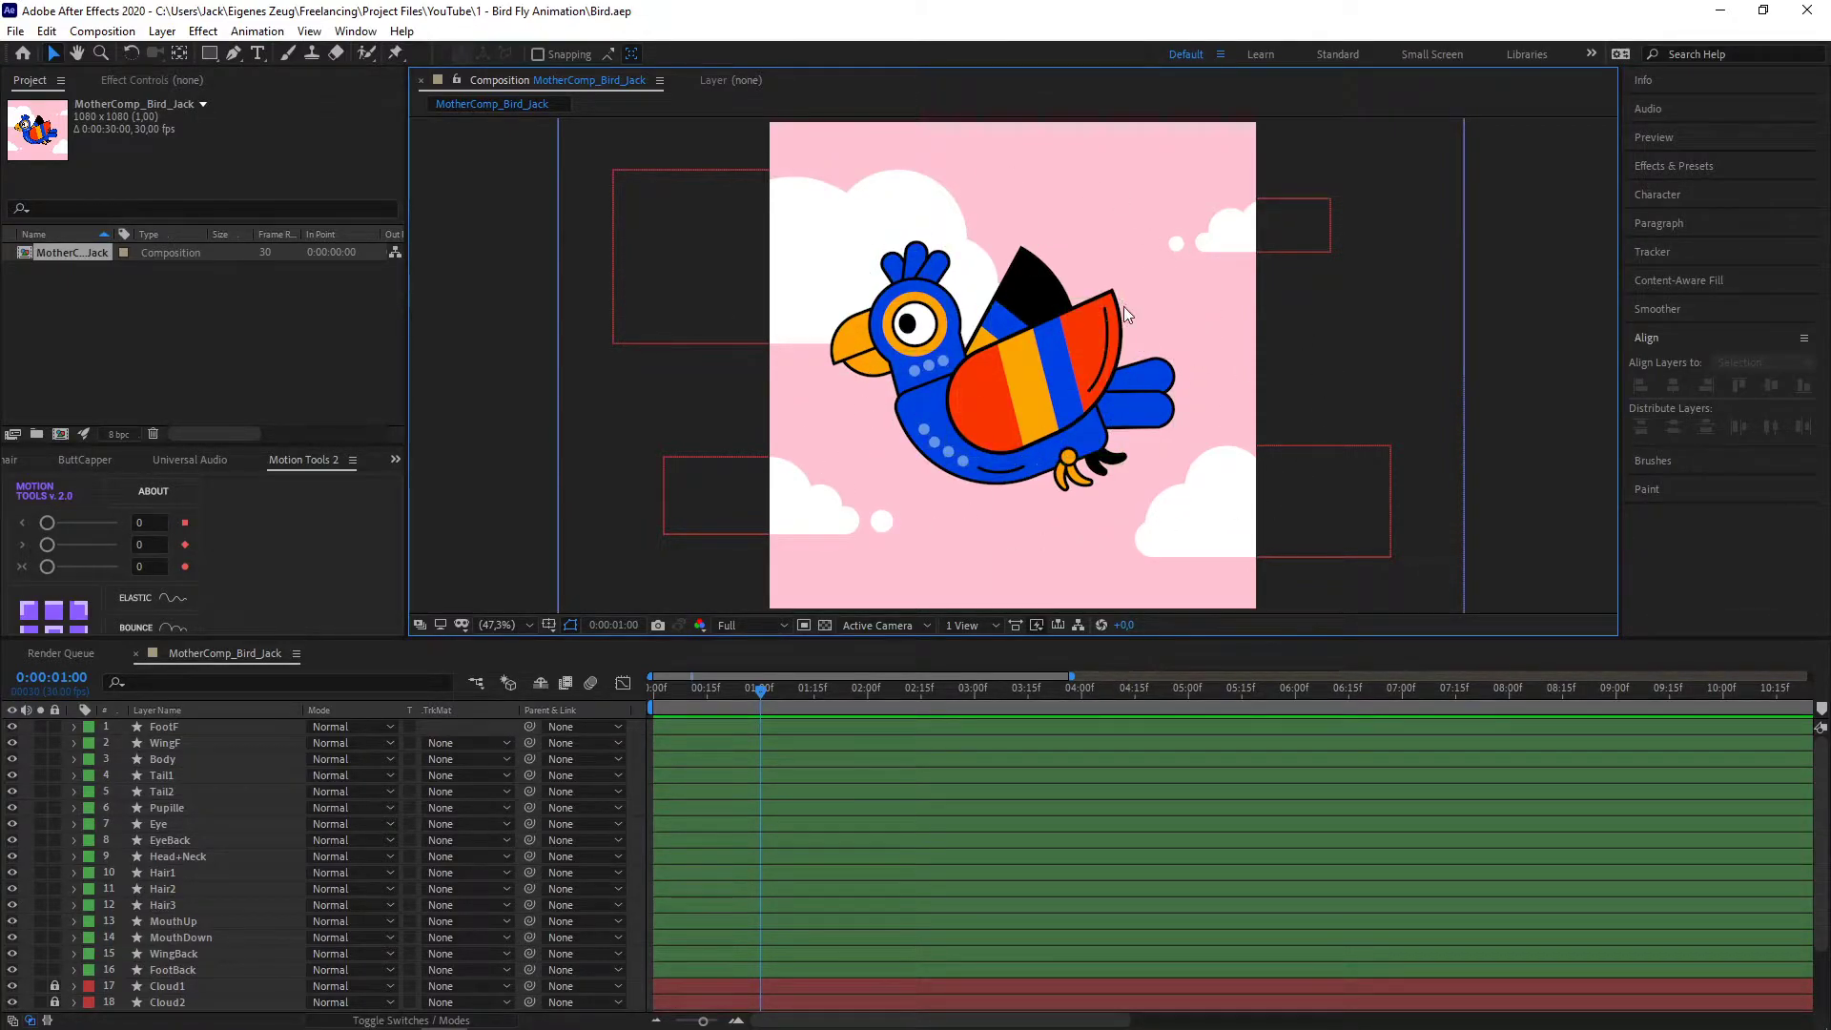
- Examine which bird part the FootF, WingF, Body and Tail2 layers each contain
left_click(225, 730)
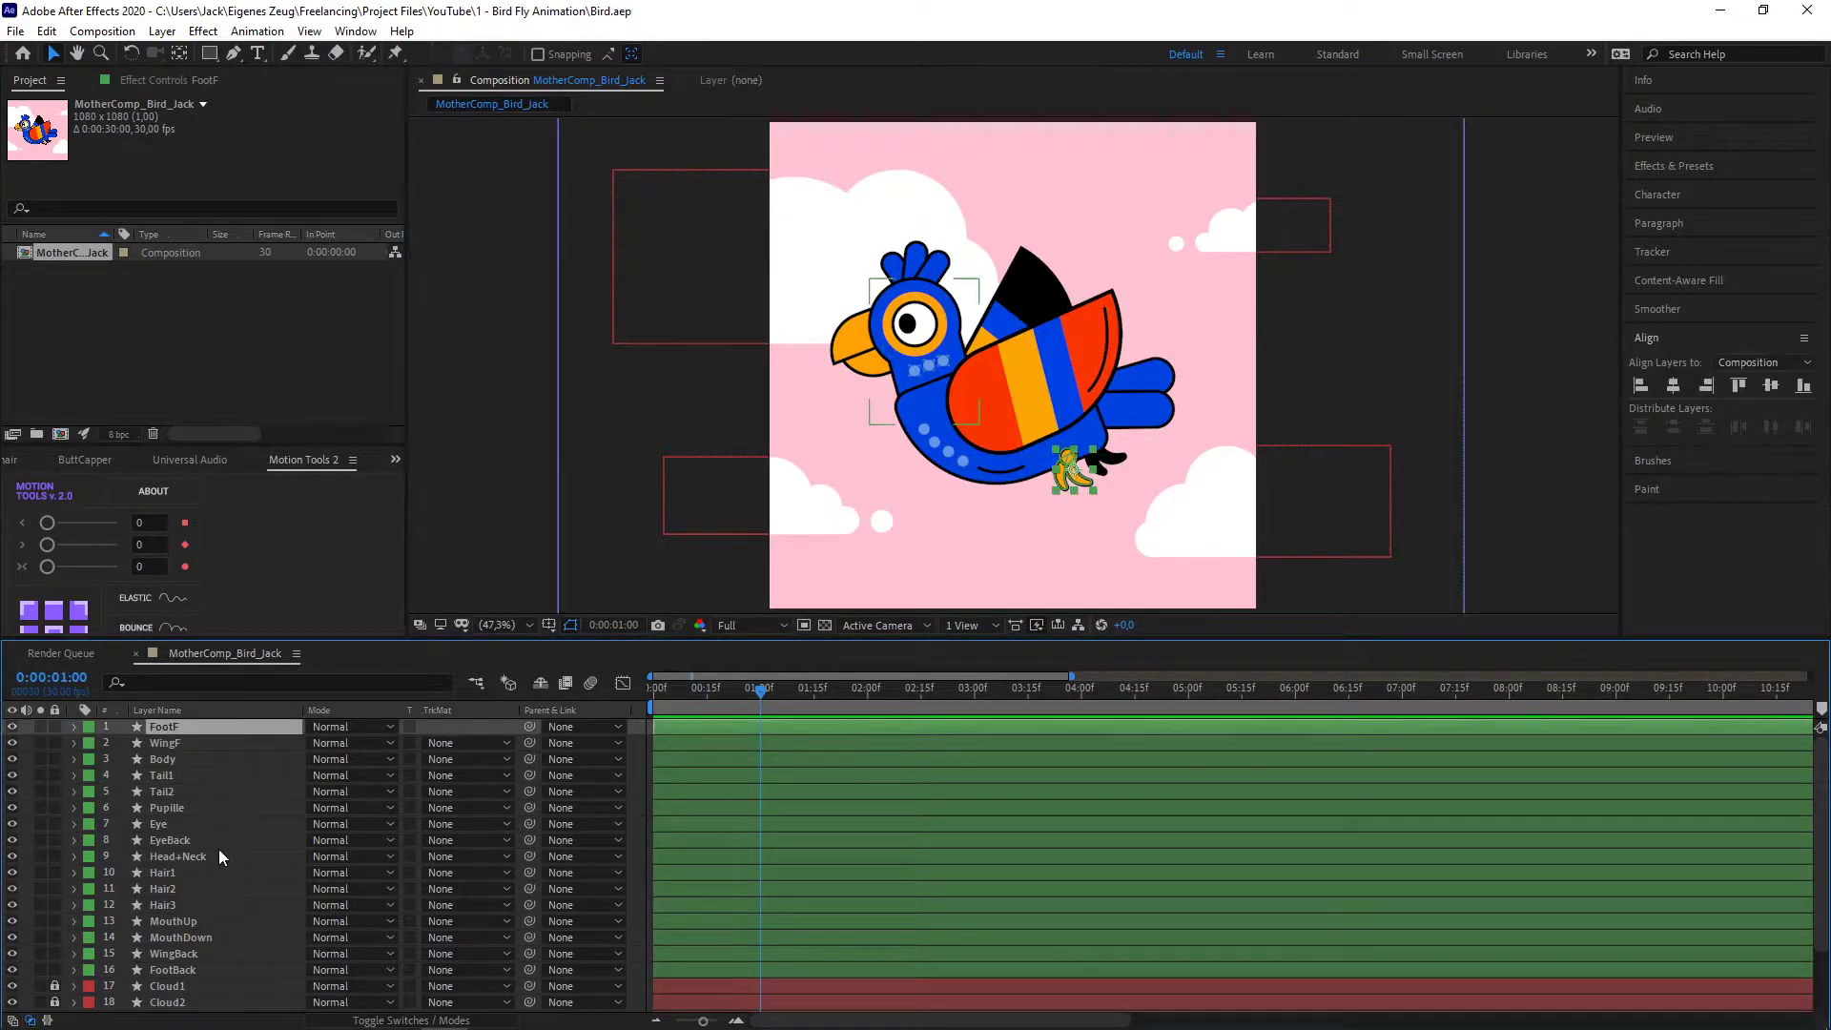
left_click(174, 747)
left_click(175, 762)
left_click(183, 791)
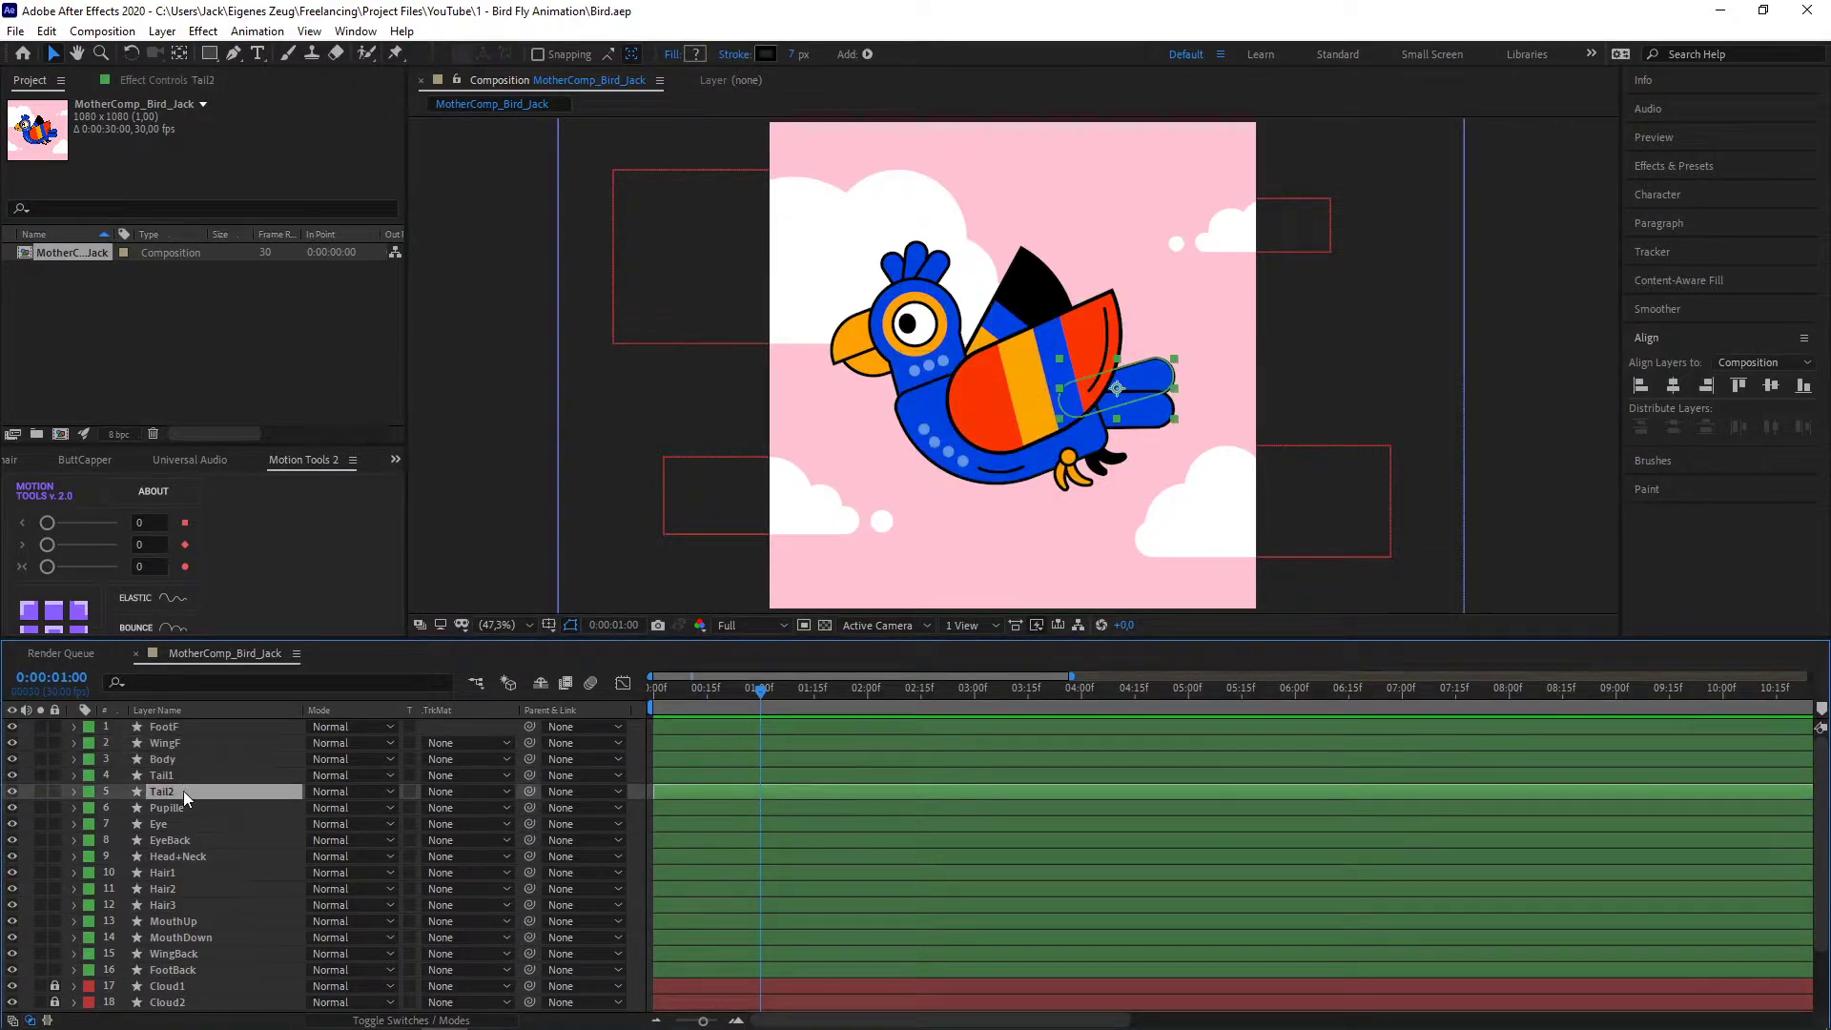
left_click(238, 722)
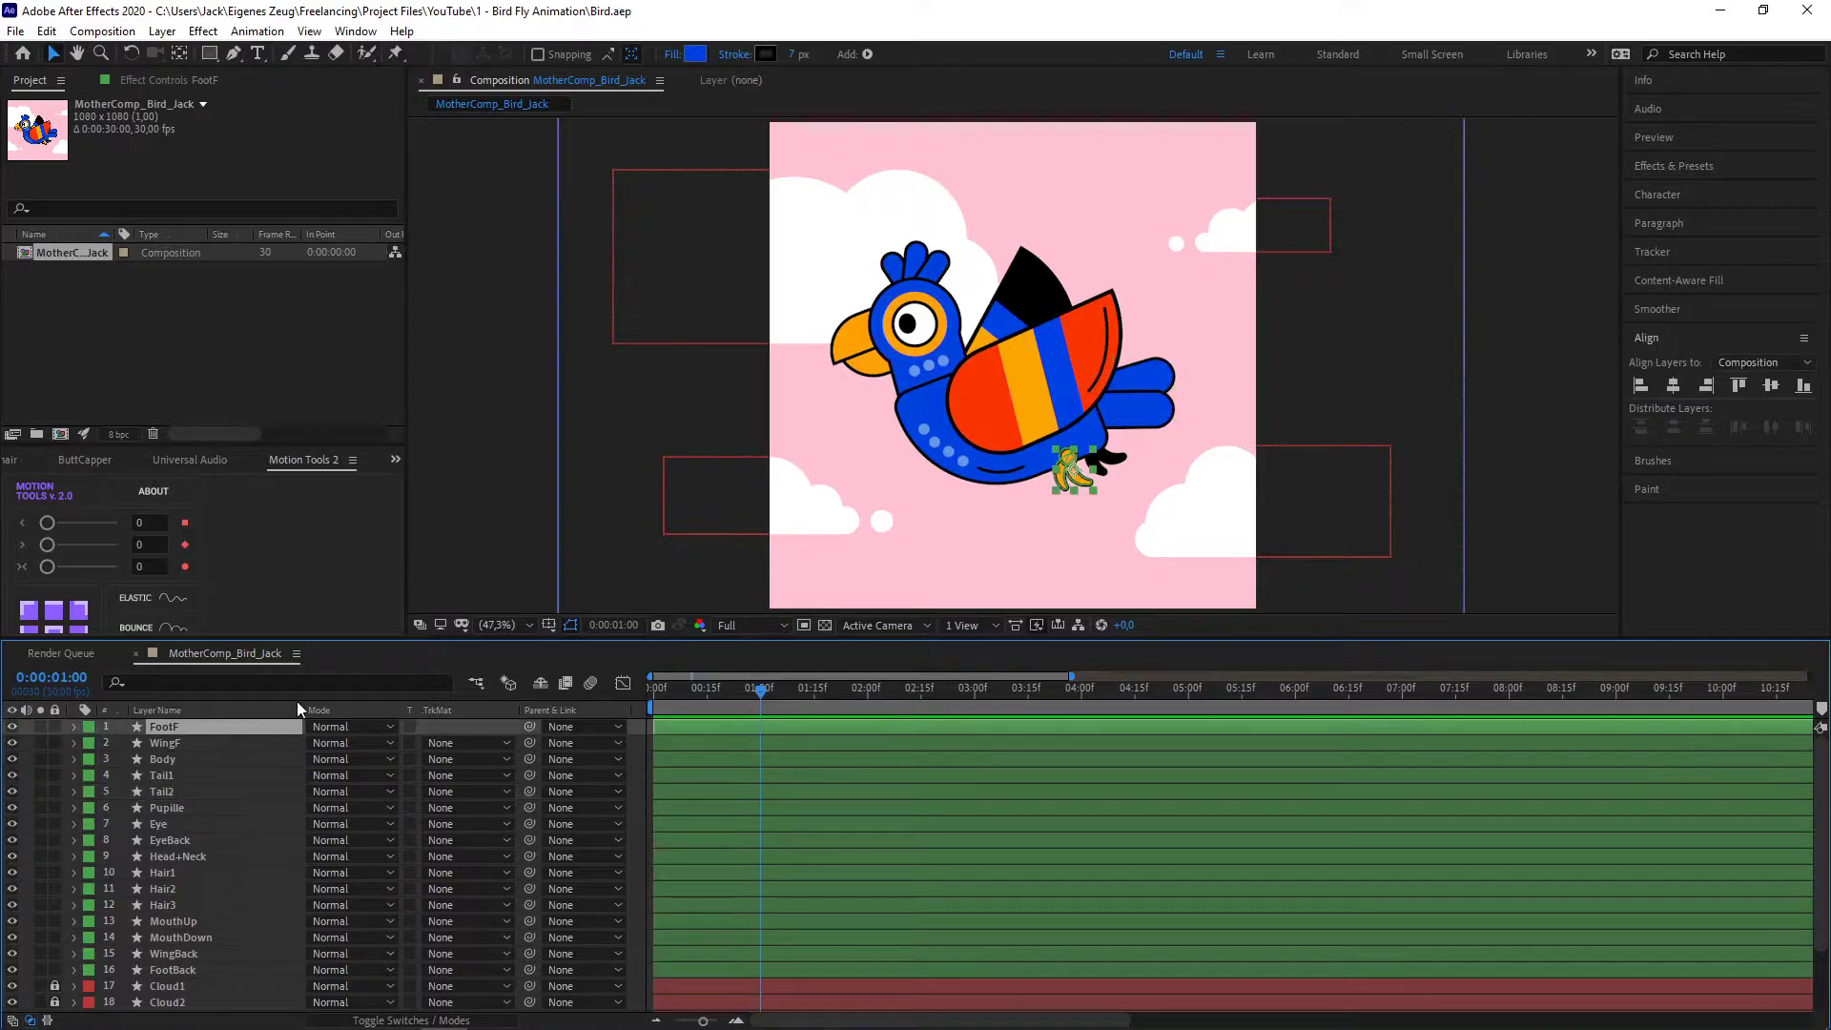
- Check the WingF, Tail1 and Pupille layers by hiding and reshowing each one, and look through the remaining layers
left_click(1034, 415)
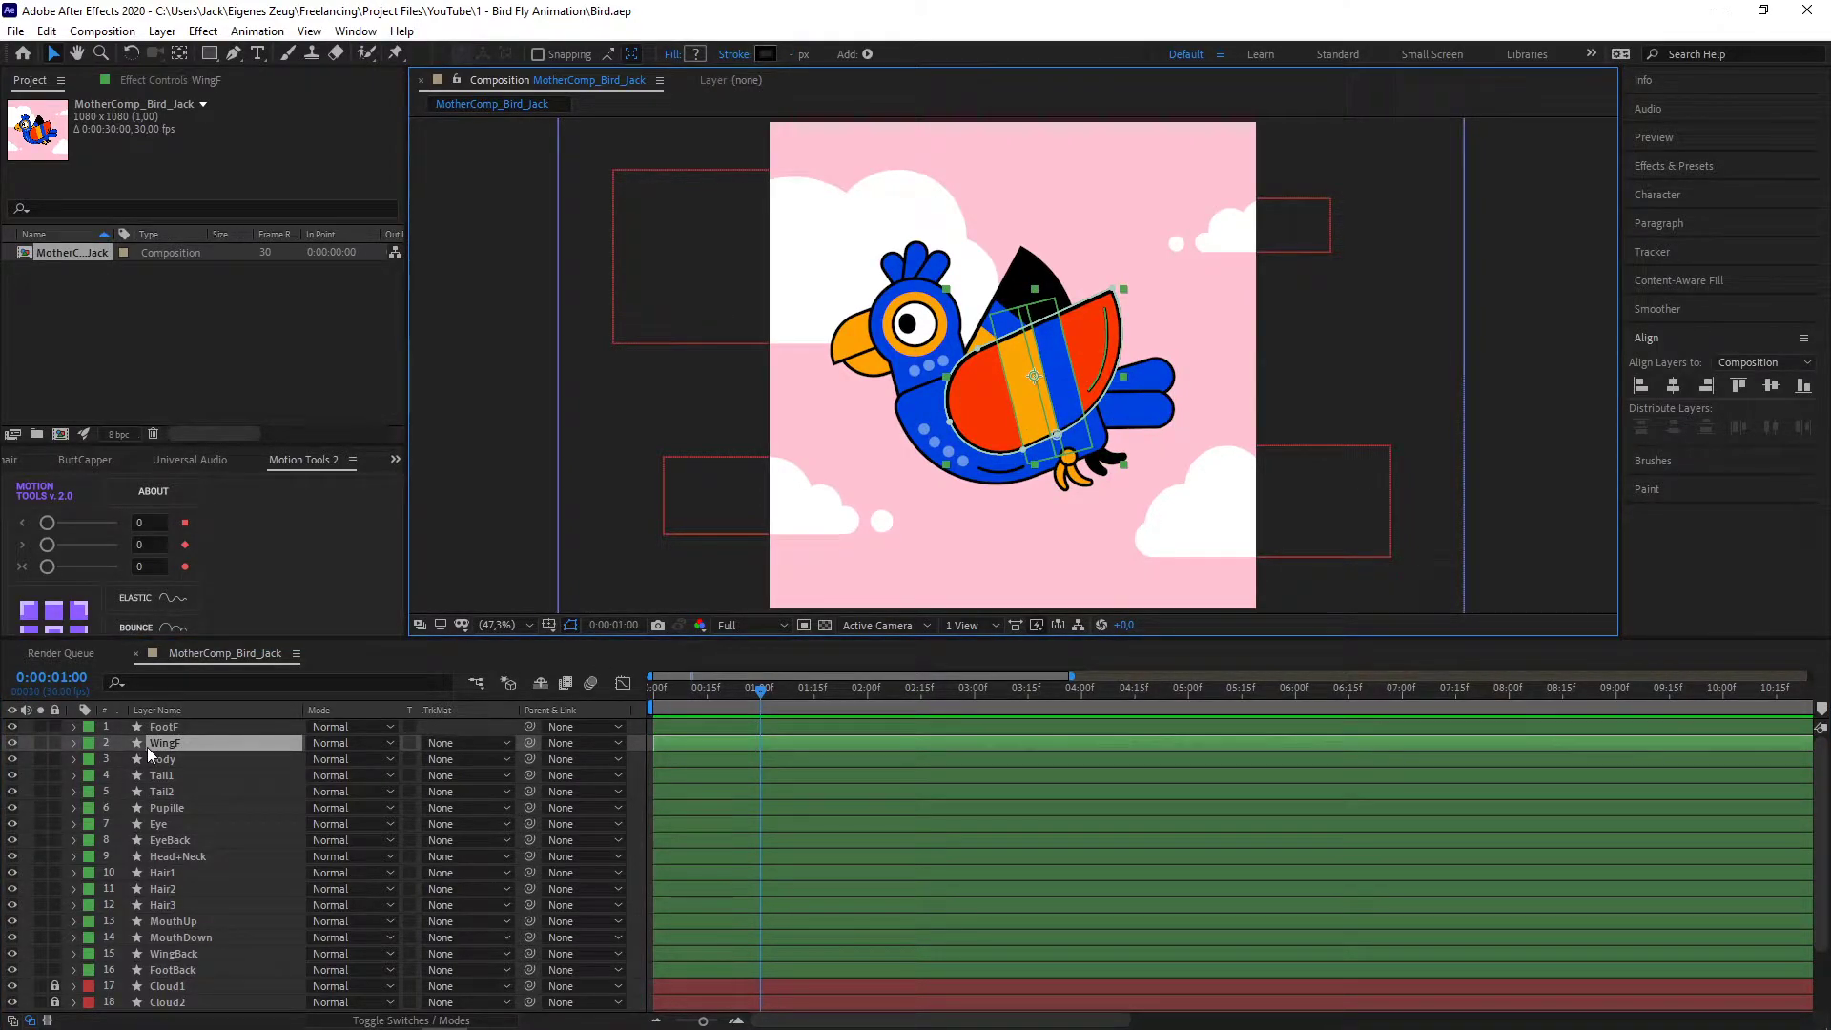
left_click(11, 743)
left_click(11, 743)
left_click(169, 775)
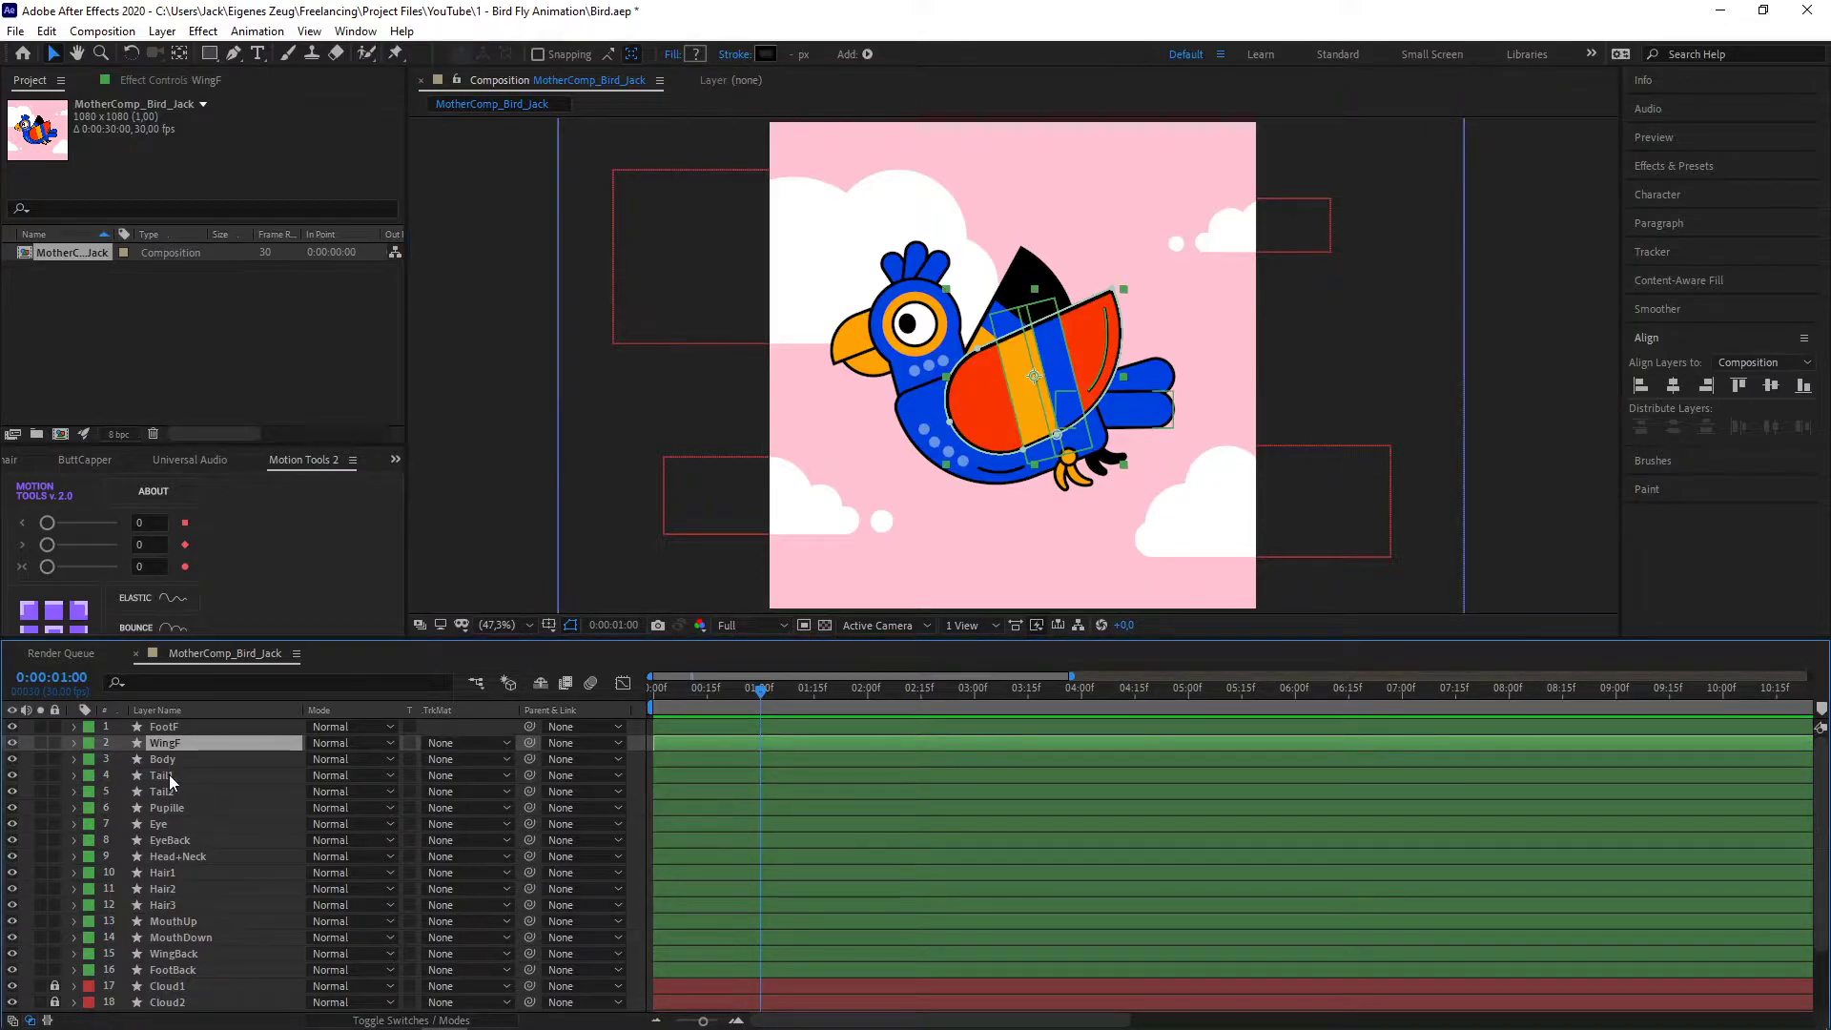
left_click(11, 775)
left_click(11, 776)
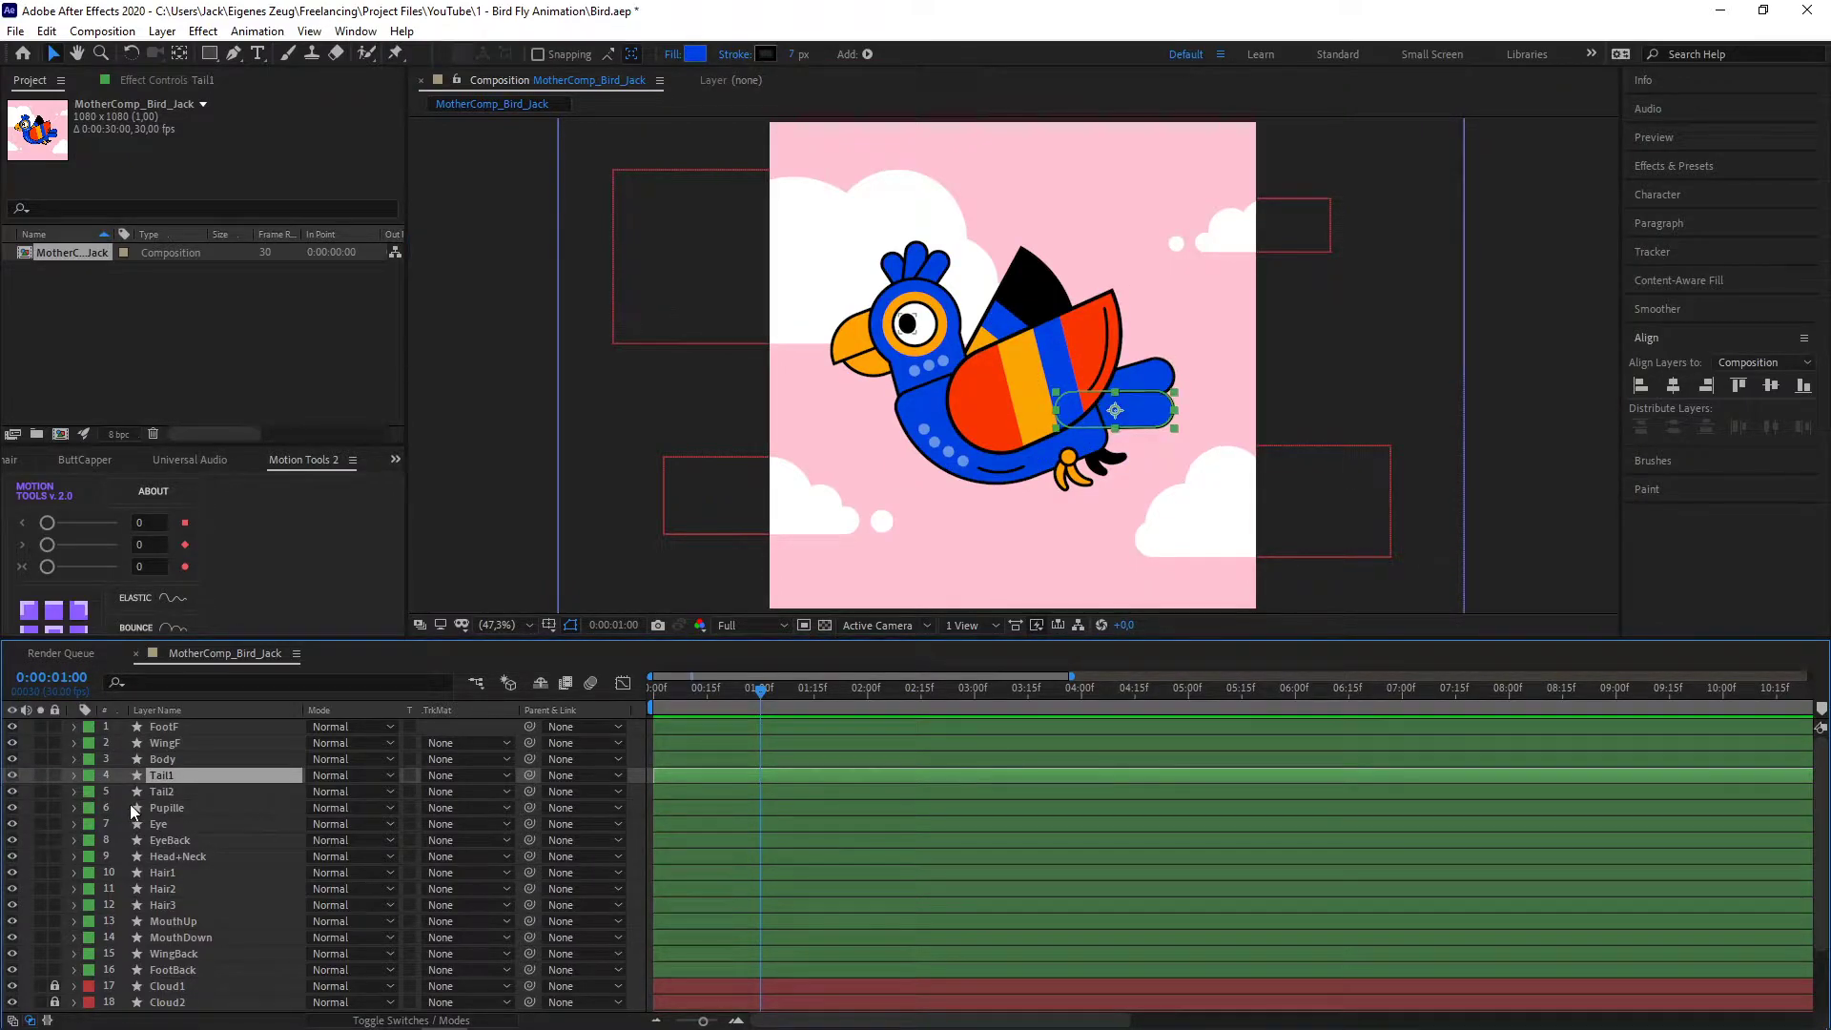
left_click(130, 807)
left_click(15, 810)
left_click(16, 810)
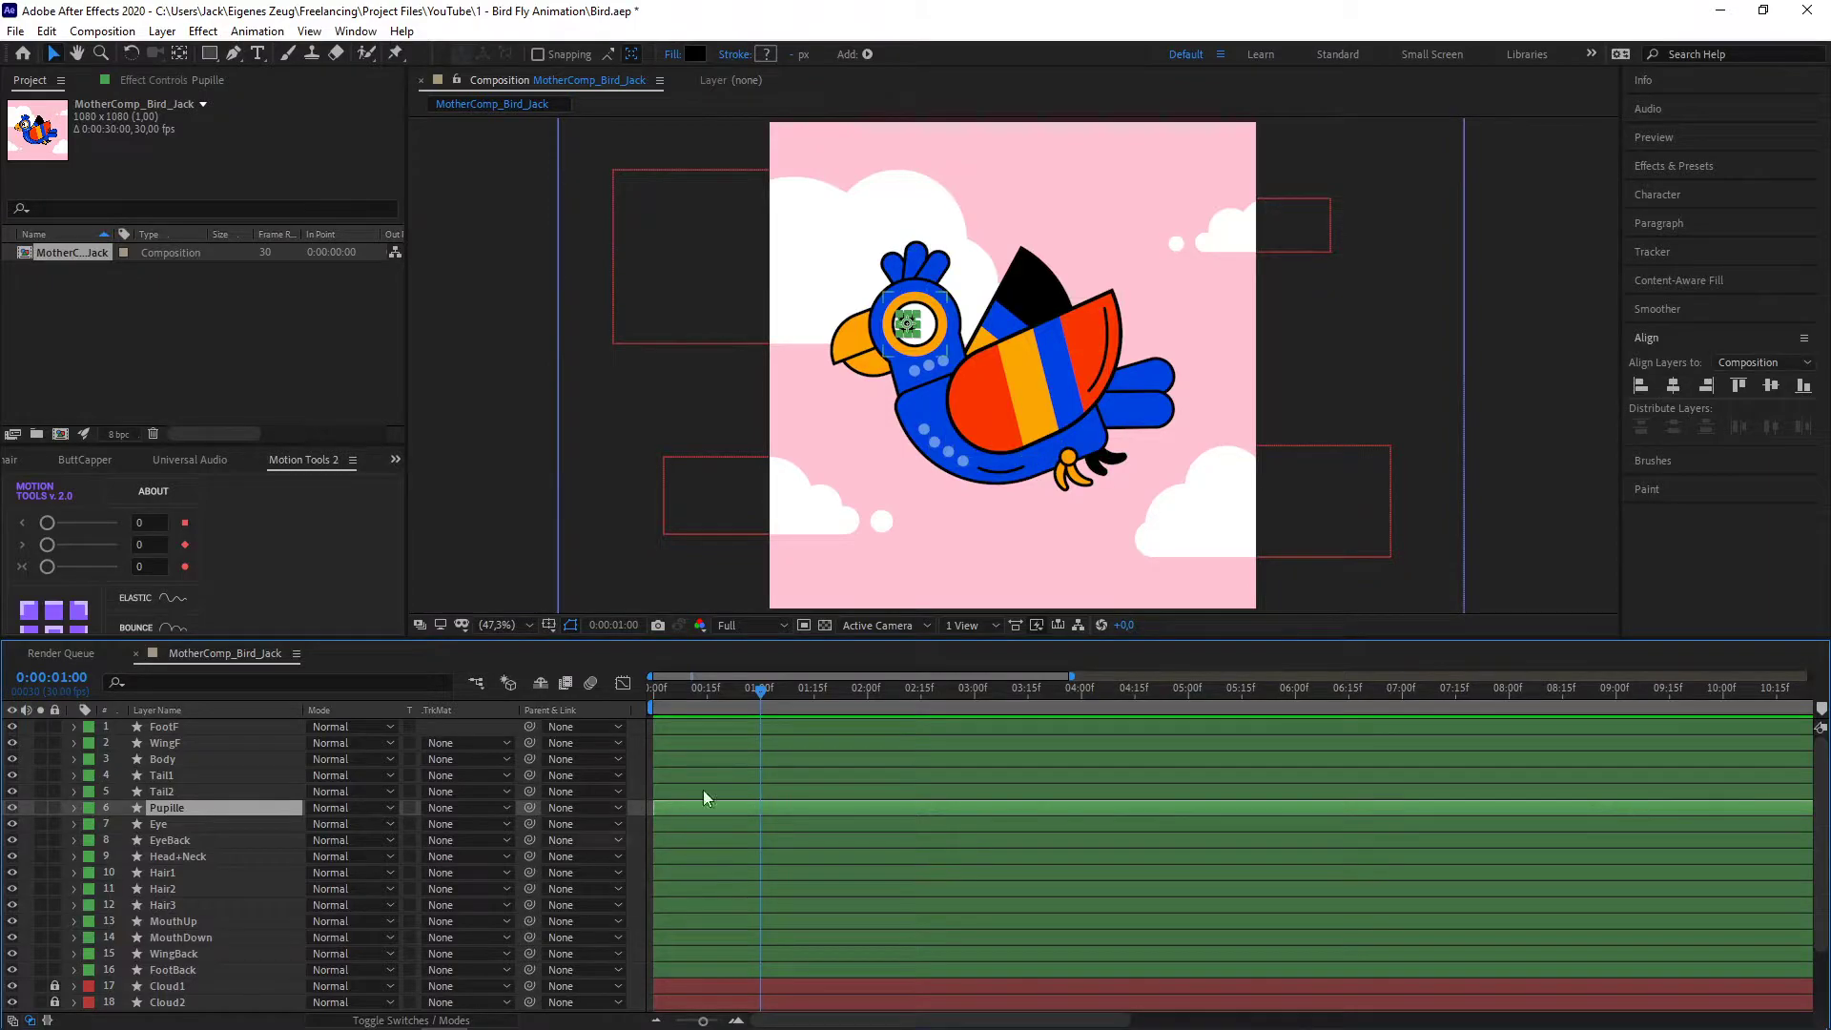
scroll(193, 936, "down", 3)
left_click(192, 936)
scroll(193, 936, "up", 3)
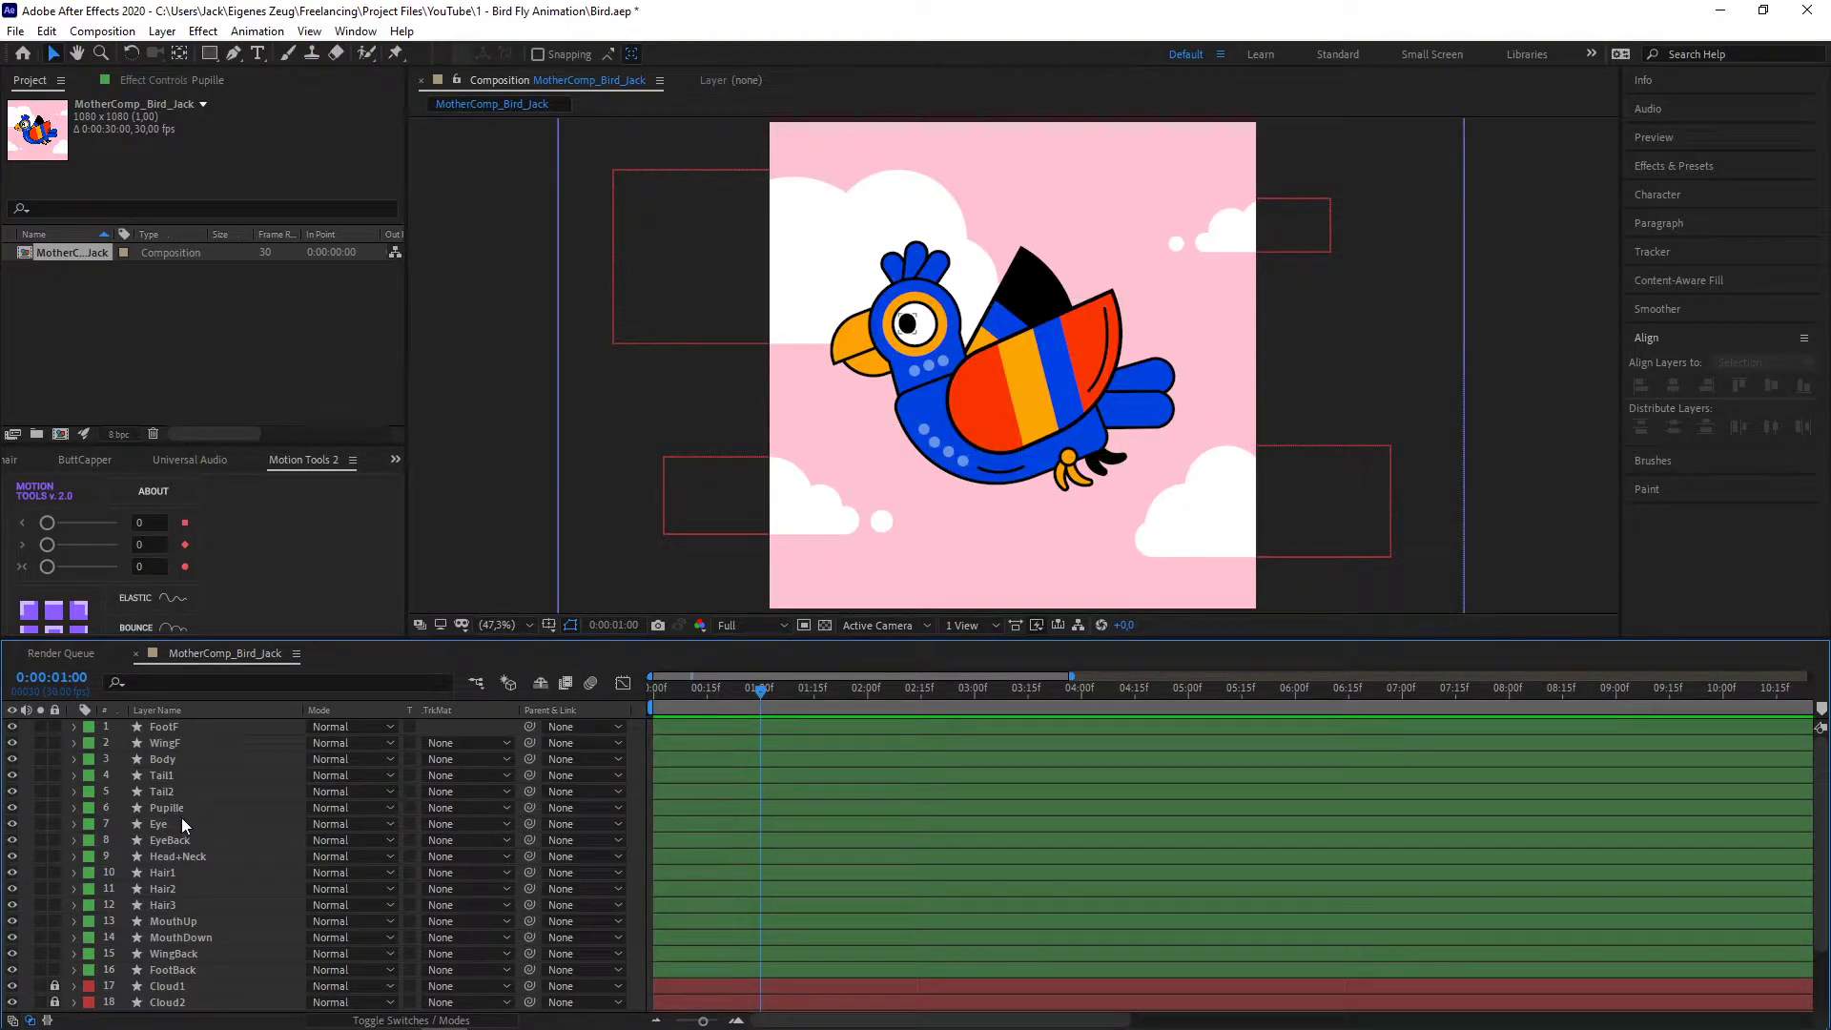
- Try rotating the Body layer to about 74° around its central anchor point and undo the rotation
left_click(164, 759)
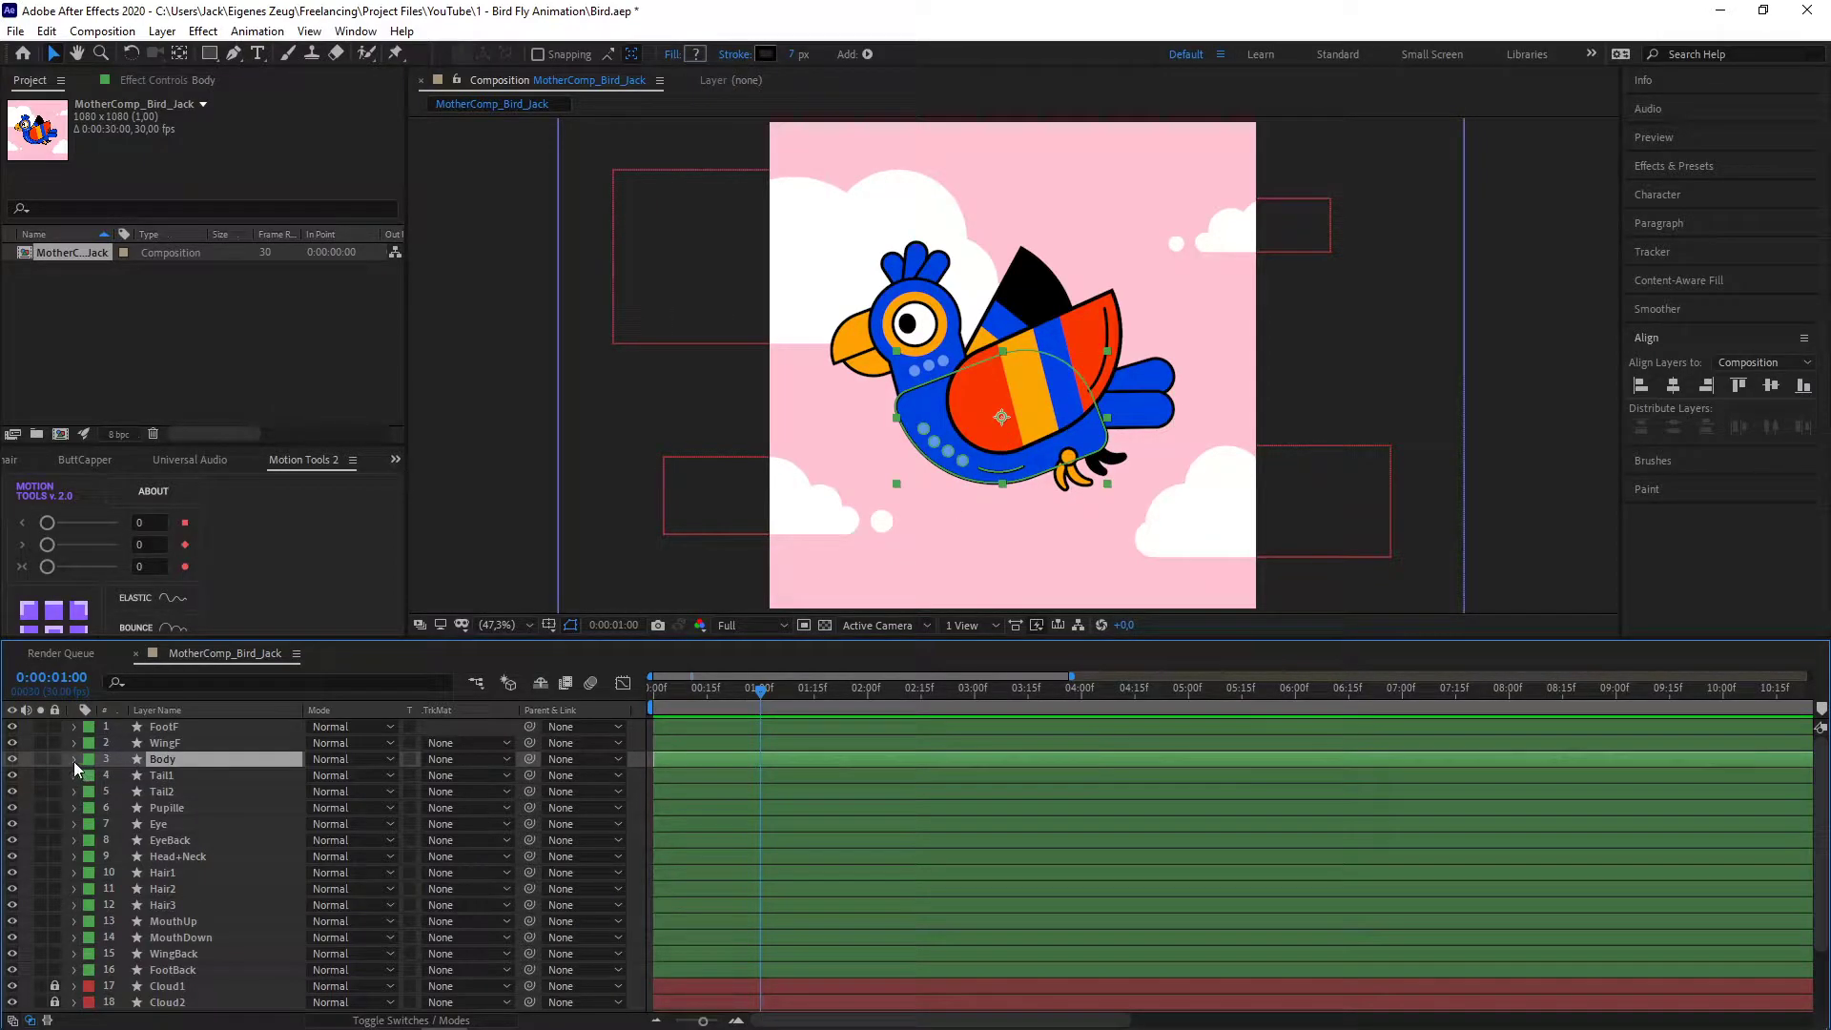
key("r")
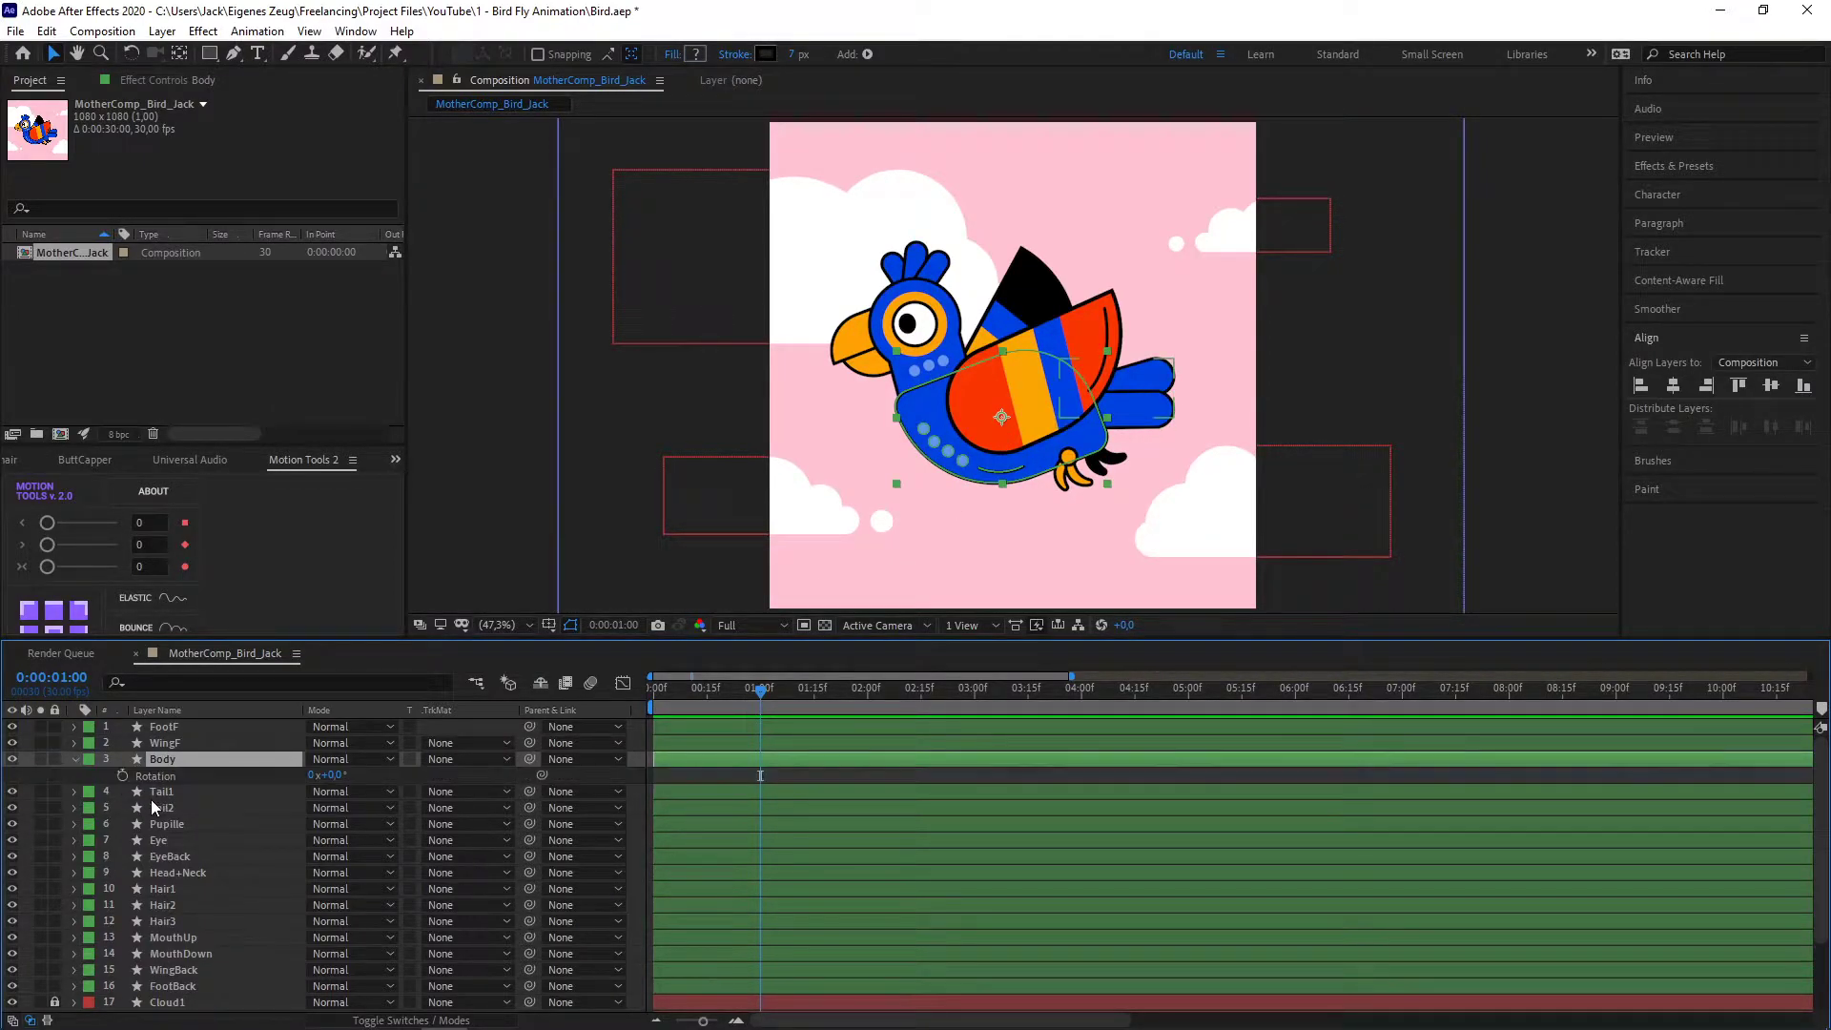
left_click(75, 760)
left_click(74, 761)
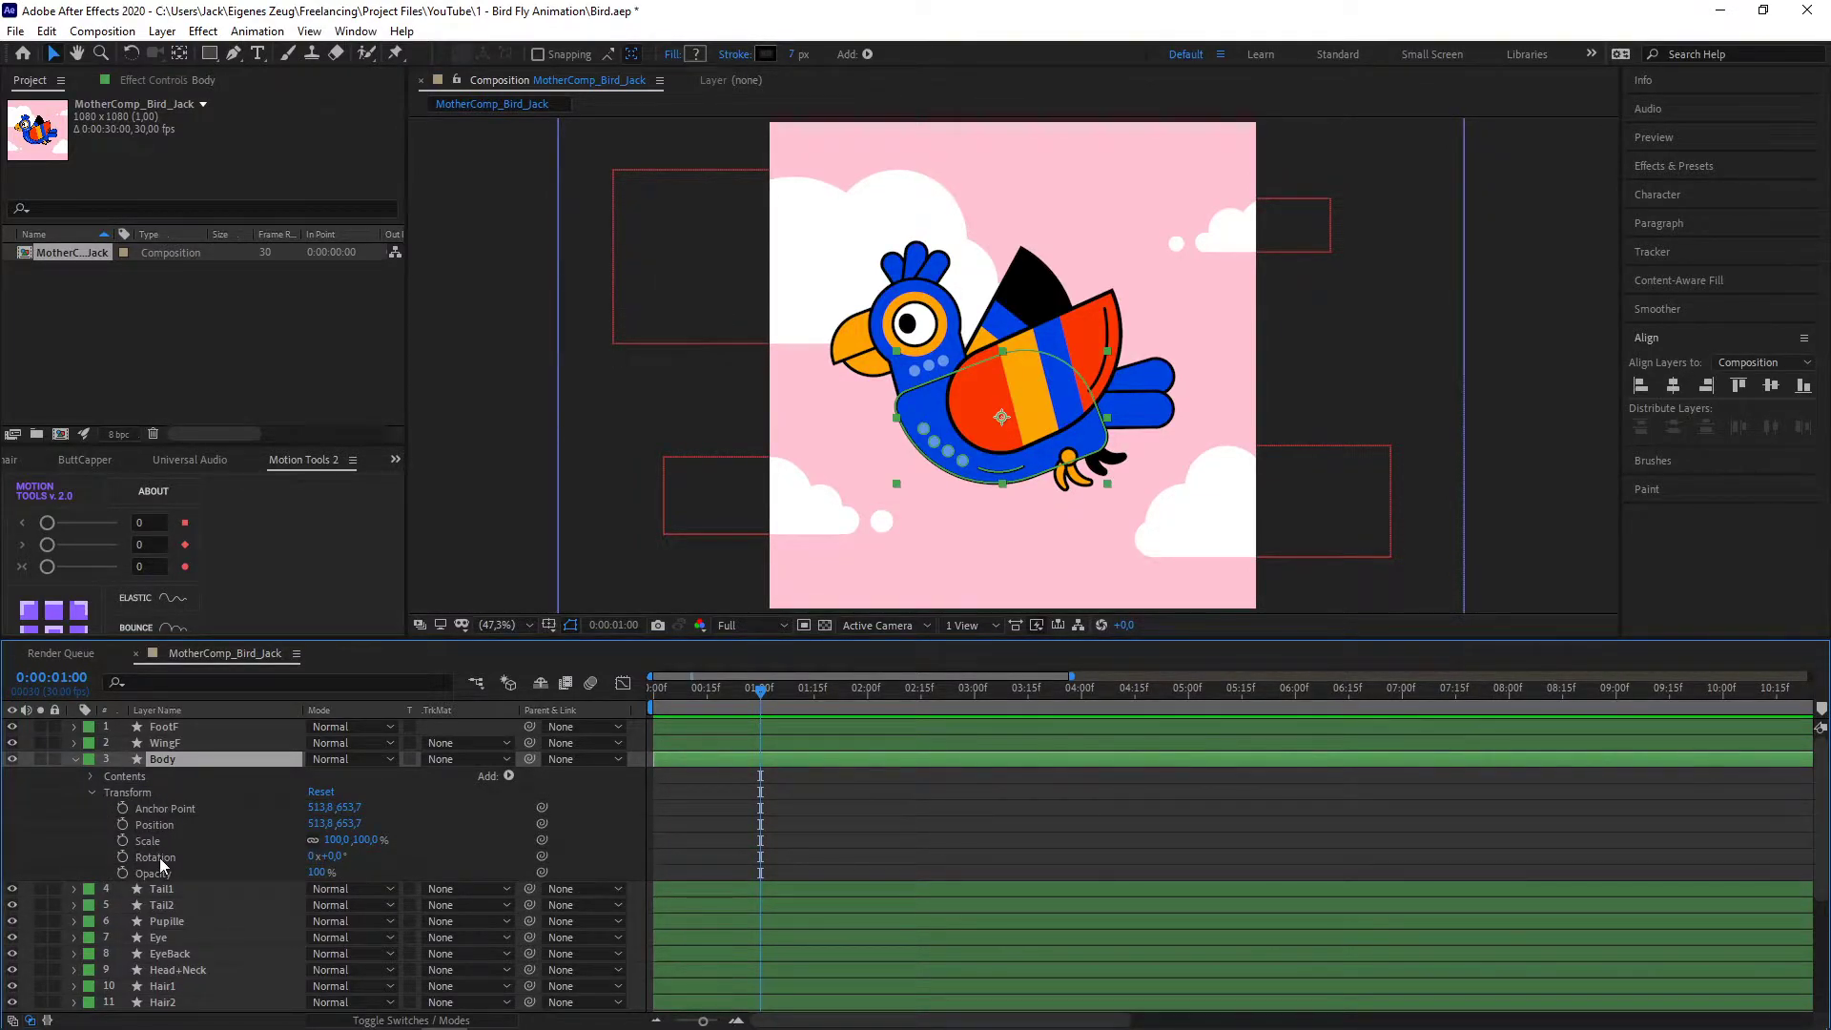
left_click_drag(329, 856, 380, 846)
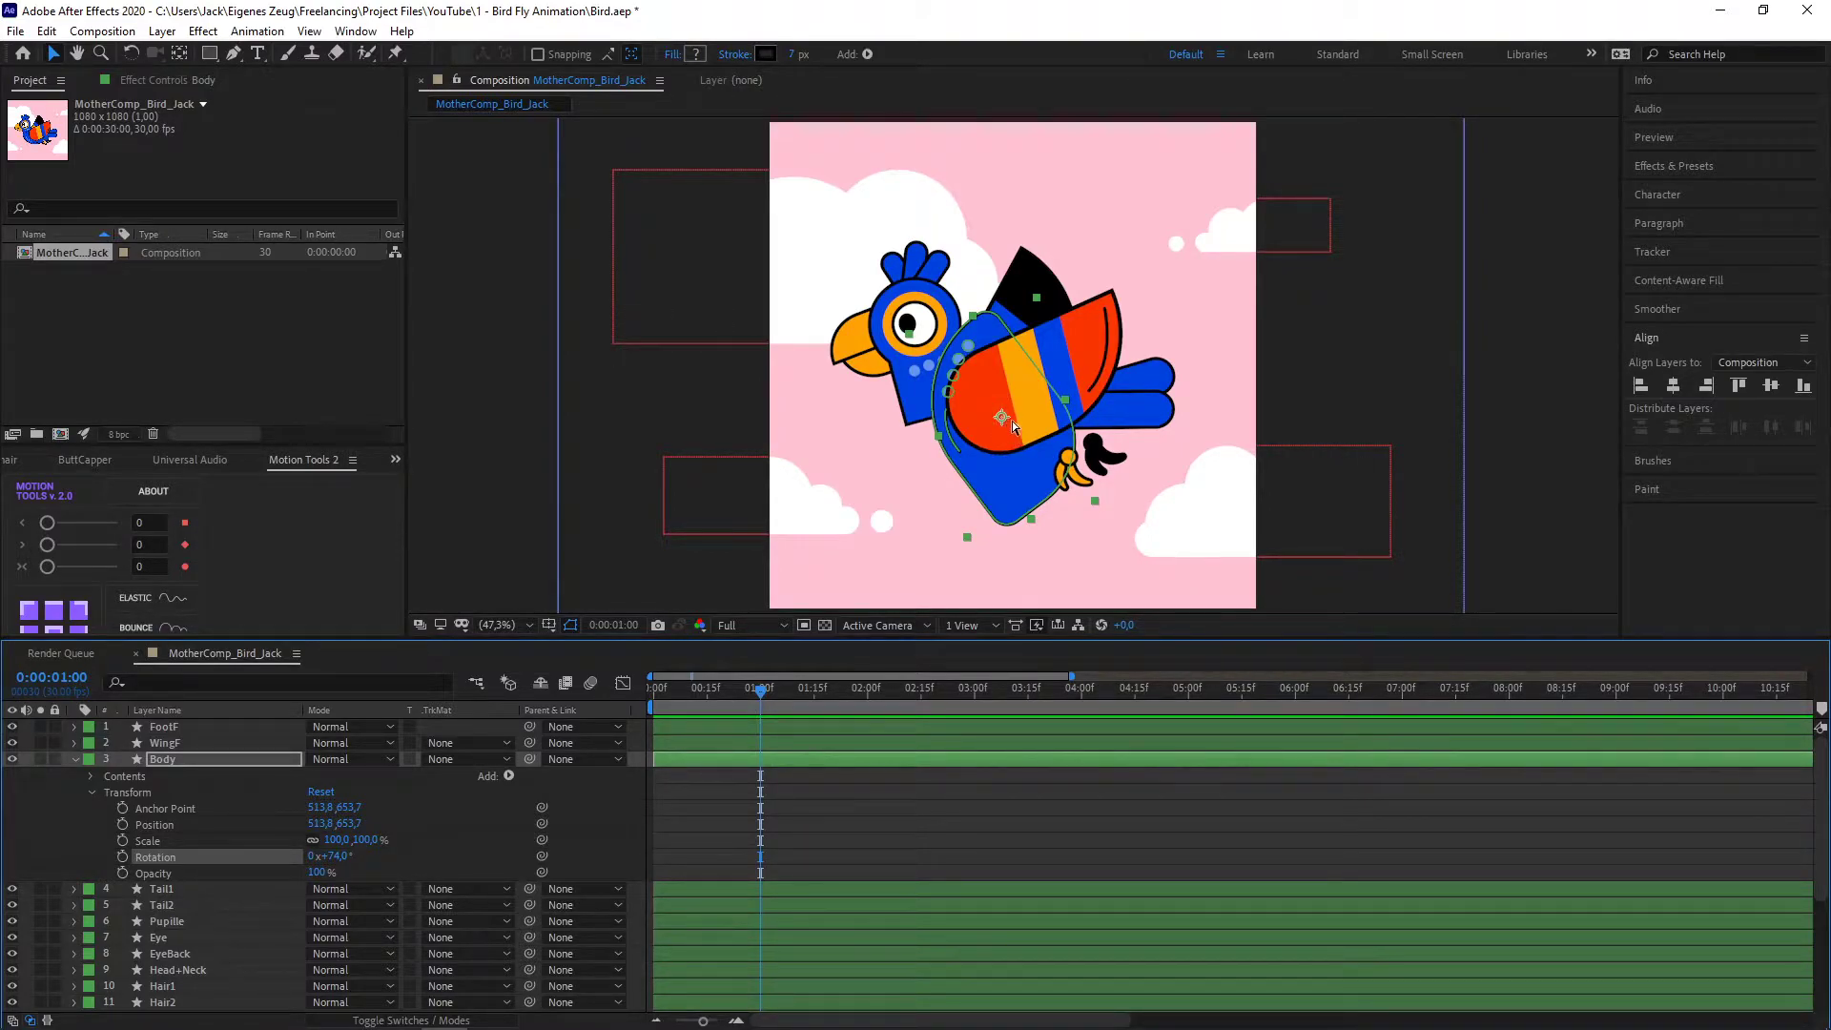
key("ctrl+z")
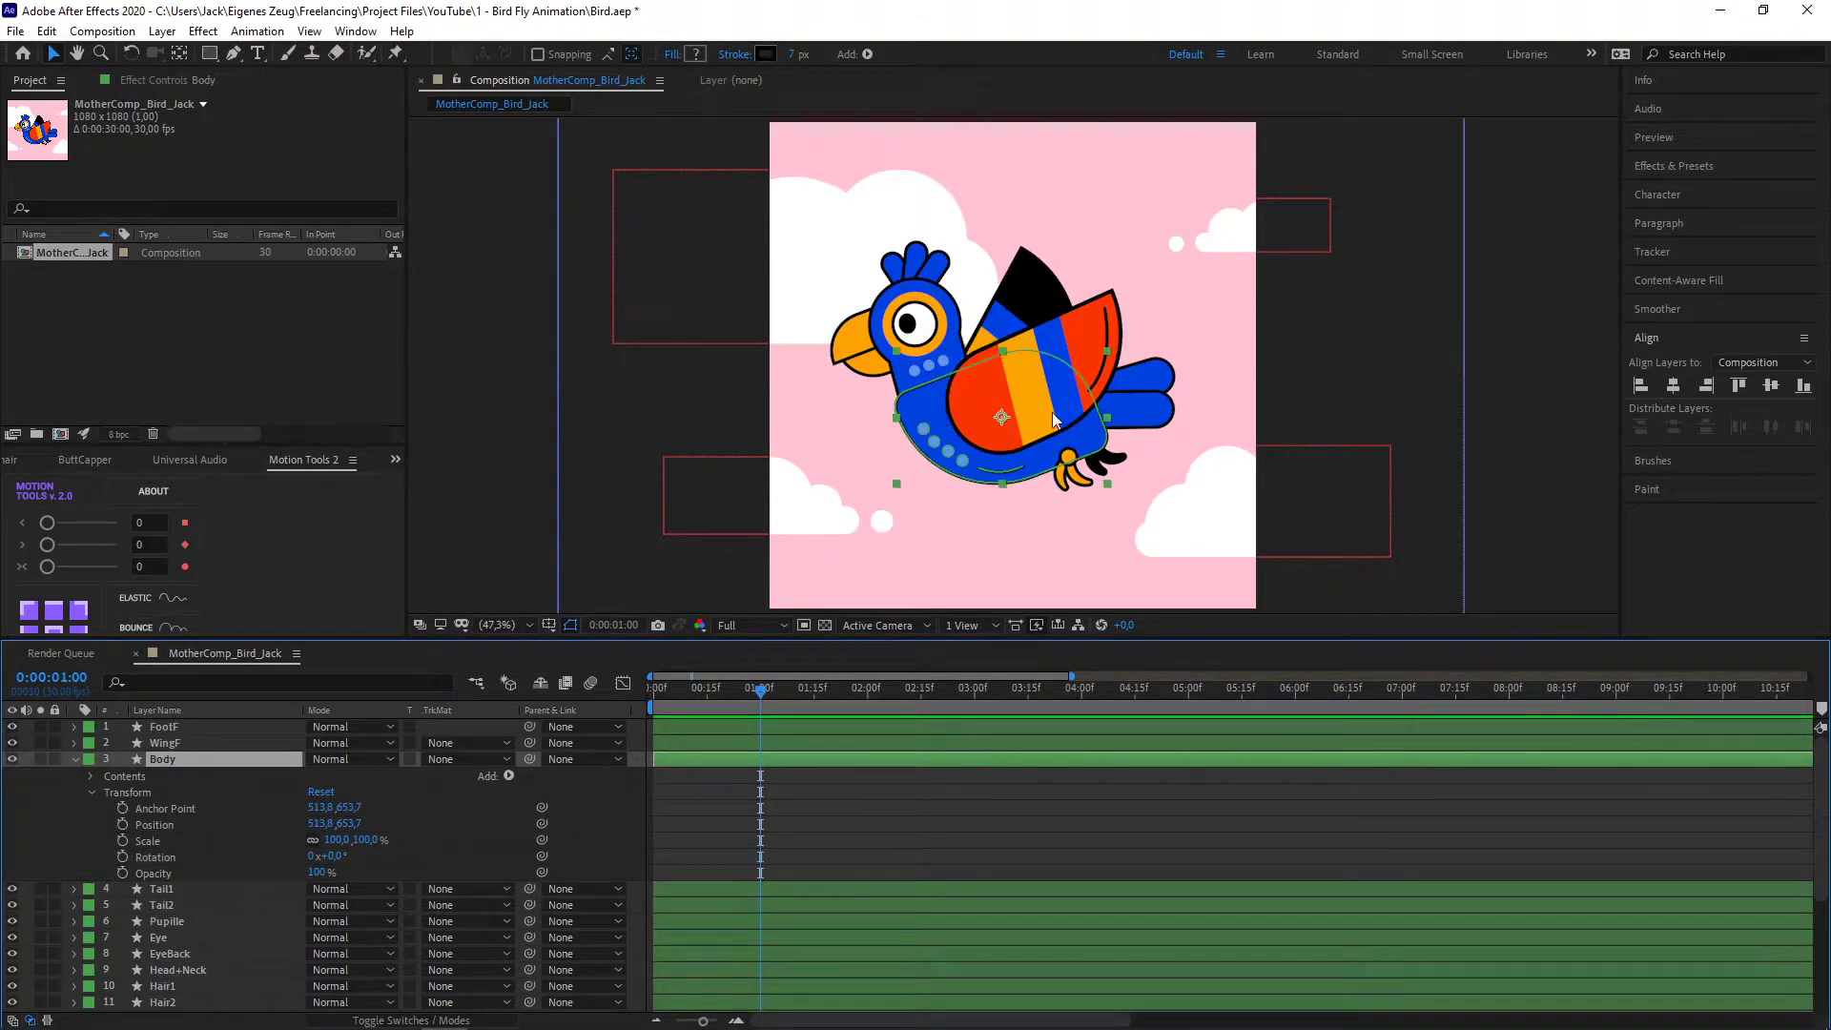
- Move the Body layer's anchor point to the rear of the body near the tail, at about 643, 666
left_click(184, 55)
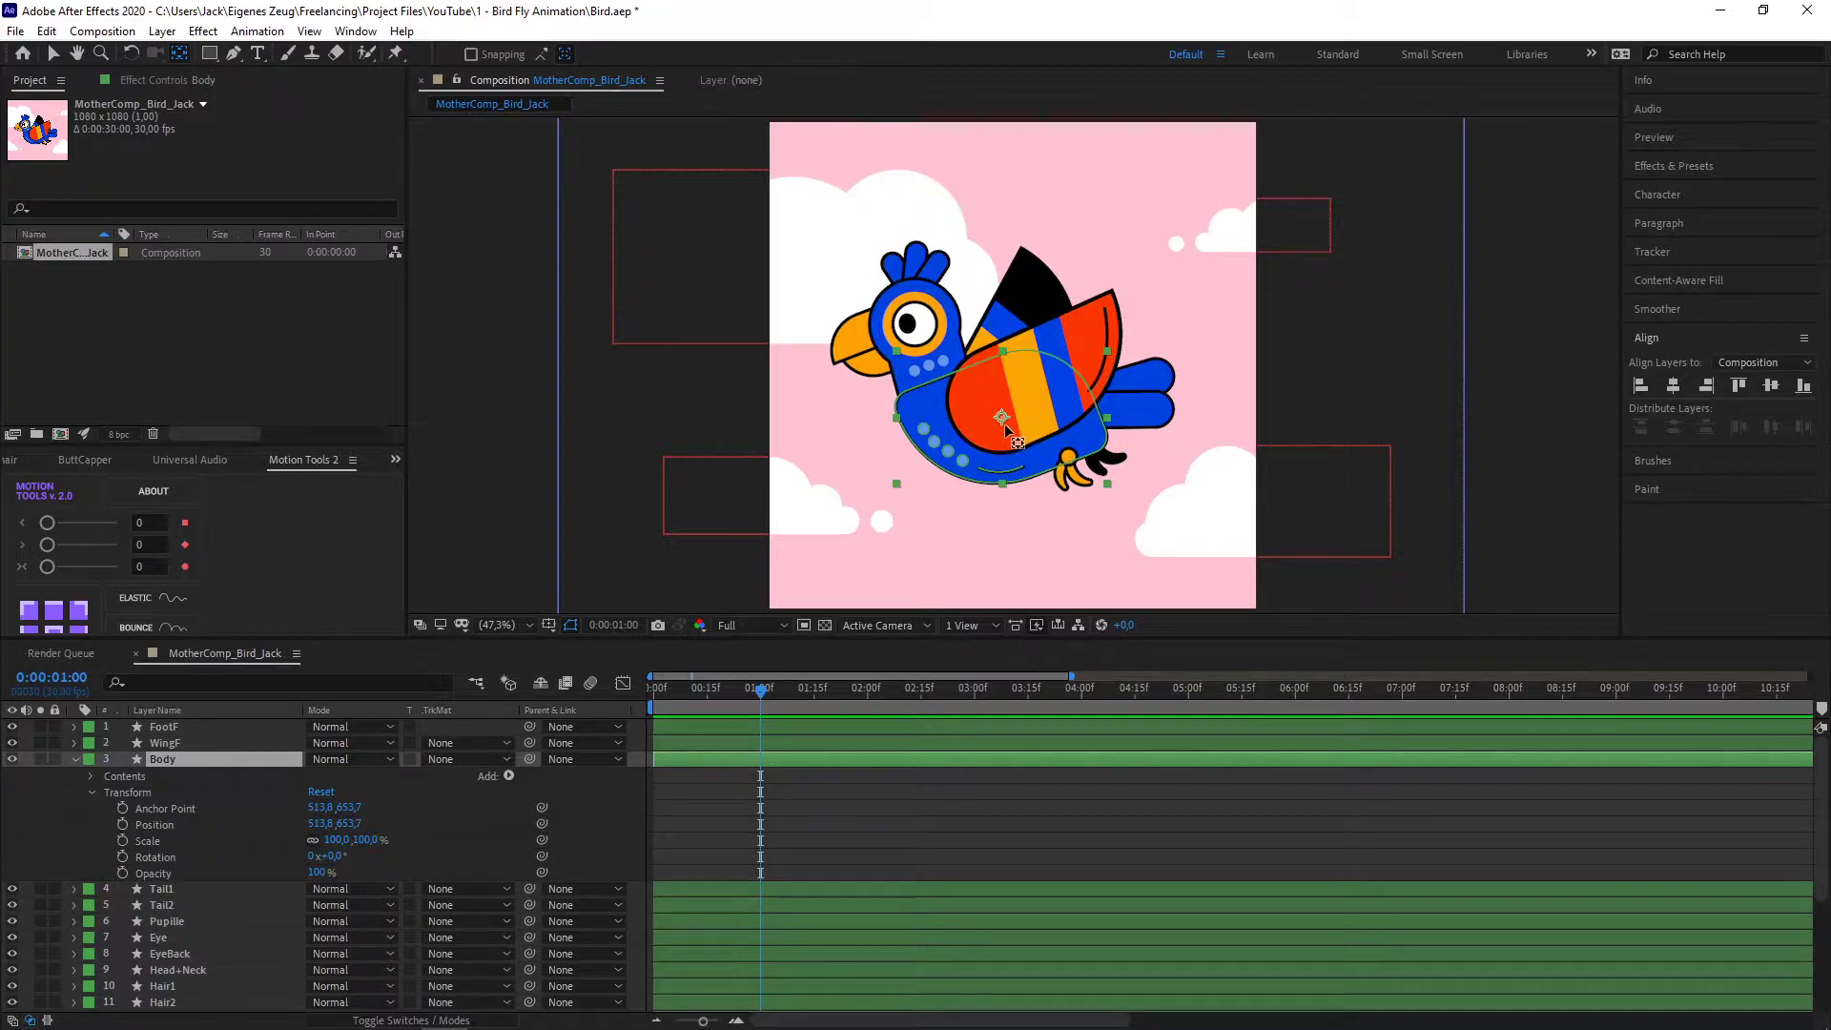
left_click_drag(1002, 418, 932, 412)
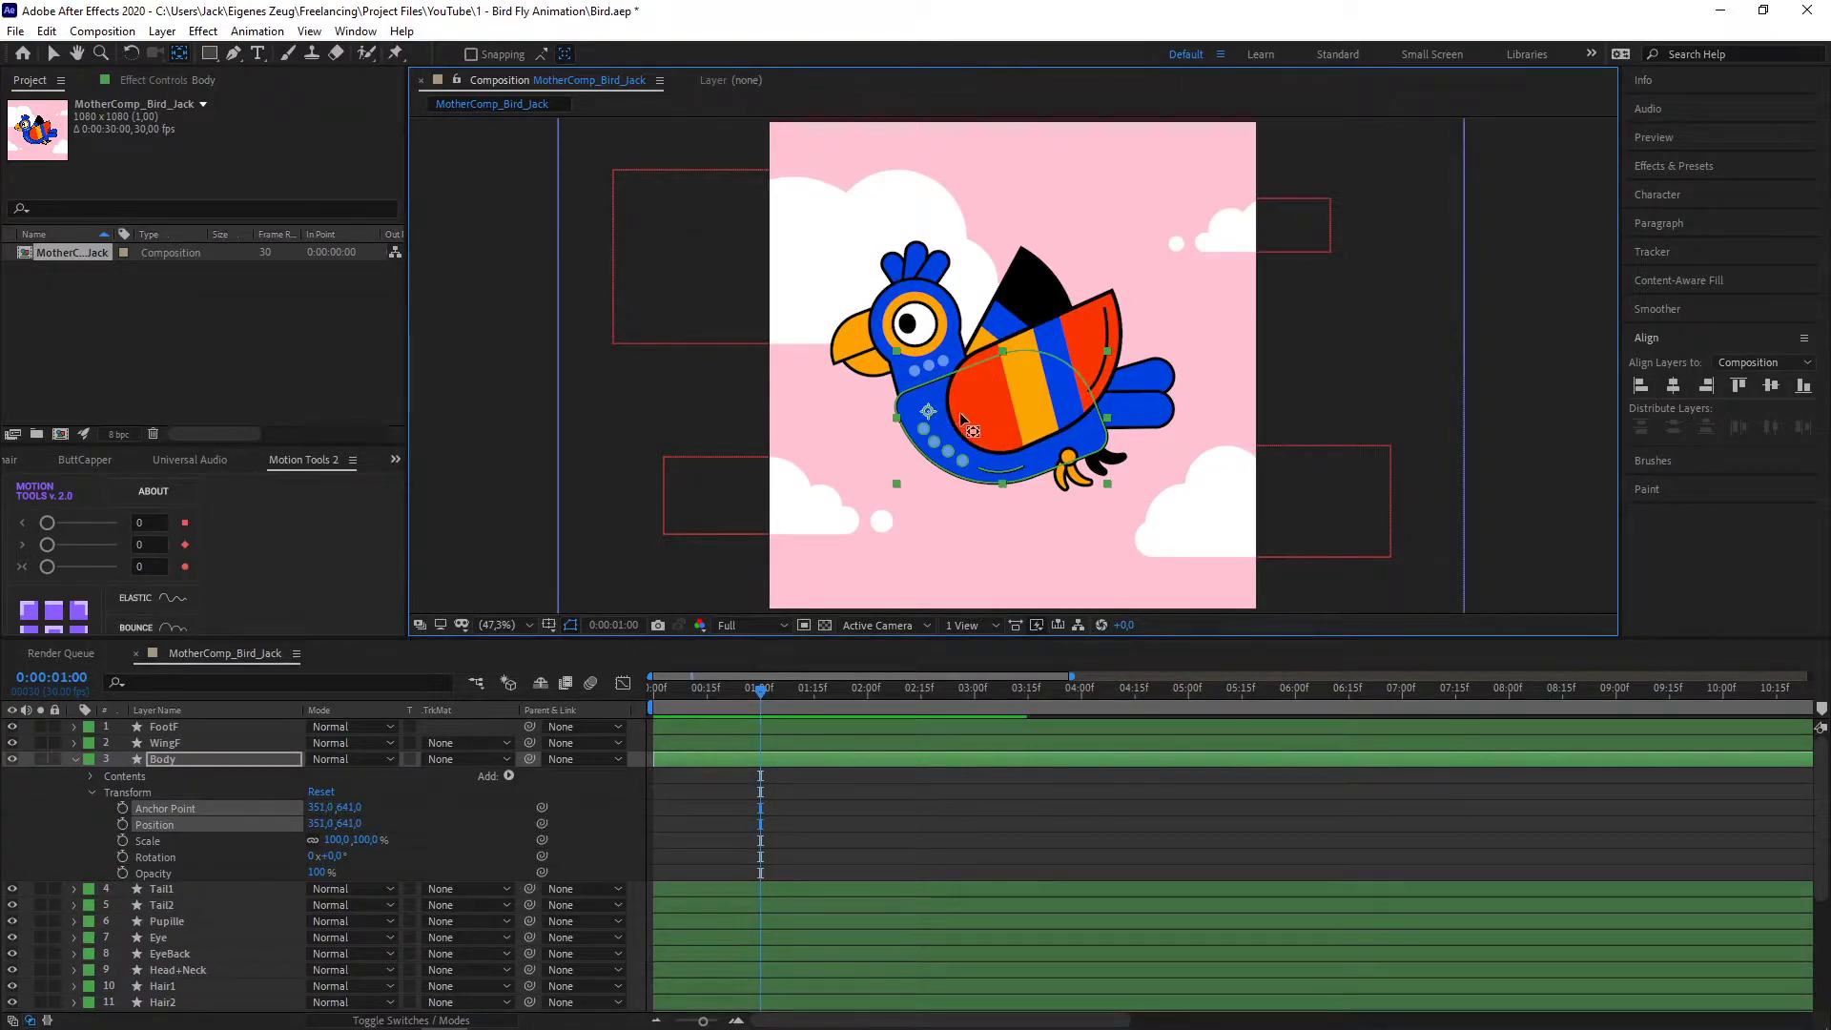
mouse_move(1057, 439)
left_mouse_down()
mouse_move(1080, 441)
mouse_move(1060, 414)
left_mouse_up()
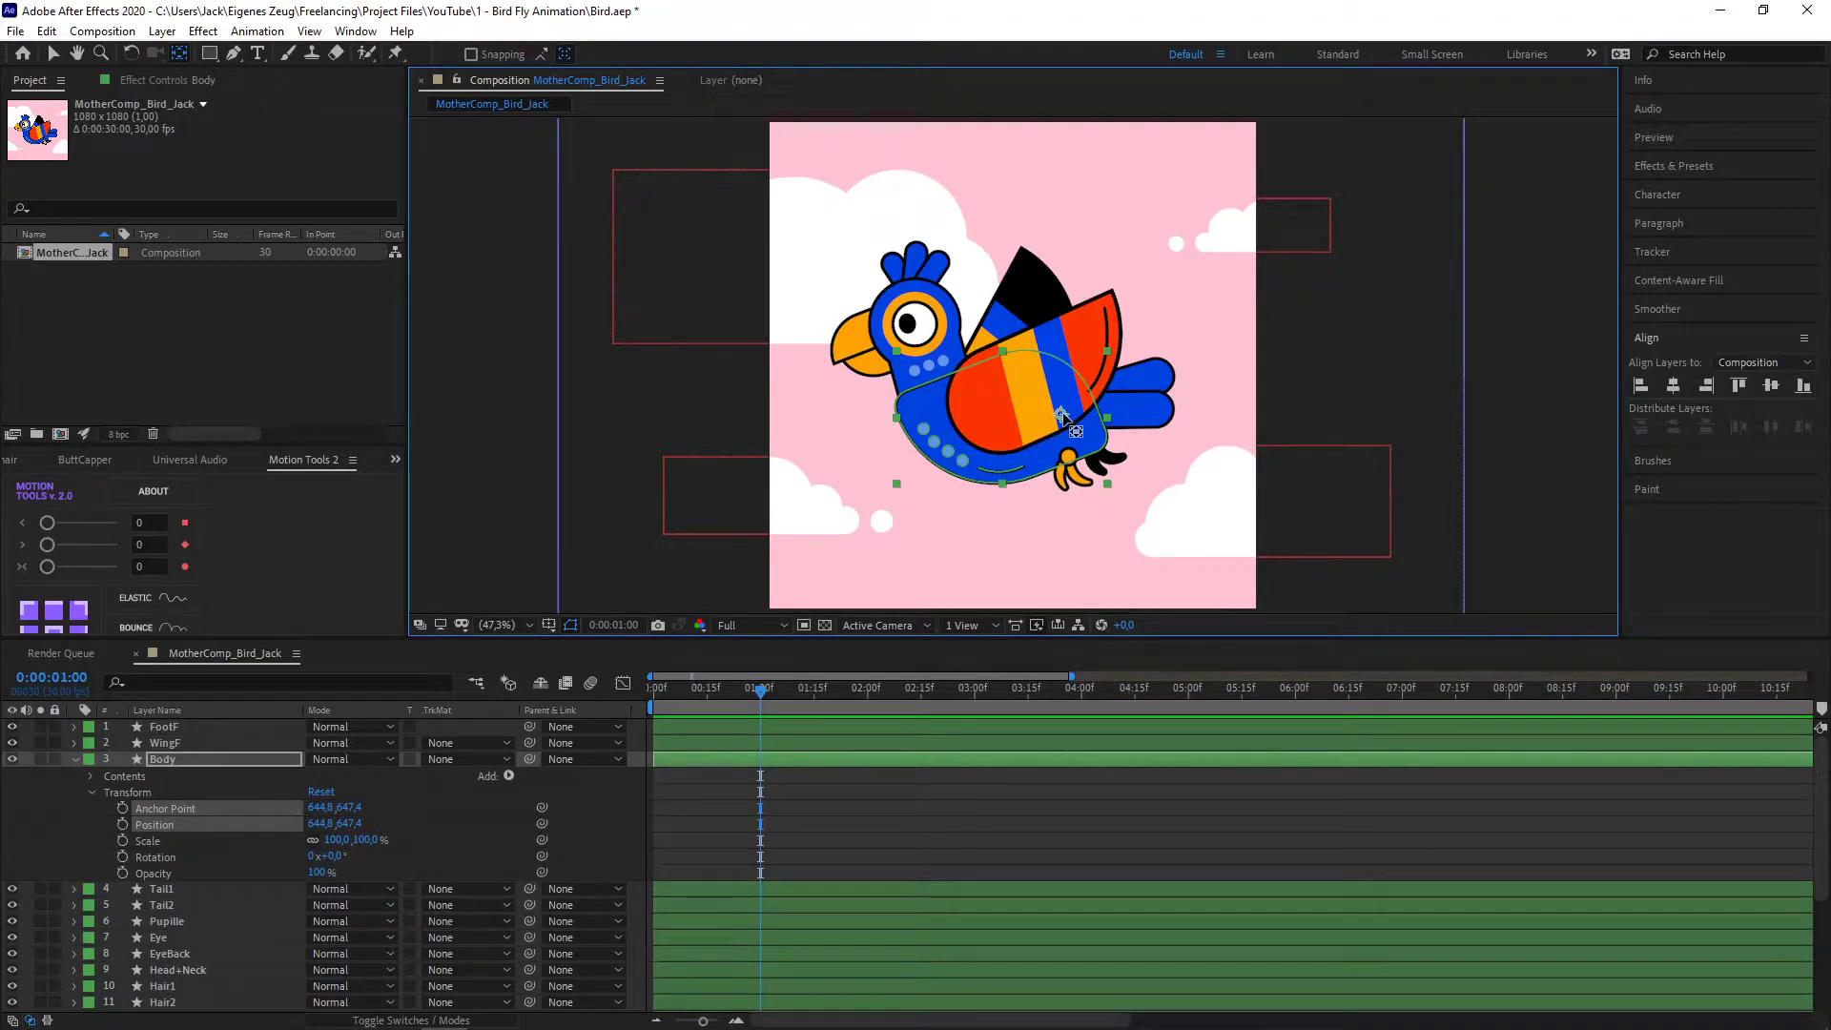
left_click_drag(1061, 412, 1060, 421)
- Test the Body layer's rotation around the rear anchor point at about 35°, undo it and collapse the layer's properties
left_click_drag(327, 855, 349, 823)
key("ctrl+z")
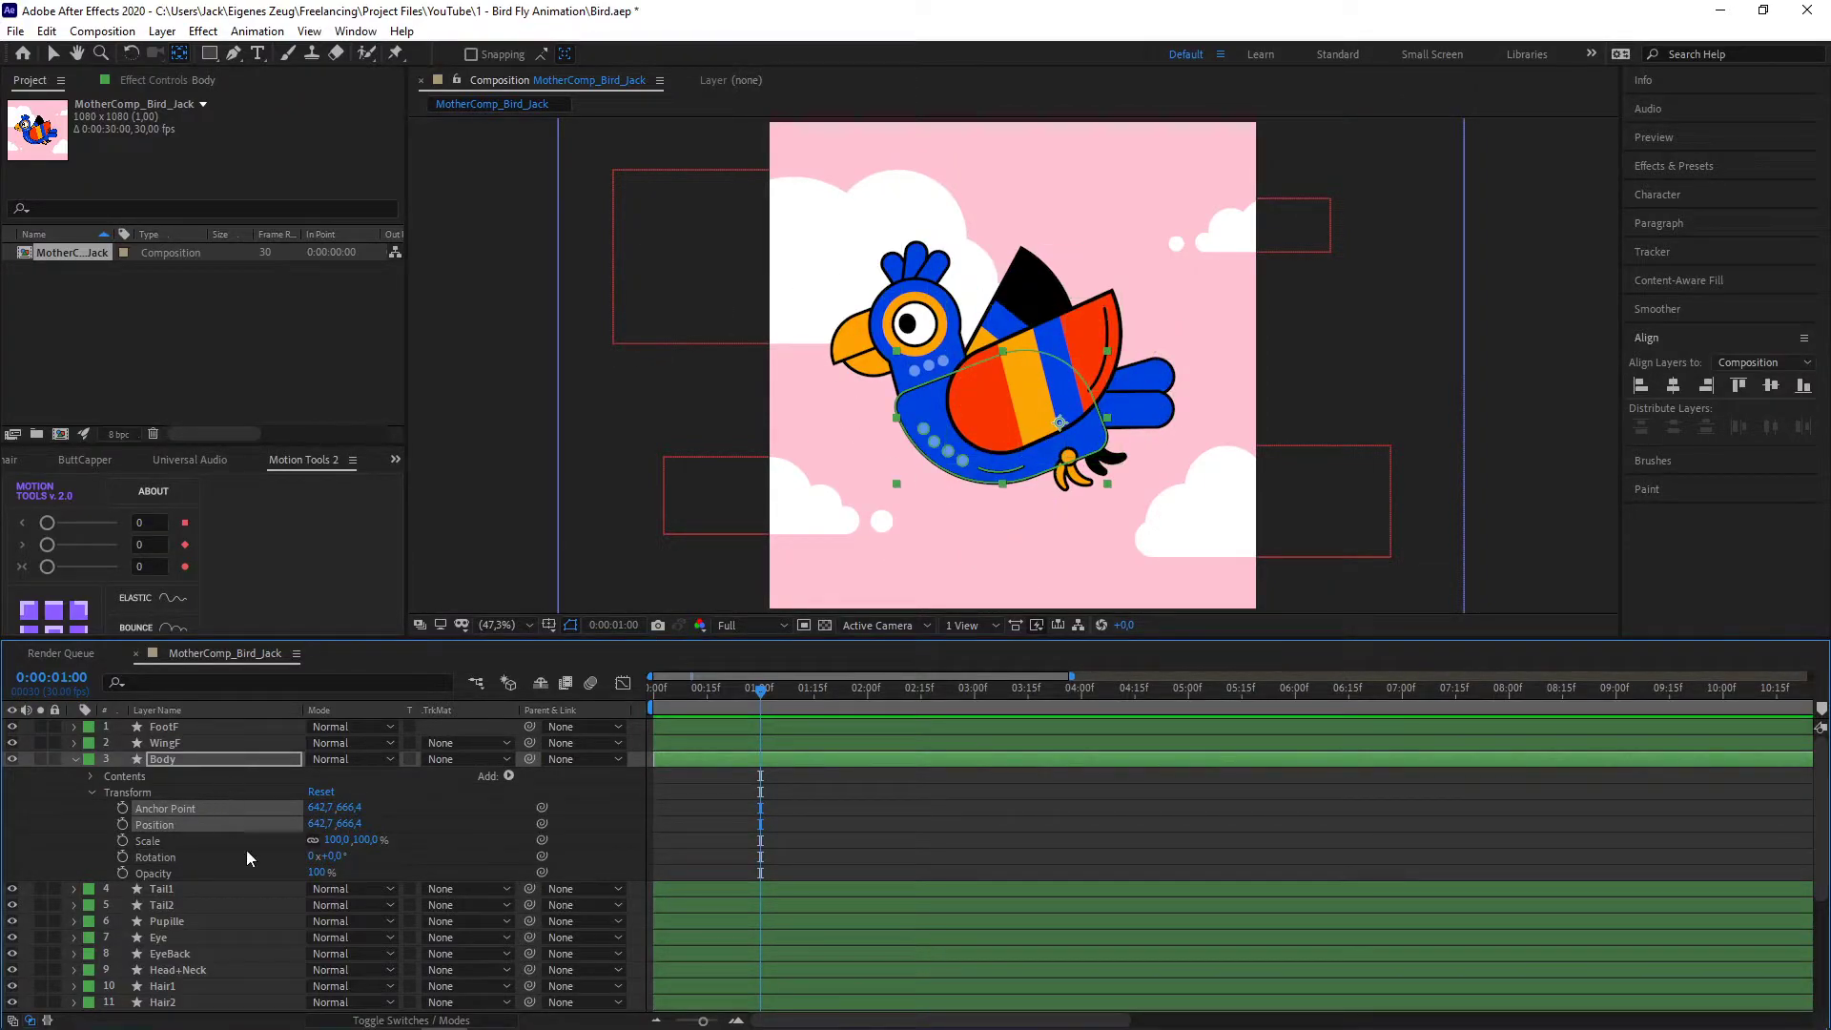
left_click_drag(327, 856, 339, 856)
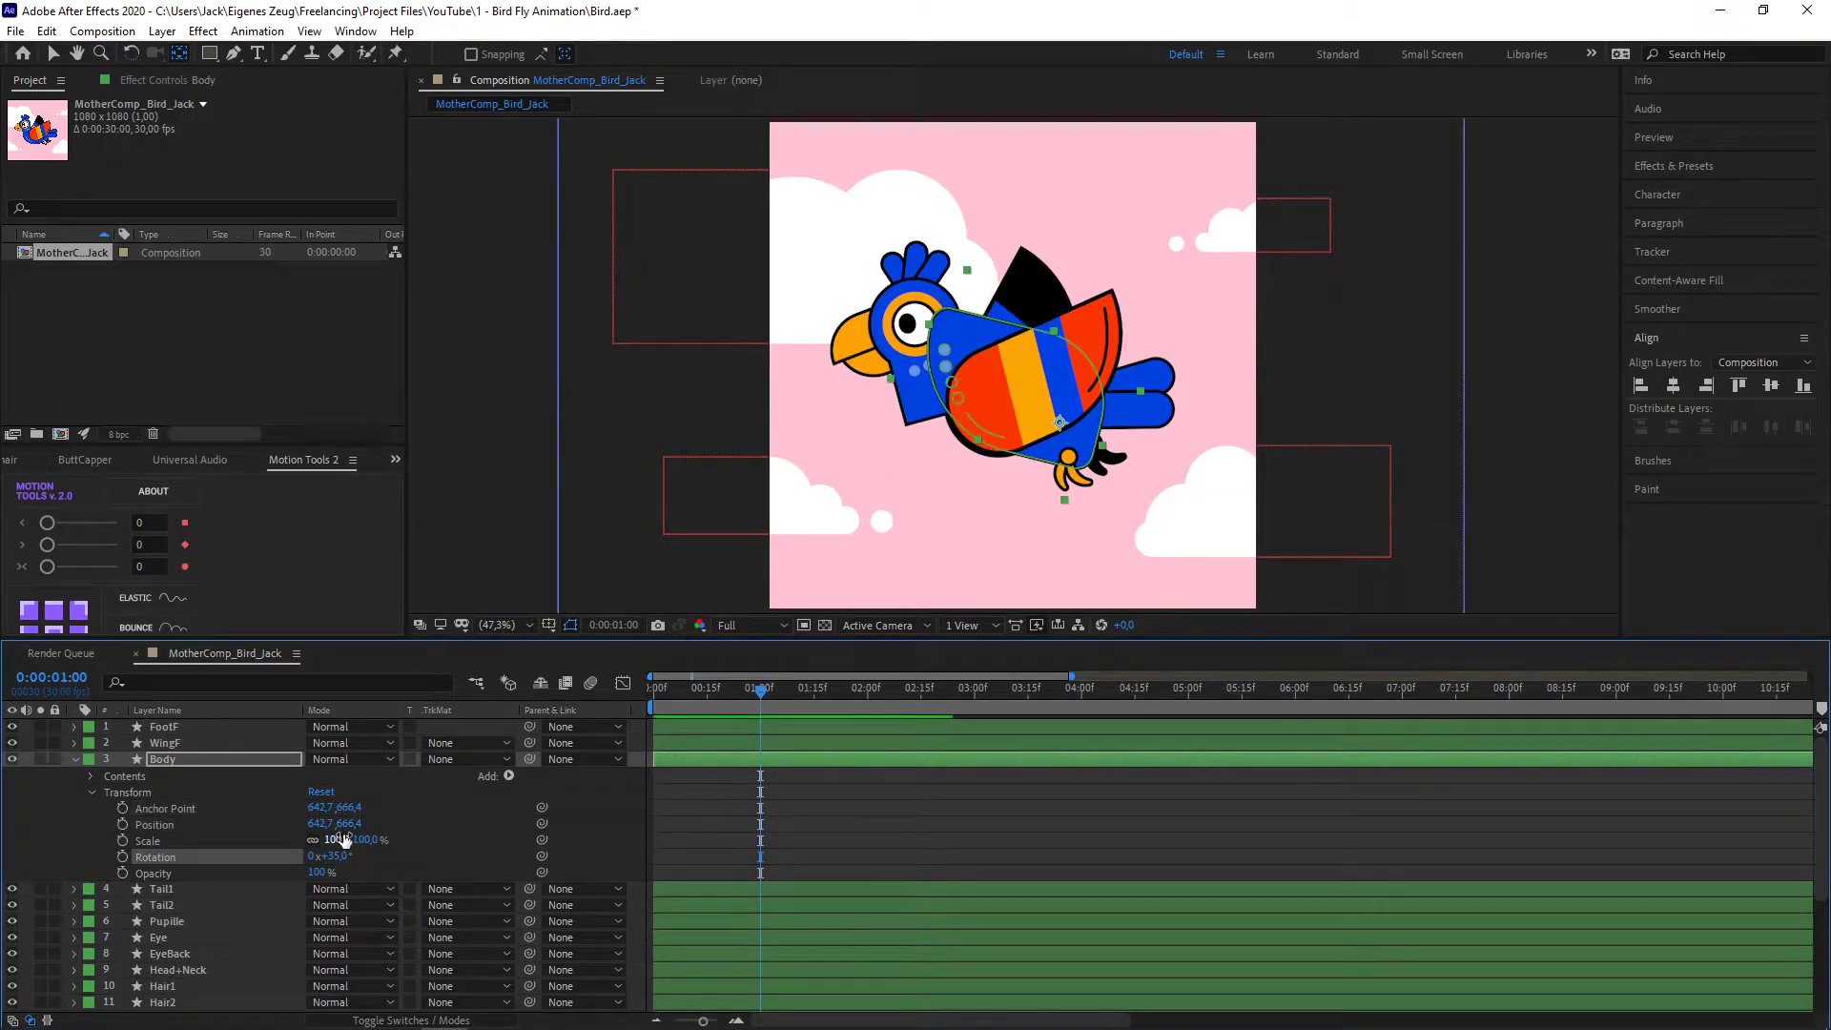
key("ctrl+z")
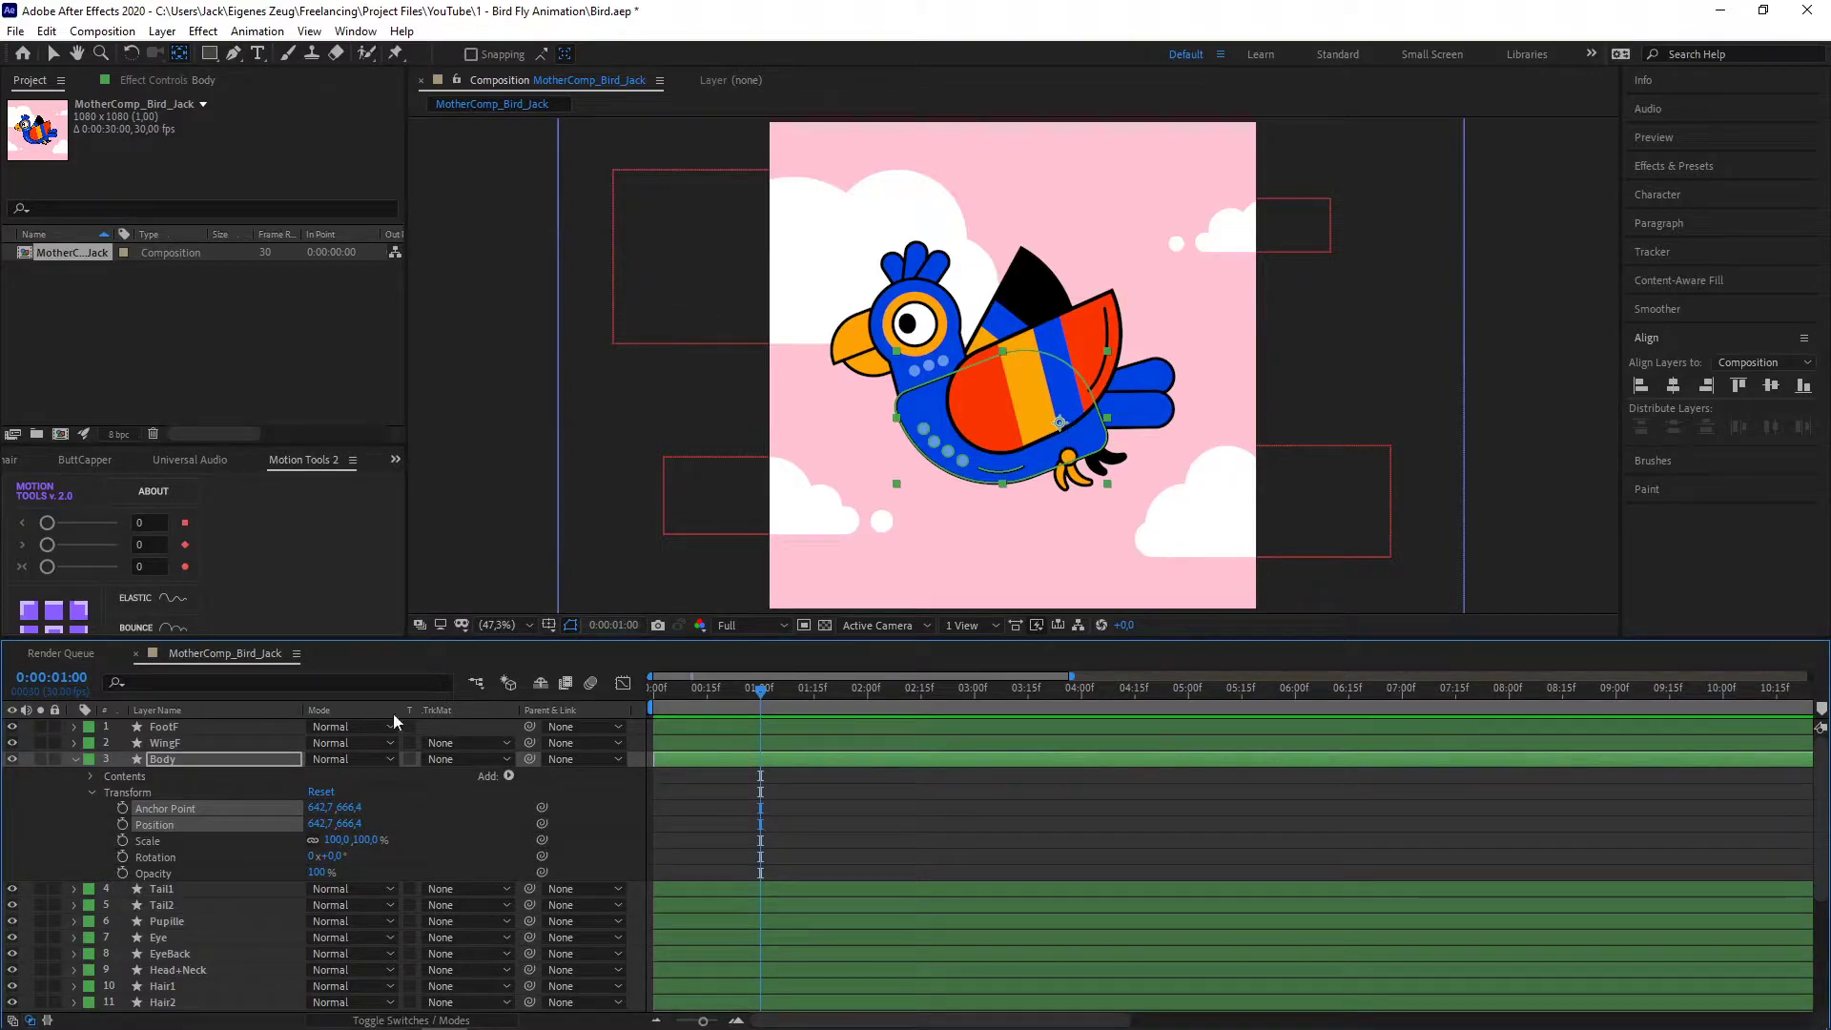
left_click(77, 761)
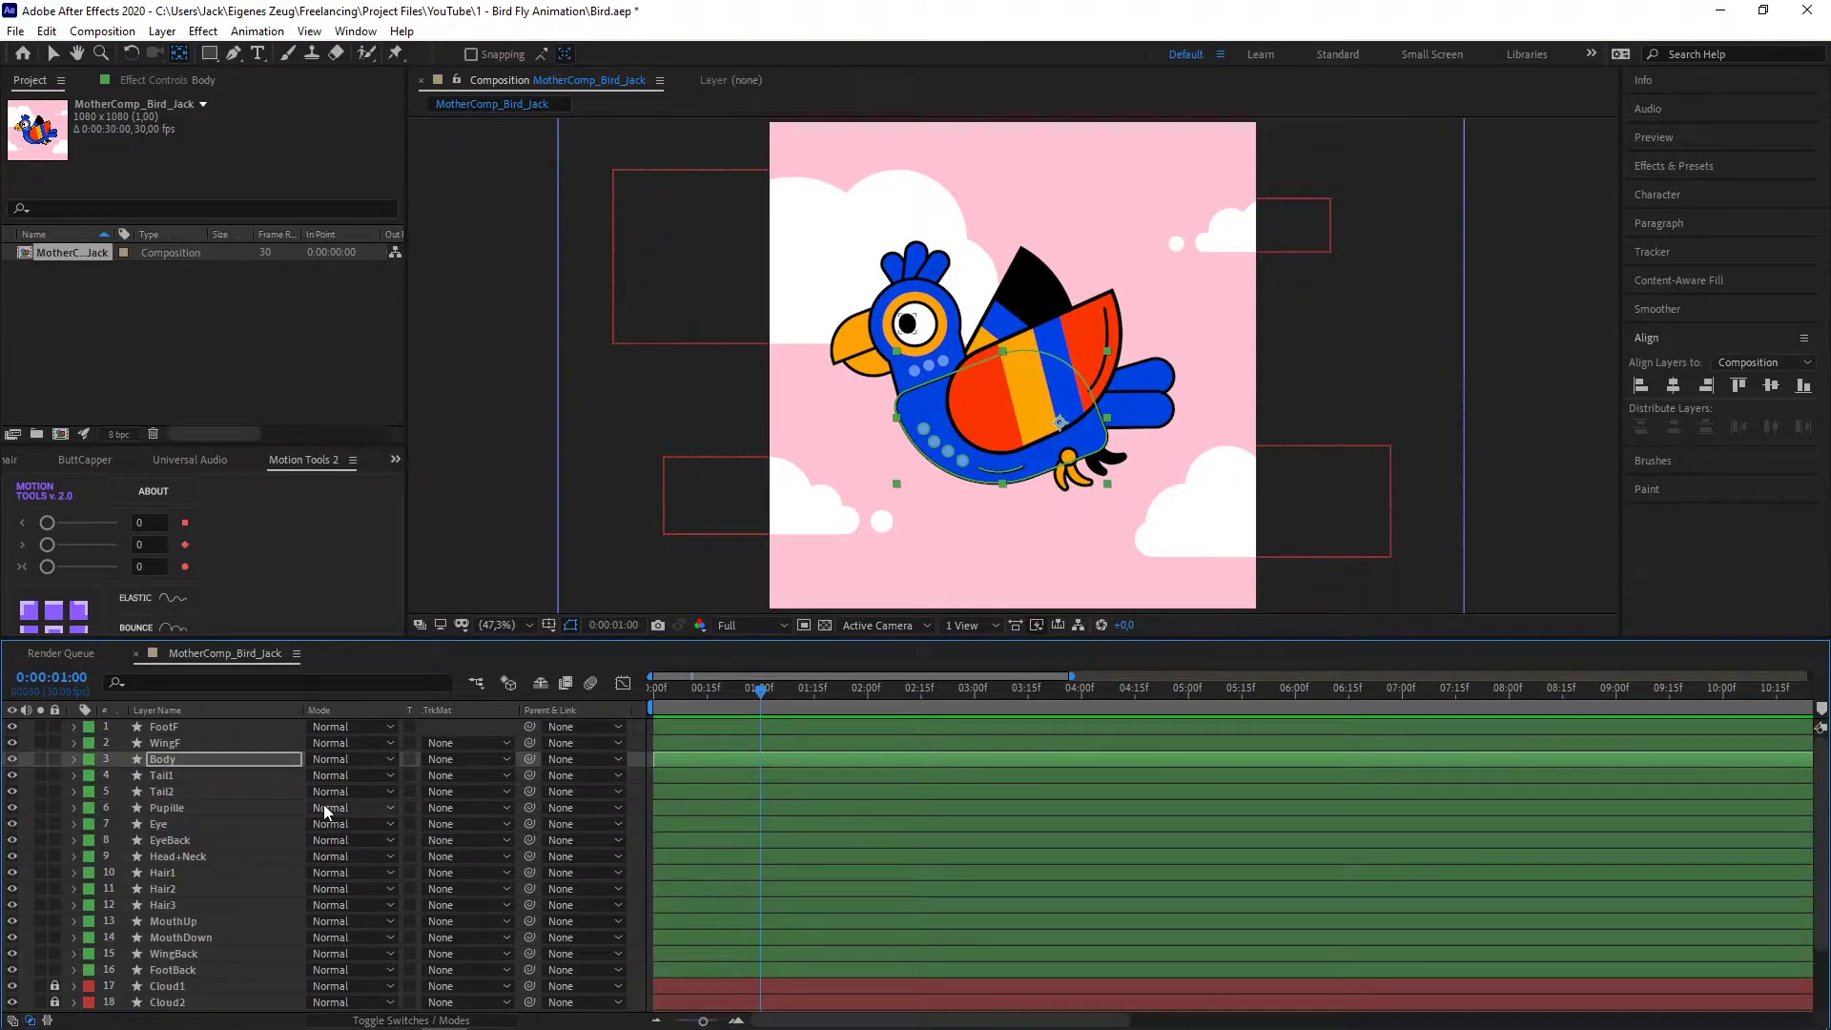
- Move the FootF layer's anchor point onto the round joint at the top of the front foot, toggling the shape path display
left_click(170, 726)
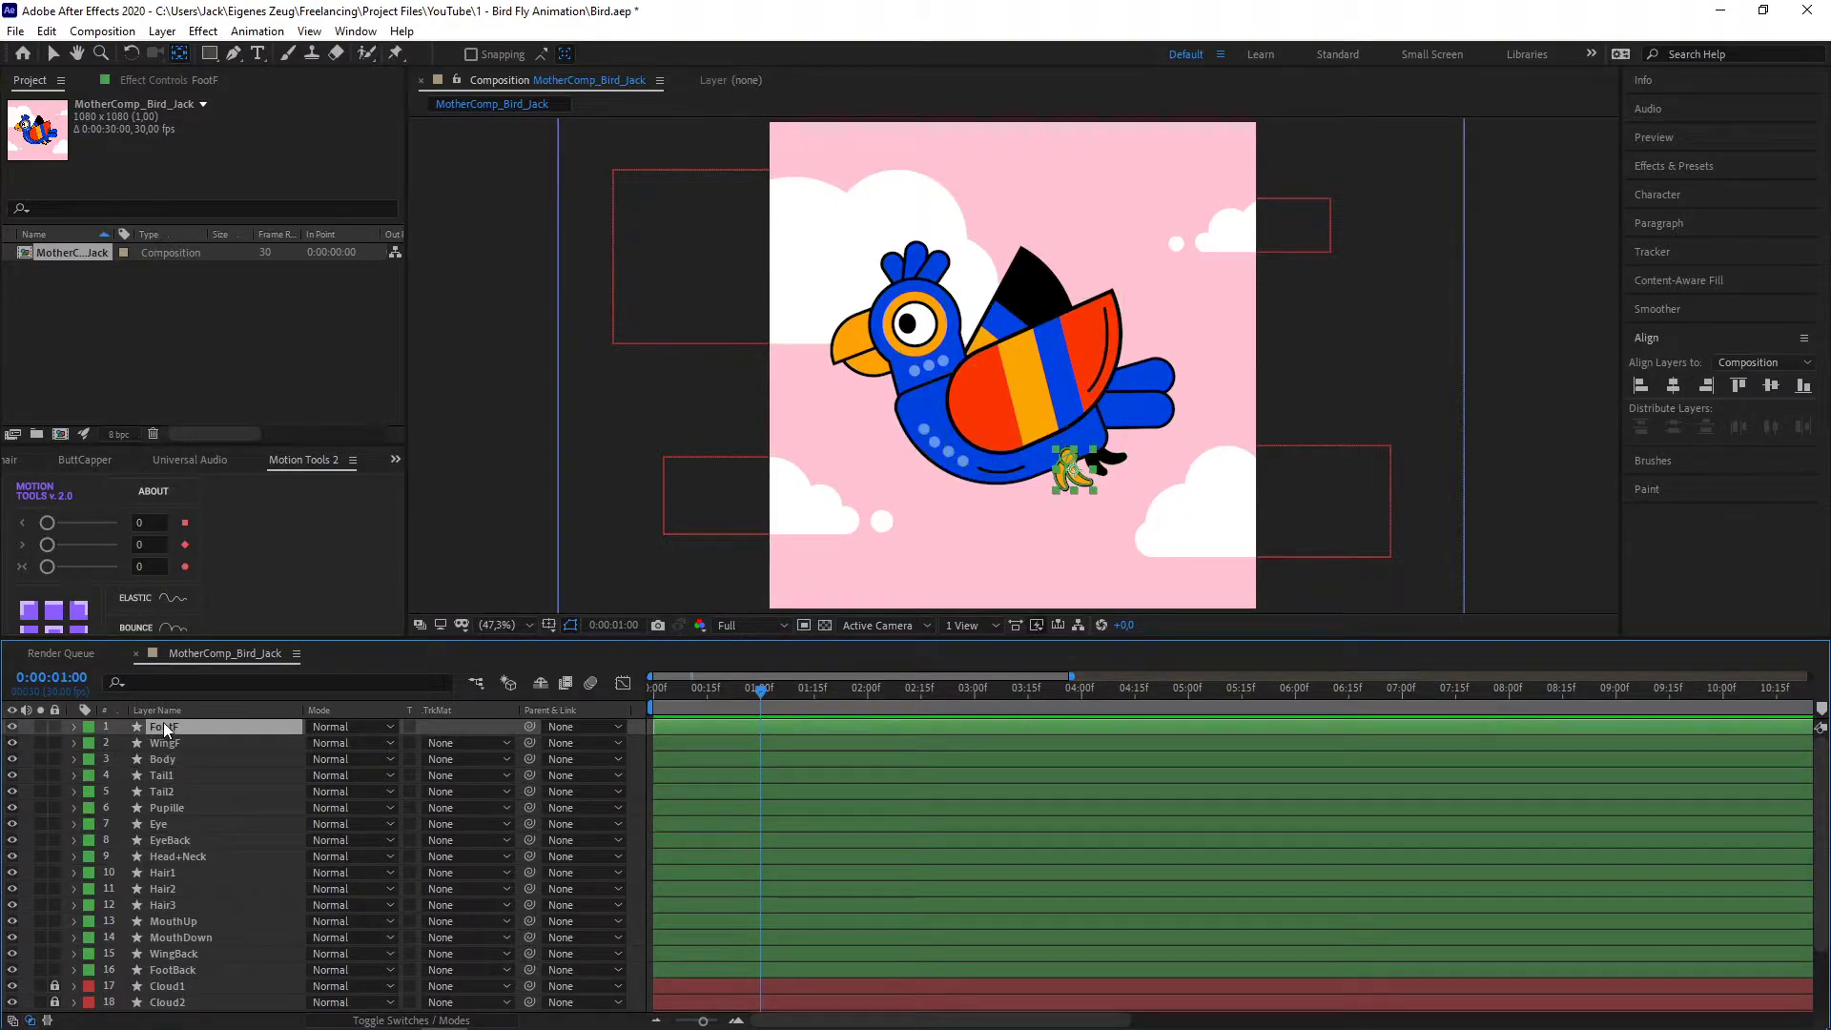
scroll(1078, 482, "up", 5)
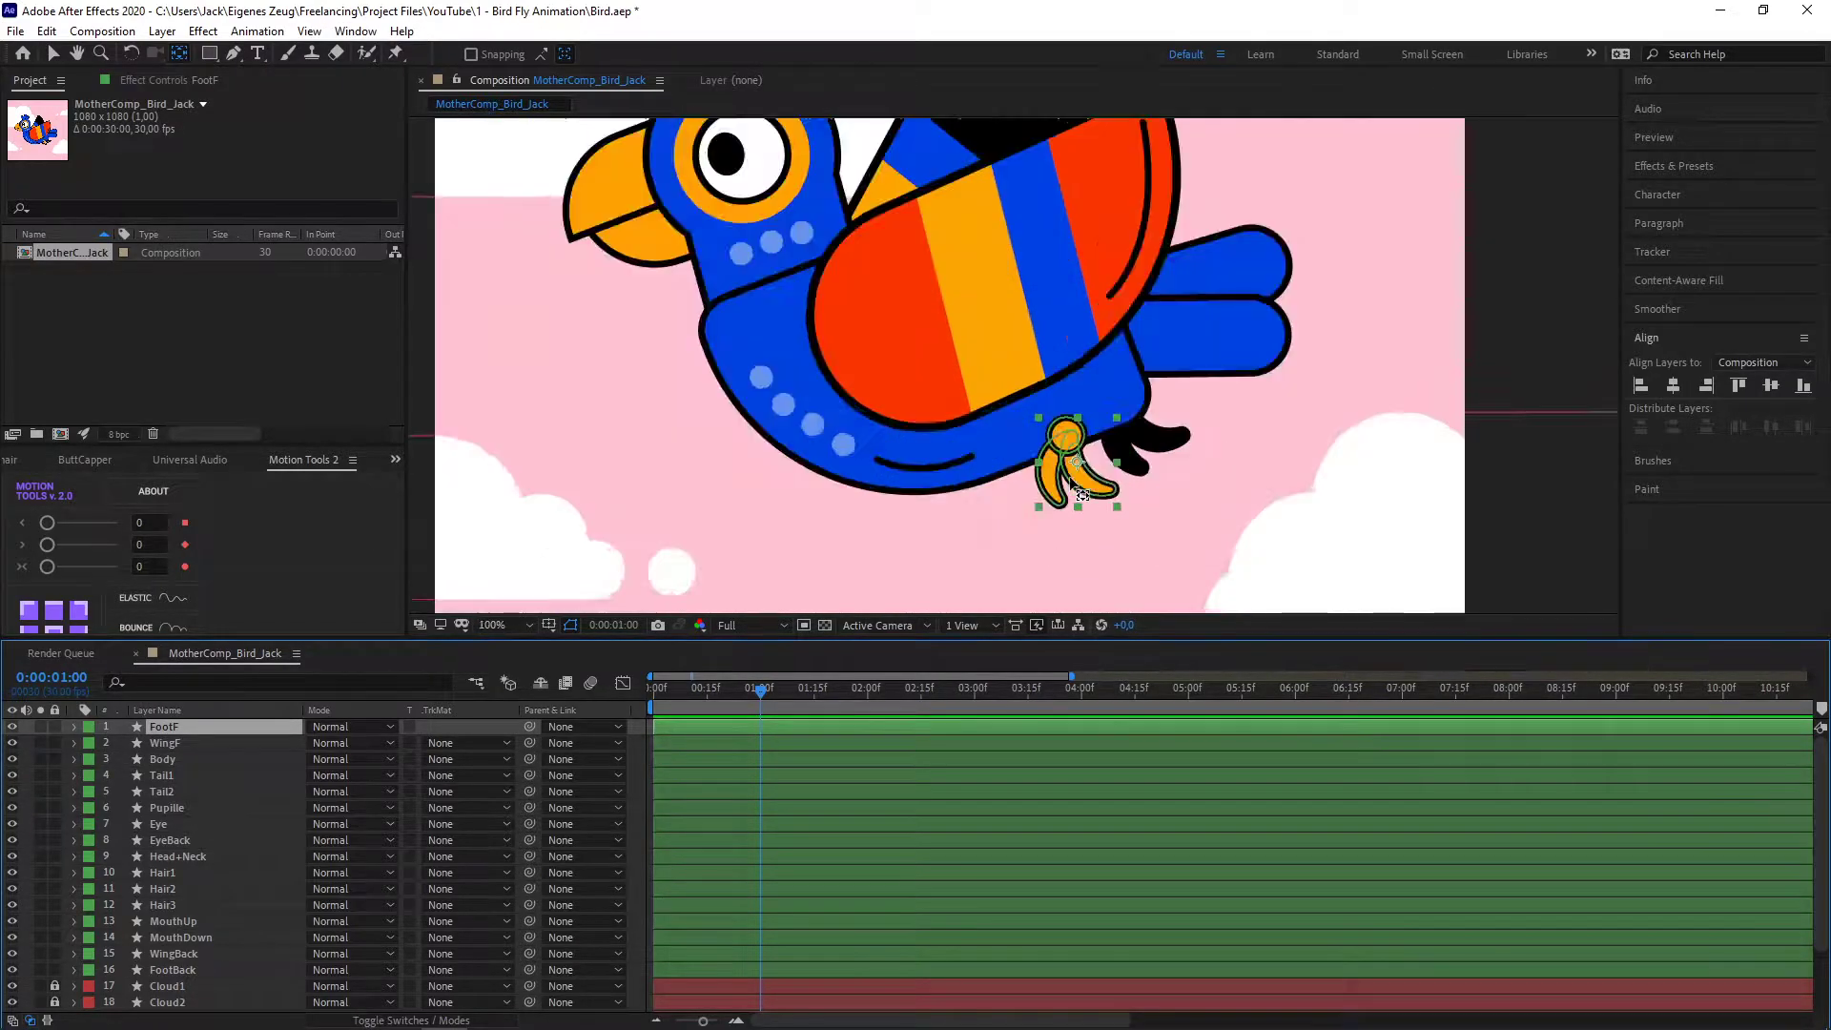
scroll(1080, 493, "down", 2)
left_click(570, 625)
left_click(571, 625)
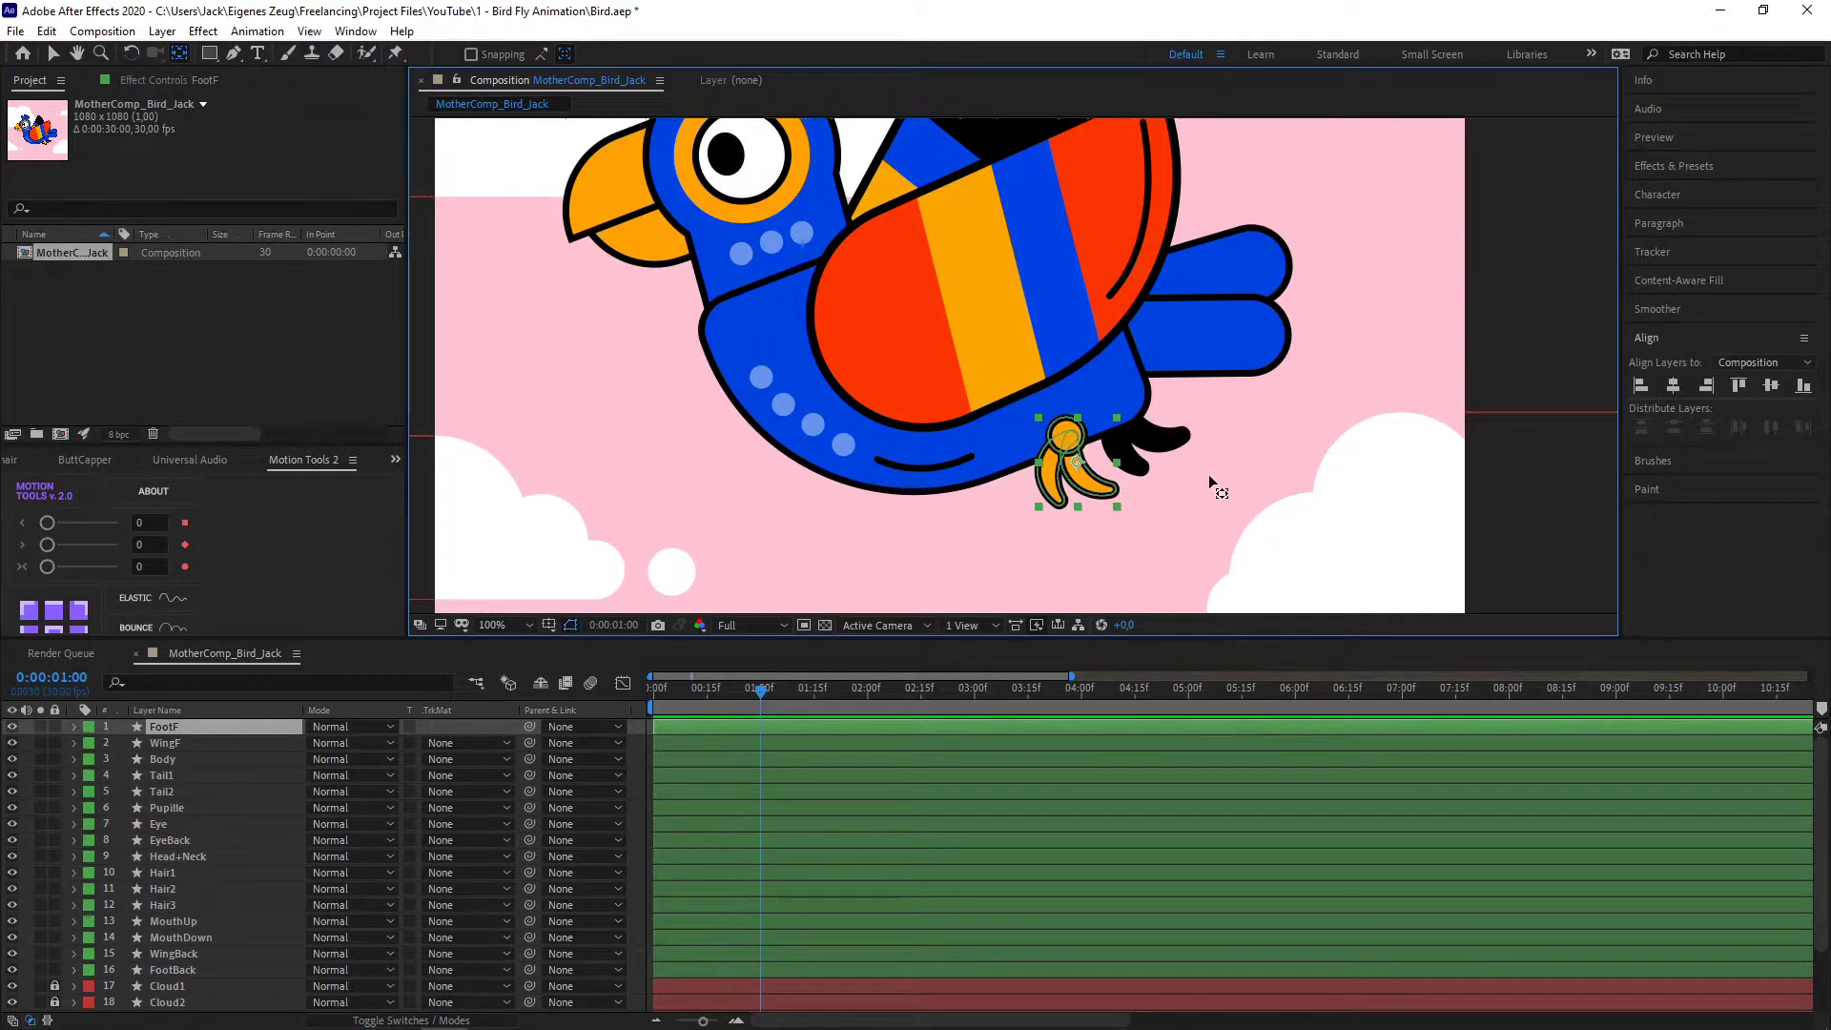
left_click(570, 625)
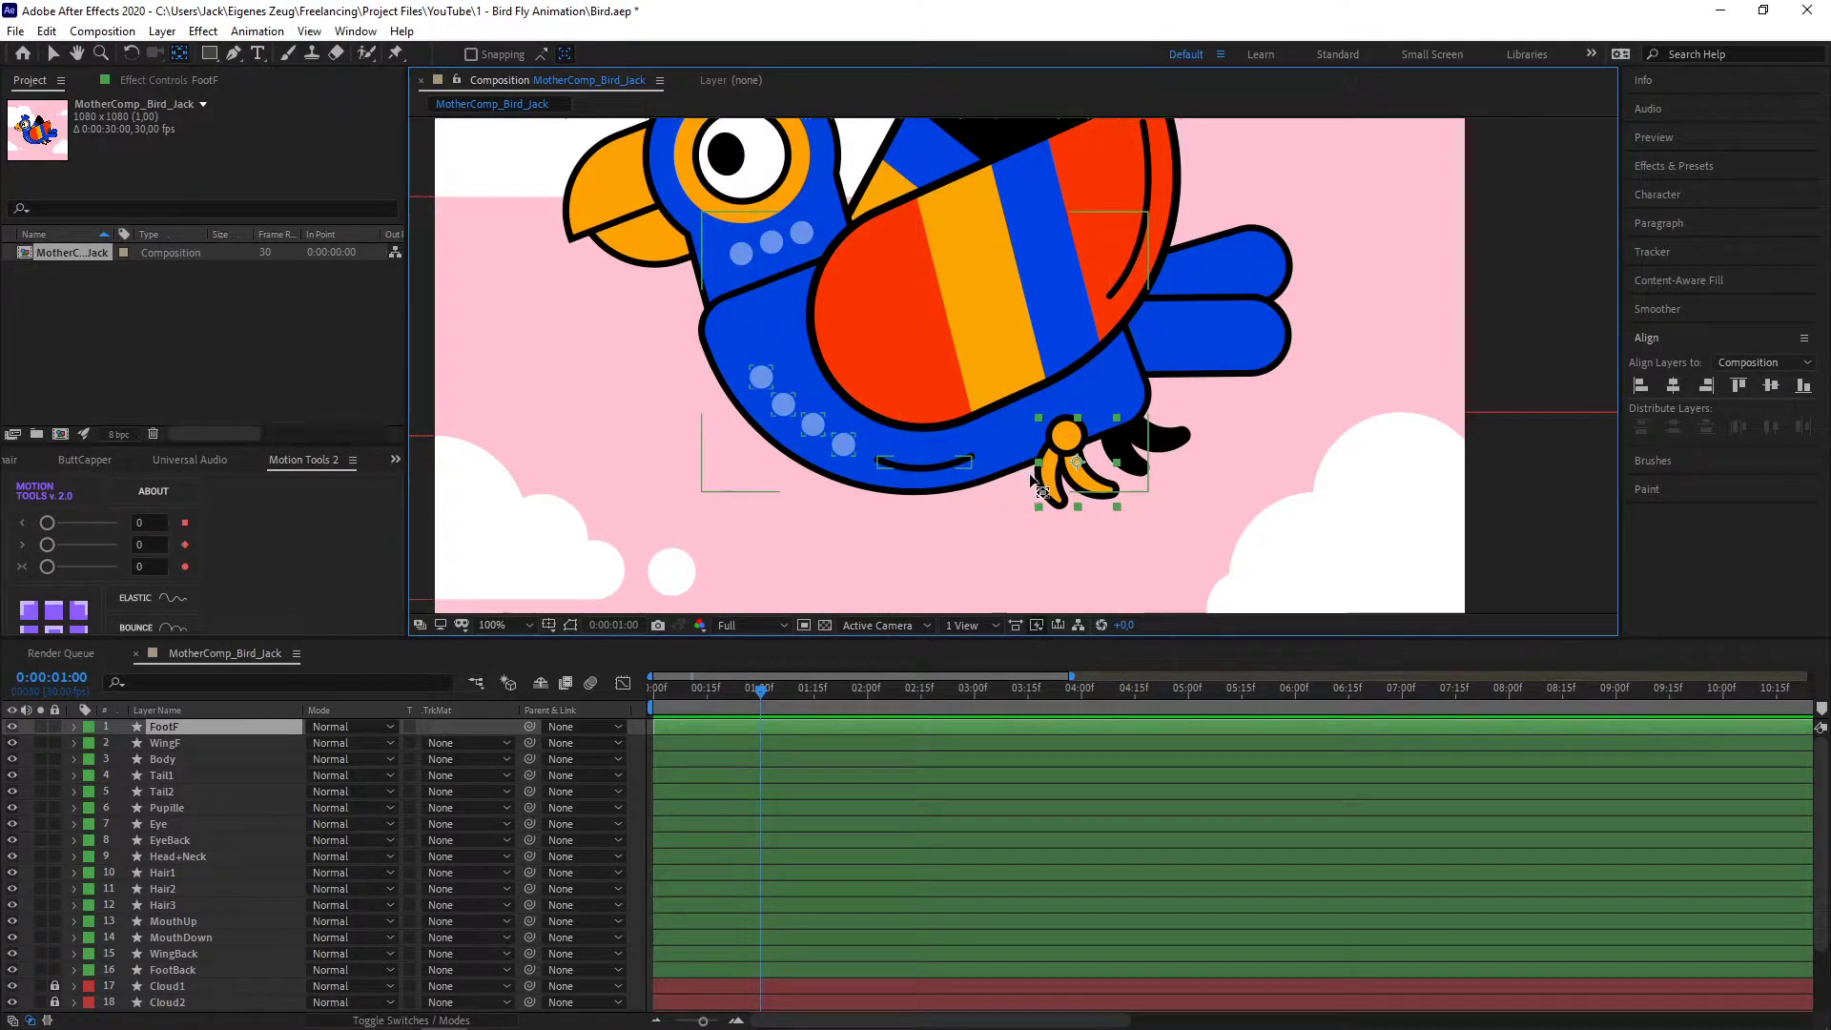
left_click(571, 624)
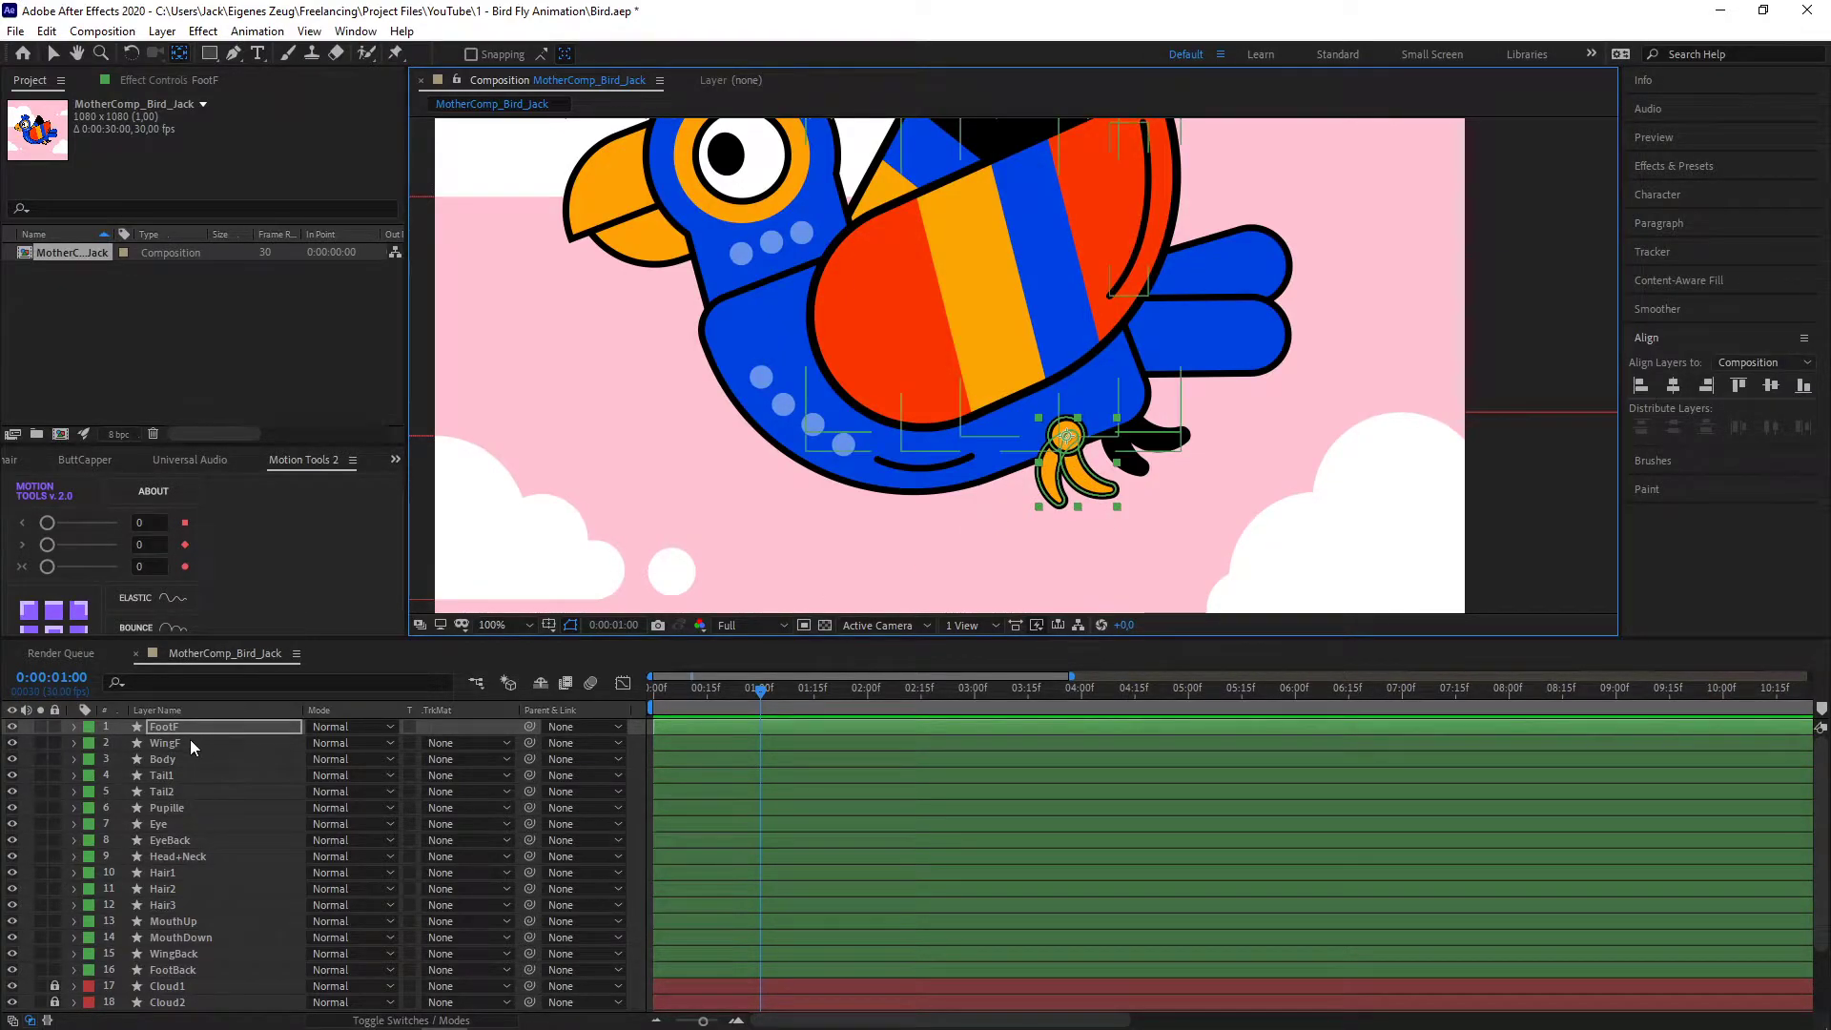
- Move the WingF layer's anchor point to the wing's shoulder end and test it with a reverted rotation of about 11°
left_click(982, 358)
scroll(1021, 352, "up", 2)
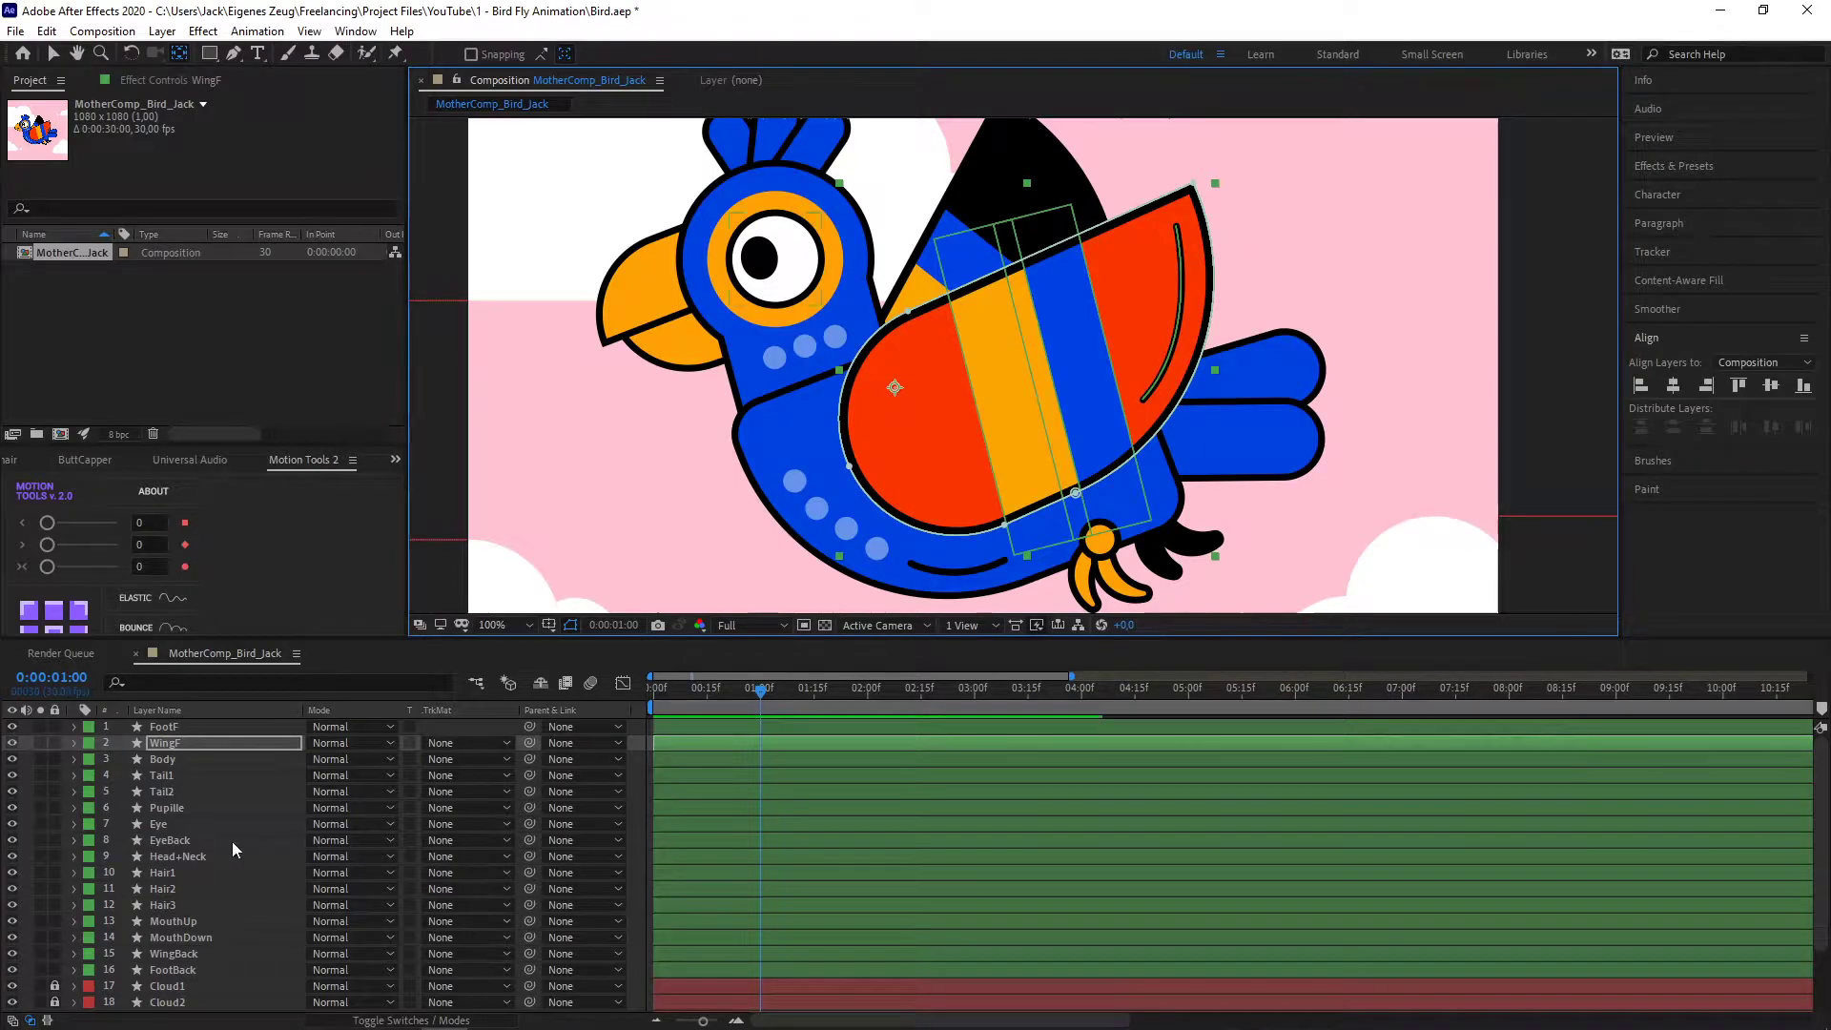
key("r")
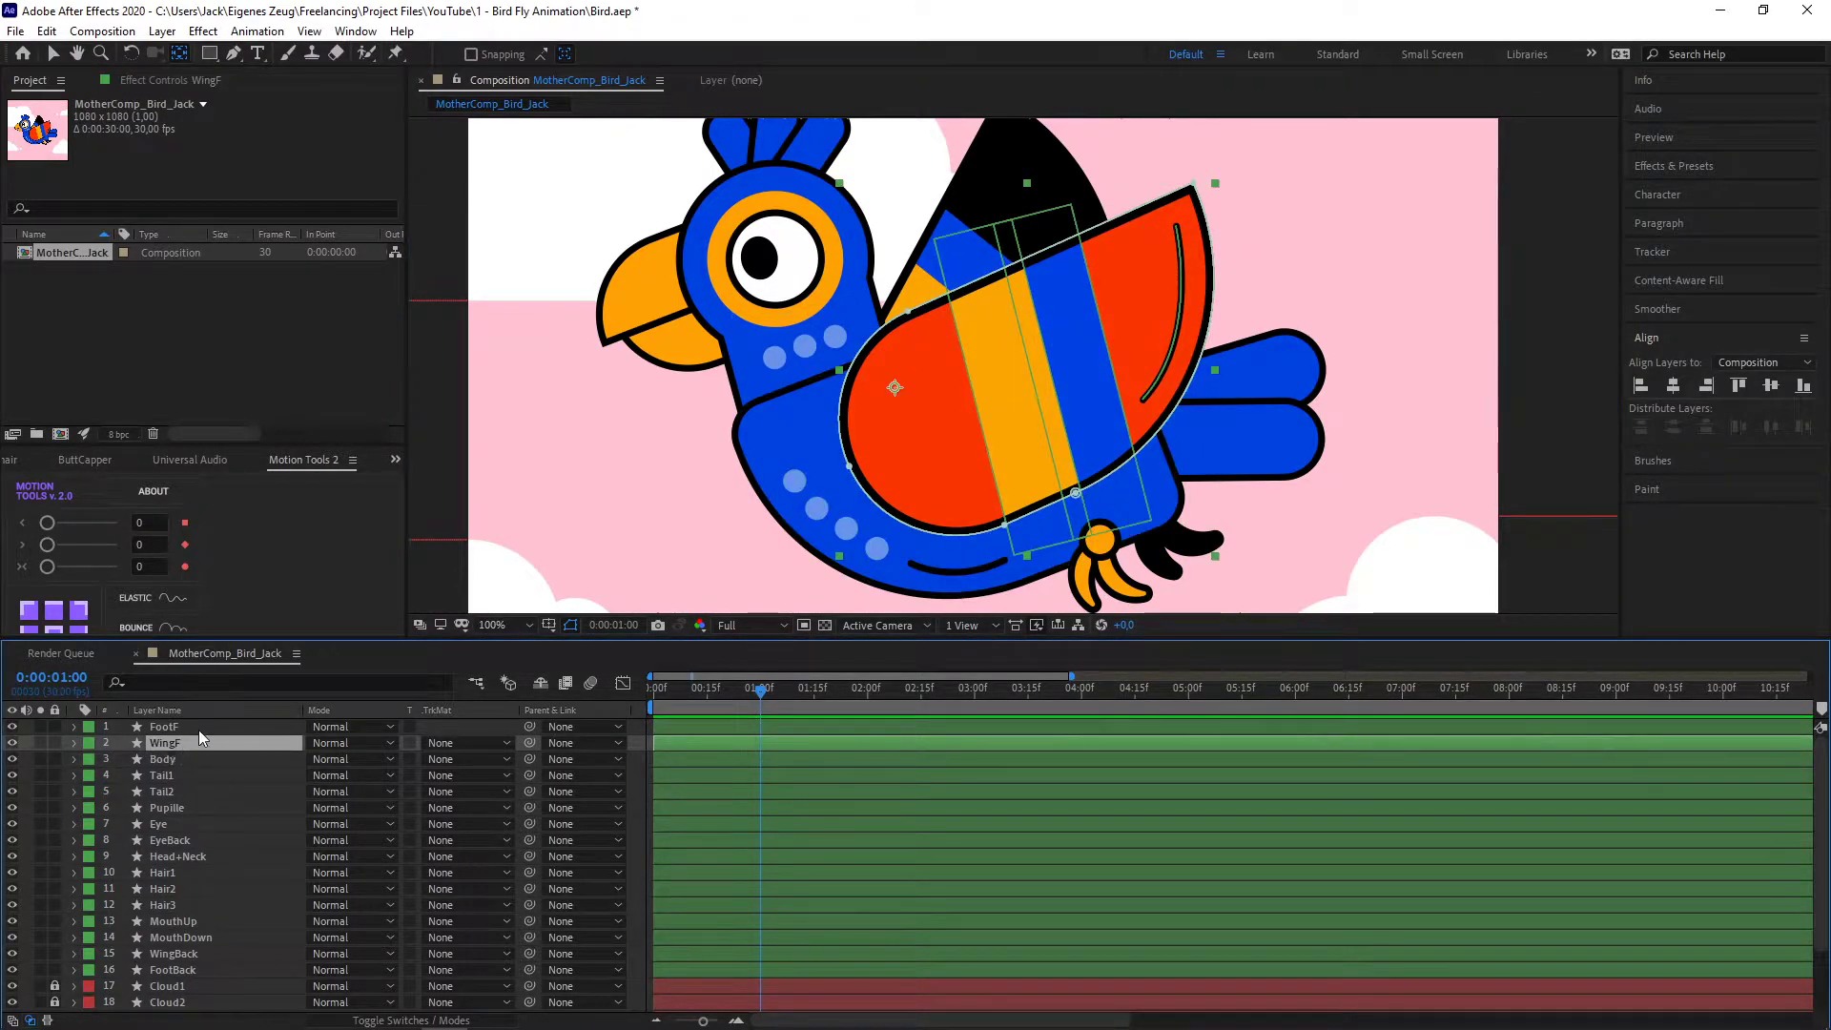
mouse_move(327, 759)
left_mouse_down()
mouse_move(360, 734)
mouse_move(317, 738)
left_mouse_up()
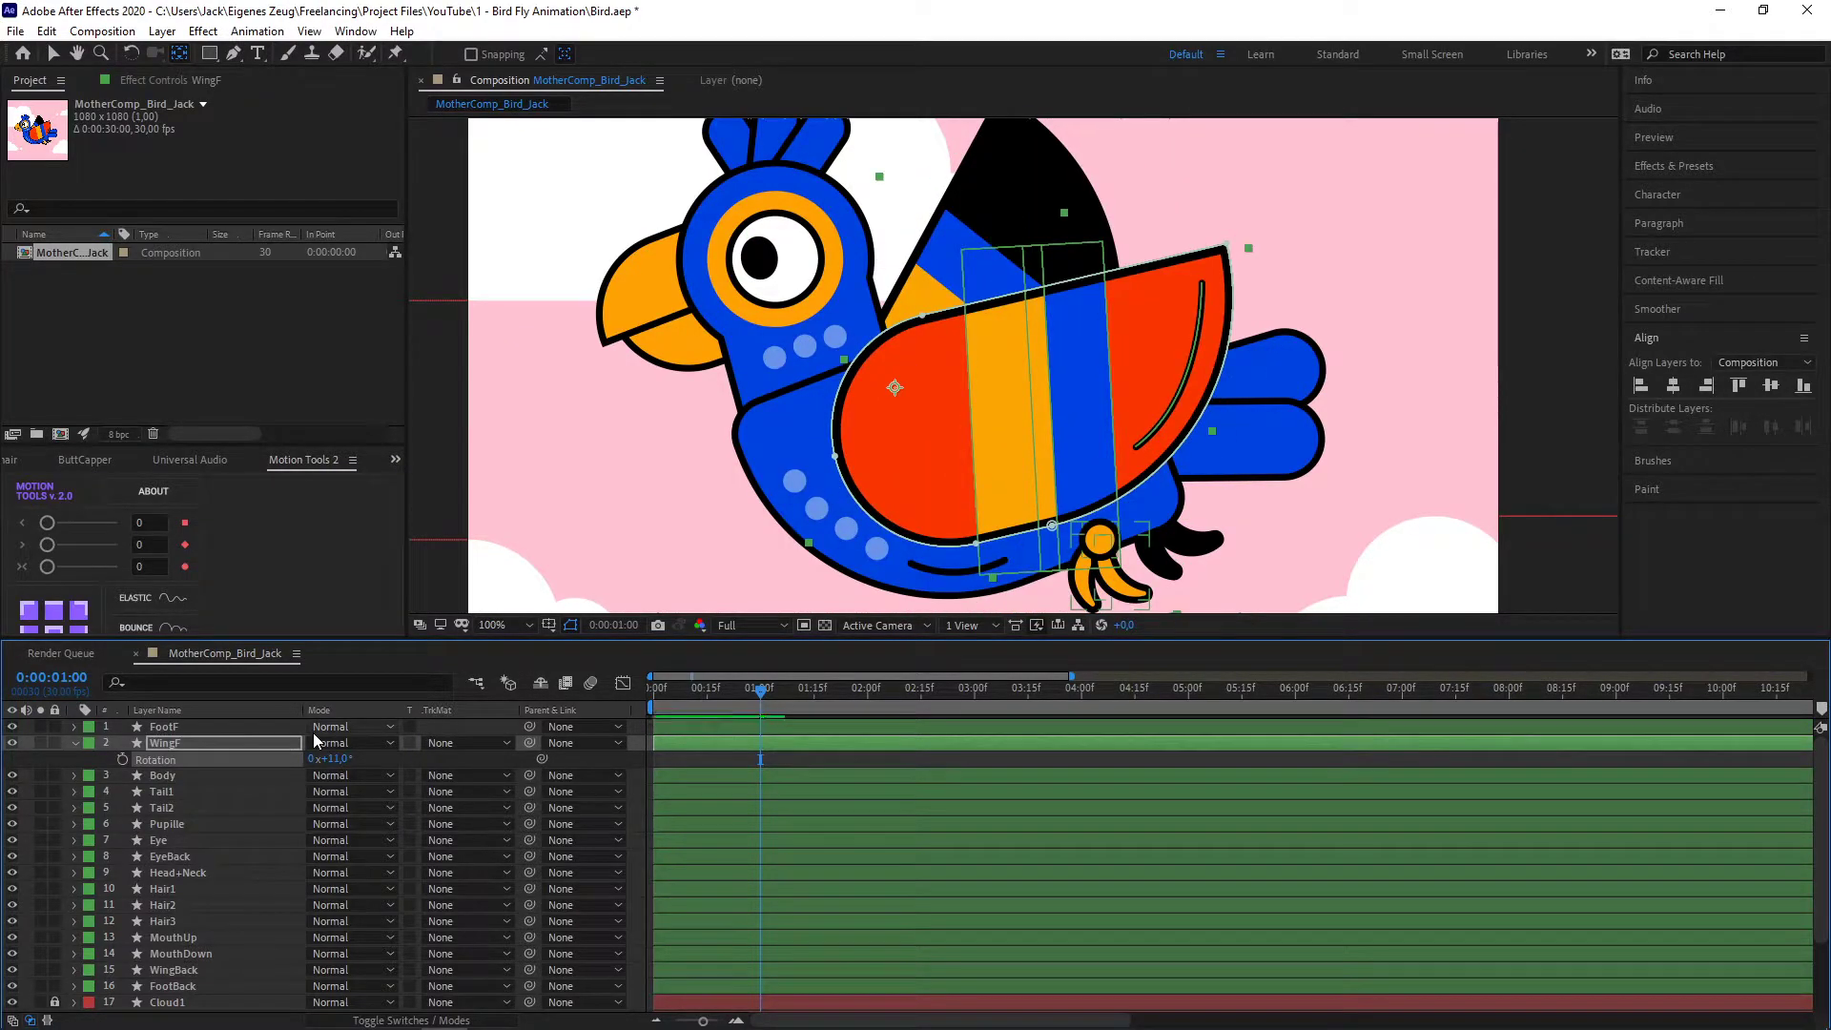
left_click(163, 774)
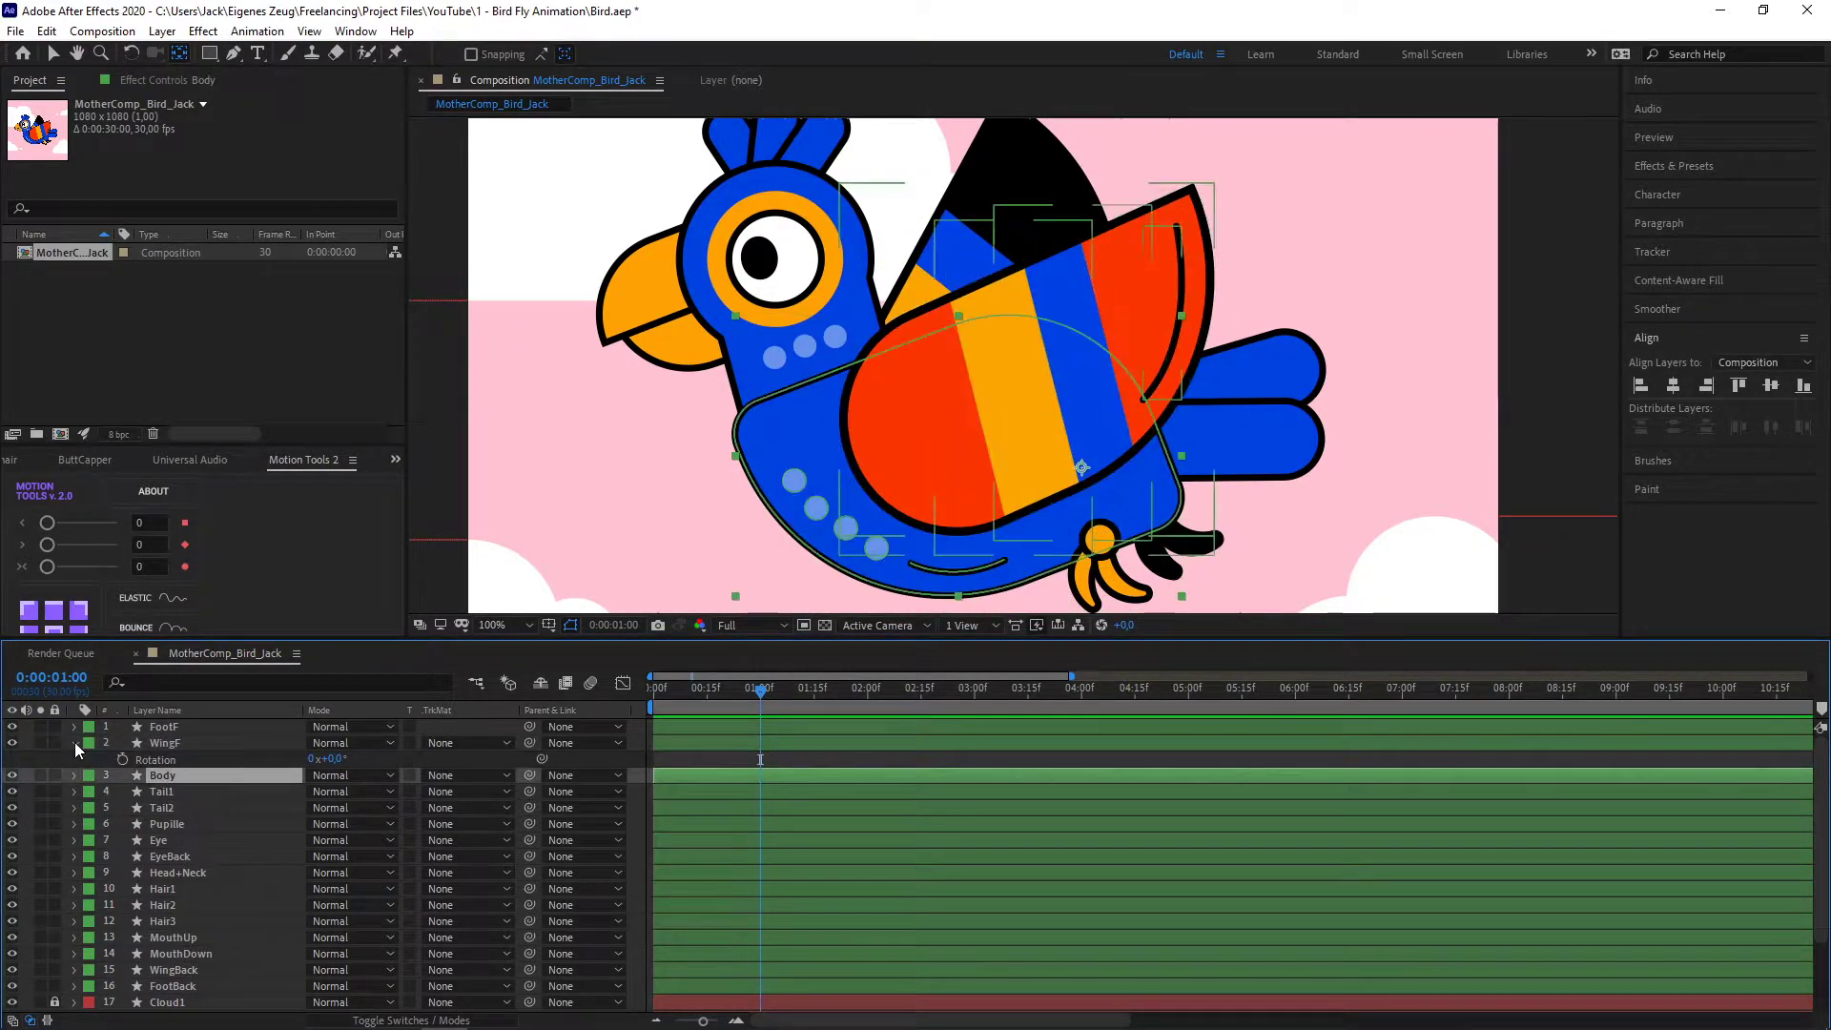
left_click(74, 742)
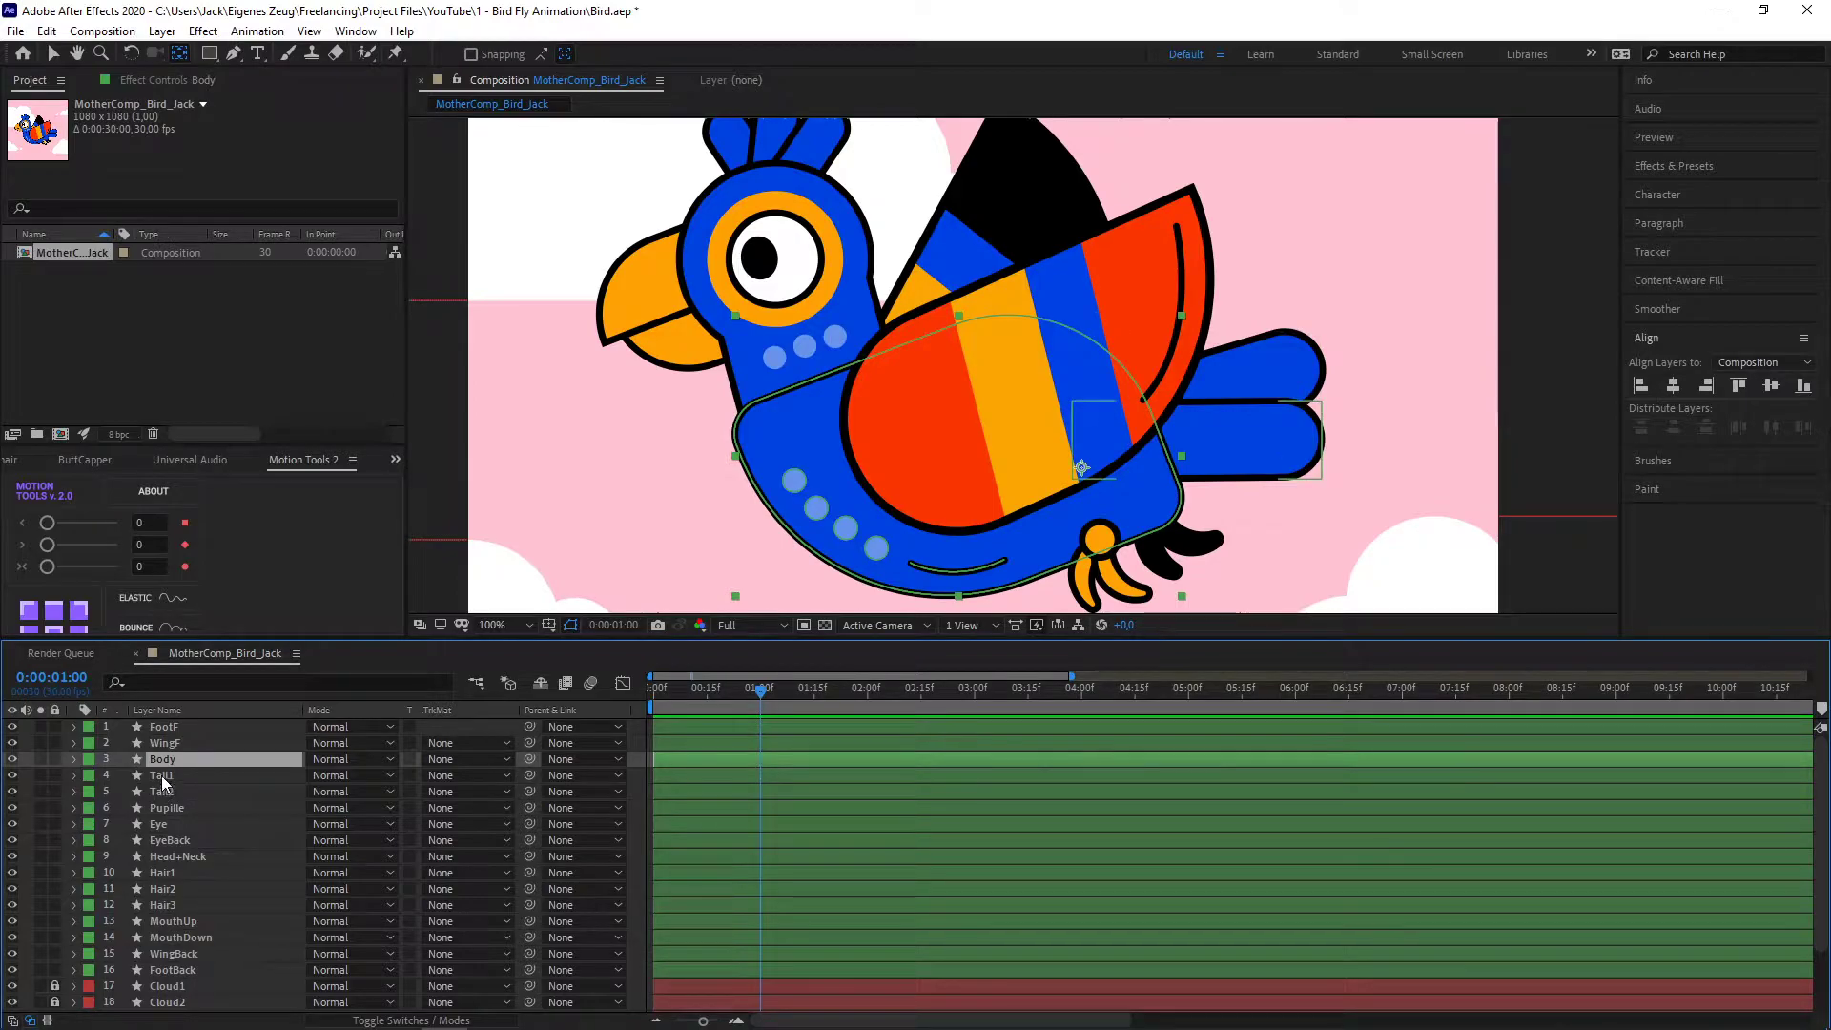
- Move the Tail1 layer's anchor point to the feather's body-side end and test its rotation, restoring it to 0°
left_click(162, 775)
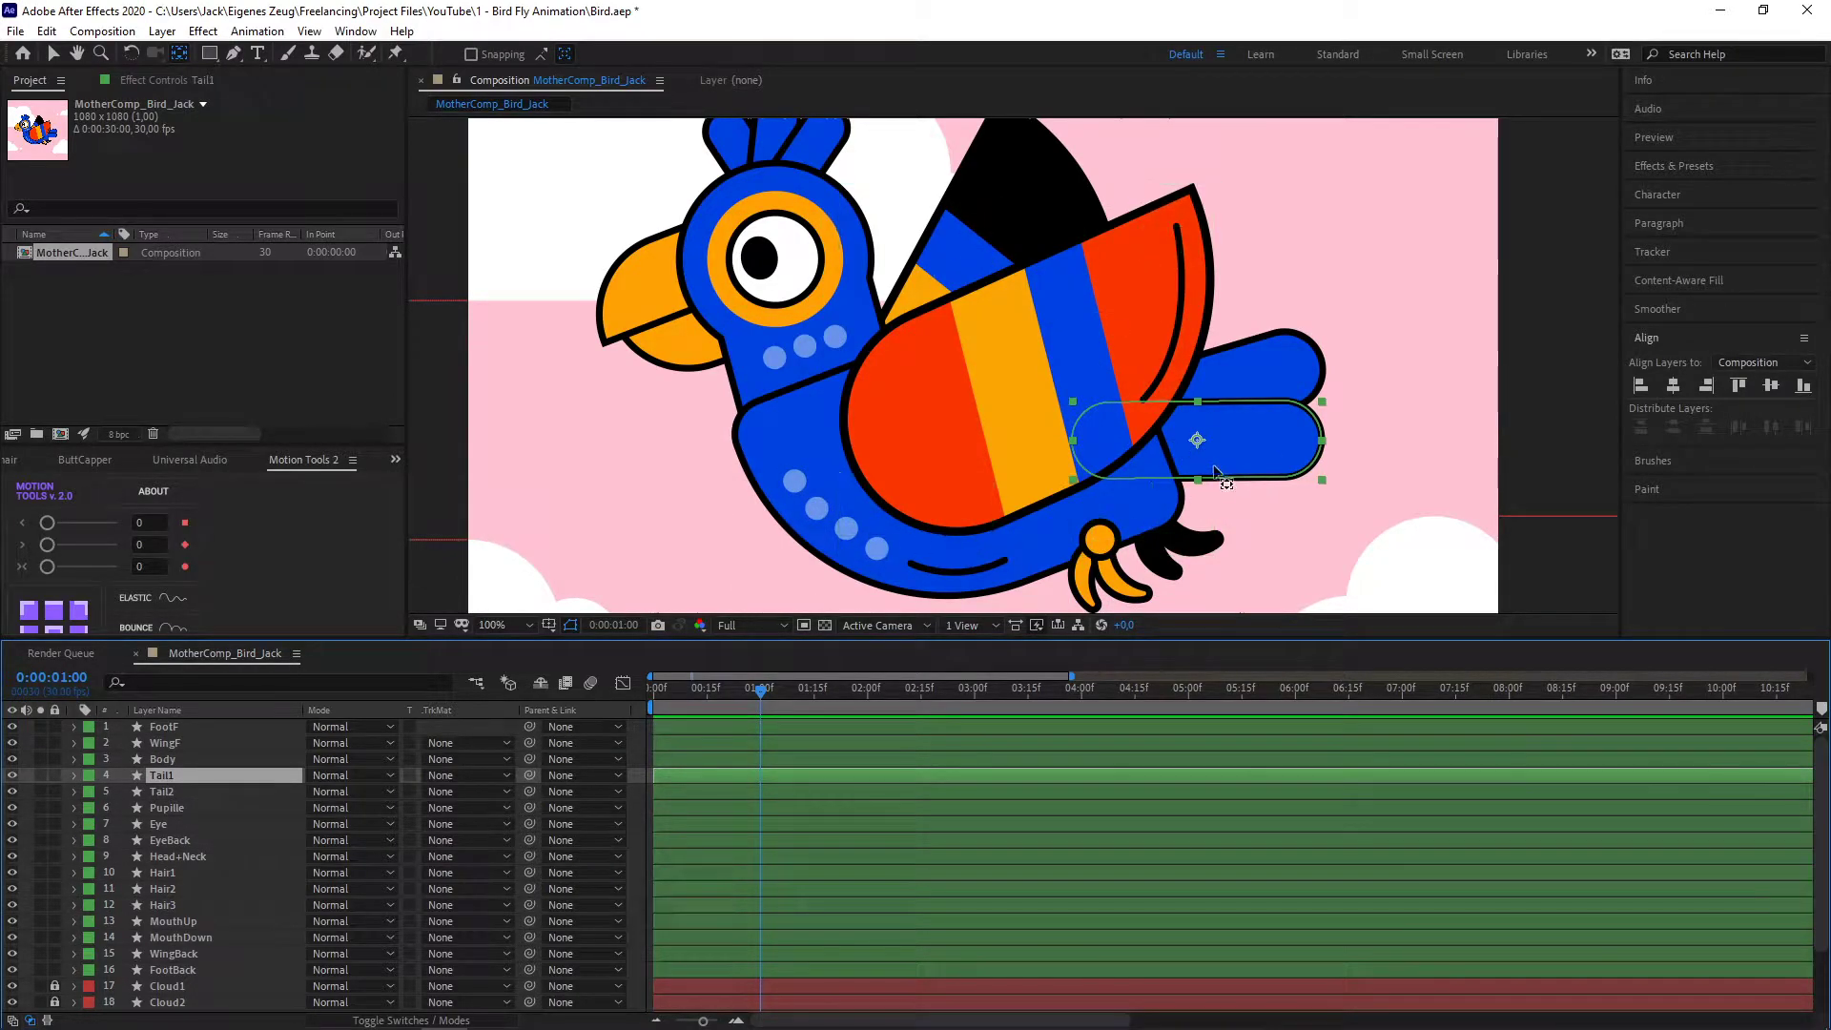
left_click(1136, 441)
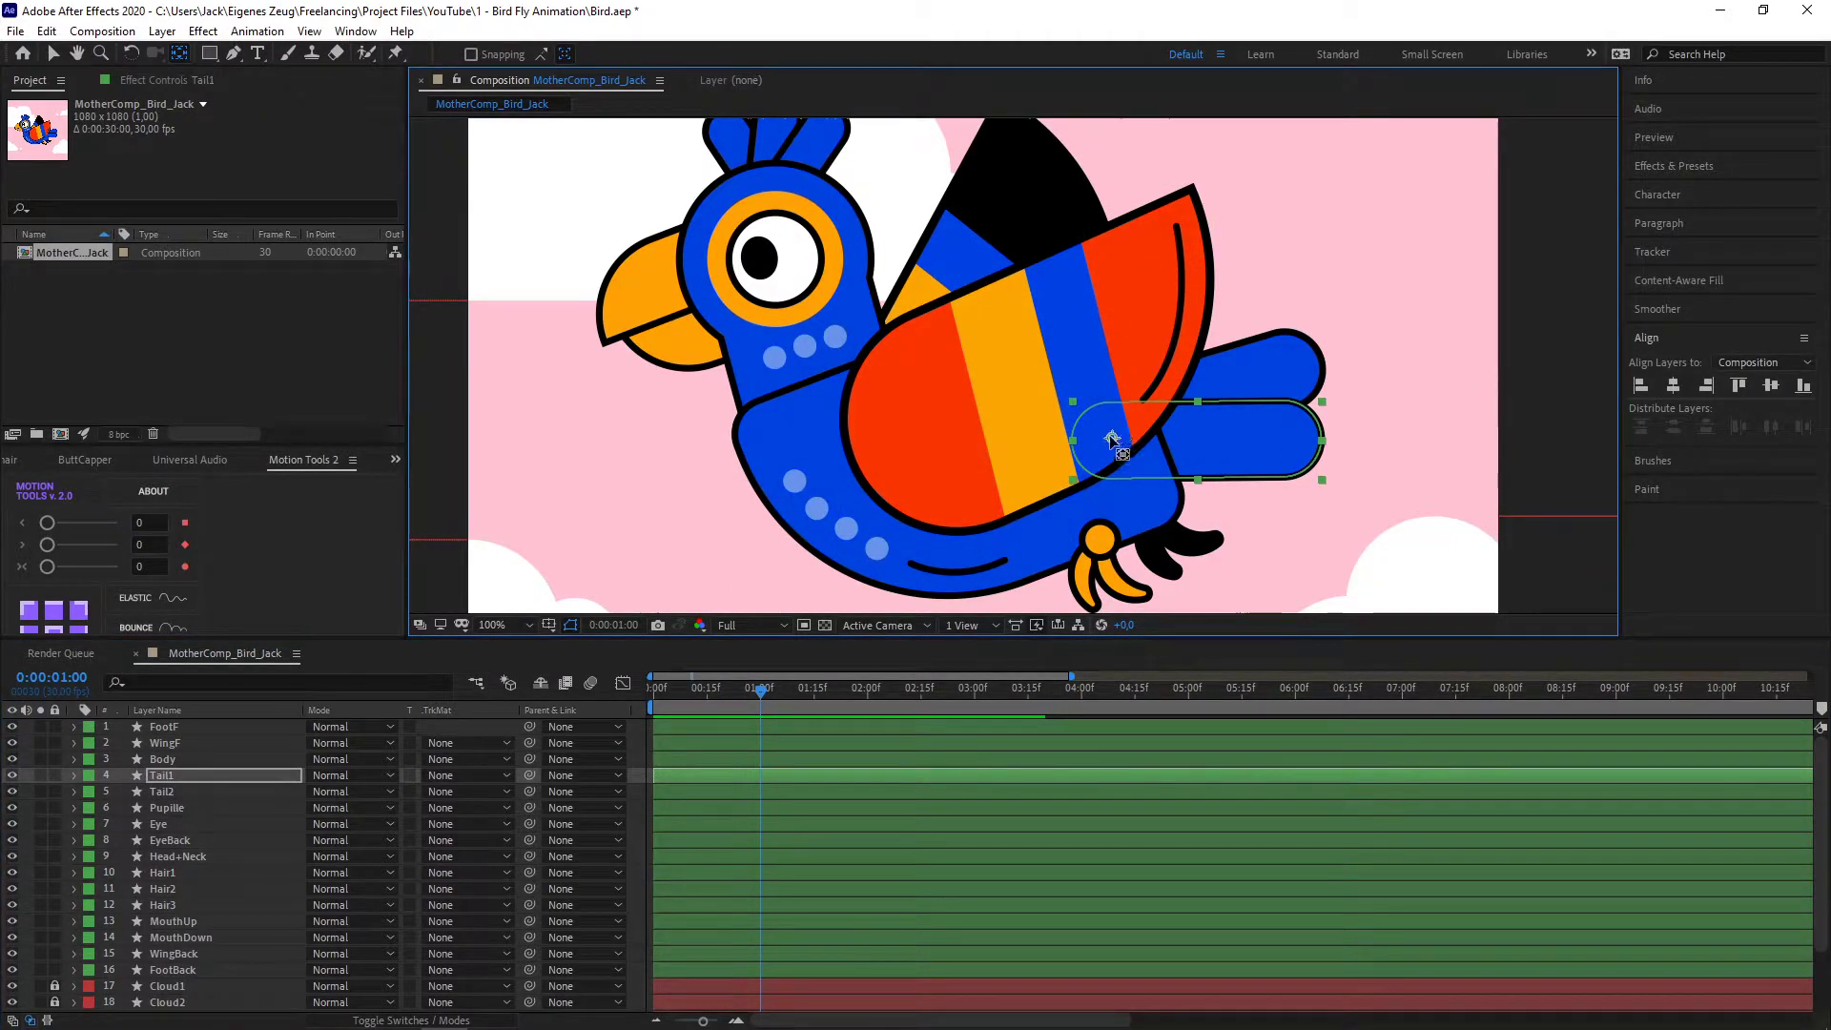
key("r")
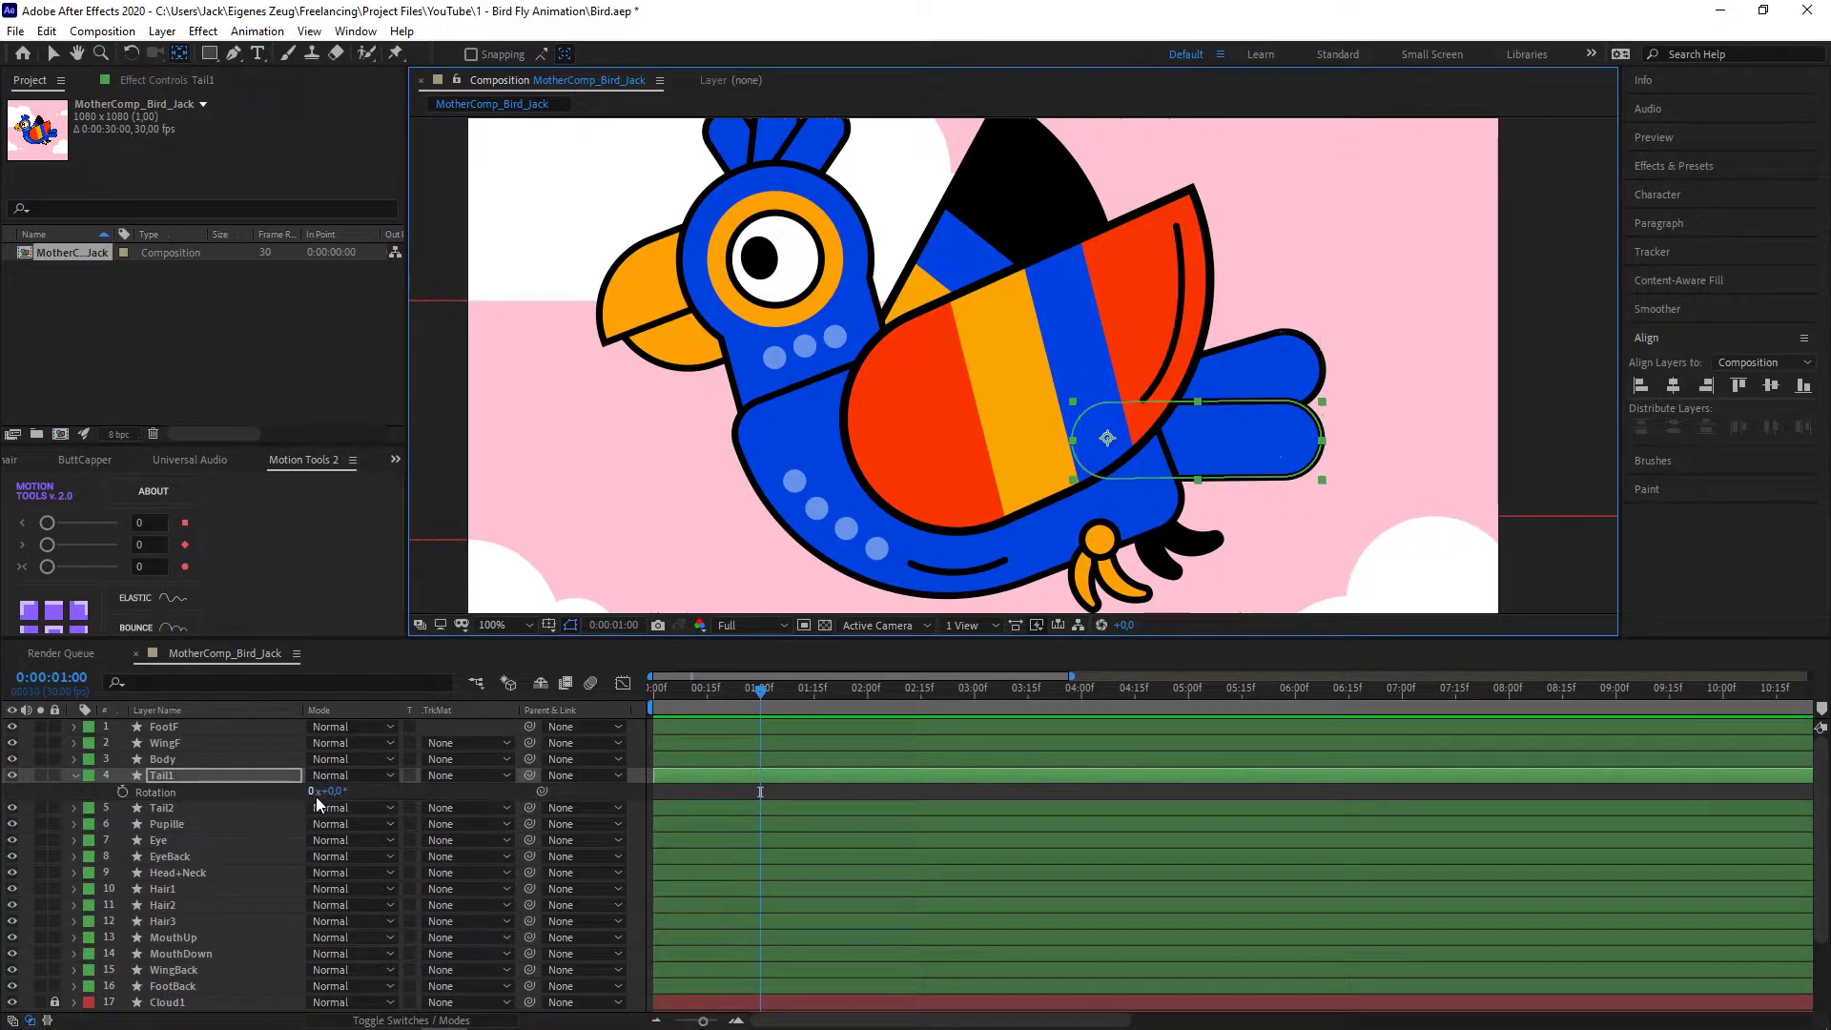
left_click_drag(350, 792, 225, 807)
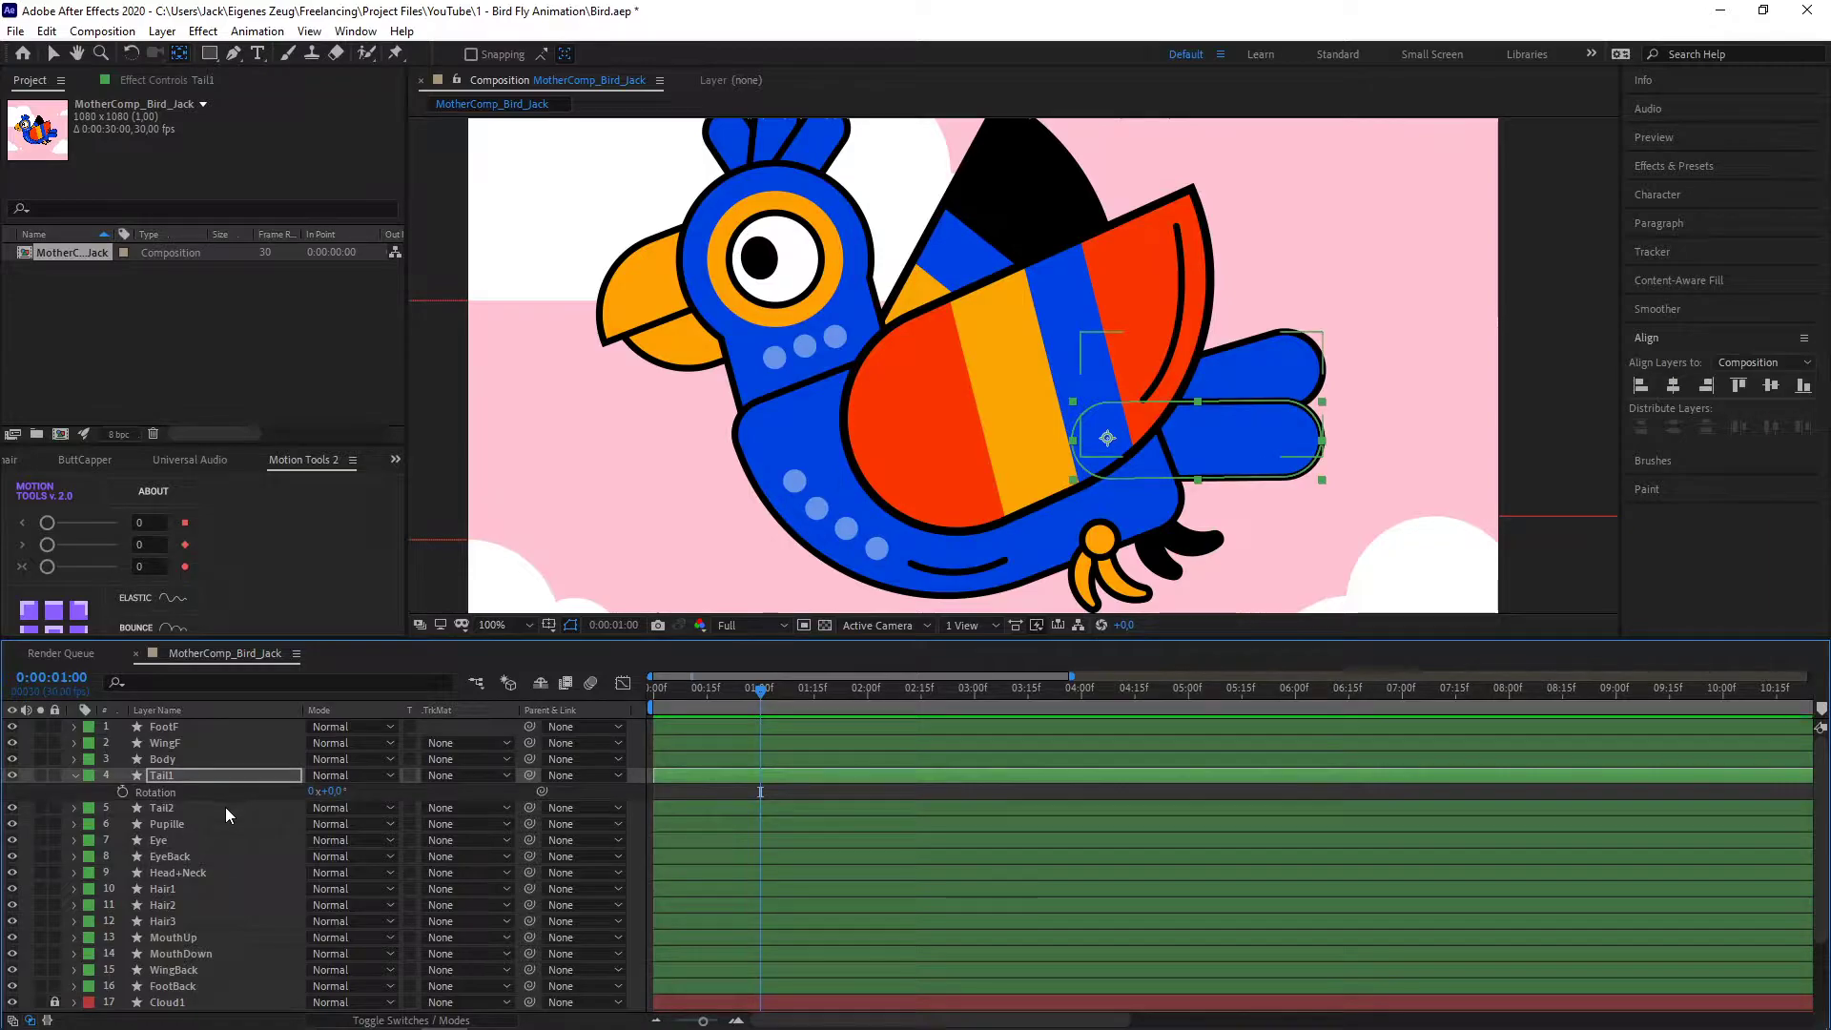
- Move the Tail2 layer's anchor point to the upper tail feather's end inside the body
left_click(225, 807)
left_click_drag(1202, 394, 1115, 420)
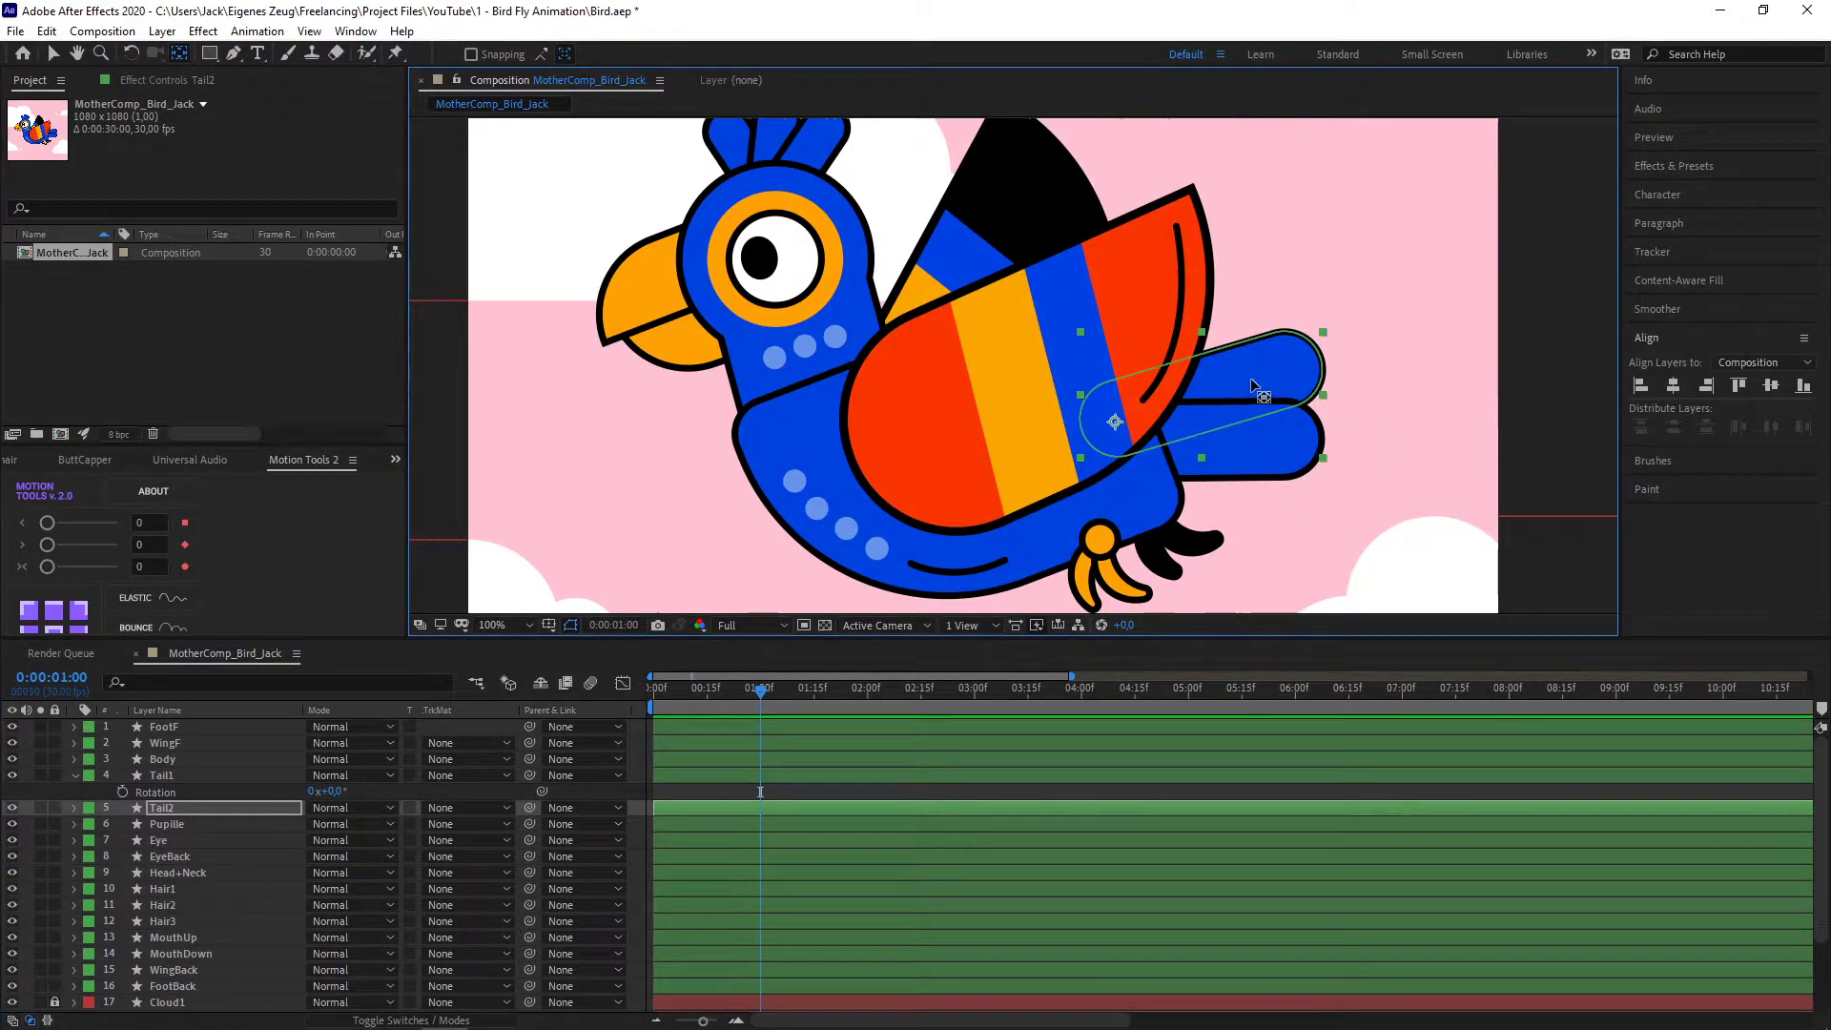
- Check the anchor points of the Pupille, Eye and EyeBack layers and toggle EyeBack's visibility to identify the part
left_click(168, 824)
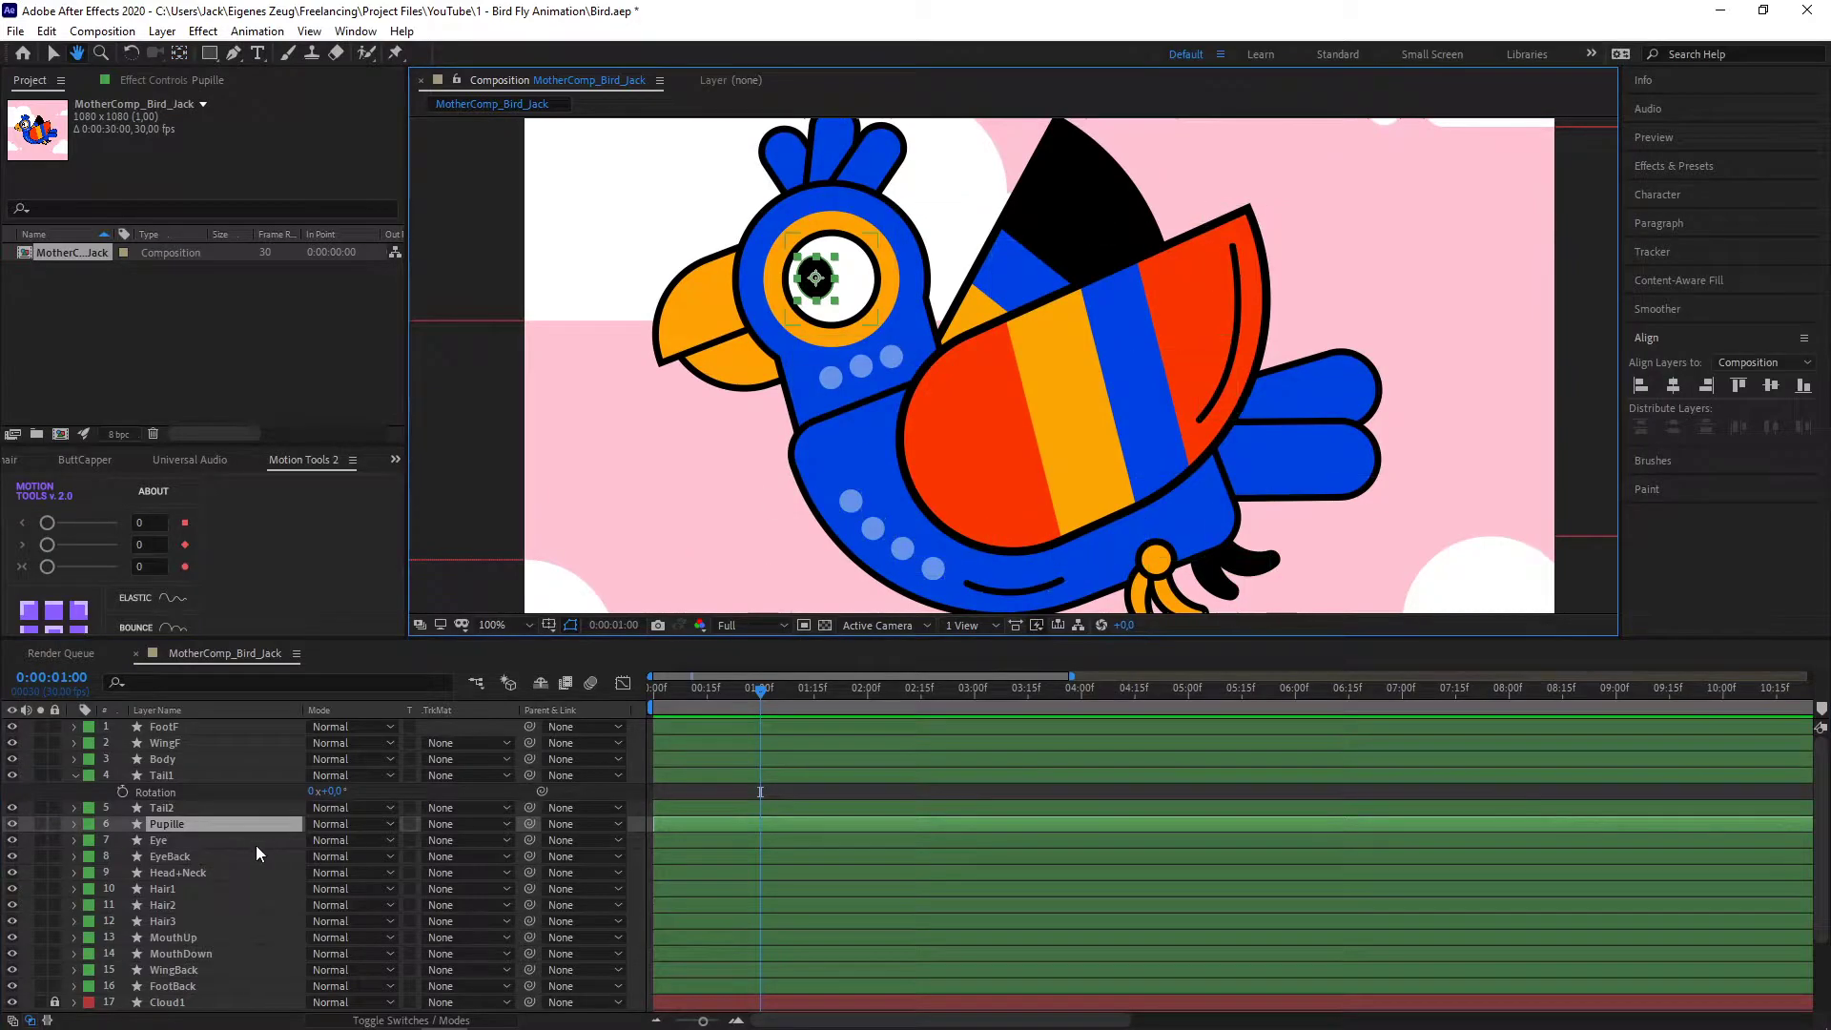
left_click(251, 839)
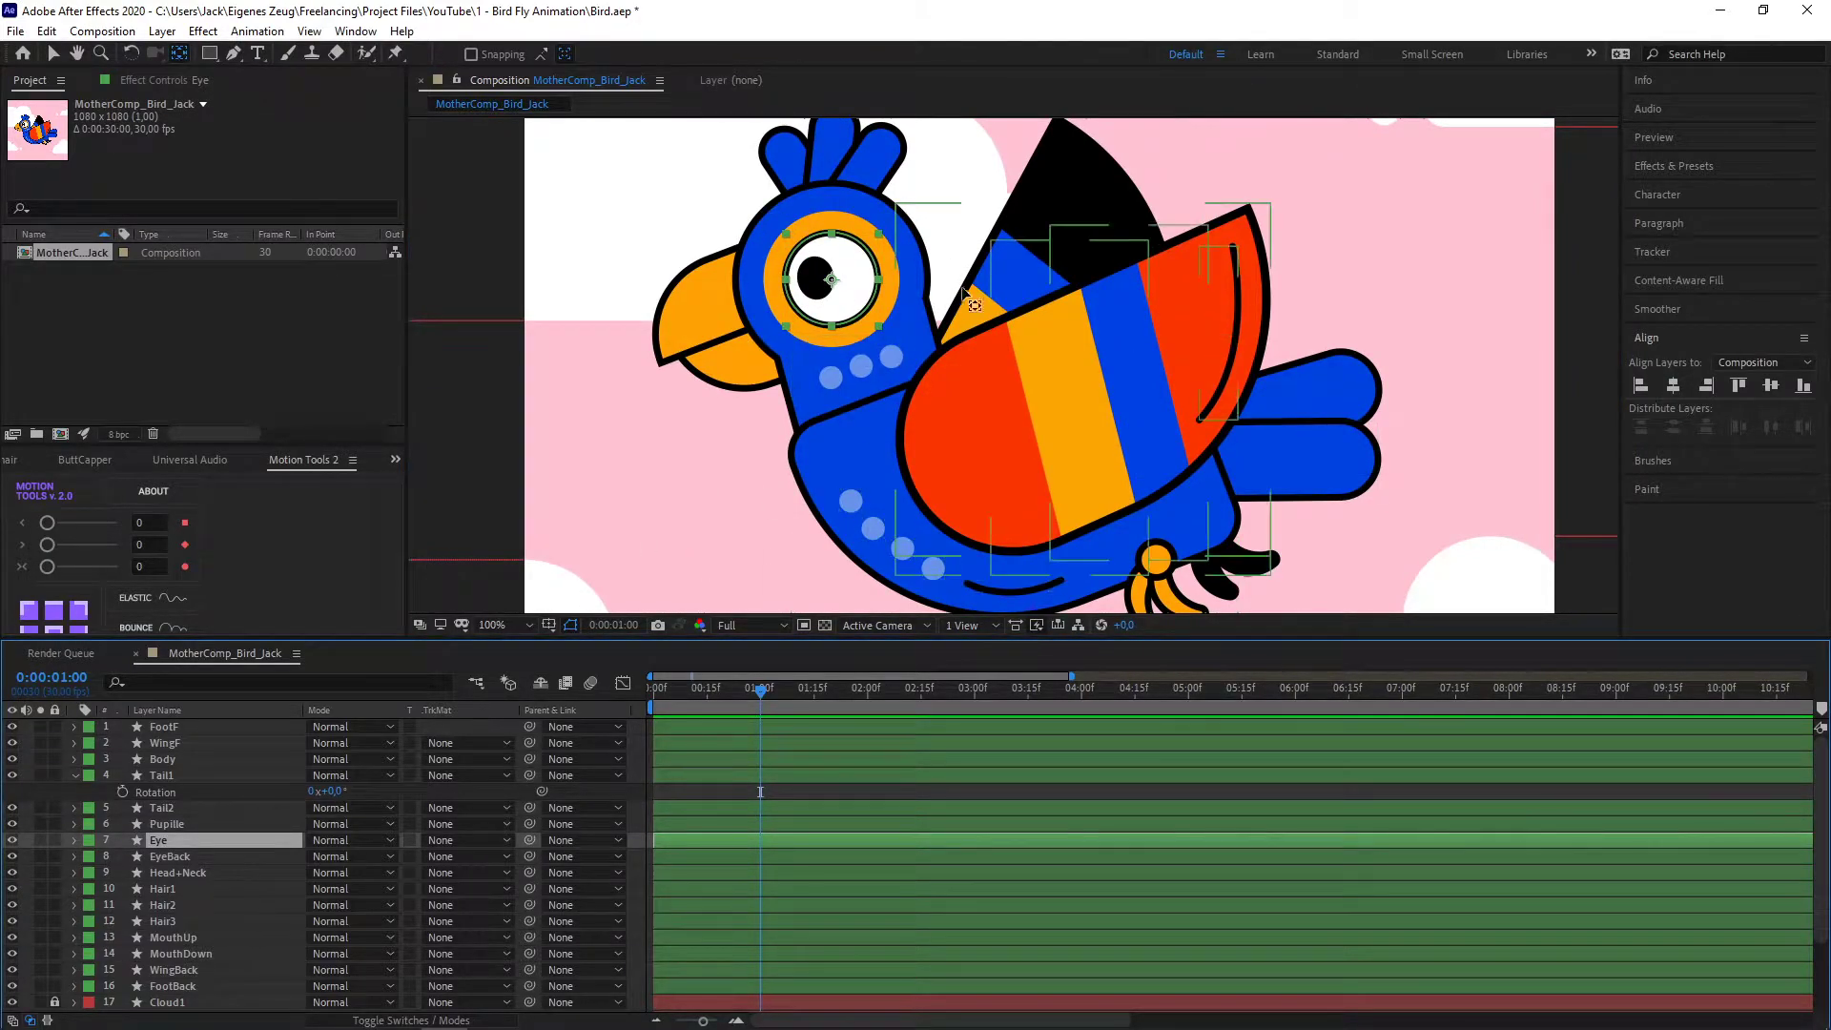
left_click(177, 859)
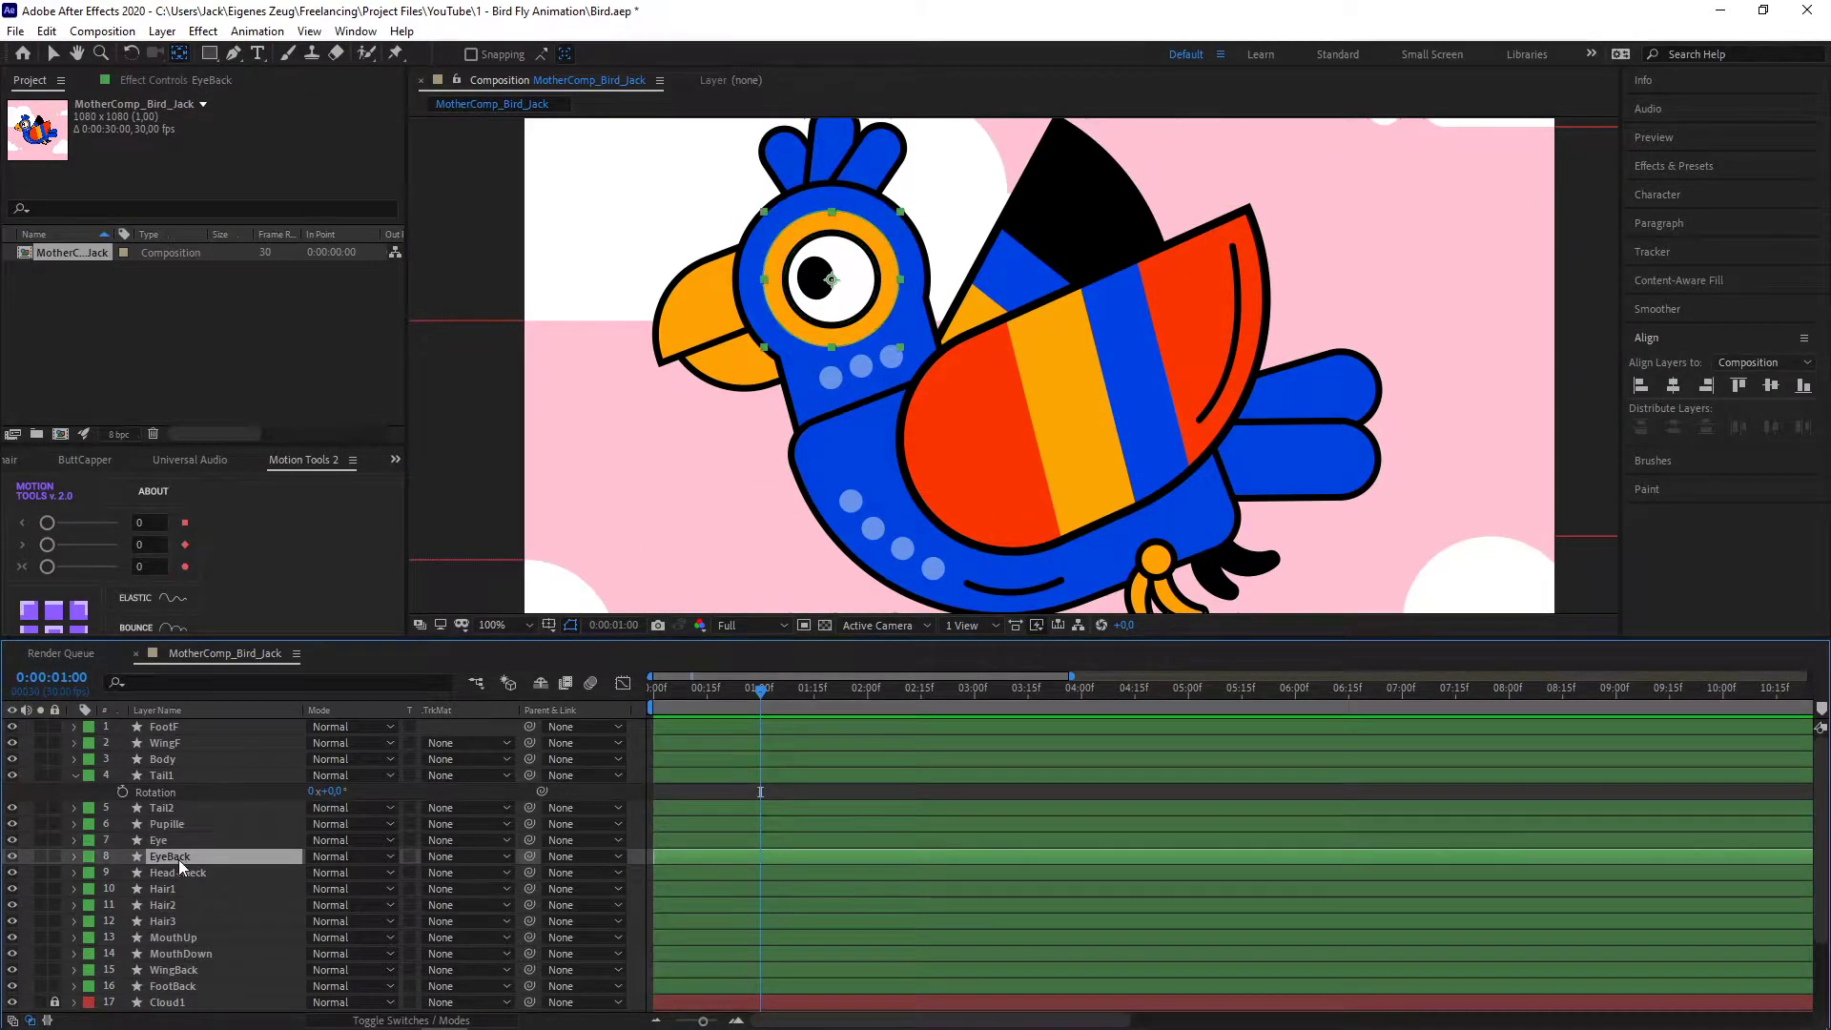
left_click(11, 857)
left_click(11, 857)
left_click(11, 857)
left_click(12, 856)
left_click(11, 856)
left_click(11, 857)
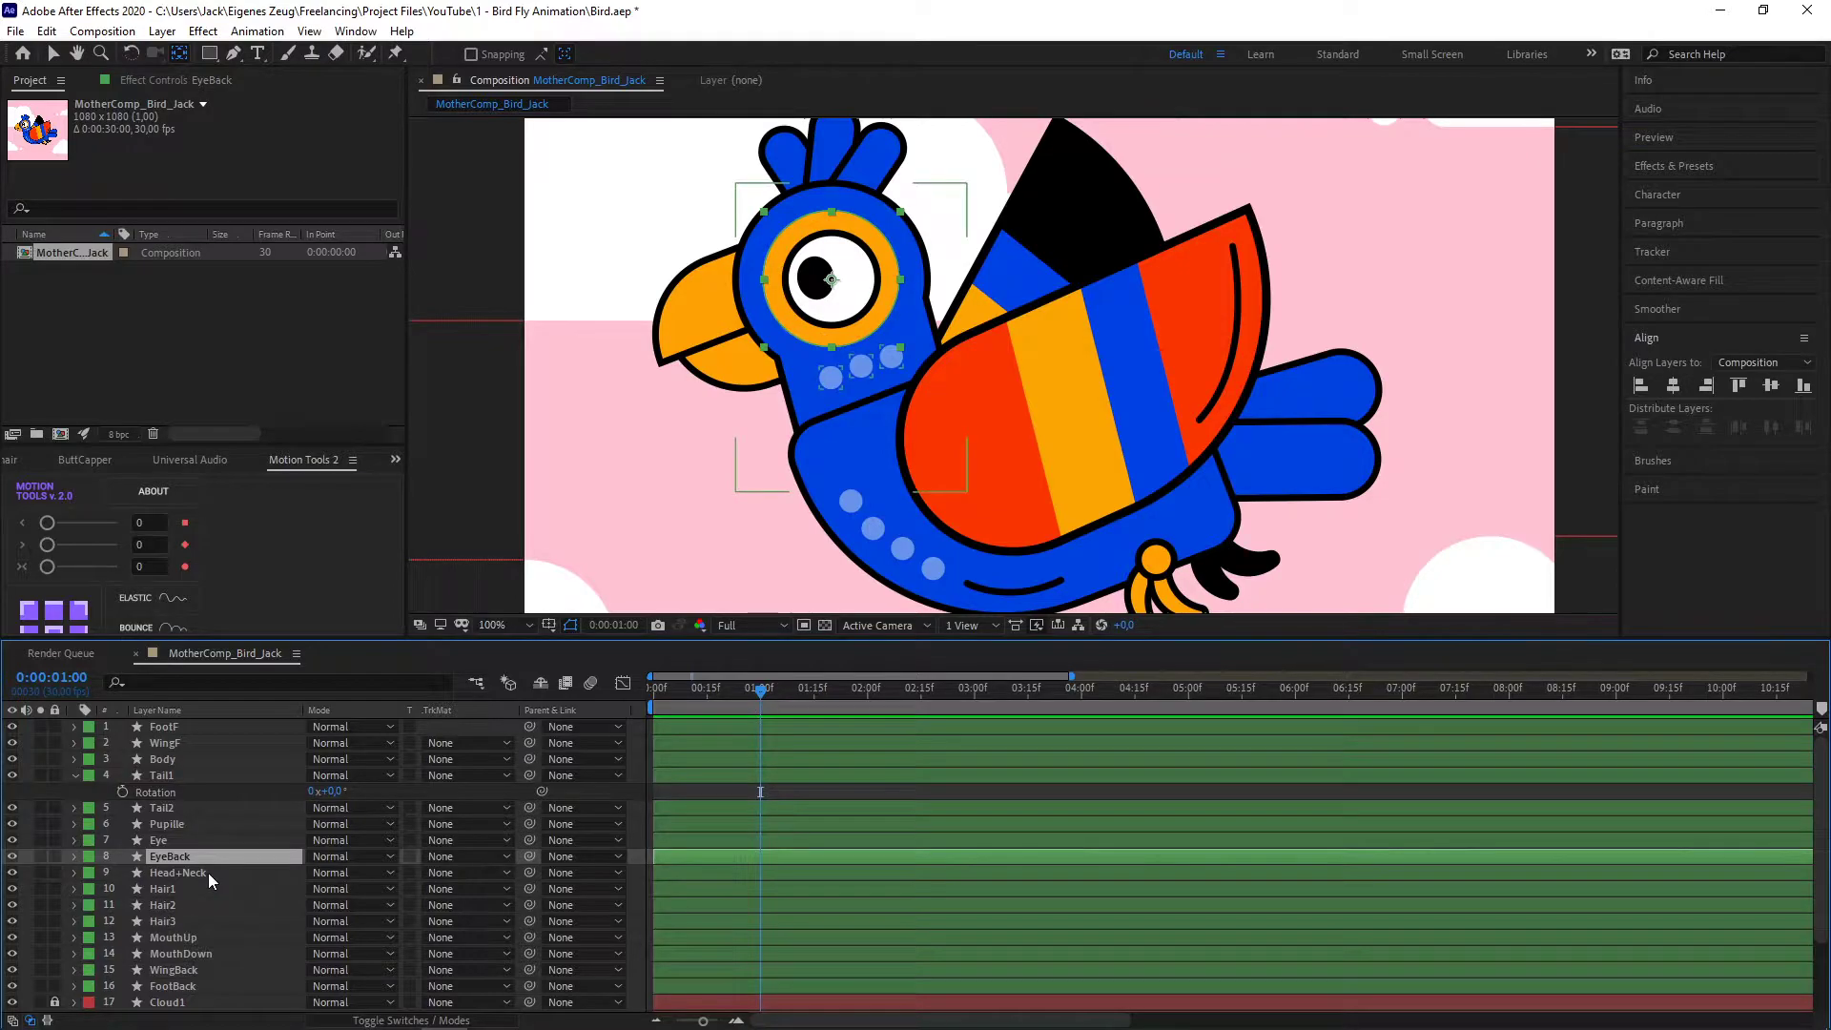
- Move the Head+Neck layer's anchor point to the base of the neck and test it with a reverted rotation of 19°
left_click(852, 454)
scroll(877, 367, "up", 3)
left_click_drag(863, 367, 836, 378)
key("y")
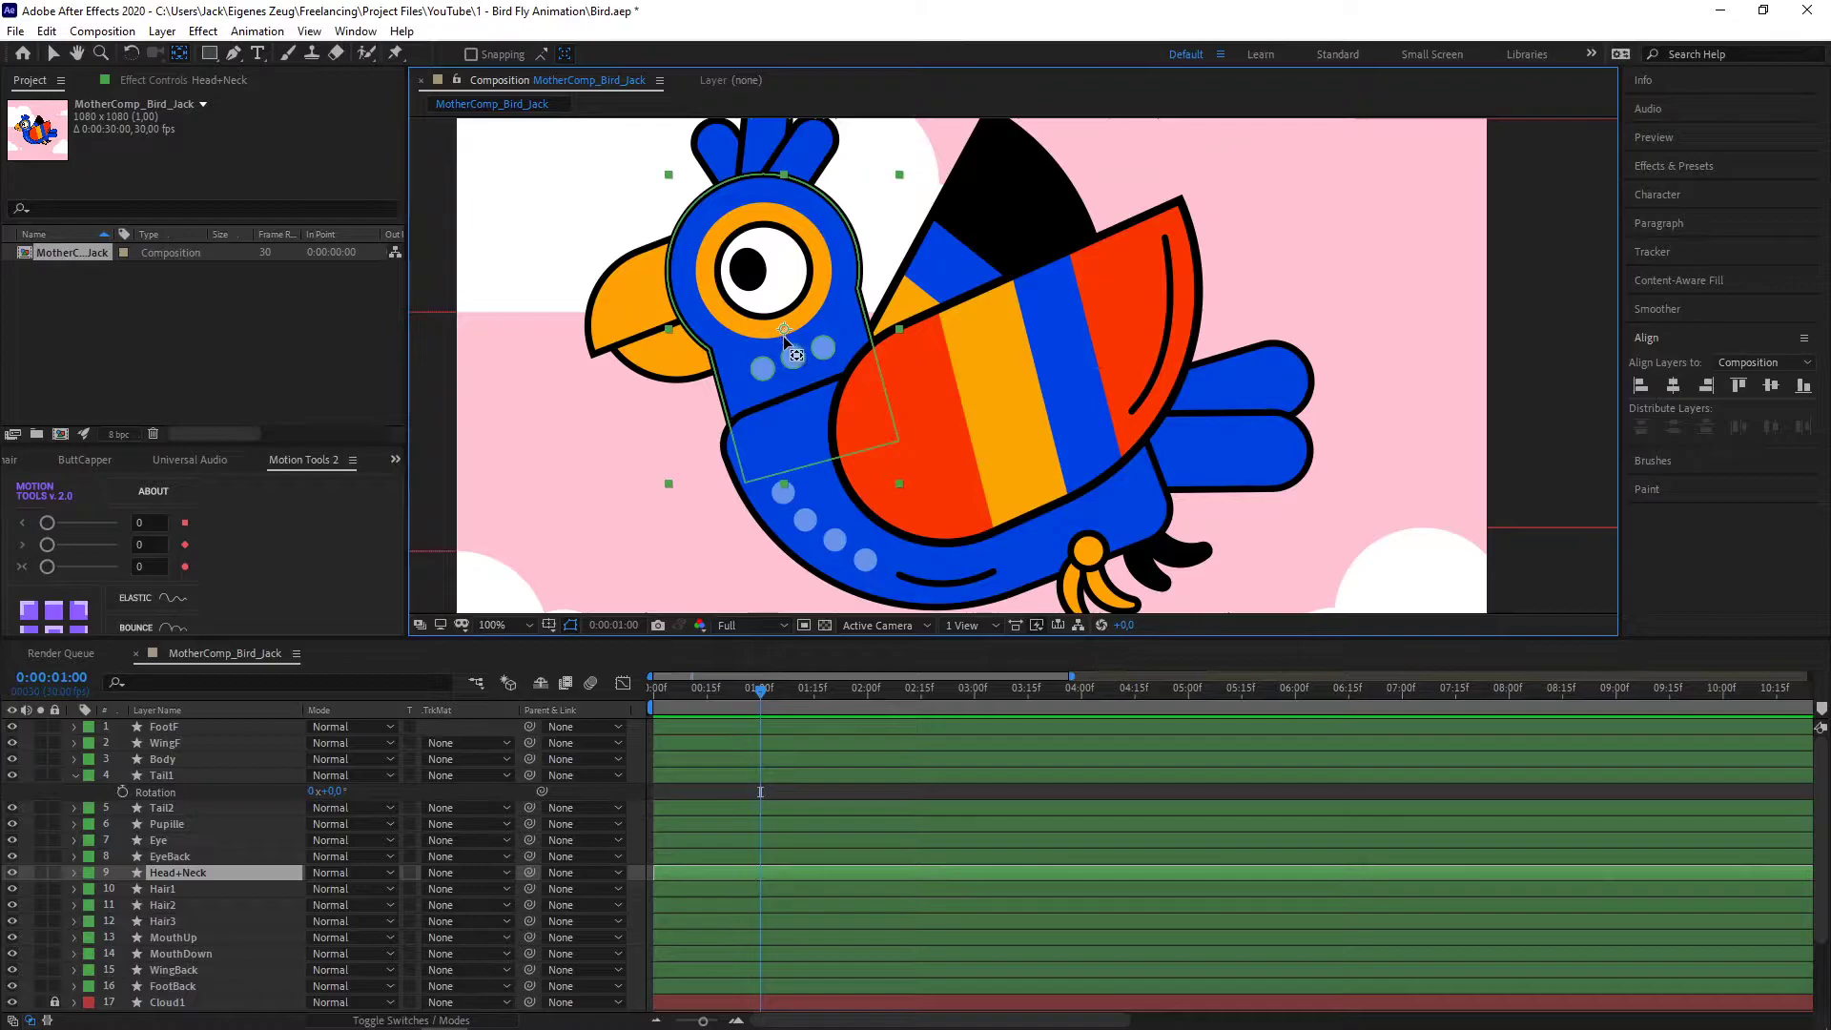
left_click_drag(784, 335, 787, 344)
left_click_drag(806, 412, 811, 433)
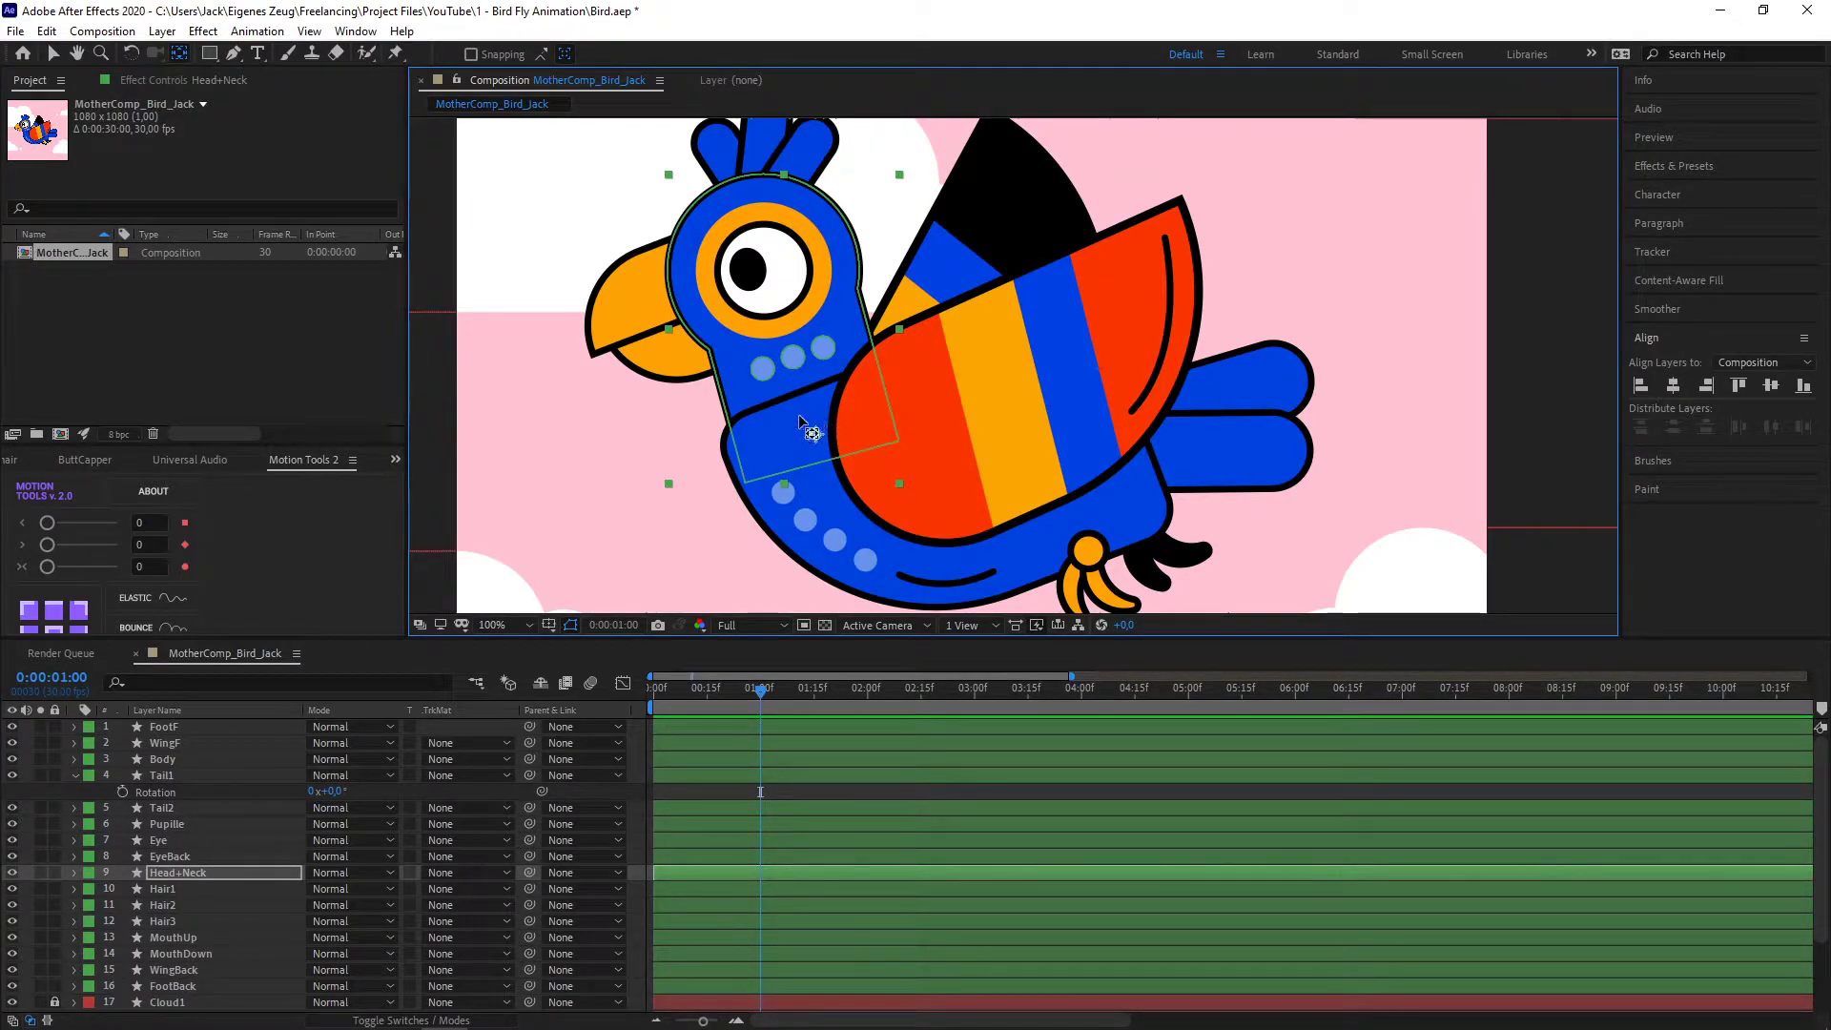
key("r")
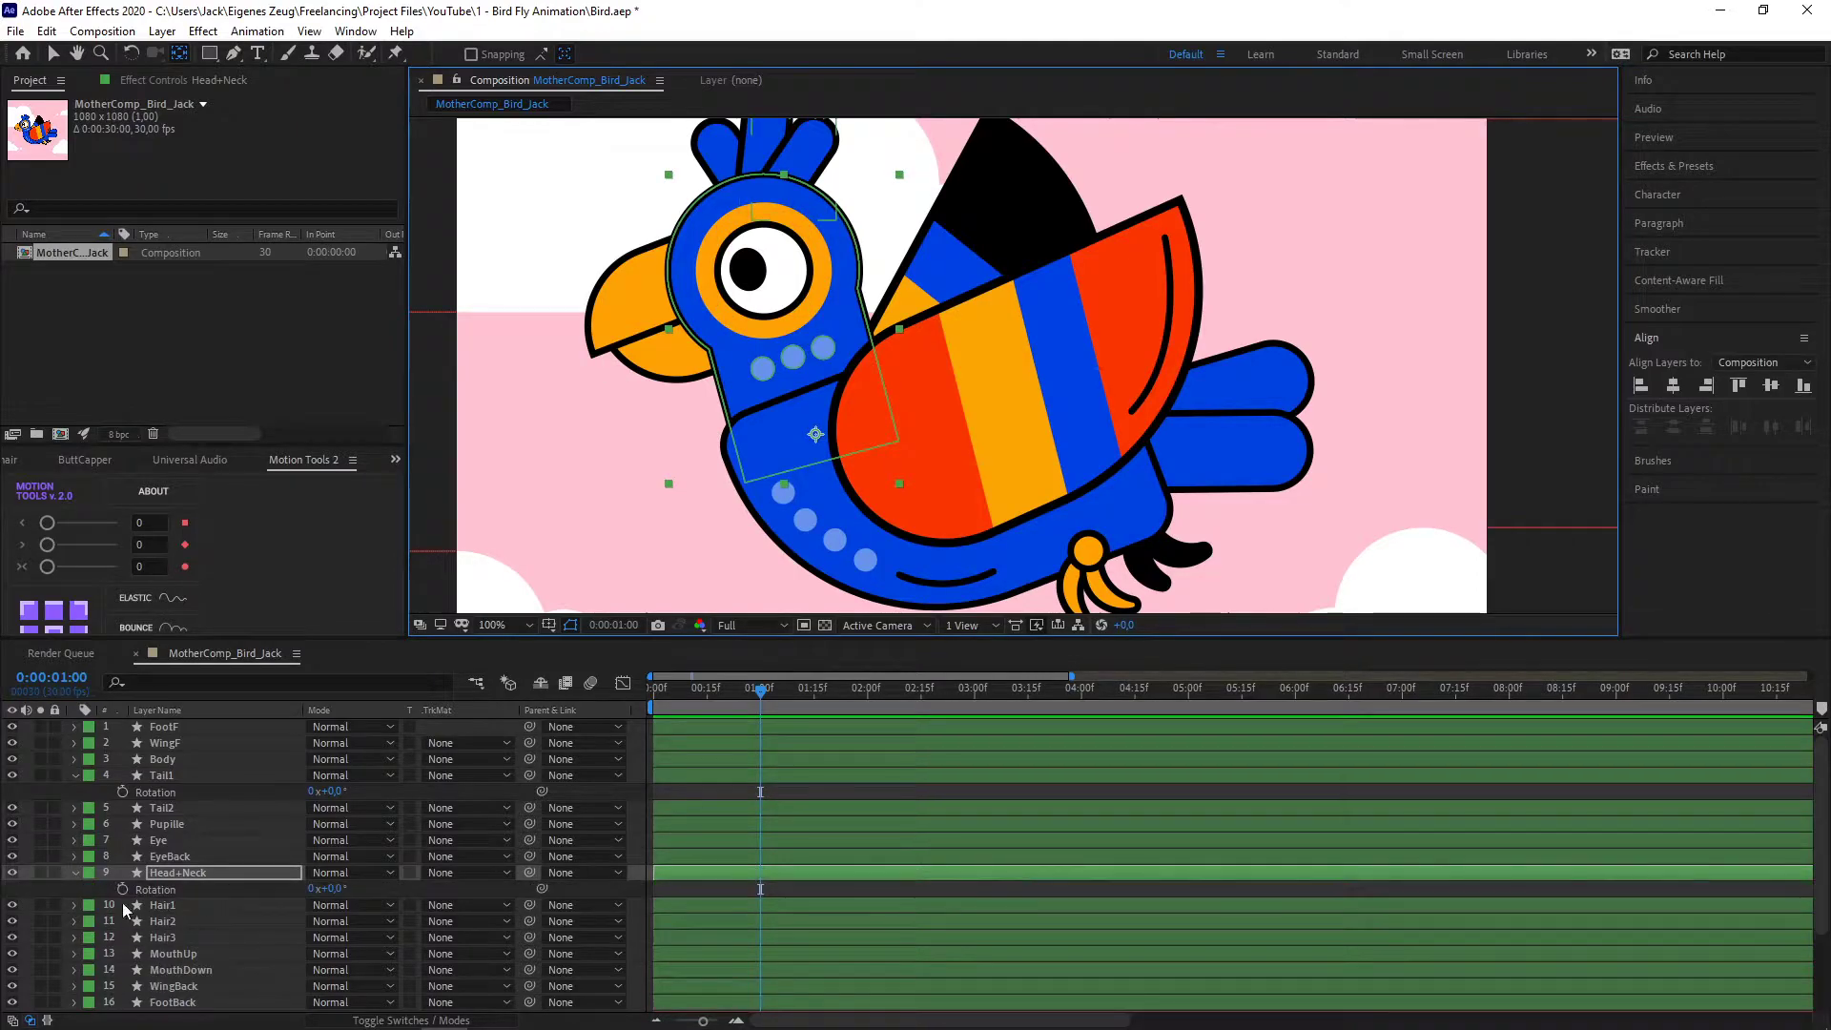
mouse_move(340, 889)
left_mouse_down()
mouse_move(370, 889)
mouse_move(282, 876)
mouse_move(335, 862)
left_mouse_up()
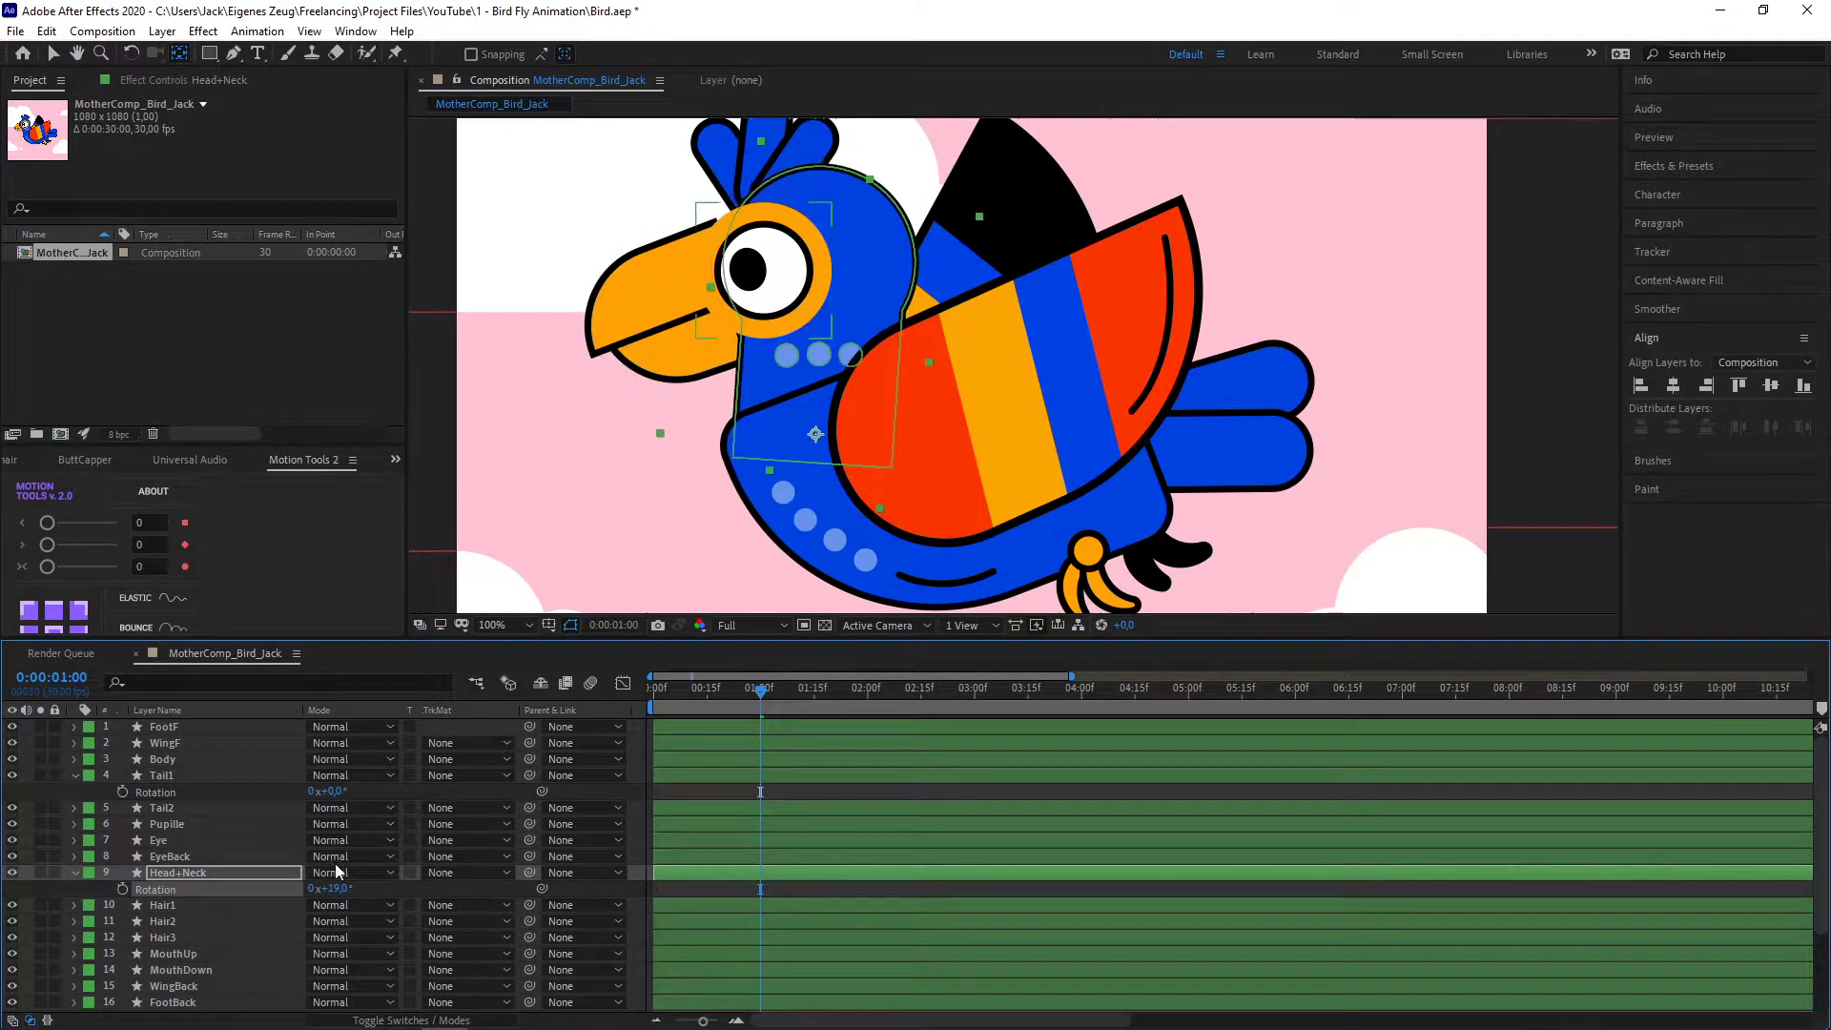
key("ctrl+z")
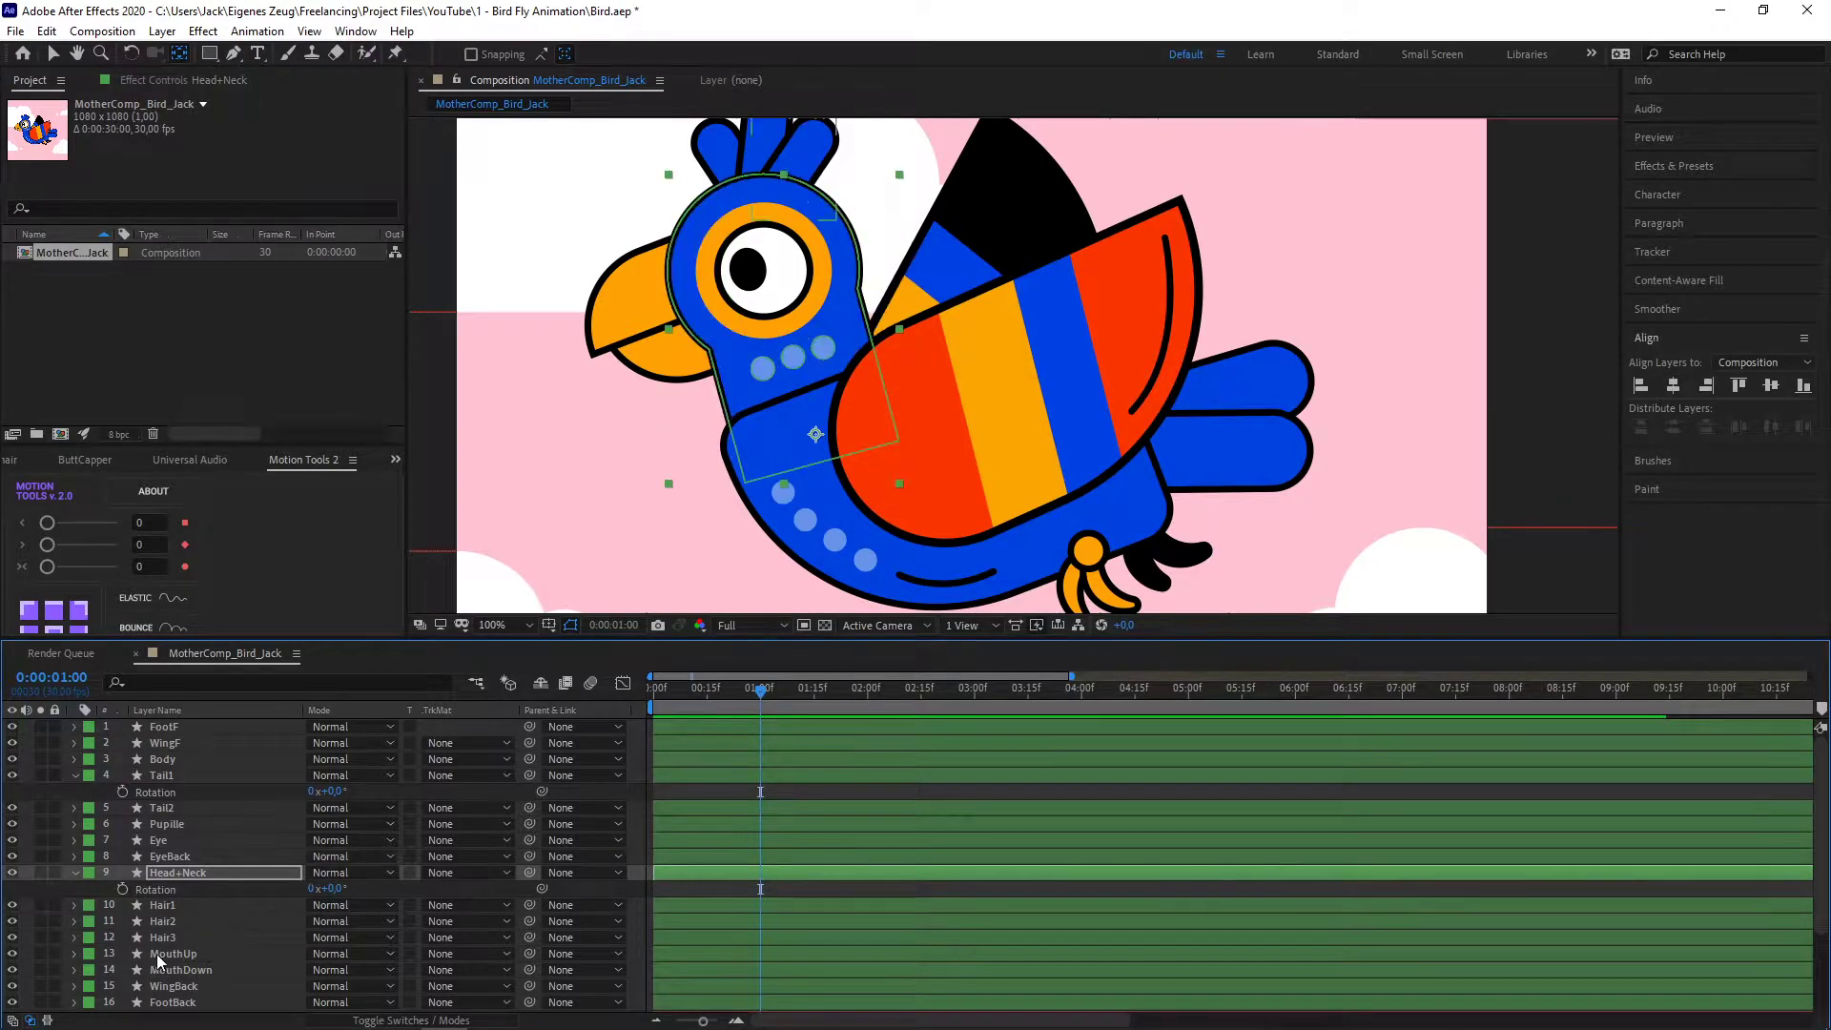
- Move the Hair1 layer's anchor point to the feather's base inside the head, with the playhead returned to 0:00:01:00
left_click(169, 904)
left_click(74, 872)
left_click_drag(800, 193, 854, 300)
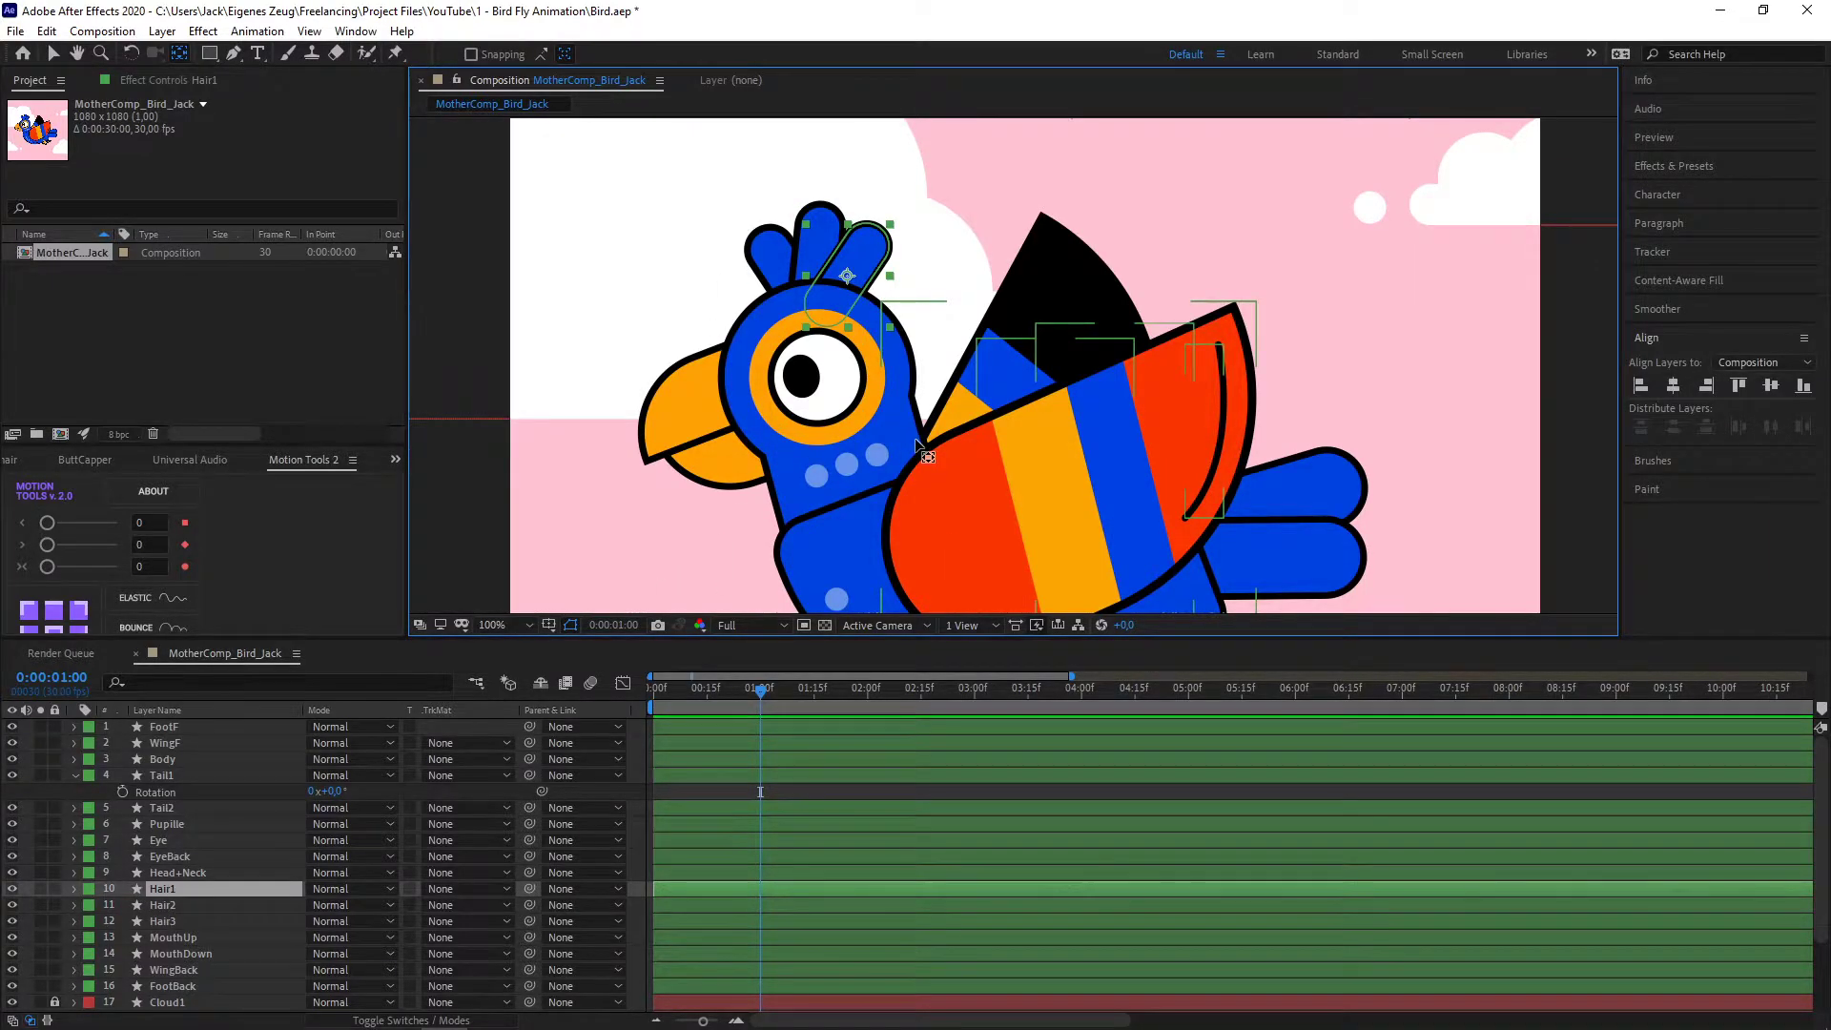
mouse_move(916, 445)
left_mouse_down()
mouse_move(906, 420)
mouse_move(892, 450)
left_mouse_up()
key("space")
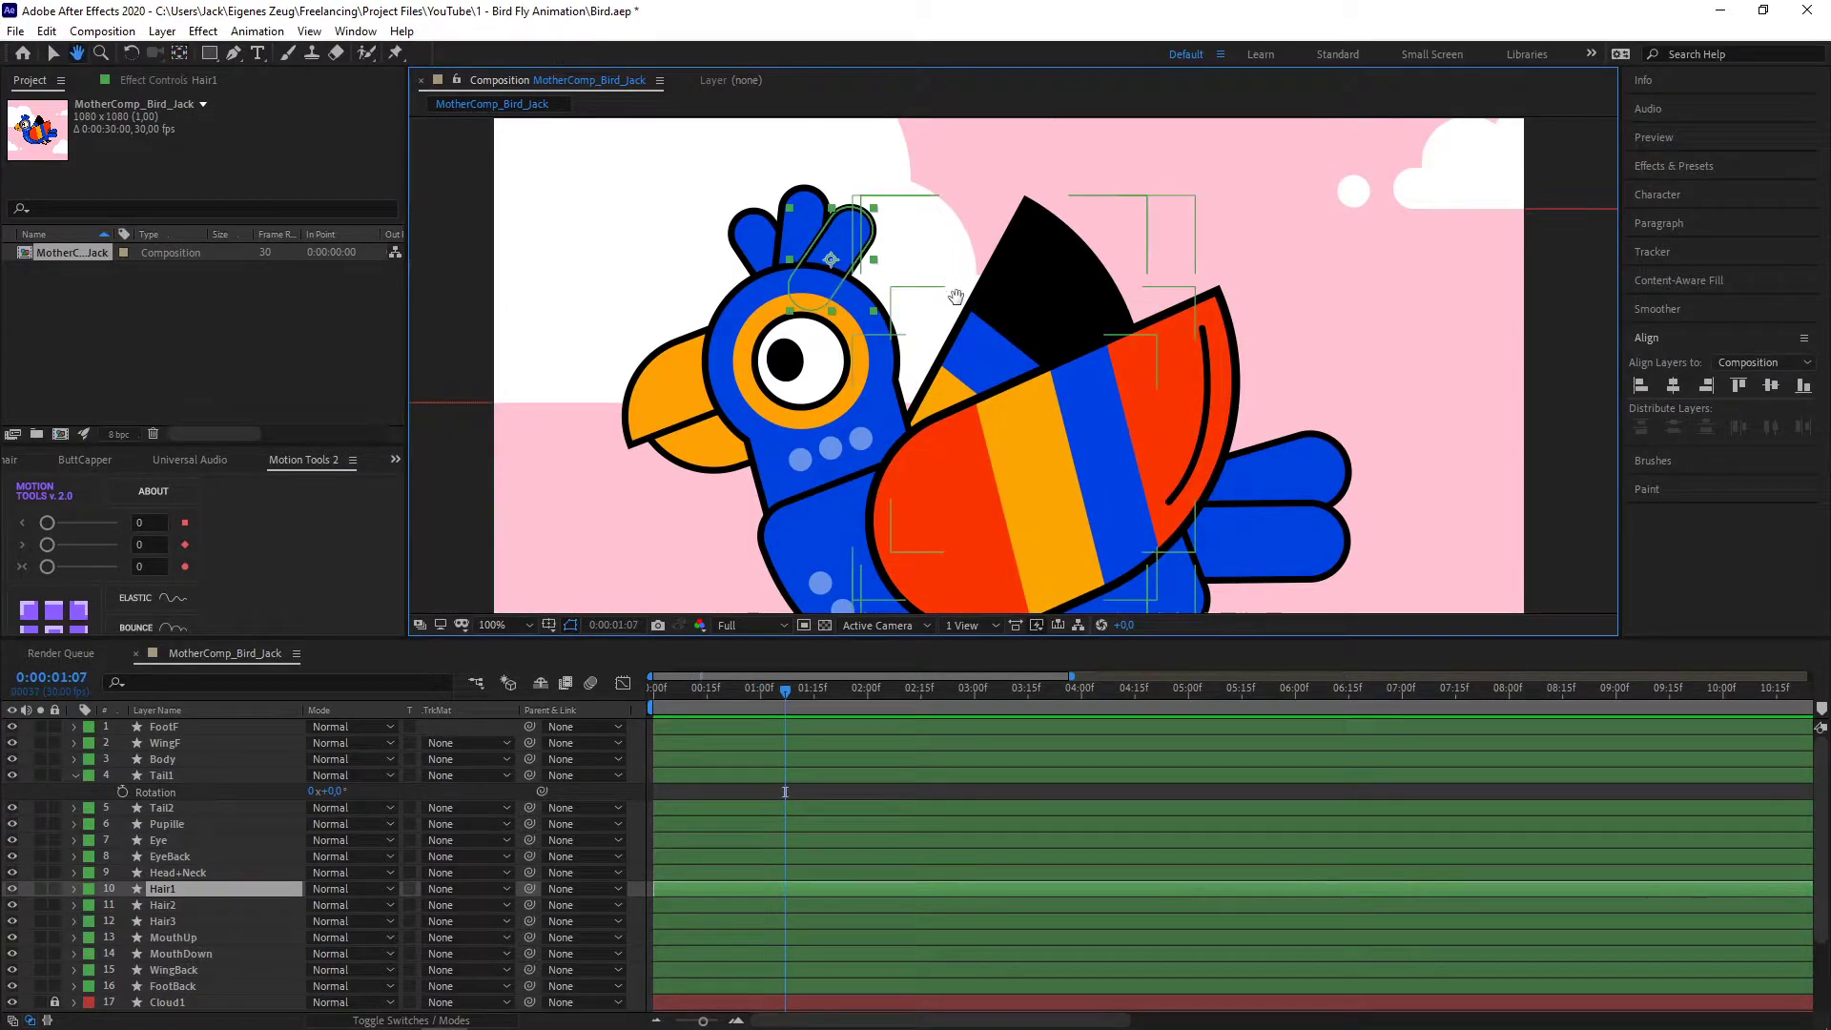
mouse_move(954, 310)
left_mouse_down()
mouse_move(772, 291)
mouse_move(1011, 310)
mouse_move(950, 310)
left_mouse_up()
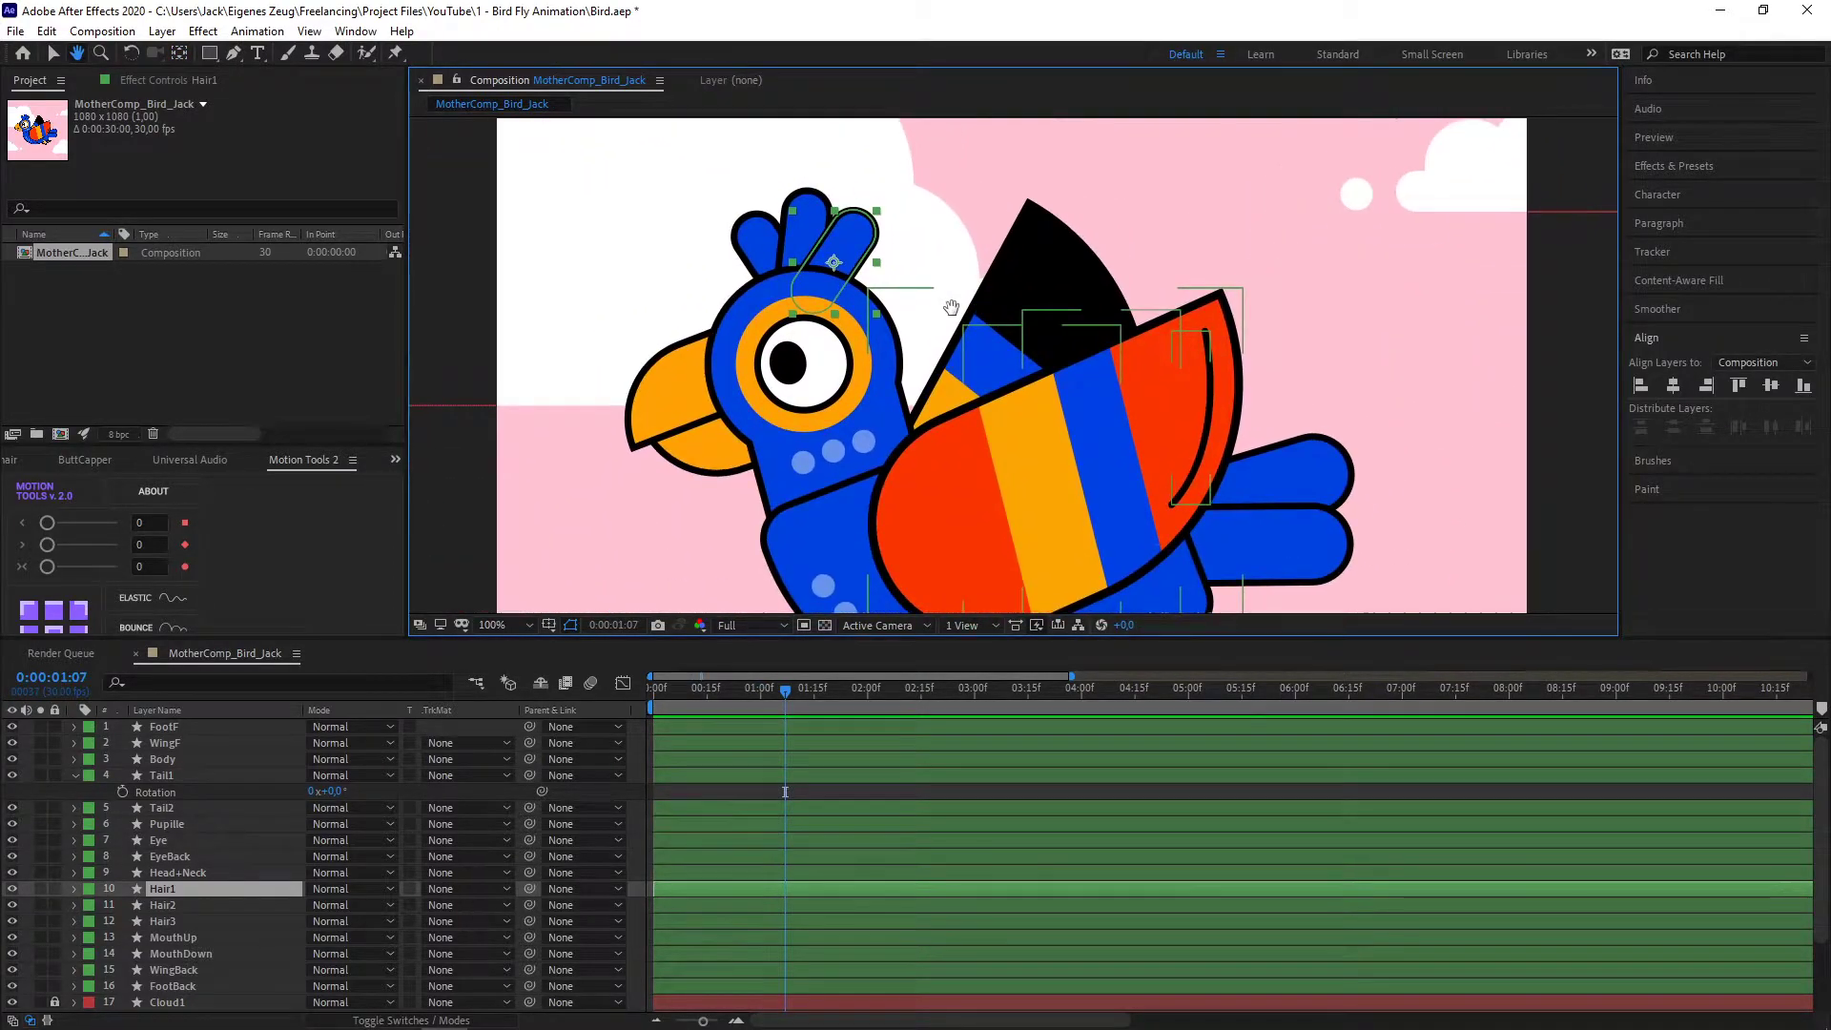
left_click_drag(644, 283, 589, 277)
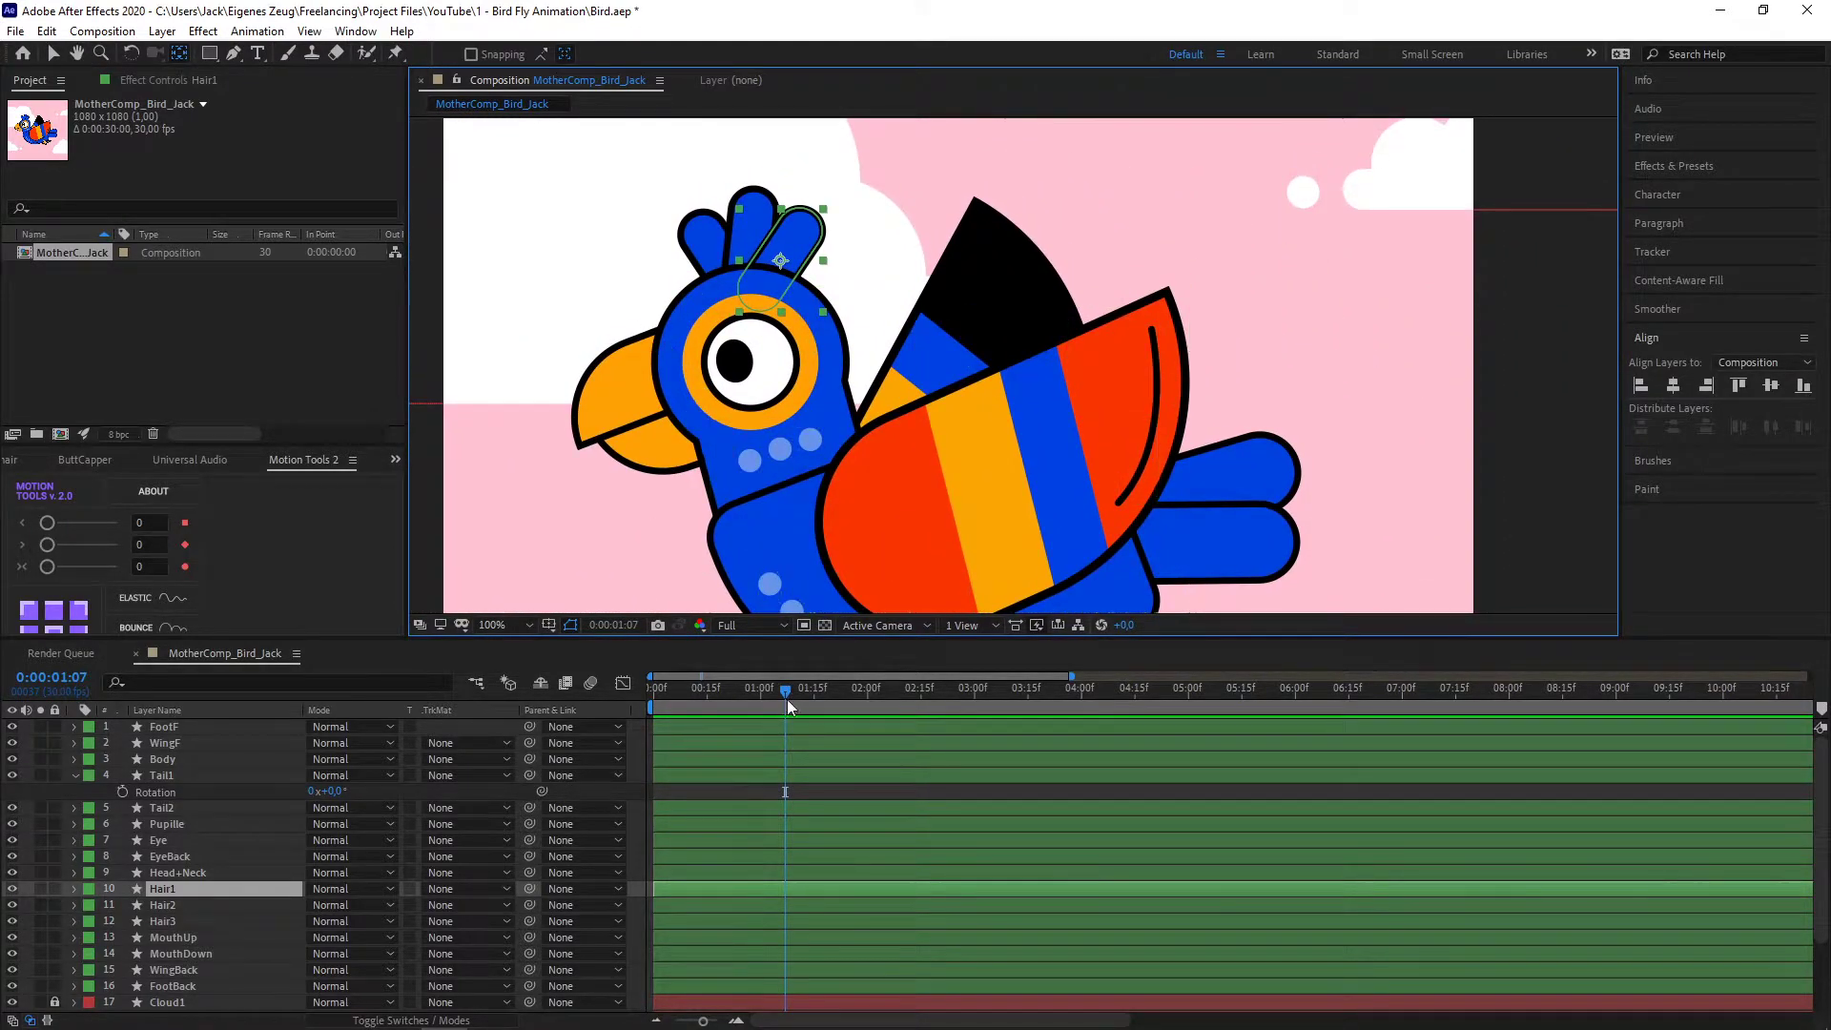
left_click(760, 690)
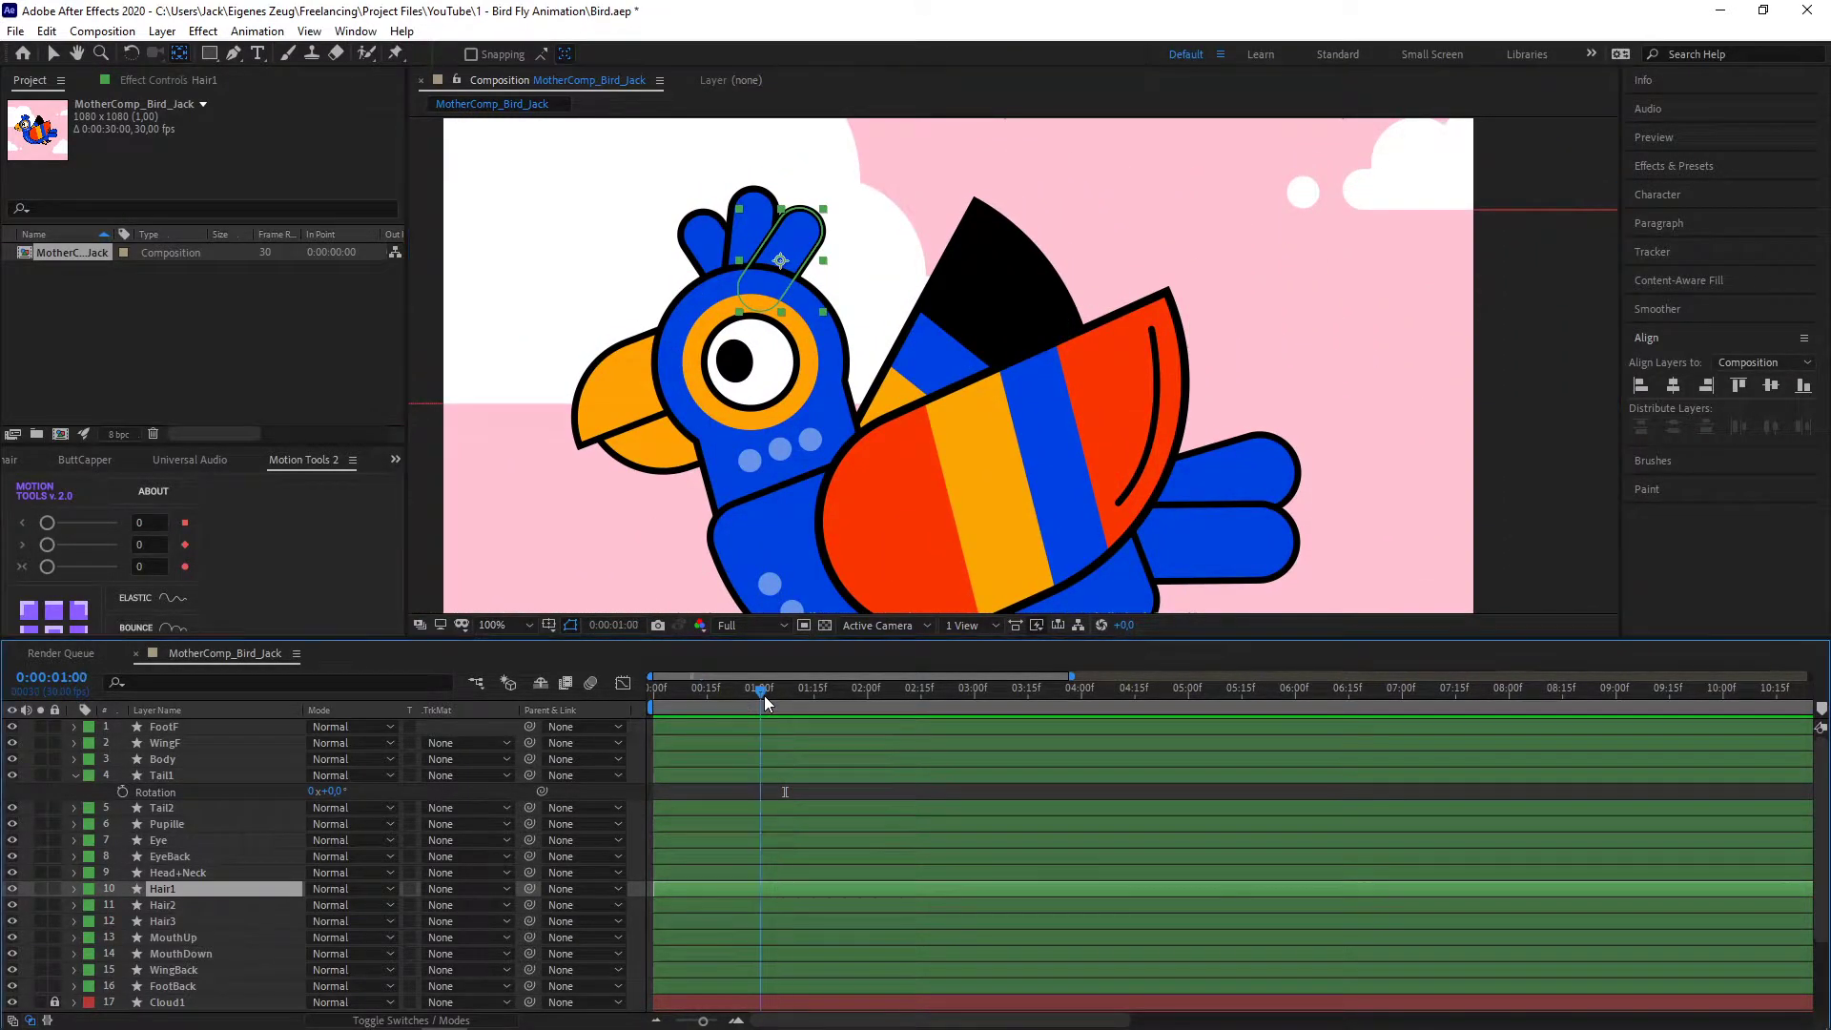
left_click_drag(784, 271, 773, 305)
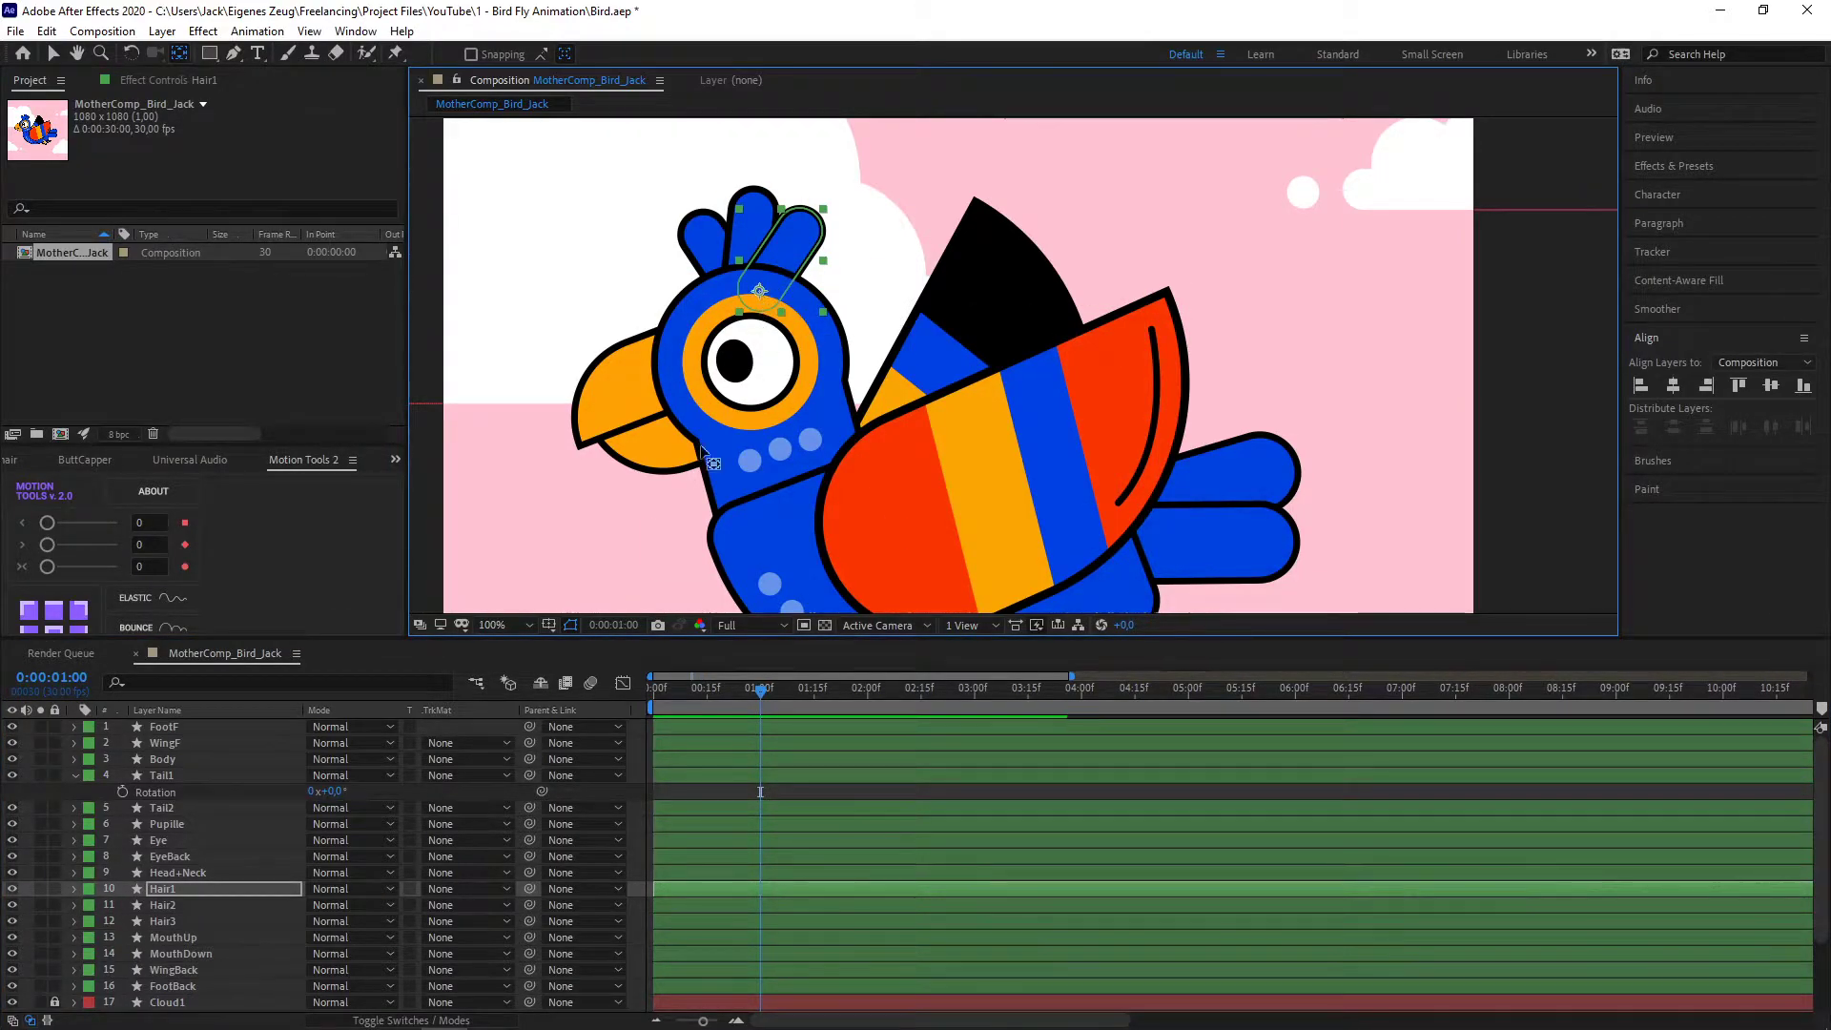
- Move the Hair2 and Hair3 layers' anchor points to the lower ends of their feathers inside the head
left_click(209, 906)
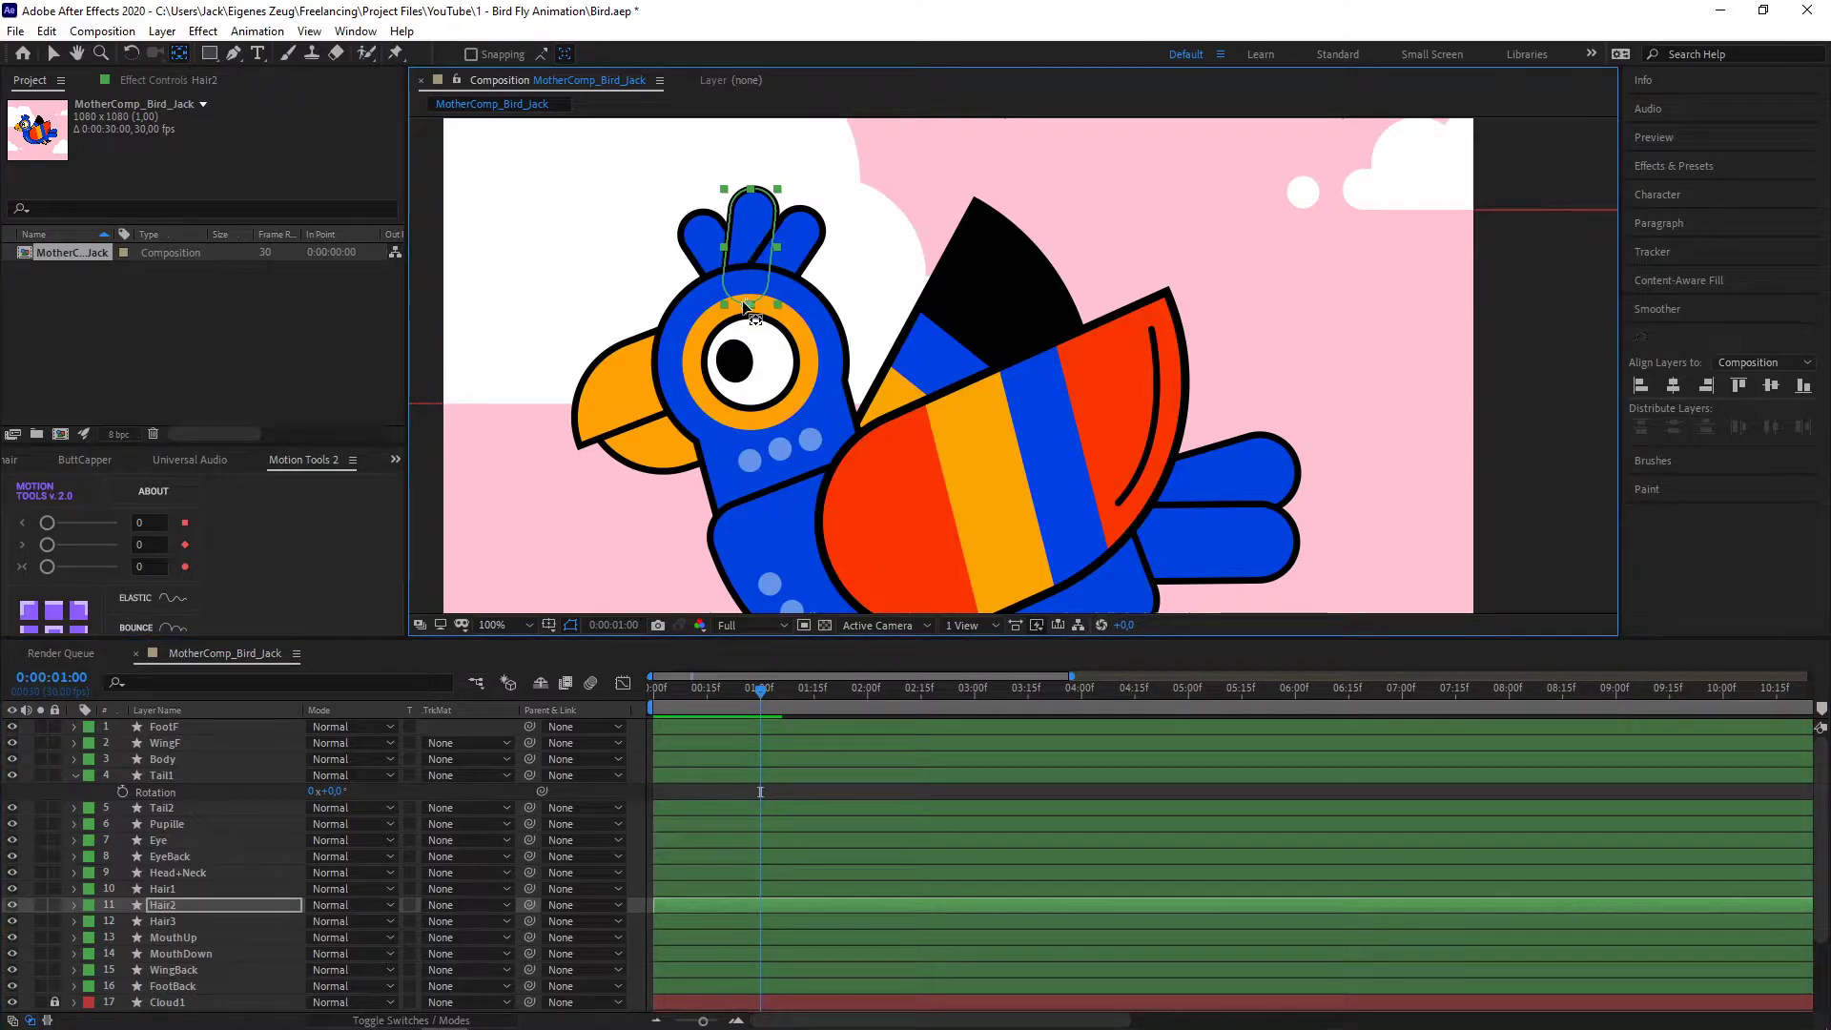
left_click(175, 922)
left_click_drag(727, 280, 738, 297)
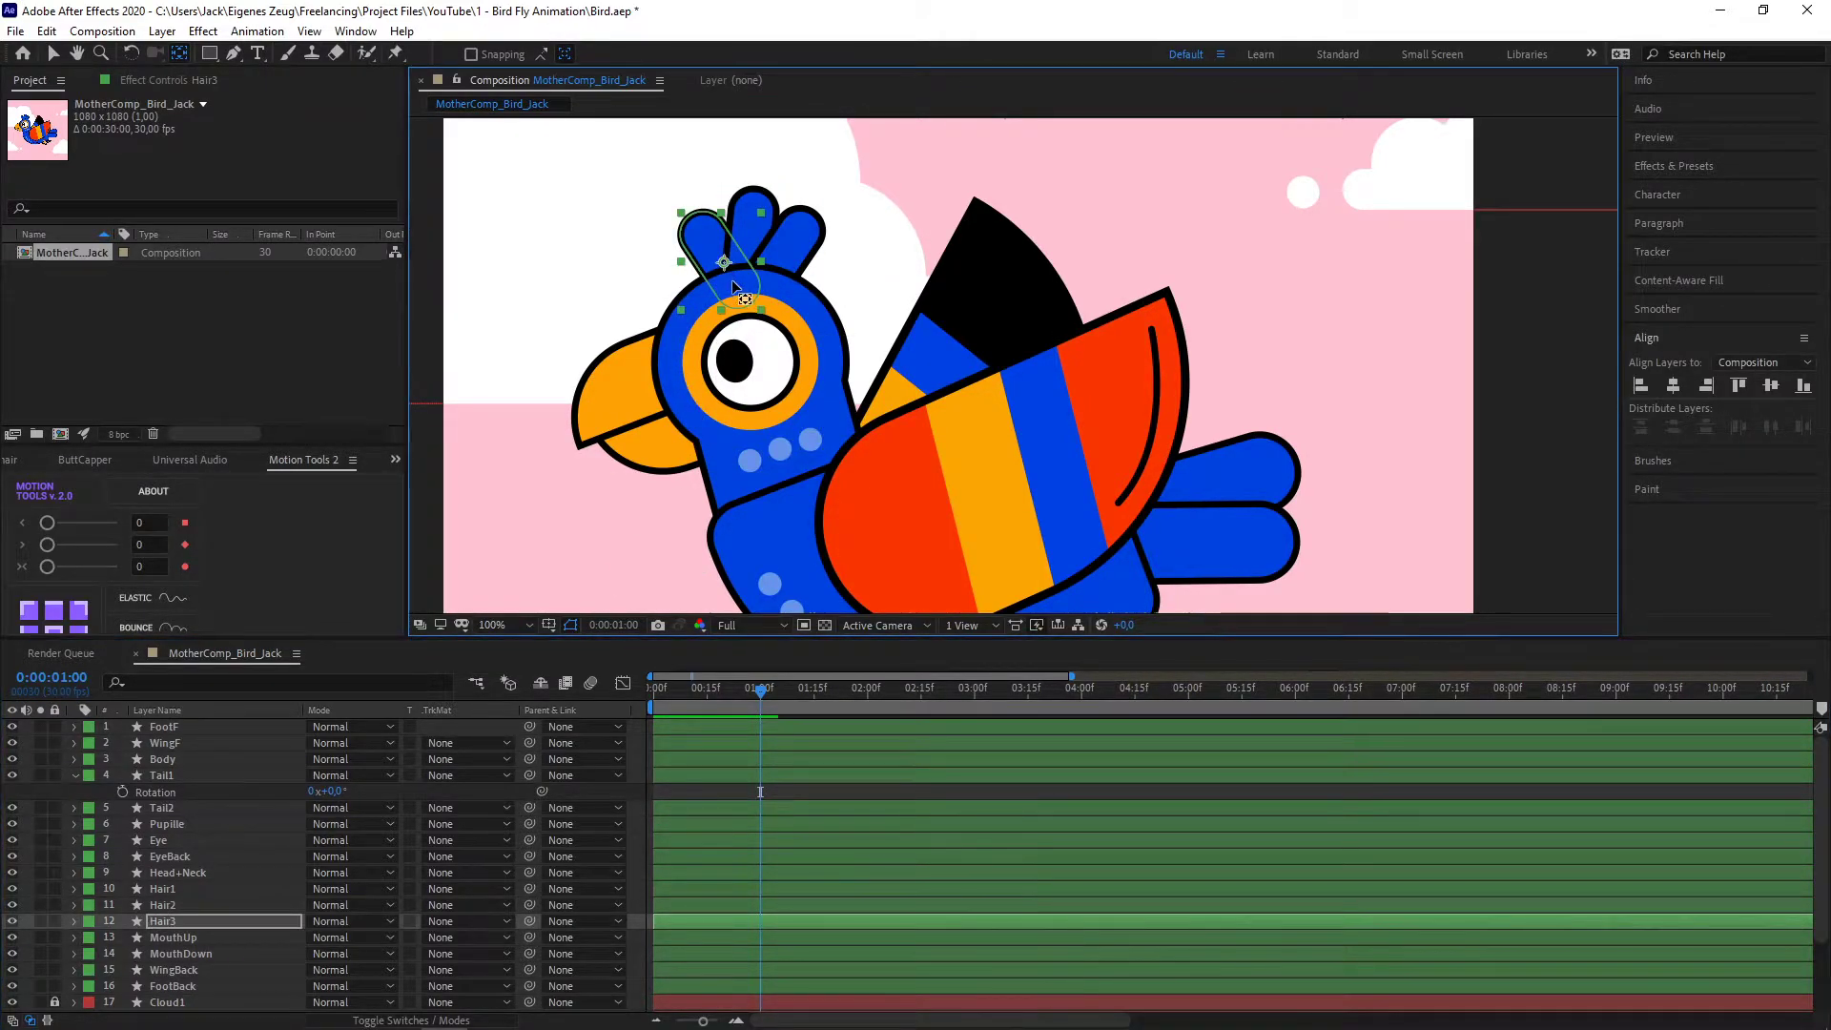
- Move the MouthUp and MouthDown anchor points to the beak's hinge inside the head, testing MouthUp with a small reverted rotation
left_click(214, 939)
left_click_drag(694, 333, 781, 319)
key("y")
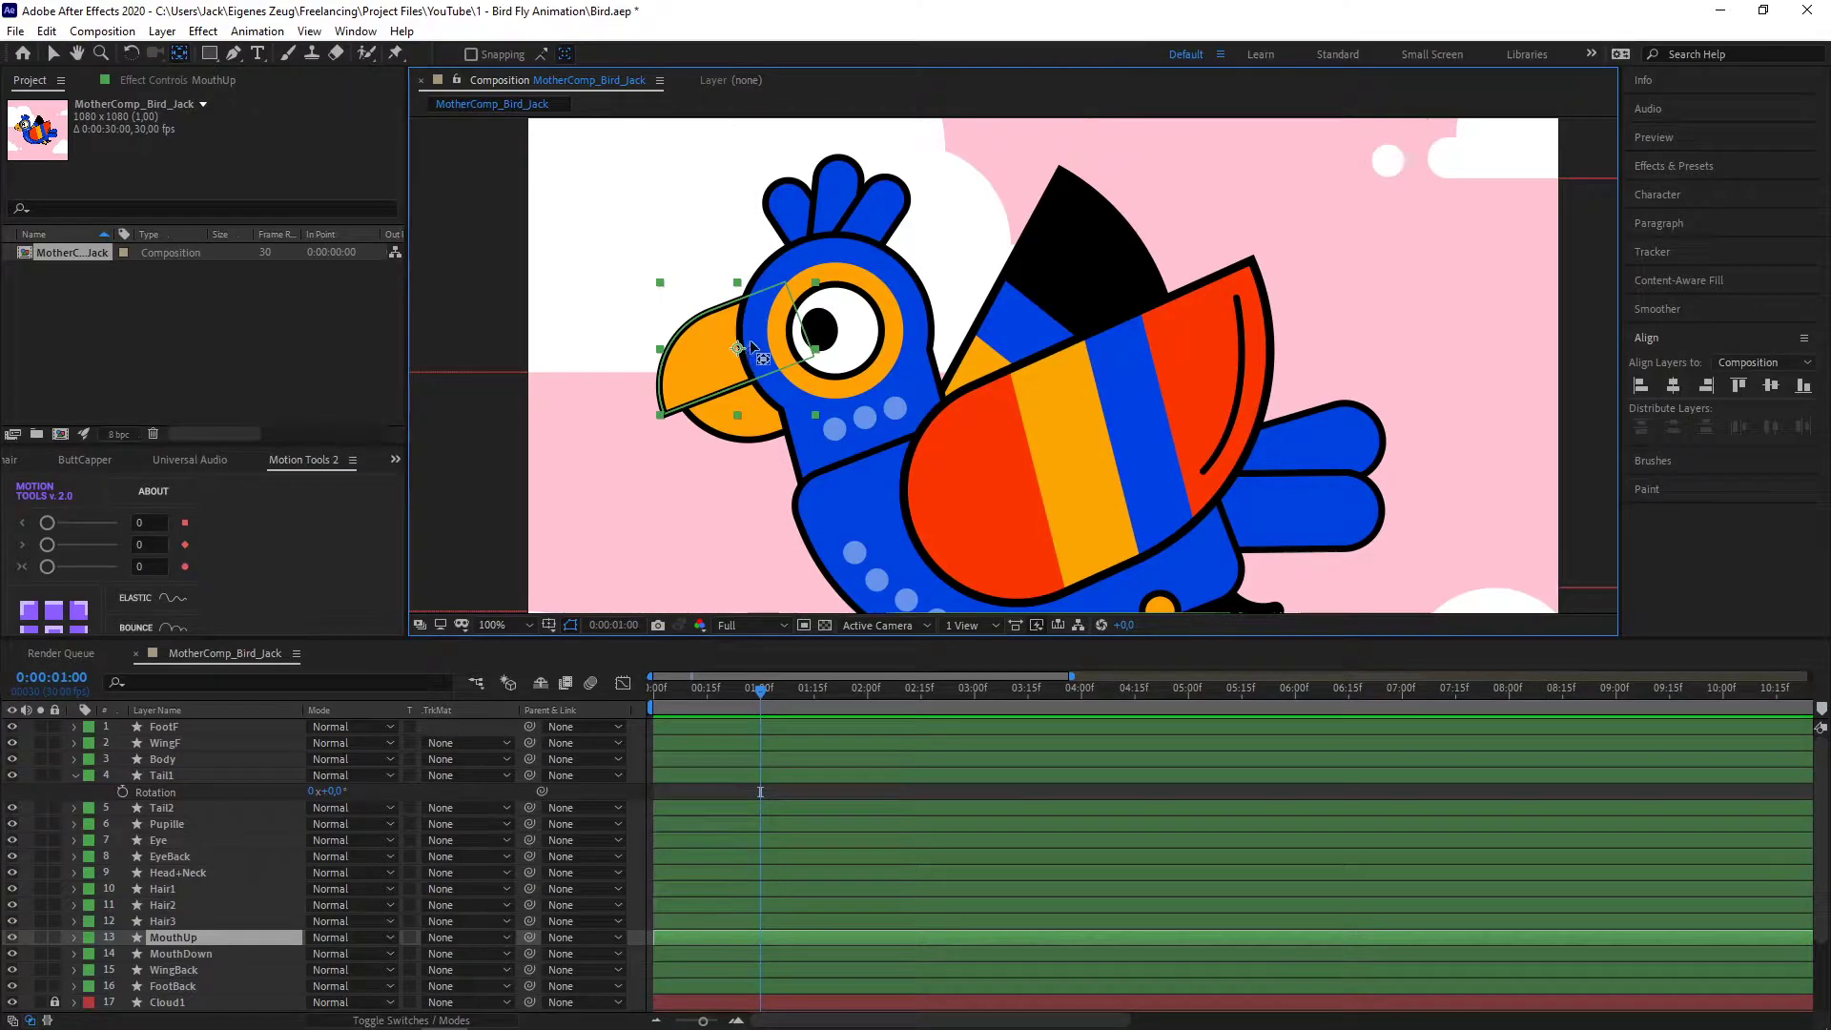
left_click_drag(775, 329, 817, 356)
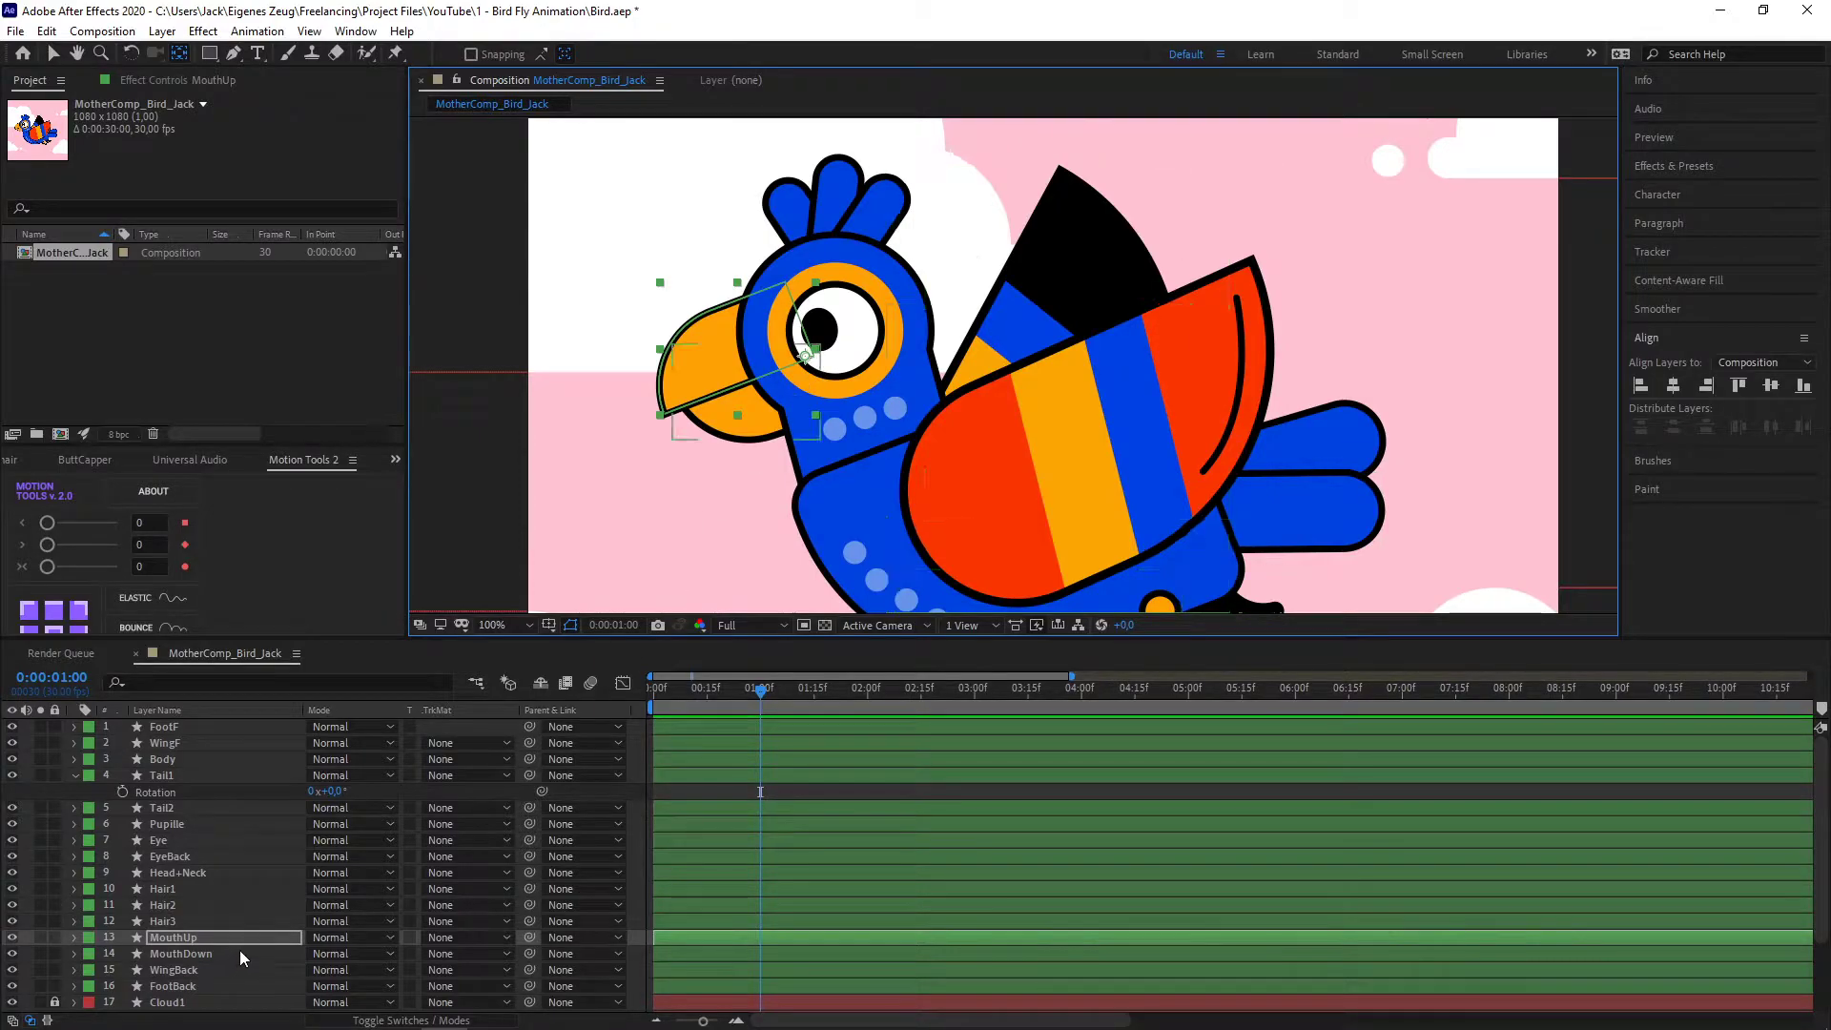
key("r")
mouse_move(327, 955)
left_mouse_down()
mouse_move(343, 947)
mouse_move(323, 940)
left_mouse_up()
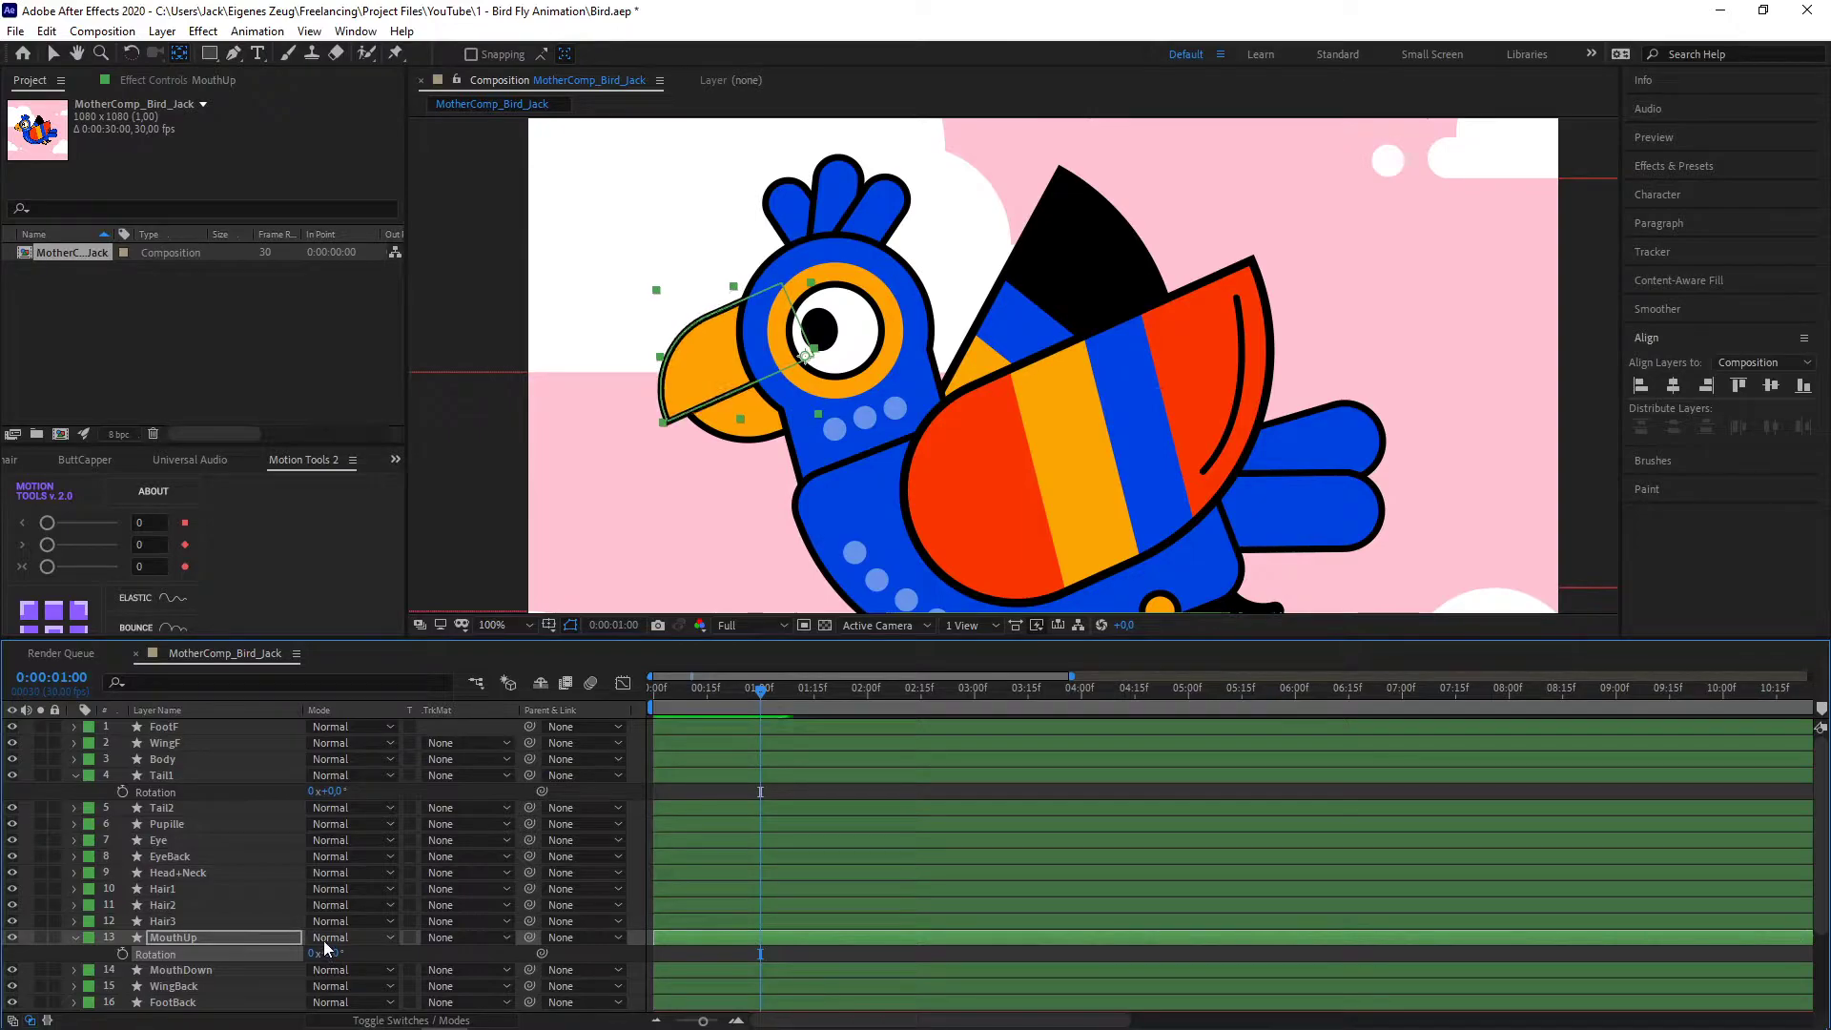
key("ctrl+Down")
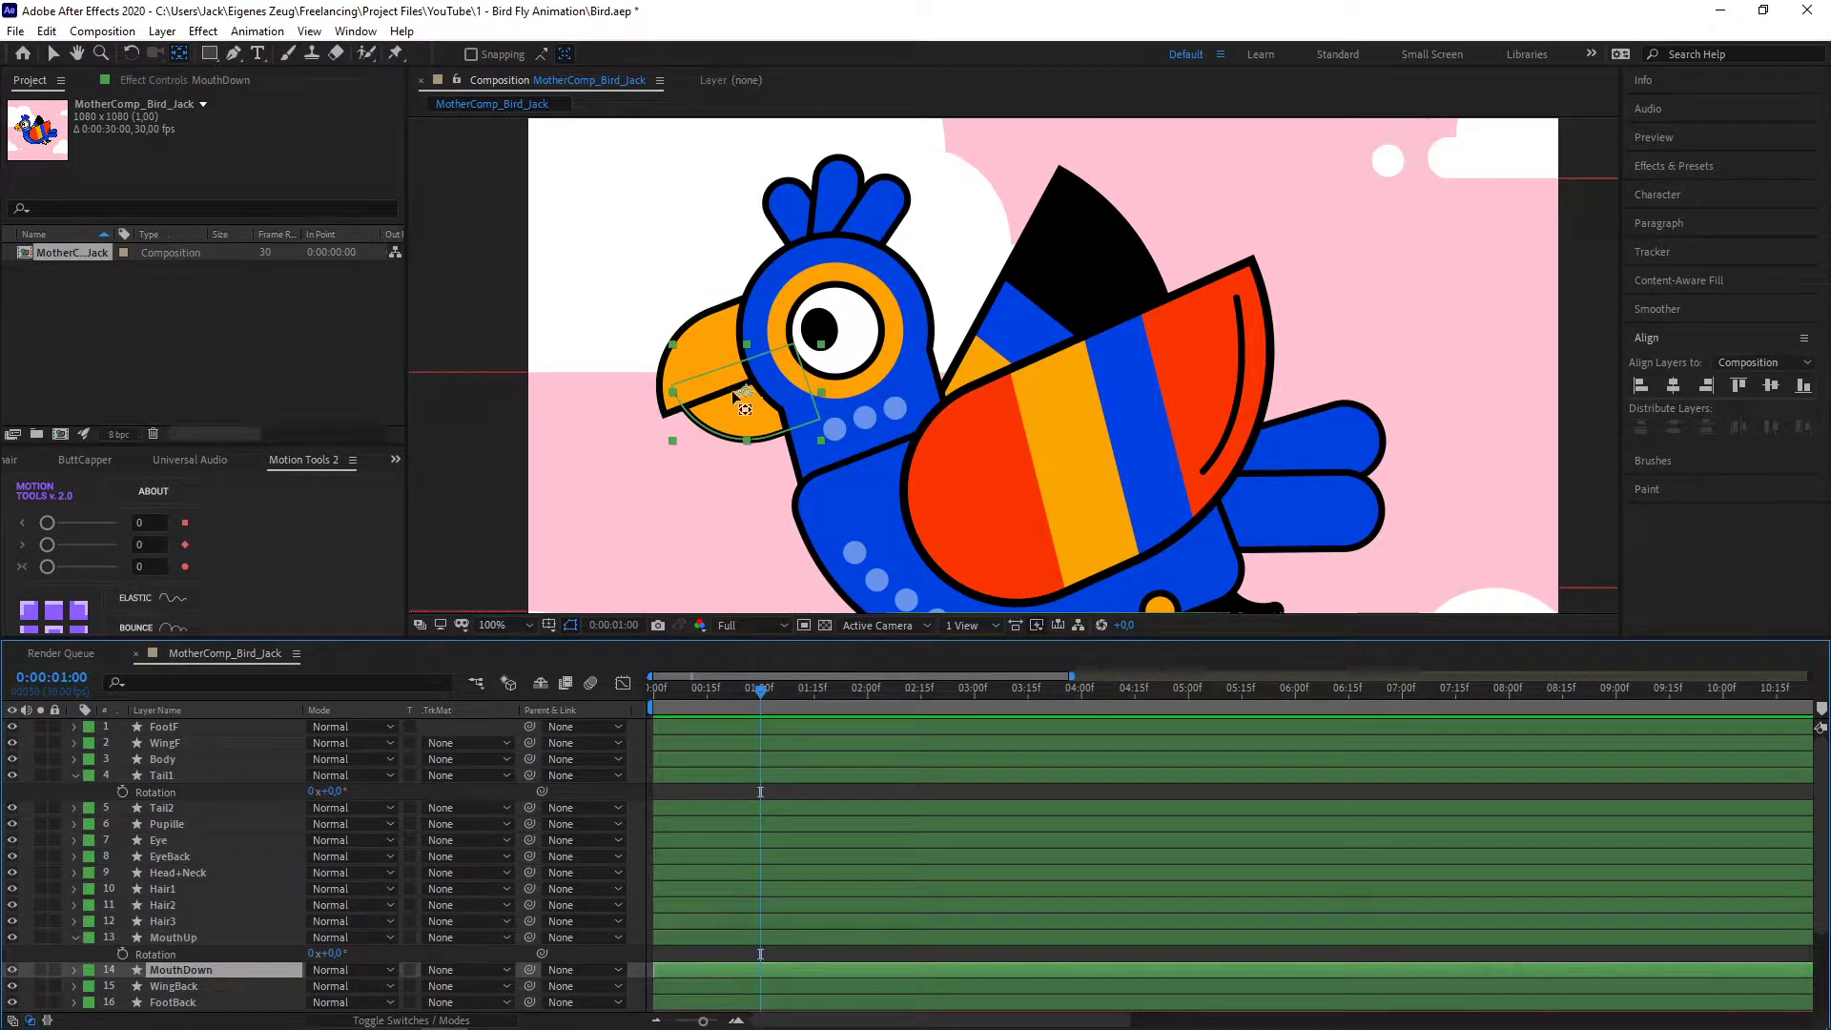
left_click_drag(747, 391, 788, 353)
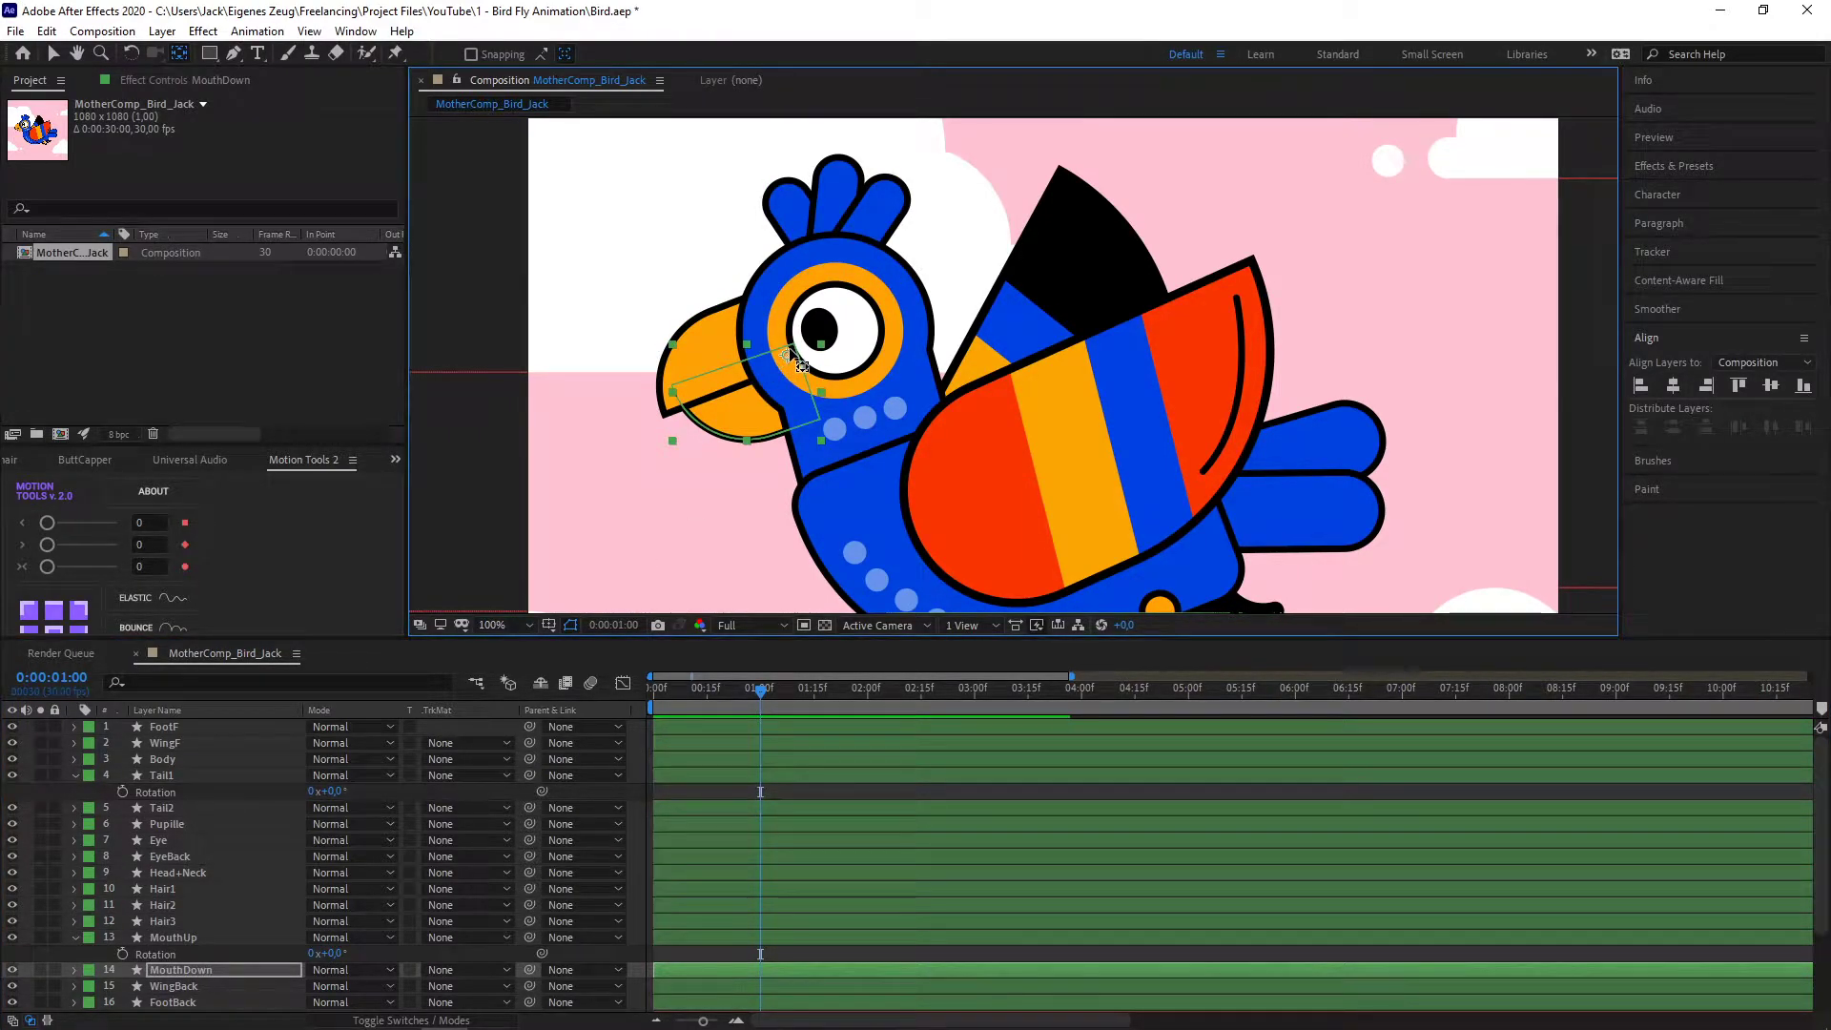
- Move the WingBack layer's anchor point to the back wing's shoulder end inside the body
scroll(244, 875, "down", 3)
left_click(202, 889)
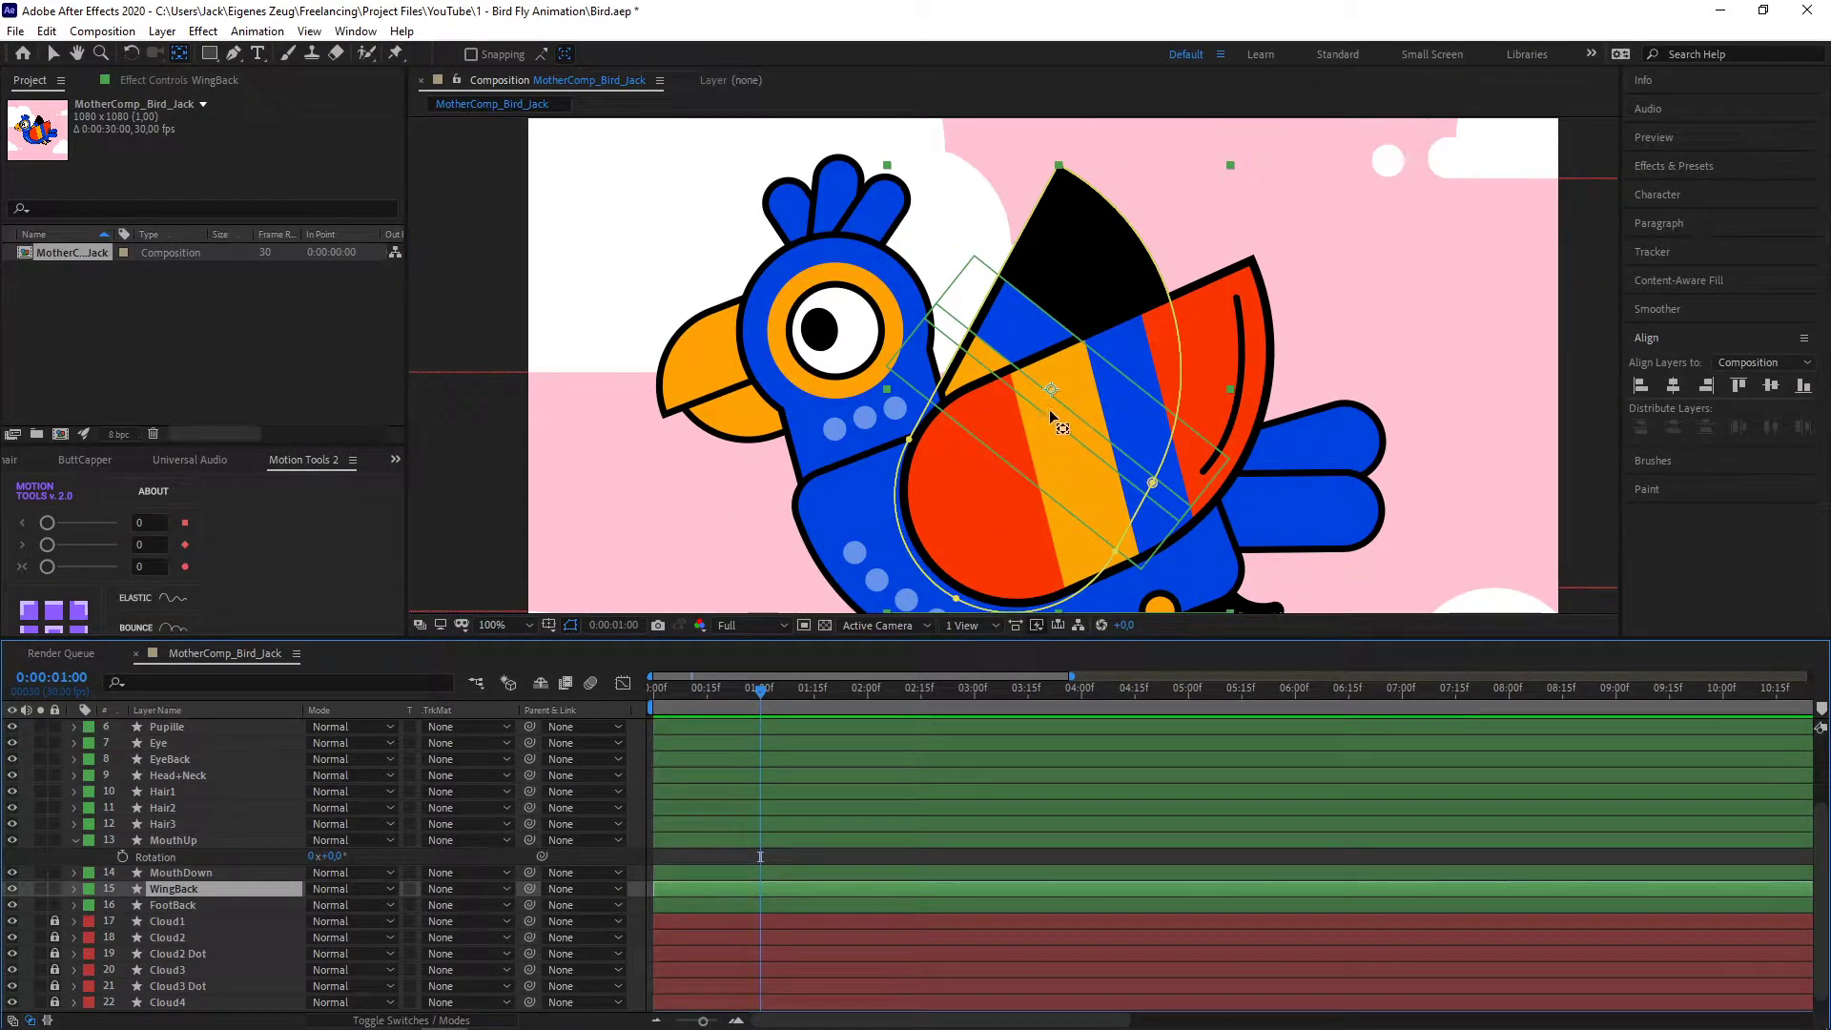
left_click_drag(1053, 391, 939, 486)
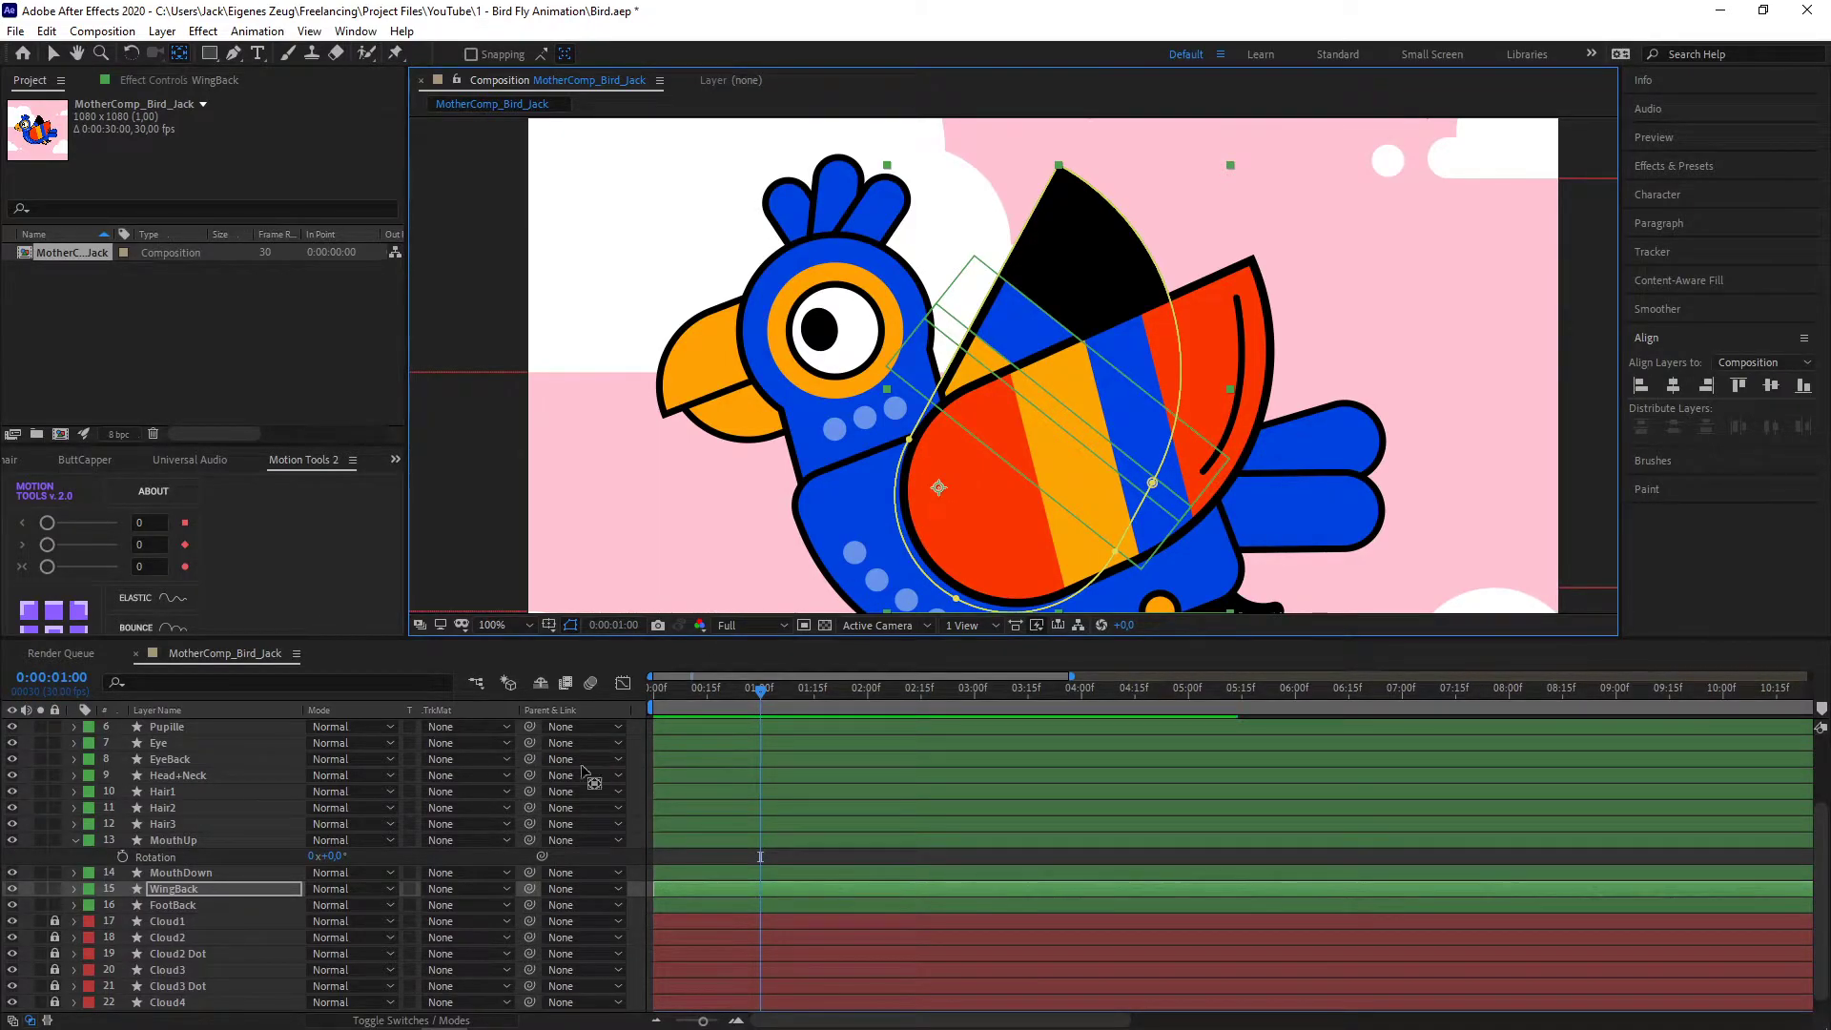
left_click(216, 890)
- Move the FootBack layer's anchor point onto the round joint at the top of the back foot
left_click(221, 906)
left_click_drag(1235, 608, 1197, 456)
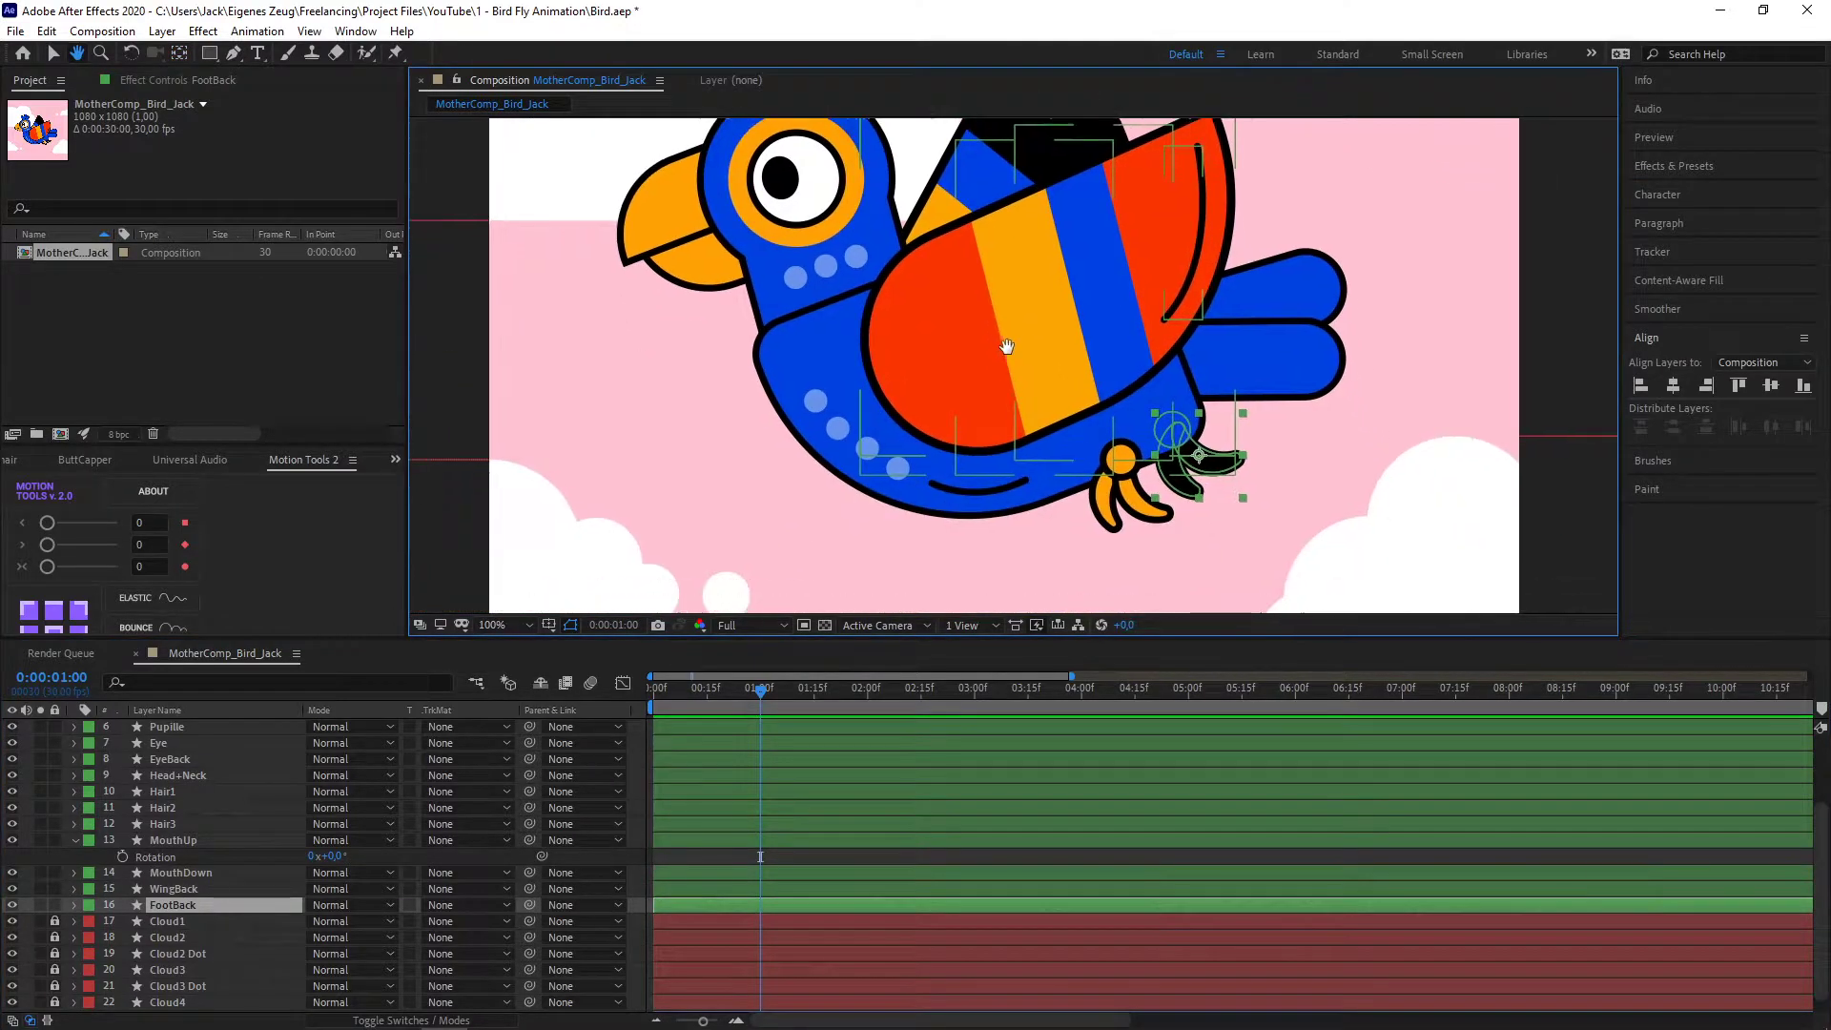
key("y")
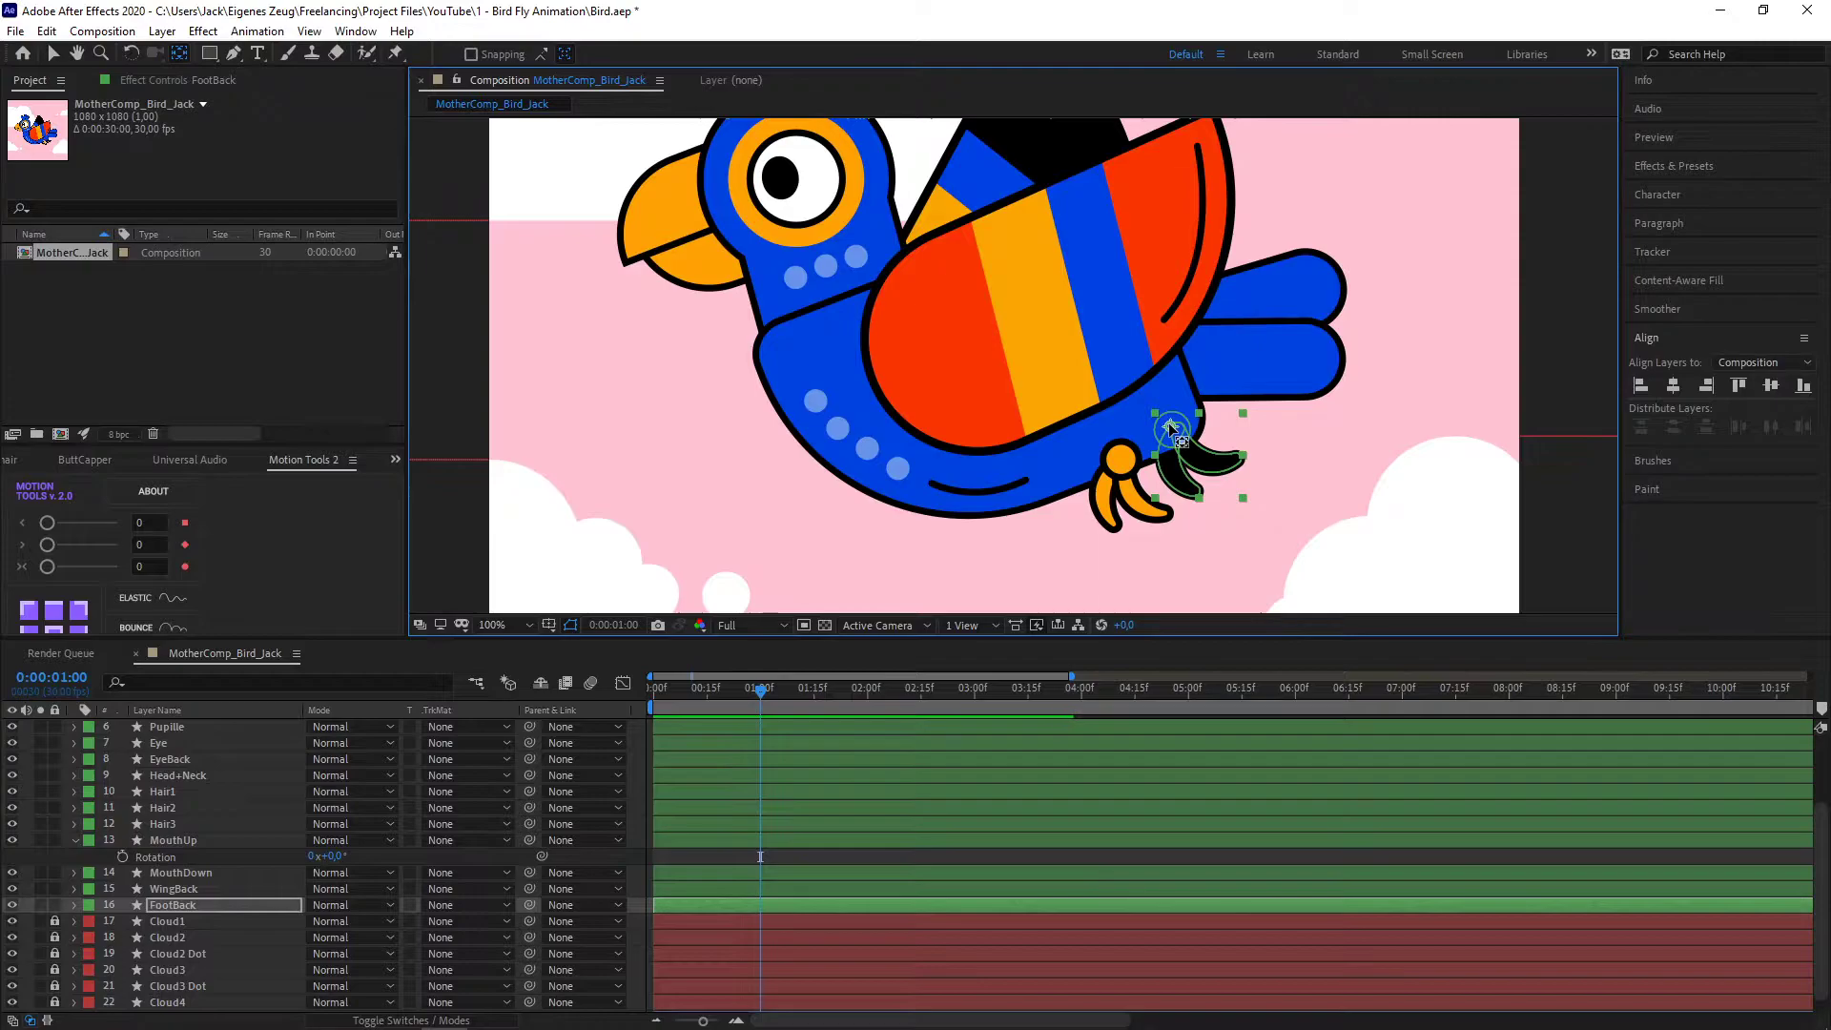
- Set the composition view to 50% magnification and collapse the MouthUp layer's rotation property
left_click(529, 624)
left_click(496, 820)
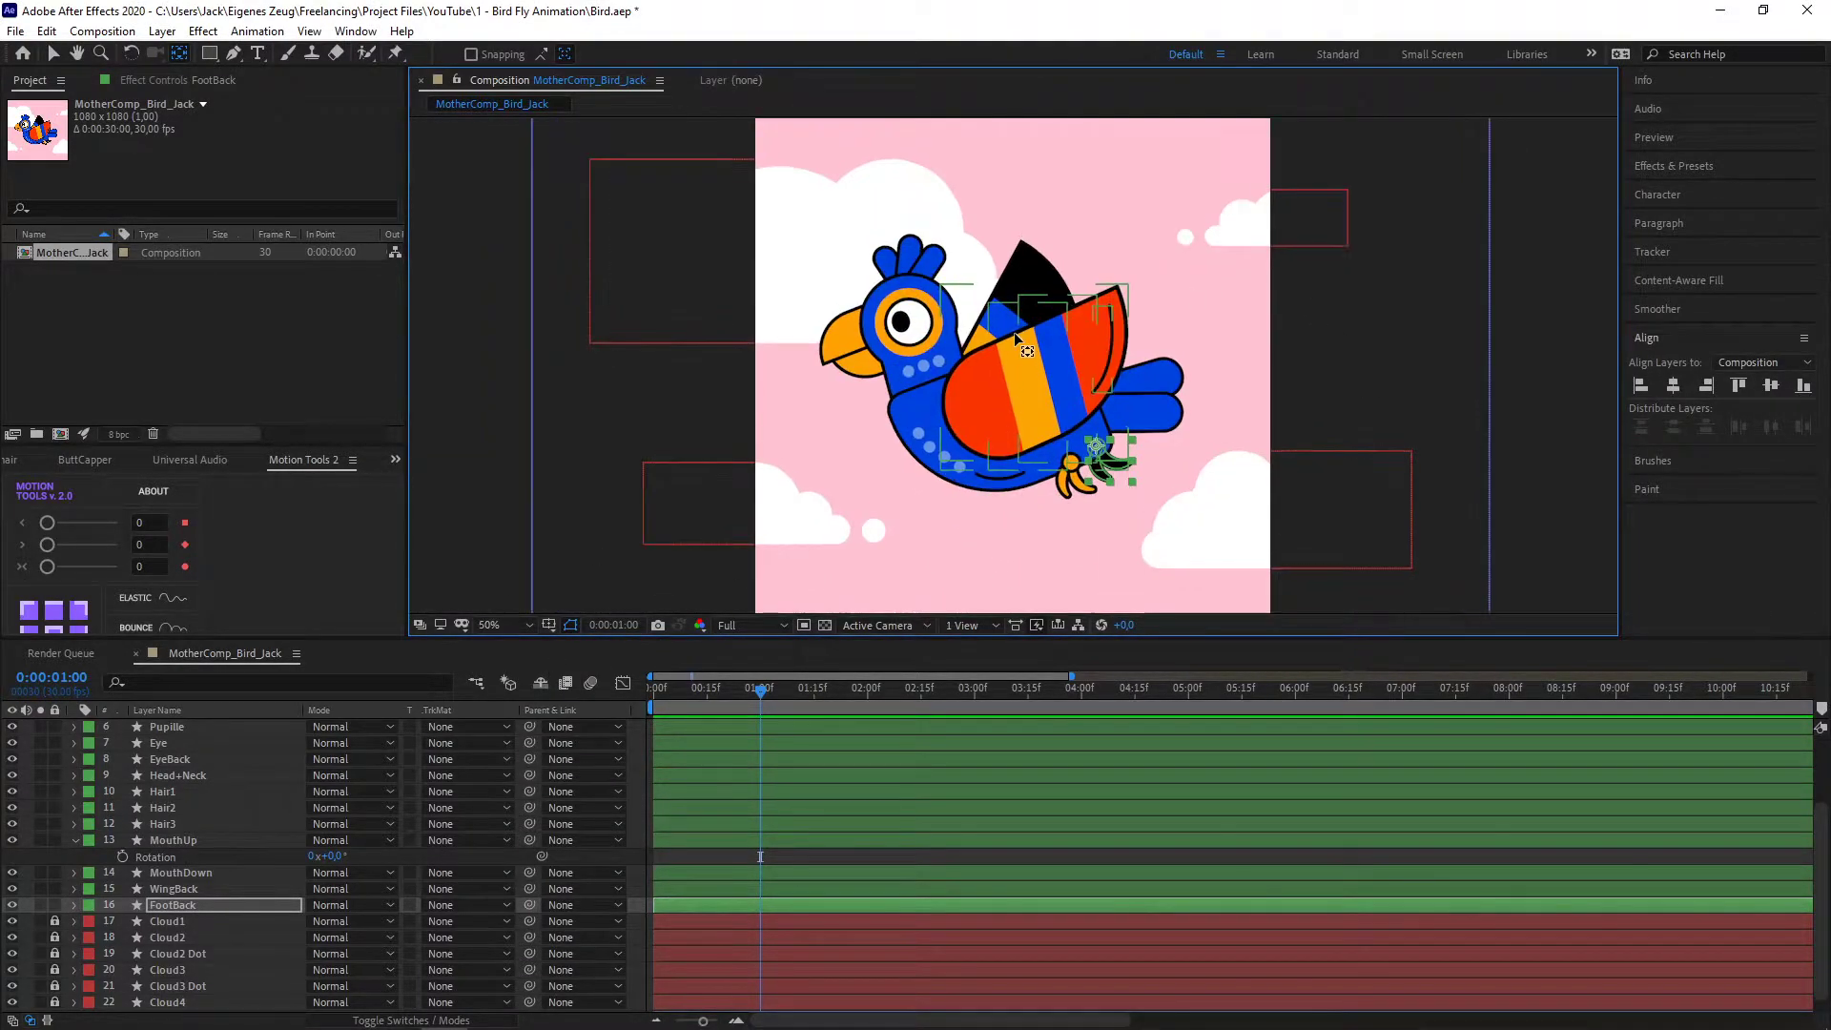
scroll(30, 871, "up", 3)
left_click(76, 889)
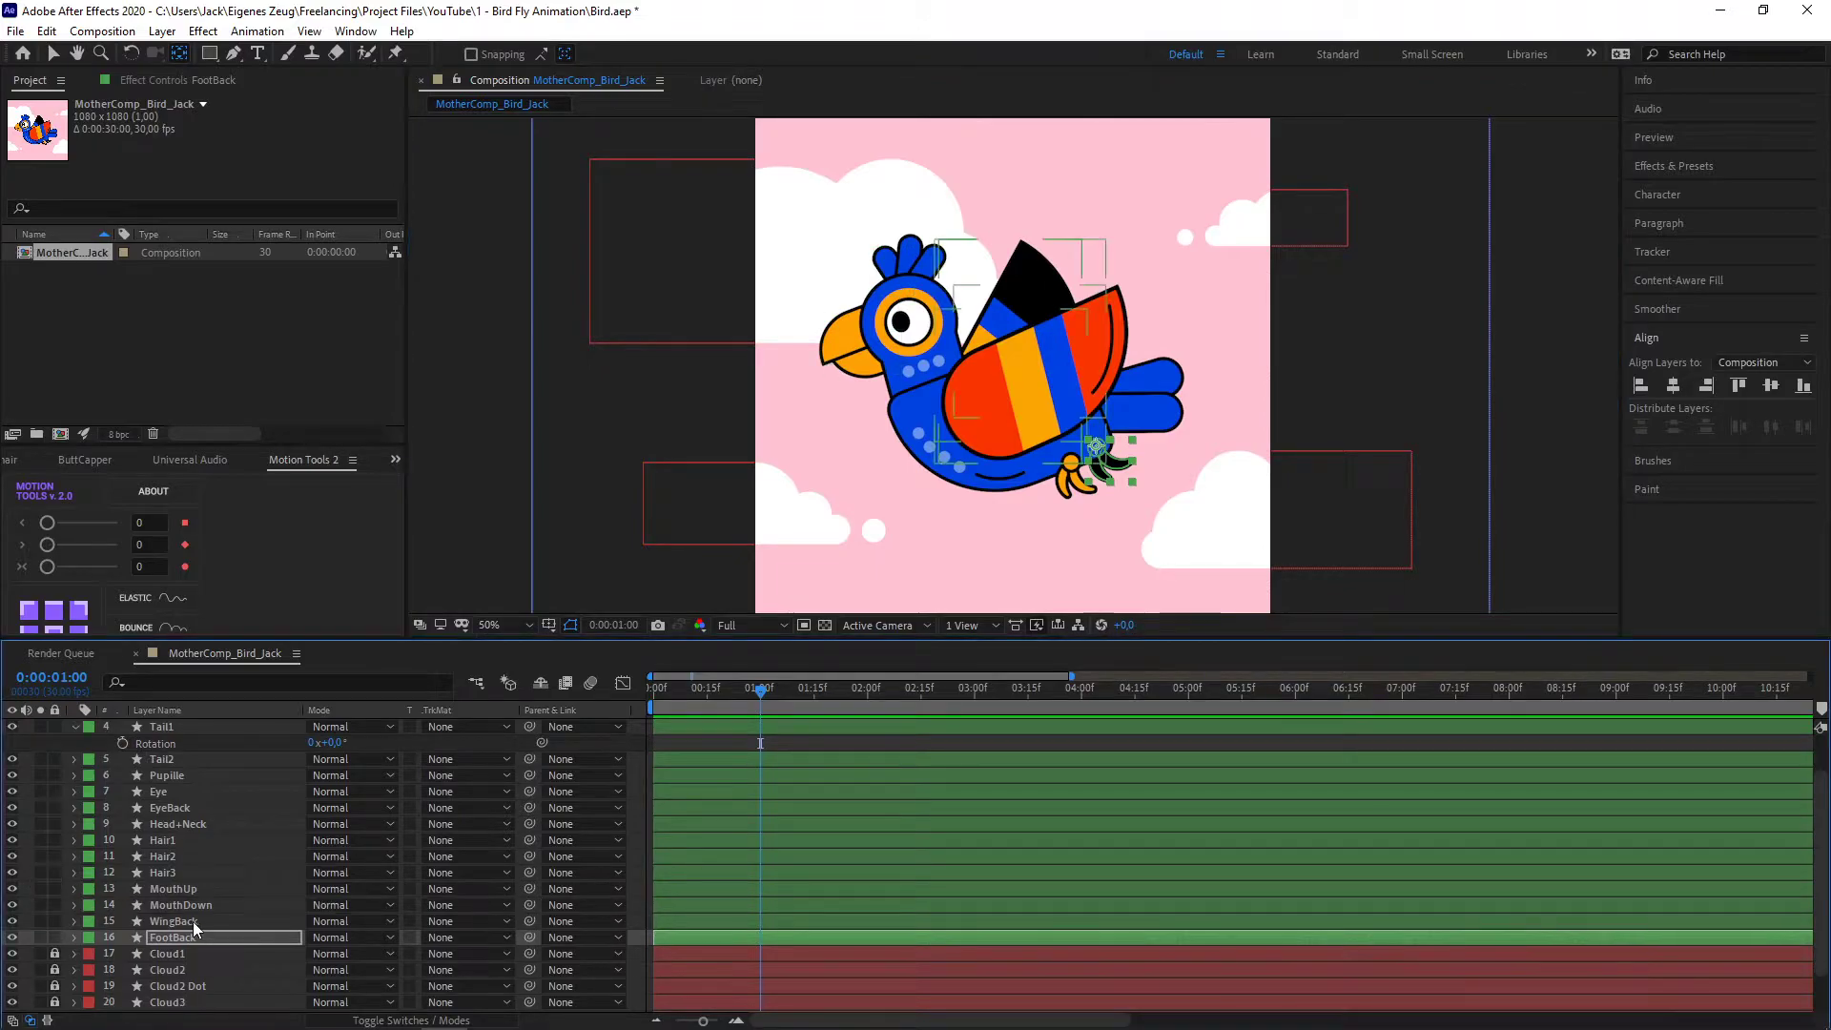
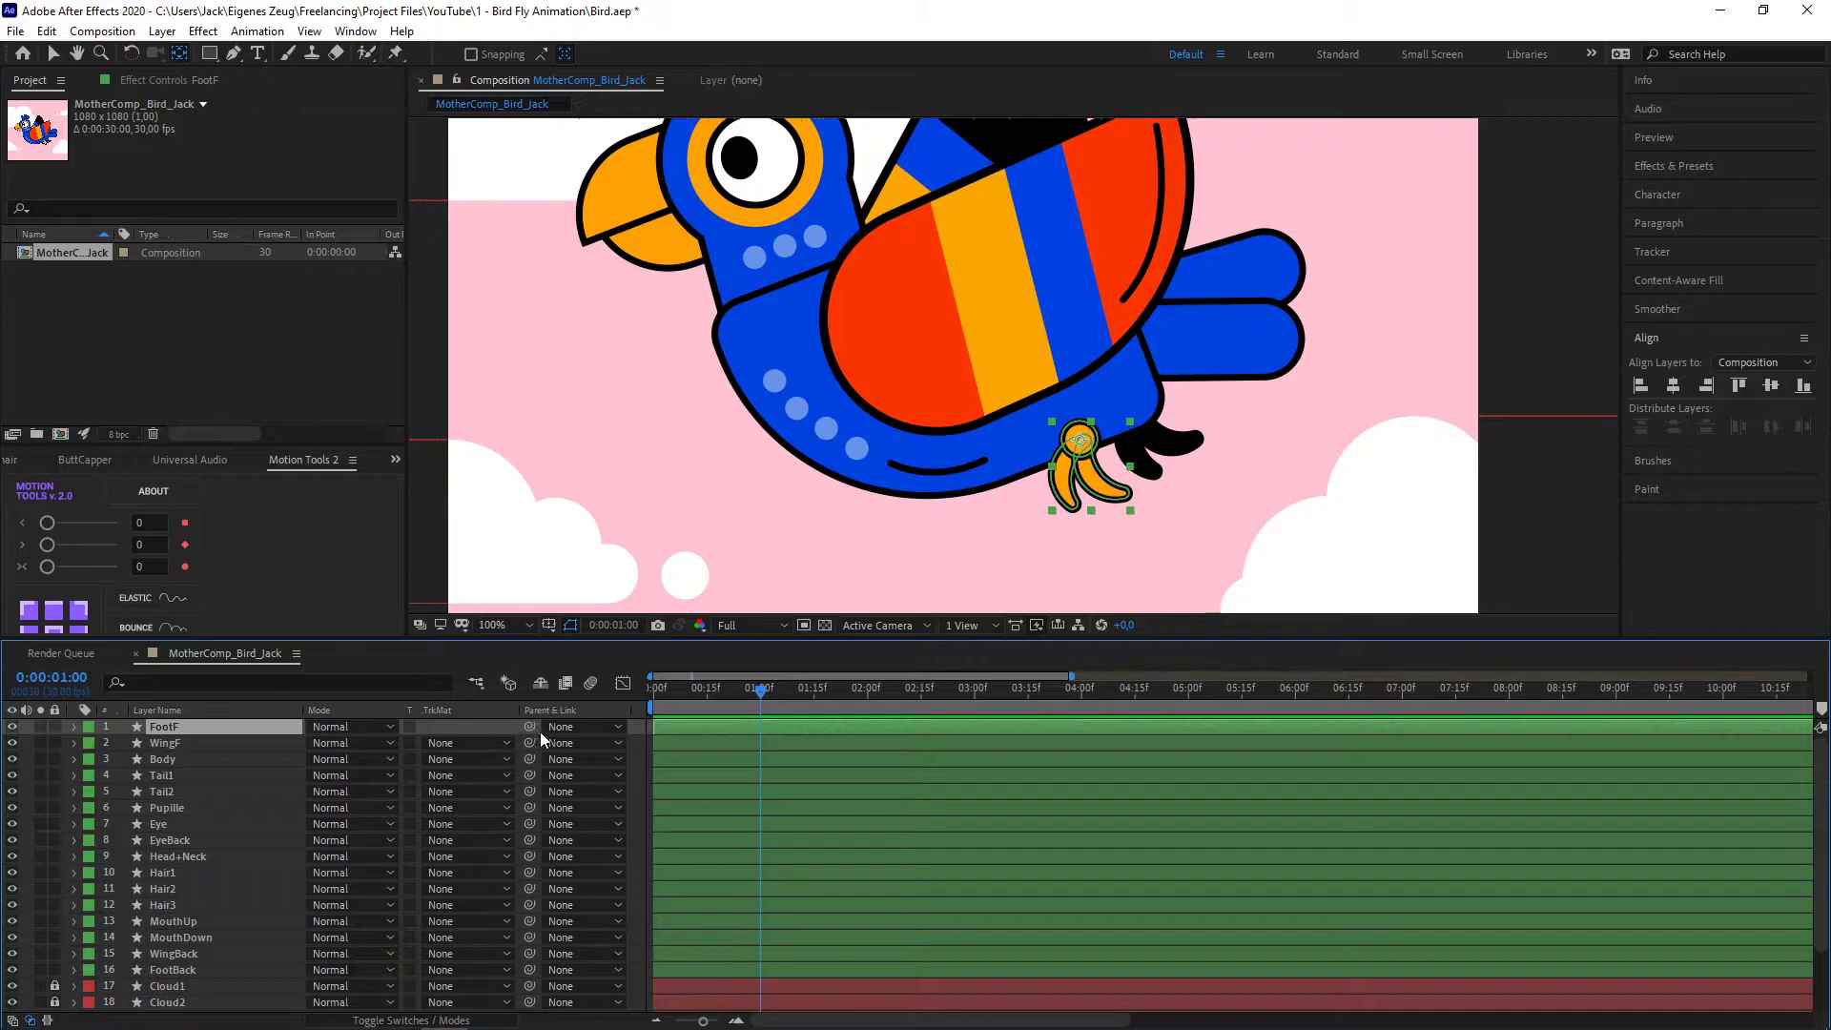
- Show and hide the timeline's Transfer Controls pane and its timing columns, restoring the original column layout
left_click(31, 1021)
left_click(31, 1021)
left_click(31, 1021)
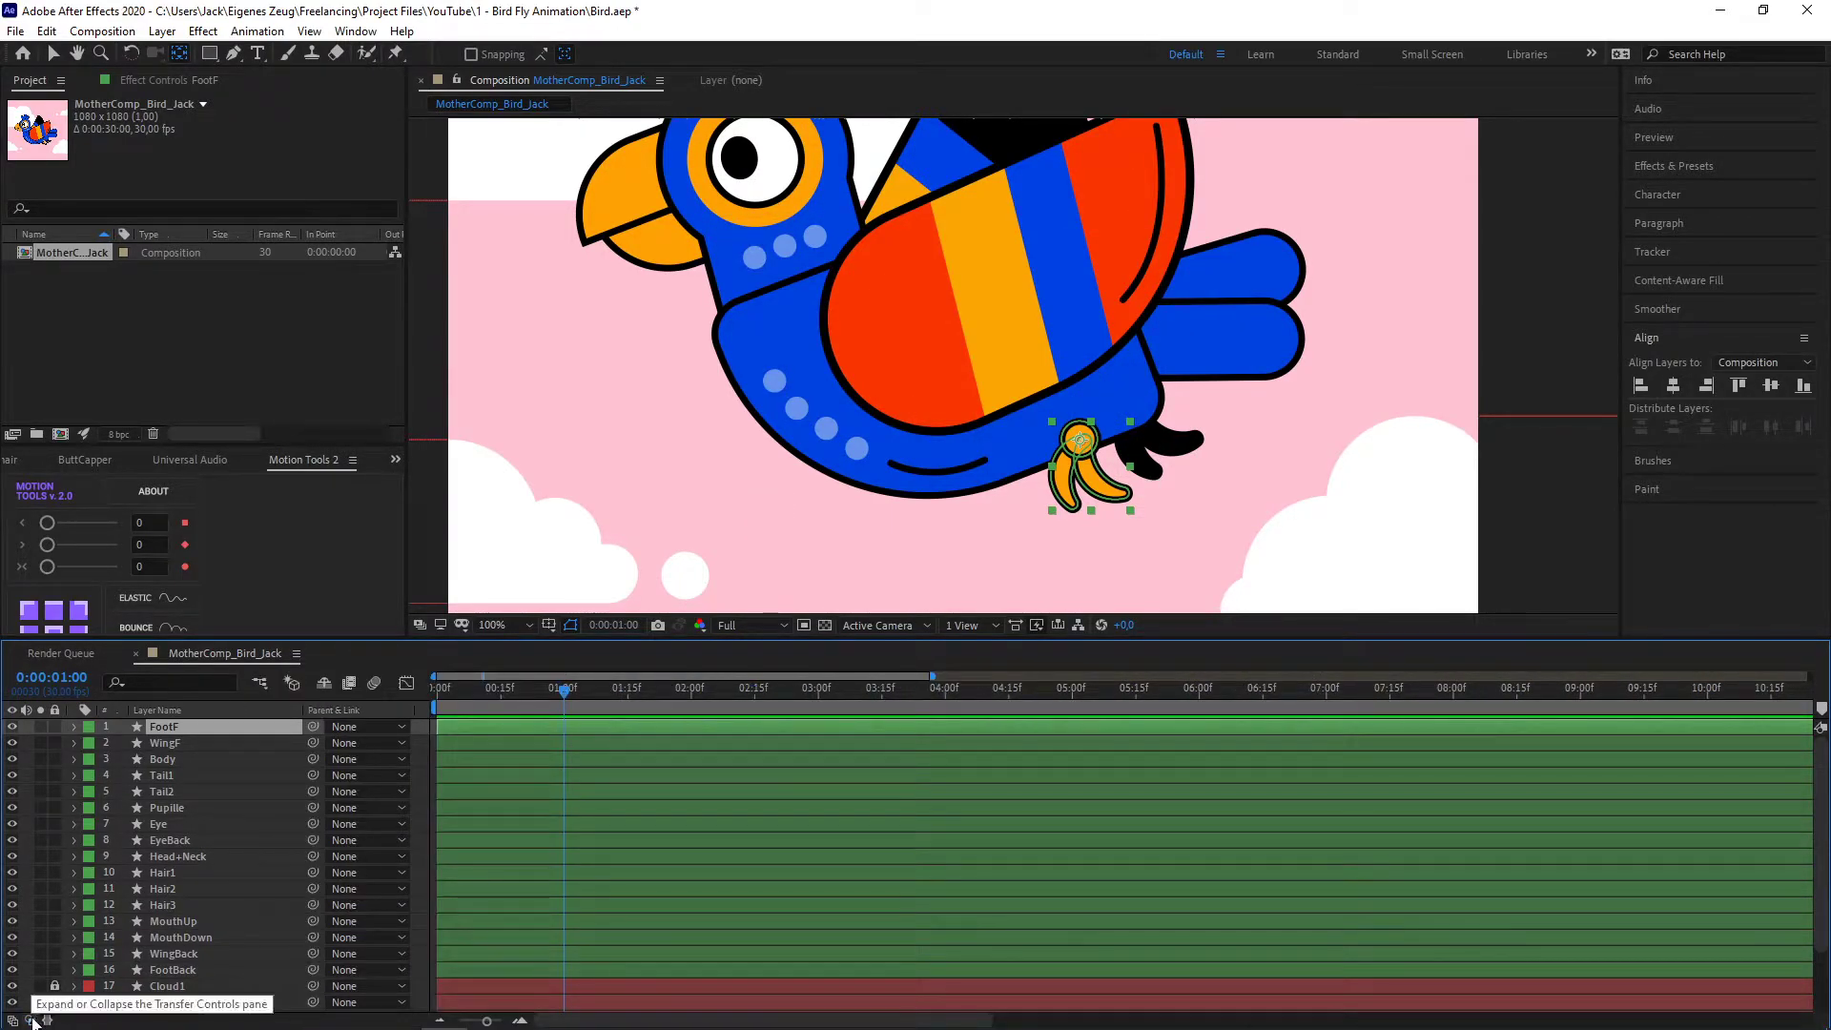
left_click(32, 1020)
left_click(32, 1021)
left_click(32, 1020)
left_click(31, 1020)
left_click(31, 1020)
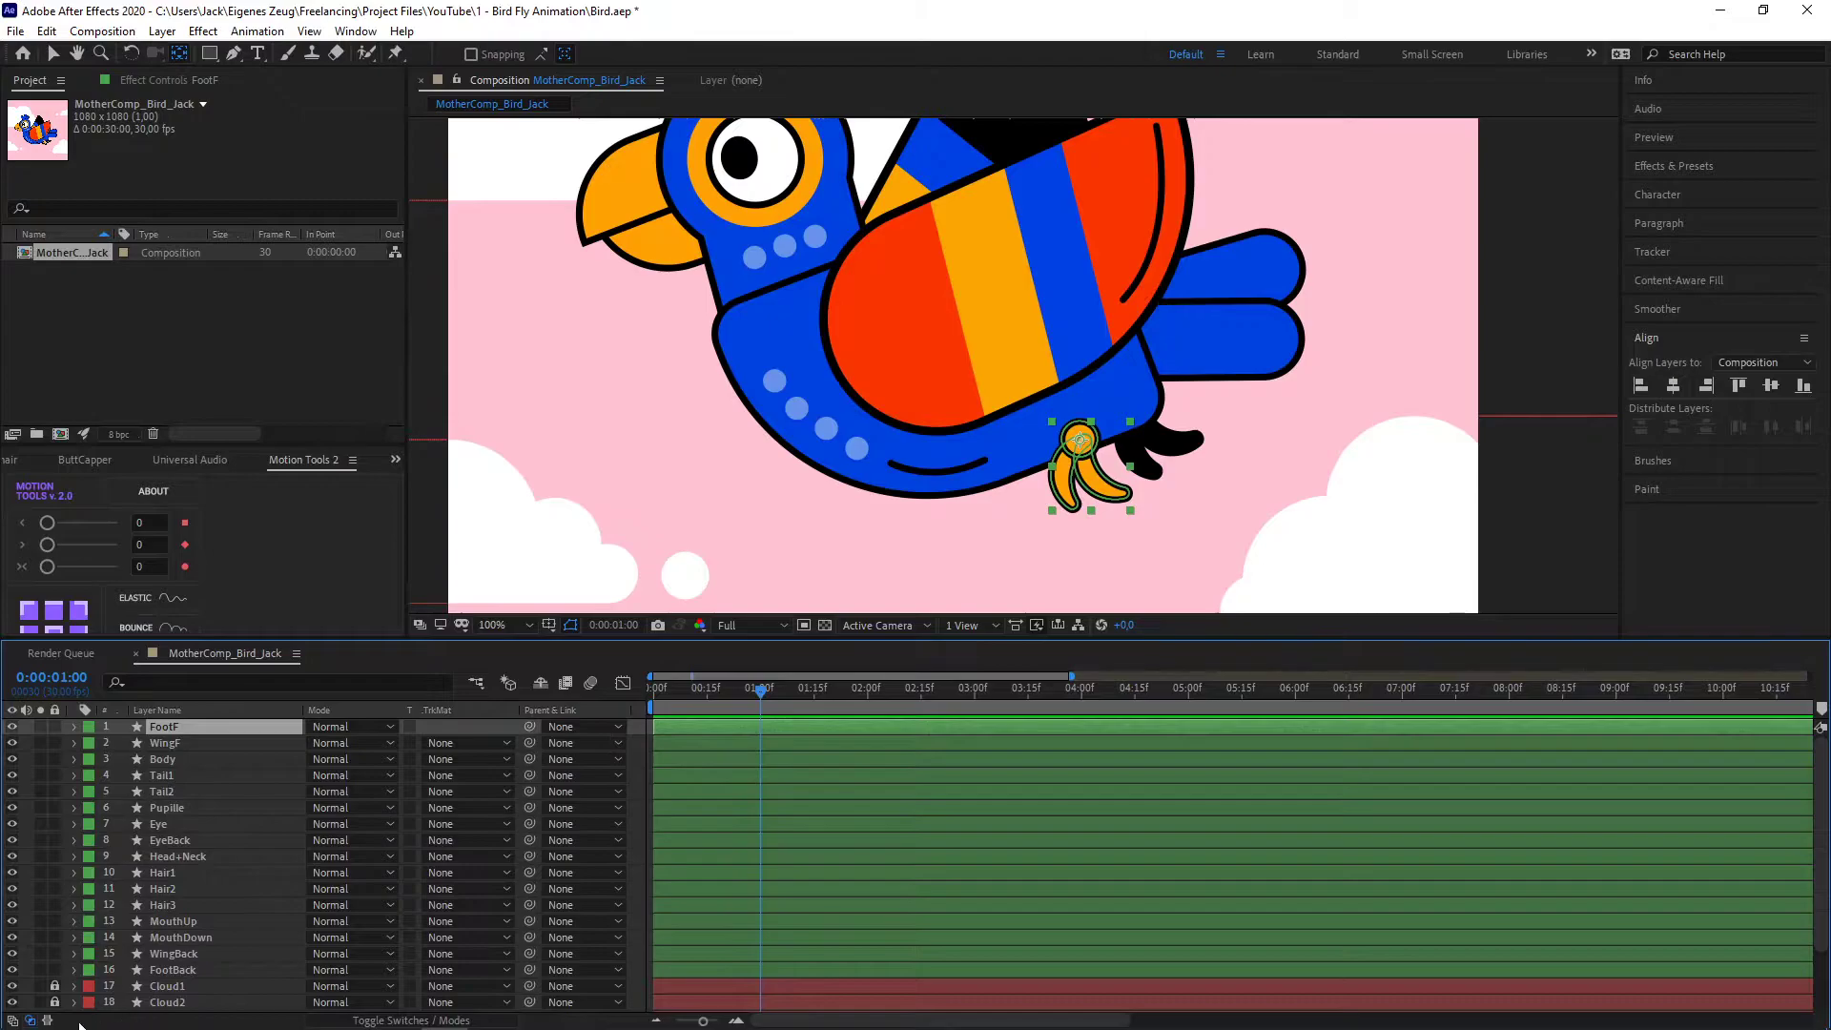
left_click(50, 1021)
left_click(49, 1021)
- Show the layer switches columns in the timeline and hide the Transfer Controls columns
left_click(13, 1020)
left_click(13, 1020)
left_click(13, 1020)
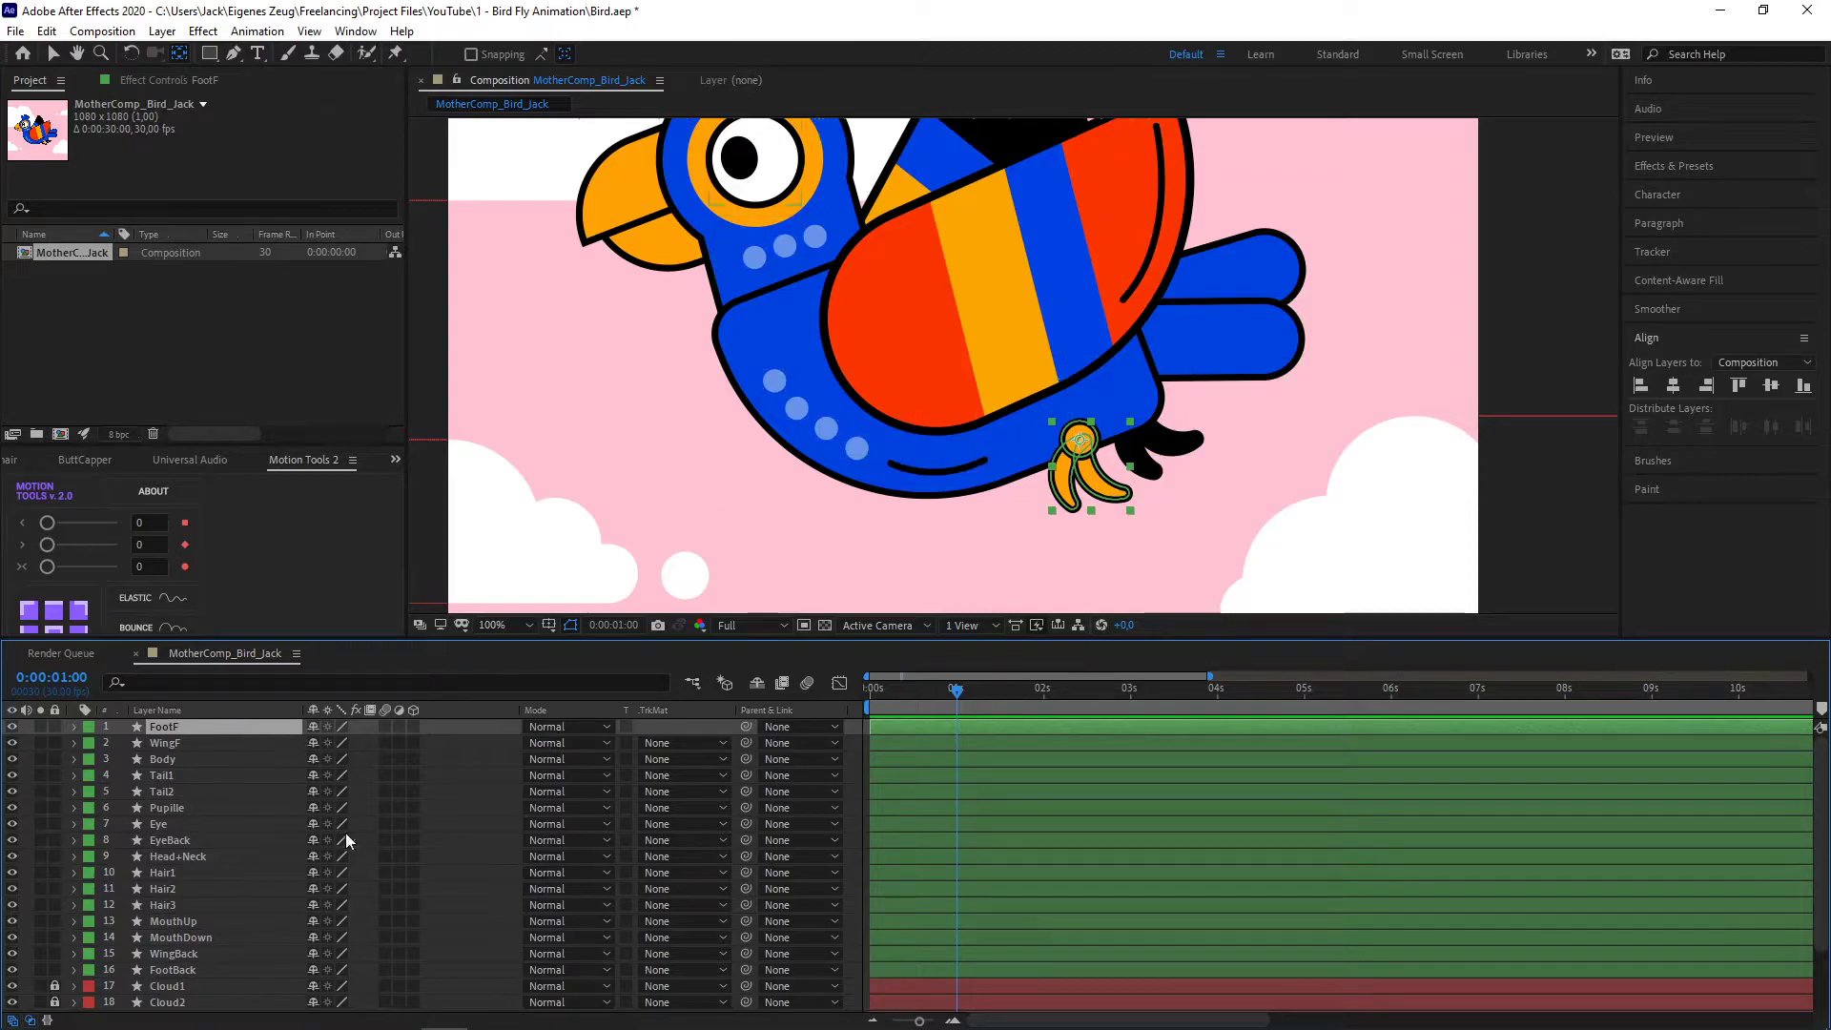
left_click(29, 1020)
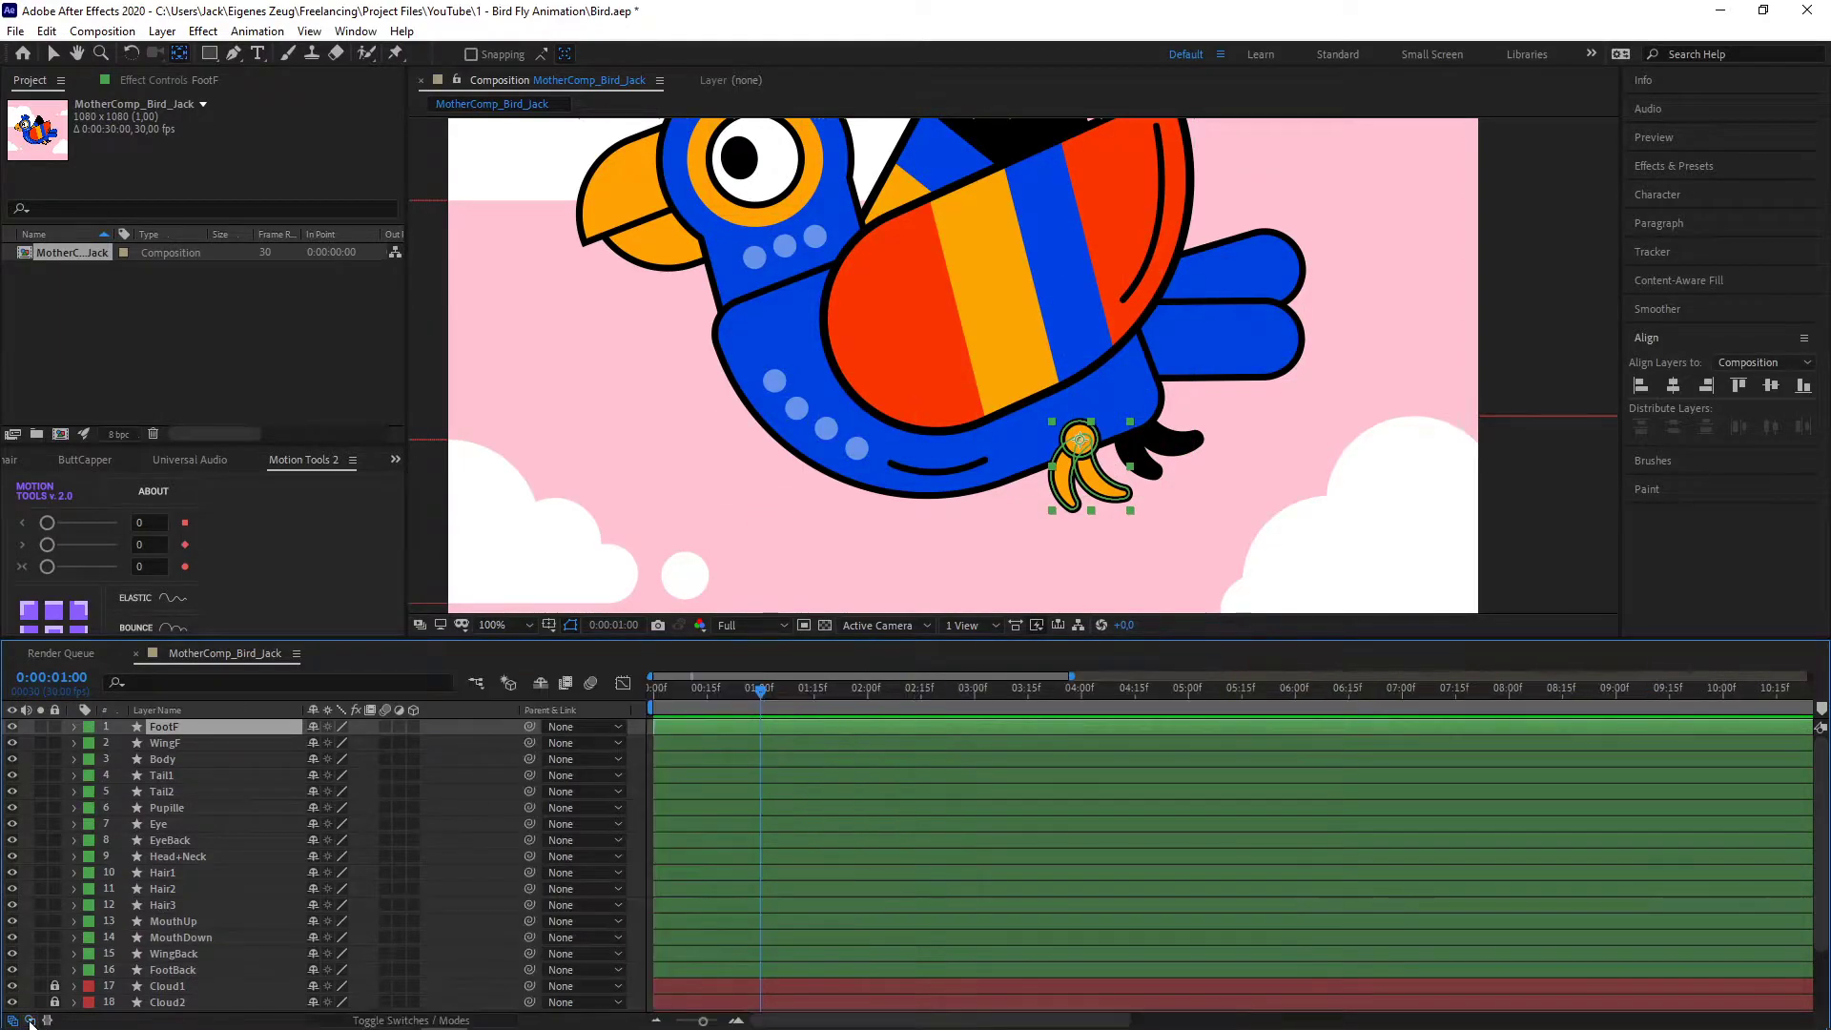
left_click(29, 1021)
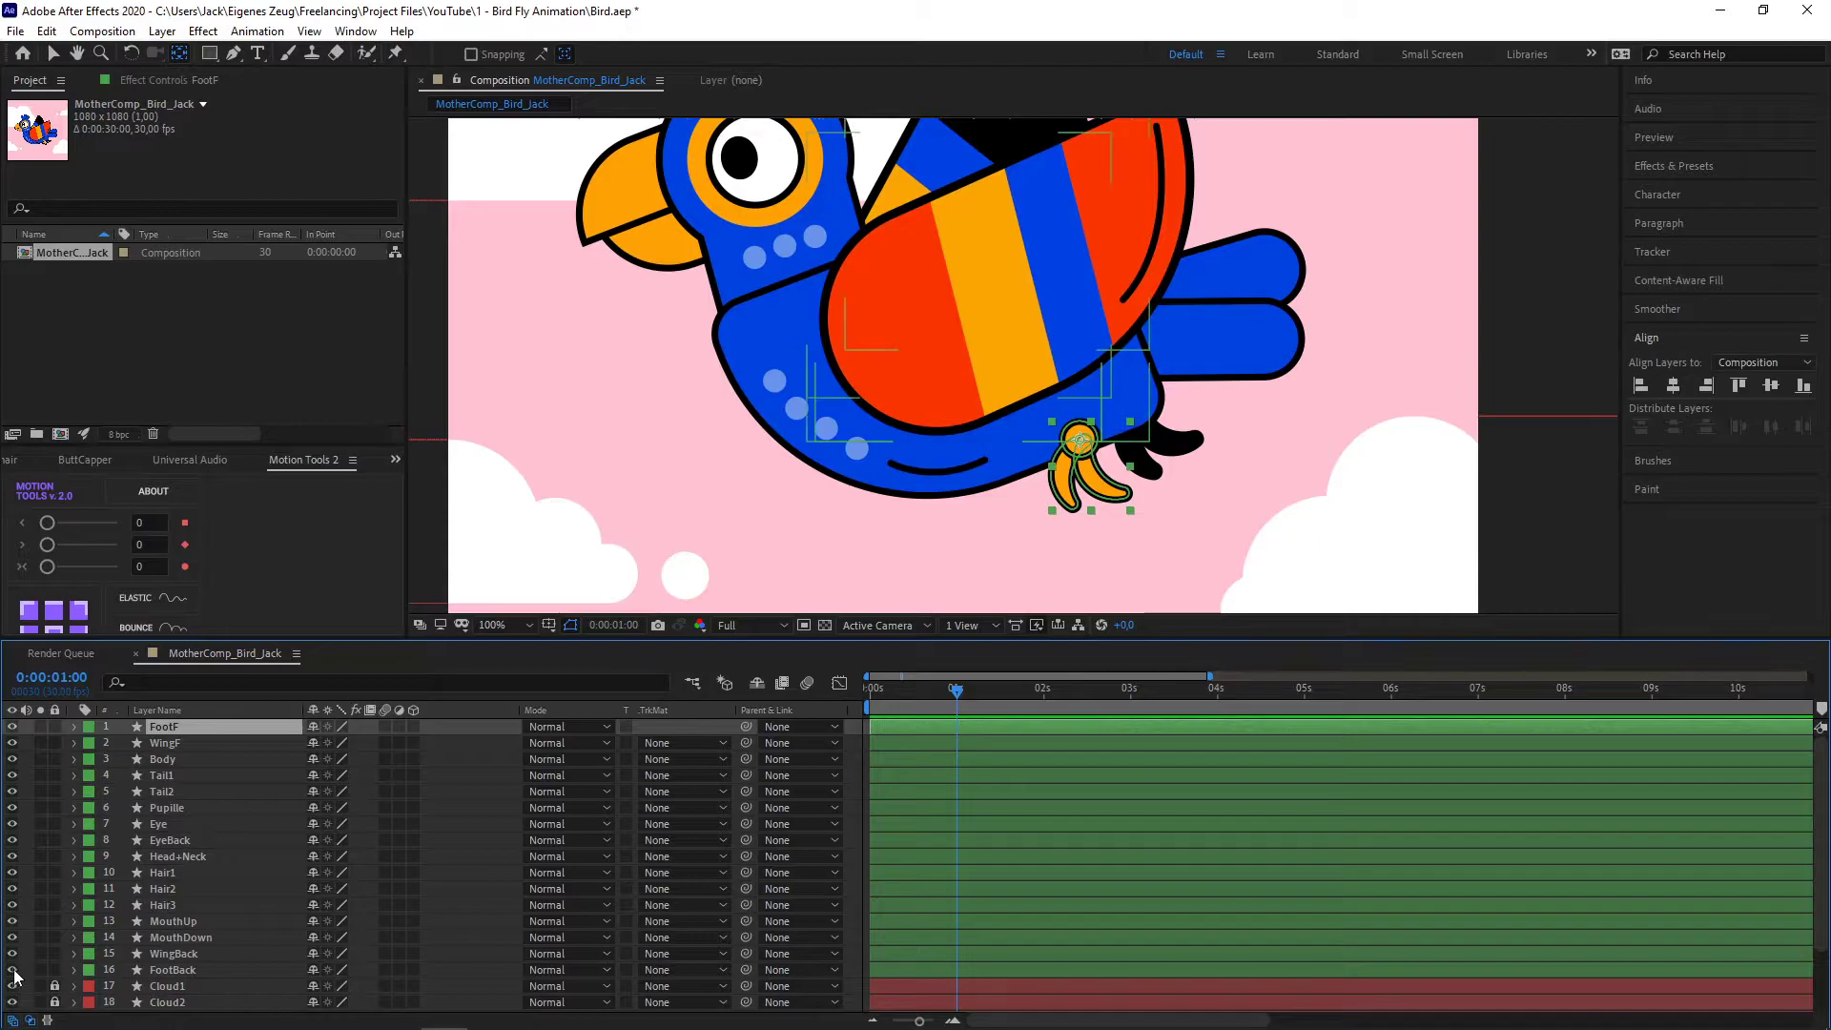
left_click(29, 1020)
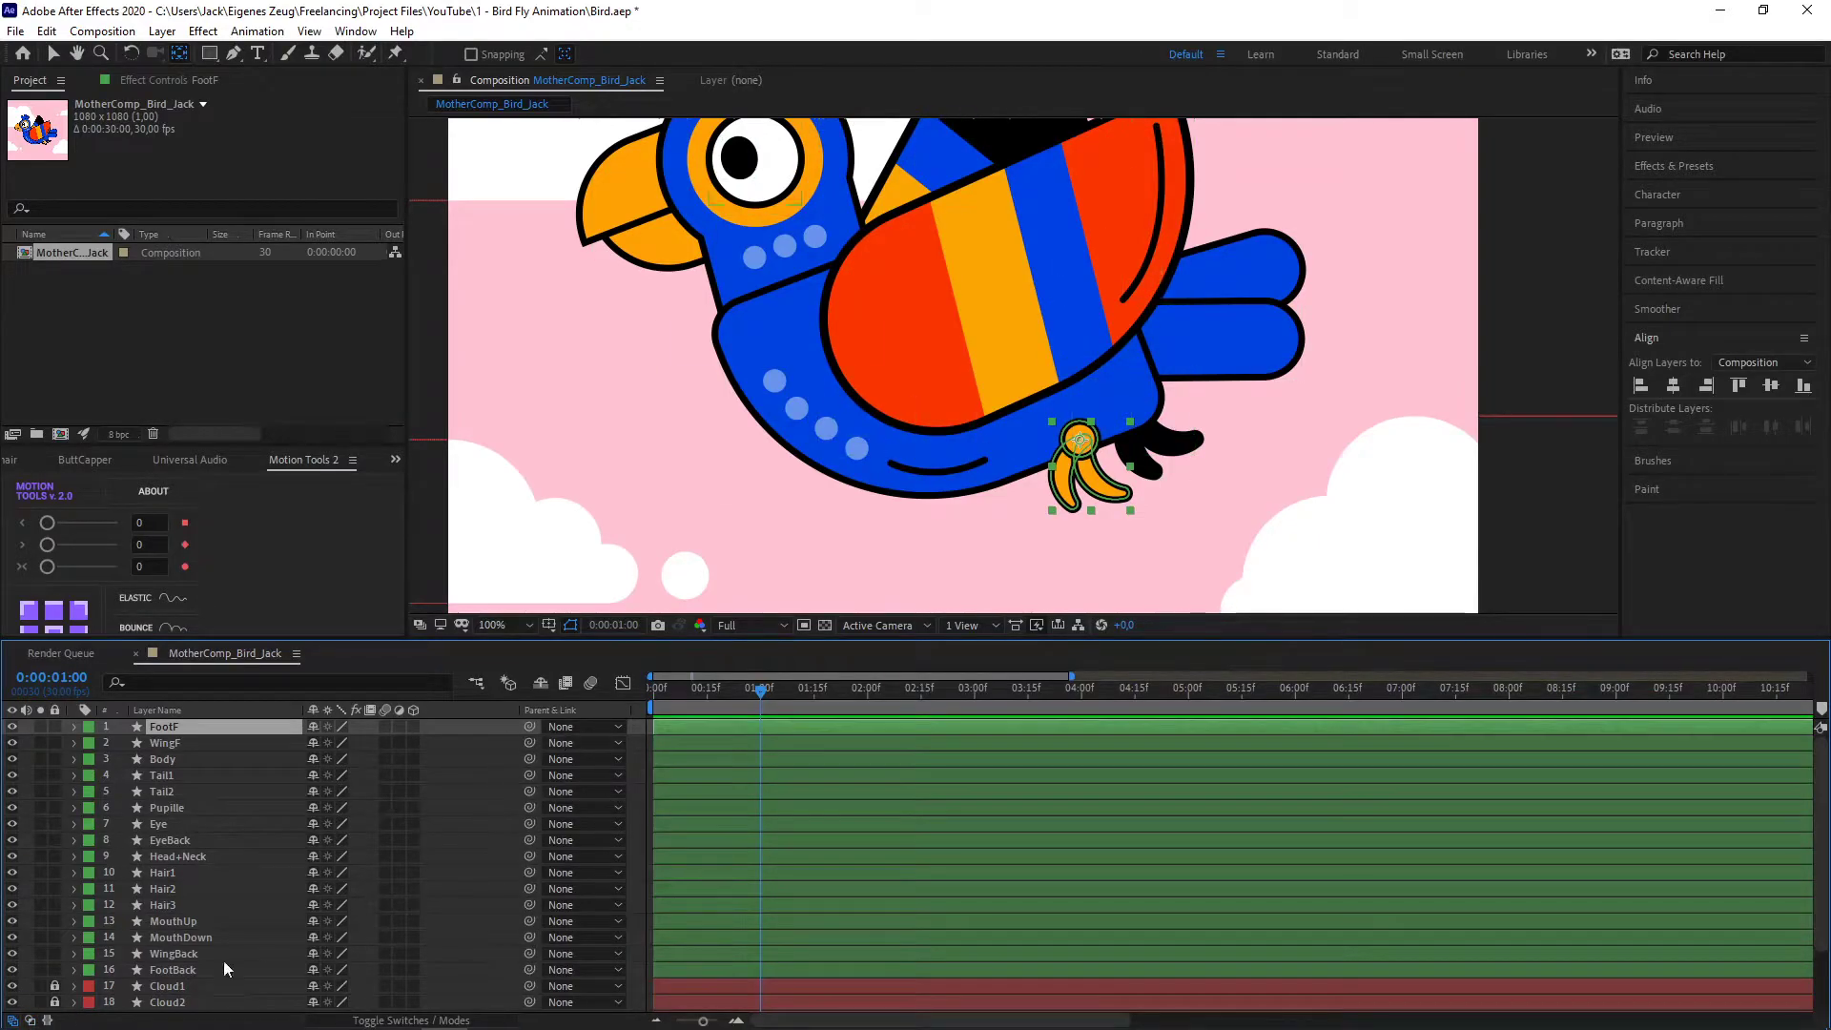
- Toggle the layer switches columns off and on, and show the Transfer Controls columns in the timeline
left_click(12, 1021)
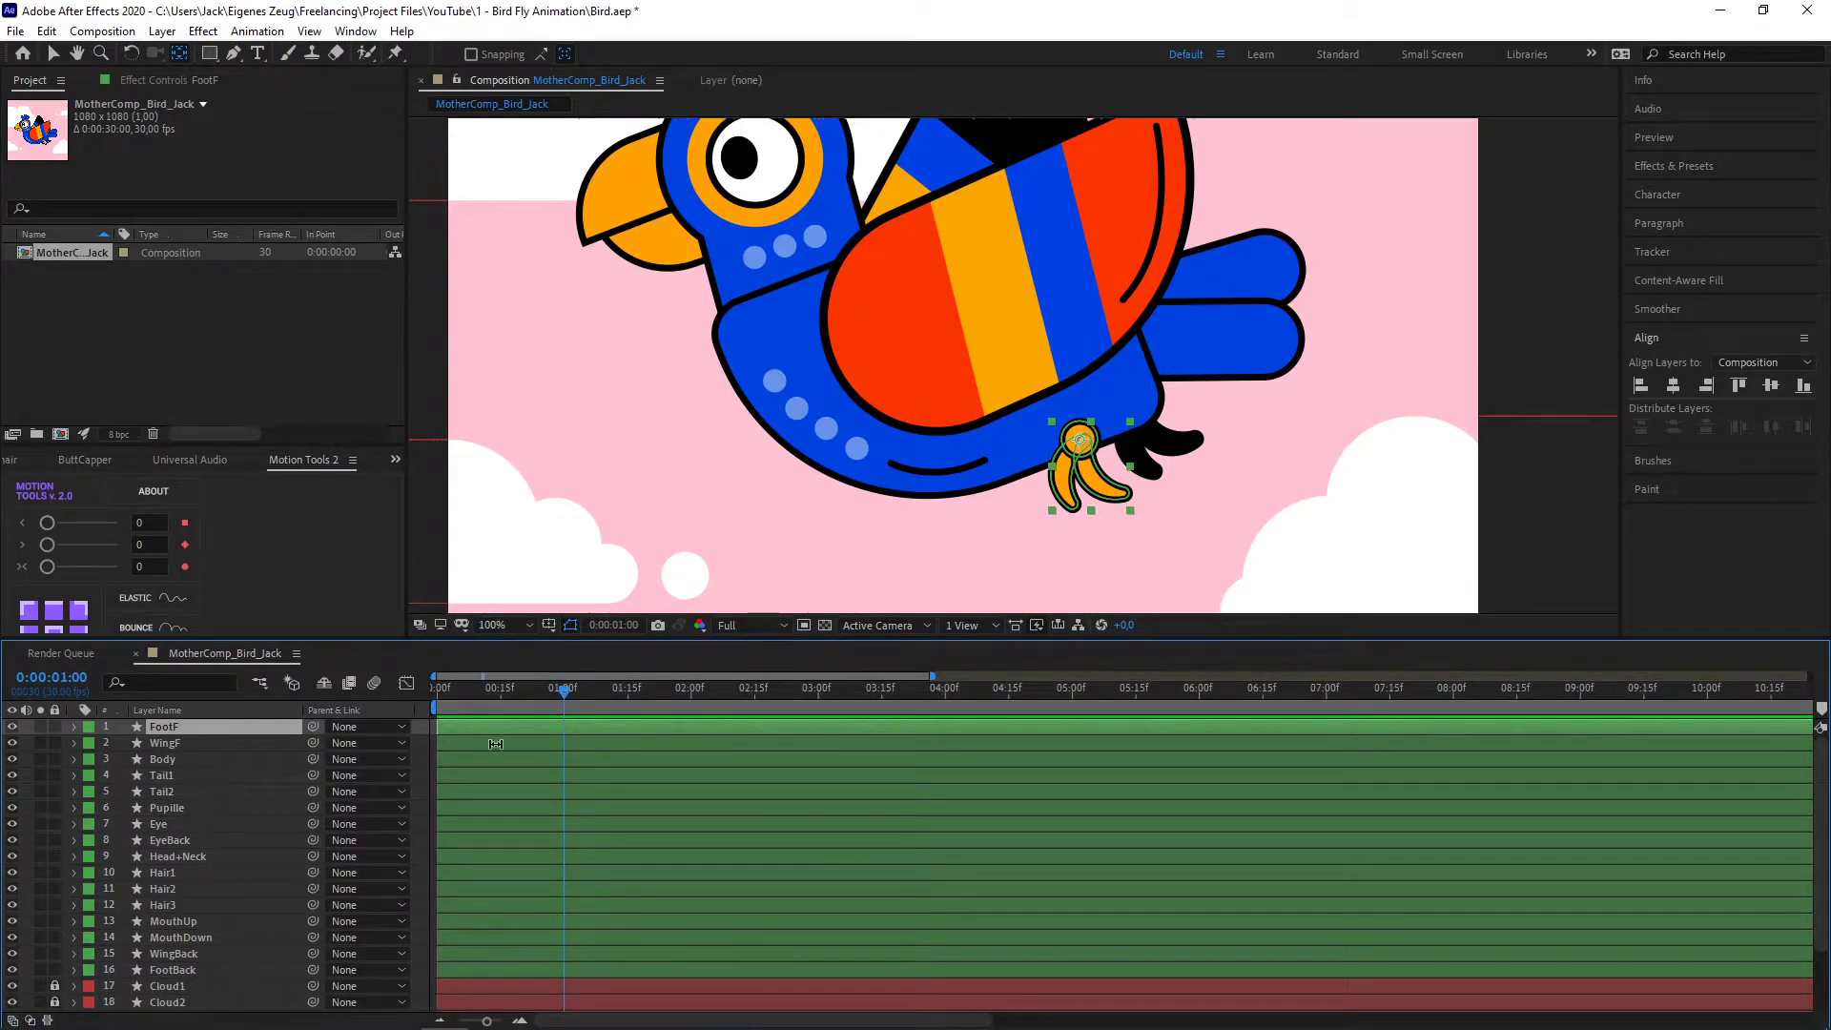
left_click(12, 1021)
left_click(30, 1021)
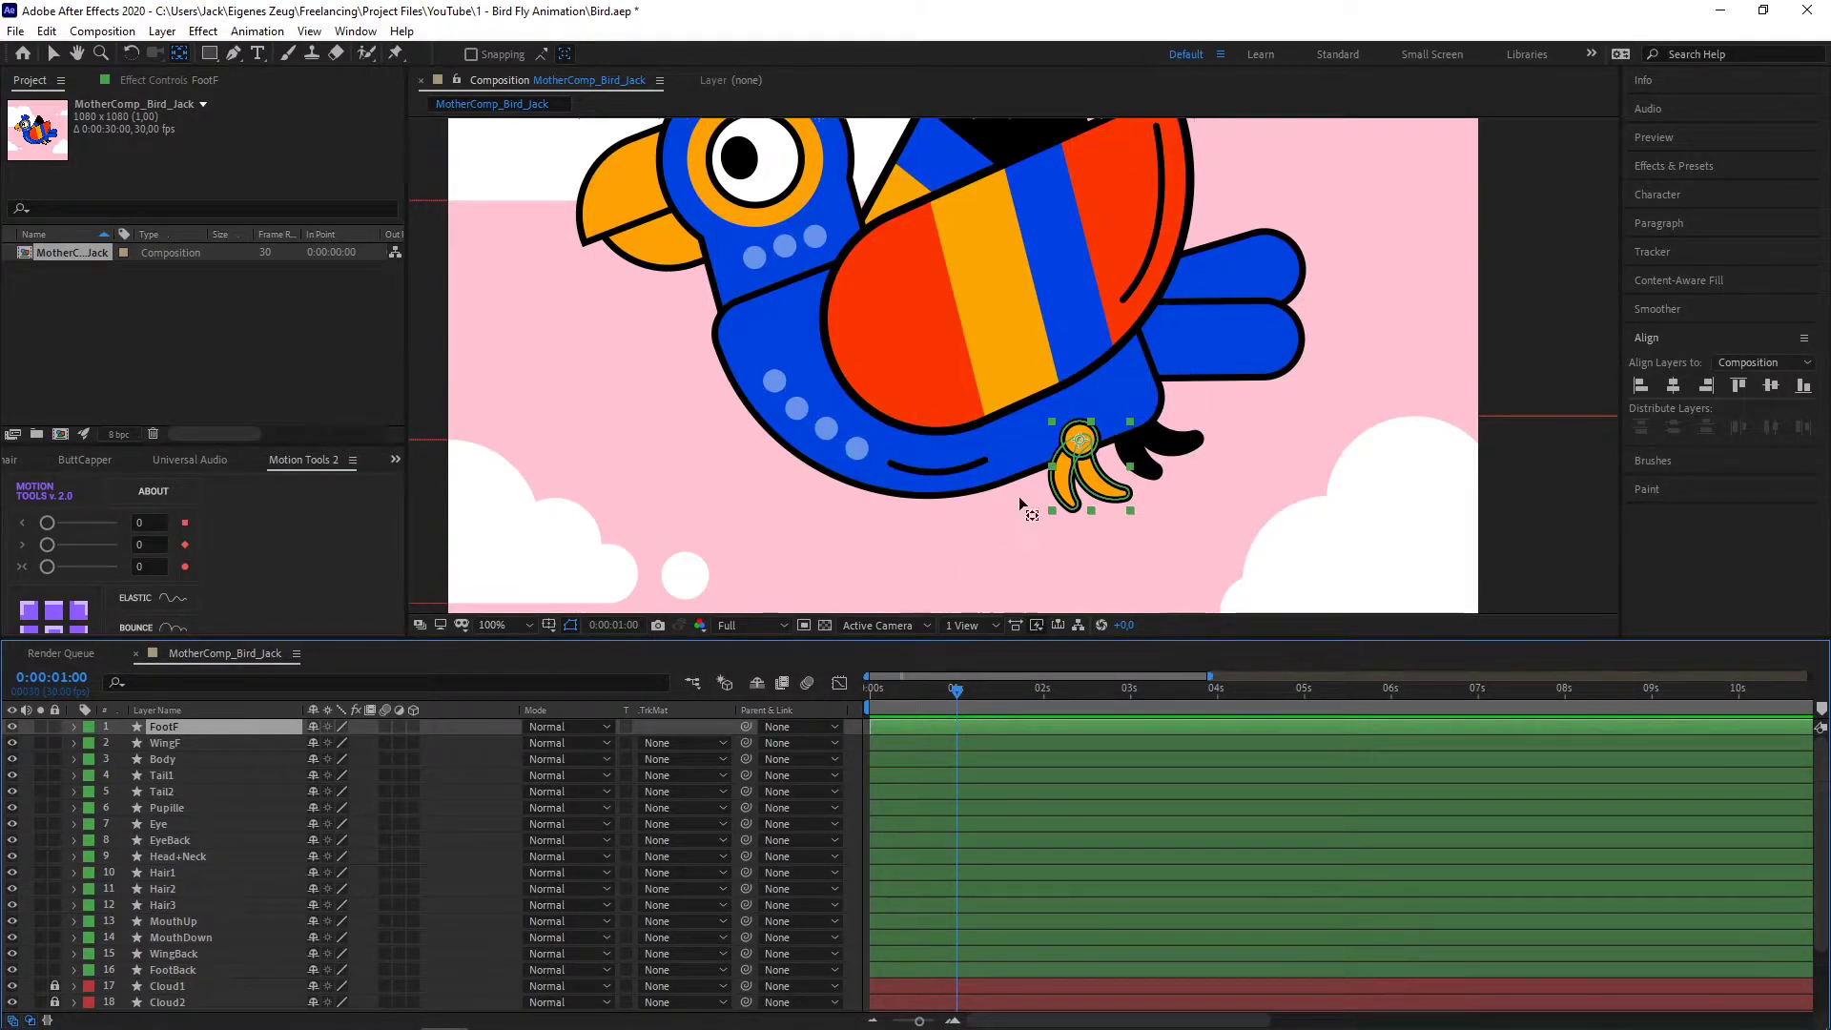
- Parent the FootF layer to the Body layer with the parent pick whip
left_click(181, 743)
left_click(176, 727)
left_click_drag(745, 727, 694, 731)
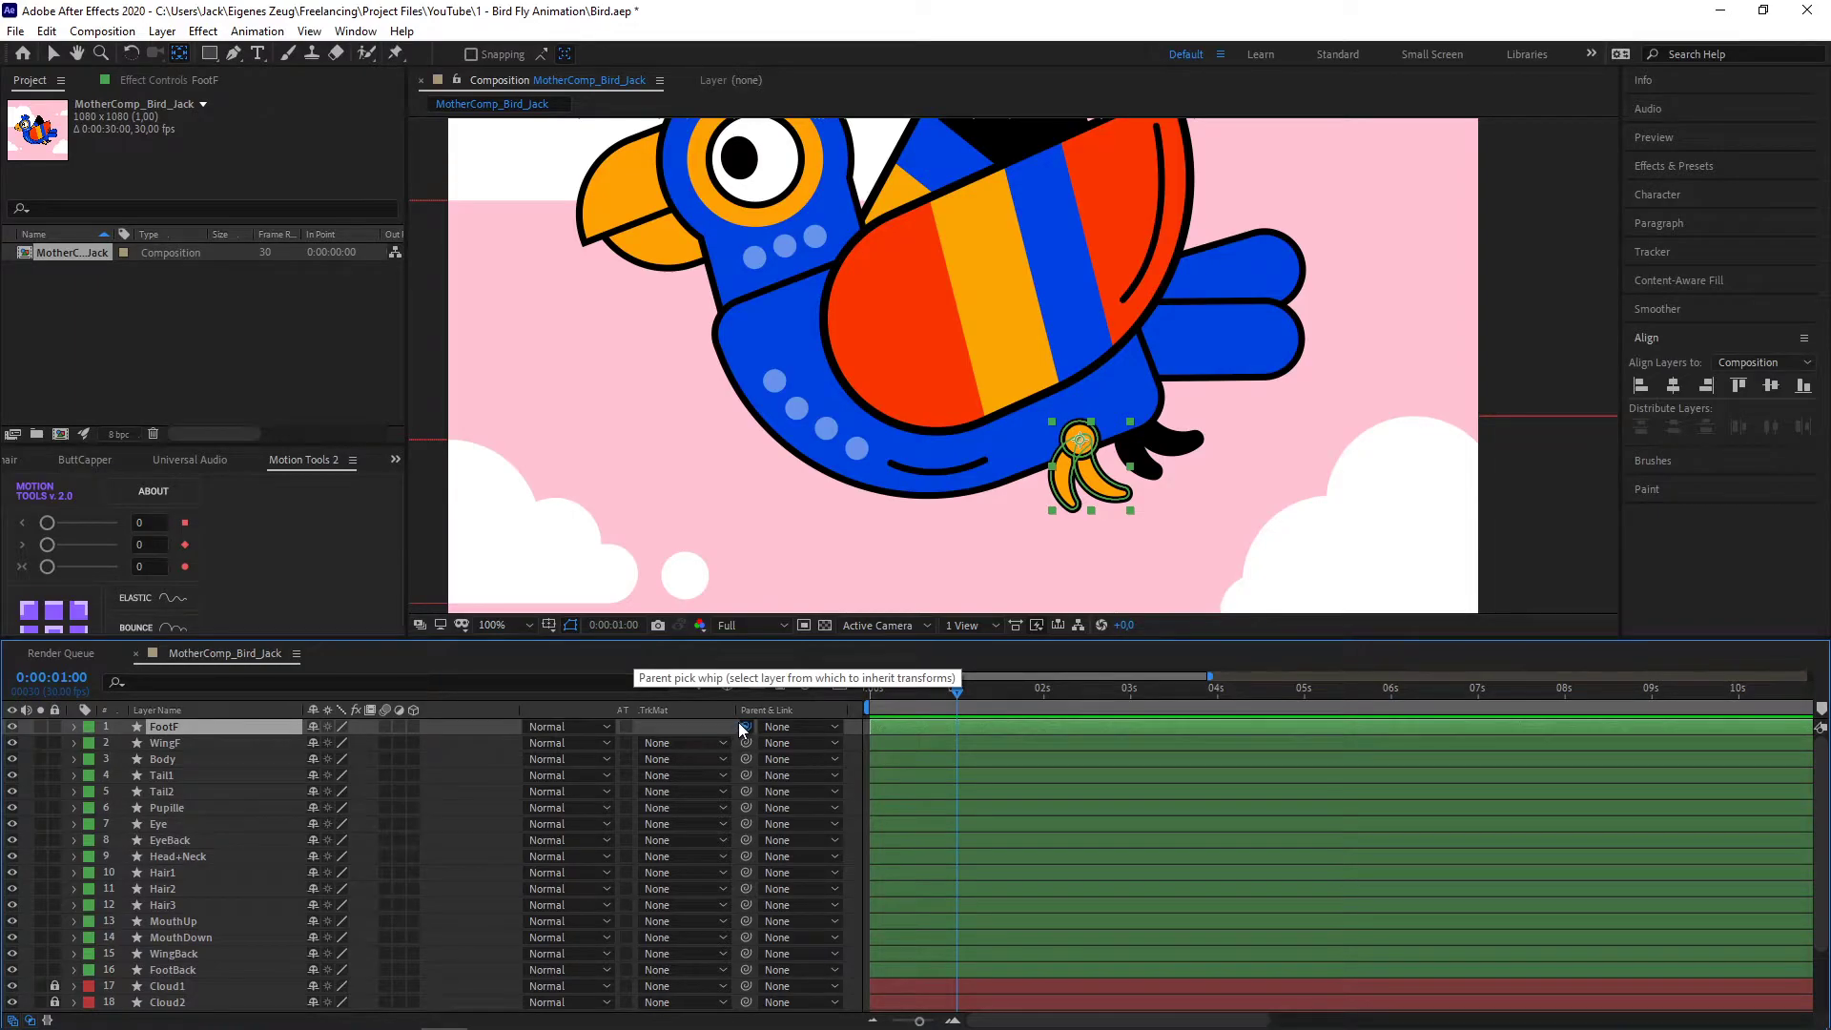
left_click_drag(489, 734, 215, 760)
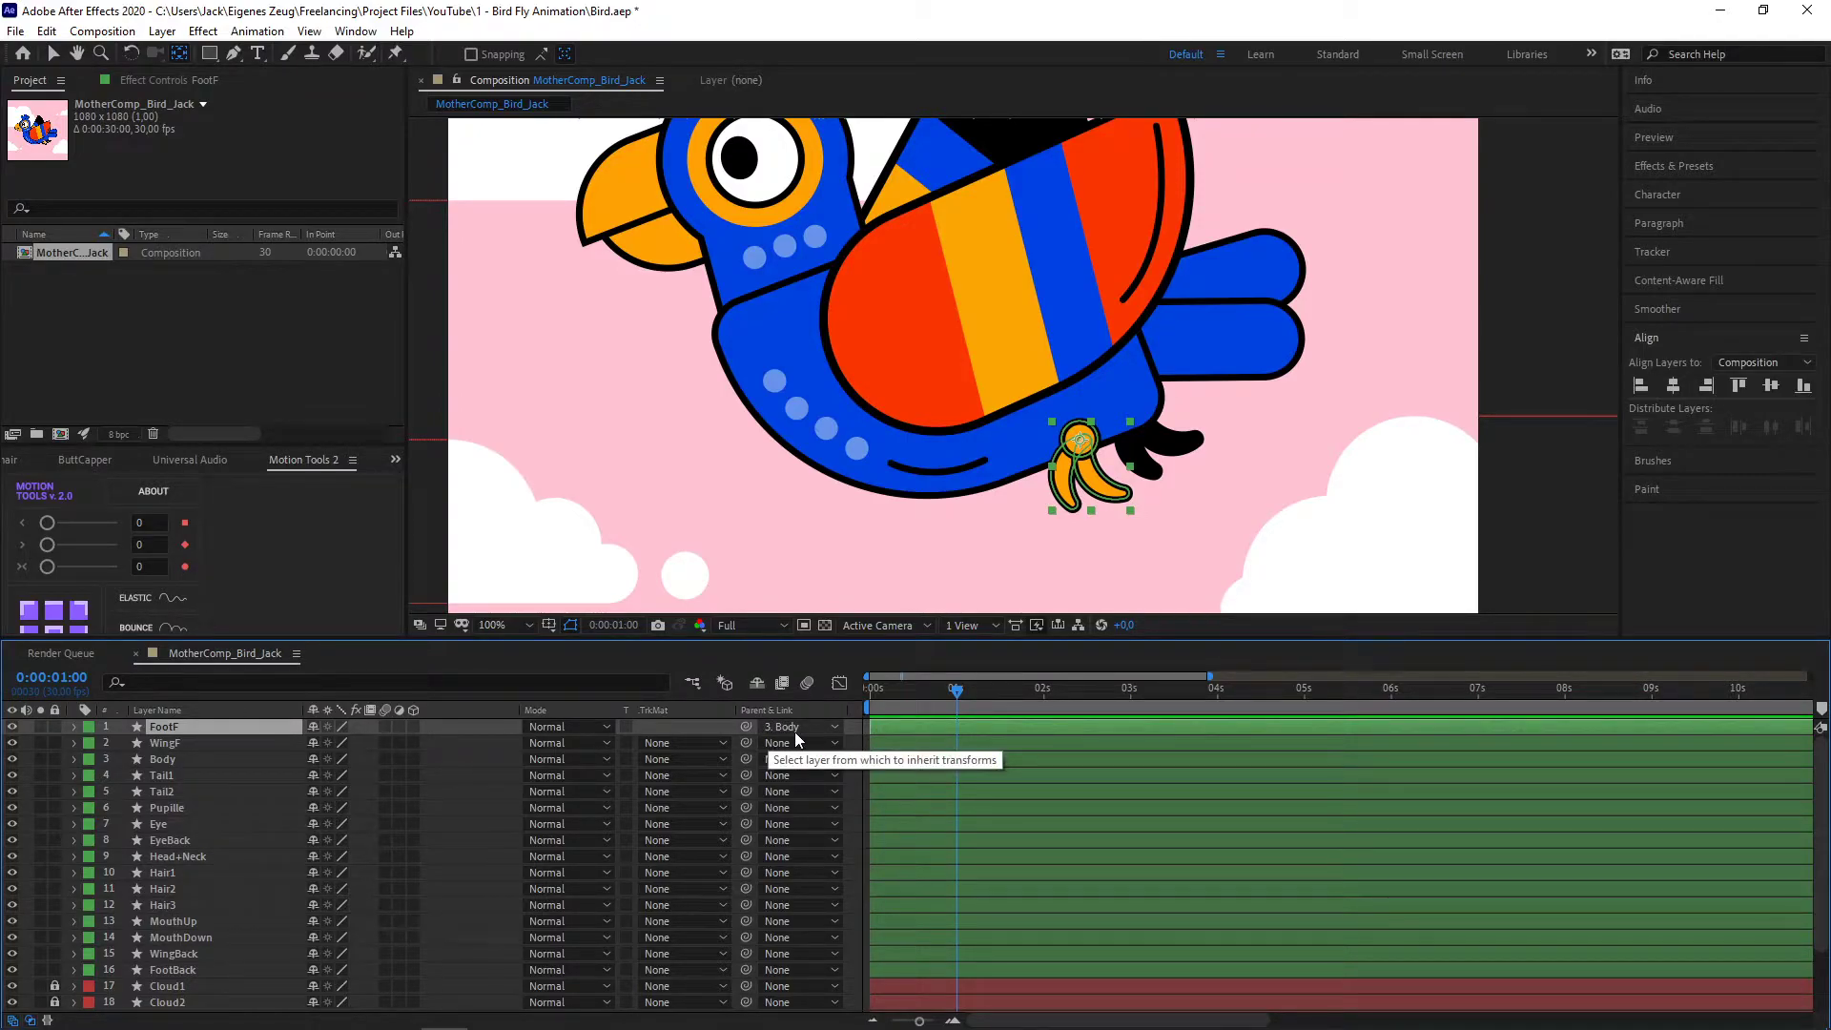
- Try moving the Body layer horizontally to an X position of about 824.7 to test the foot's link, and undo the move
left_click(189, 763)
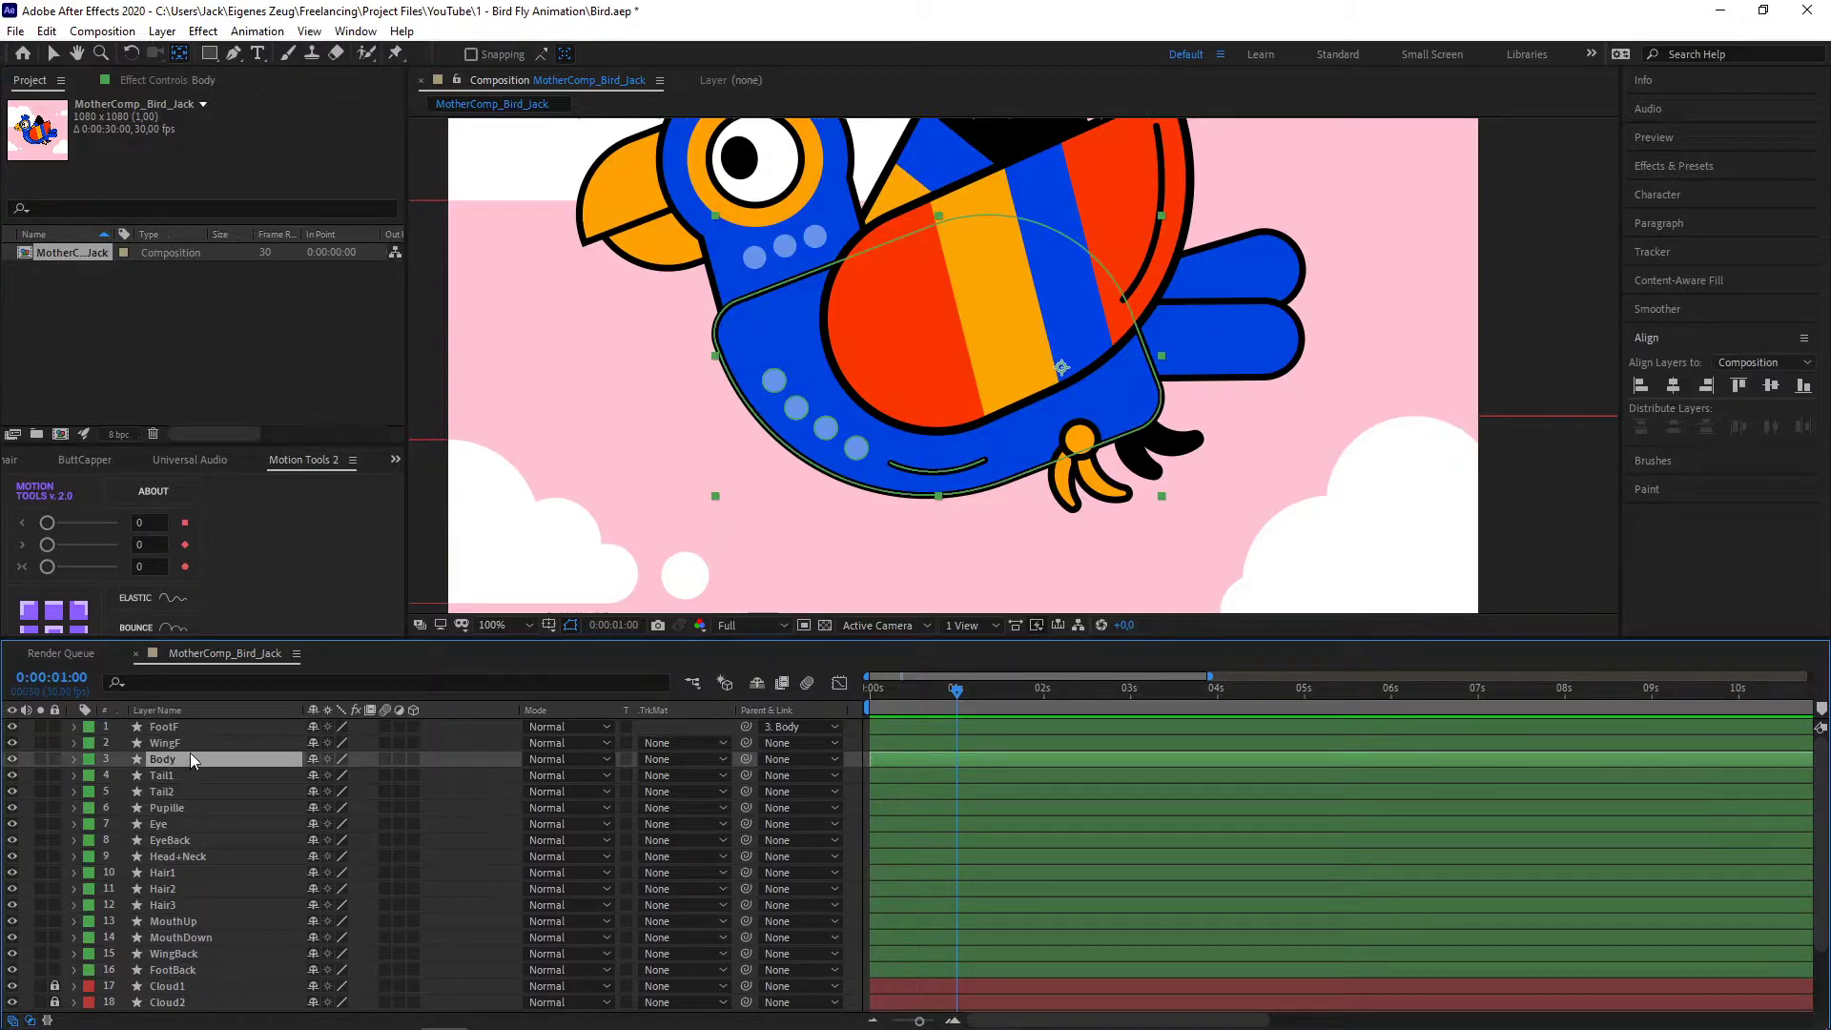
key("p")
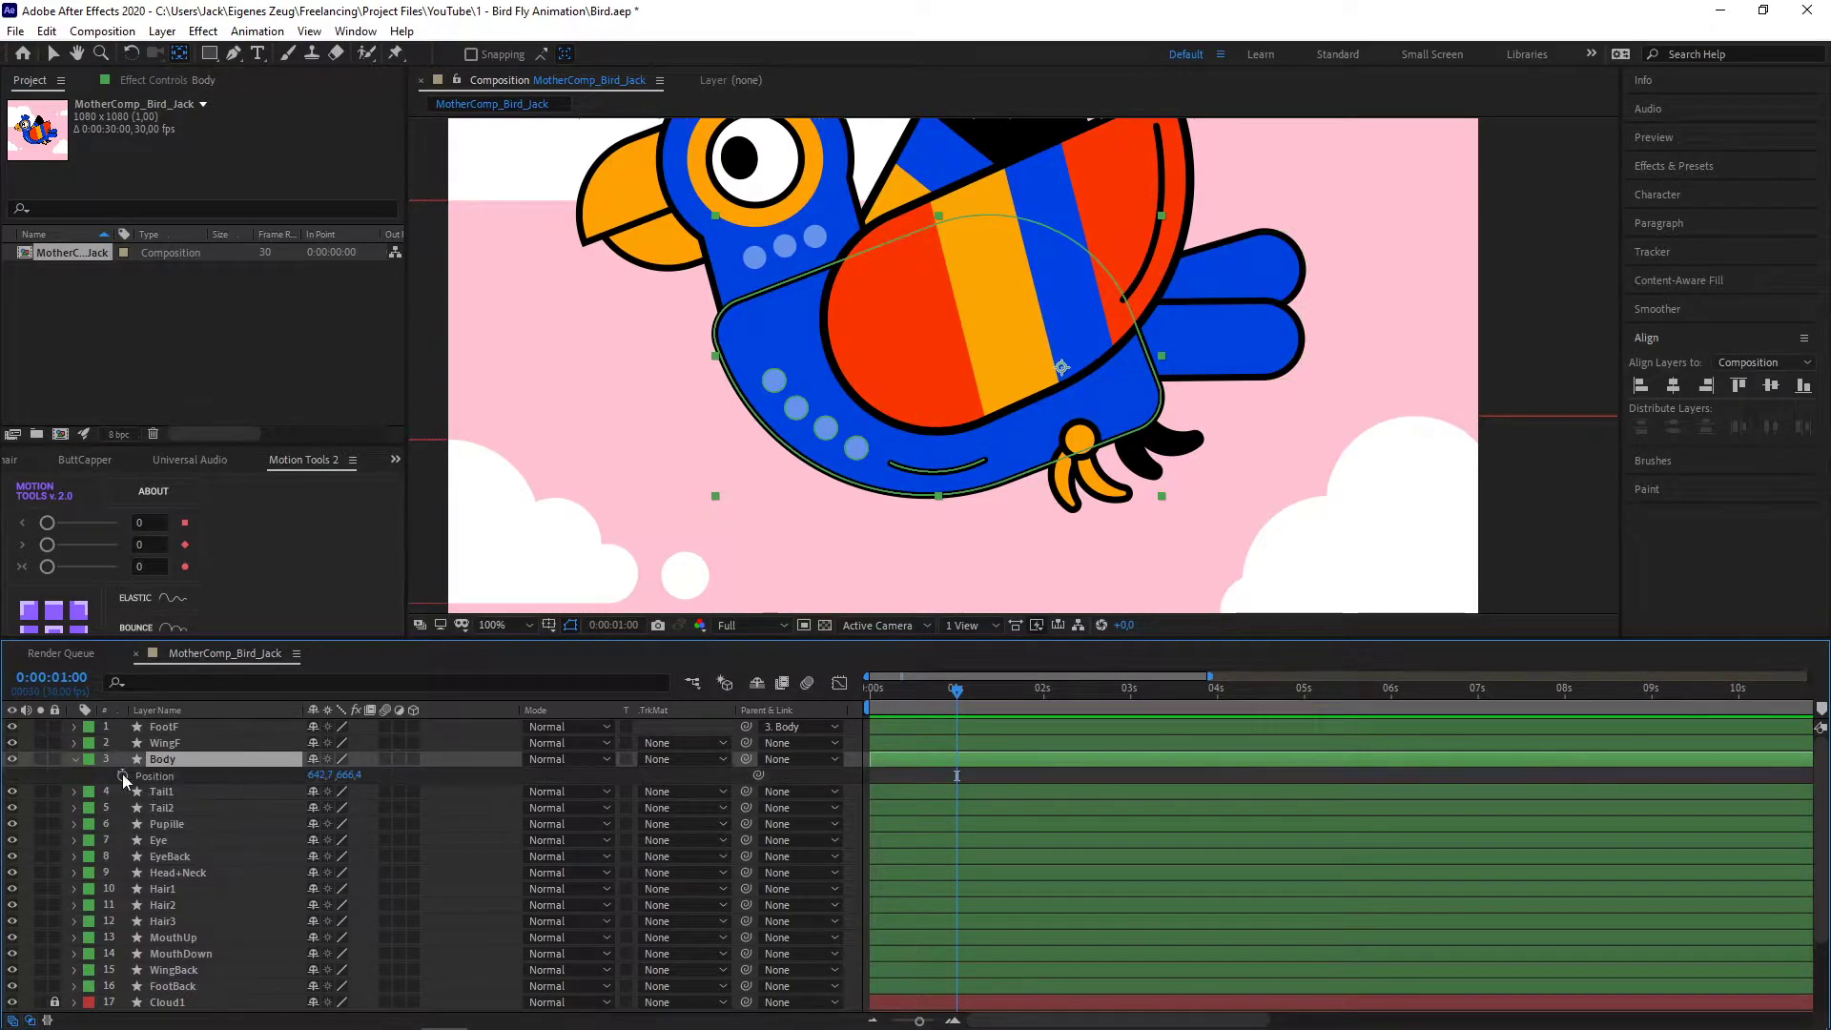
left_click_drag(322, 776, 250, 773)
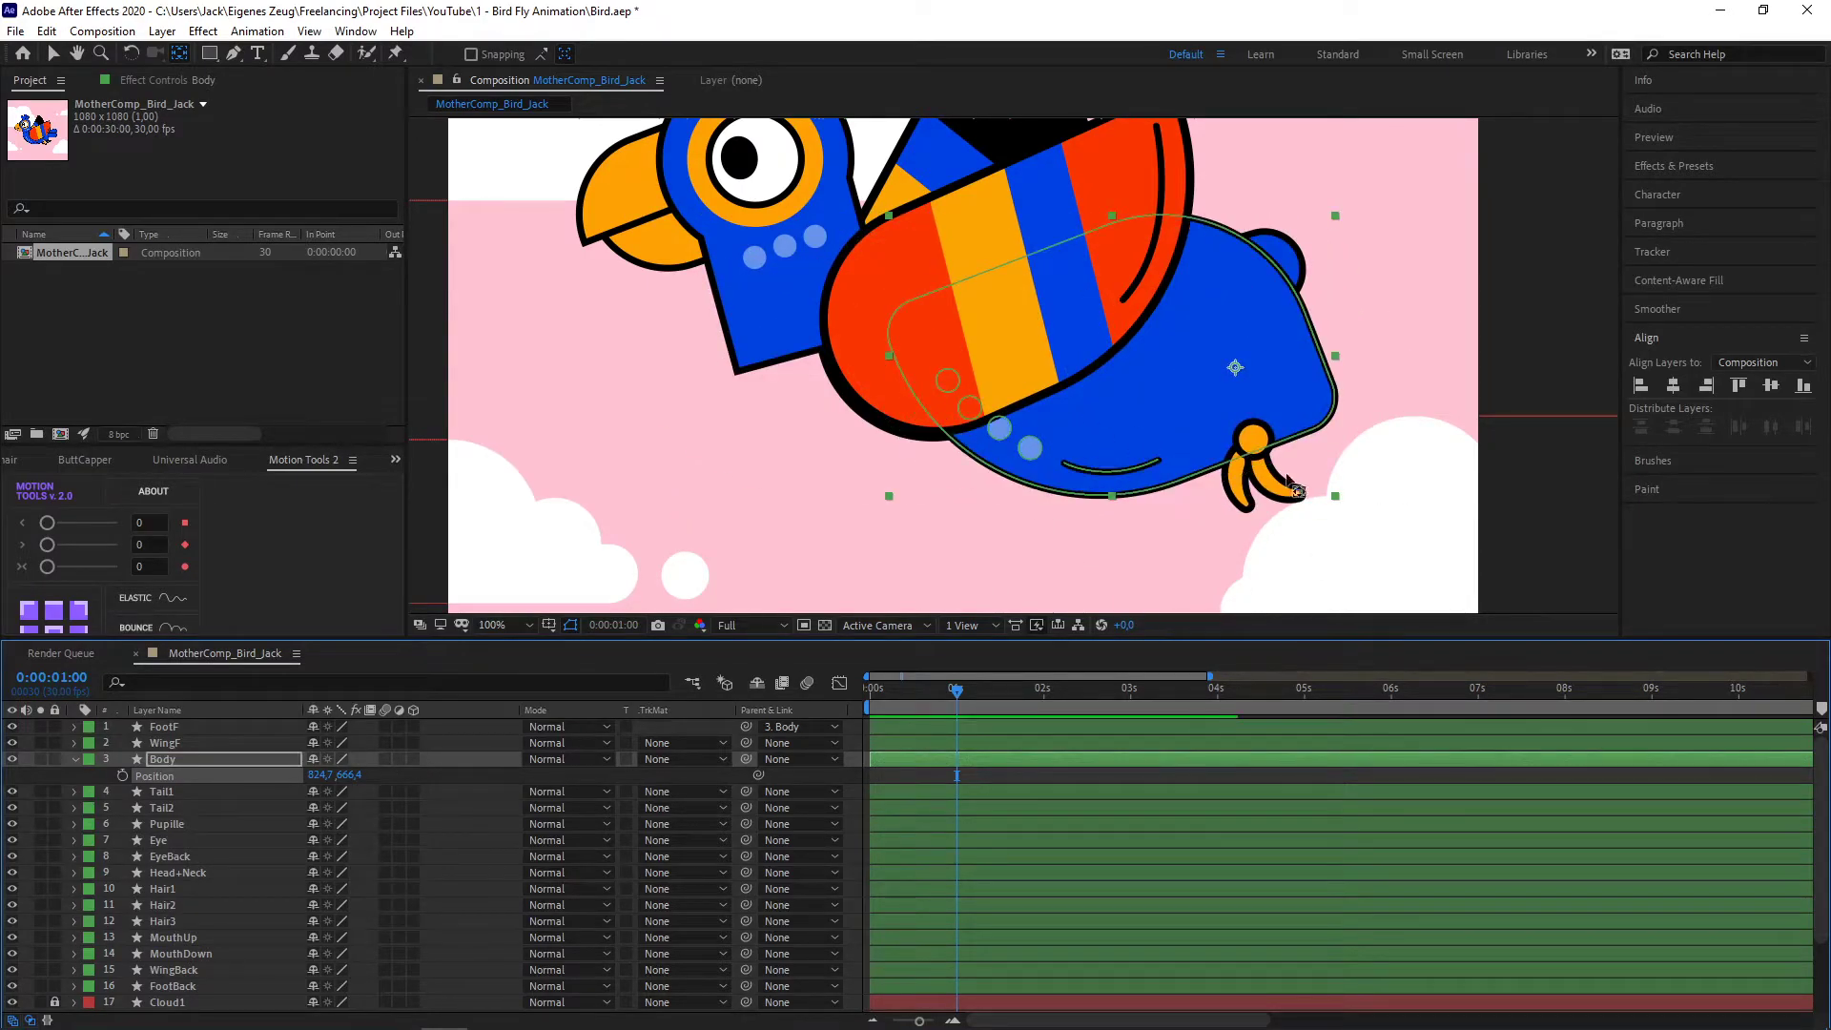
key("ctrl+z")
key("ctrl+z")
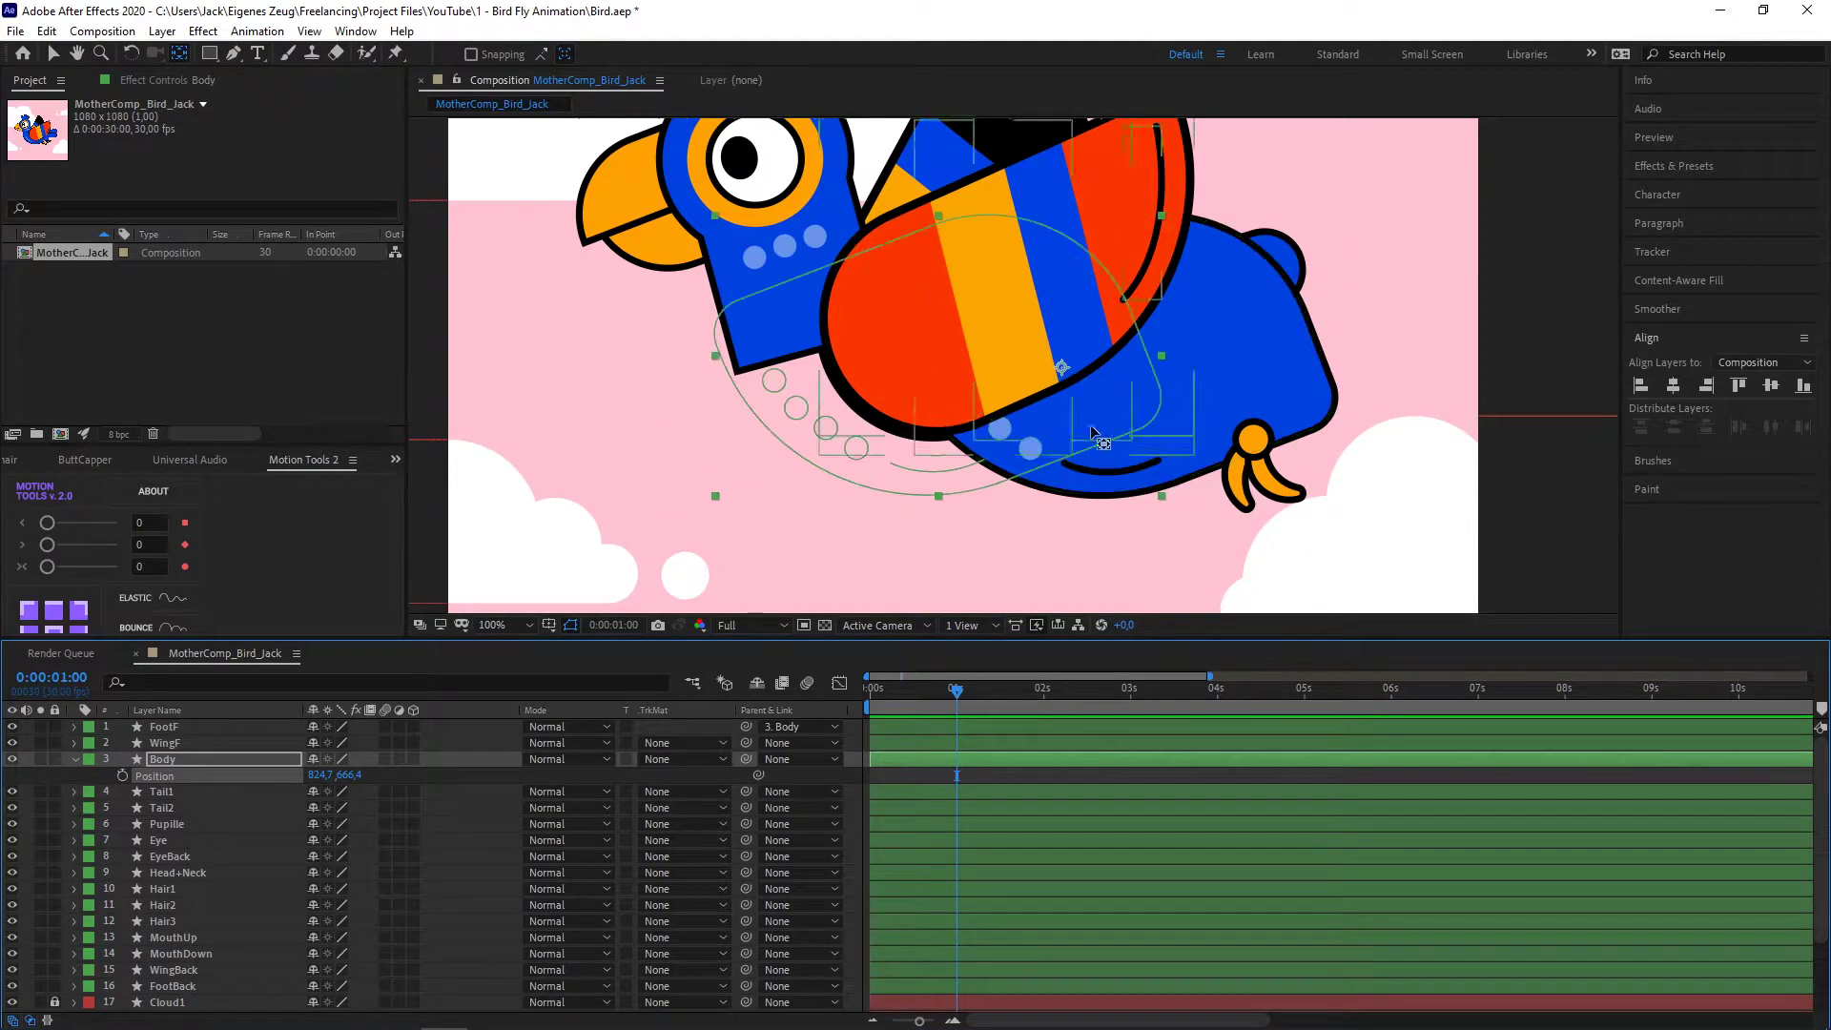
key("p")
- Parent the WingF layer to the Body layer
left_click(531, 626)
left_click(520, 667)
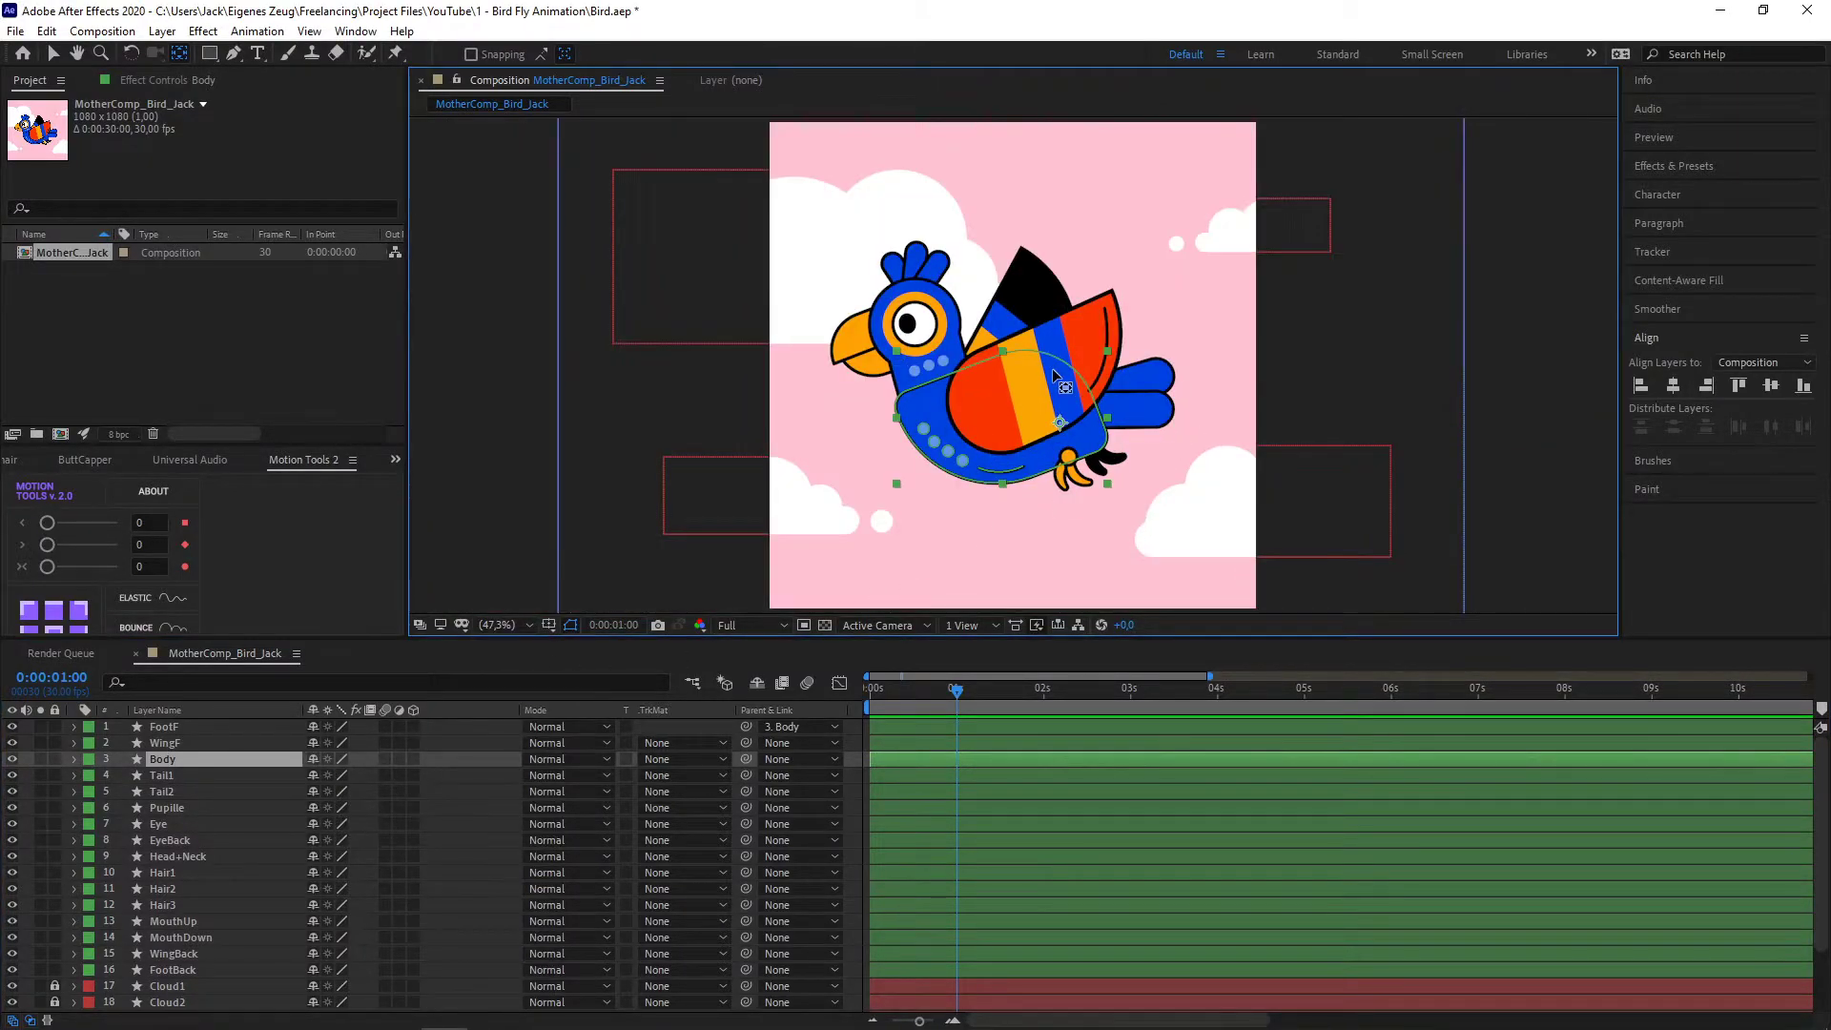
scroll(1052, 372, "up", 3)
scroll(1051, 368, "down", 2)
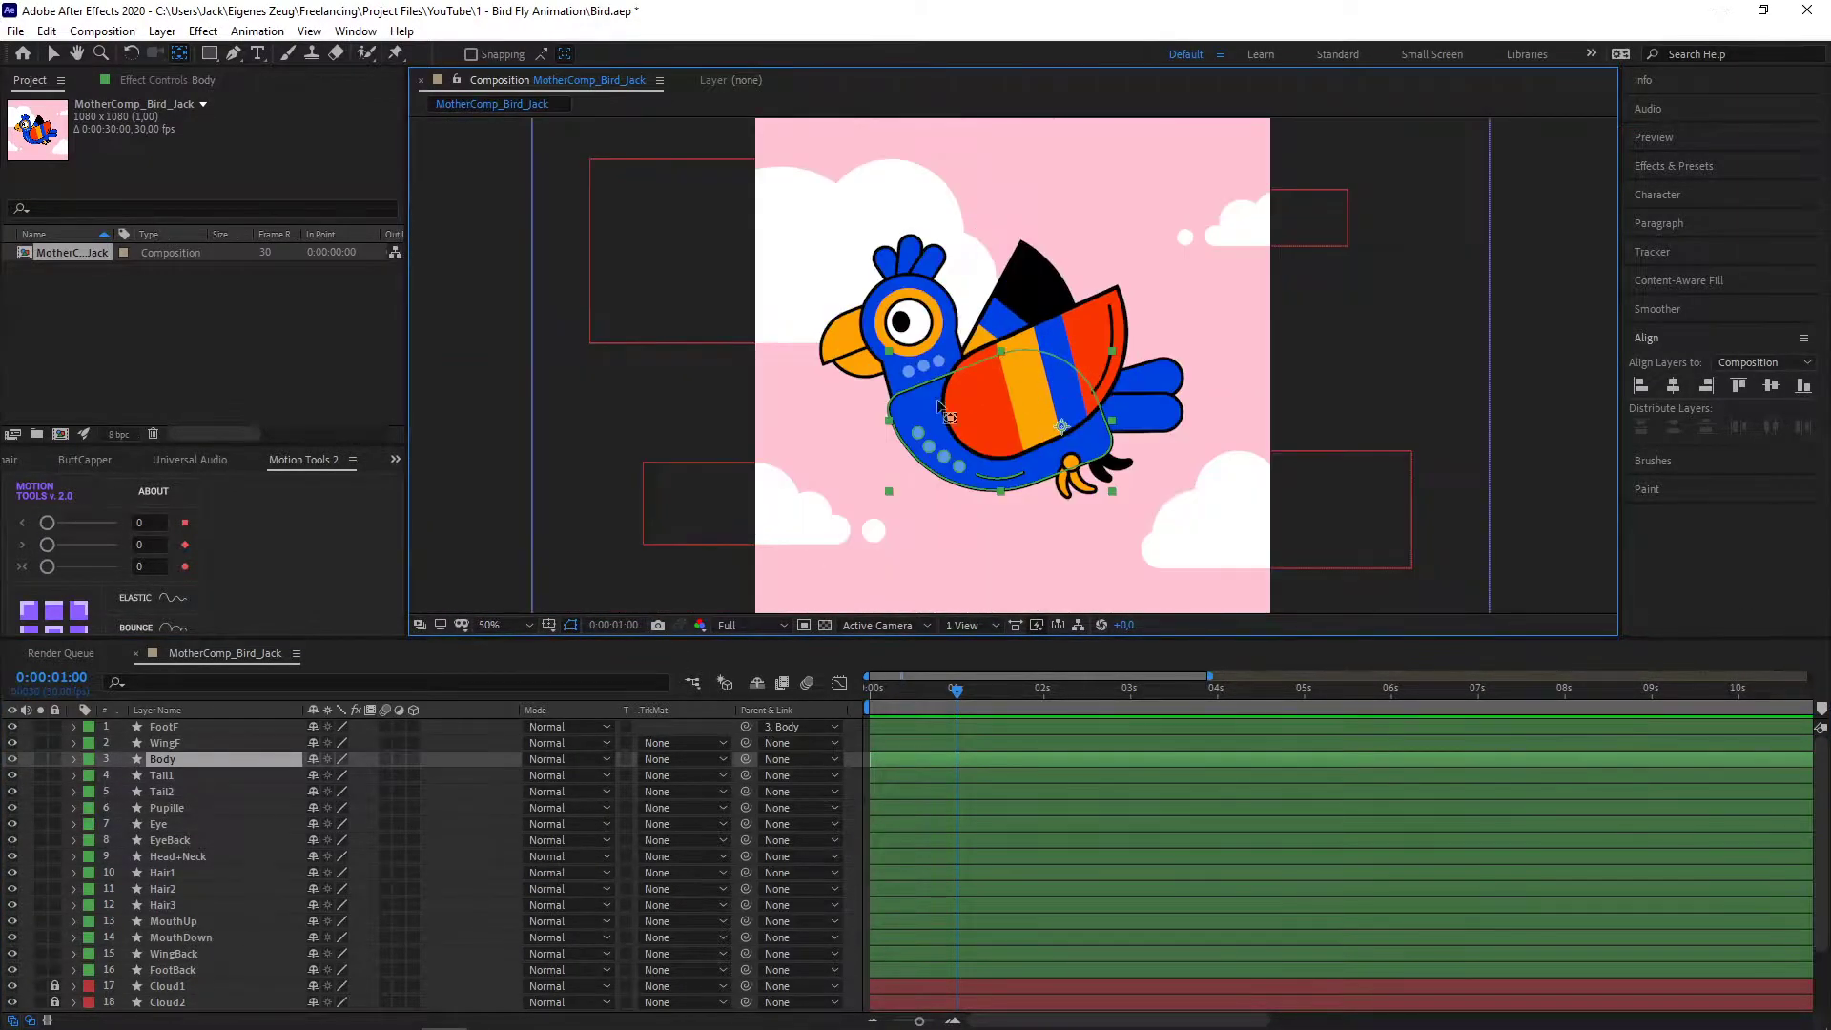
left_click(170, 742)
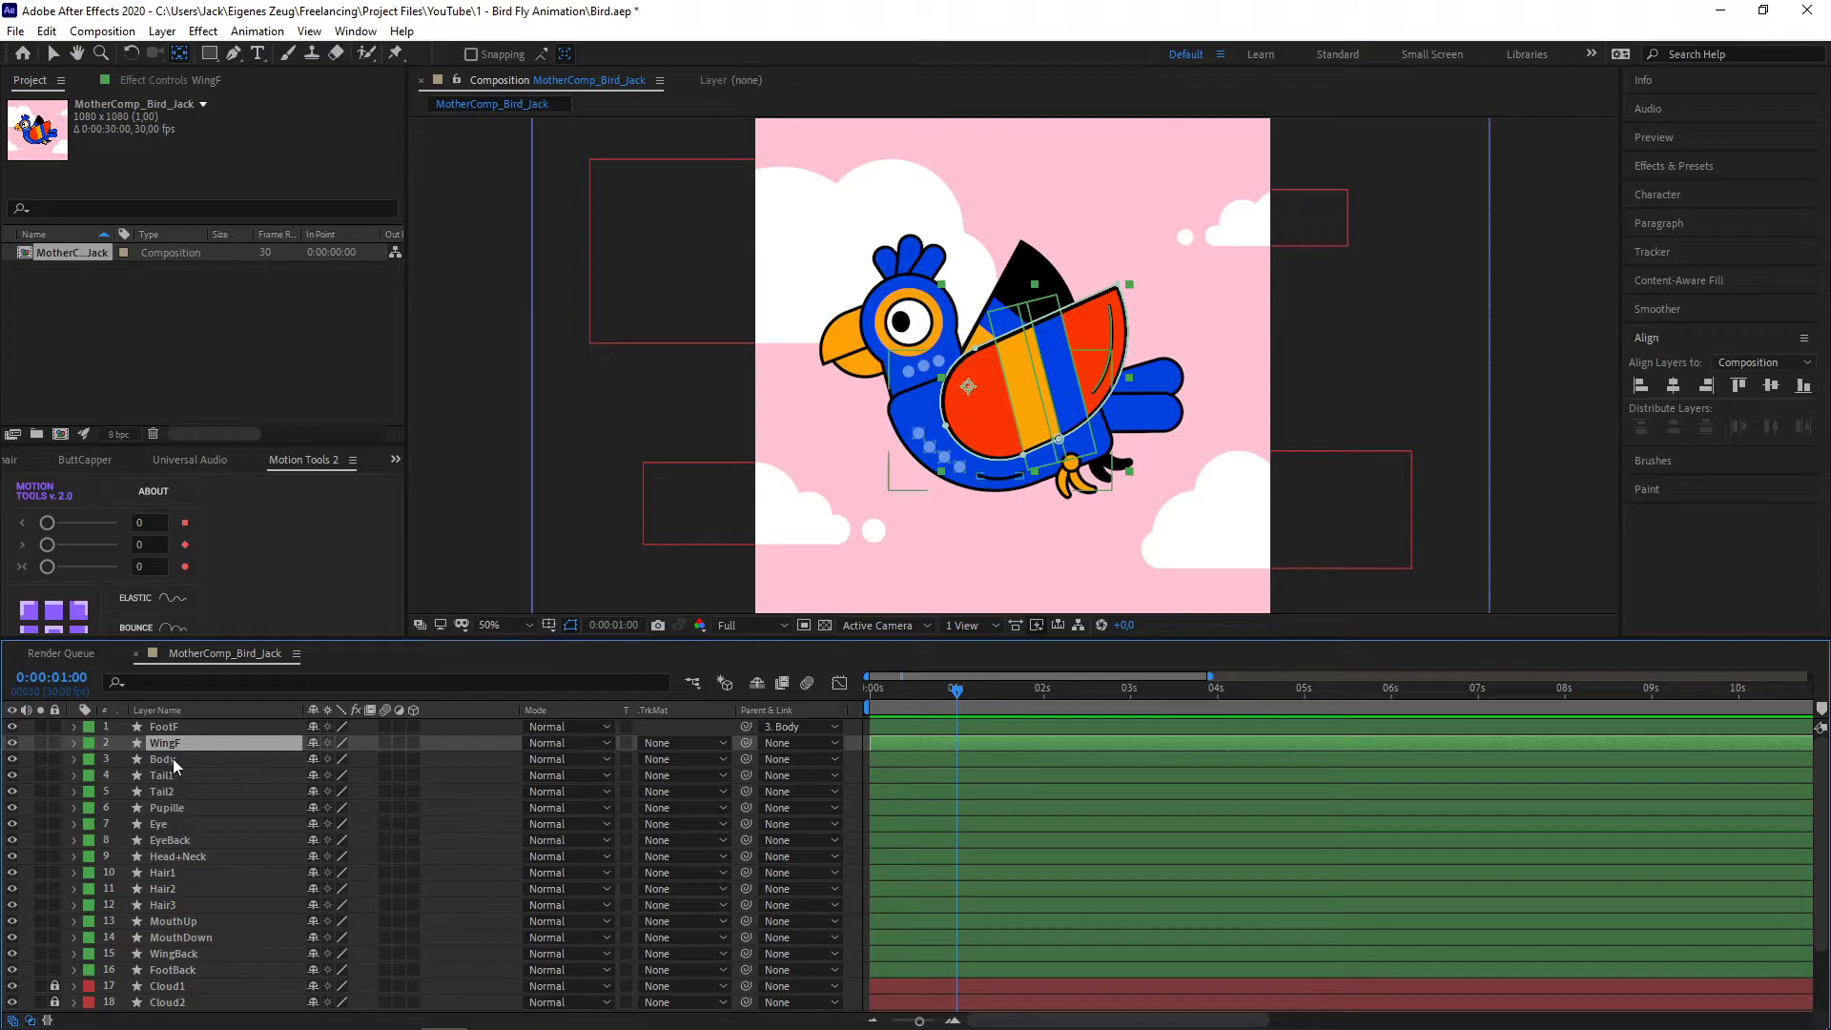
left_click_drag(746, 743, 241, 758)
left_click(225, 758)
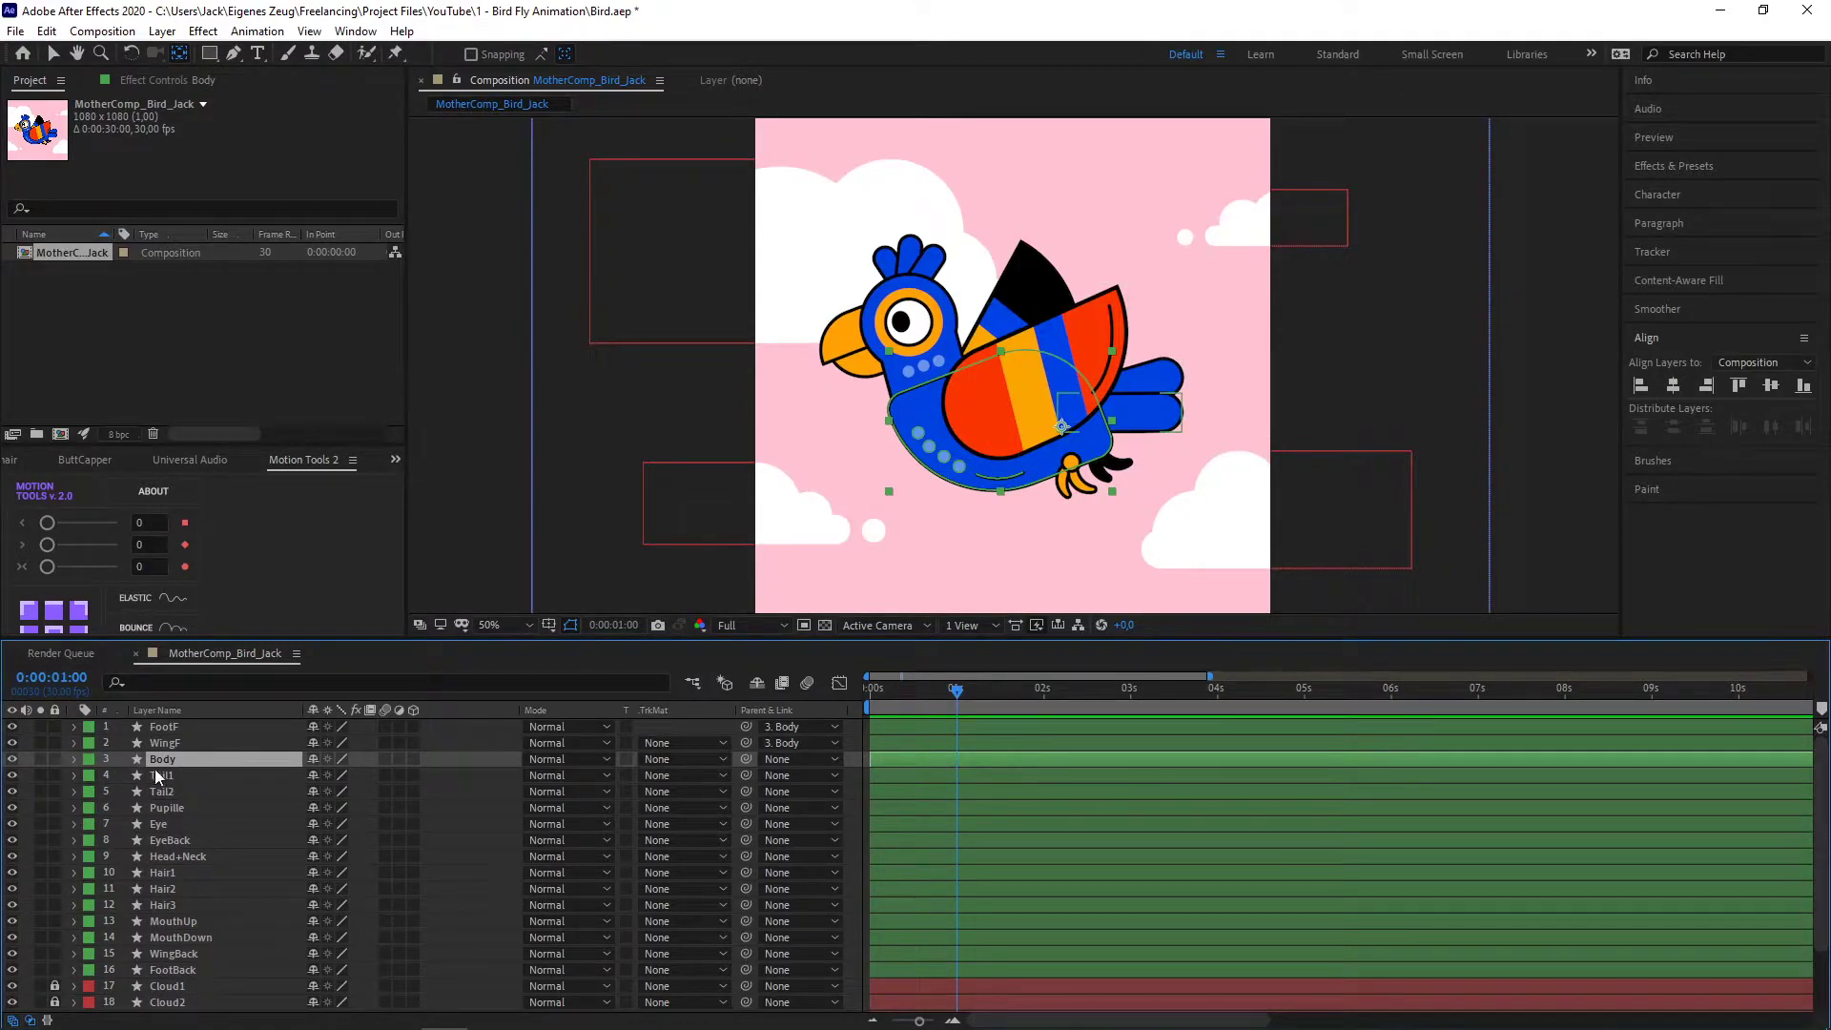
- Try out range selections in the layer stack, covering Tail1 through Tail2 and Tail1 through Hair3
left_click(209, 776)
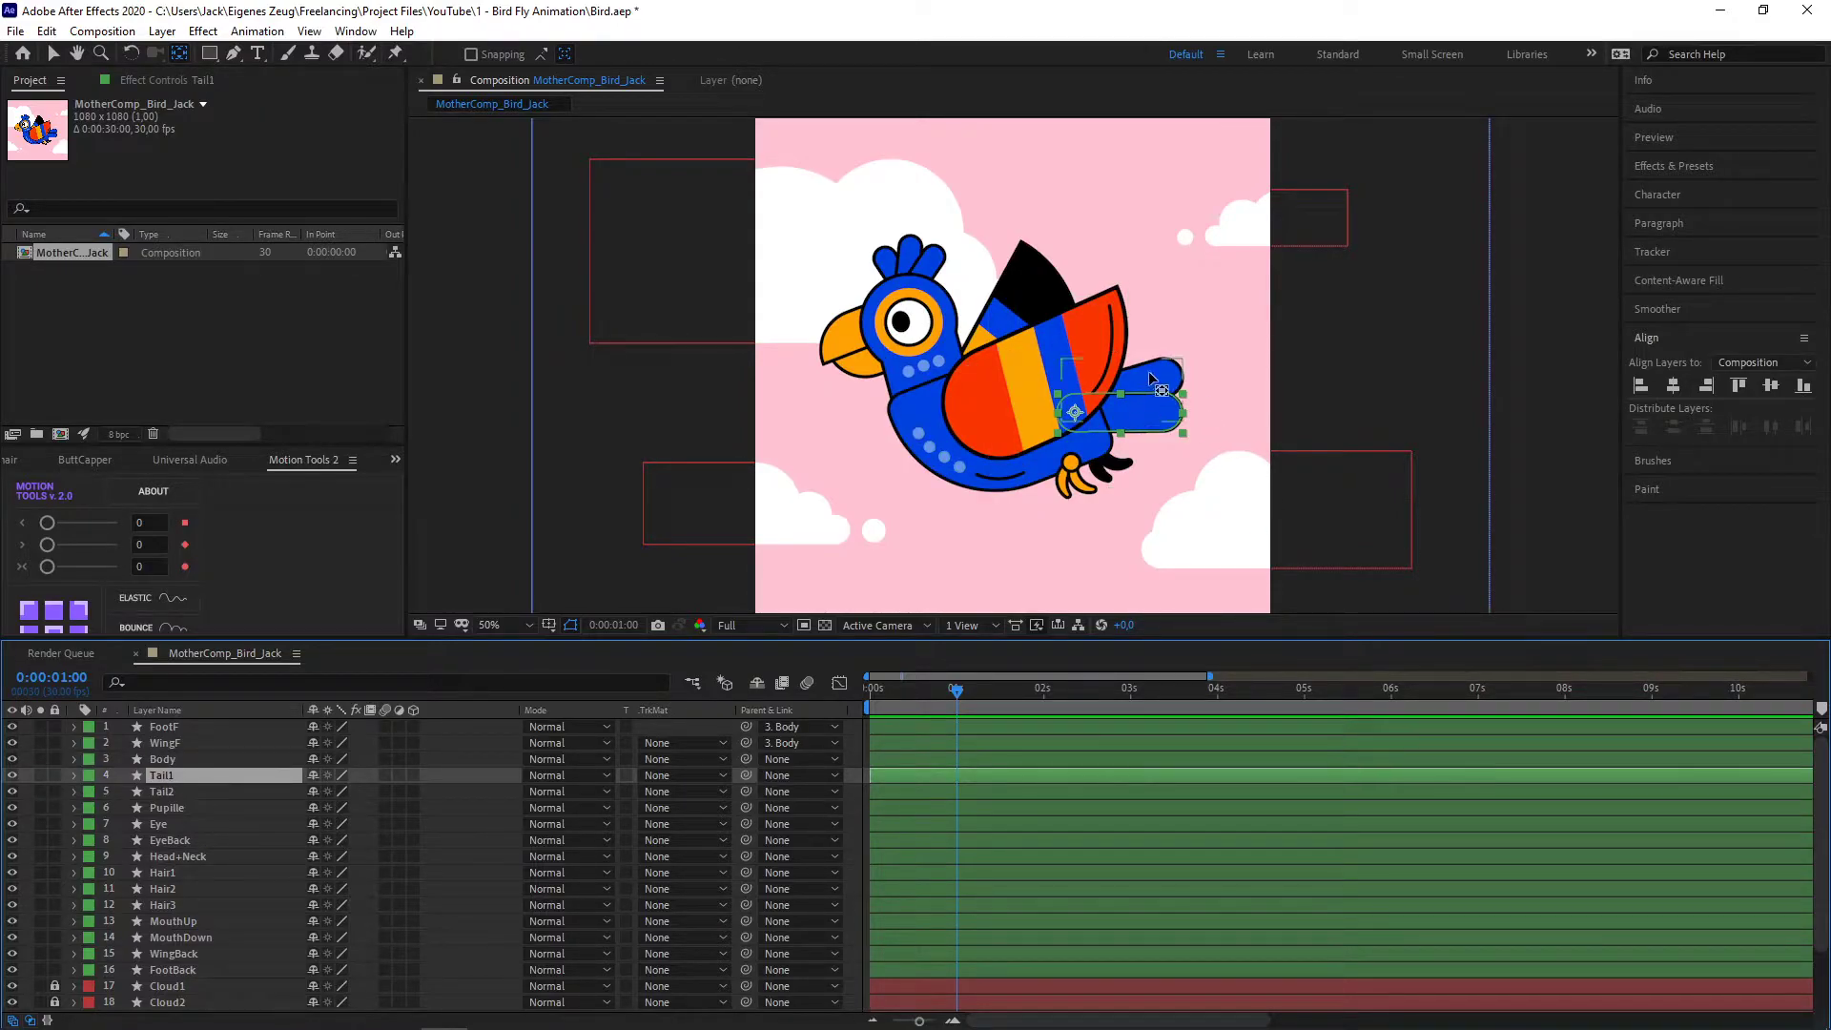
left_click(197, 787)
left_click(214, 772)
left_click(200, 791, "shift")
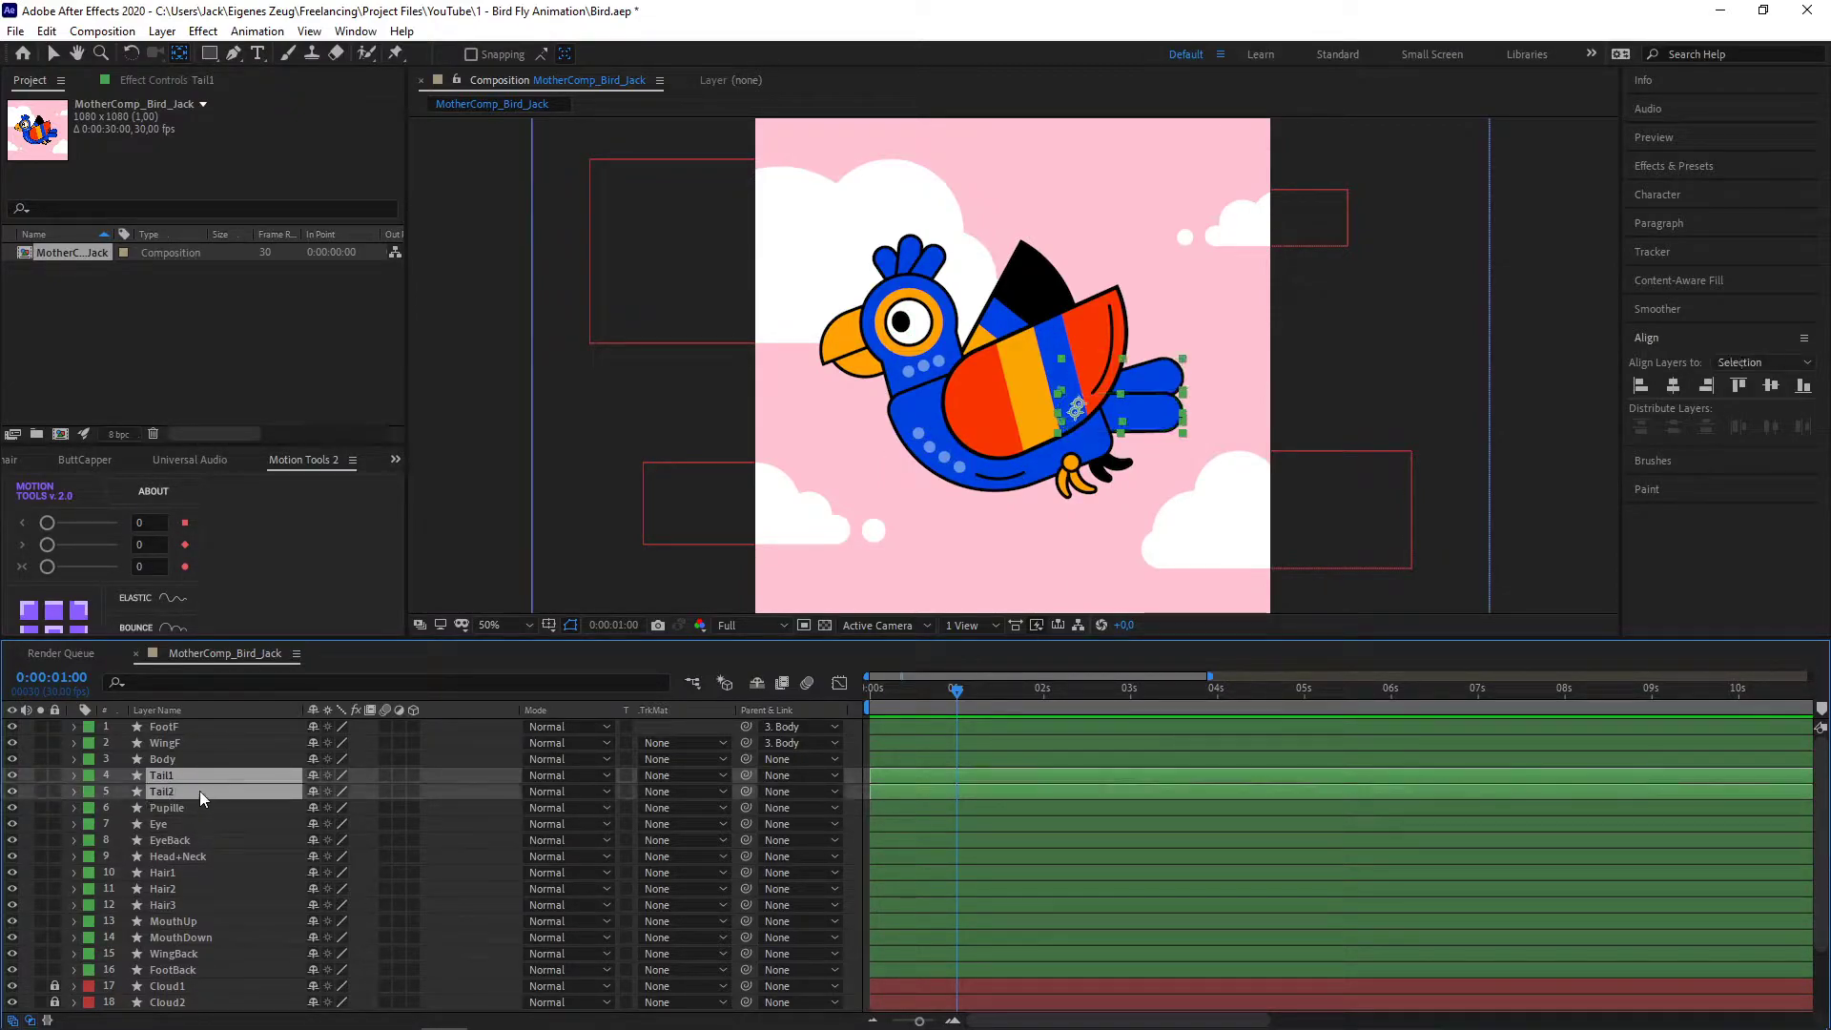
left_click(166, 906, "shift")
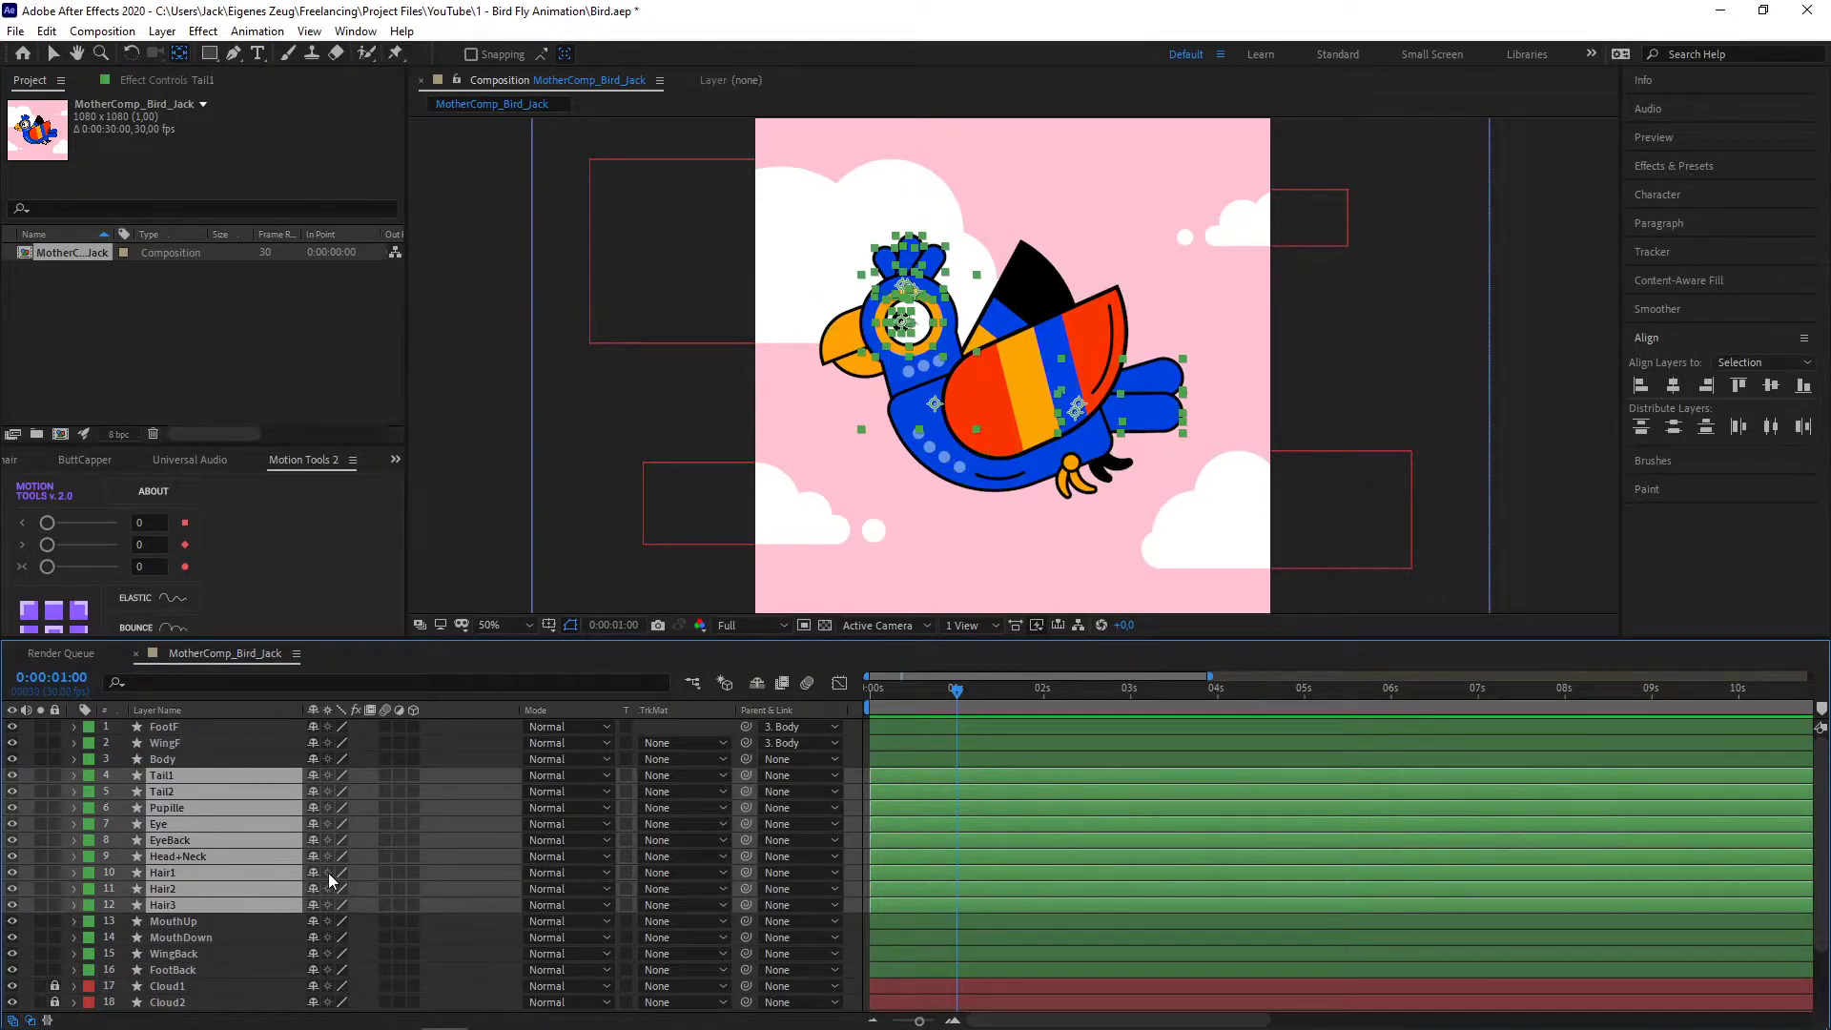
left_click(172, 791, "shift")
left_click(185, 780)
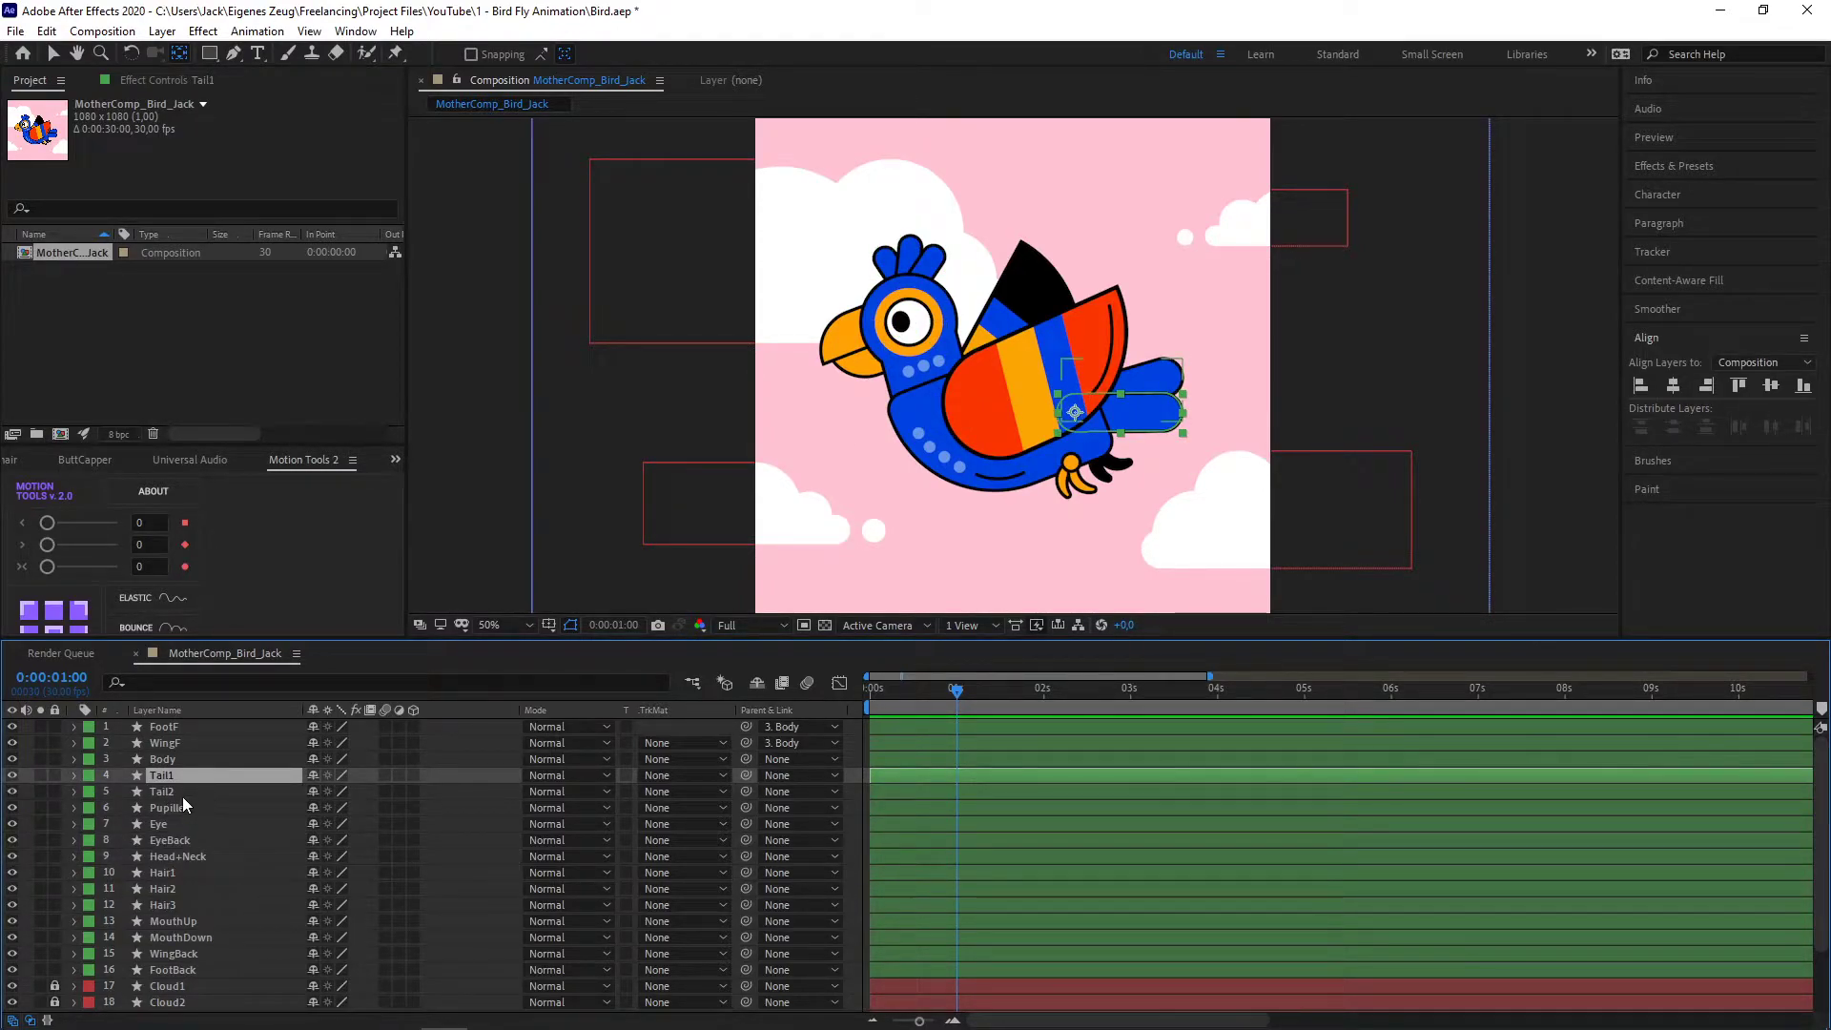
left_click(181, 797, "shift")
left_click(183, 807)
- Parent both the Tail1 and Tail2 layers to the Body layer at once
left_click(182, 780)
left_click(180, 793, "shift")
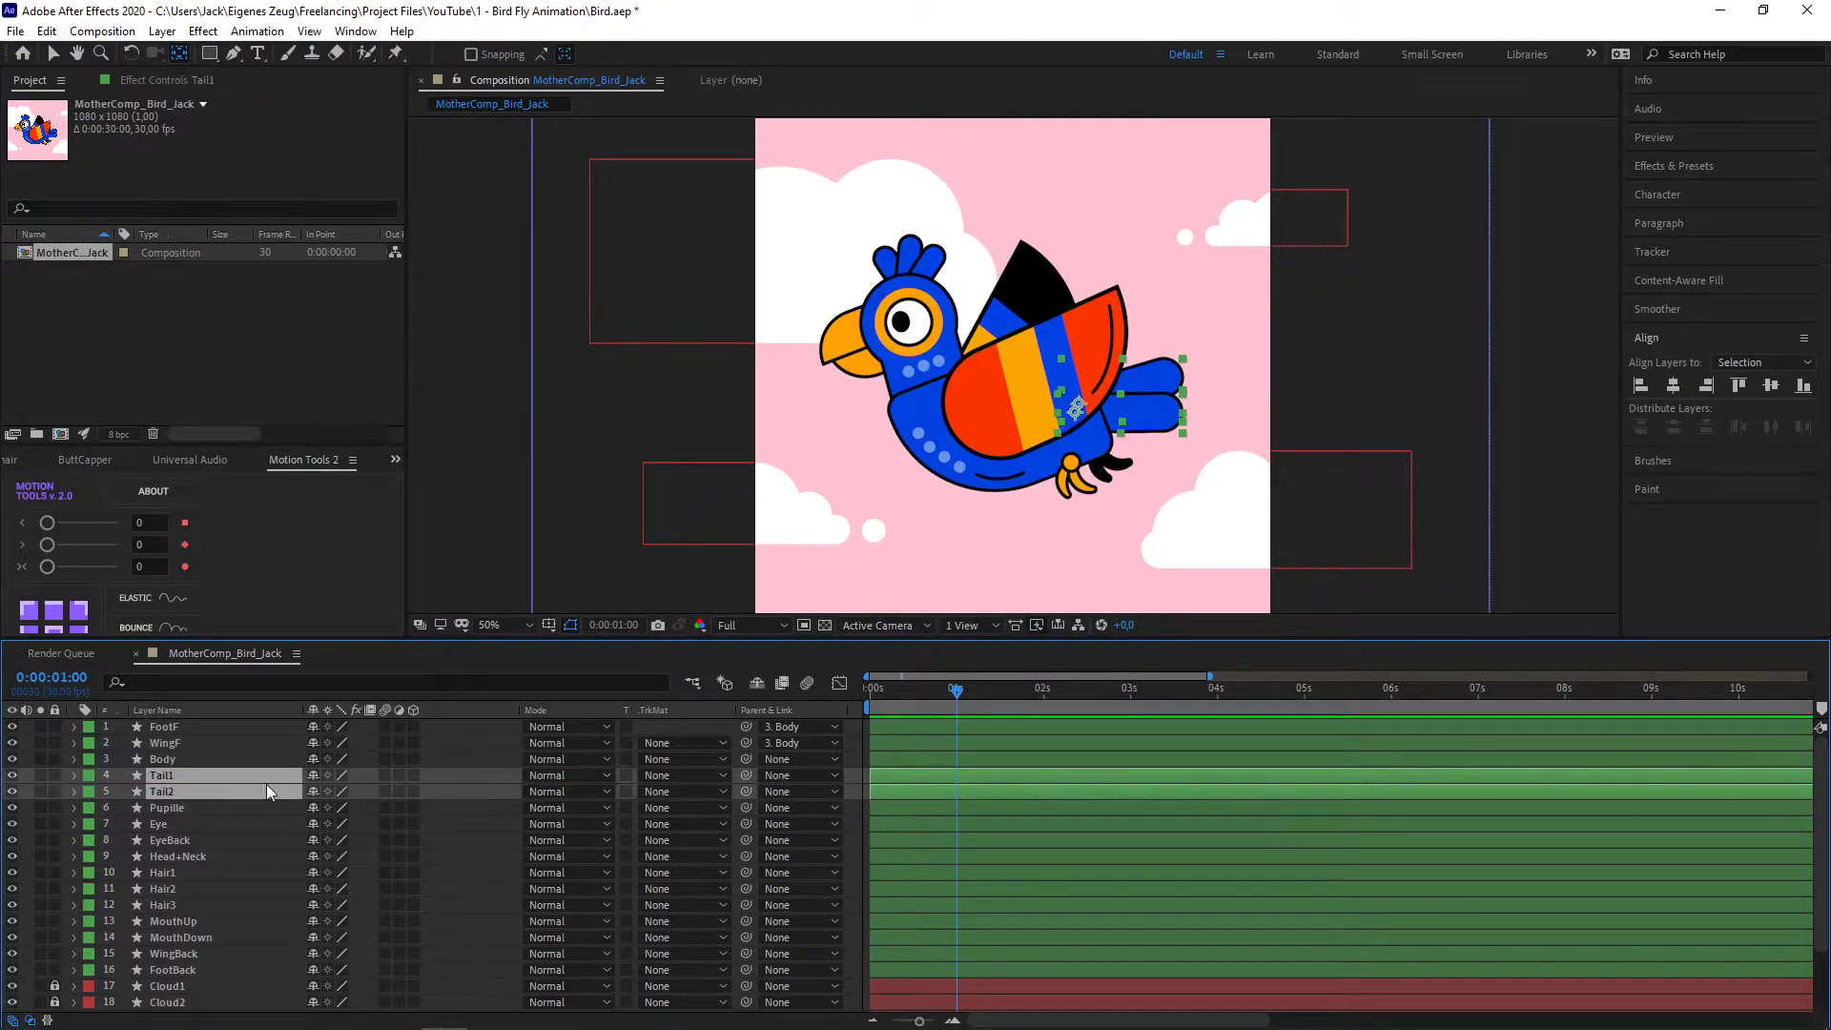
left_click_drag(740, 770, 193, 759)
left_click(168, 759)
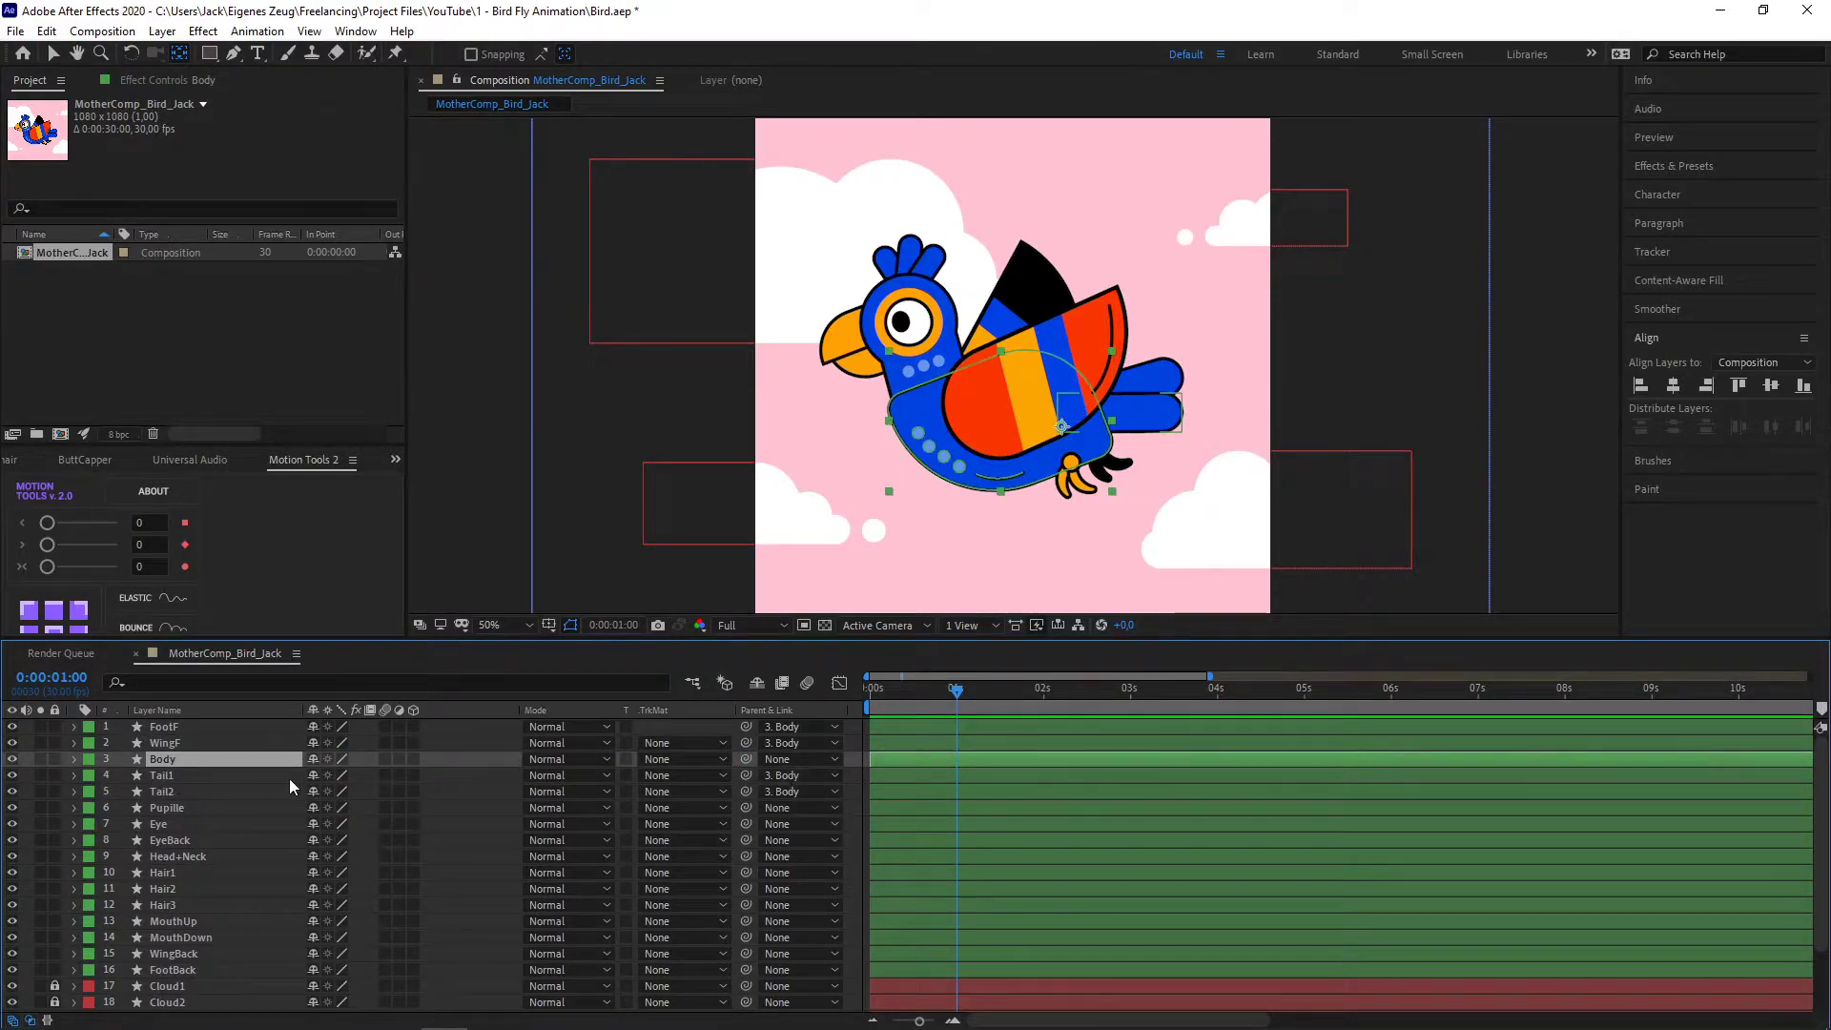
- Parent the Pupille layer to the Eye layer
left_click(202, 807)
scroll(914, 318, "up", 2)
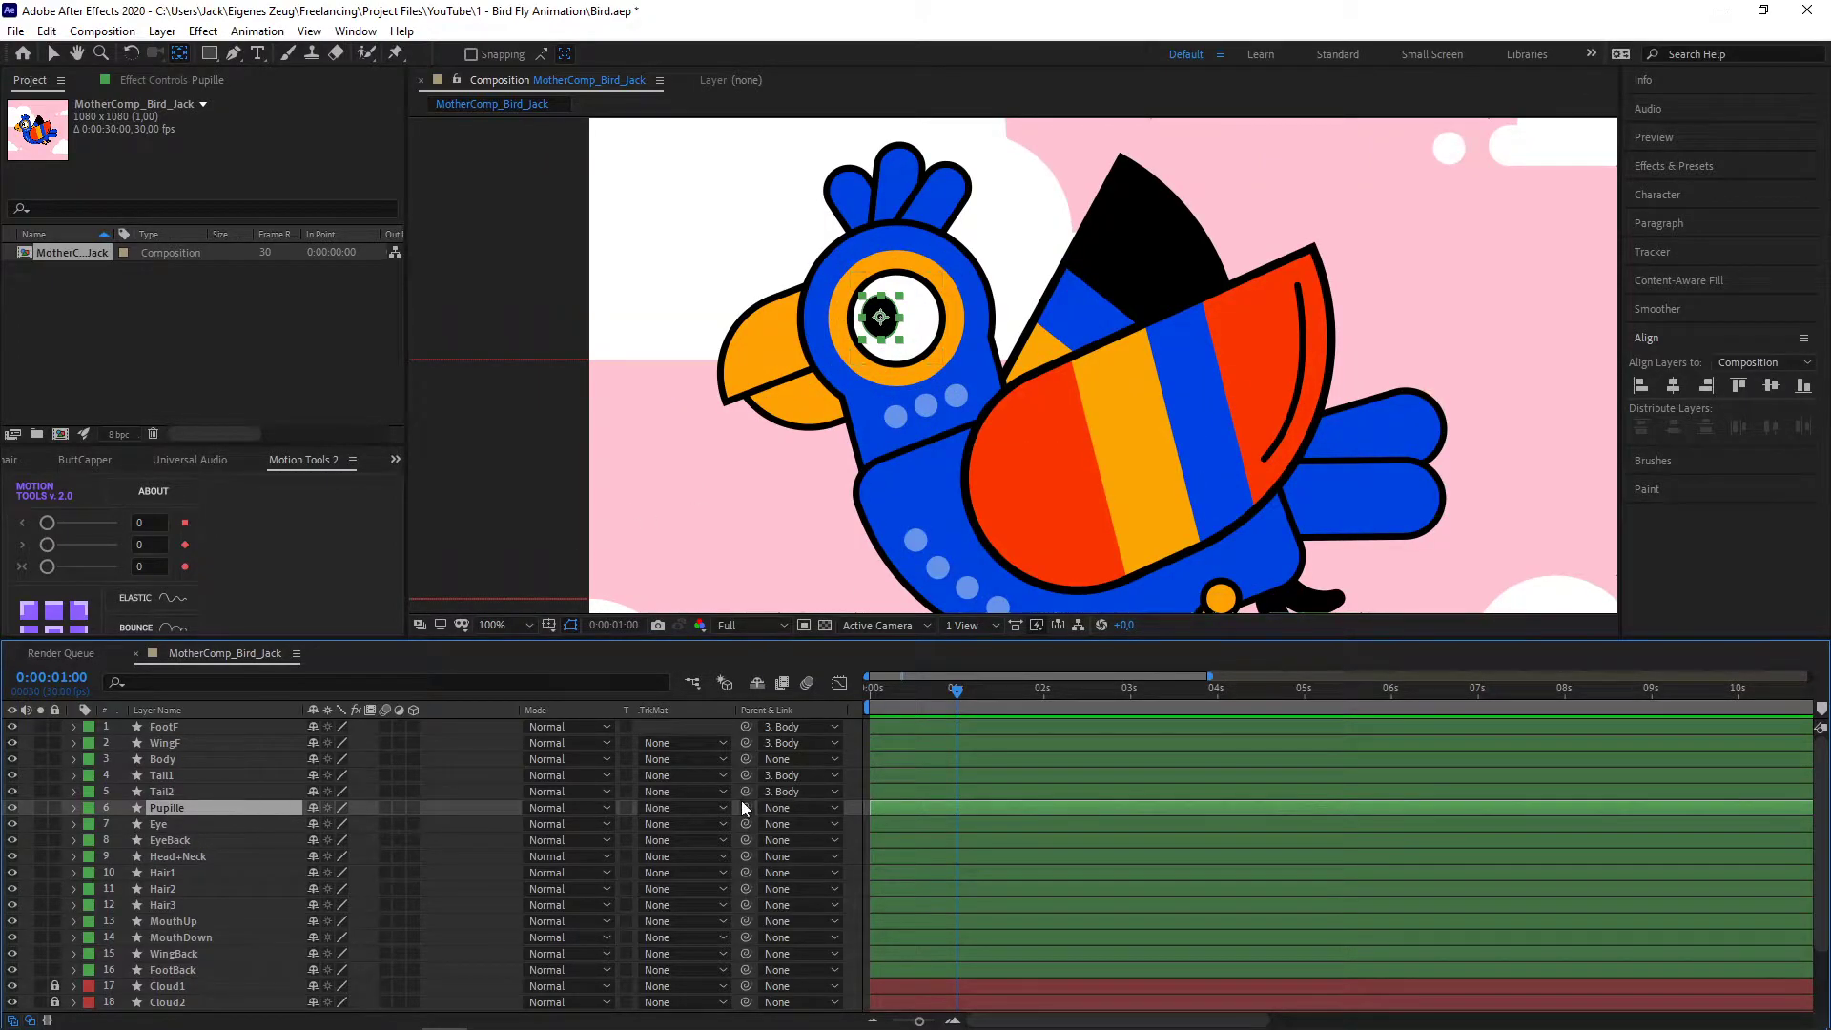
left_click(925, 322)
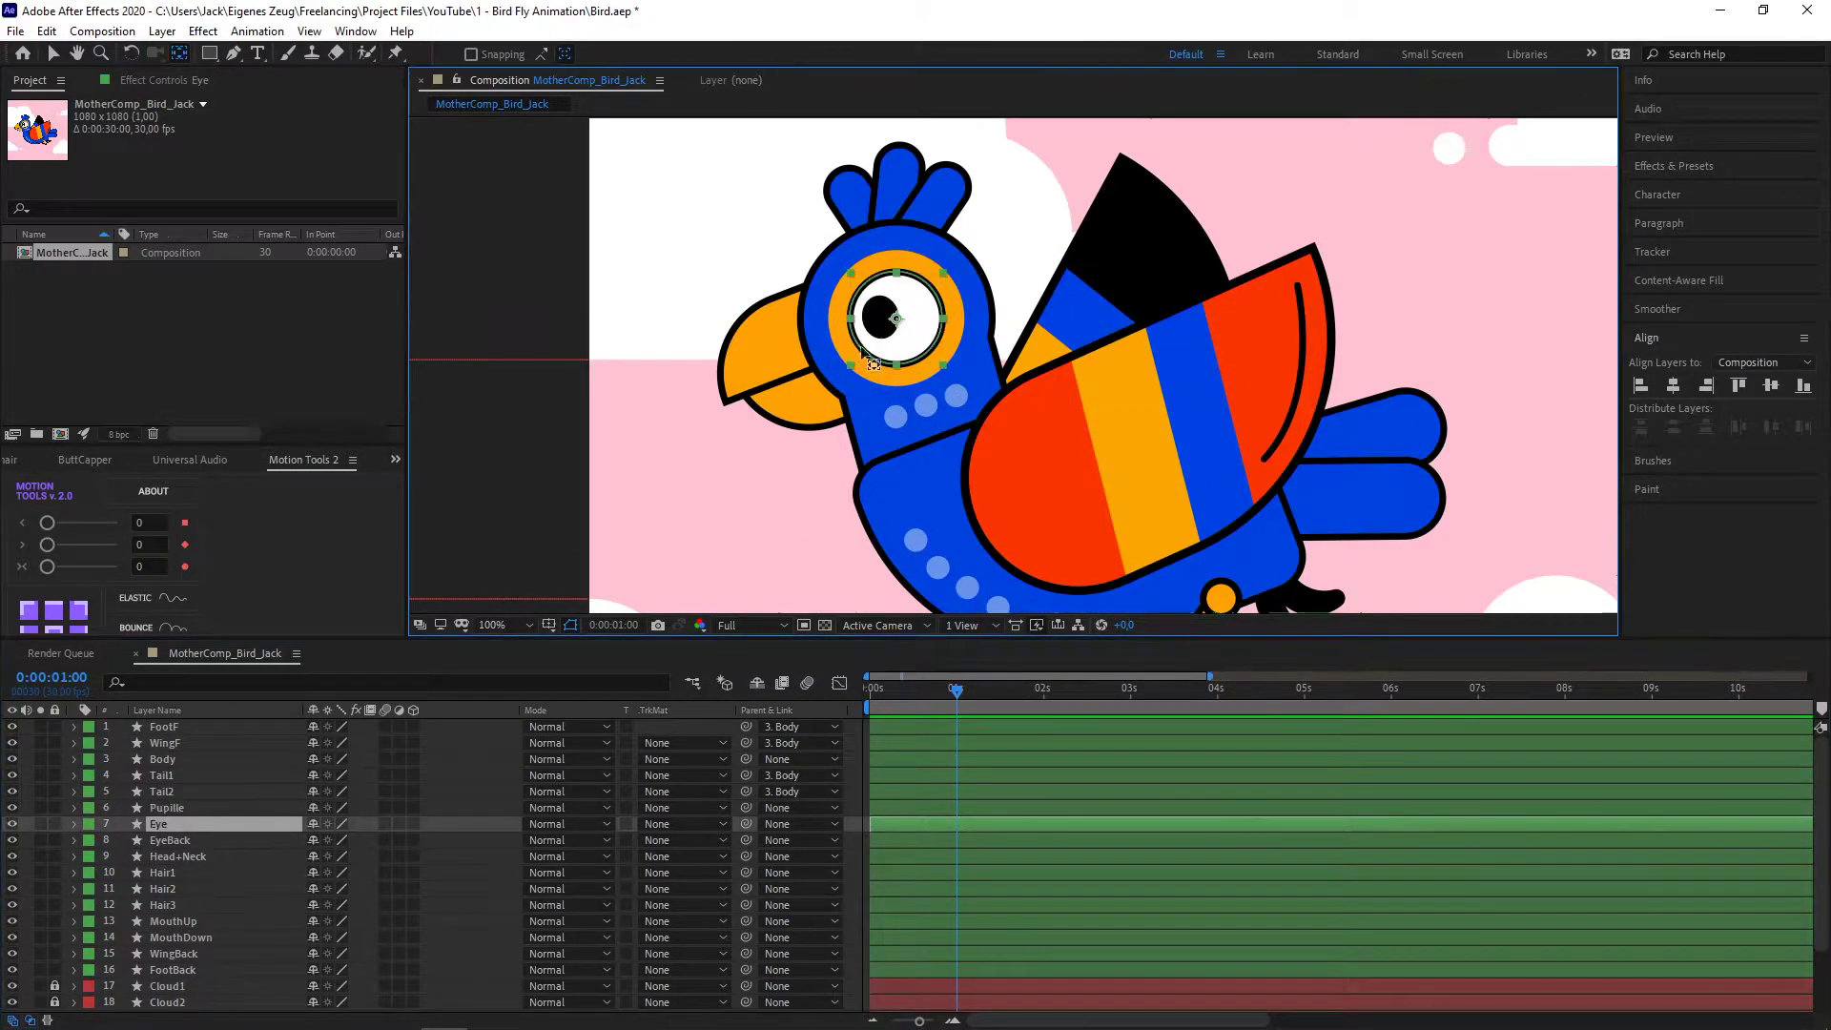
left_click(155, 809)
left_click_drag(747, 809, 243, 826)
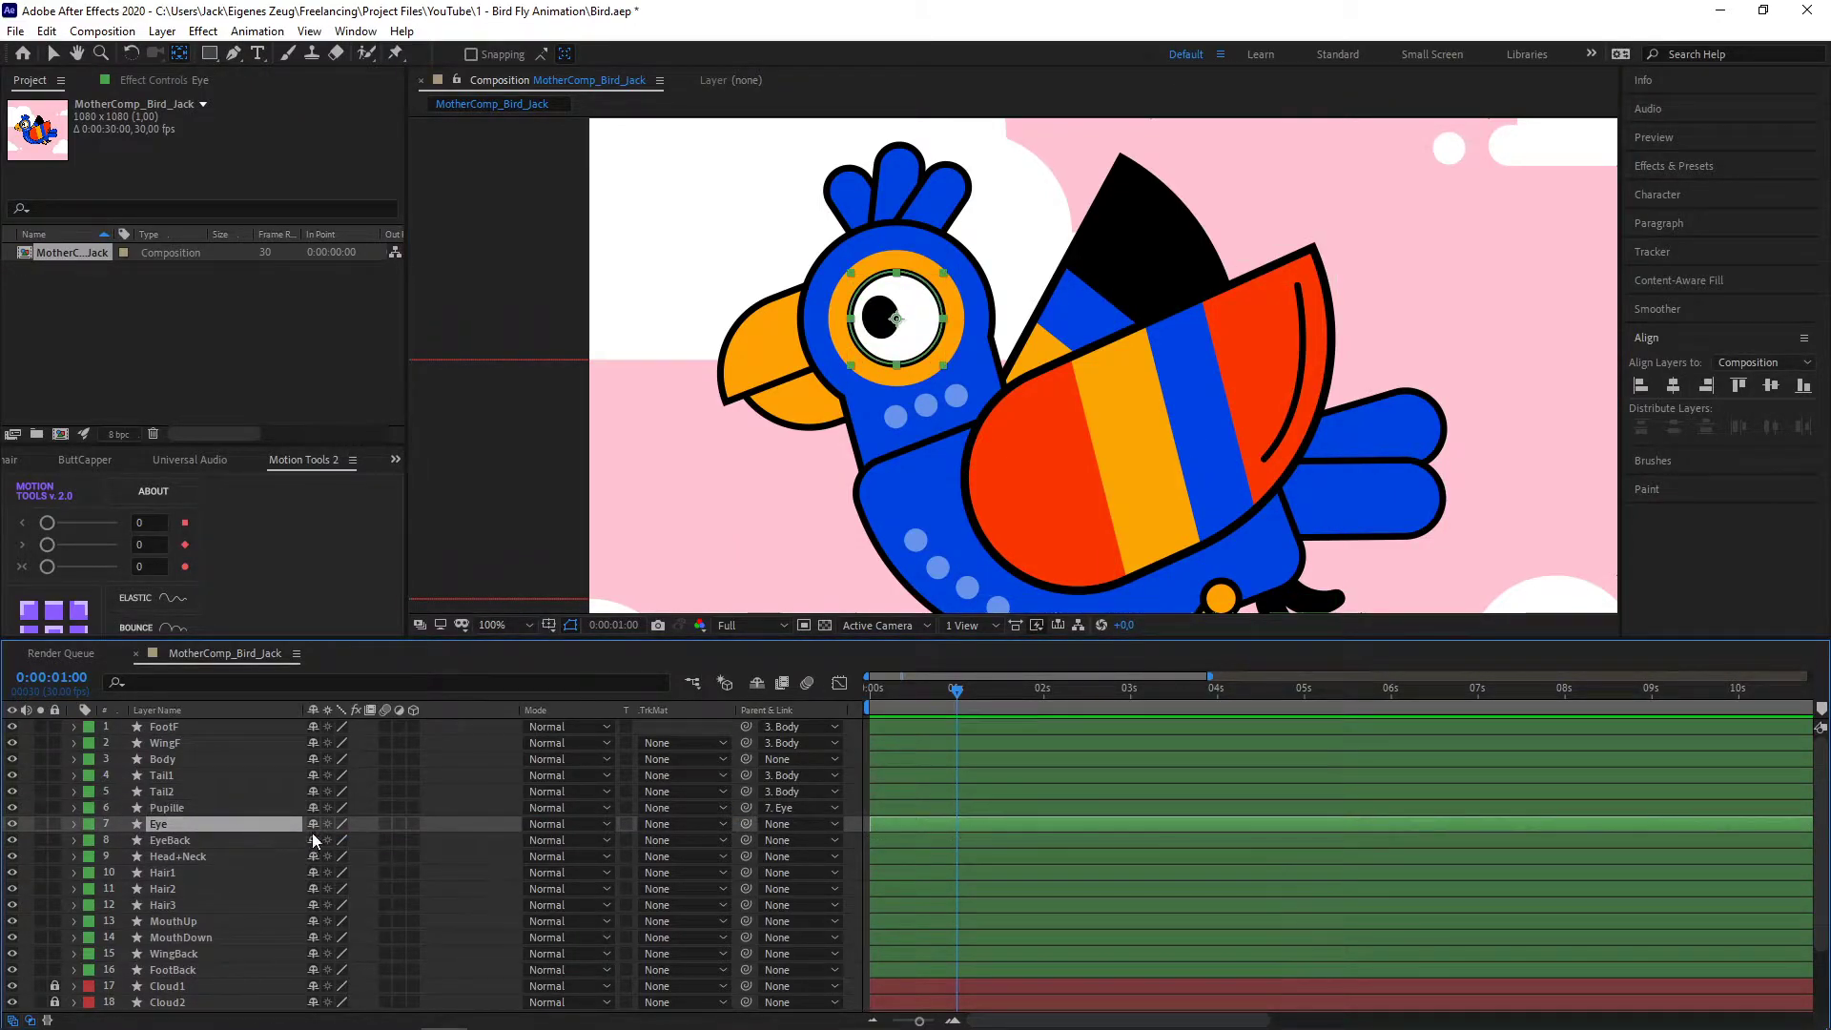
- Check what EyeBack covers by hiding and showing it, and parent the Eye layer to the EyeBack layer
left_click(169, 841)
left_click(13, 840)
left_click(12, 840)
left_click(250, 823)
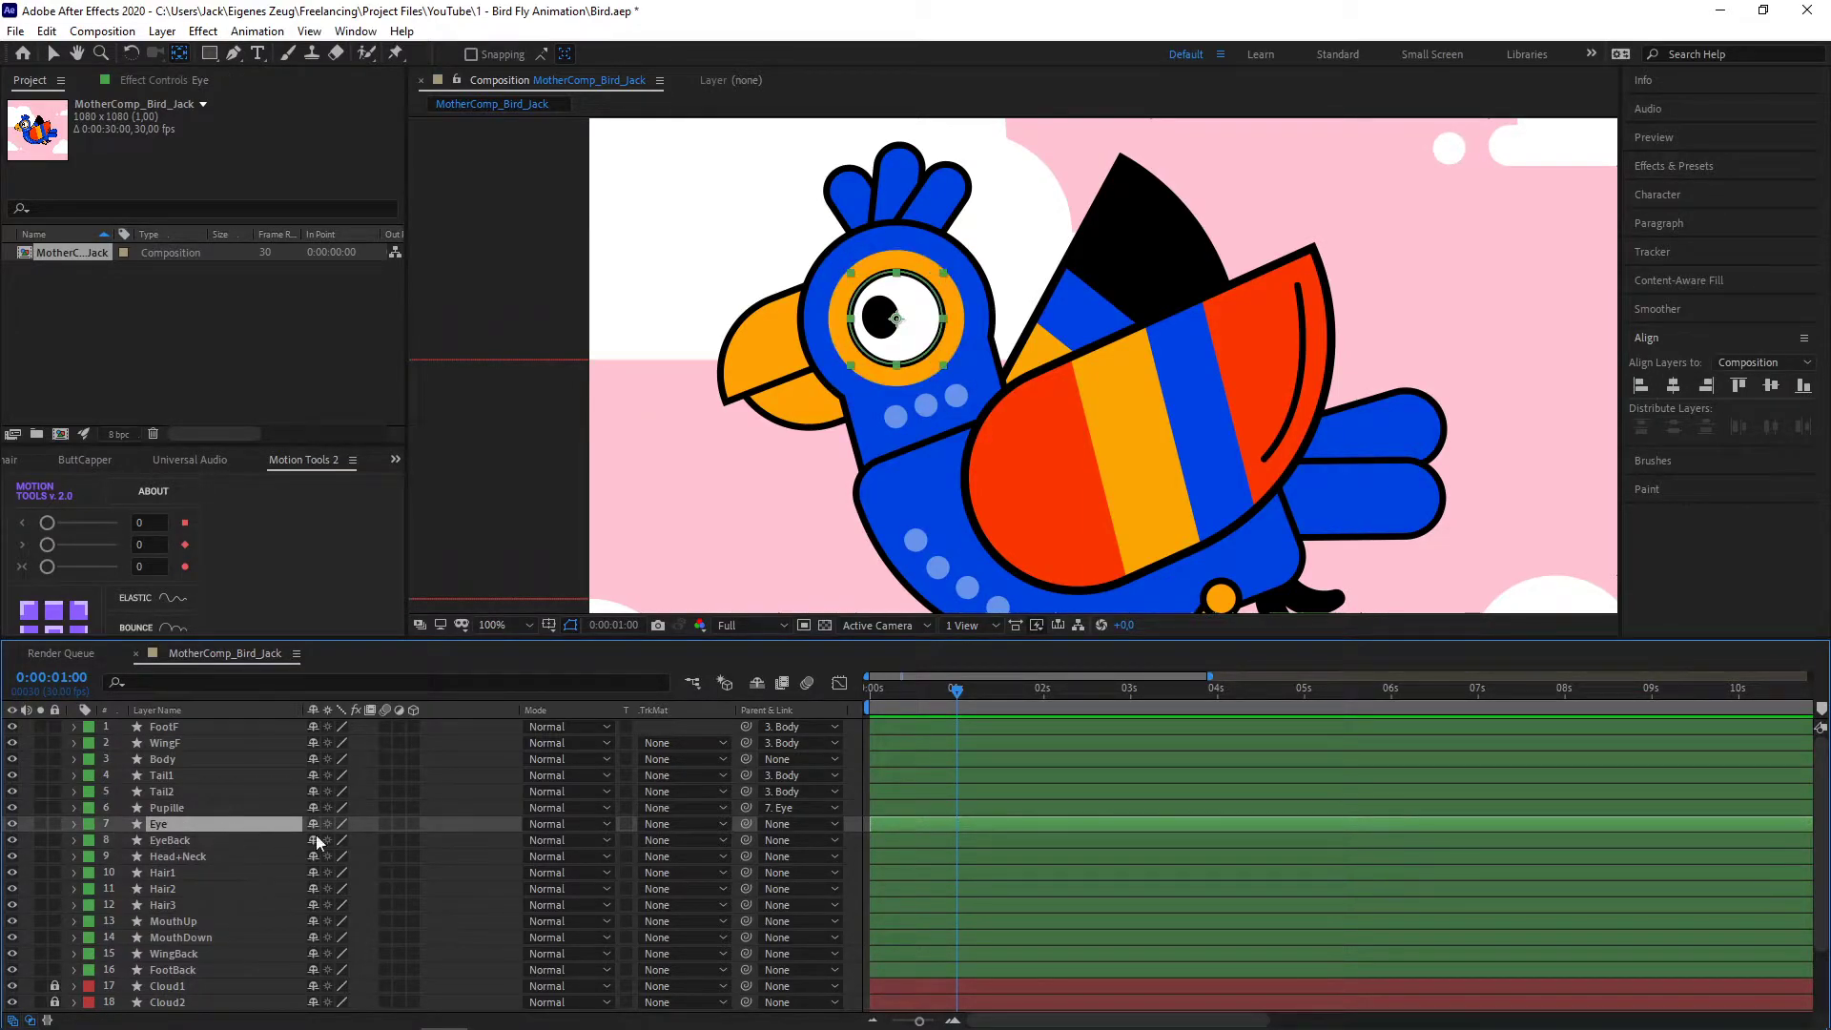
left_click(221, 843)
left_click_drag(747, 824, 198, 843)
- Try shifting the EyeBack layer's position to test that the eye and pupil follow it
left_click(232, 838)
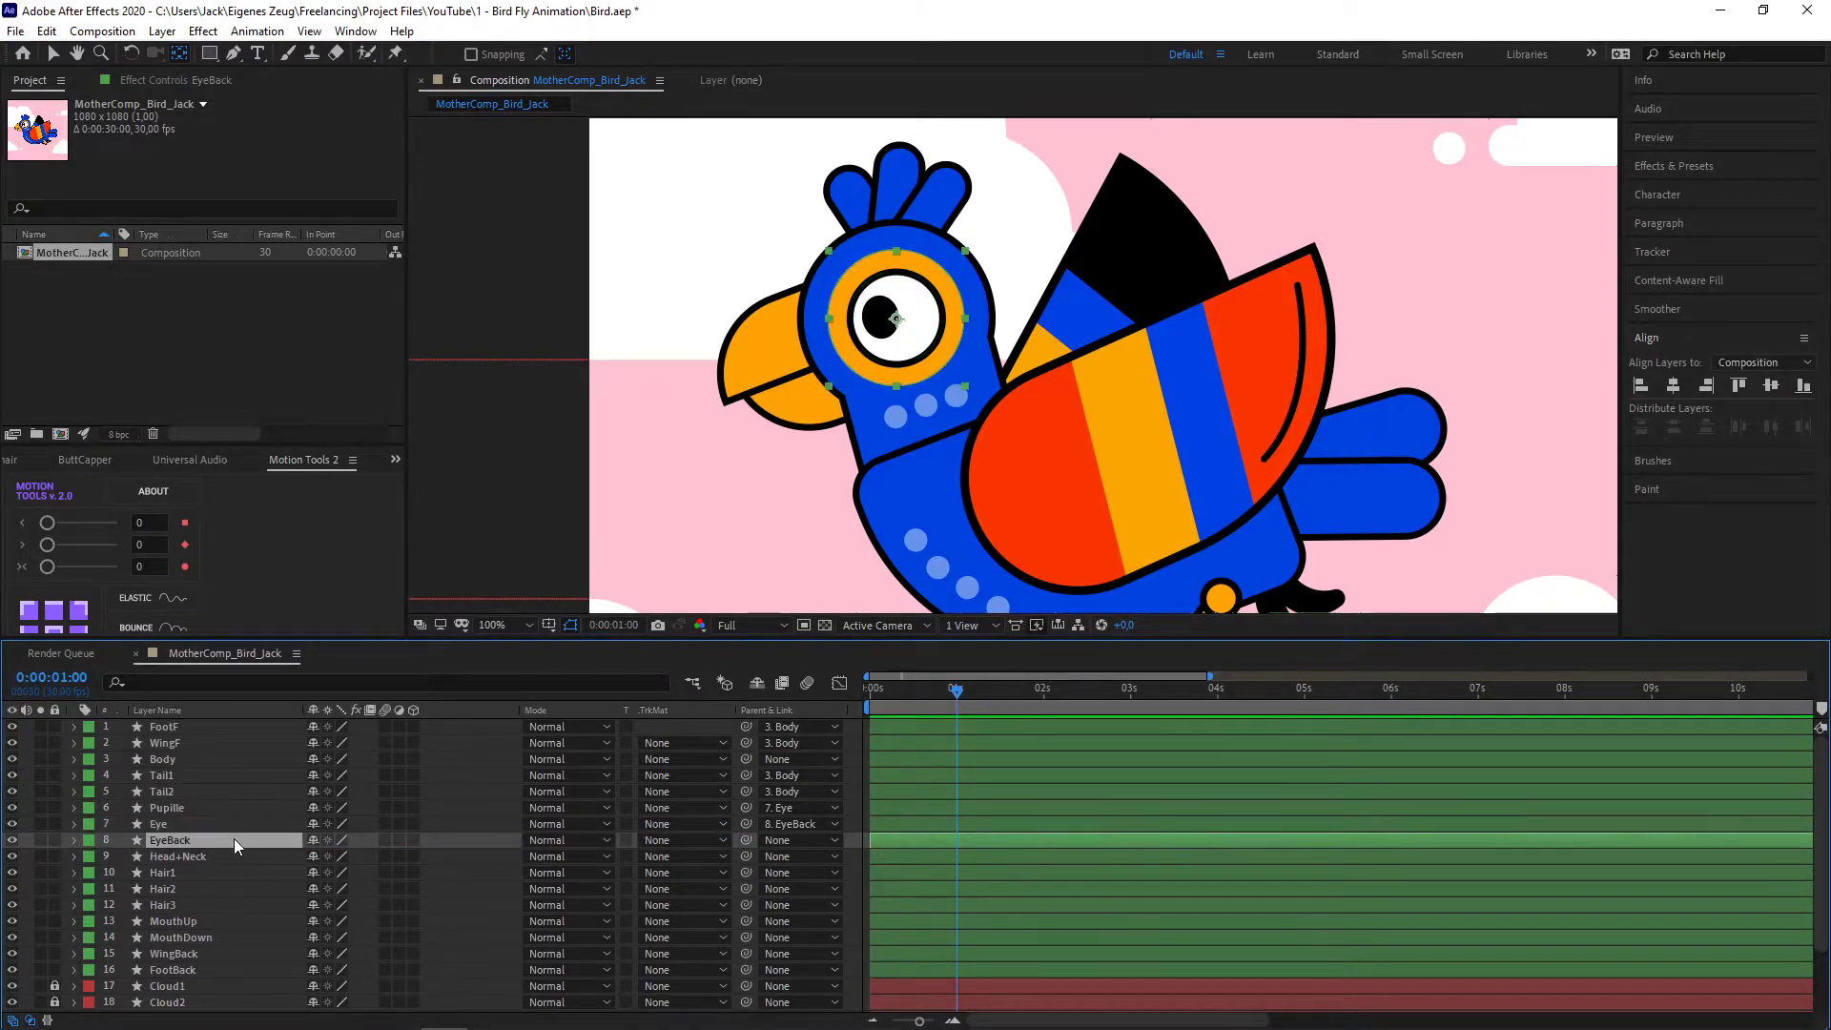
key("p")
left_click_drag(317, 855, 232, 856)
left_click(76, 841)
- Parent the EyeBack layer to Head+Neck, and test the link through Head+Neck's position, undoing the test
left_click_drag(746, 840, 377, 870)
key("p")
key("ctrl+z")
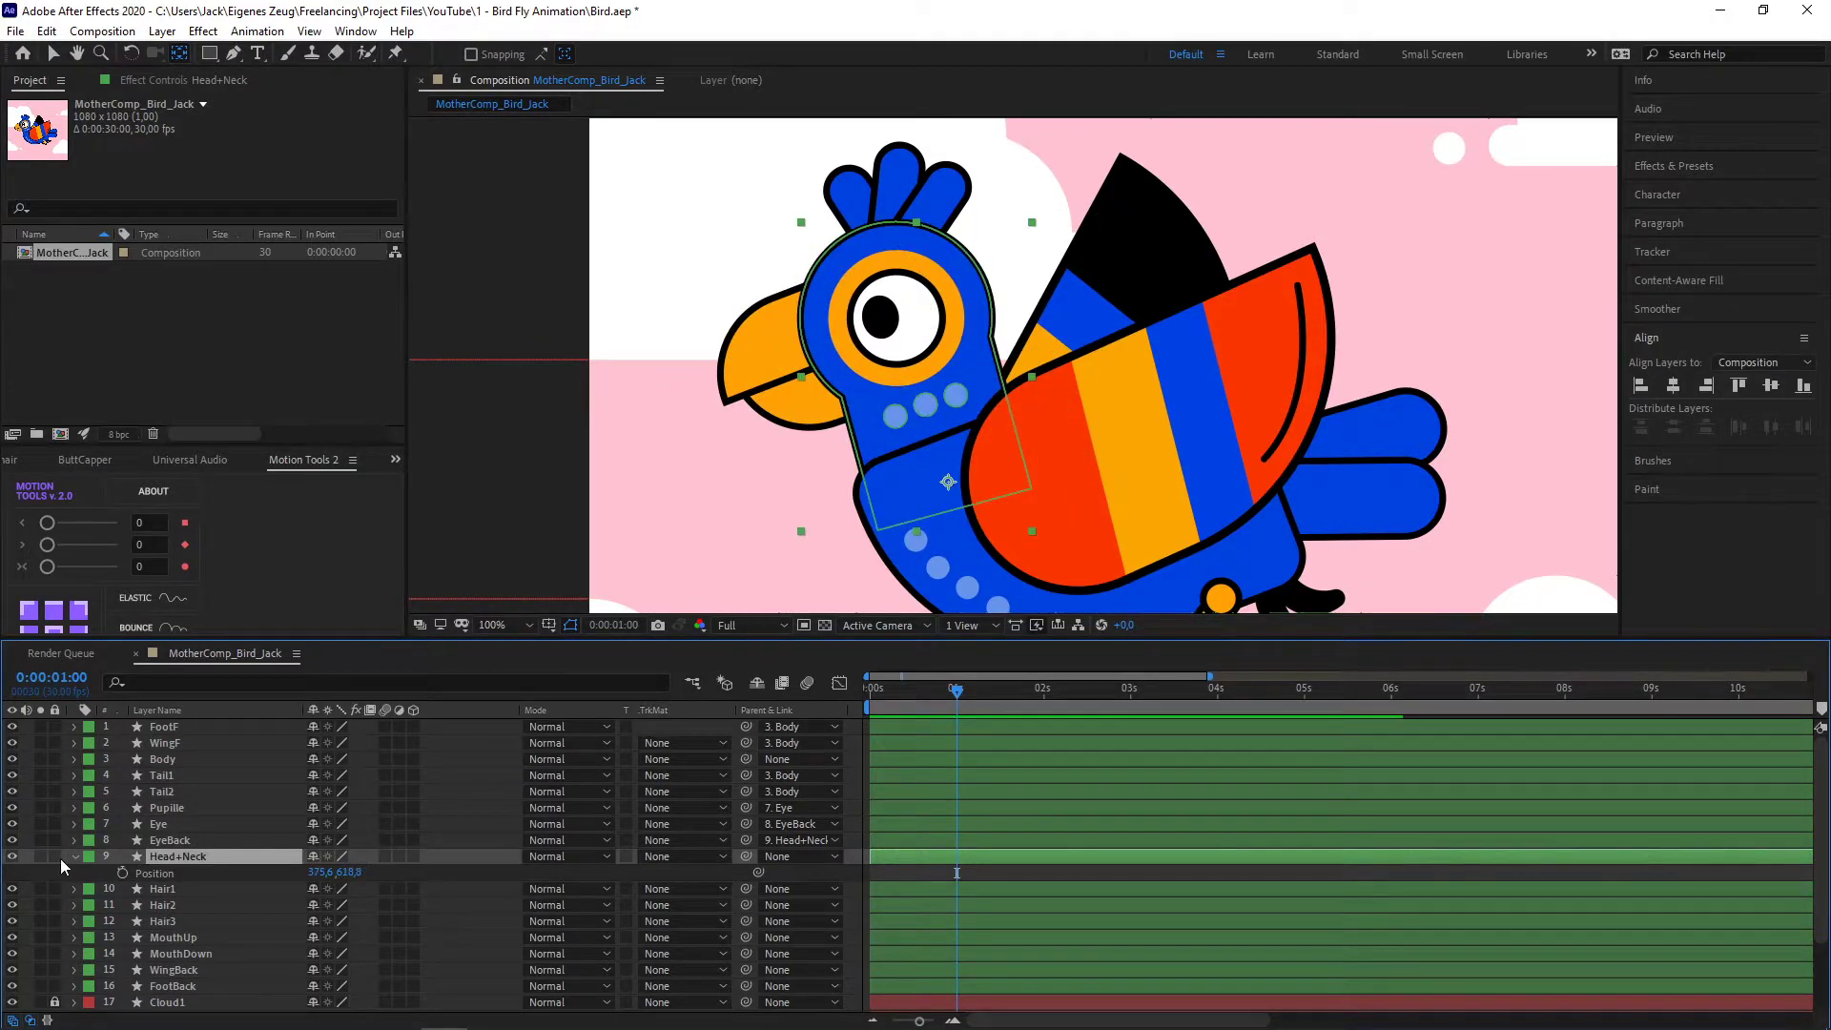
left_click(74, 856)
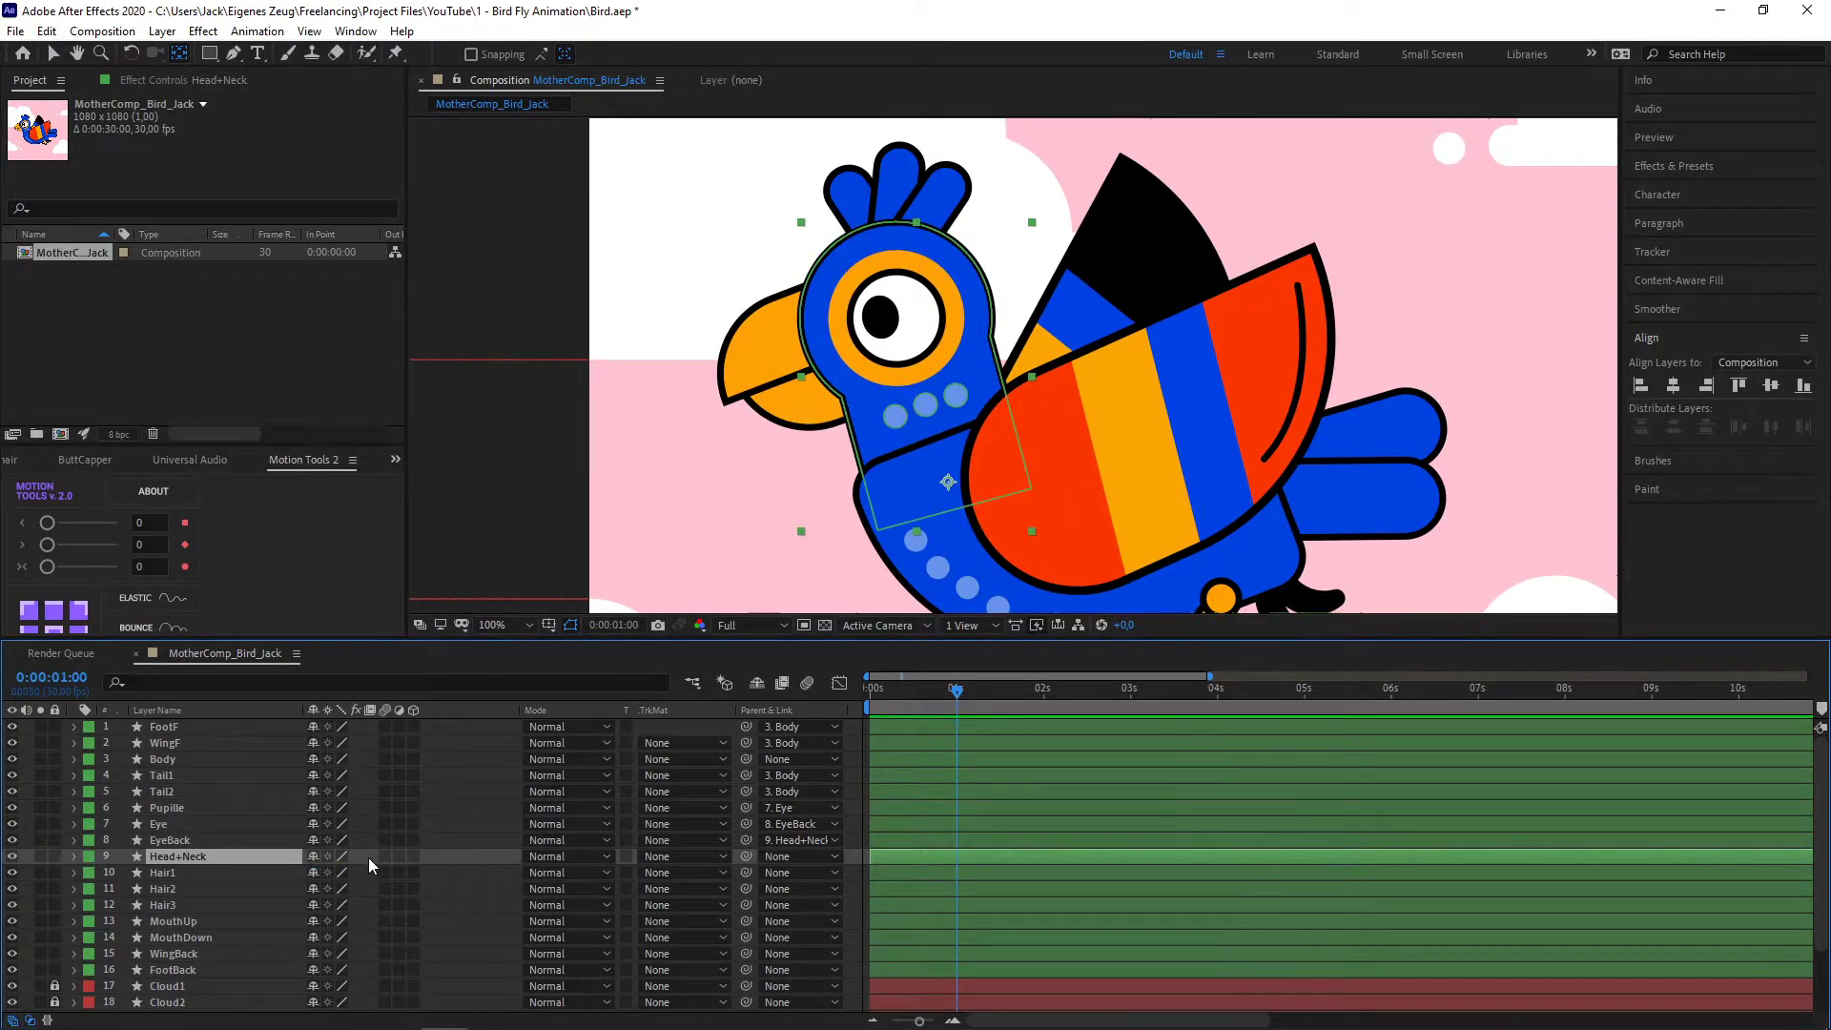
- Parent the Head+Neck layer to Body, and the Hair1, Hair2 and Hair3 layers to Head+Neck
left_click_drag(732, 850, 194, 763)
left_click(207, 875)
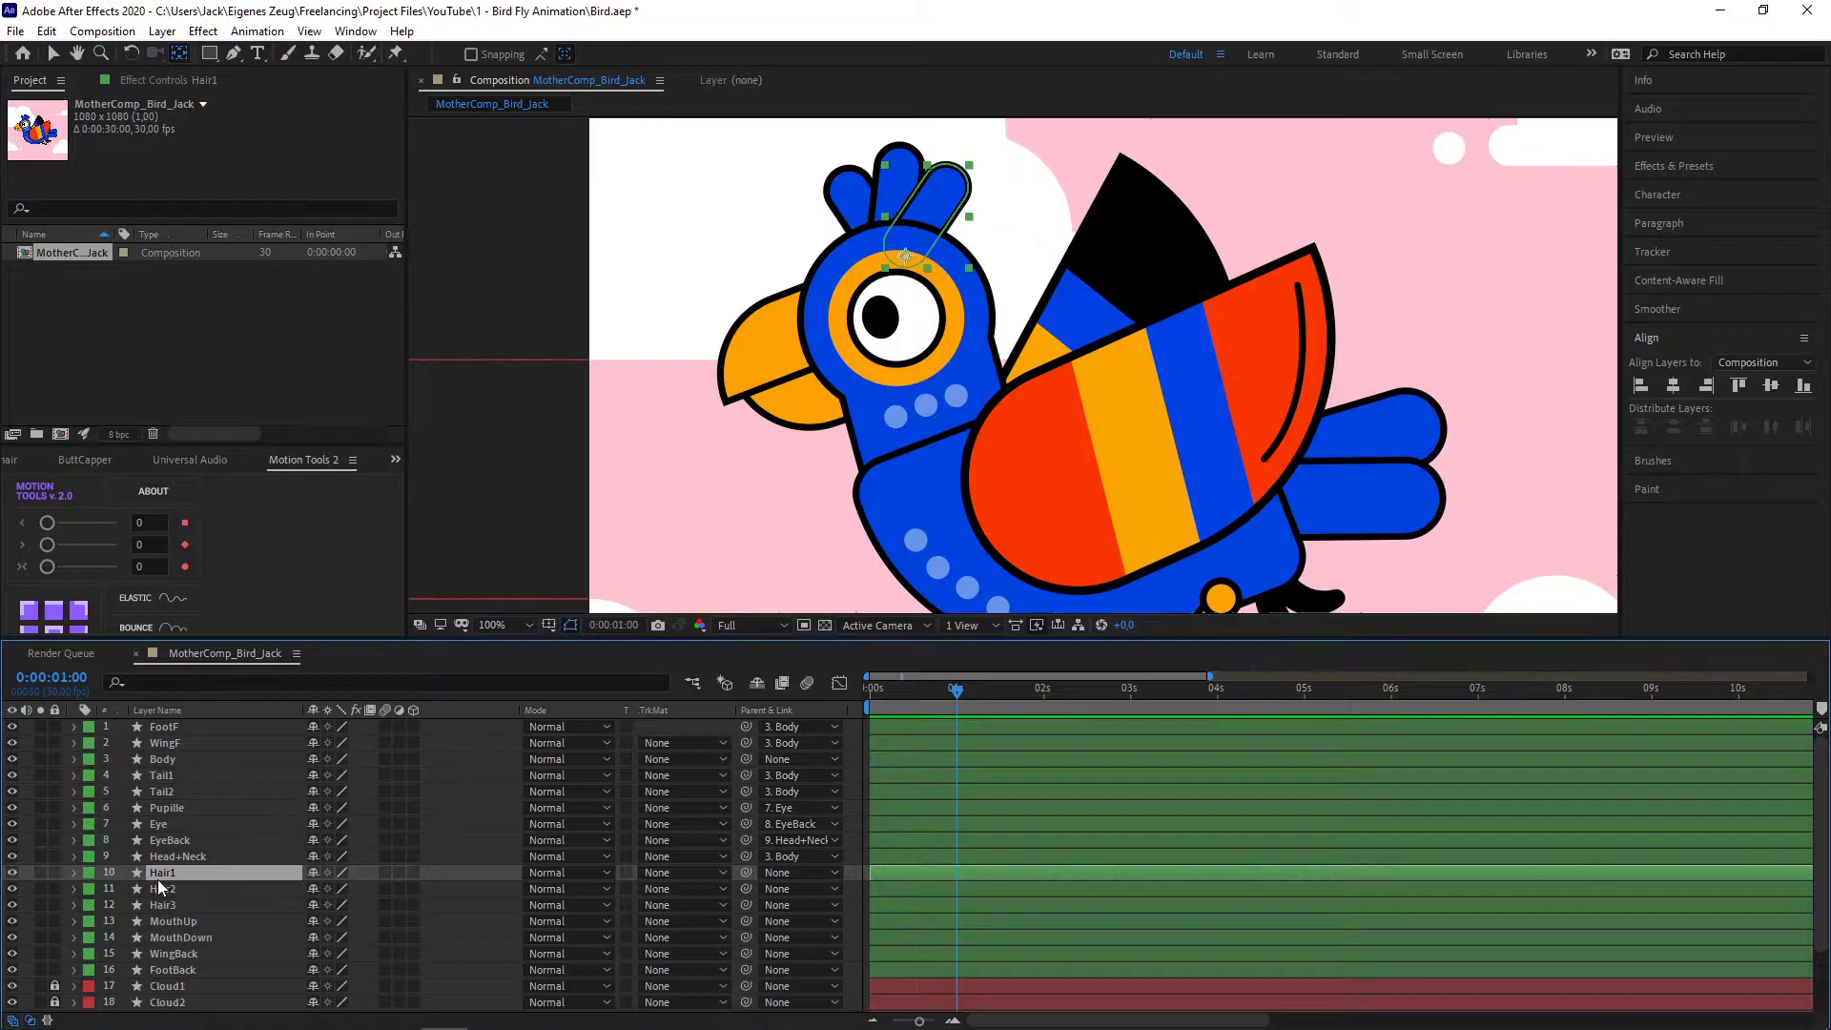
left_click(181, 906, "shift")
left_click_drag(744, 872, 223, 857)
- Parent the MouthUp and MouthDown layers to the Head+Neck layer
left_click(203, 920)
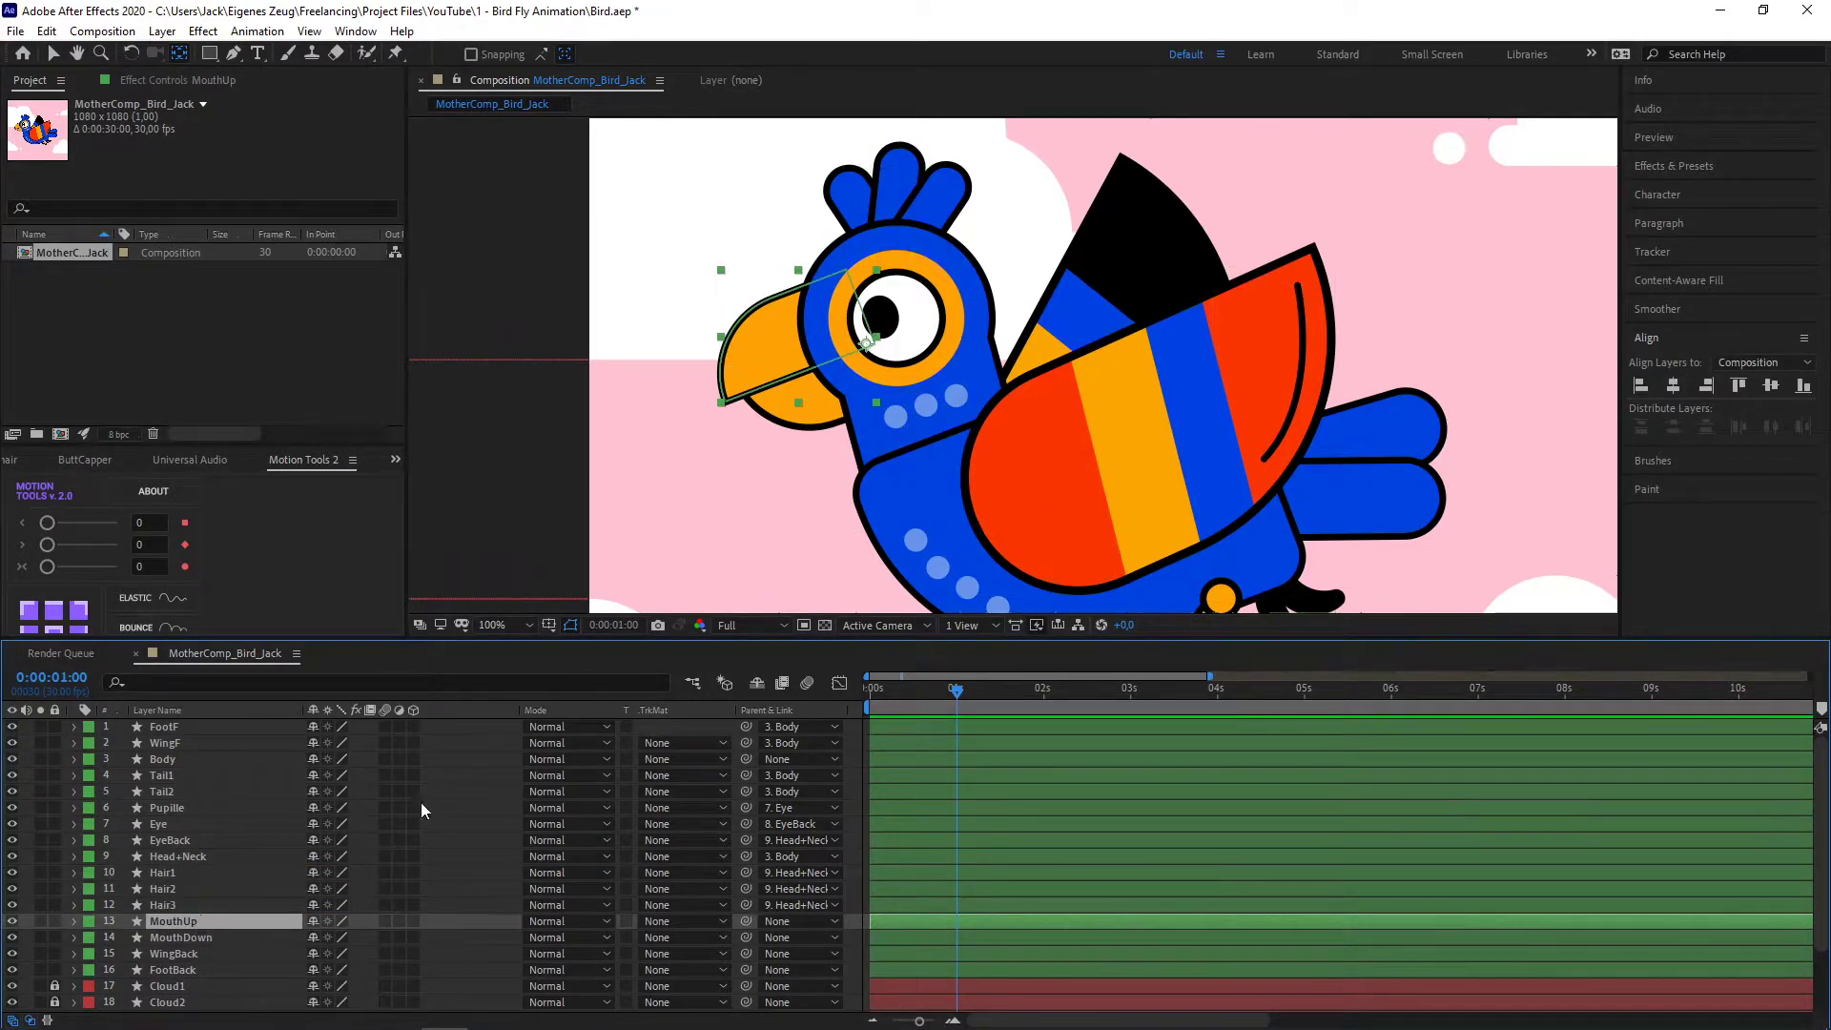
left_click(192, 937, "shift")
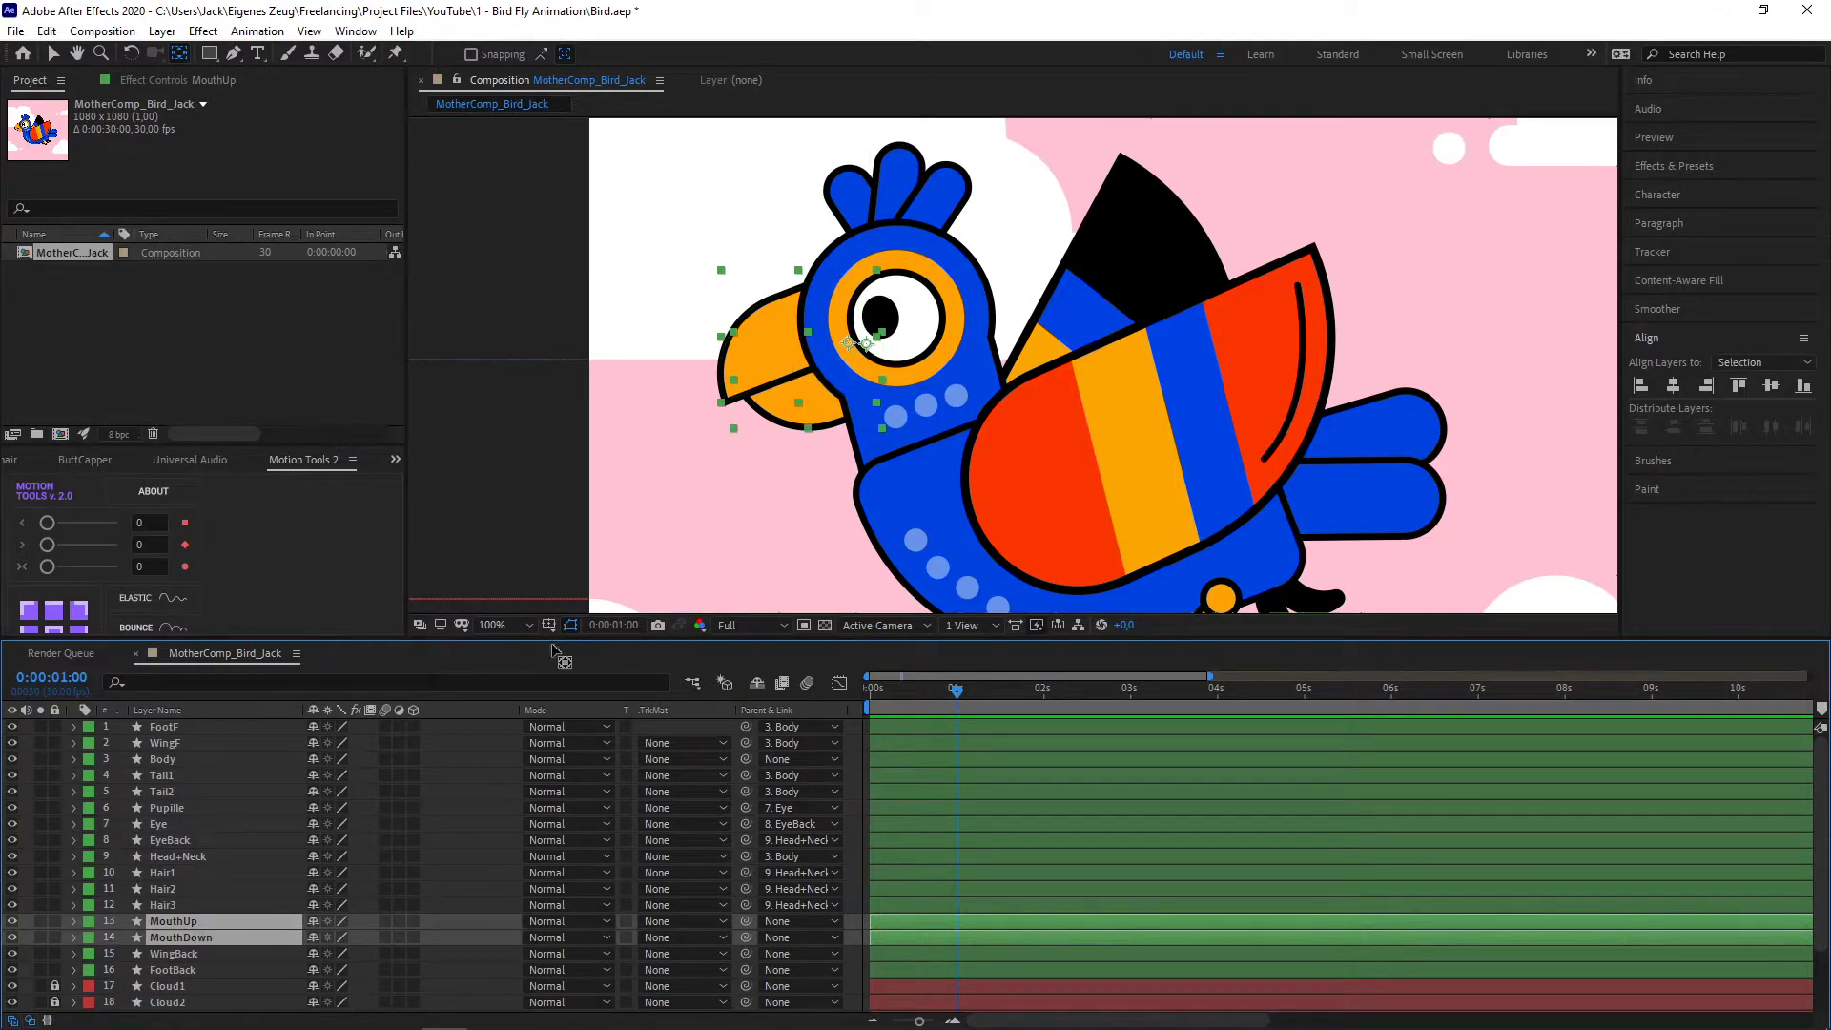
left_click_drag(746, 920, 254, 856)
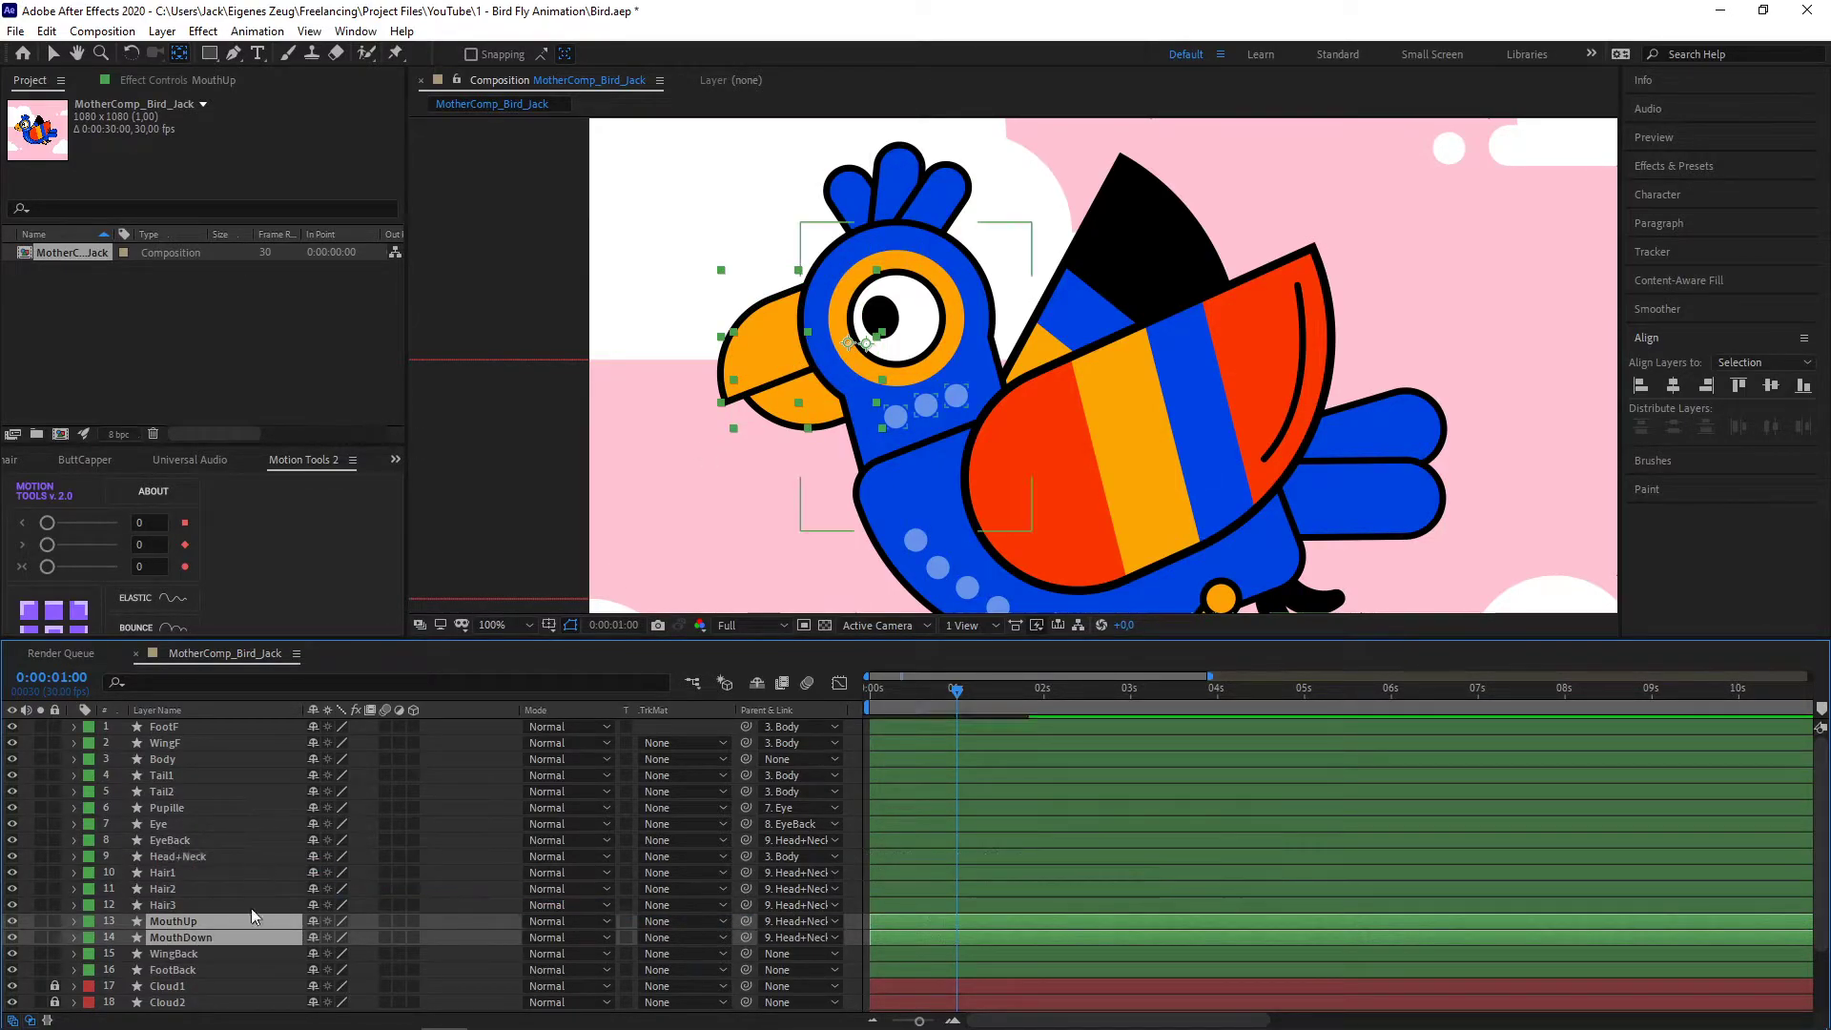
- Parent the WingBack and FootBack layers to the Body layer
left_click(208, 954)
left_click_drag(955, 441, 902, 426)
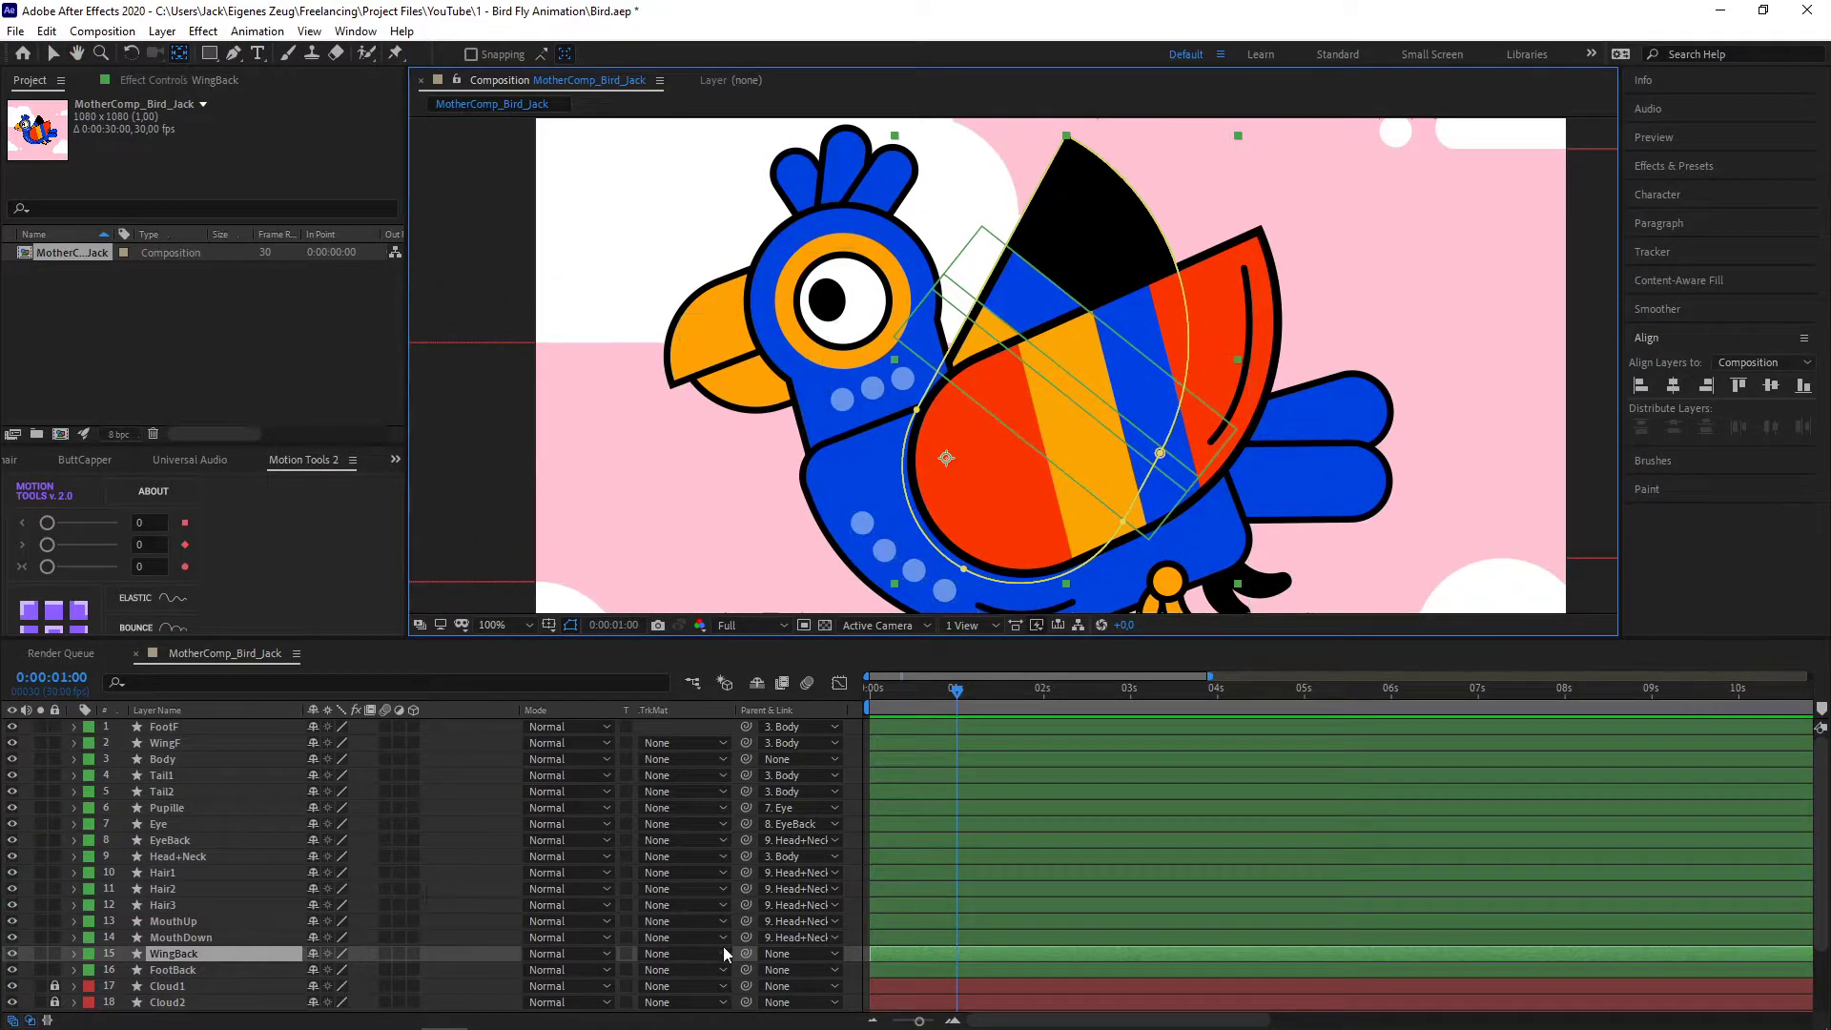
left_click_drag(747, 955, 192, 758)
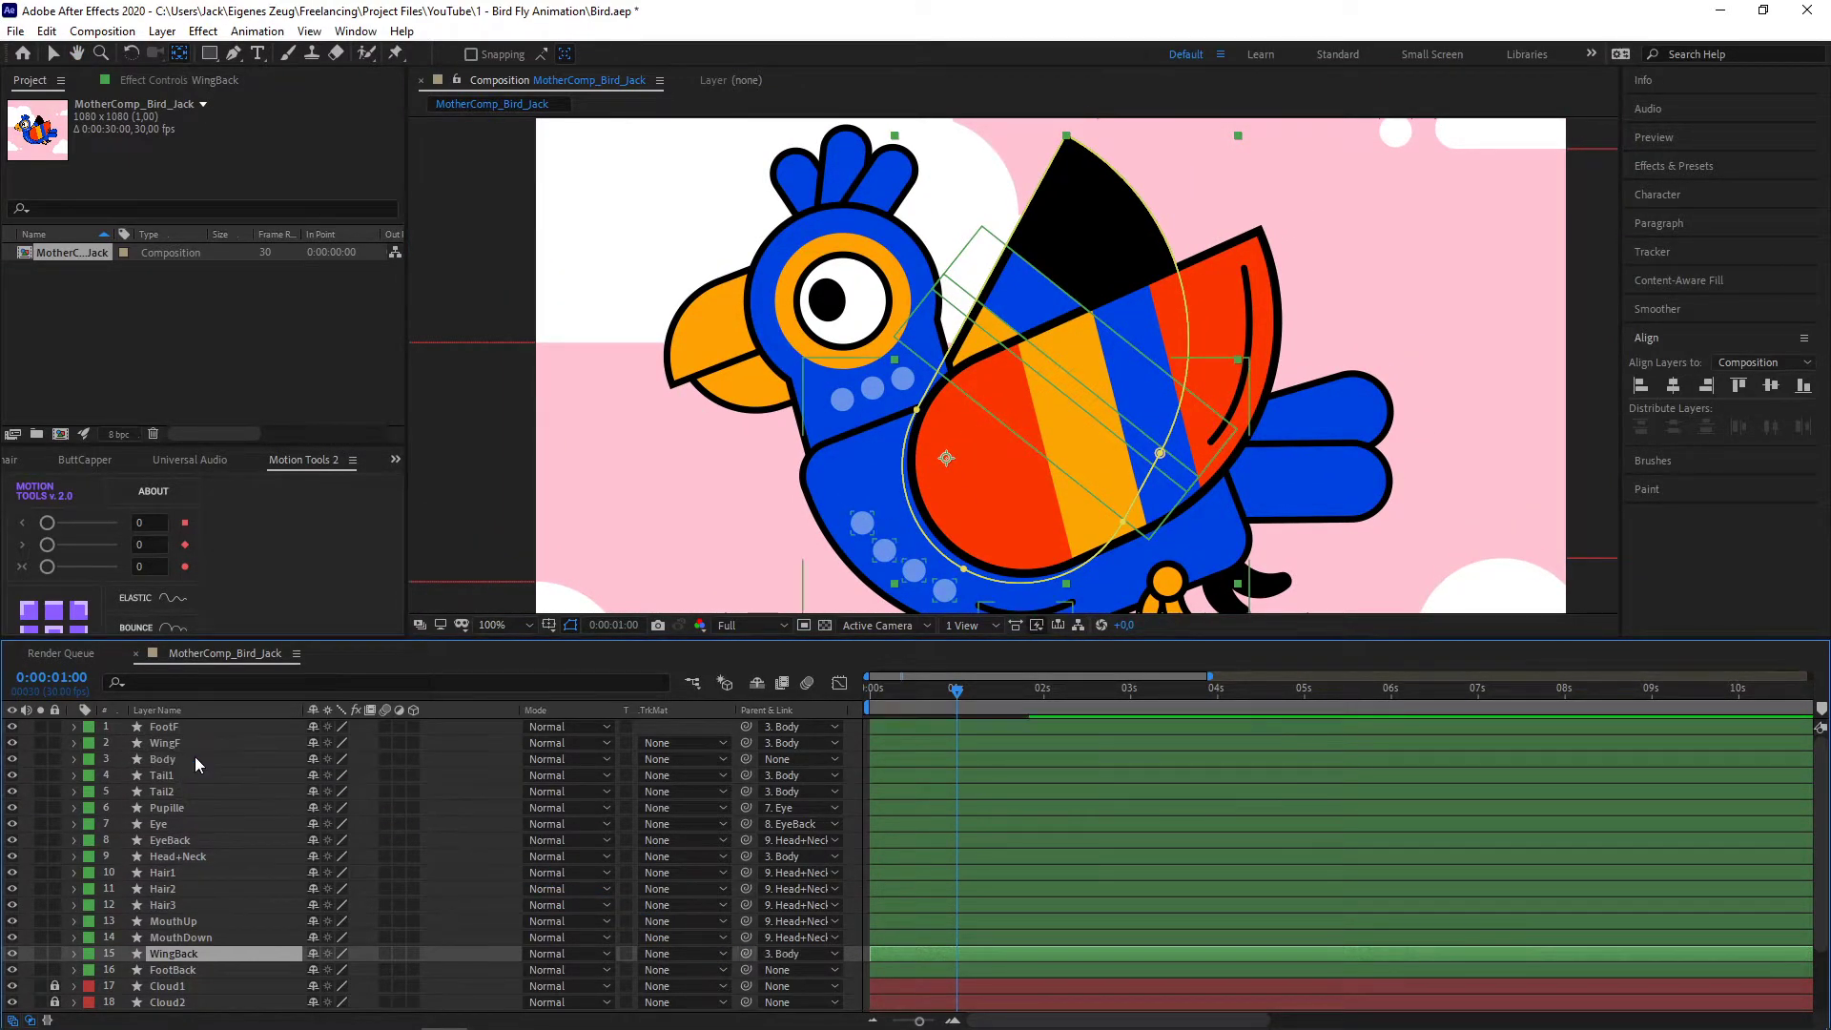
left_click(173, 969)
left_click_drag(1224, 585, 1186, 527)
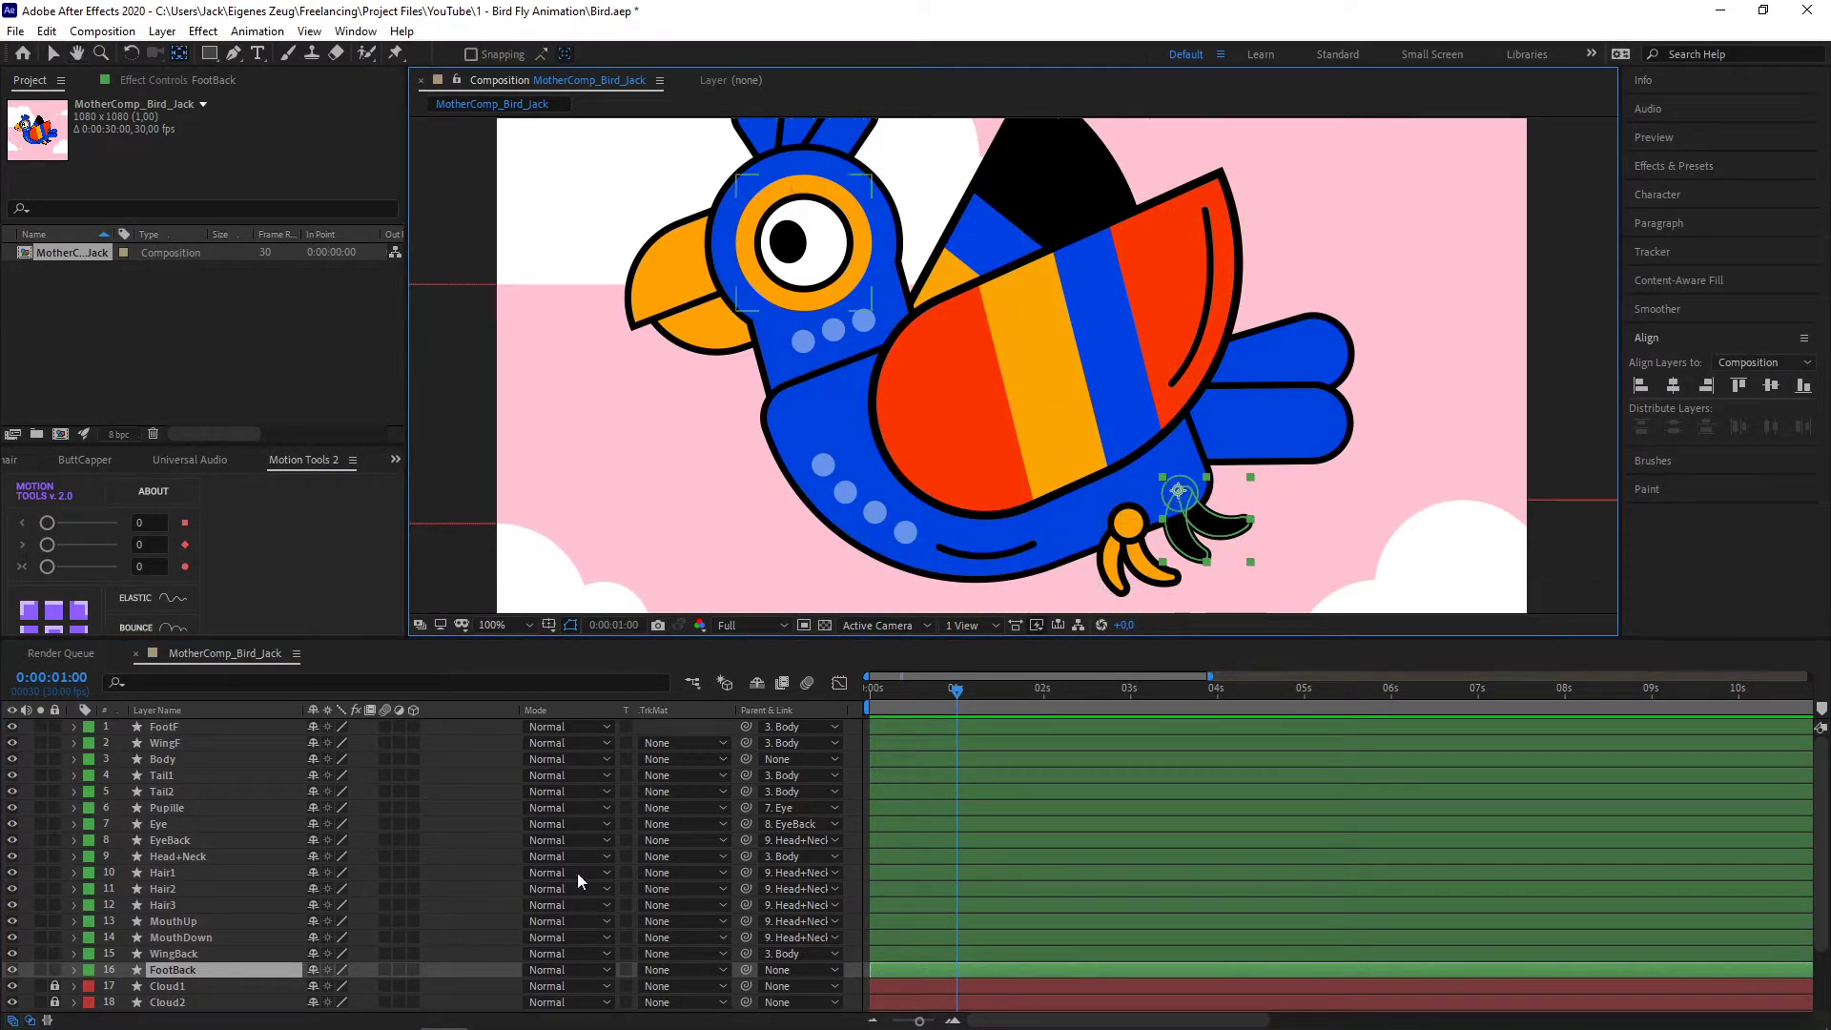
left_click_drag(745, 970, 152, 759)
- Try moving the Body layer horizontally to an X position of about 816.7 to test the whole bird's parenting
left_click(209, 760)
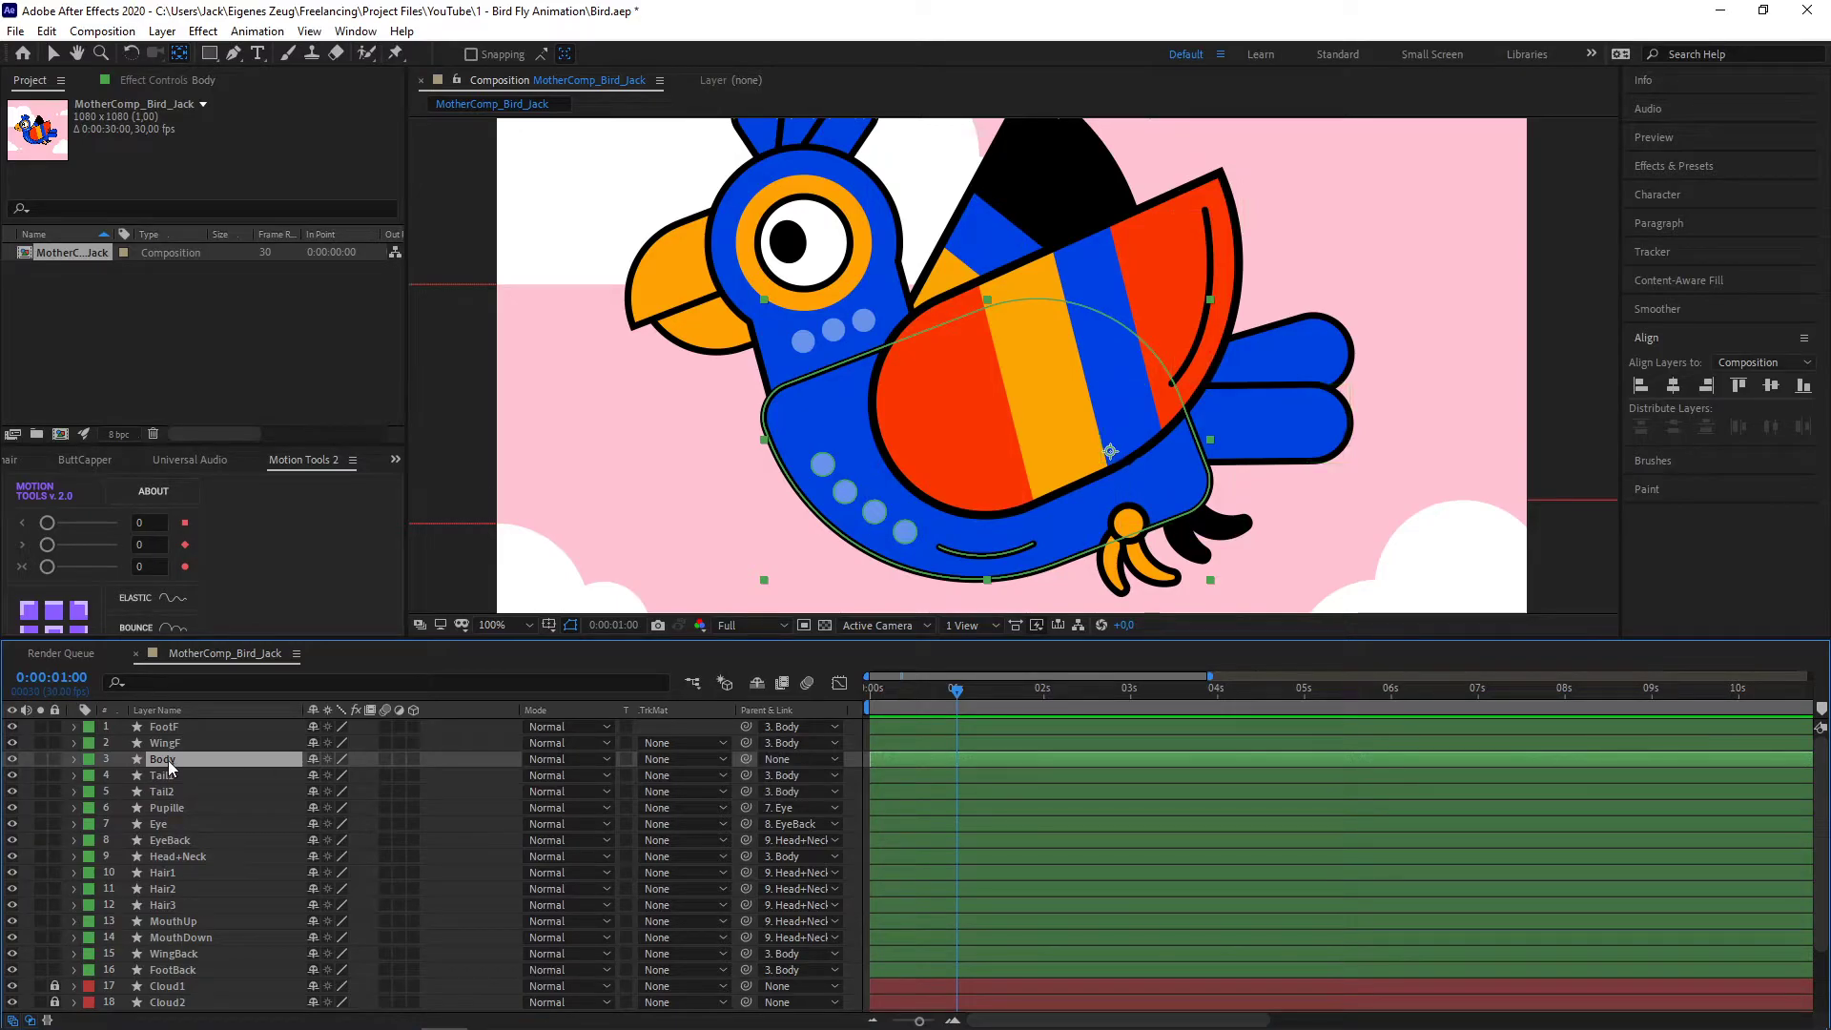
key("p")
left_click(528, 625)
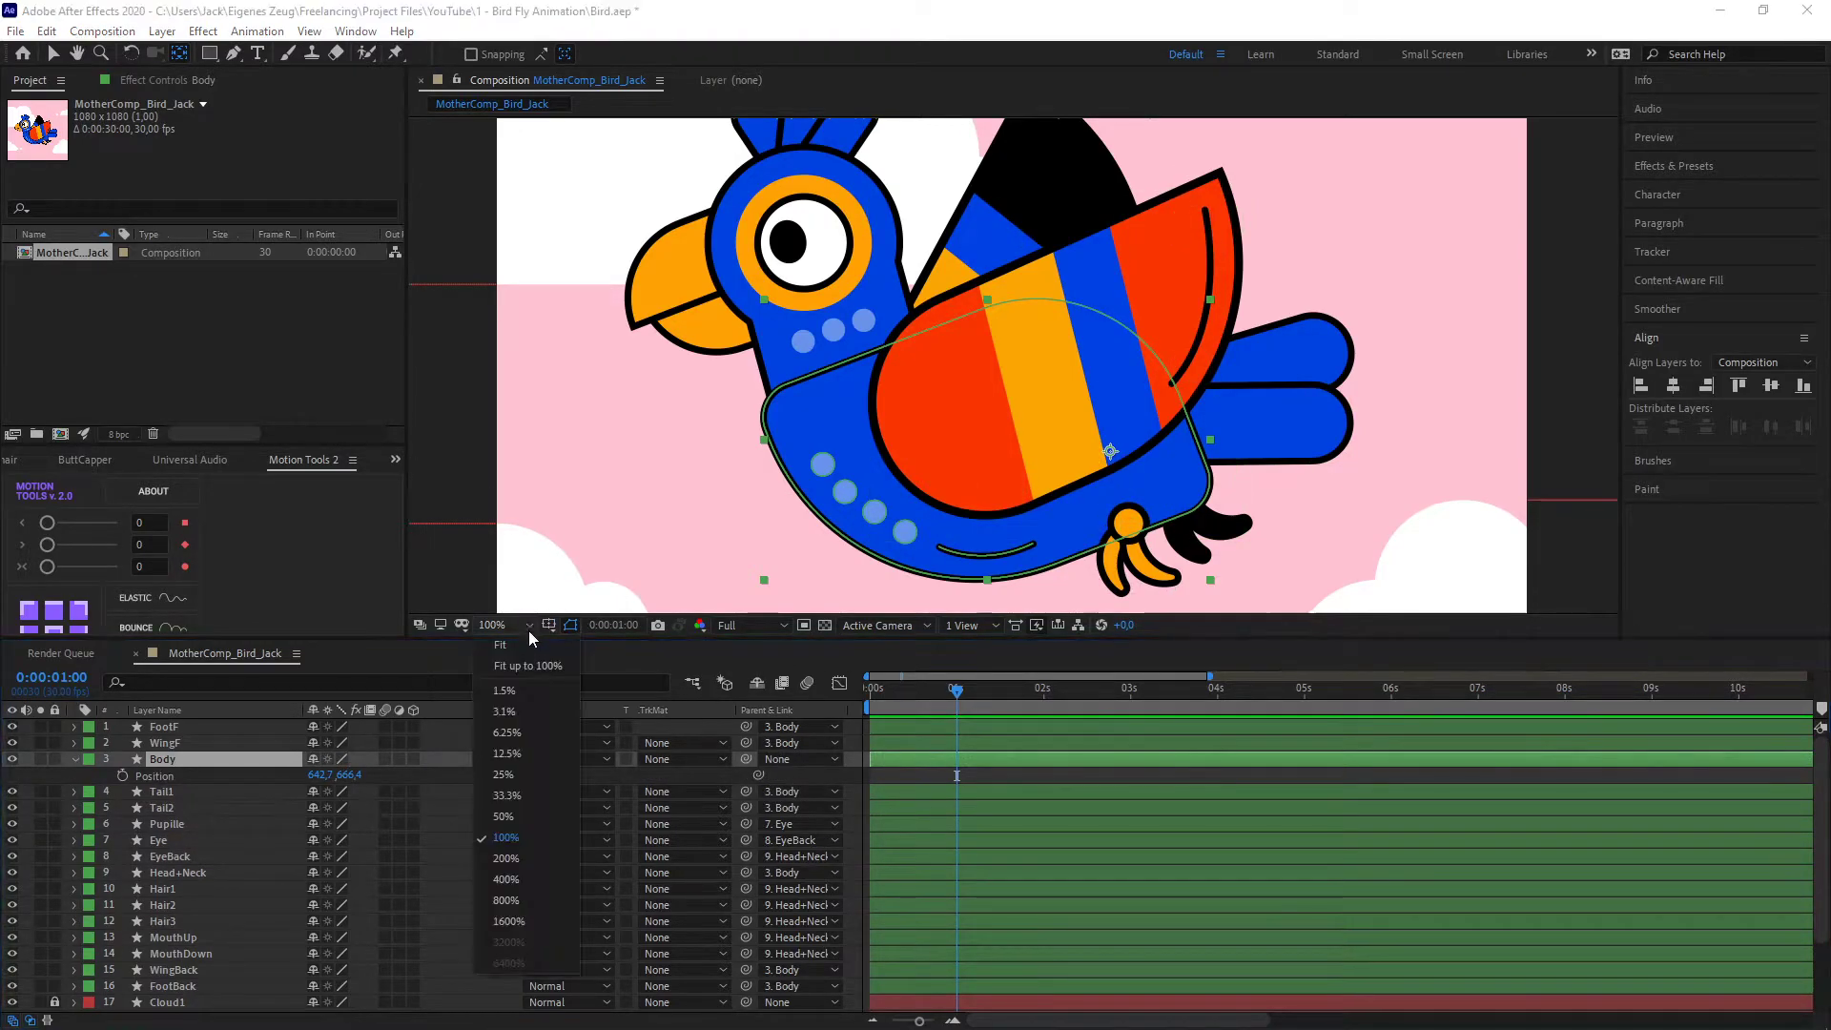
left_click(525, 666)
mouse_move(322, 774)
left_mouse_down()
mouse_move(277, 769)
mouse_move(379, 764)
mouse_move(239, 768)
mouse_move(343, 767)
left_mouse_up()
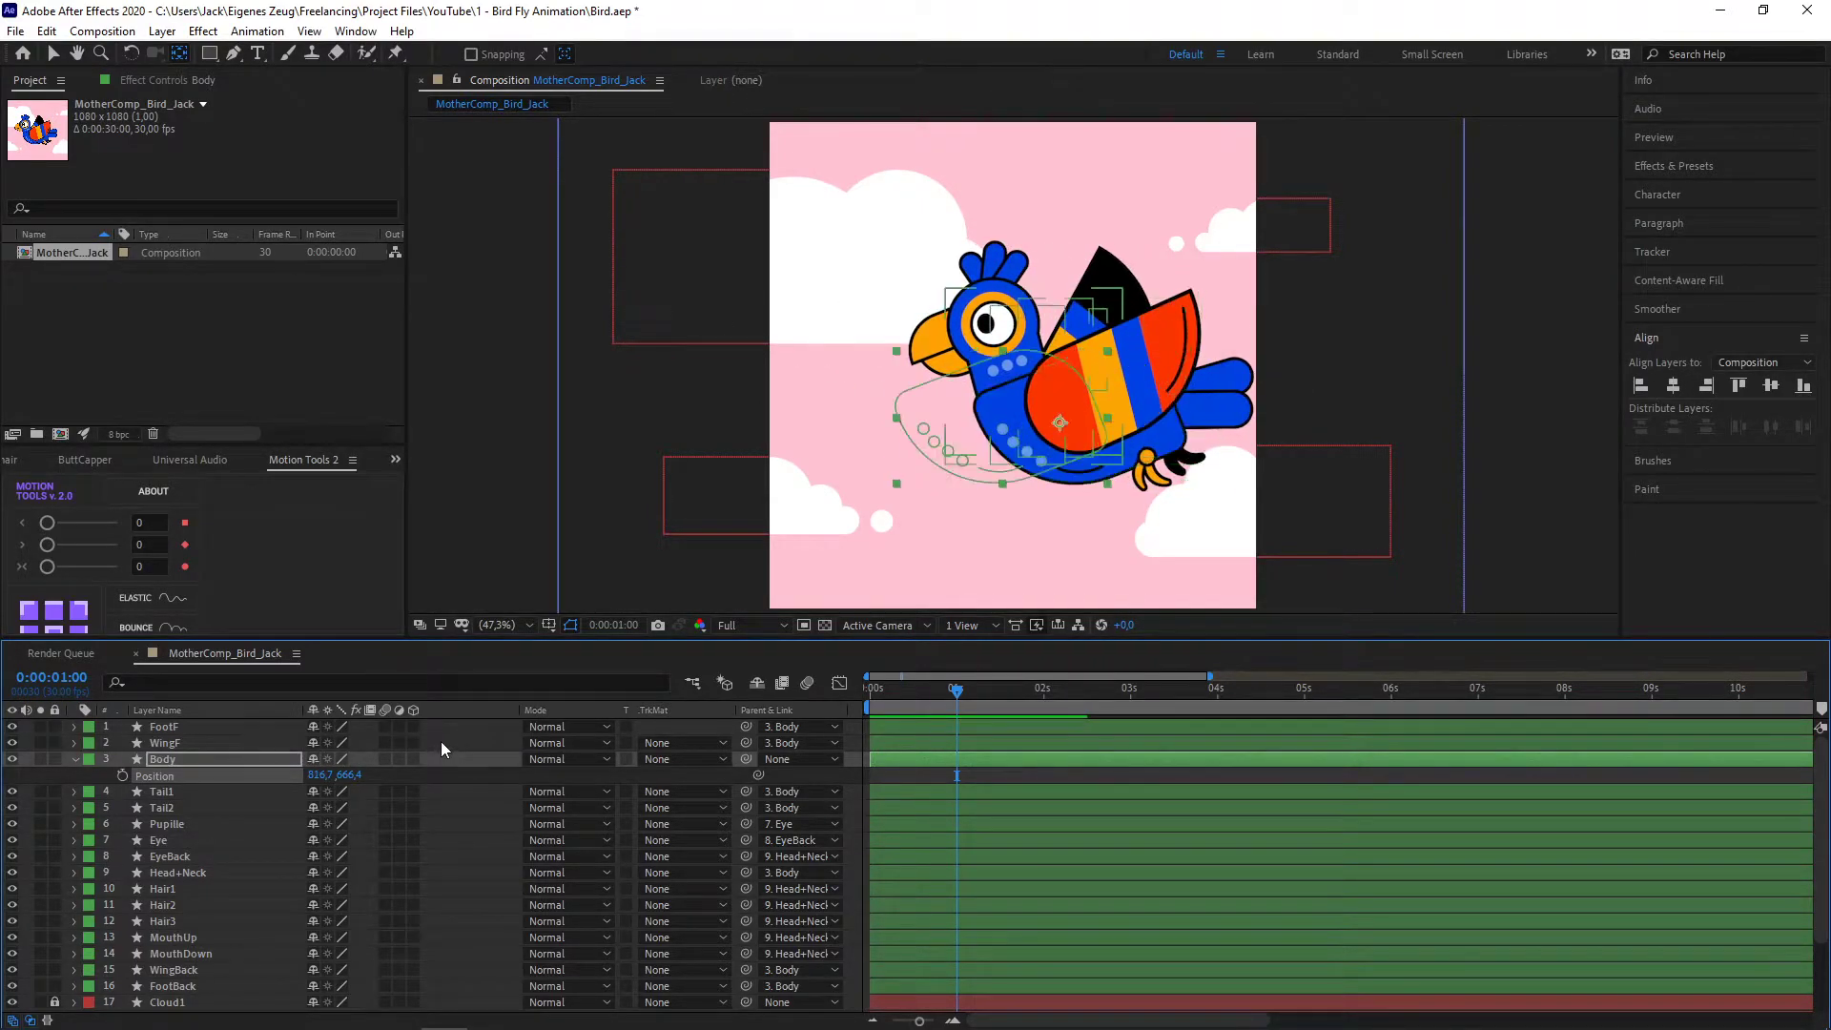
- Undo the test move of the Body layer and set the work area to start at 0:00:02:00
key("ctrl+z")
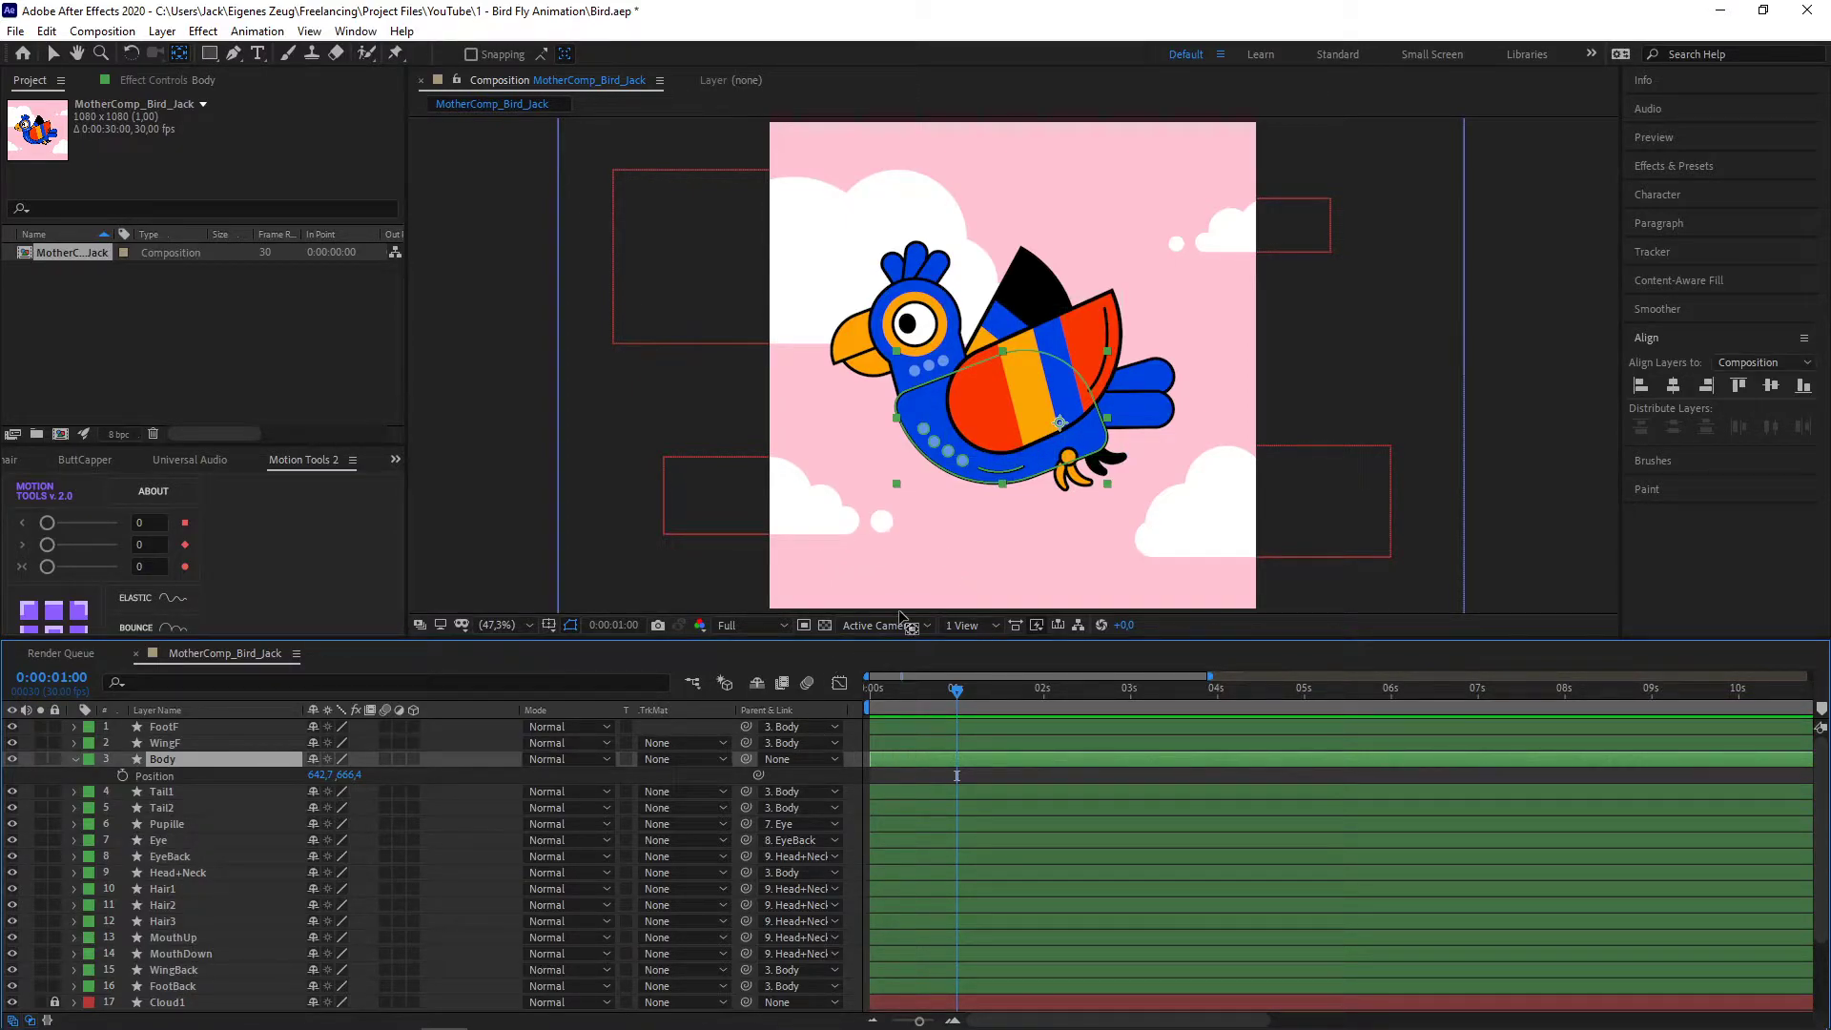
left_click(979, 694)
left_click(960, 696)
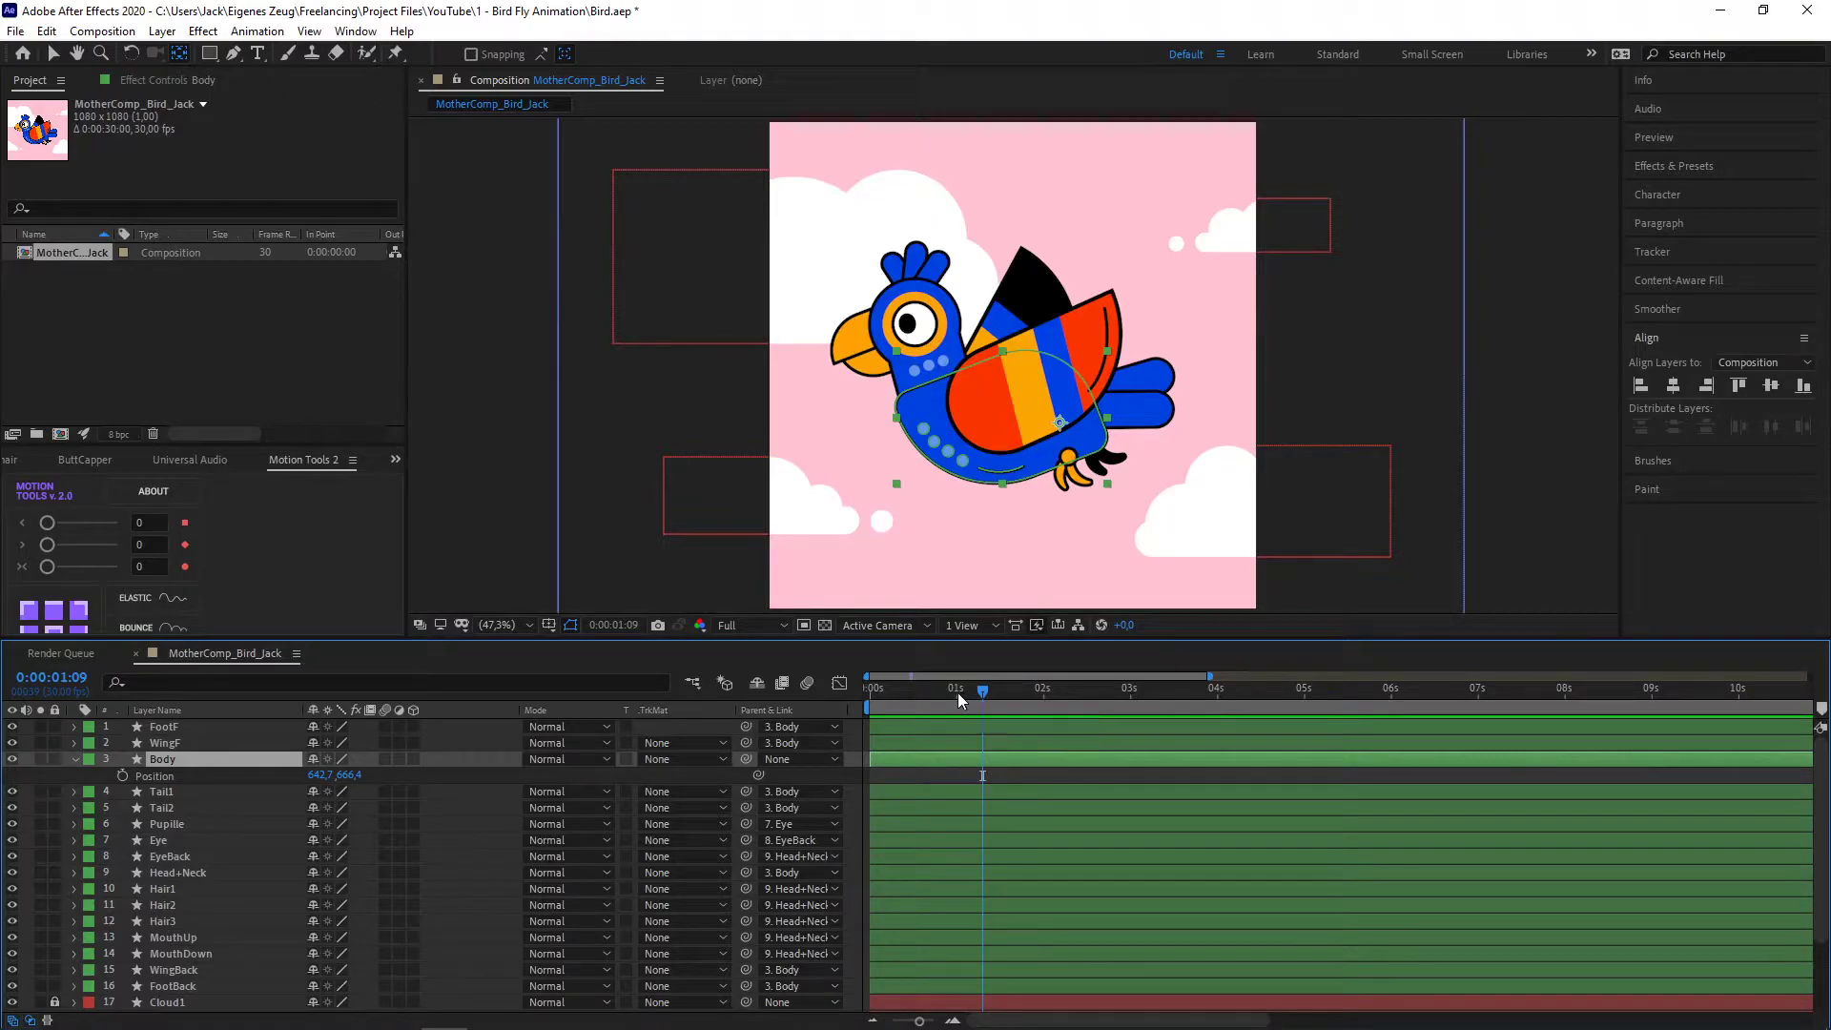
left_click_drag(907, 694, 957, 700)
left_click(1040, 701)
left_click(1043, 701)
left_click_drag(861, 707, 1022, 713)
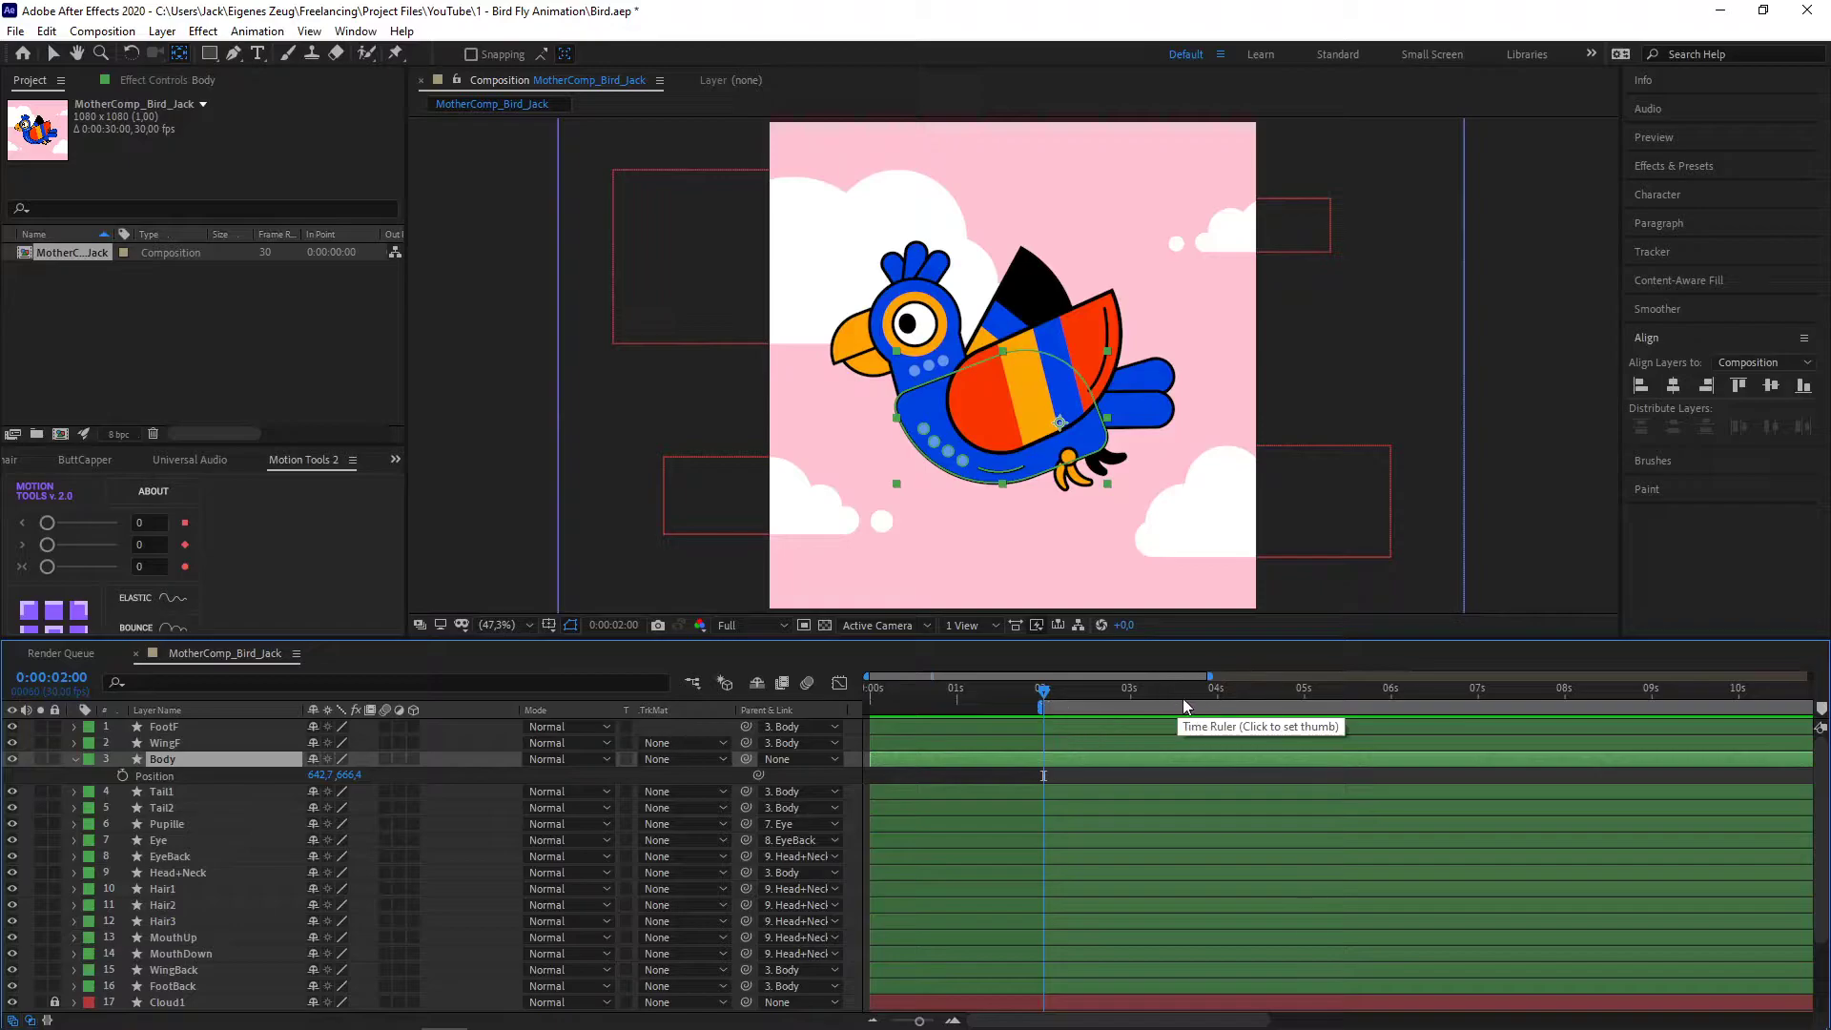
- Set the work area to end at about 4 seconds and preview the resulting range
left_click(1219, 690)
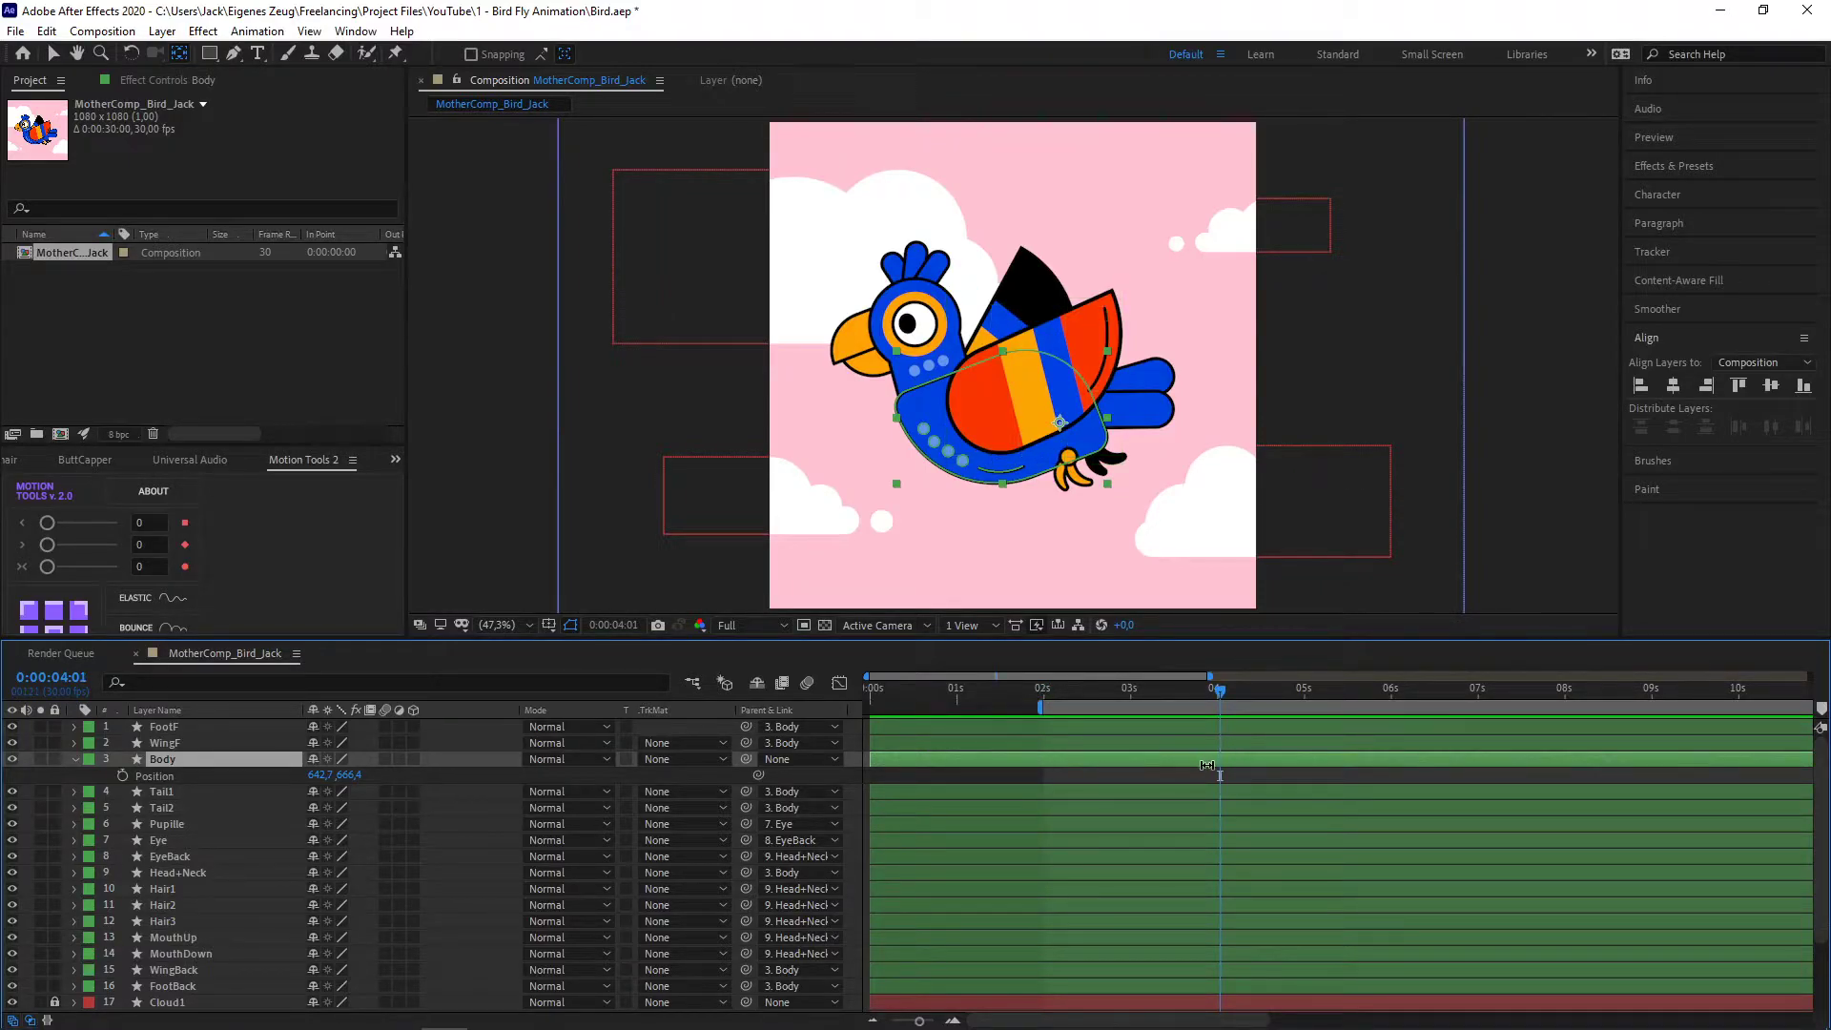
key("semicolon")
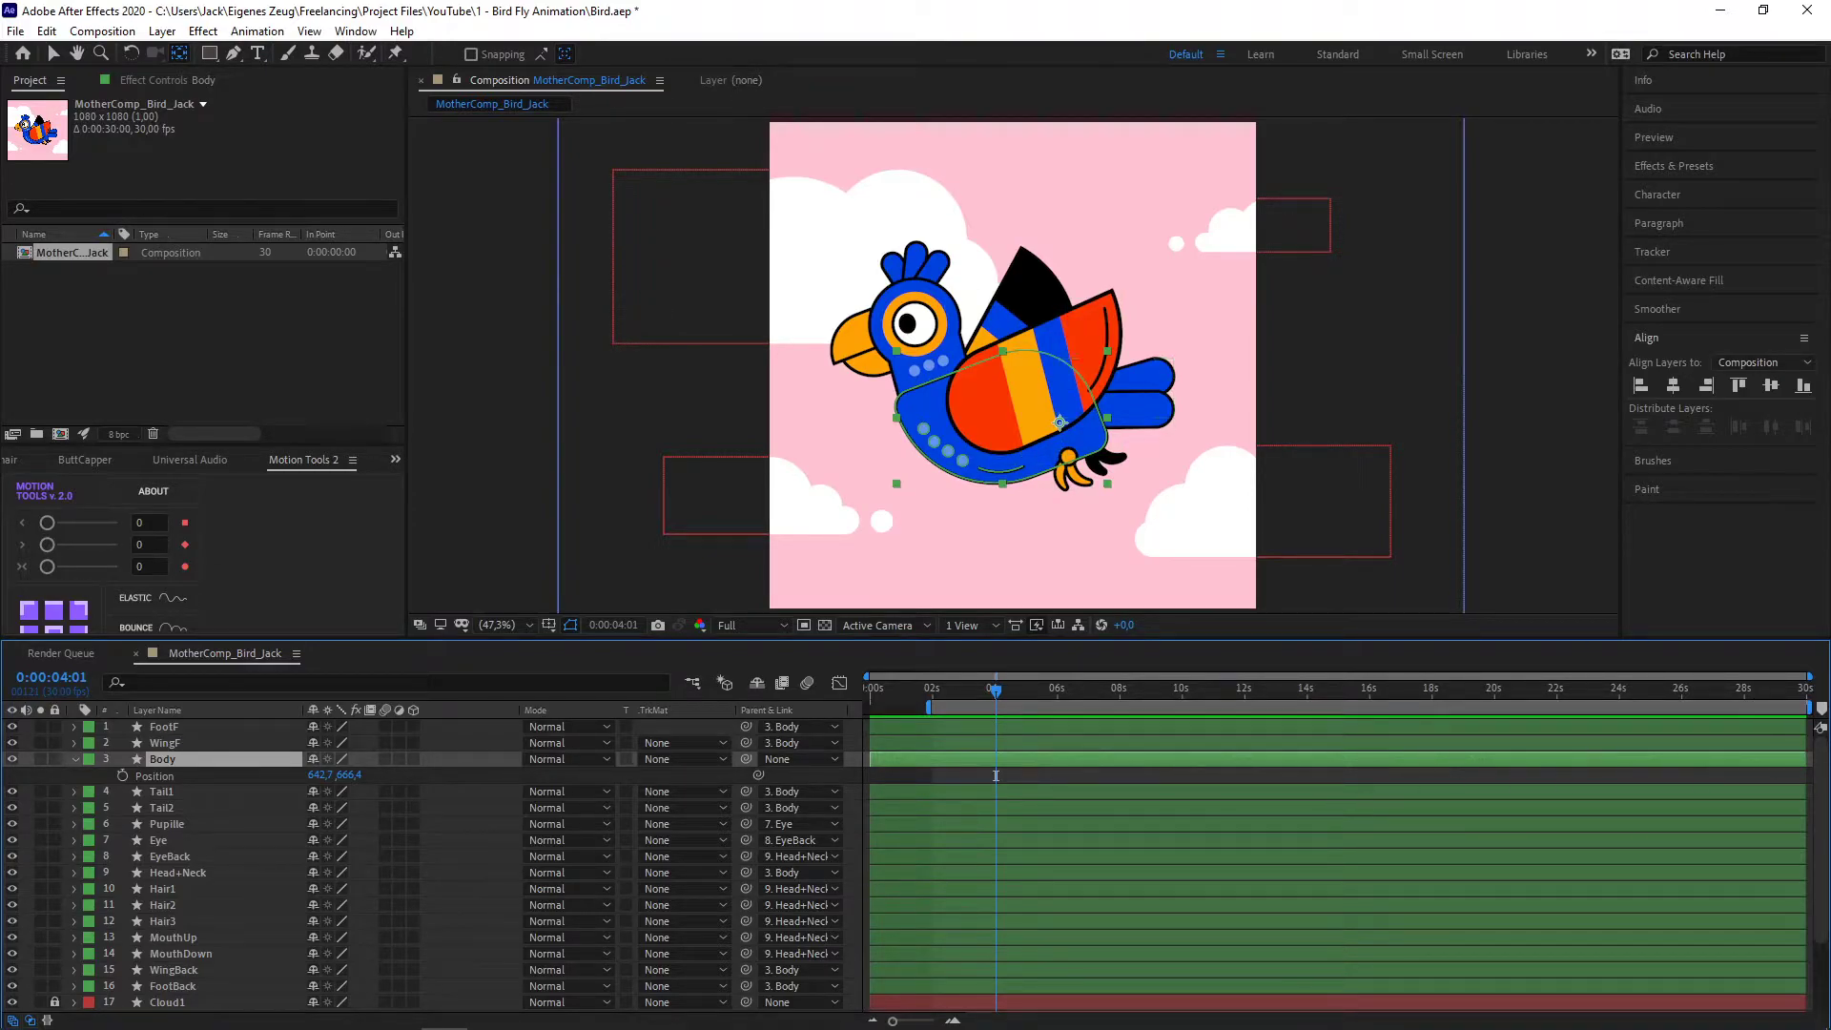
left_click_drag(1812, 707, 999, 716)
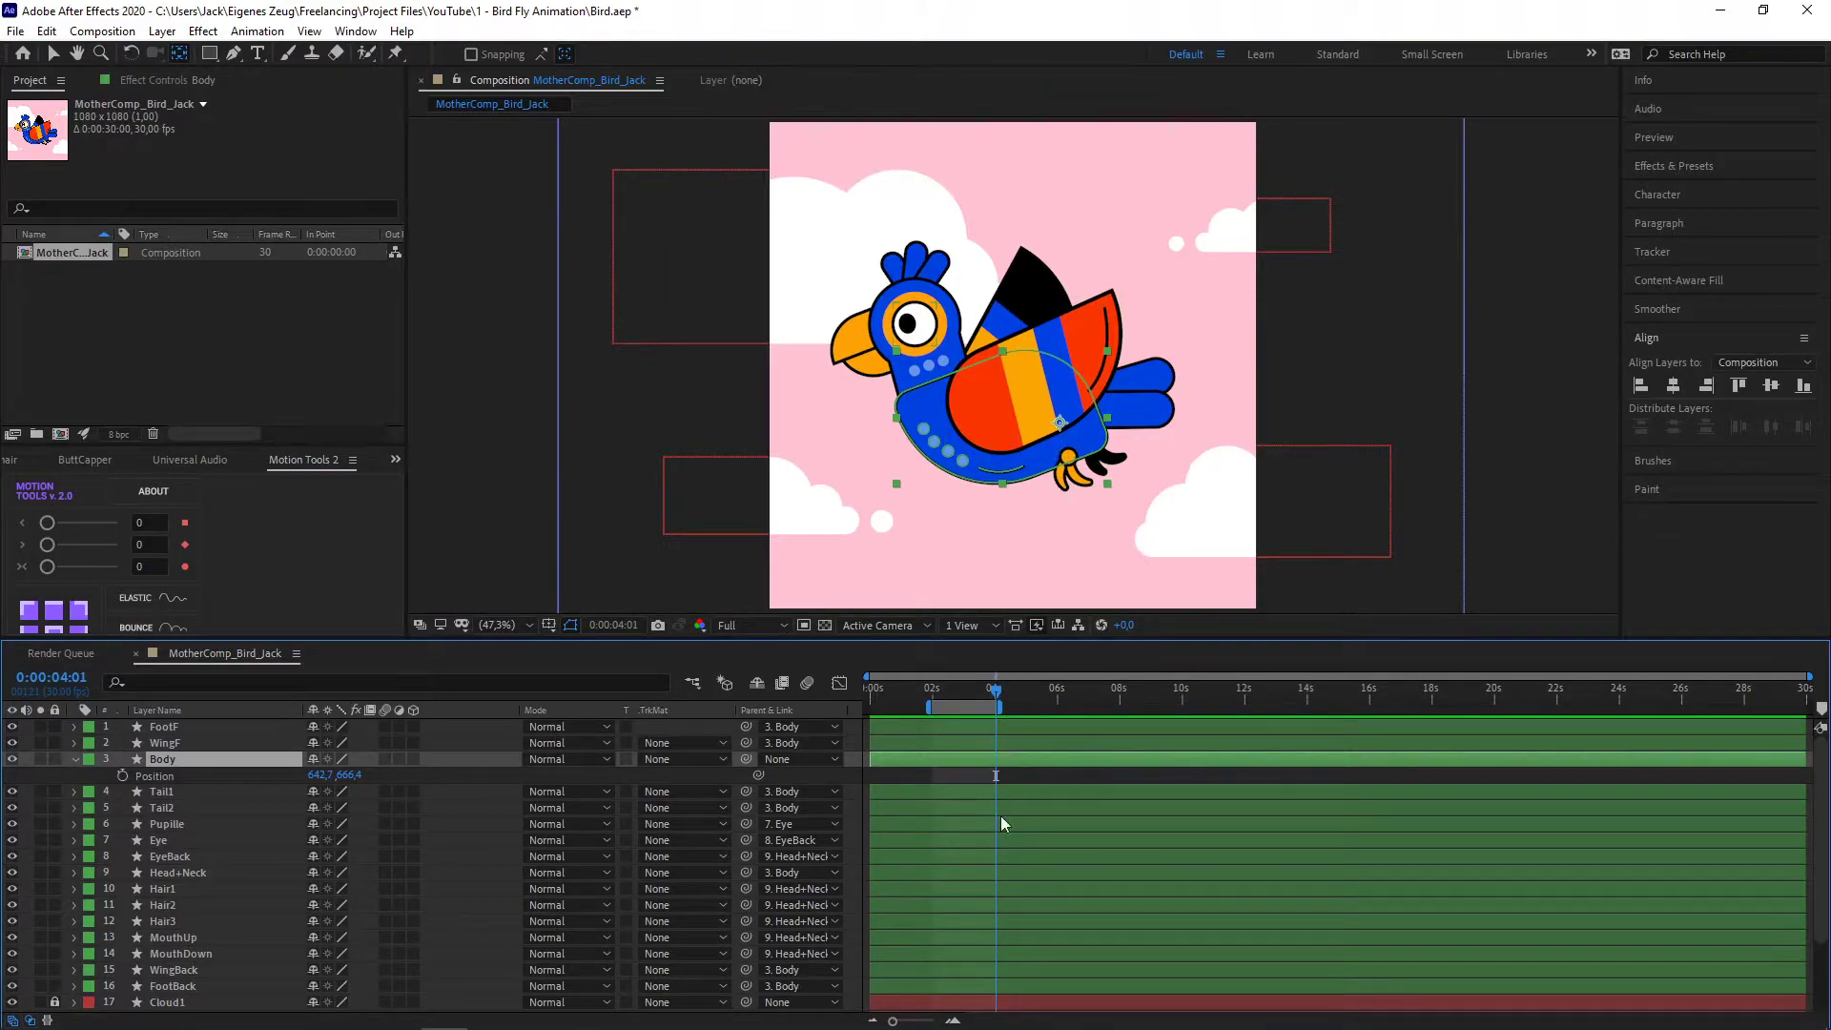
scroll(936, 735, "up", 3)
scroll(1043, 735, "down", 1)
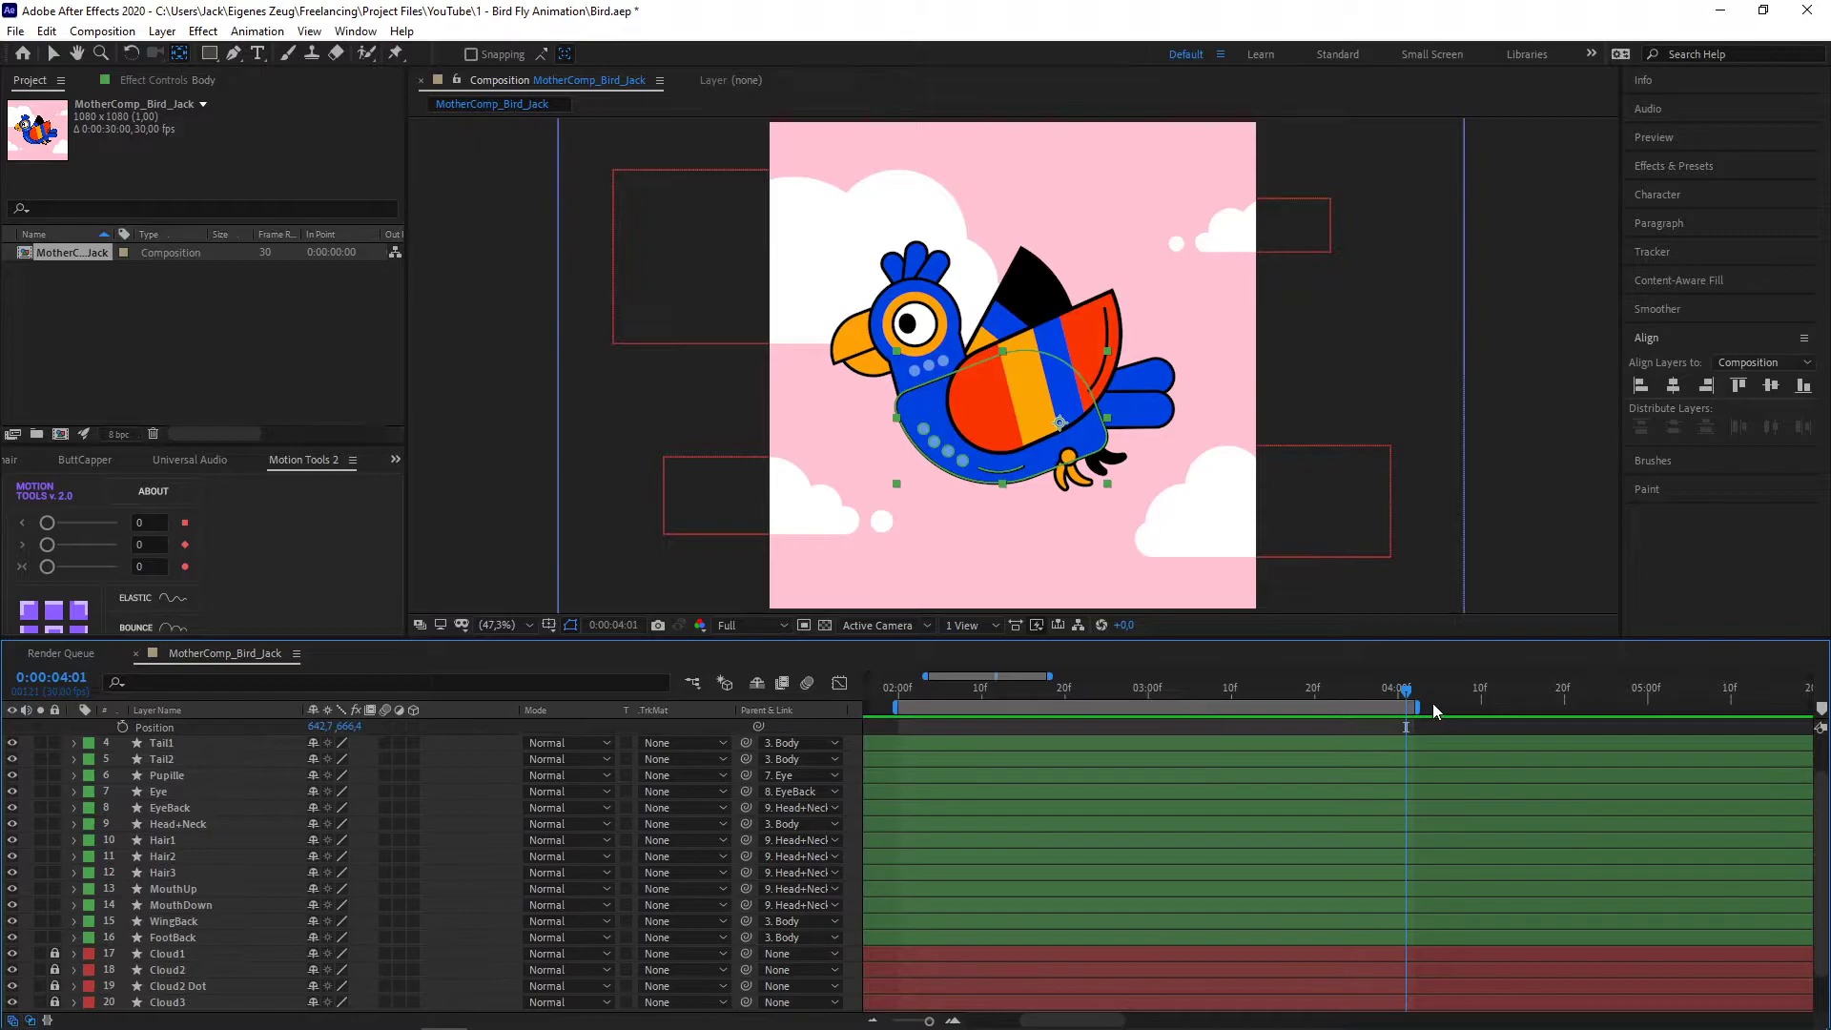
left_click_drag(1419, 710, 899, 699)
scroll(1221, 754, "down", 3)
key("F2")
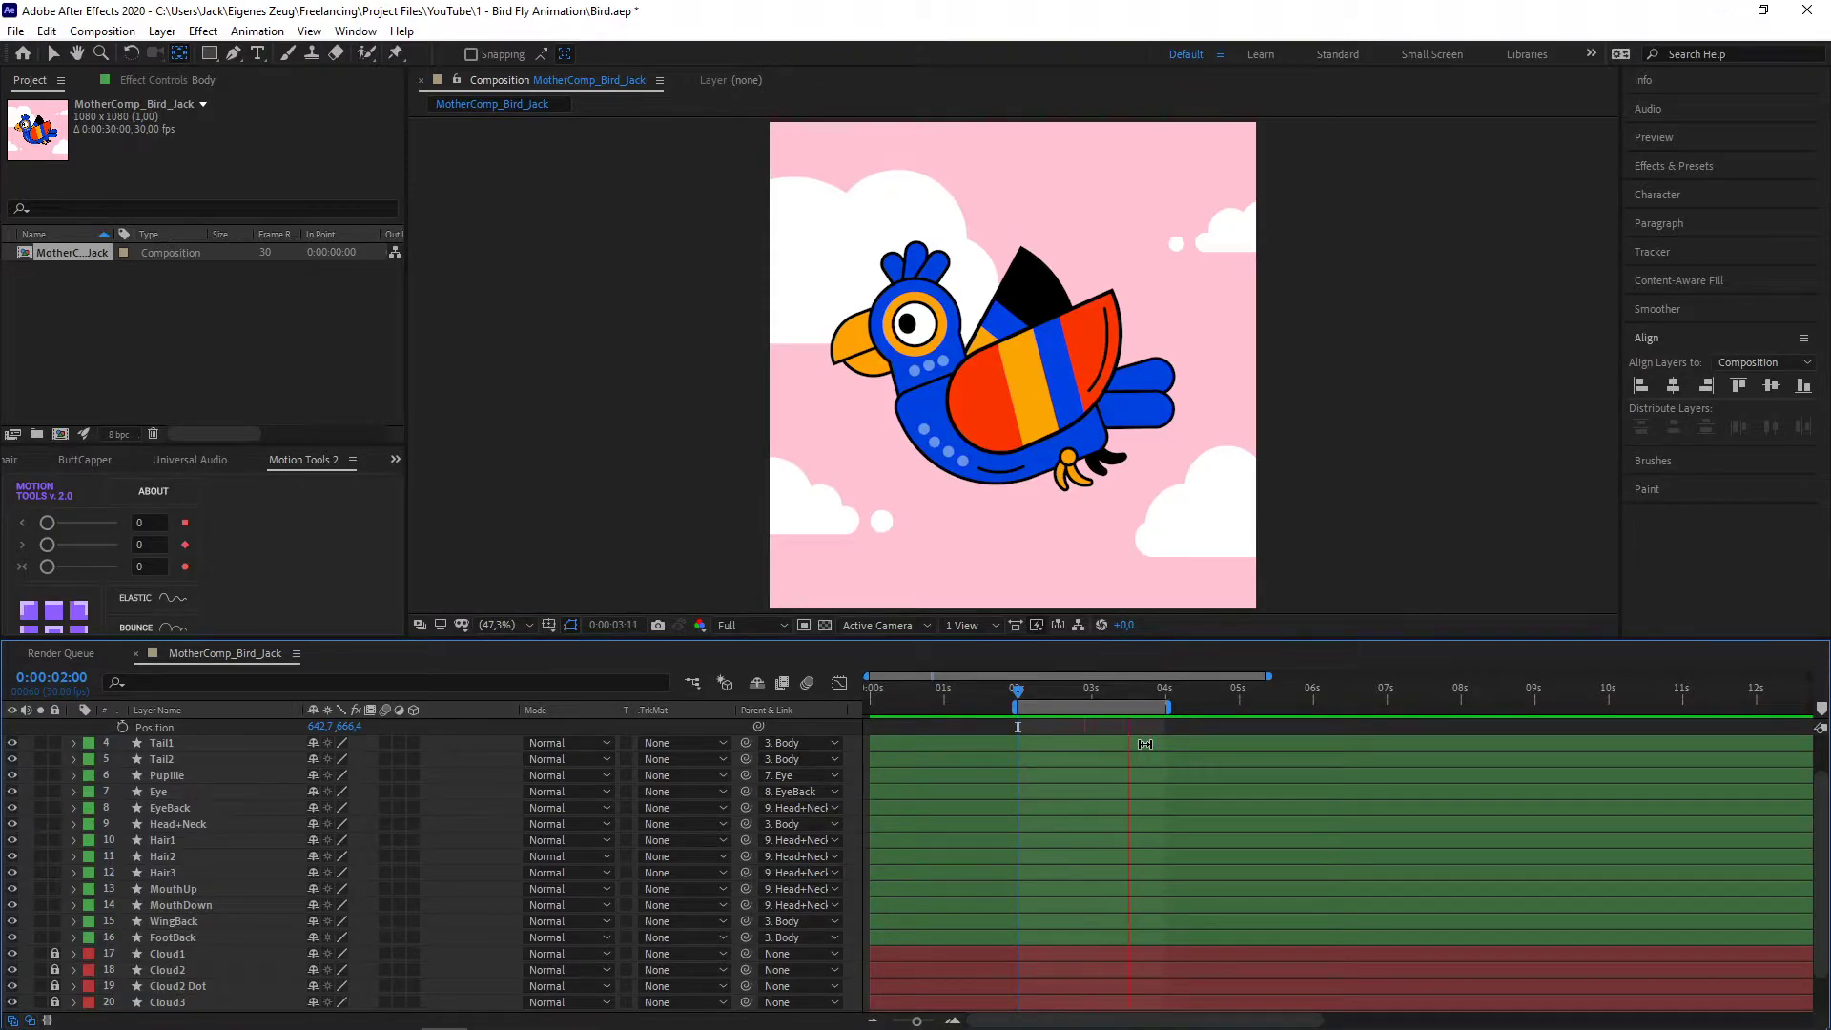
scroll(1281, 804, "down", 1)
key("space")
key("p")
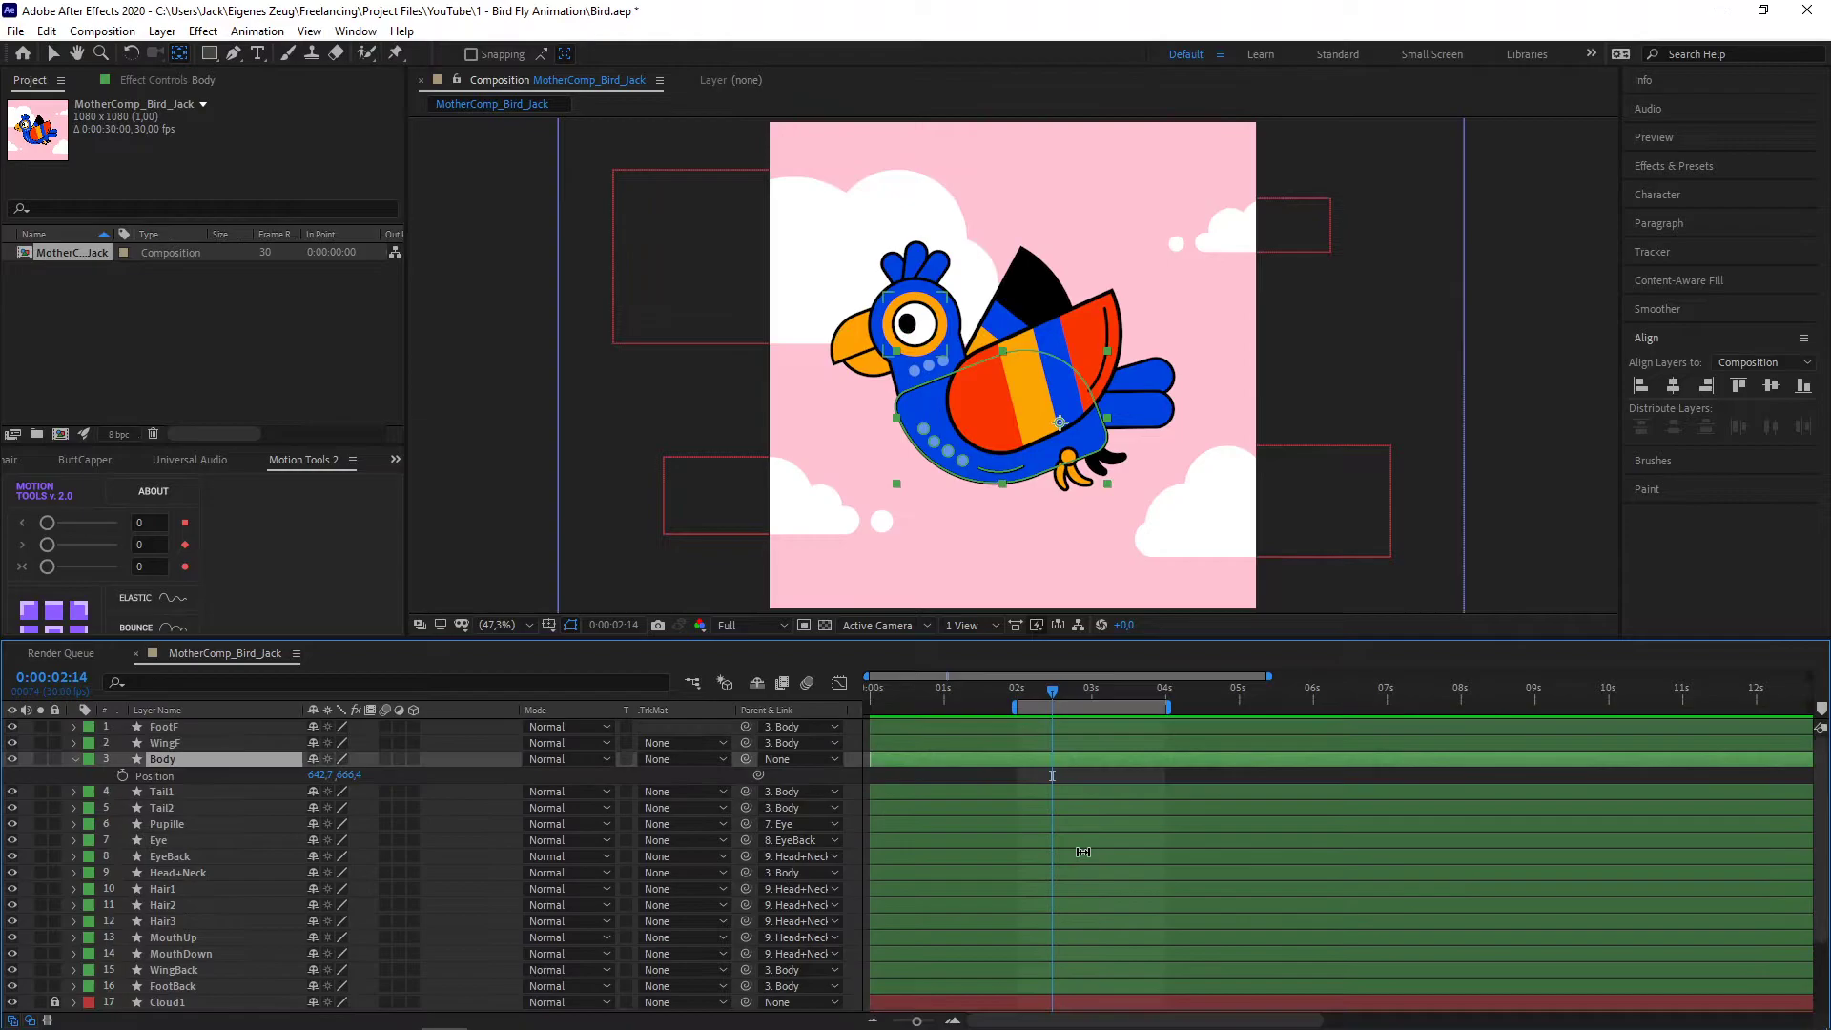
left_click(1024, 697)
left_click_drag(1023, 698, 1017, 698)
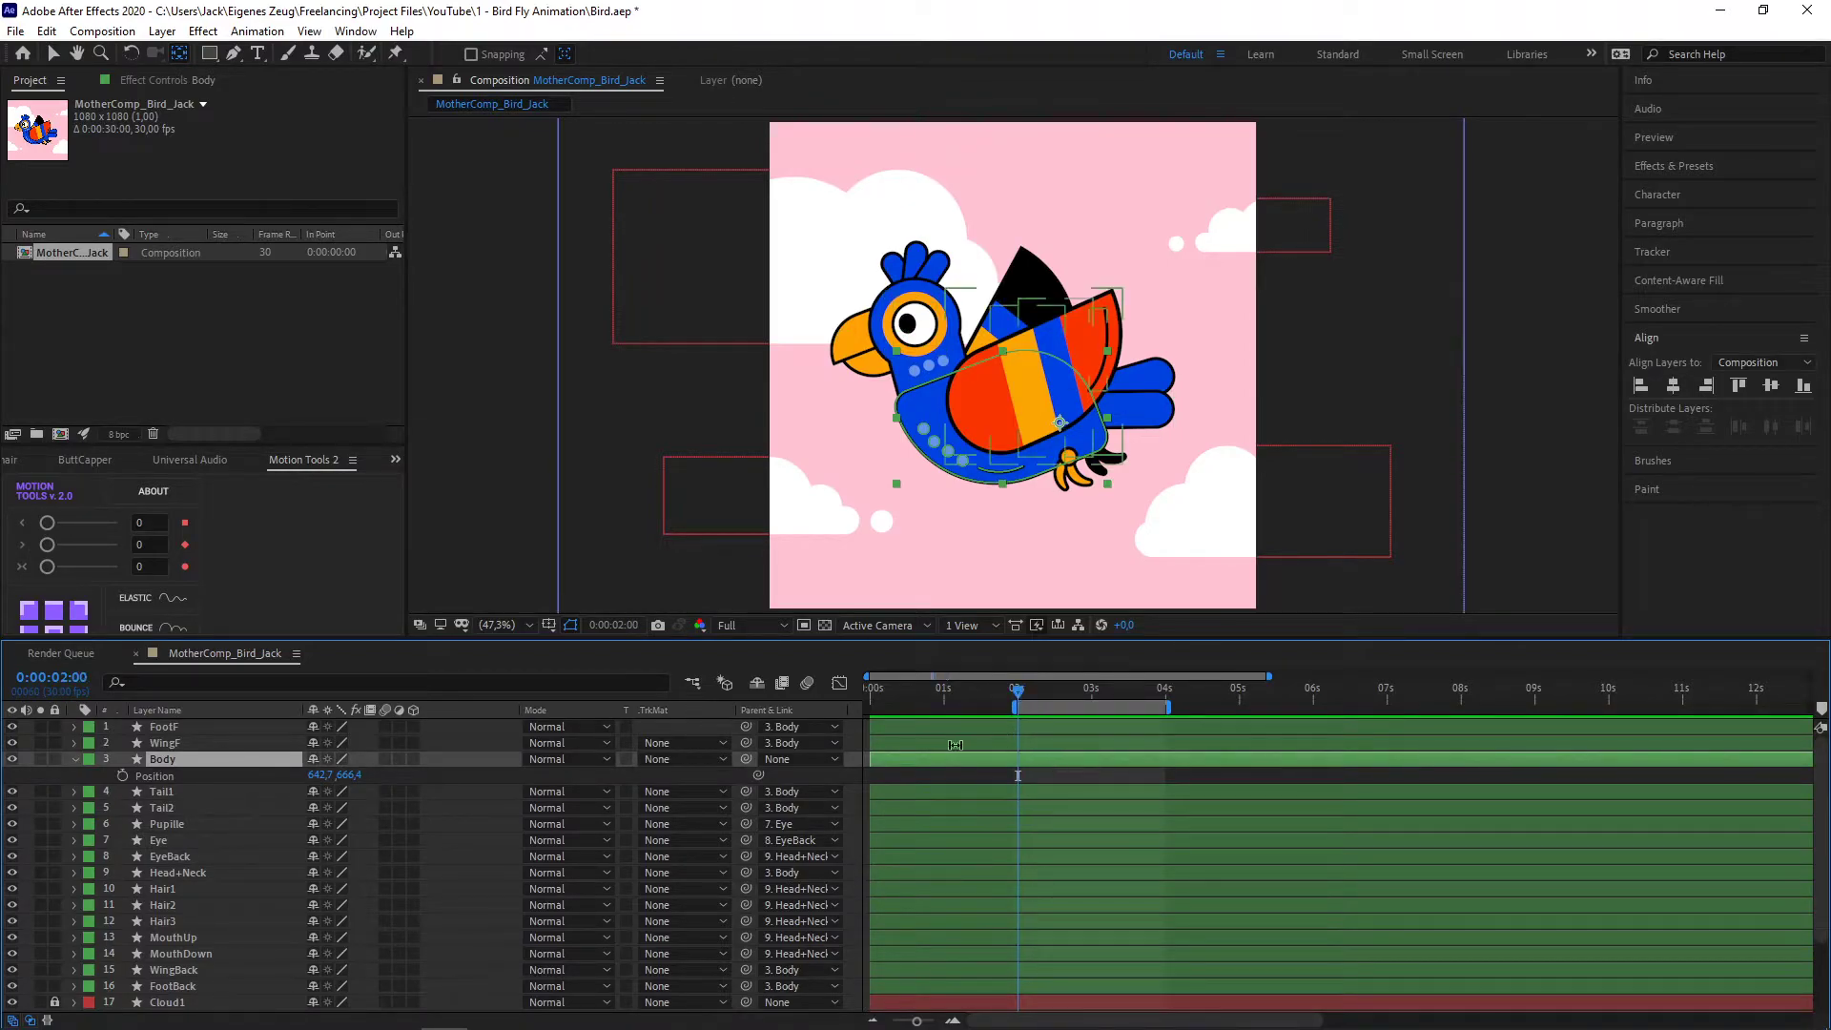
left_click(73, 759)
mouse_move(1016, 699)
left_mouse_down()
mouse_move(997, 699)
mouse_move(1014, 699)
left_mouse_up()
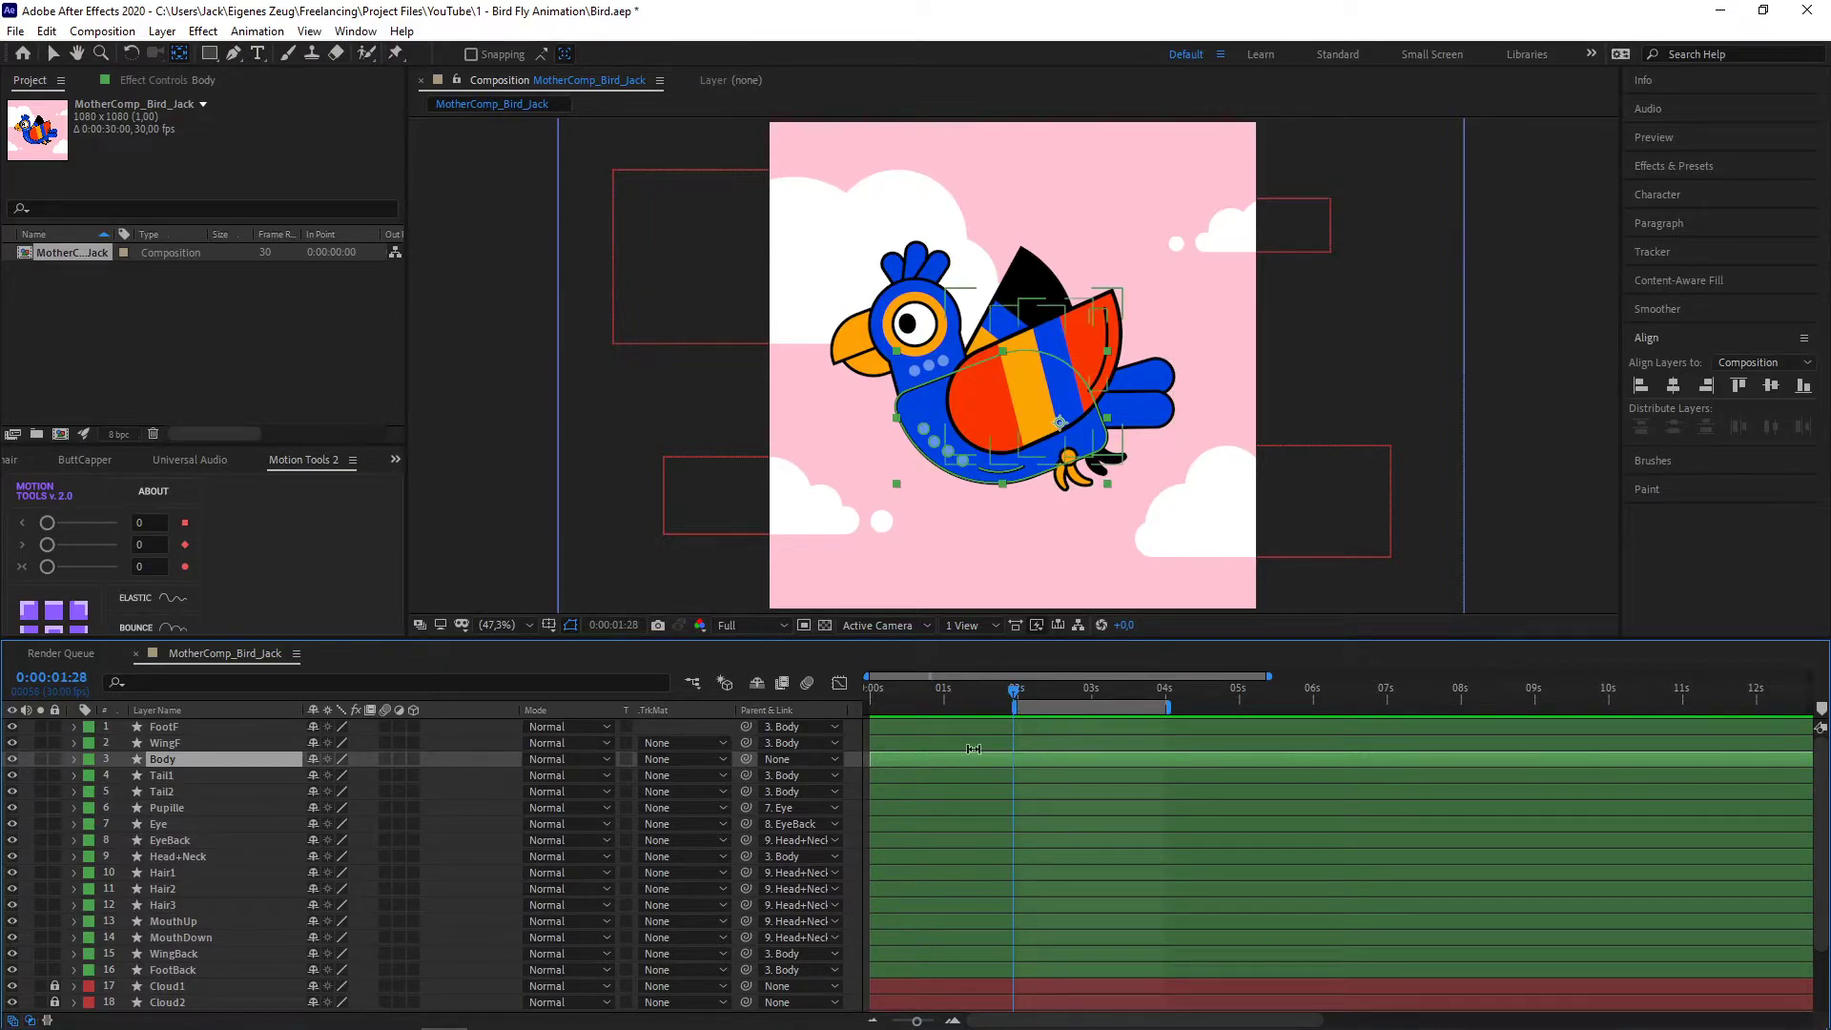
left_click_drag(1014, 699, 933, 699)
left_click(865, 699)
- Reveal the Body layer's Transform properties and start Position keyframing at 0:00:02:00
left_click(1019, 698)
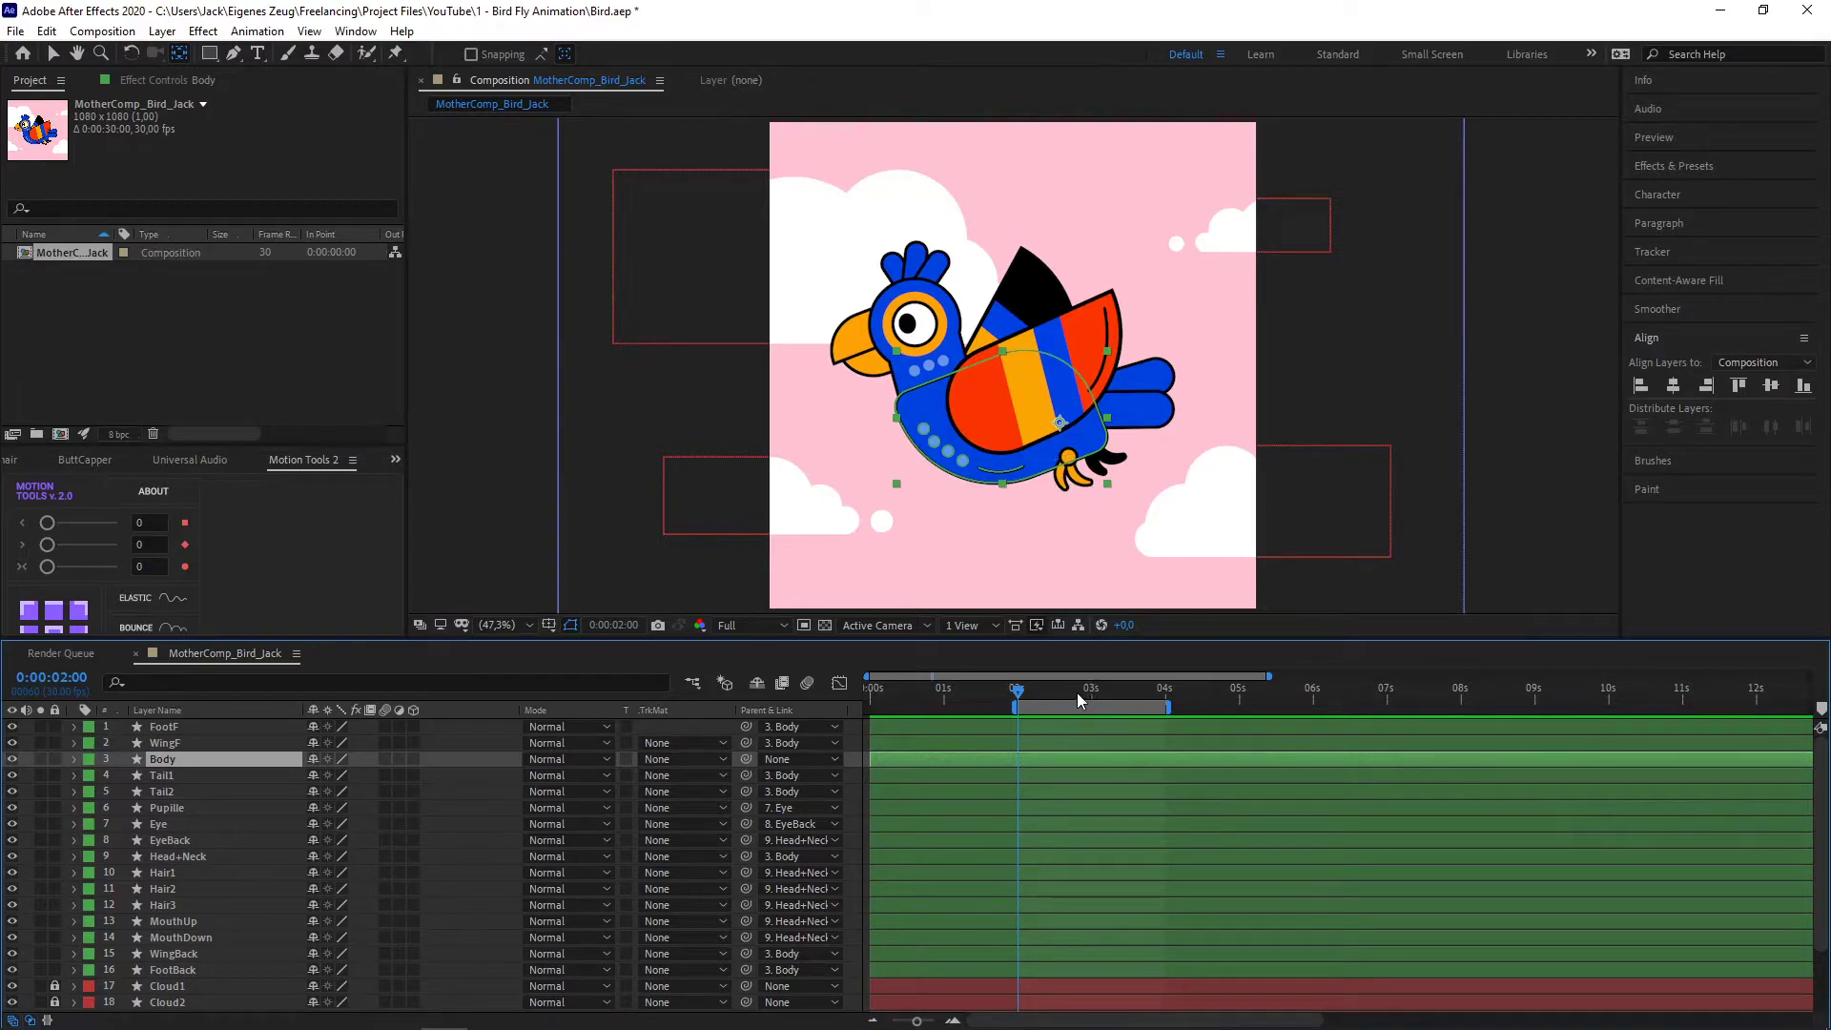
mouse_move(1022, 693)
left_mouse_down()
mouse_move(1045, 699)
mouse_move(1018, 696)
left_mouse_up()
left_click(74, 760)
left_click(91, 793)
left_click(90, 777)
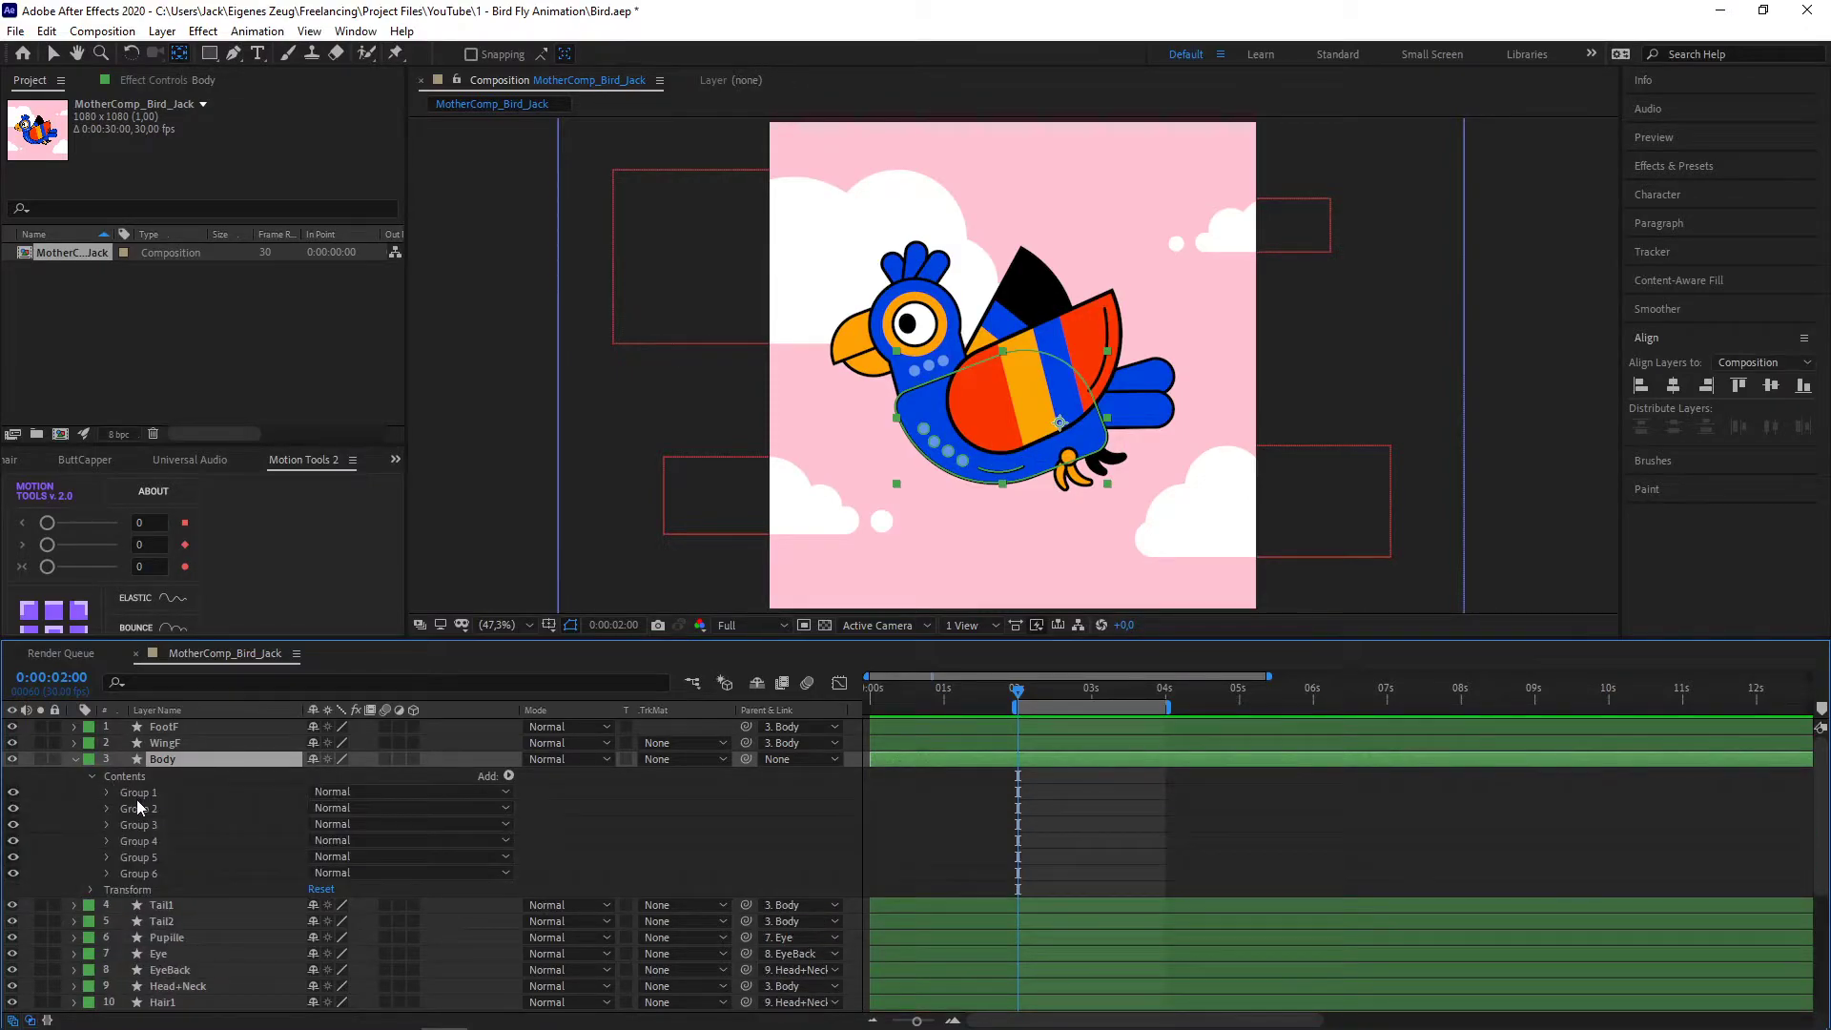
left_click(90, 777)
left_click(91, 792)
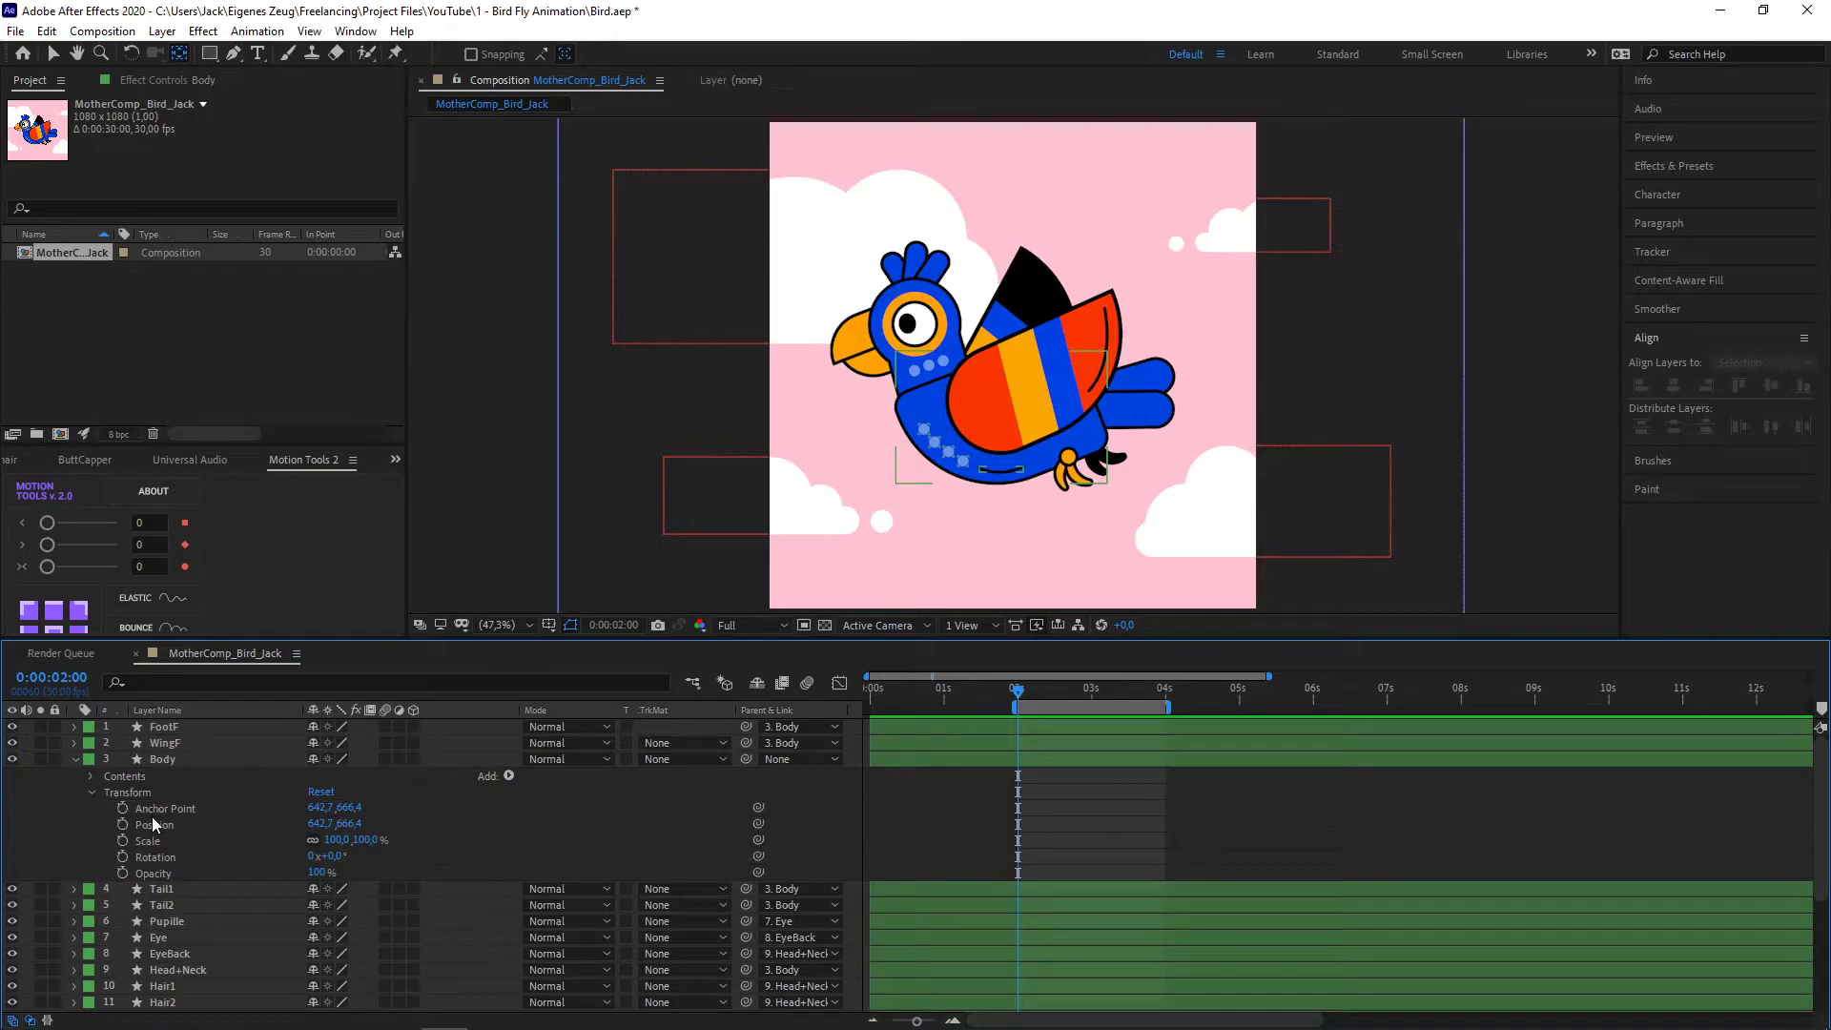
left_click(124, 826)
left_click(1041, 695)
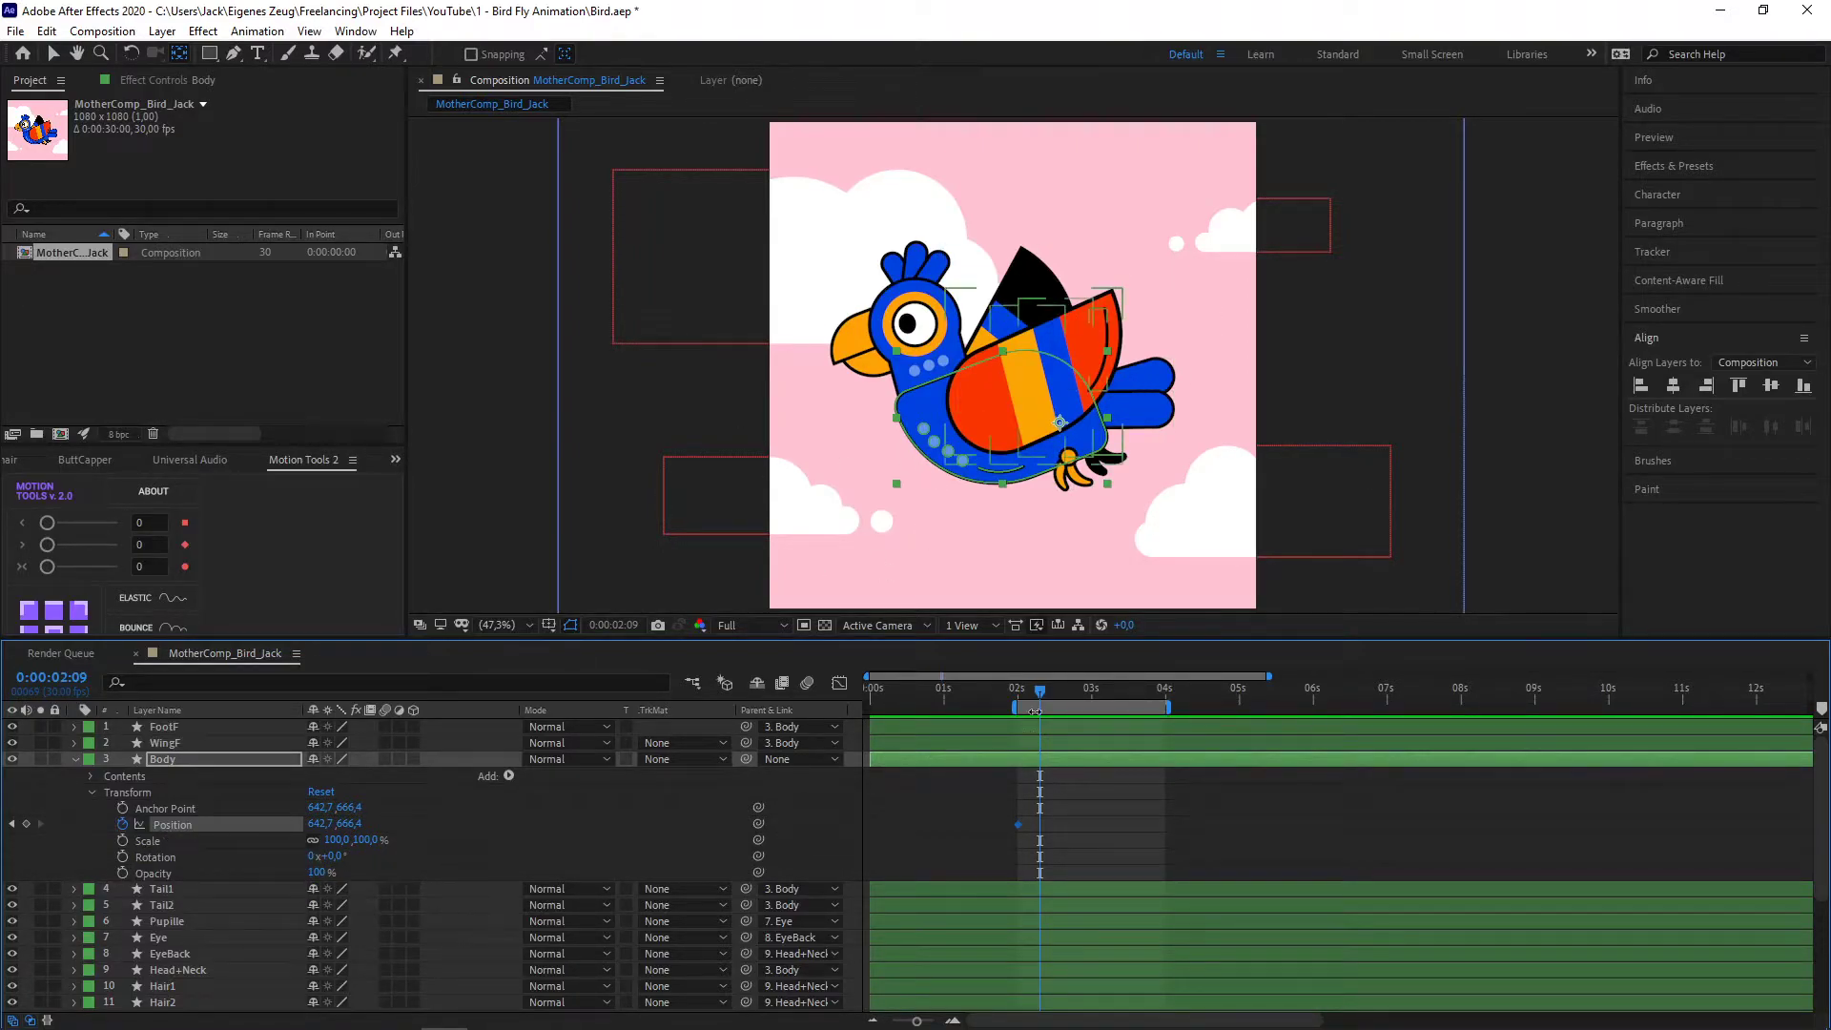
key("j")
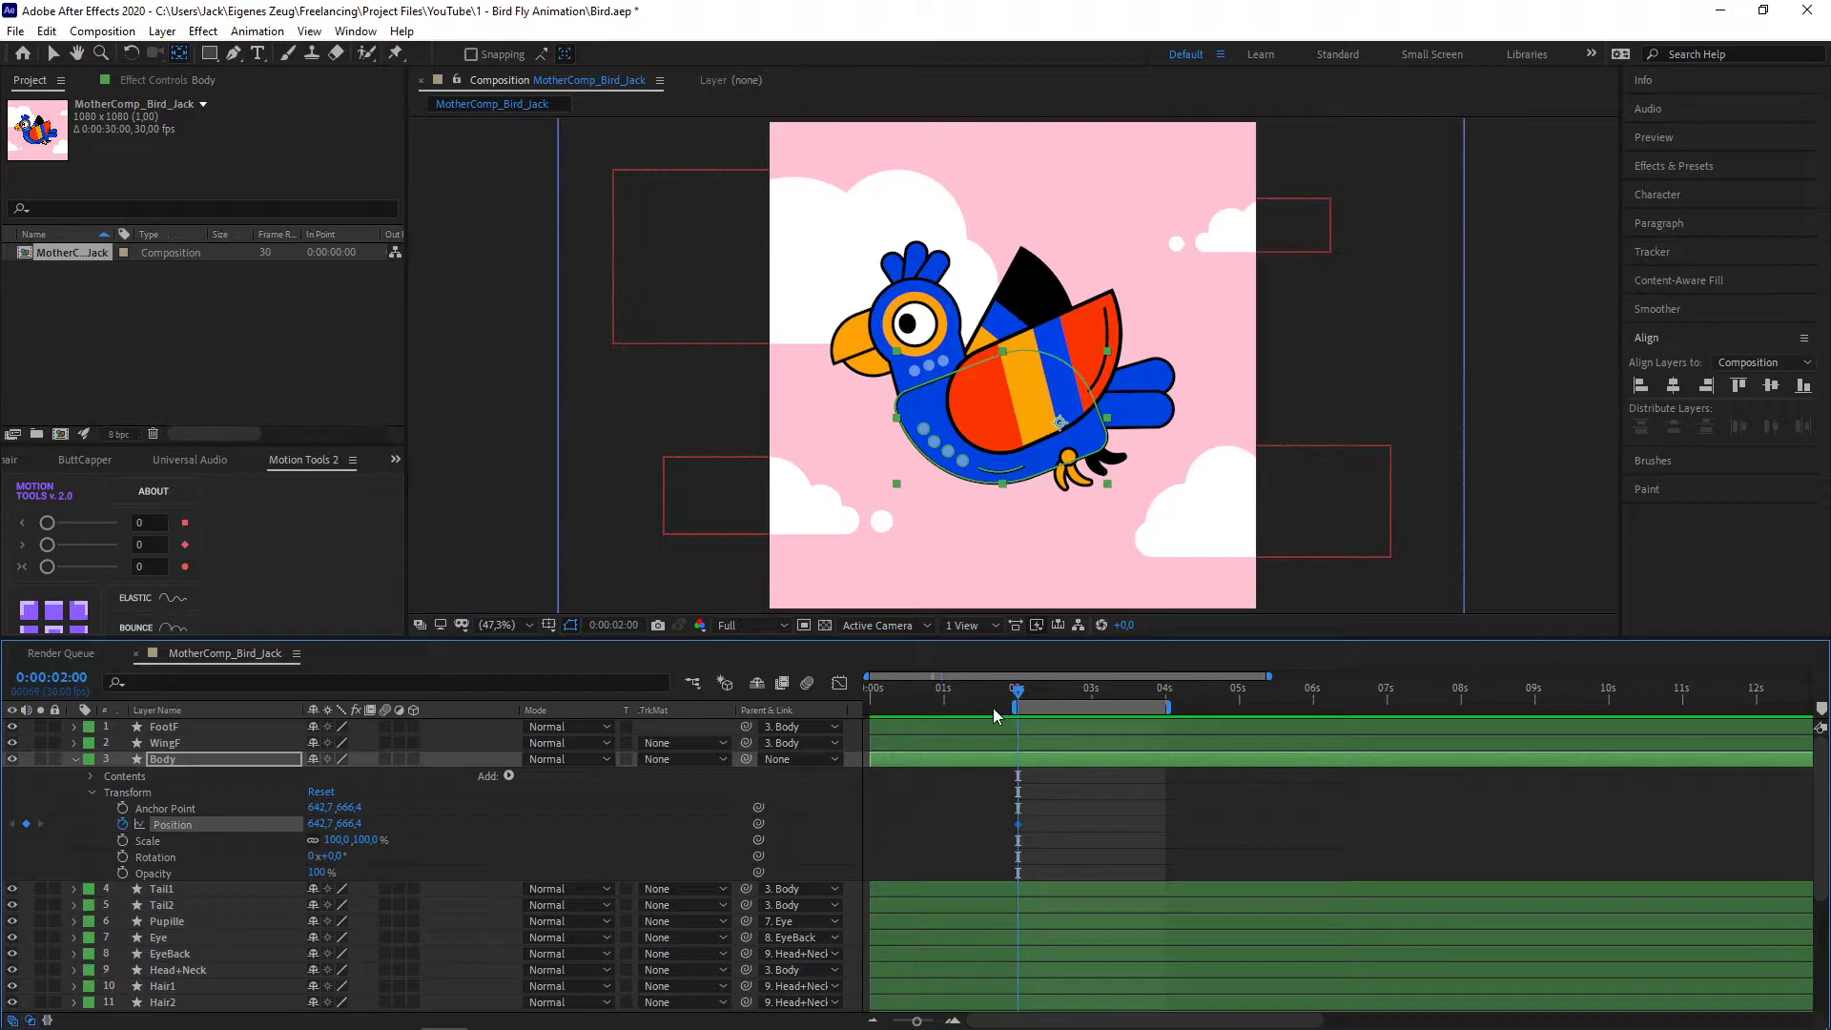
left_click(123, 826)
left_click(123, 826)
- Keyframe the Body's Y position at 739.4 at 0:00:02:14, and copy the starting Position keyframe to 0:00:03:00
left_click_drag(1038, 696, 1053, 694)
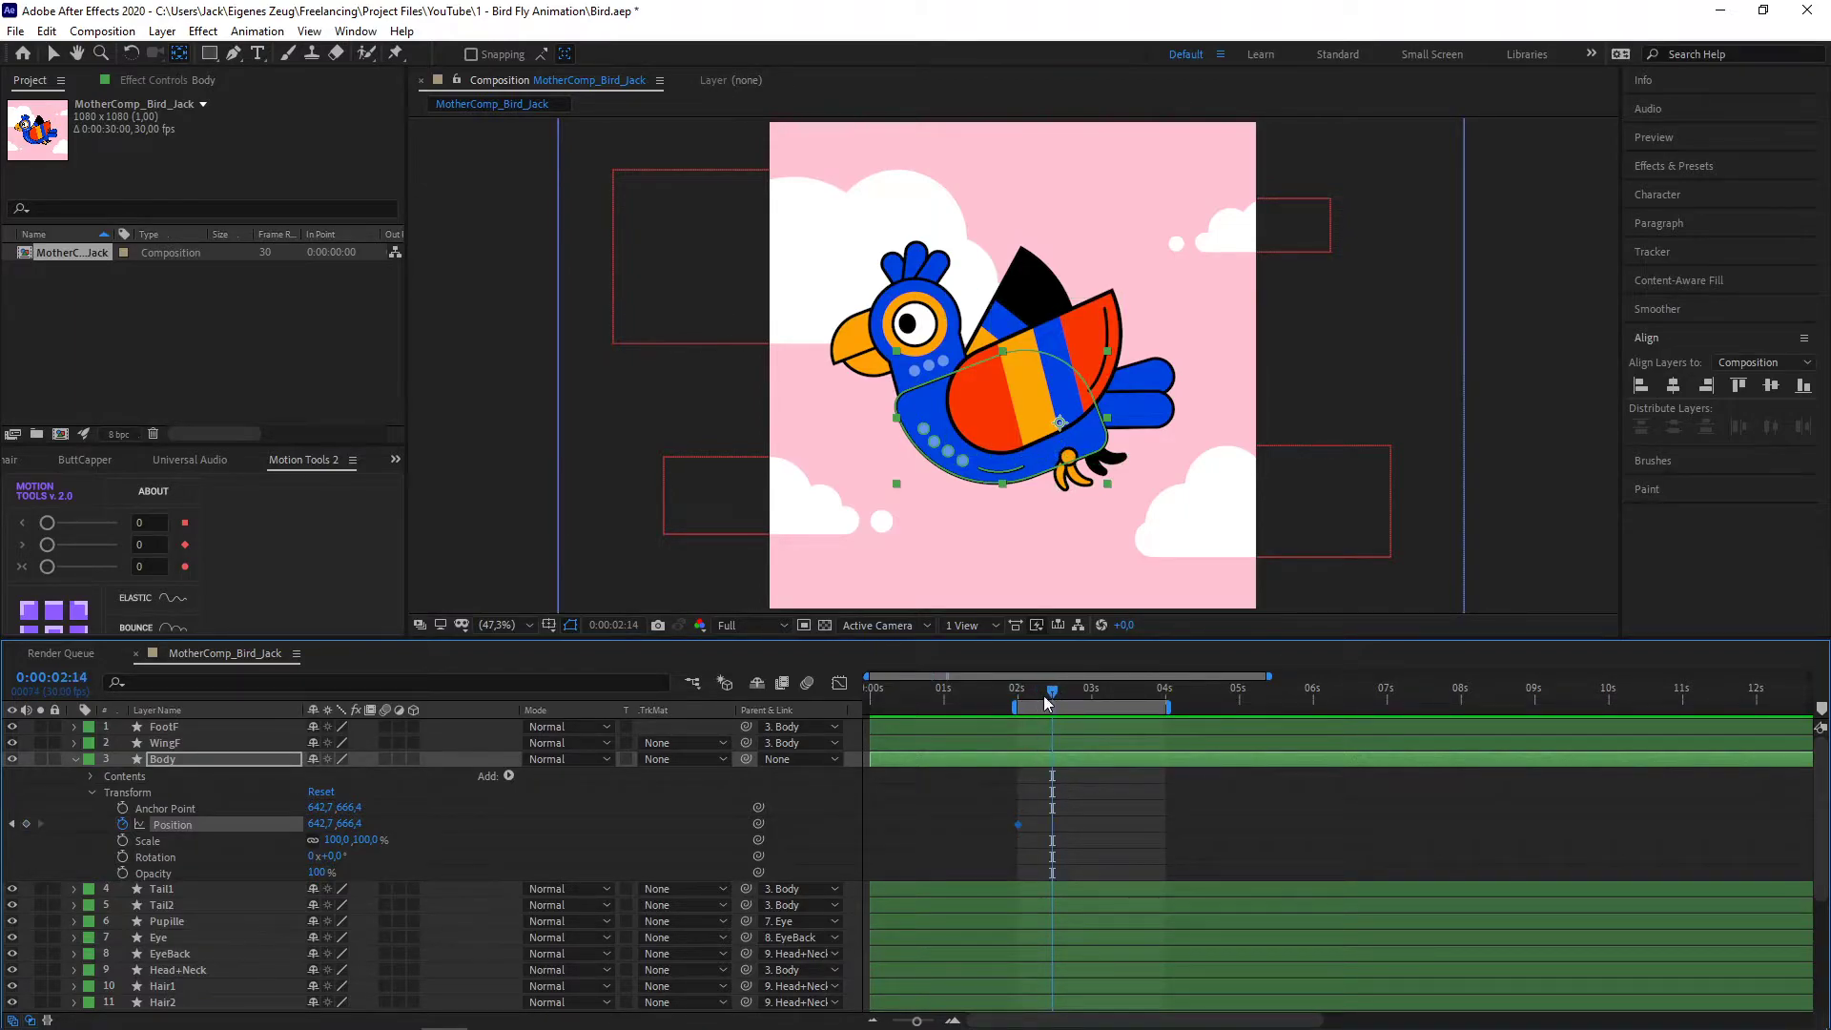
mouse_move(346, 824)
left_mouse_down()
mouse_move(418, 823)
mouse_move(355, 825)
left_mouse_up()
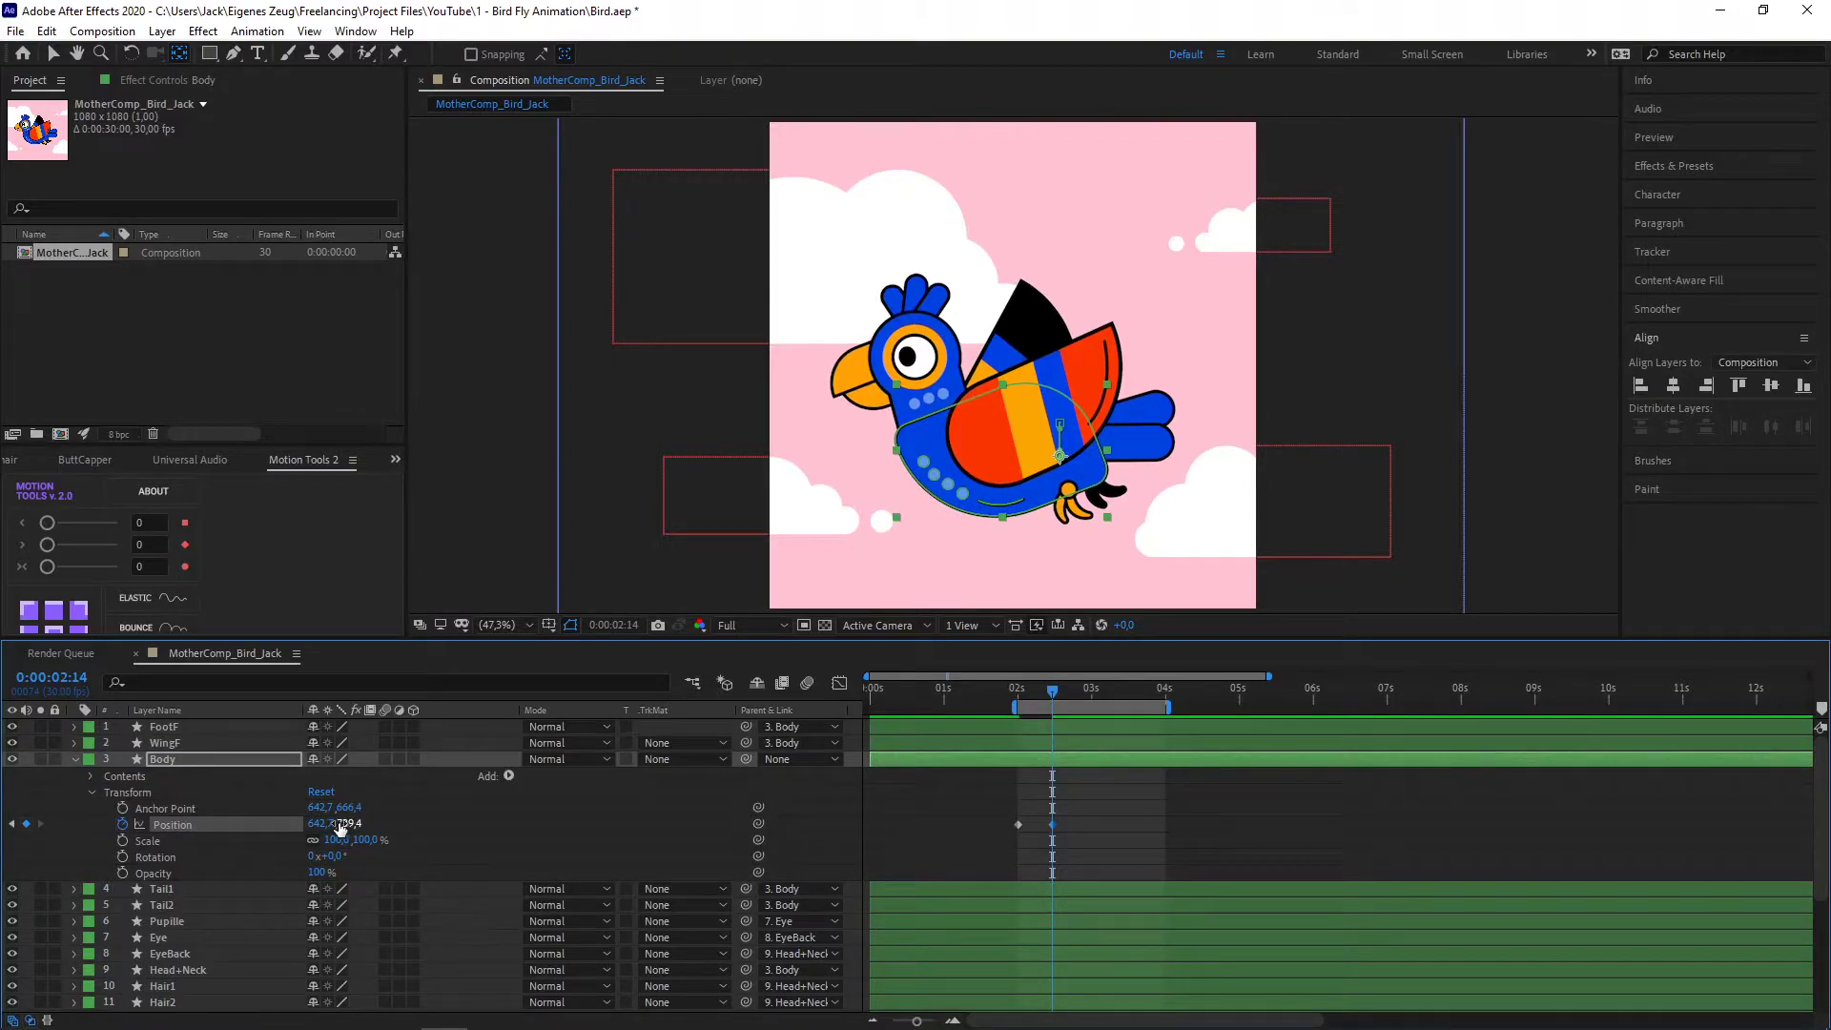
left_click_drag(1046, 691, 1094, 699)
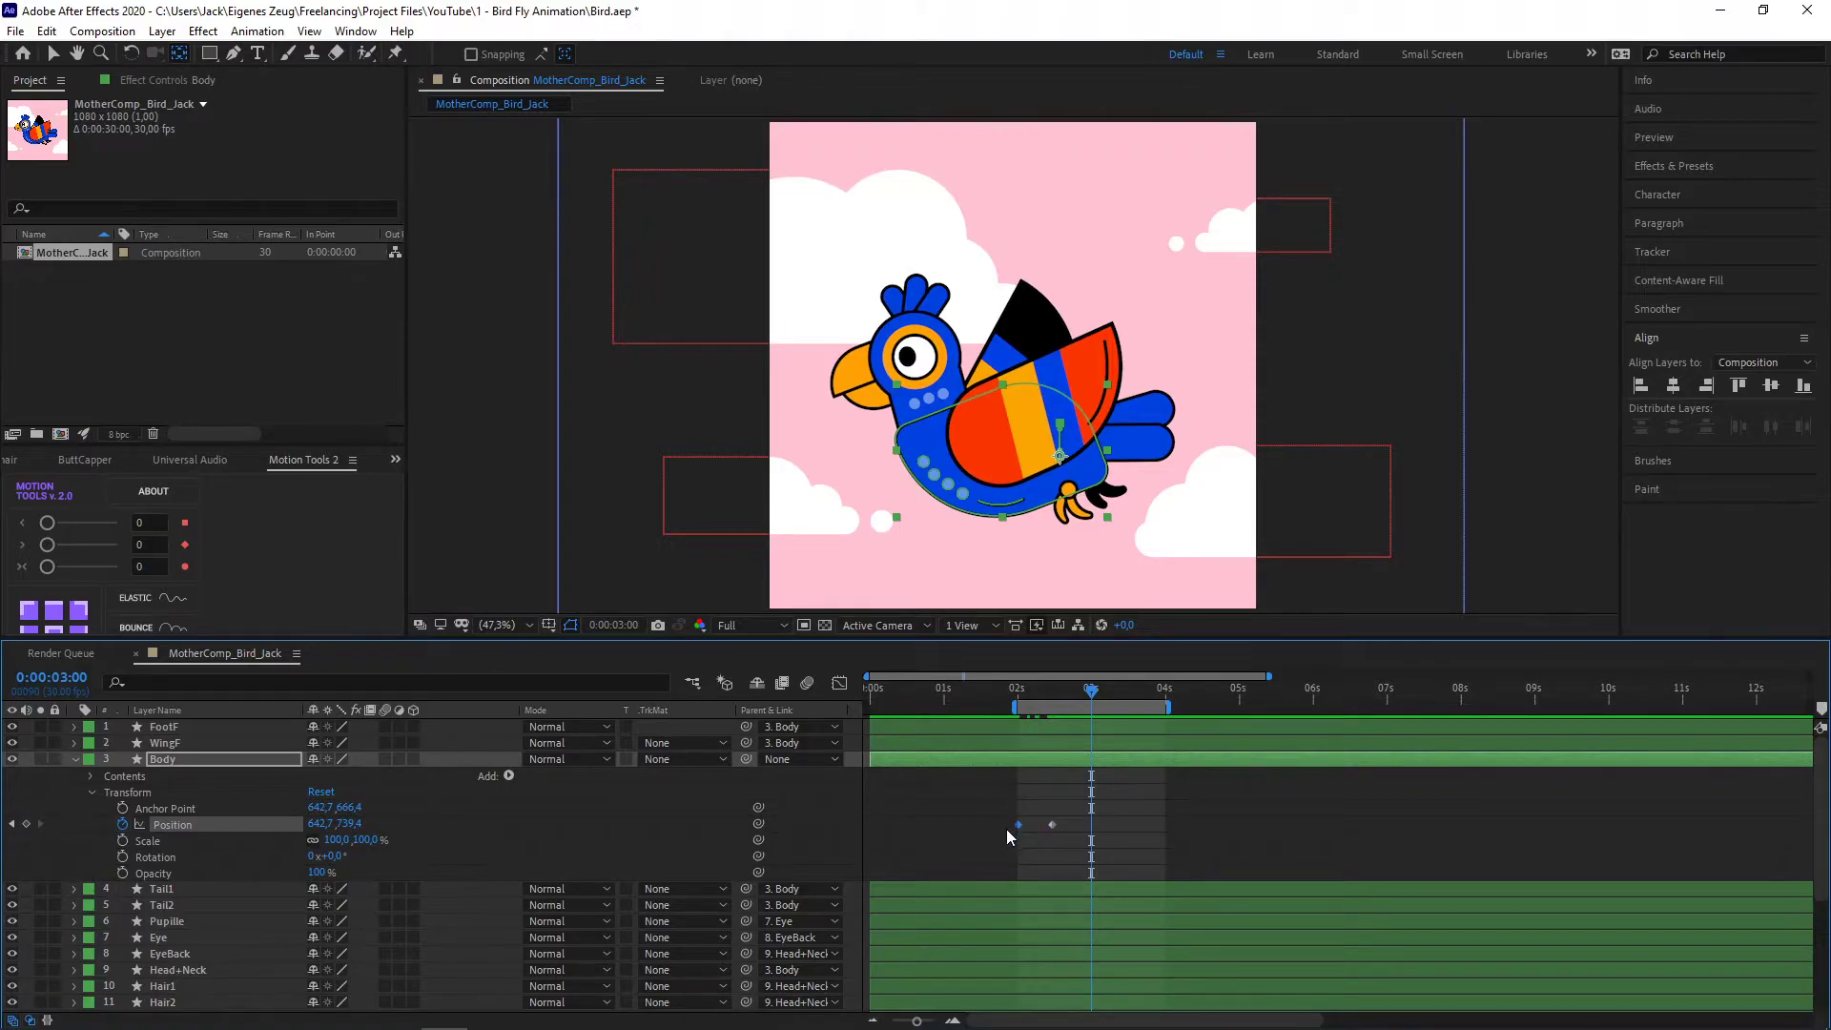
left_click_drag(1002, 816, 1028, 832)
key("ctrl+c")
key("ctrl+v")
- Preview the Body's down-and-up motion from 0:00:02:00
left_click_drag(1055, 691, 1015, 691)
key("space")
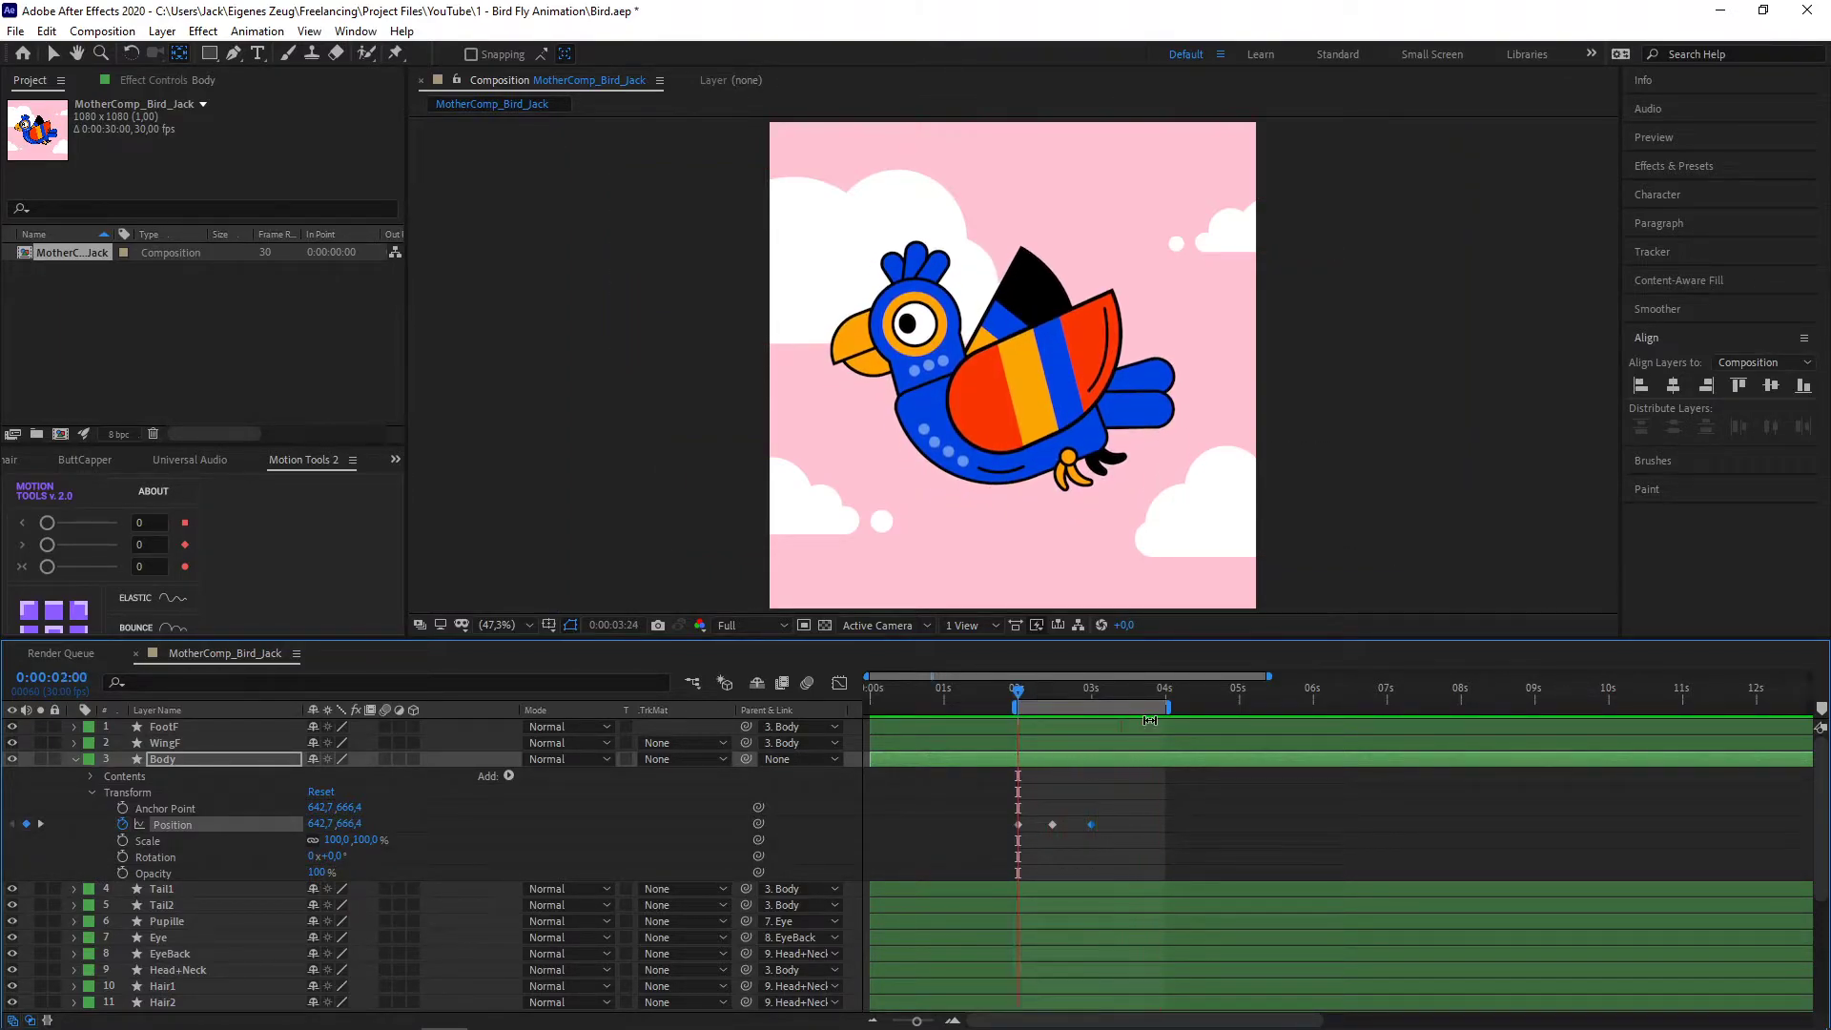
key("space")
key("space")
key("space")
- Move the Body's middle Position keyframe to 0:00:02:10 and the last one to 0:00:02:20
left_click(1080, 704)
left_click_drag(1083, 705, 1091, 705)
scroll(1022, 802, "up", 3)
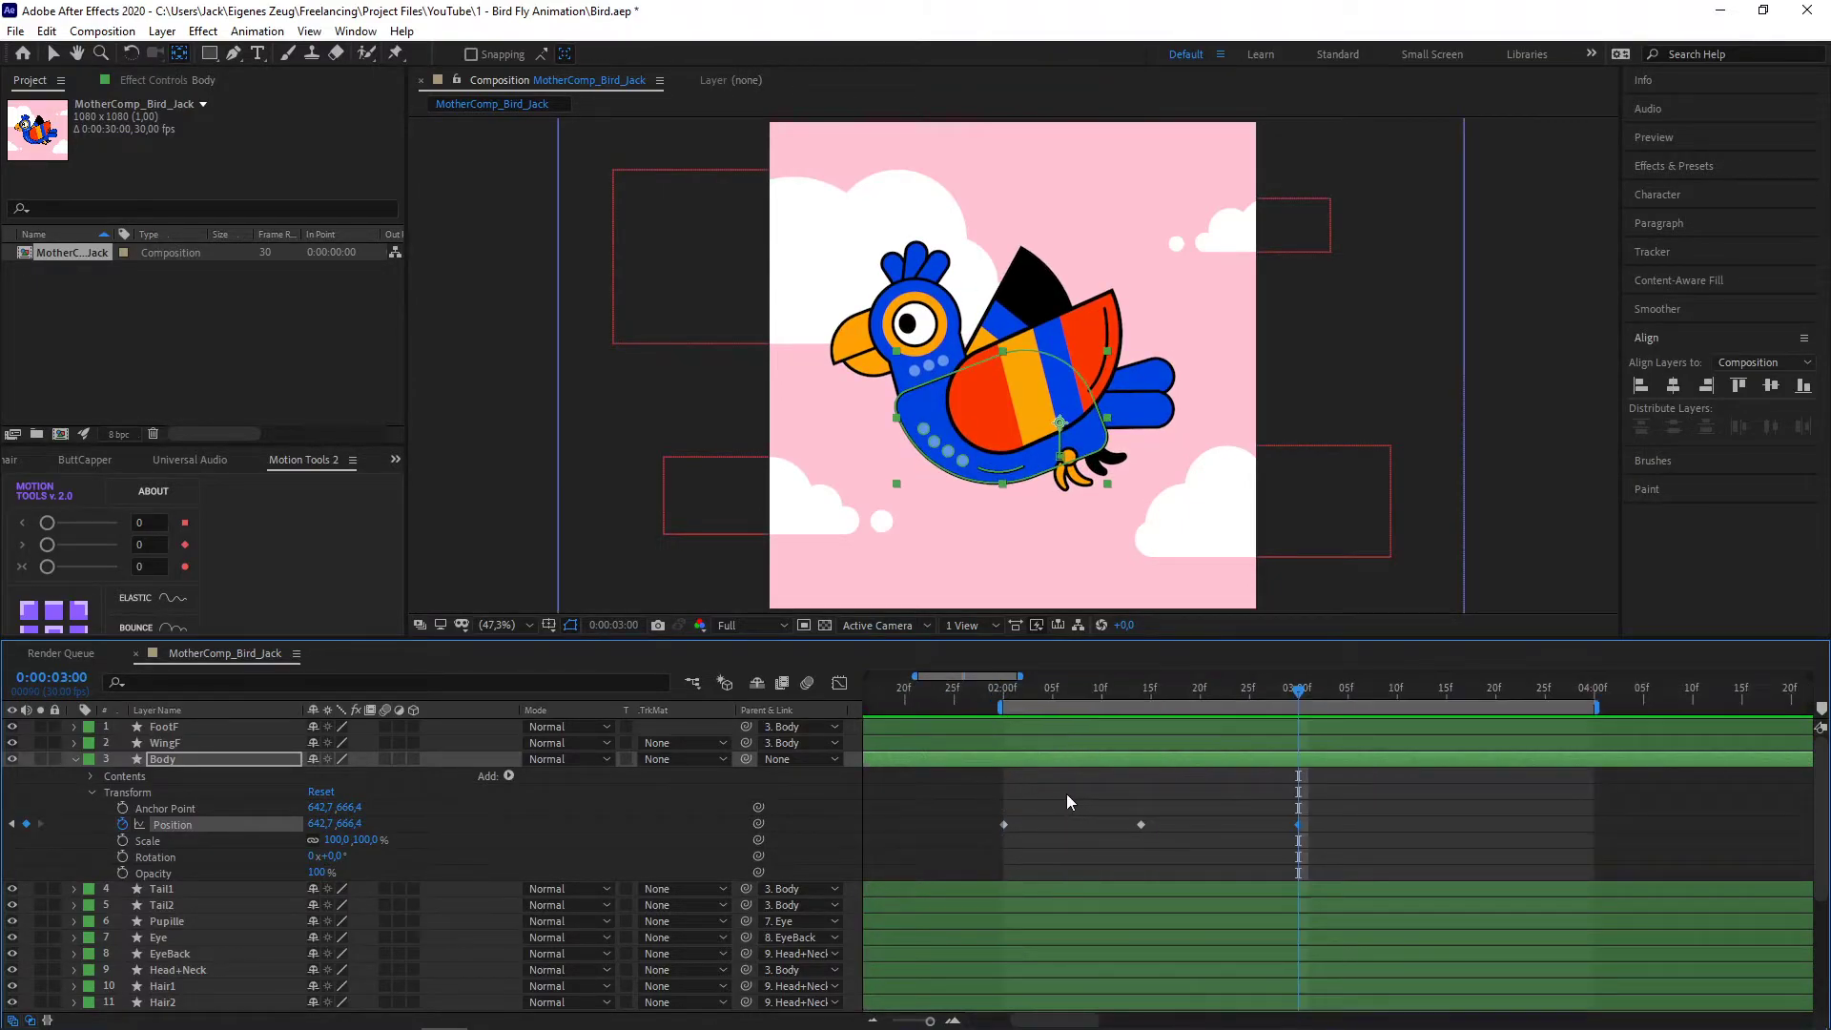
scroll(1068, 795, "down", 2)
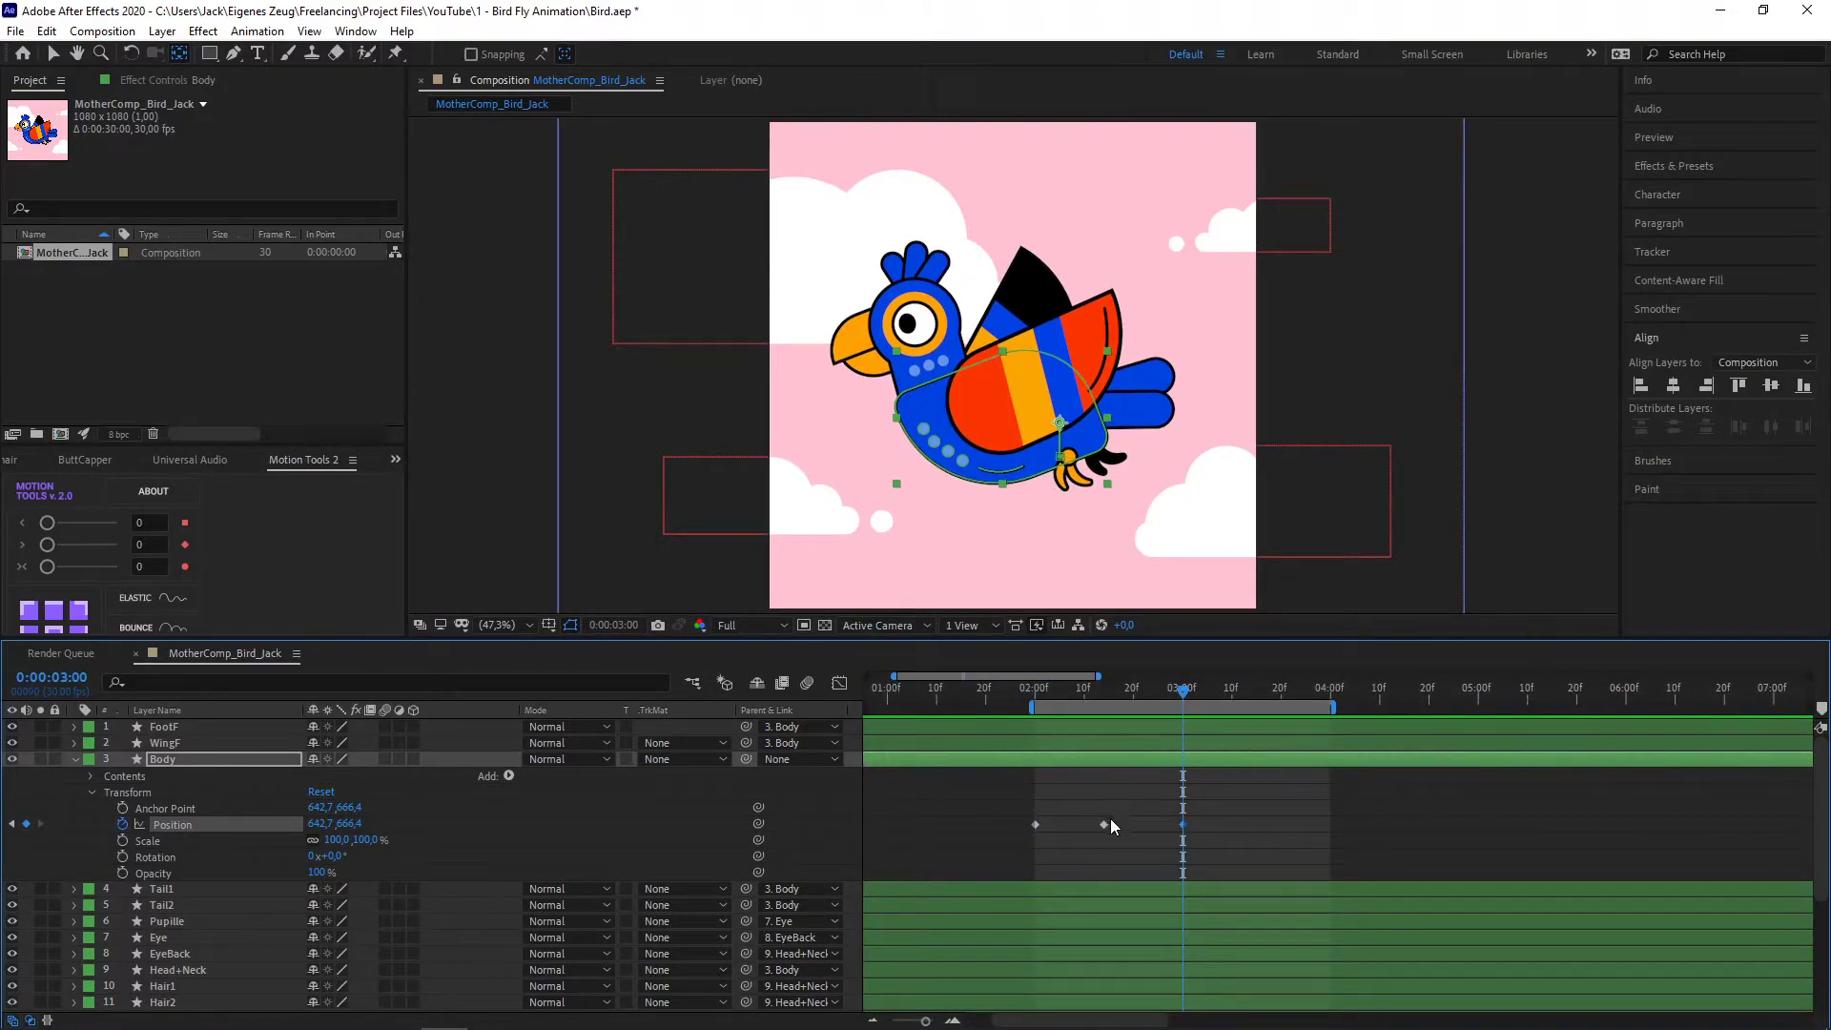
left_click(1084, 688)
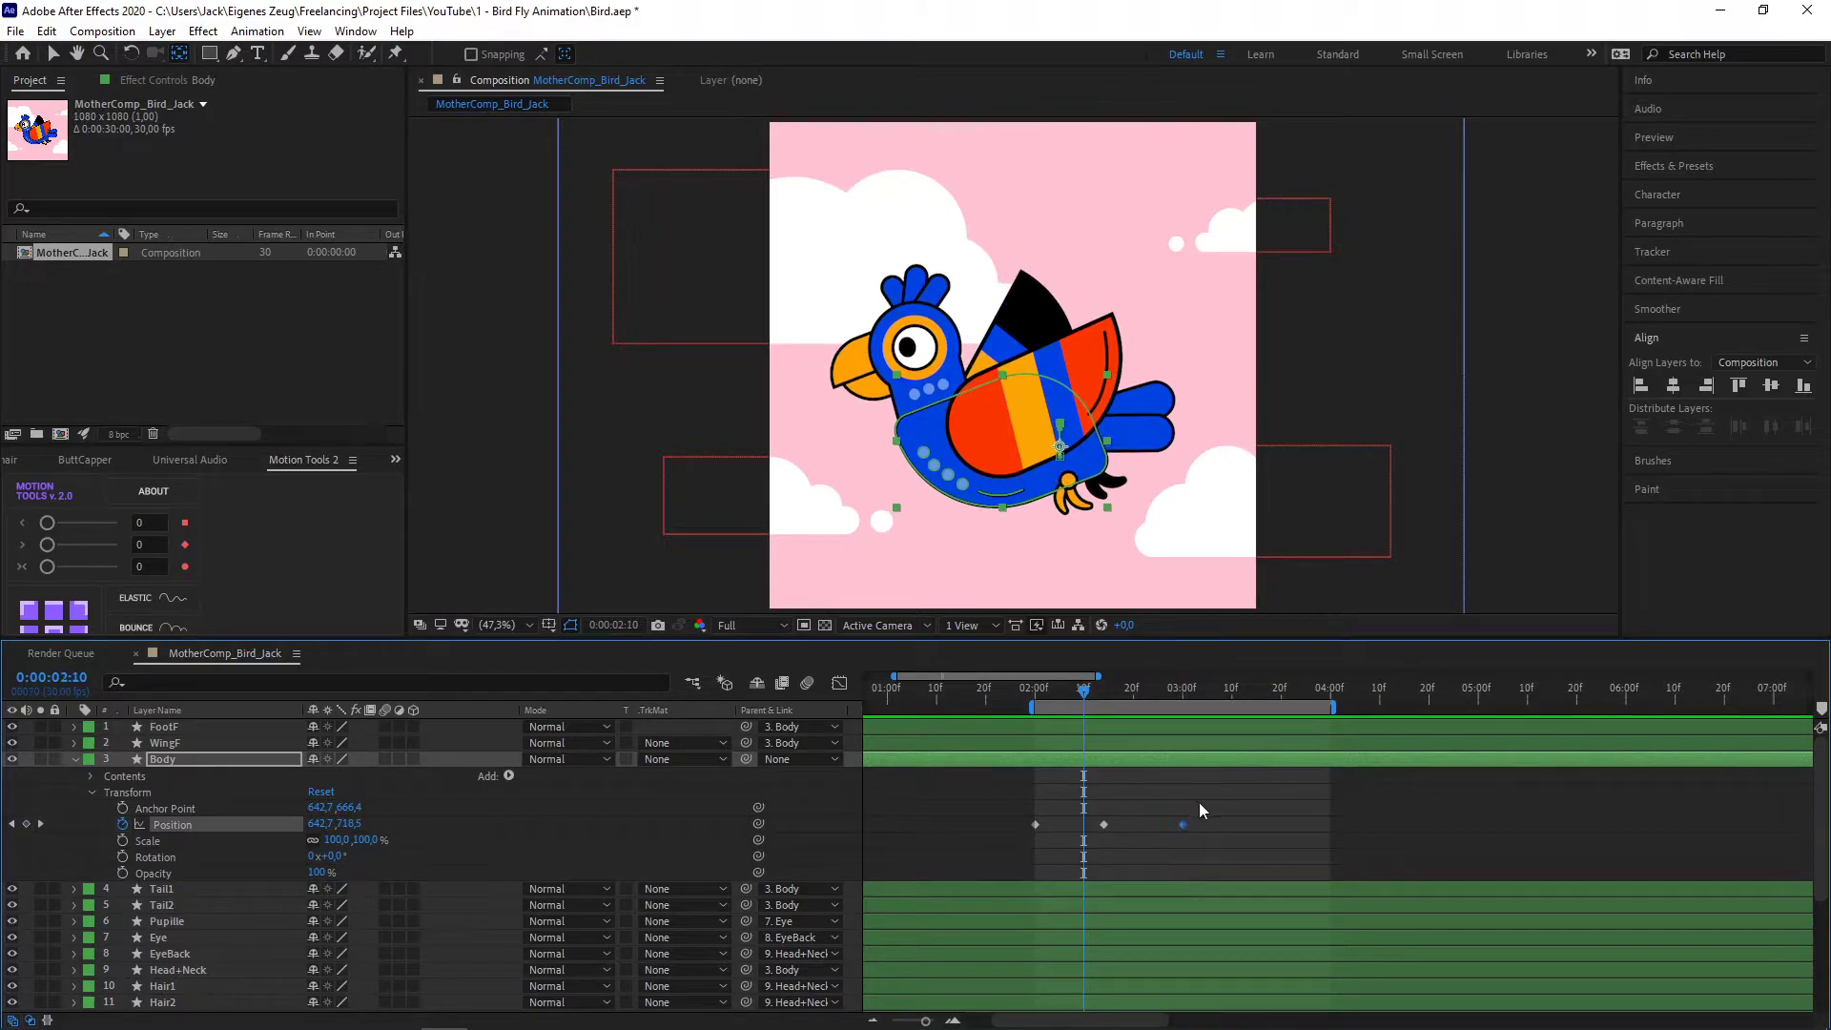
mouse_move(1103, 824)
left_mouse_down()
mouse_move(1084, 824)
mouse_move(1158, 822)
mouse_move(1135, 824)
left_mouse_up()
left_click(1135, 703)
- Preview the retimed motion and examine the Position keyframes' speed curve in the Graph Editor
left_click(1035, 690)
key("space")
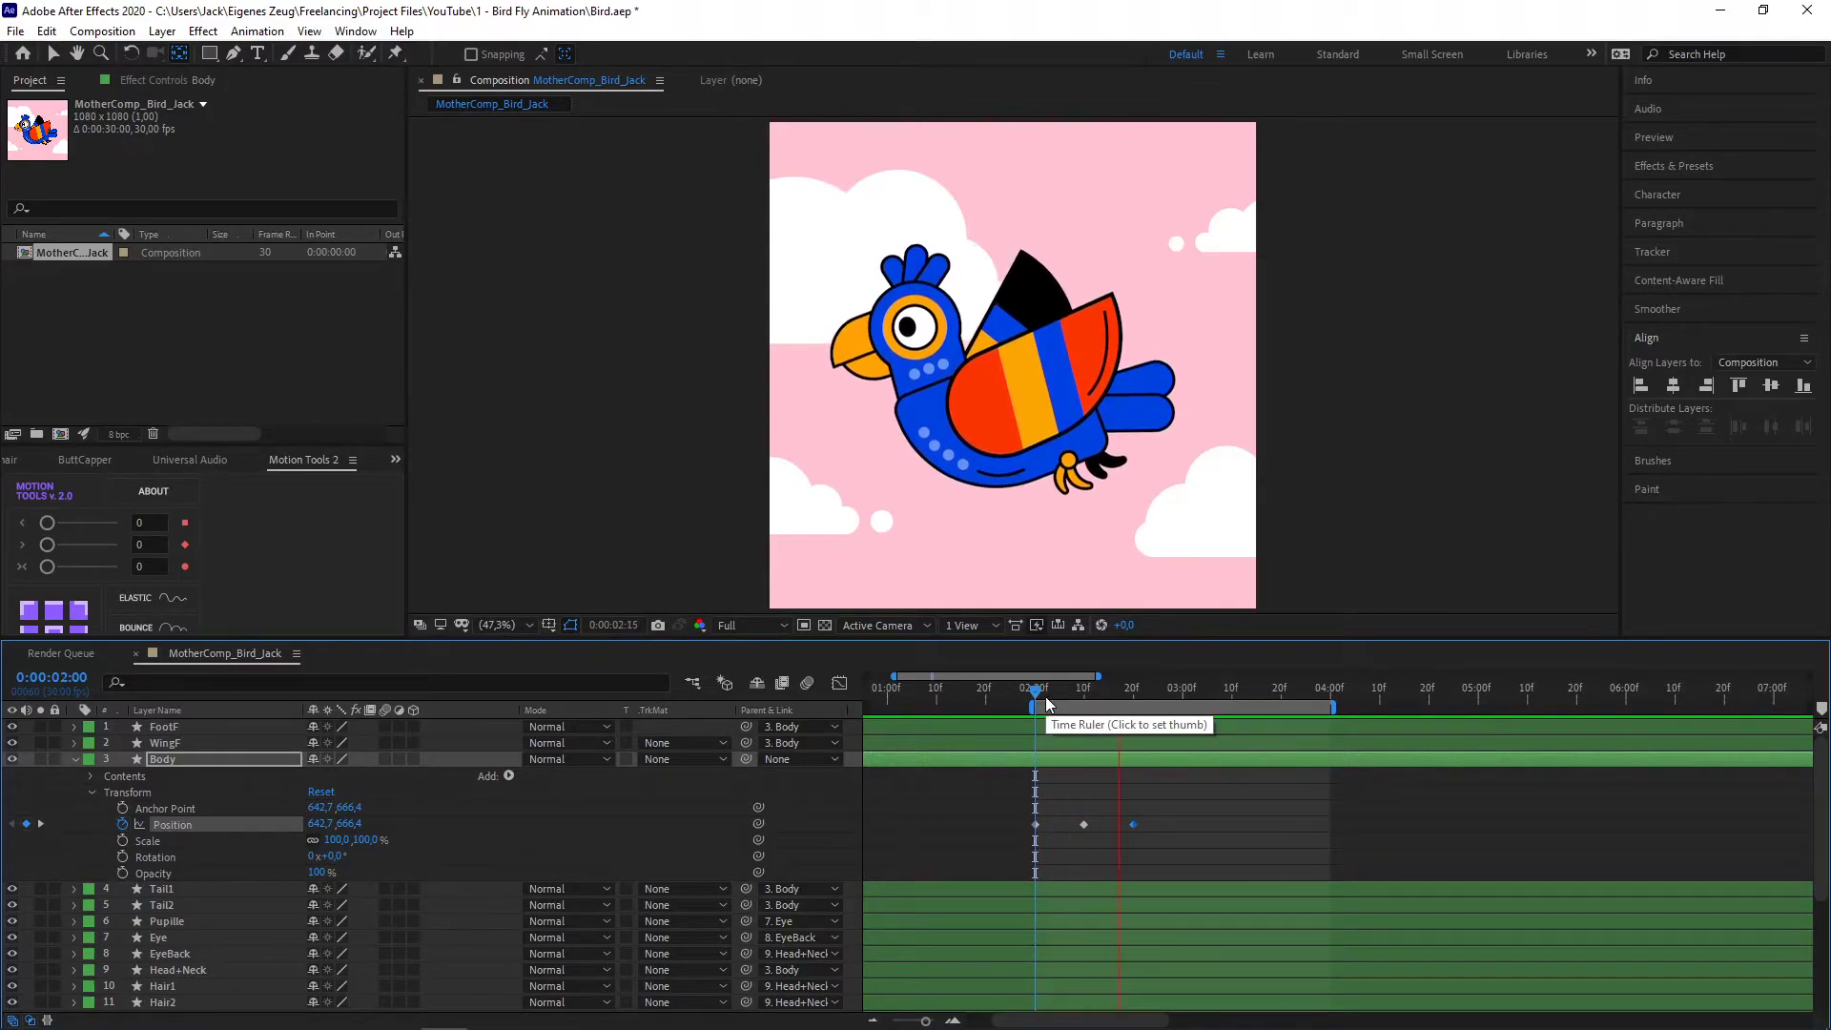
key("space")
left_click_drag(1147, 812, 996, 841)
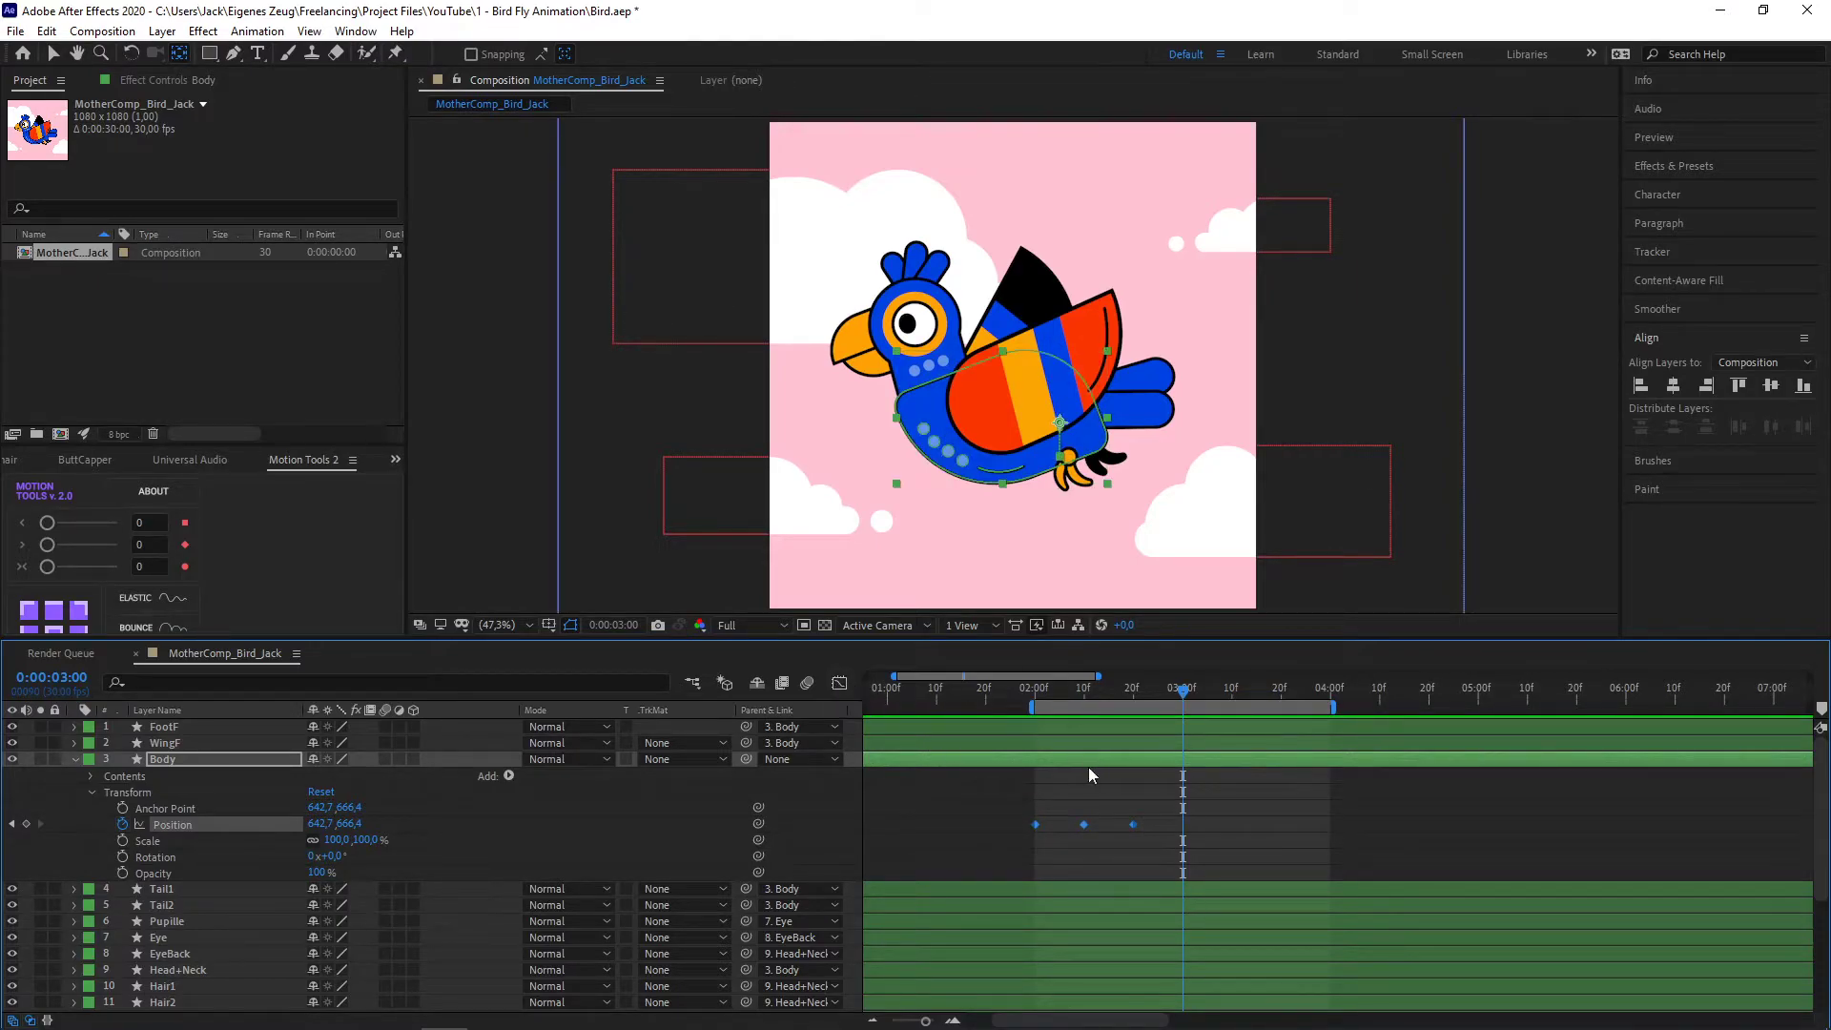
left_click(843, 684)
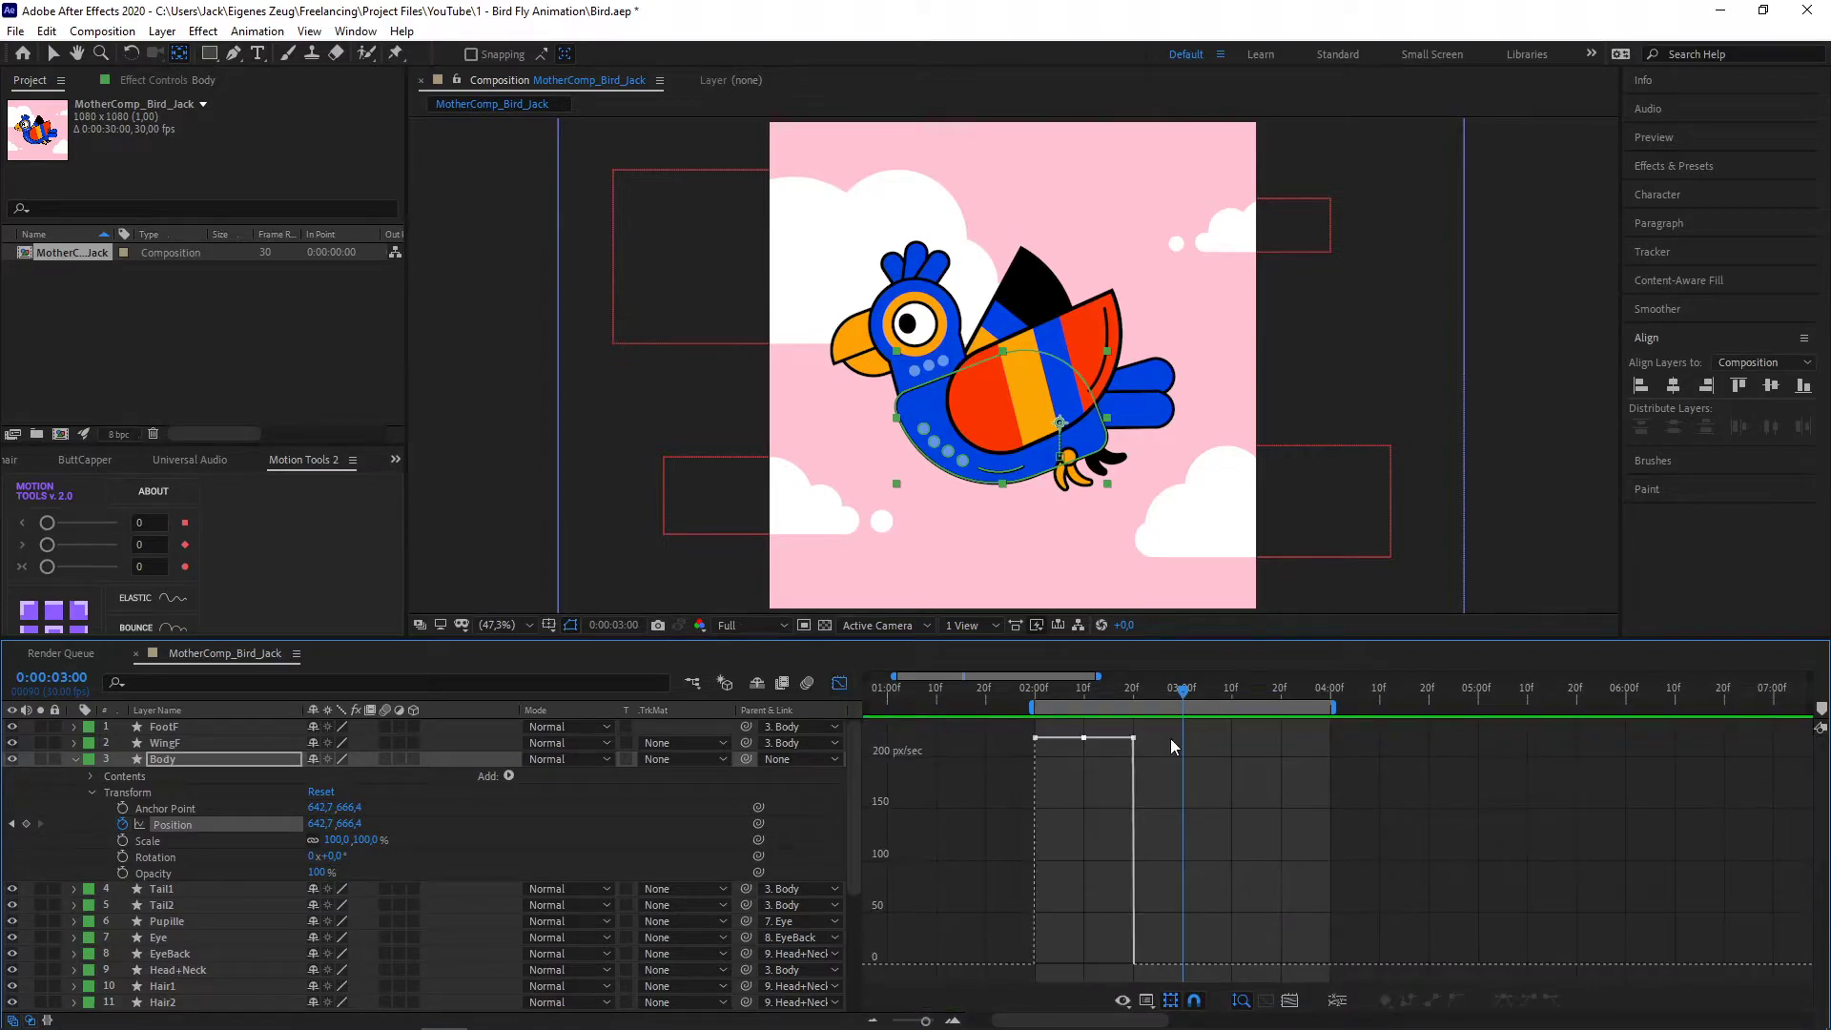
scroll(856, 689, "left", 1)
left_click(839, 684)
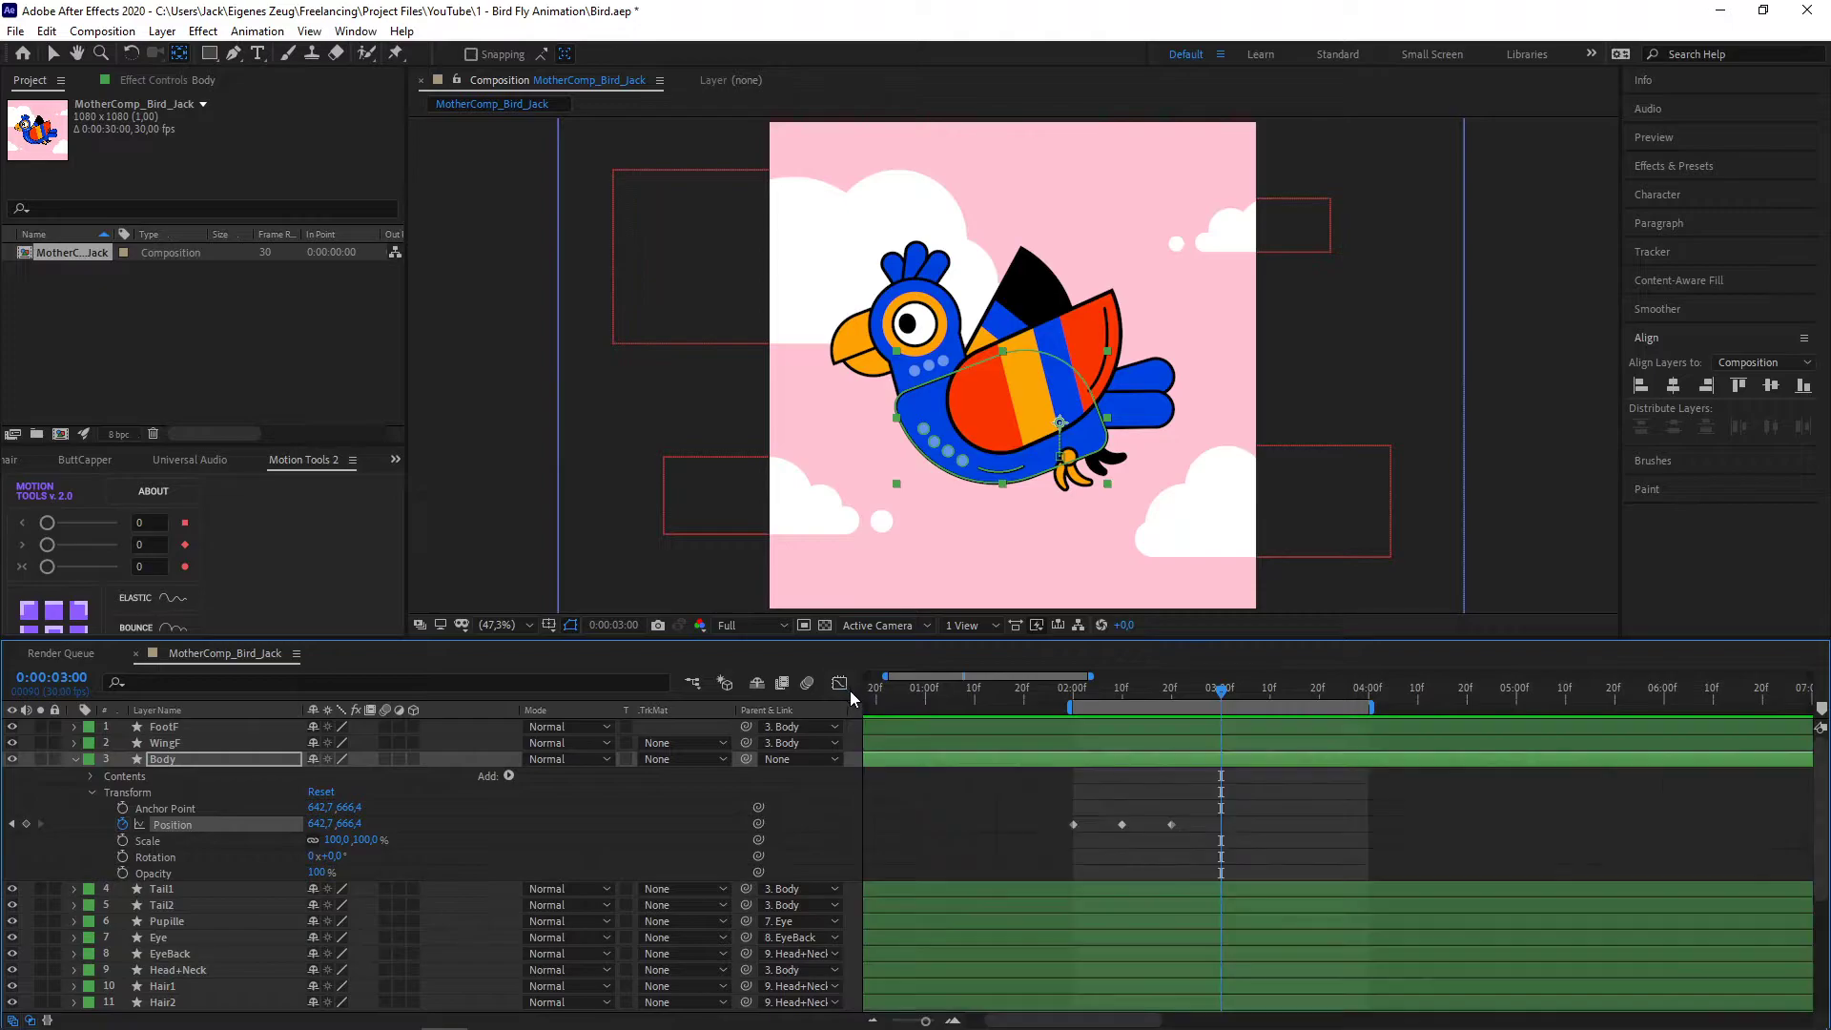
- Apply Easy Ease to all three Position keyframes of the Body layer
left_click_drag(1200, 794, 1045, 836)
left_click(1072, 690)
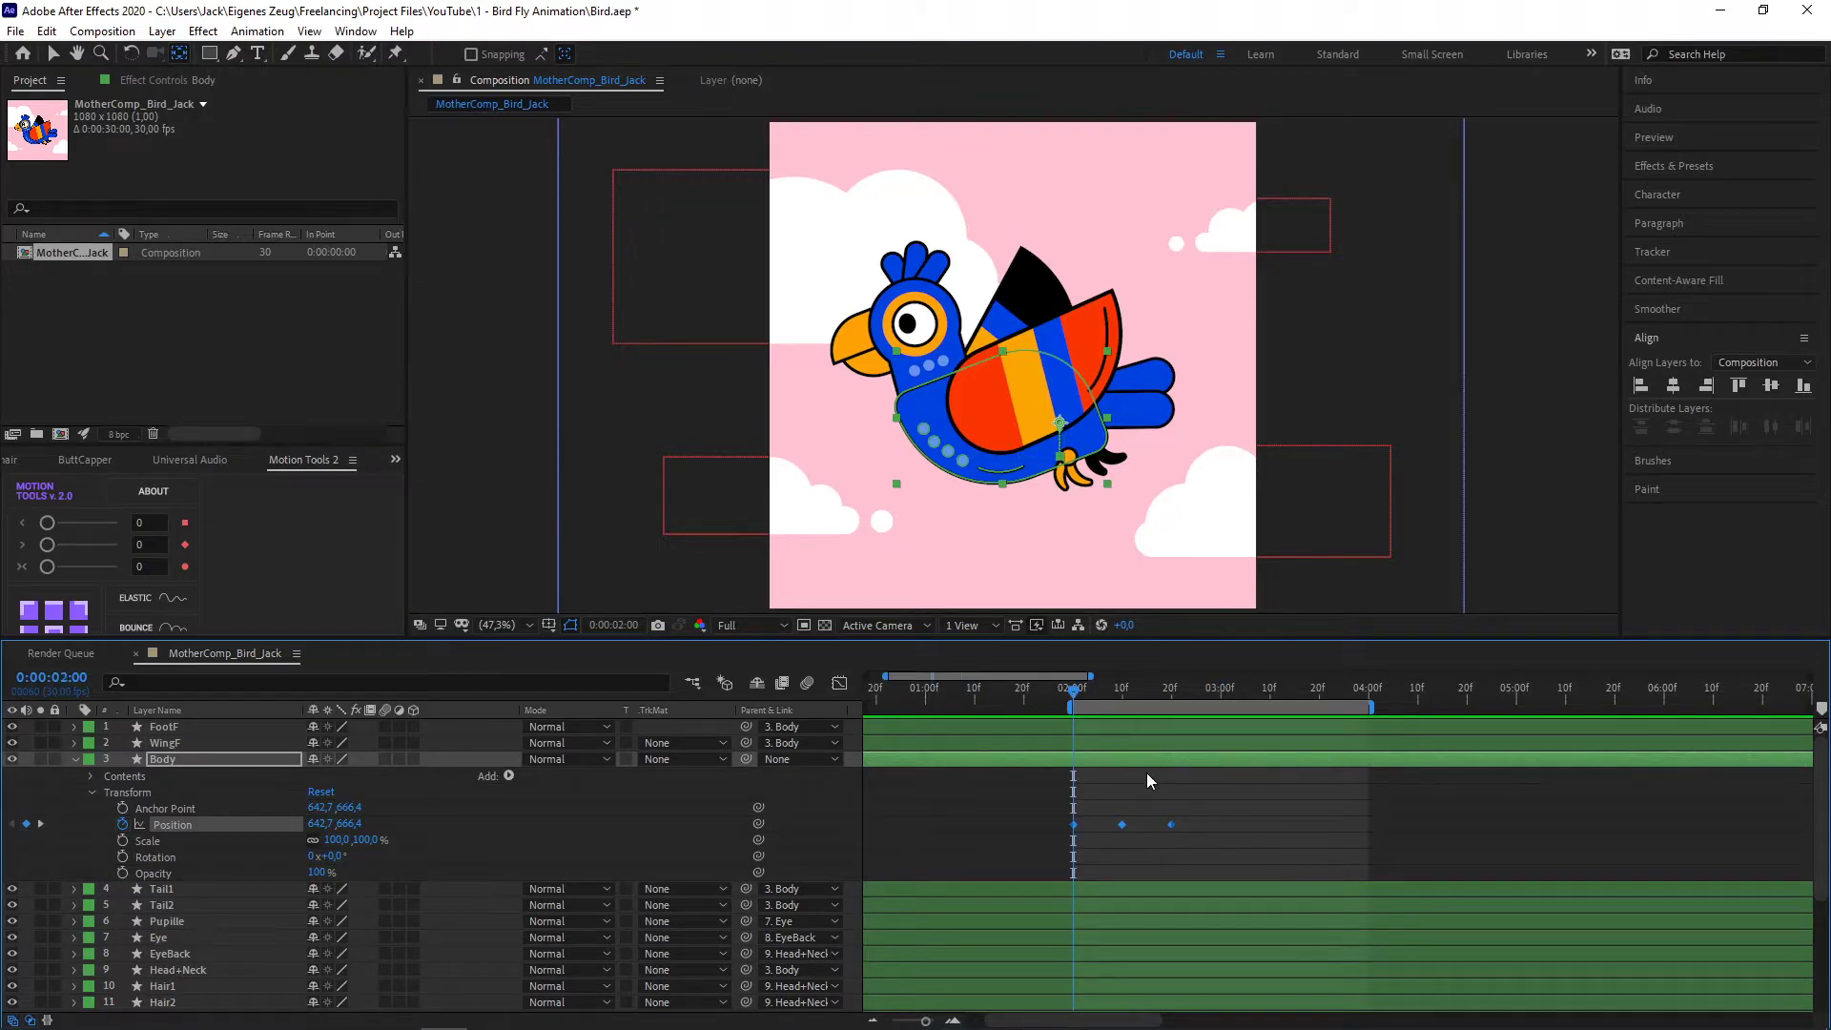
right_click(1074, 821)
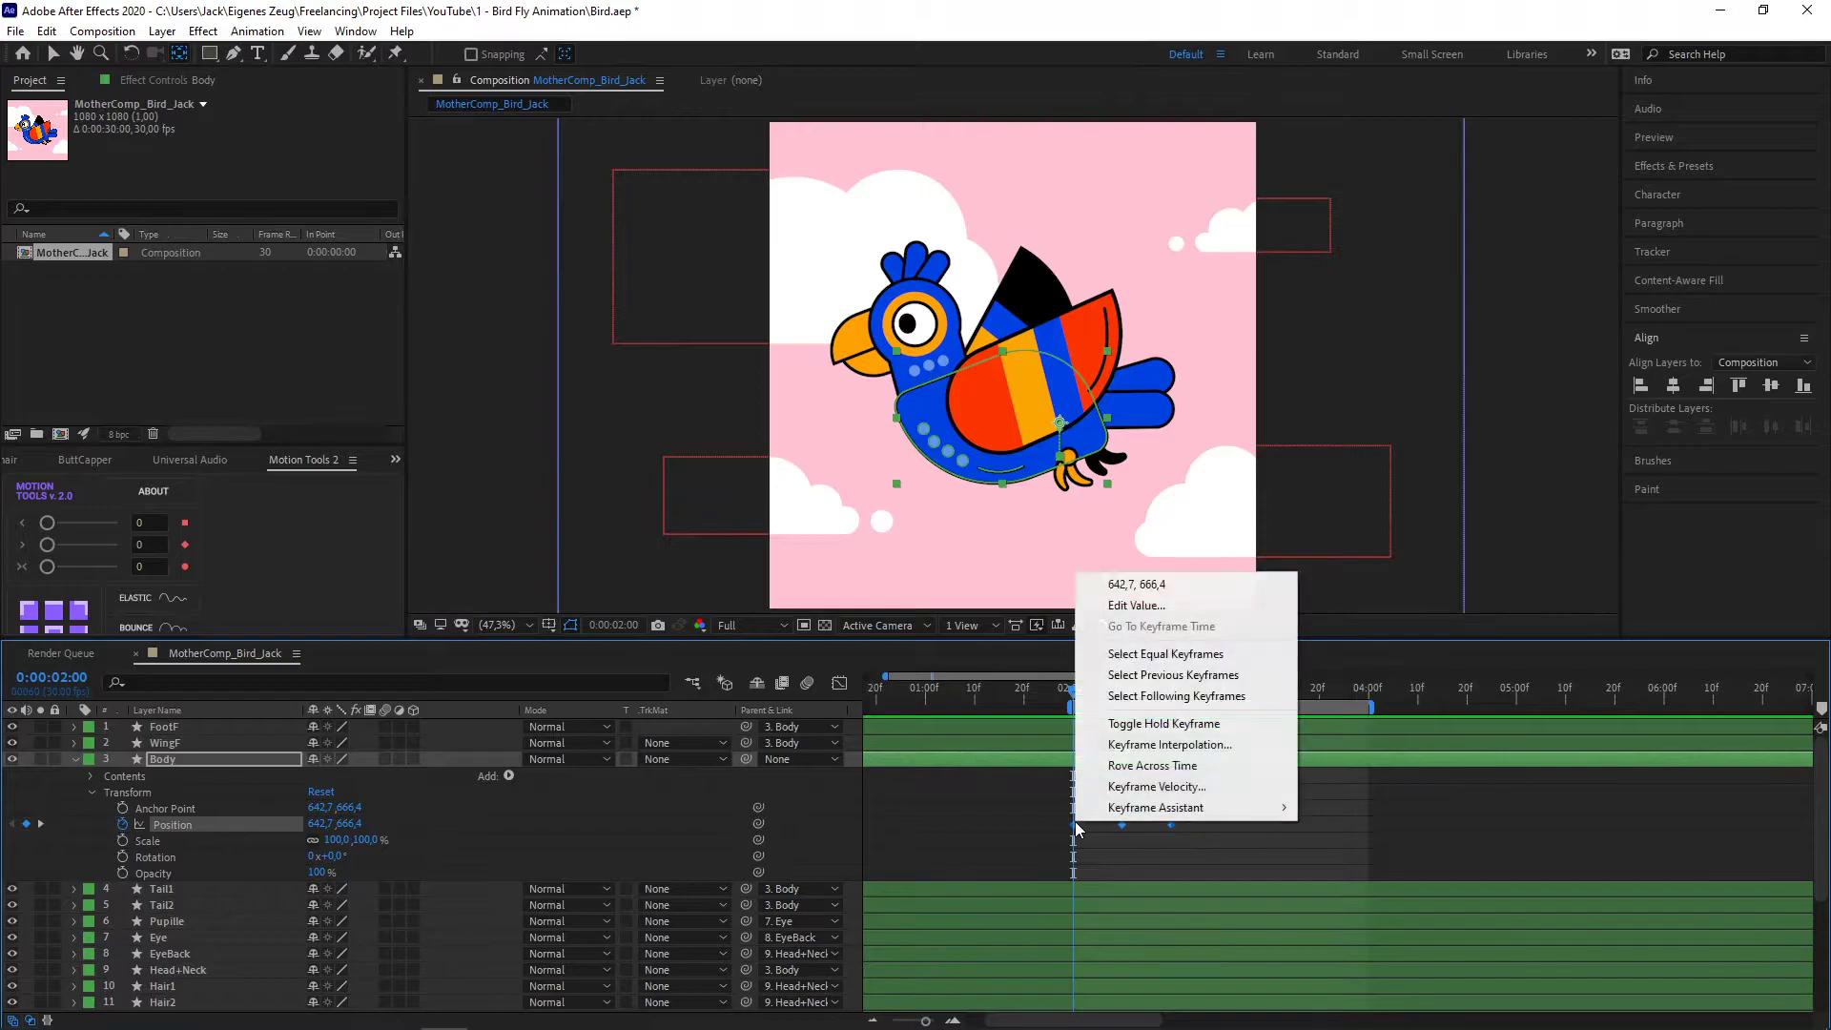
mouse_move(1095, 812)
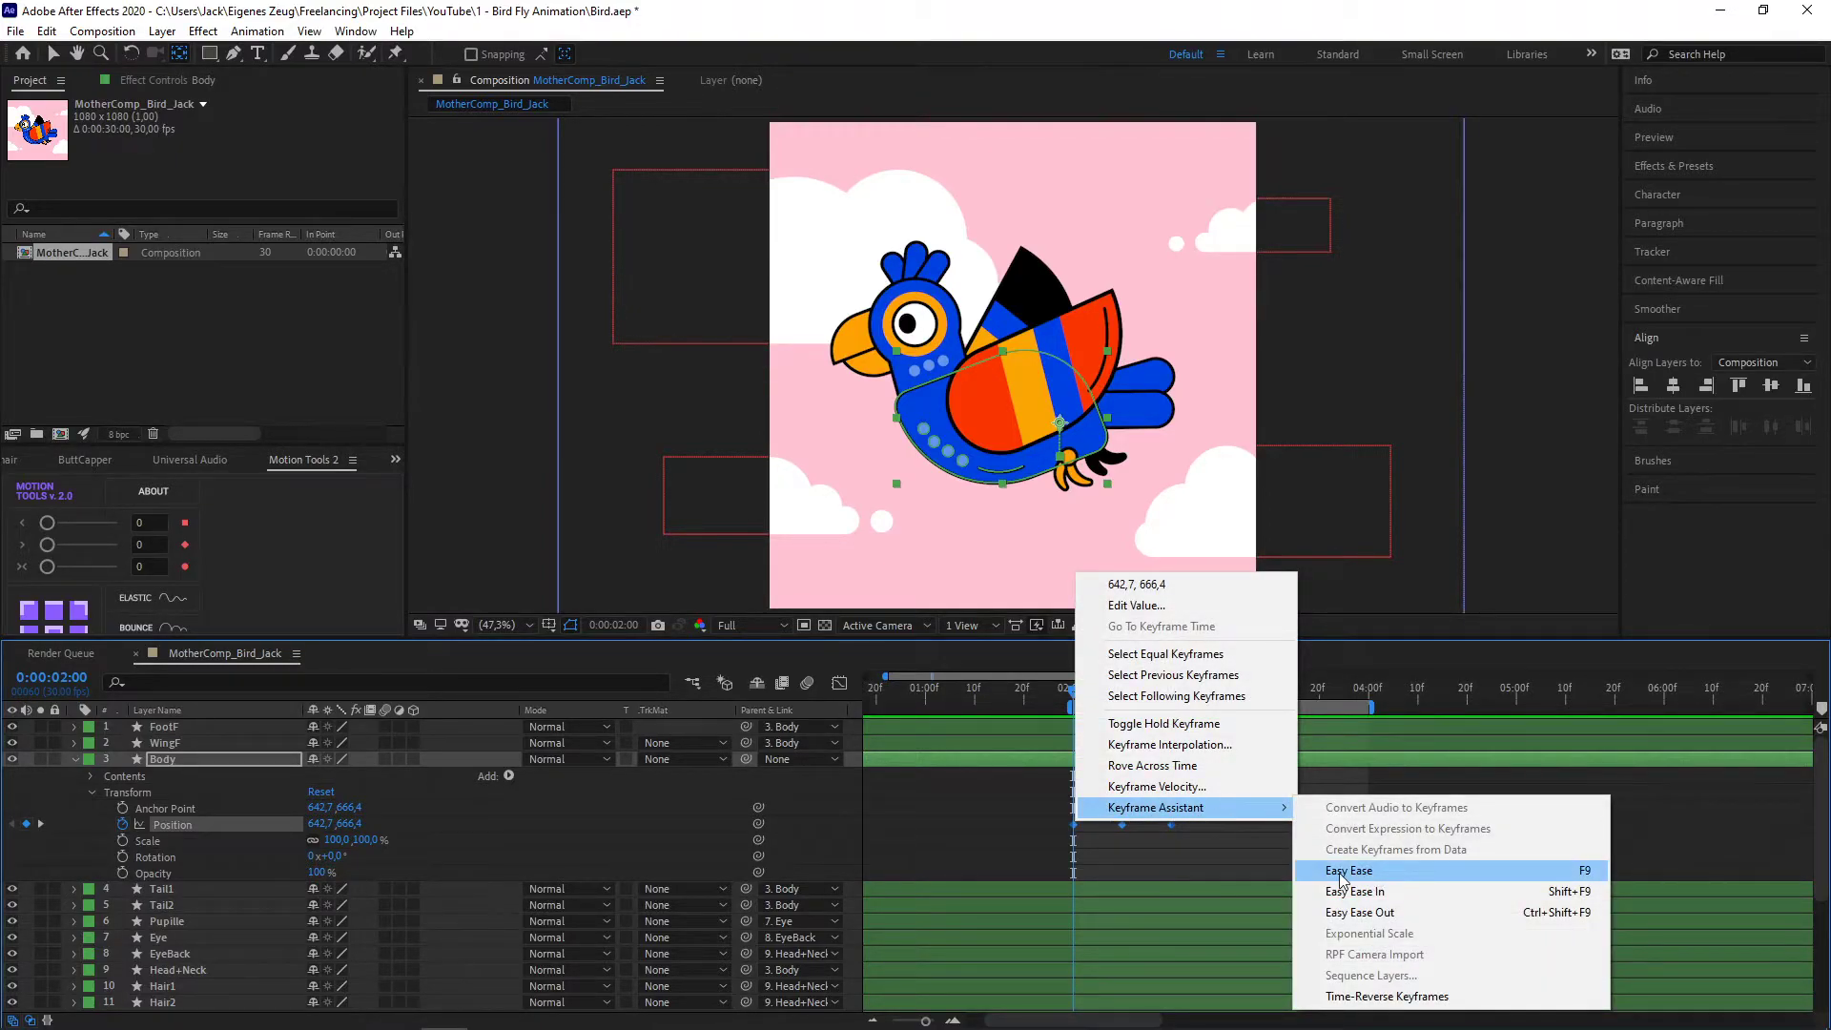
left_click(1594, 870)
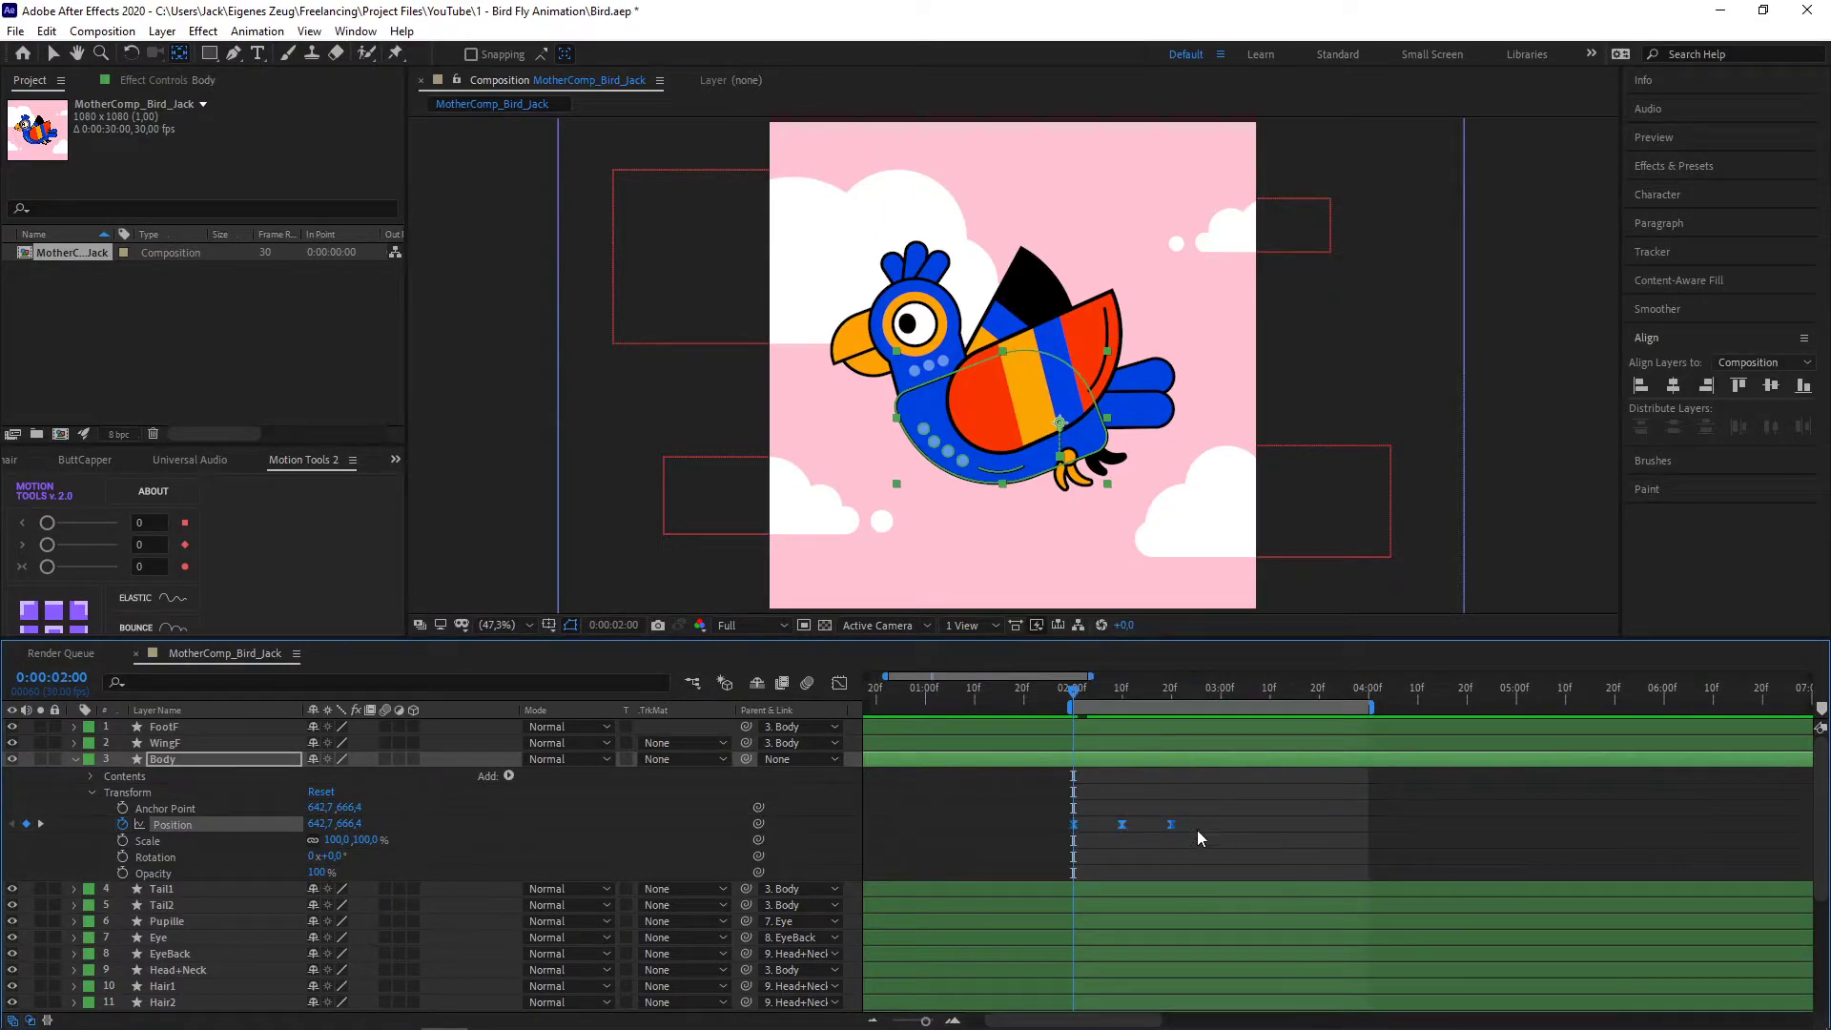
left_click(1102, 816)
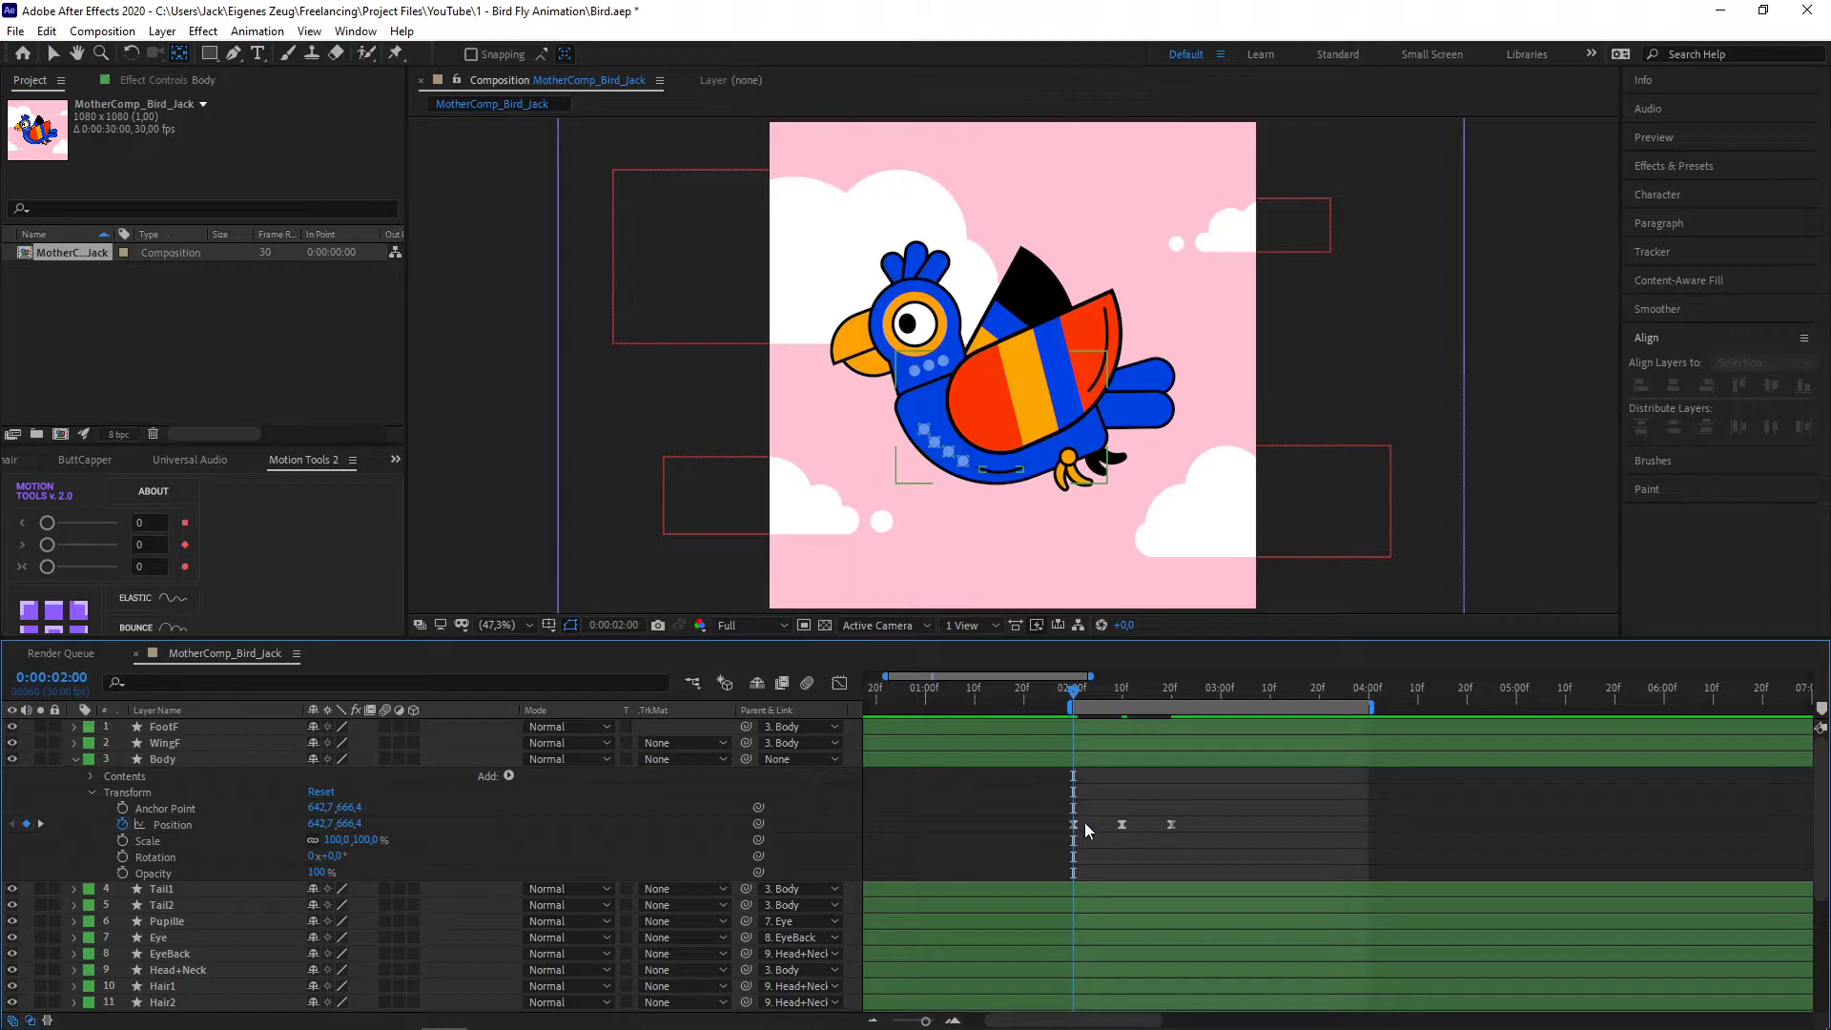
- Preview the eased Body motion and show its three Position keyframes in the Graph Editor
left_click_drag(1054, 810, 1194, 837)
left_click(1045, 840)
key("space")
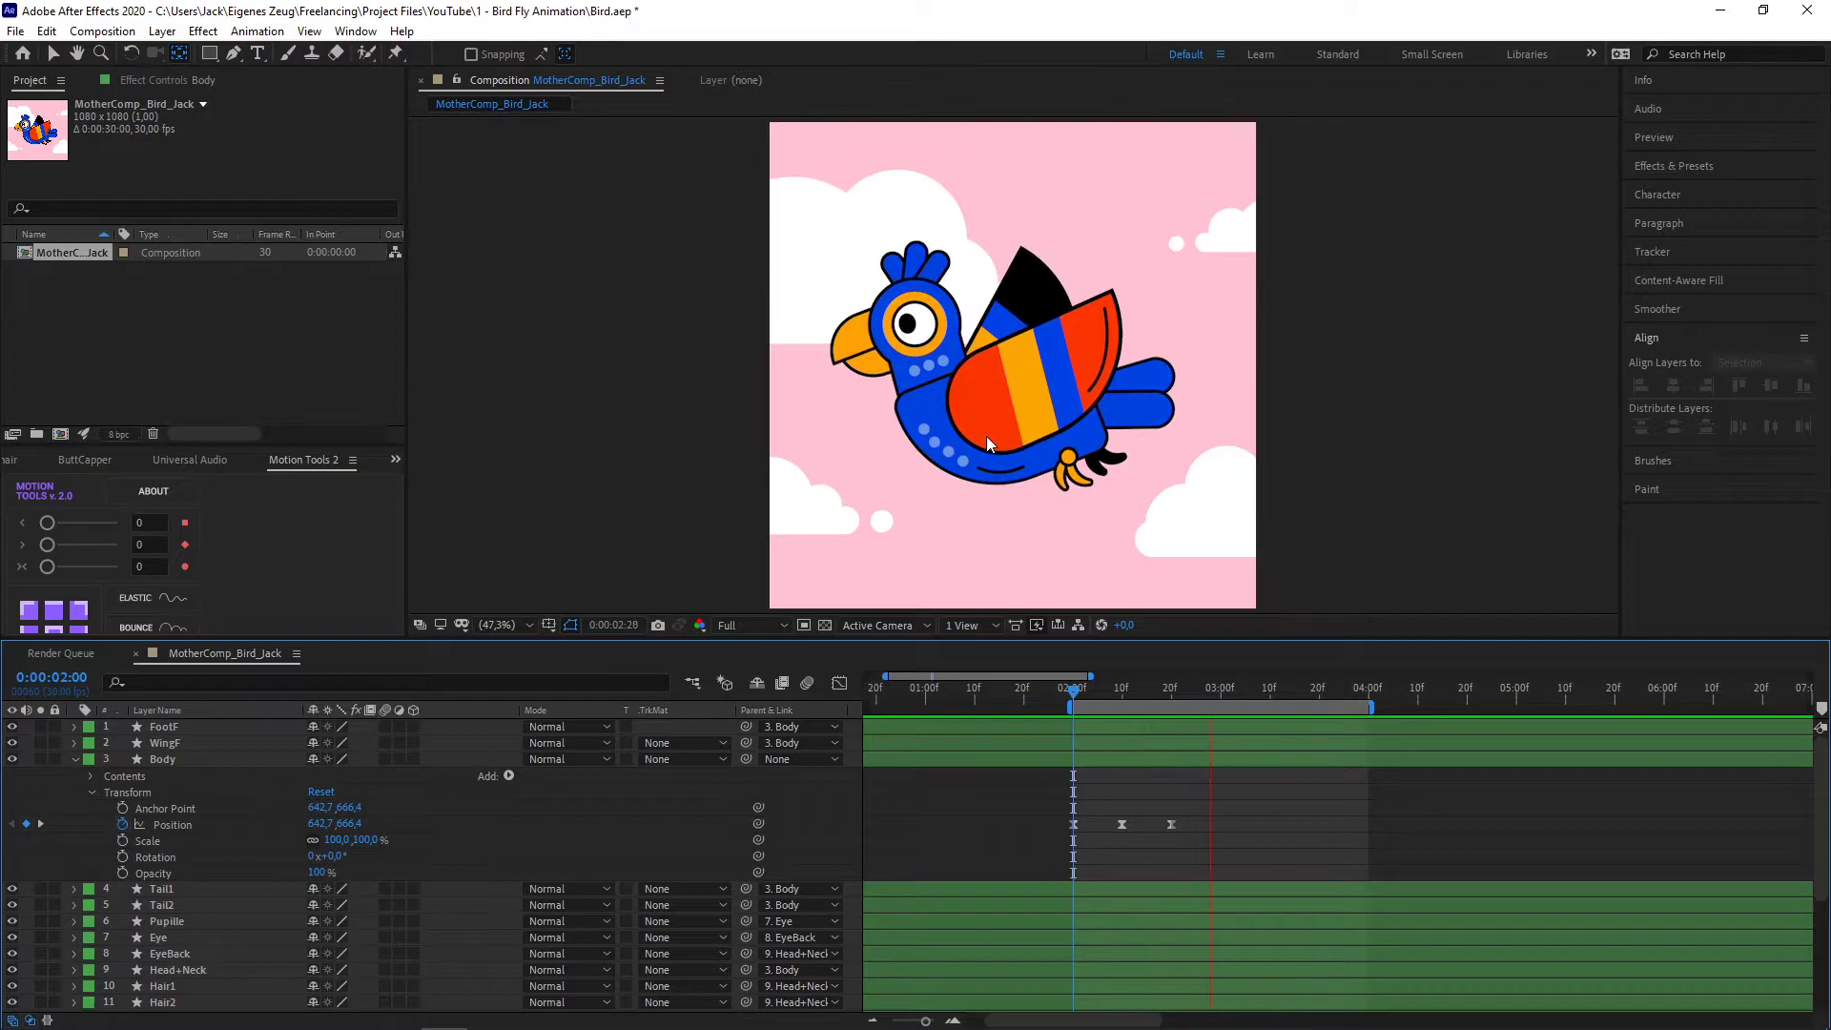
key("space")
left_click_drag(1186, 805, 1039, 833)
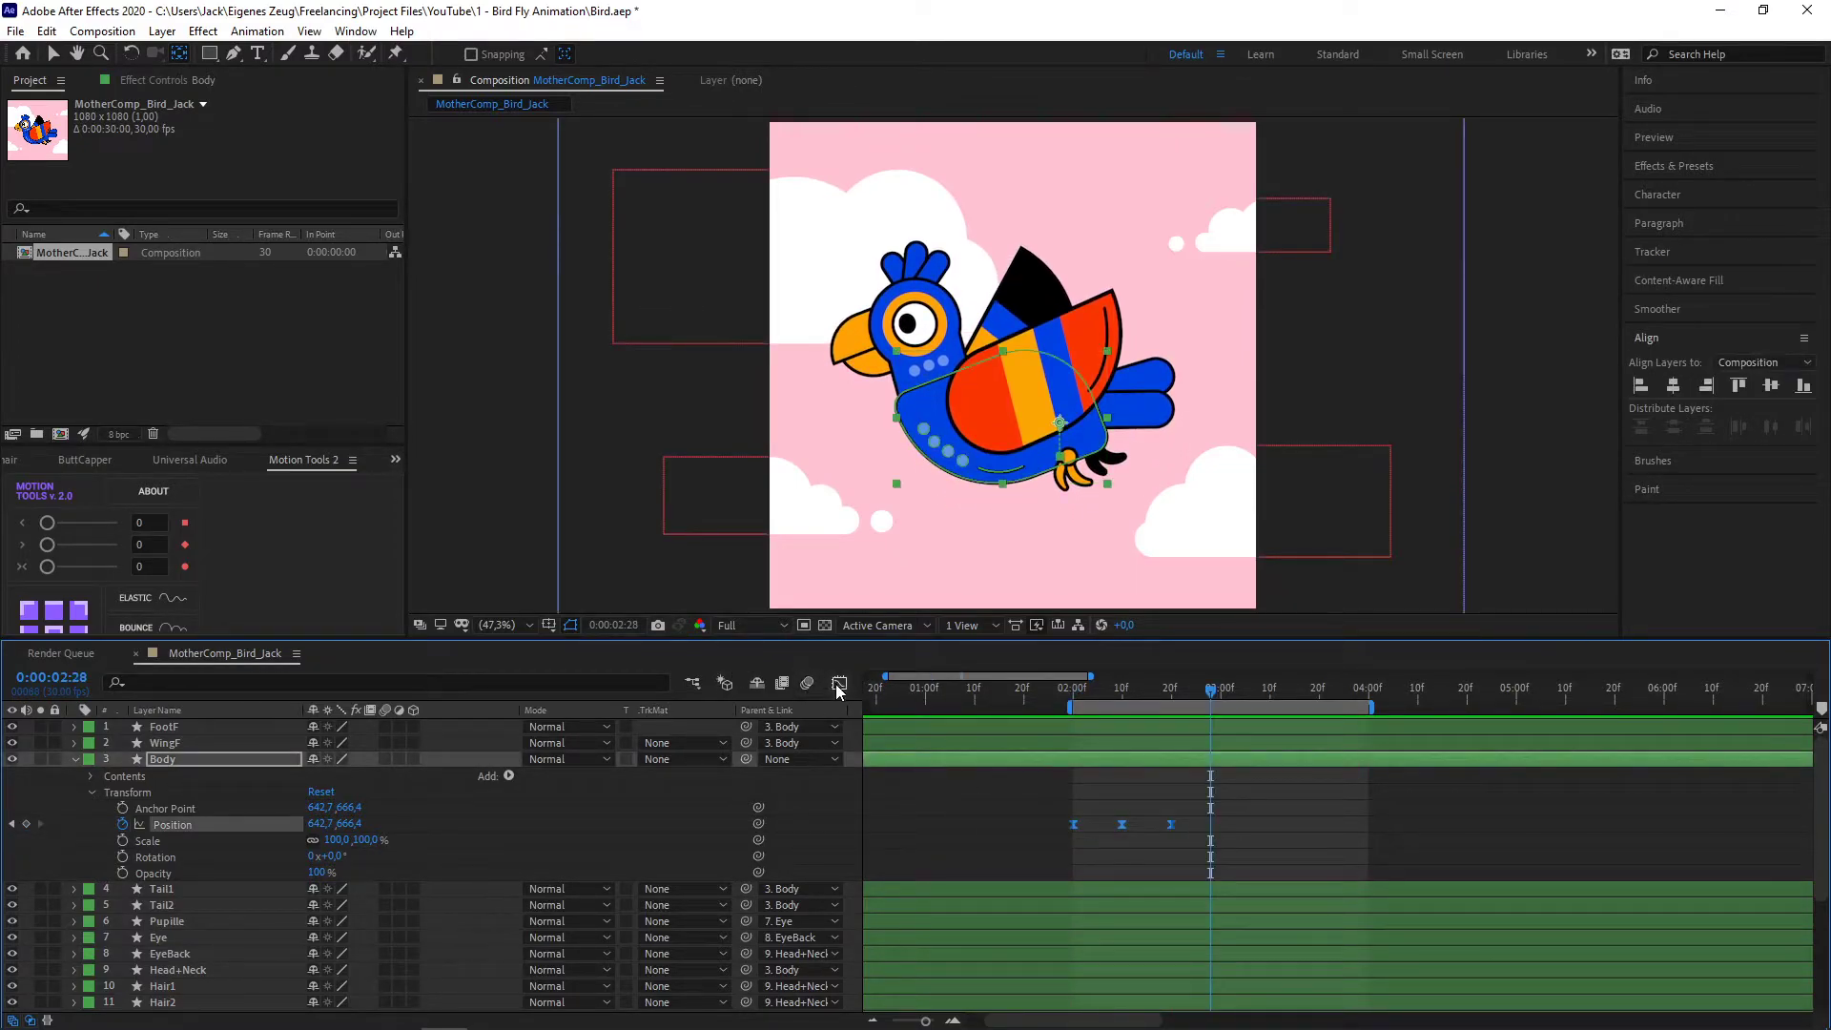
left_click(838, 684)
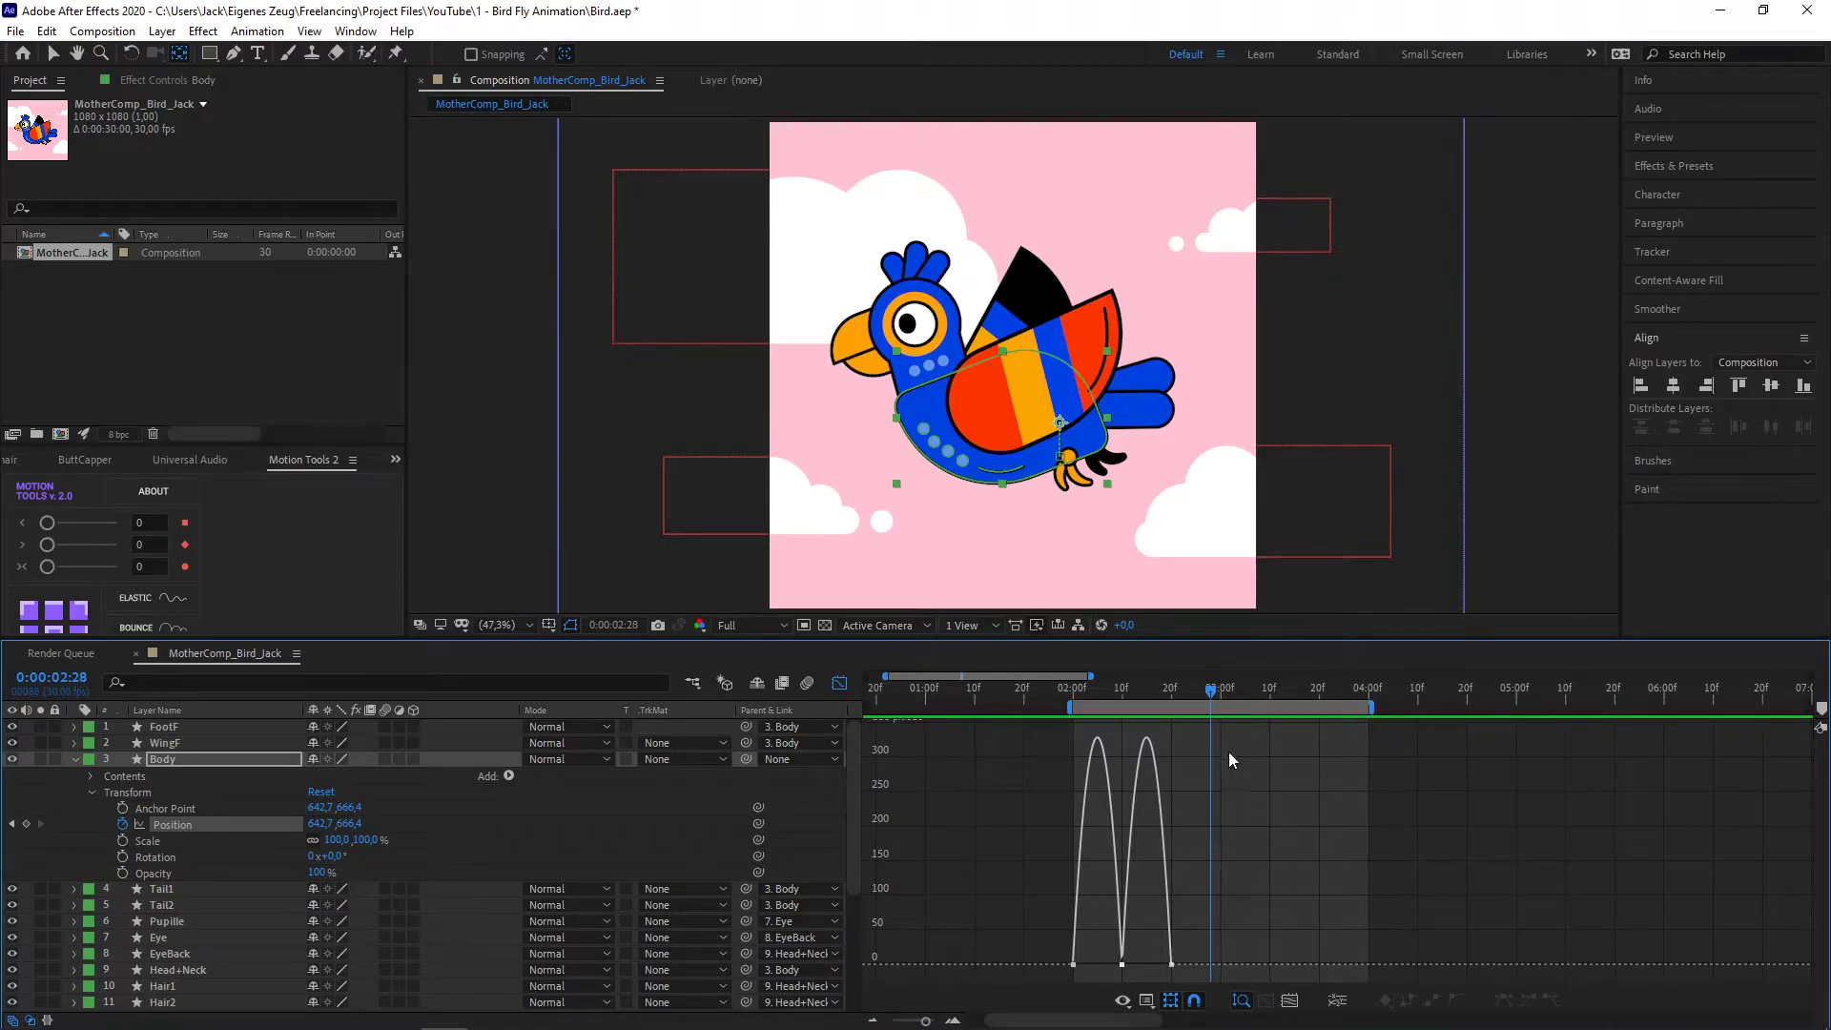
- Leave the Graph Editor and repeat the Body's three eased Position keyframes from 0:00:02:20 and again from 0:00:03:10
left_click(841, 685)
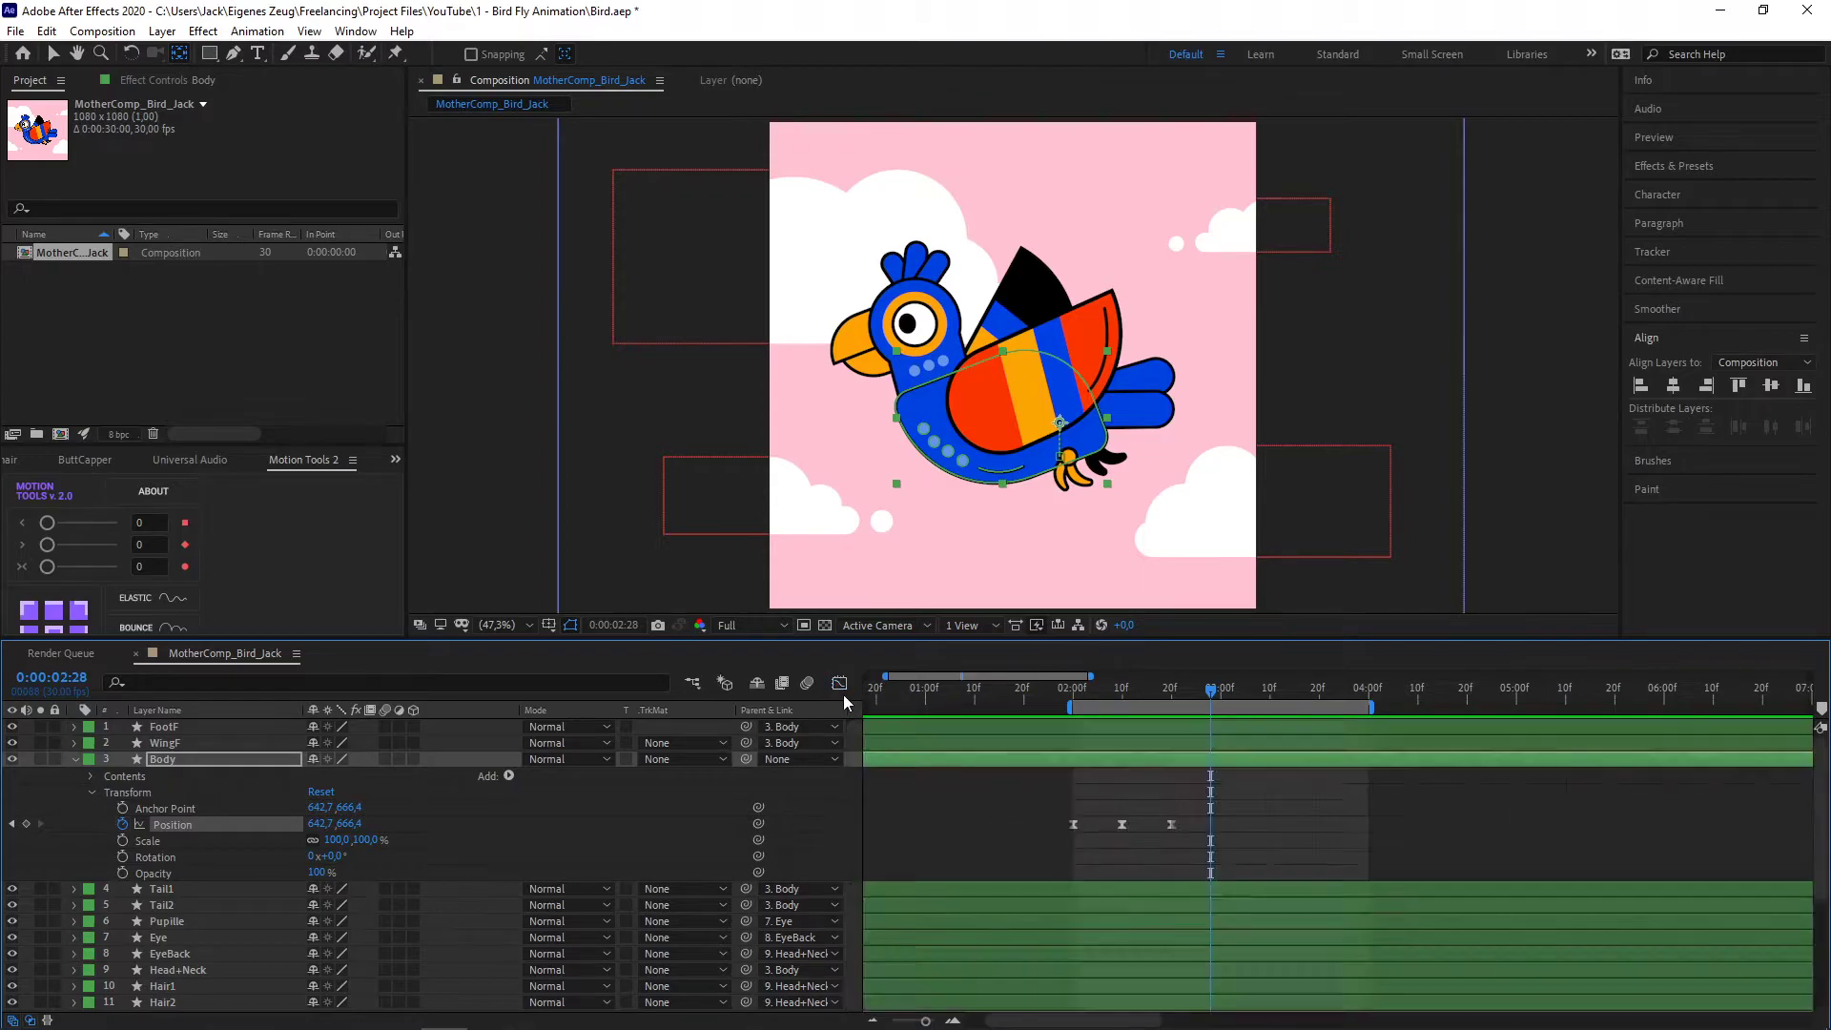
left_click_drag(1213, 755, 1082, 826)
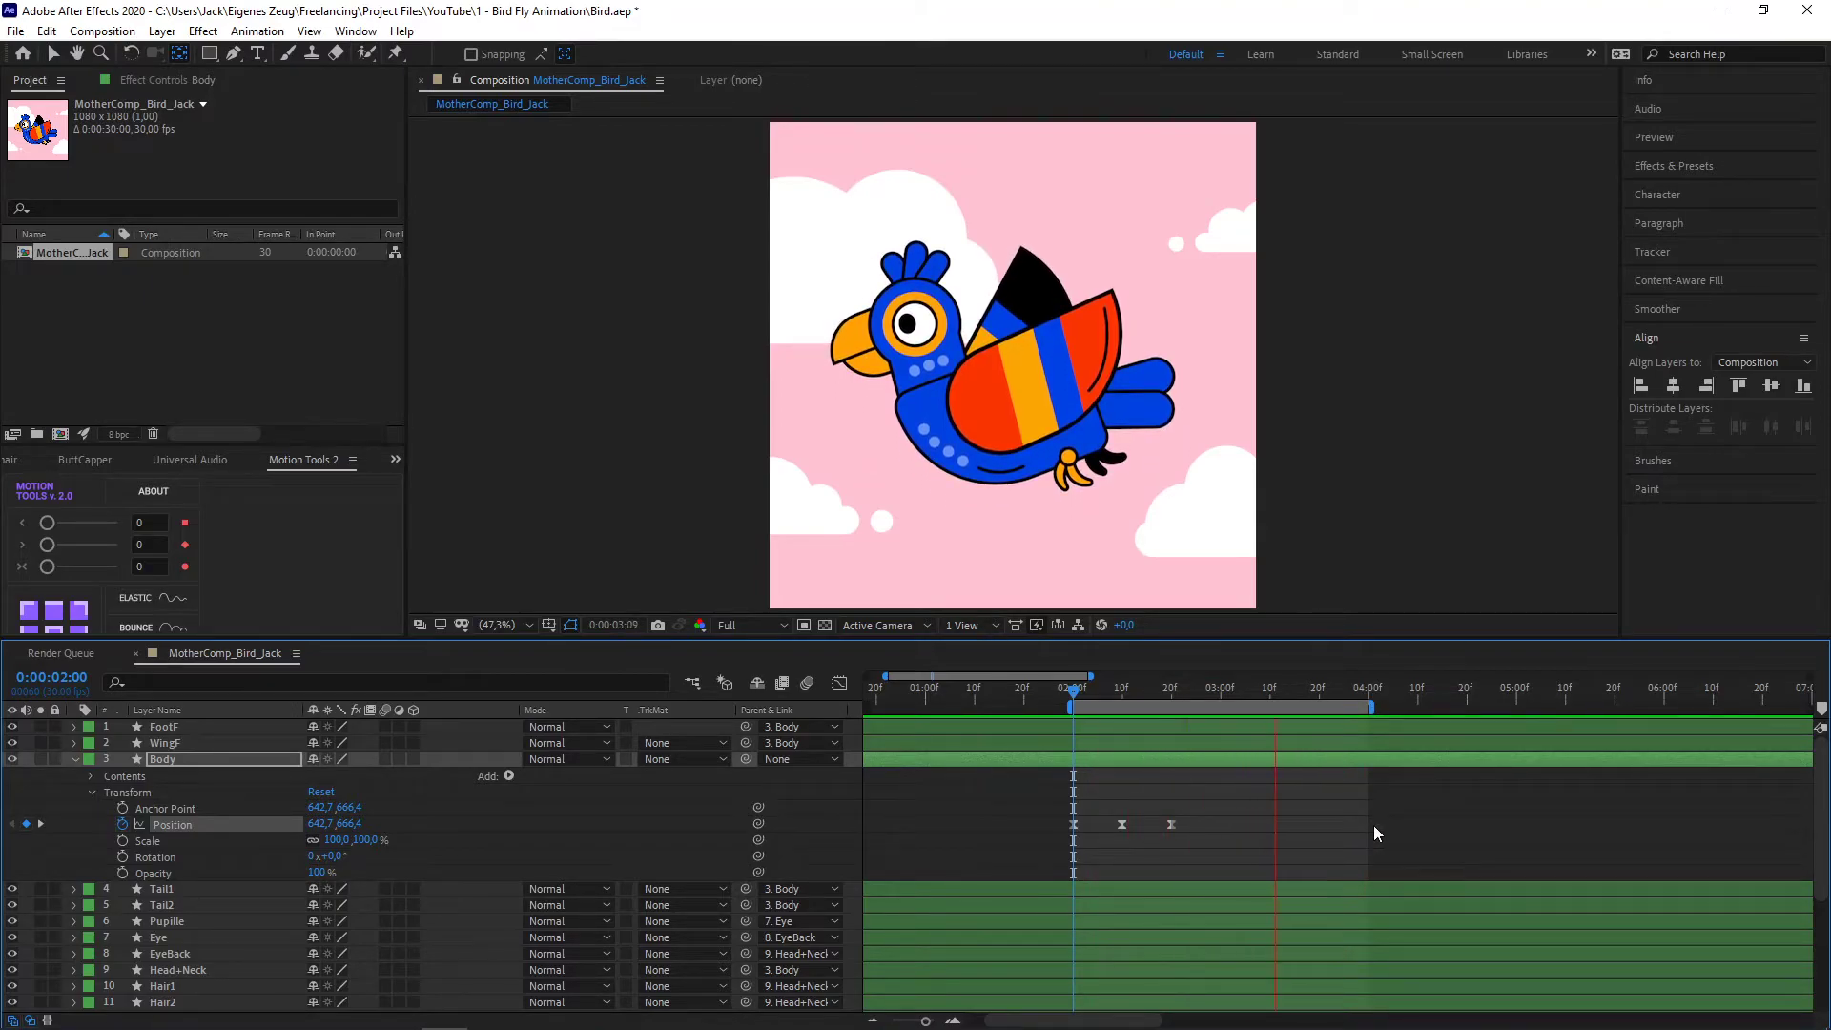
left_click_drag(1203, 689, 1169, 691)
left_click_drag(1205, 818, 1054, 827)
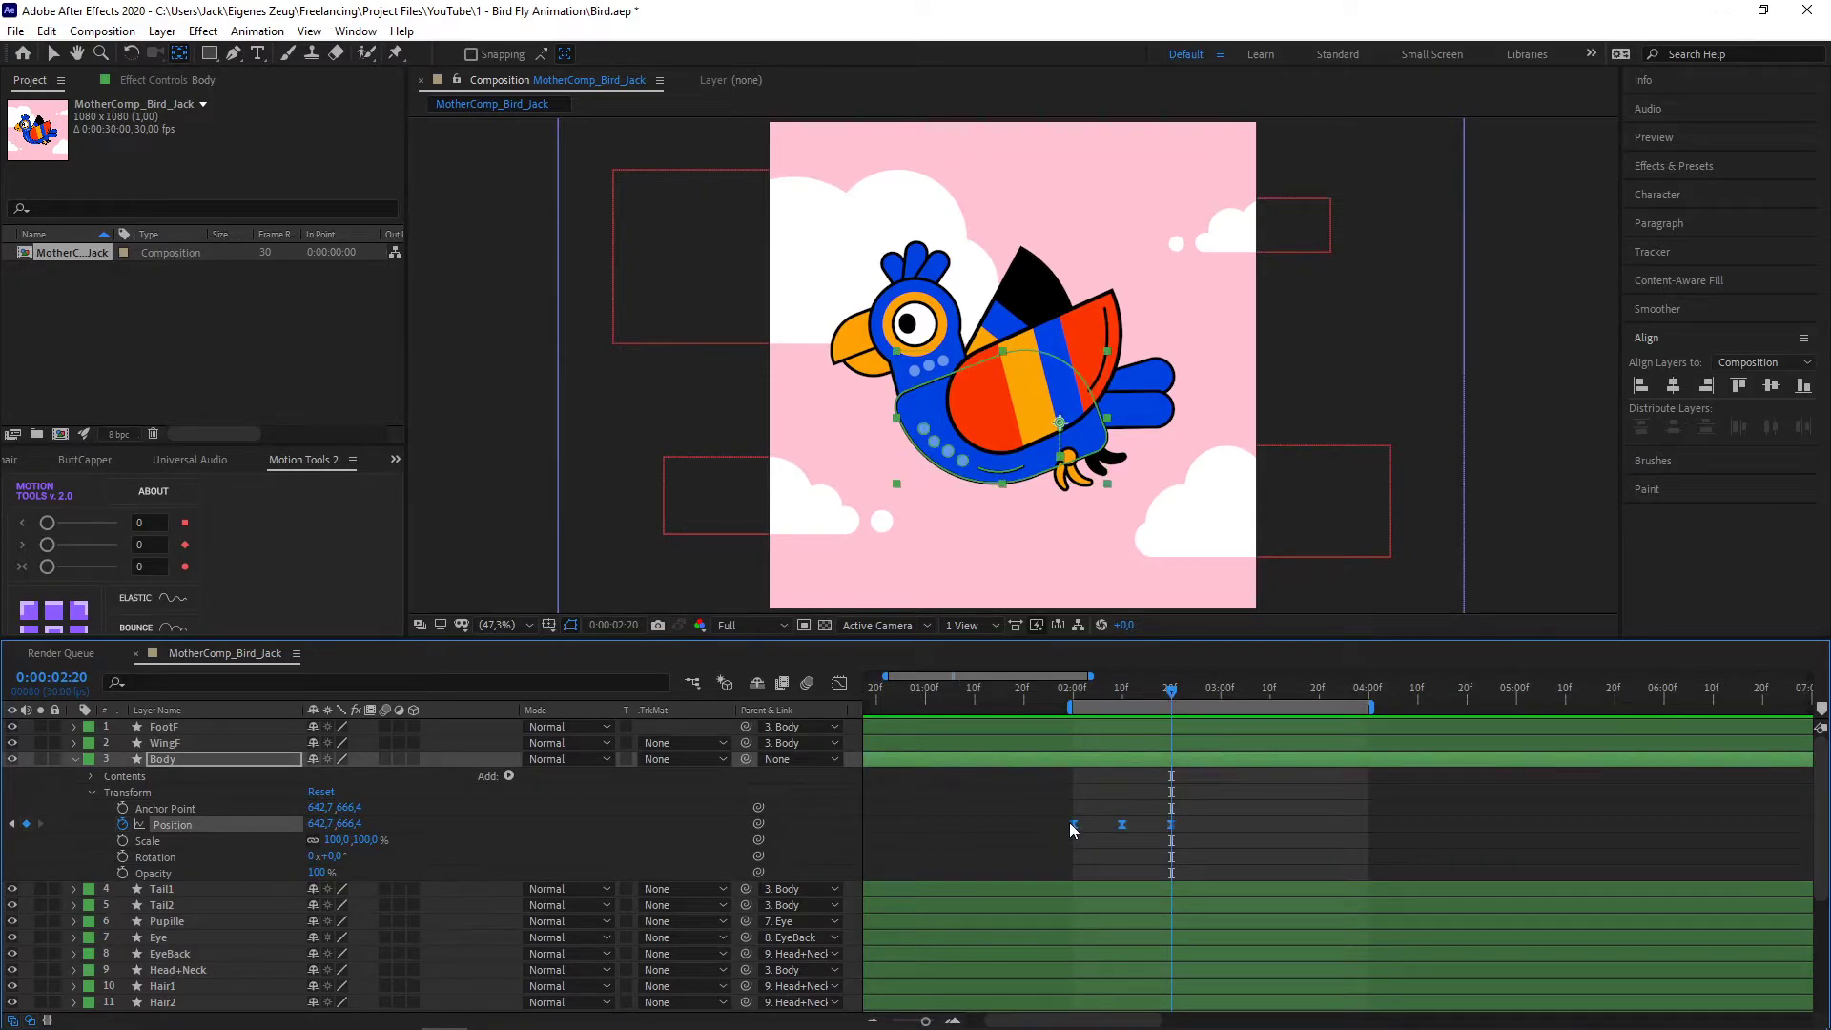
left_click(1269, 689)
key("ctrl+v")
- Preview the repeated up-and-down Body motion from 0:00:02:00
left_click_drag(1330, 692, 1080, 713)
key("j")
key("space")
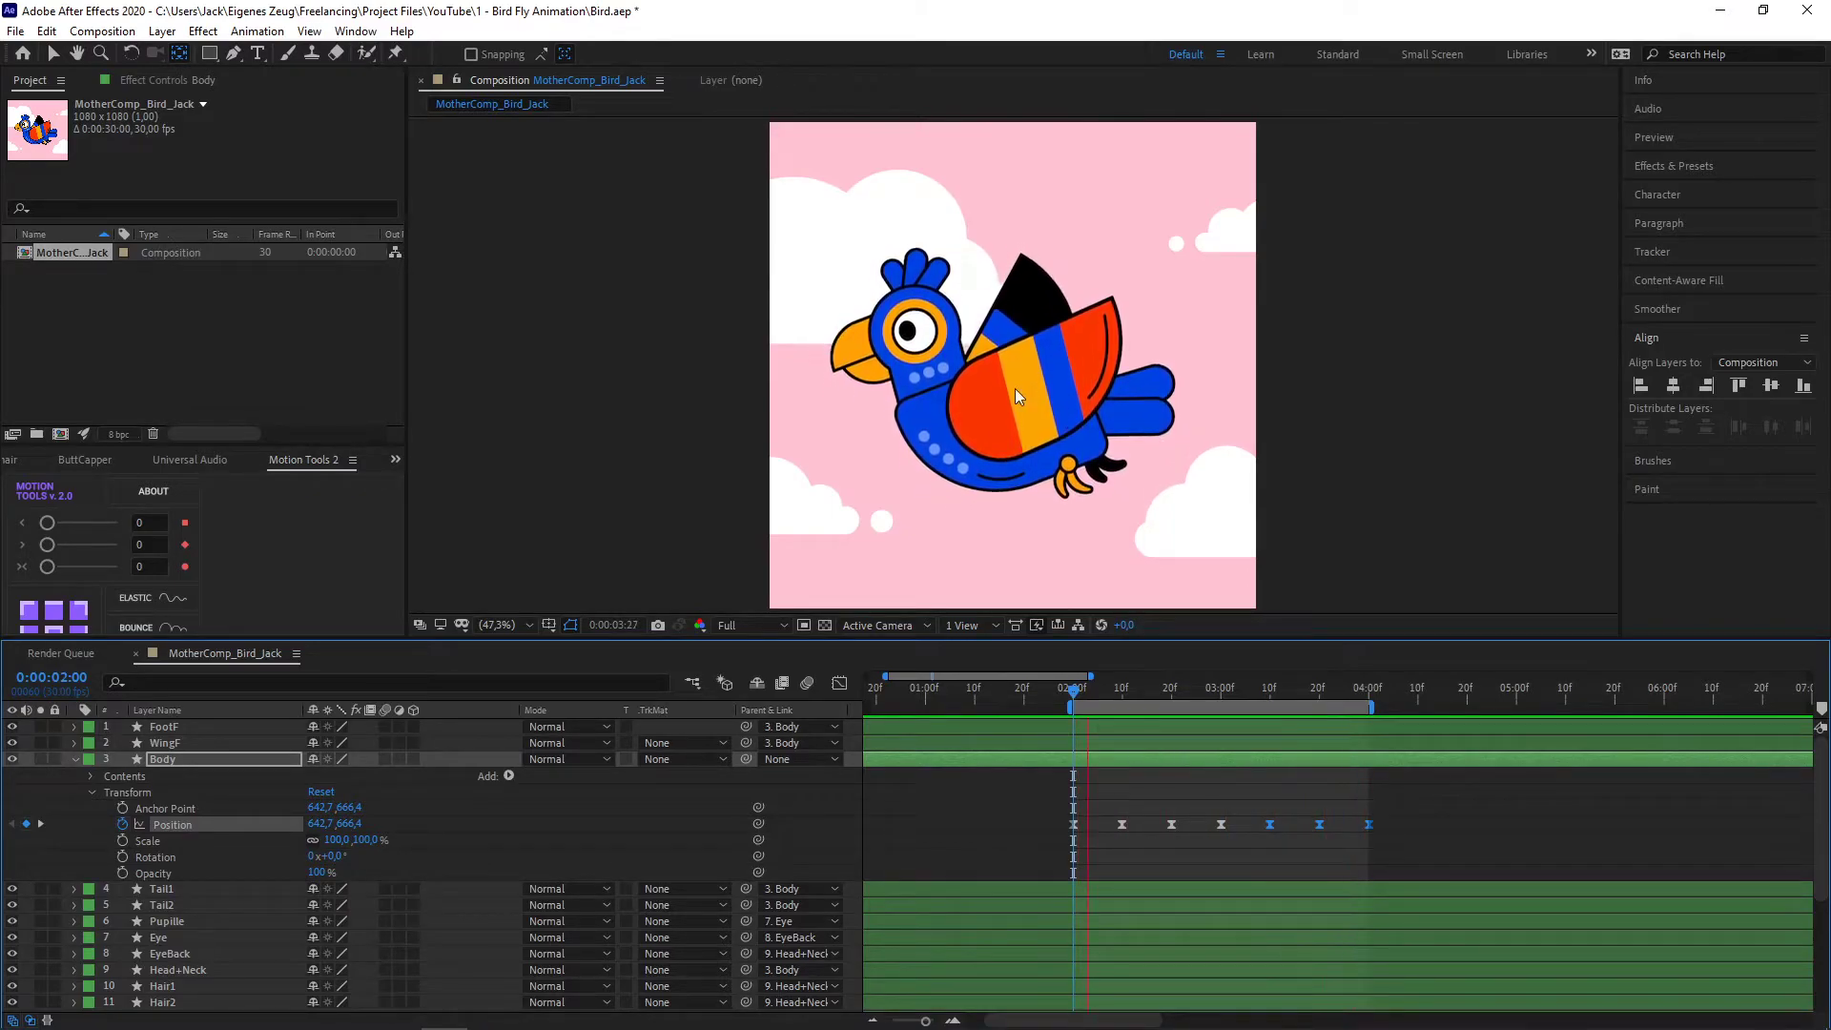
- Stop the preview and add a Rotation keyframe to the WingF layer at 0:00:02:00
left_click(177, 745)
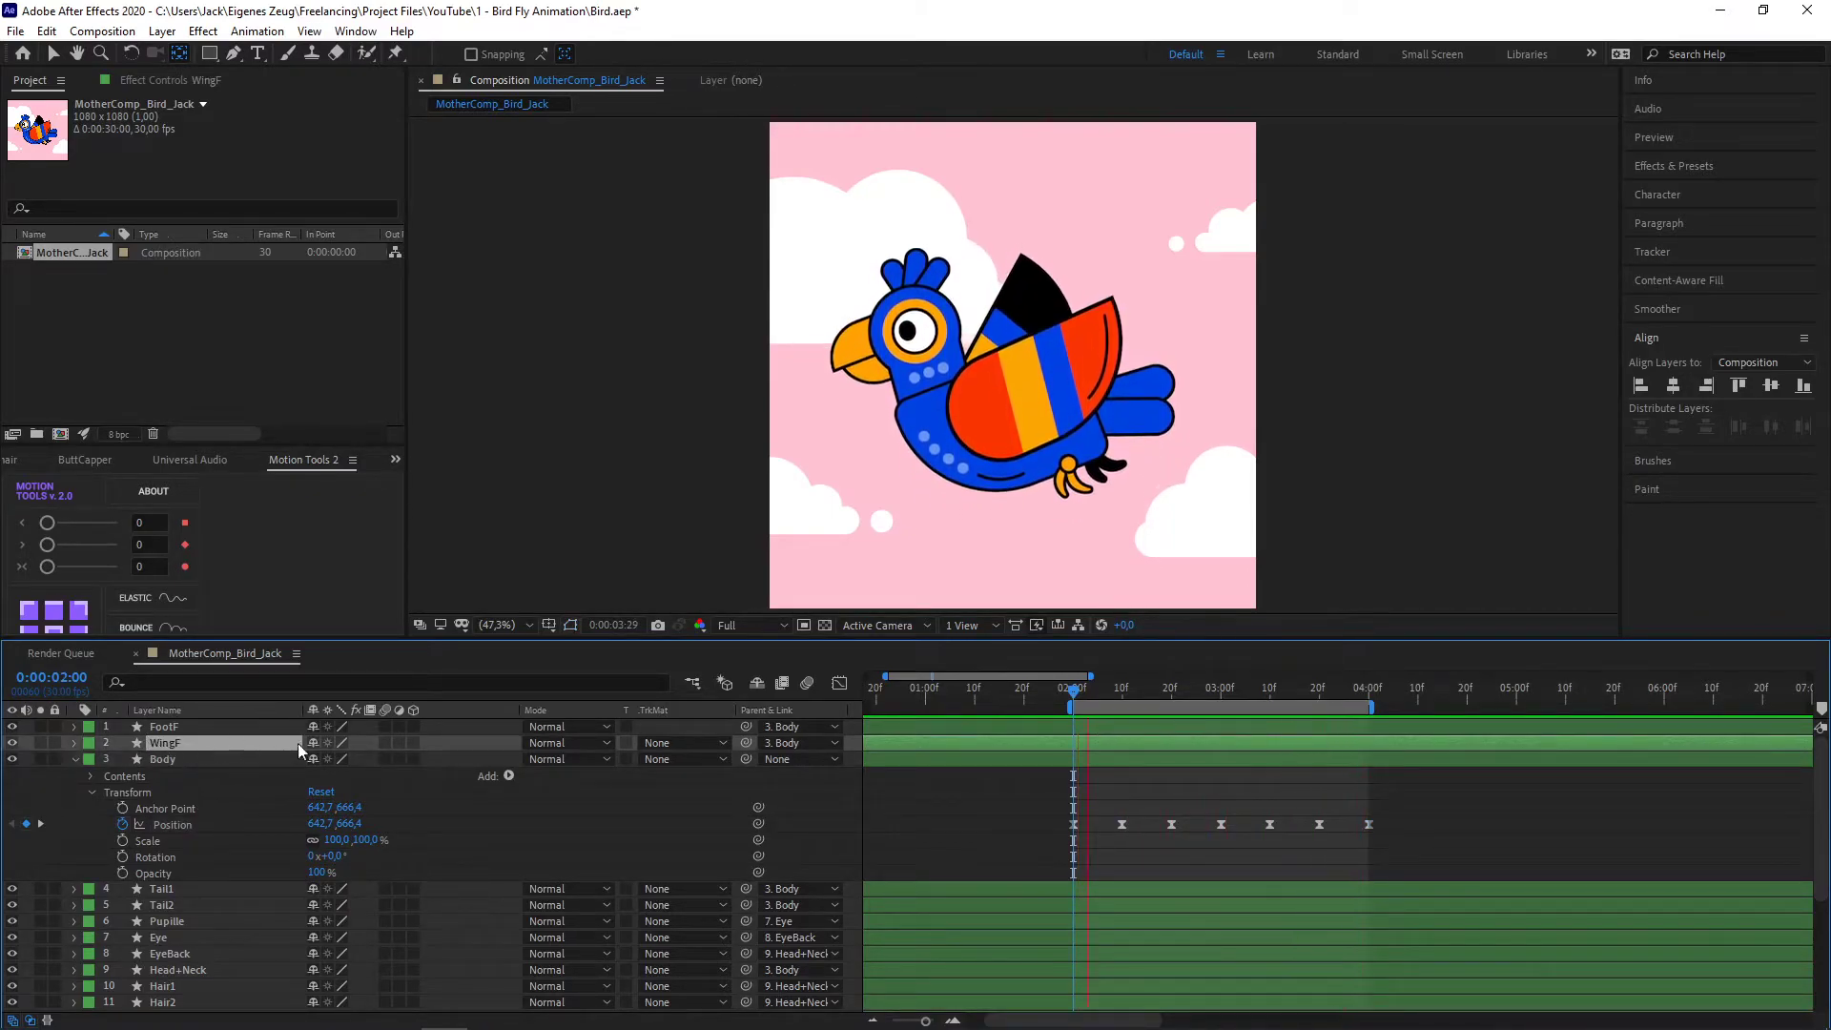
key("space")
left_click(1082, 690)
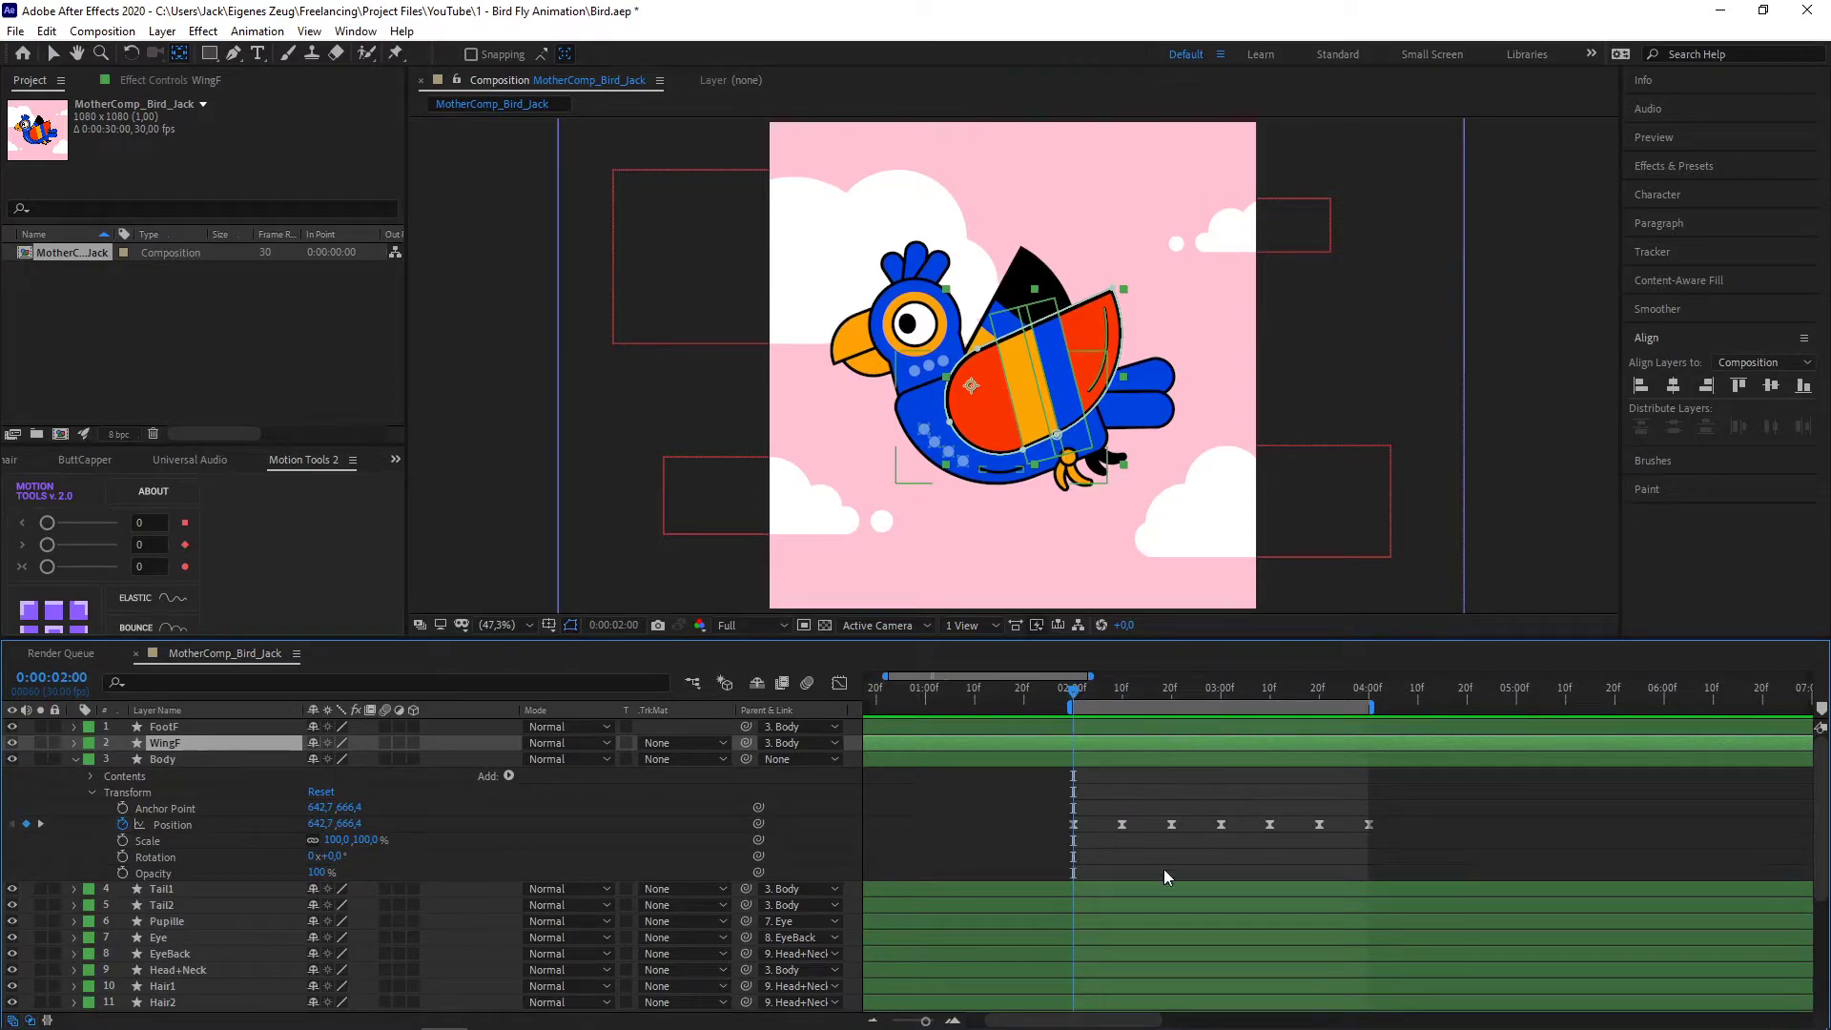
left_click(74, 743)
left_click(76, 744)
left_click(77, 743)
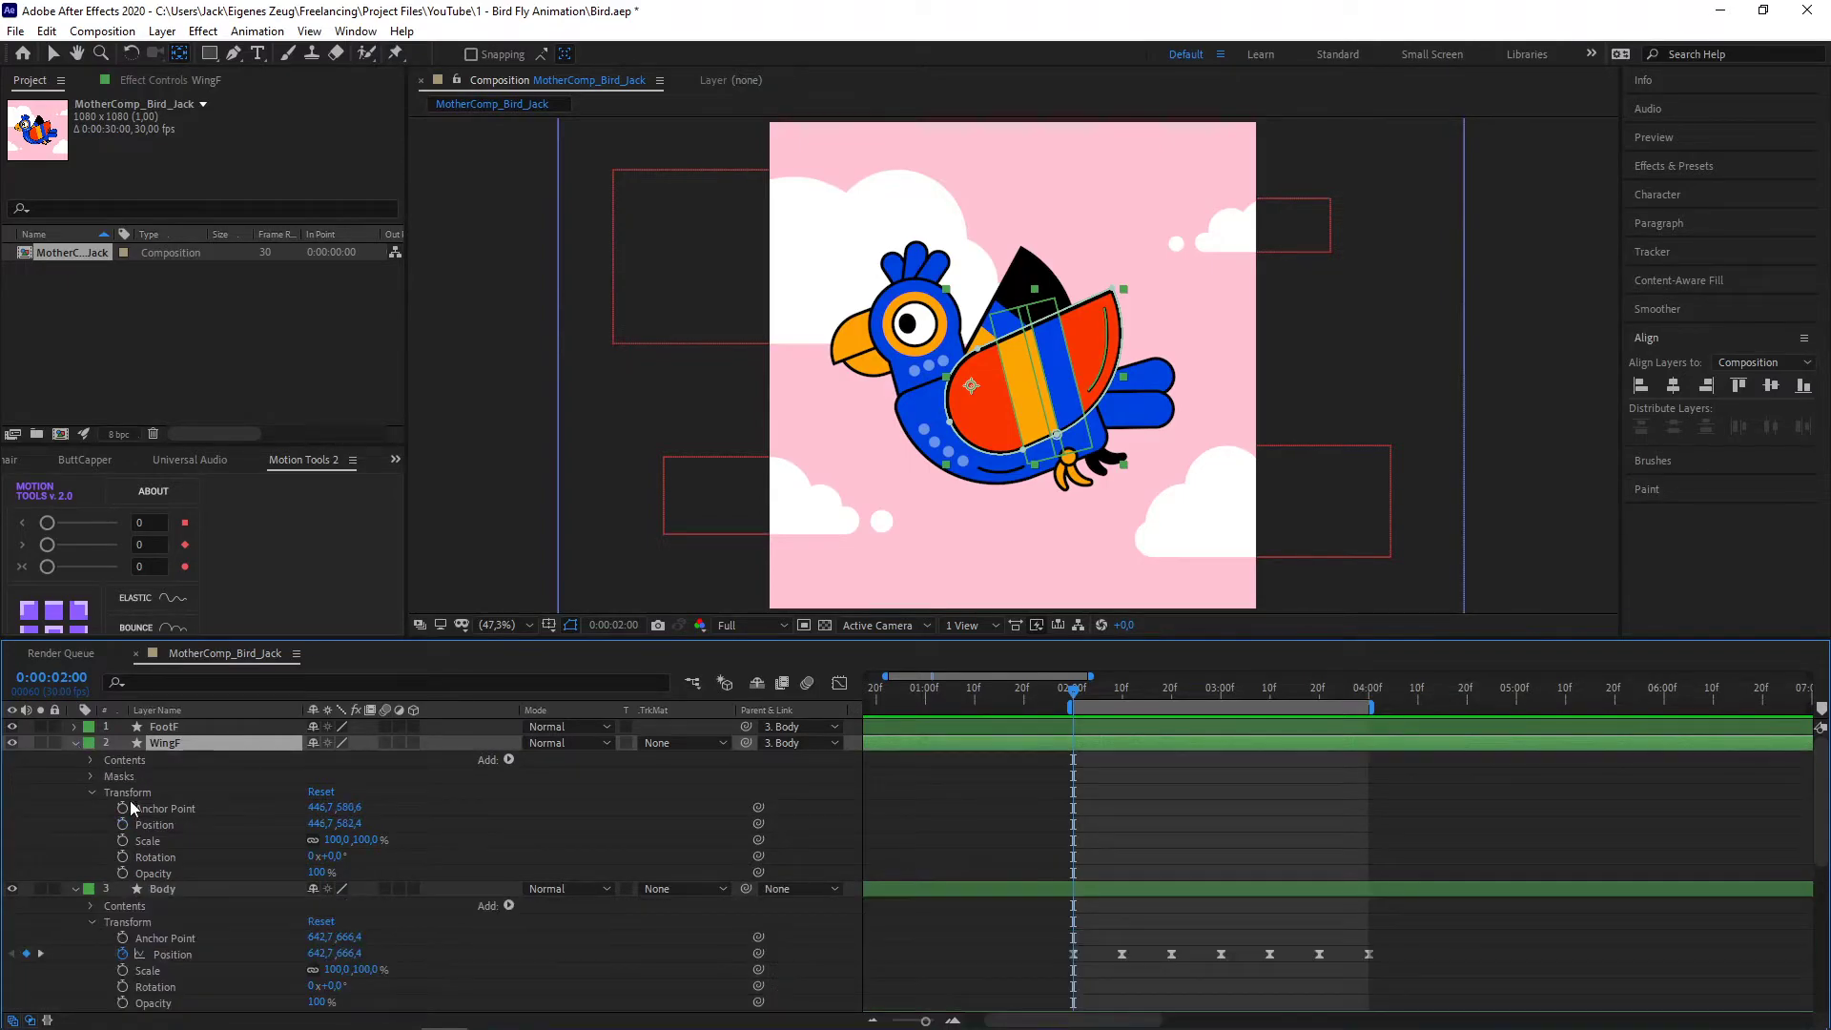
left_click(123, 857)
scroll(1230, 809, "down", 3)
scroll(1175, 809, "up", 3)
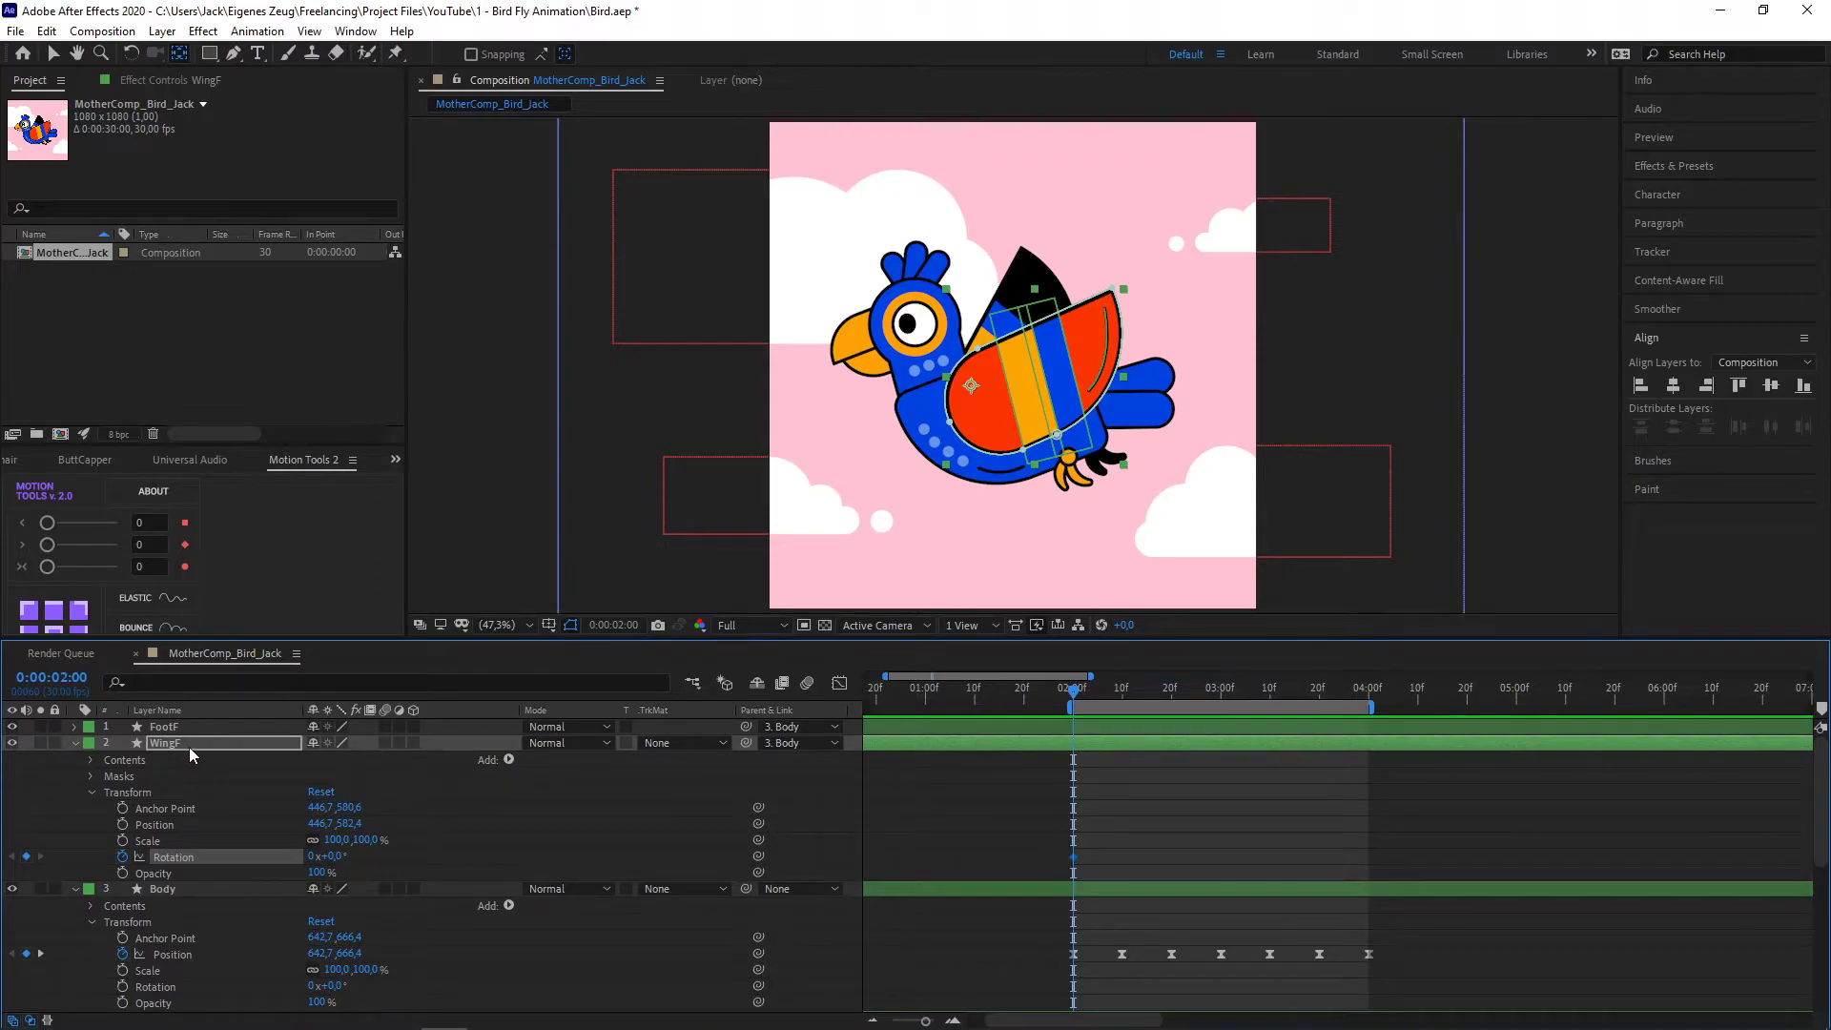
- Show only the keyframed properties of the WingF and Body layers in the timeline
key("u")
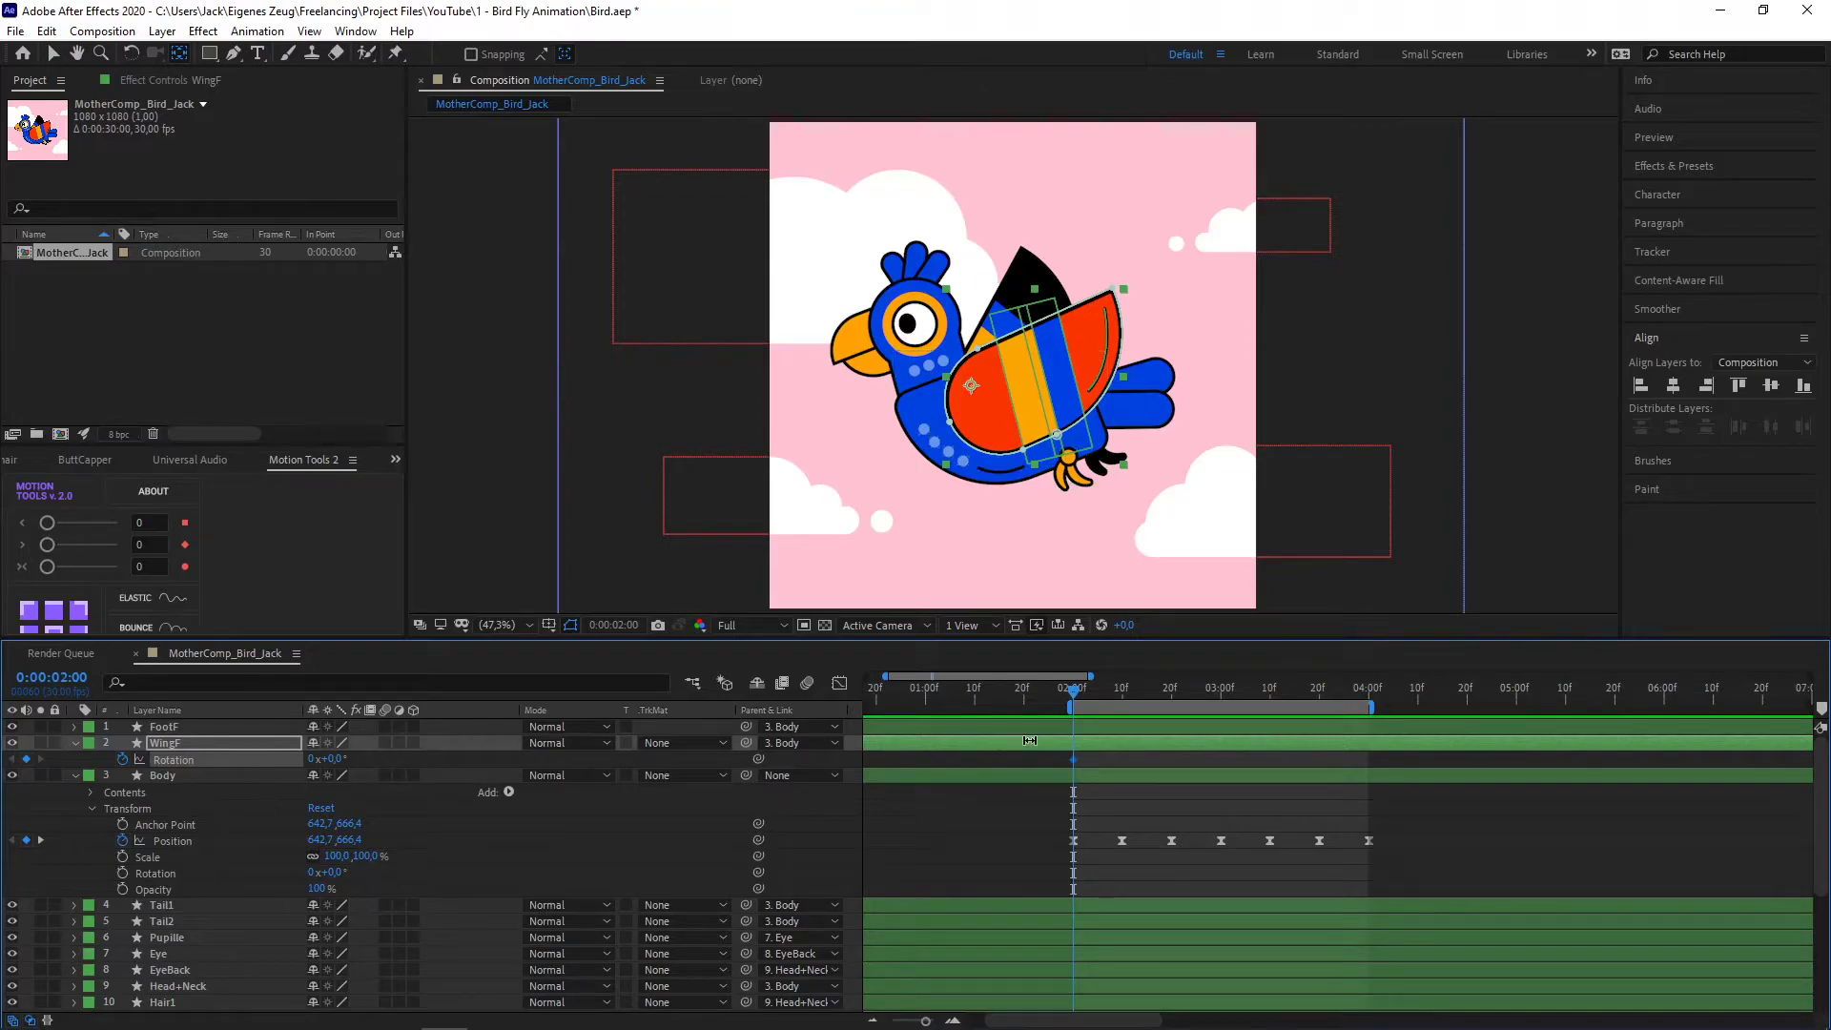
left_click(167, 775)
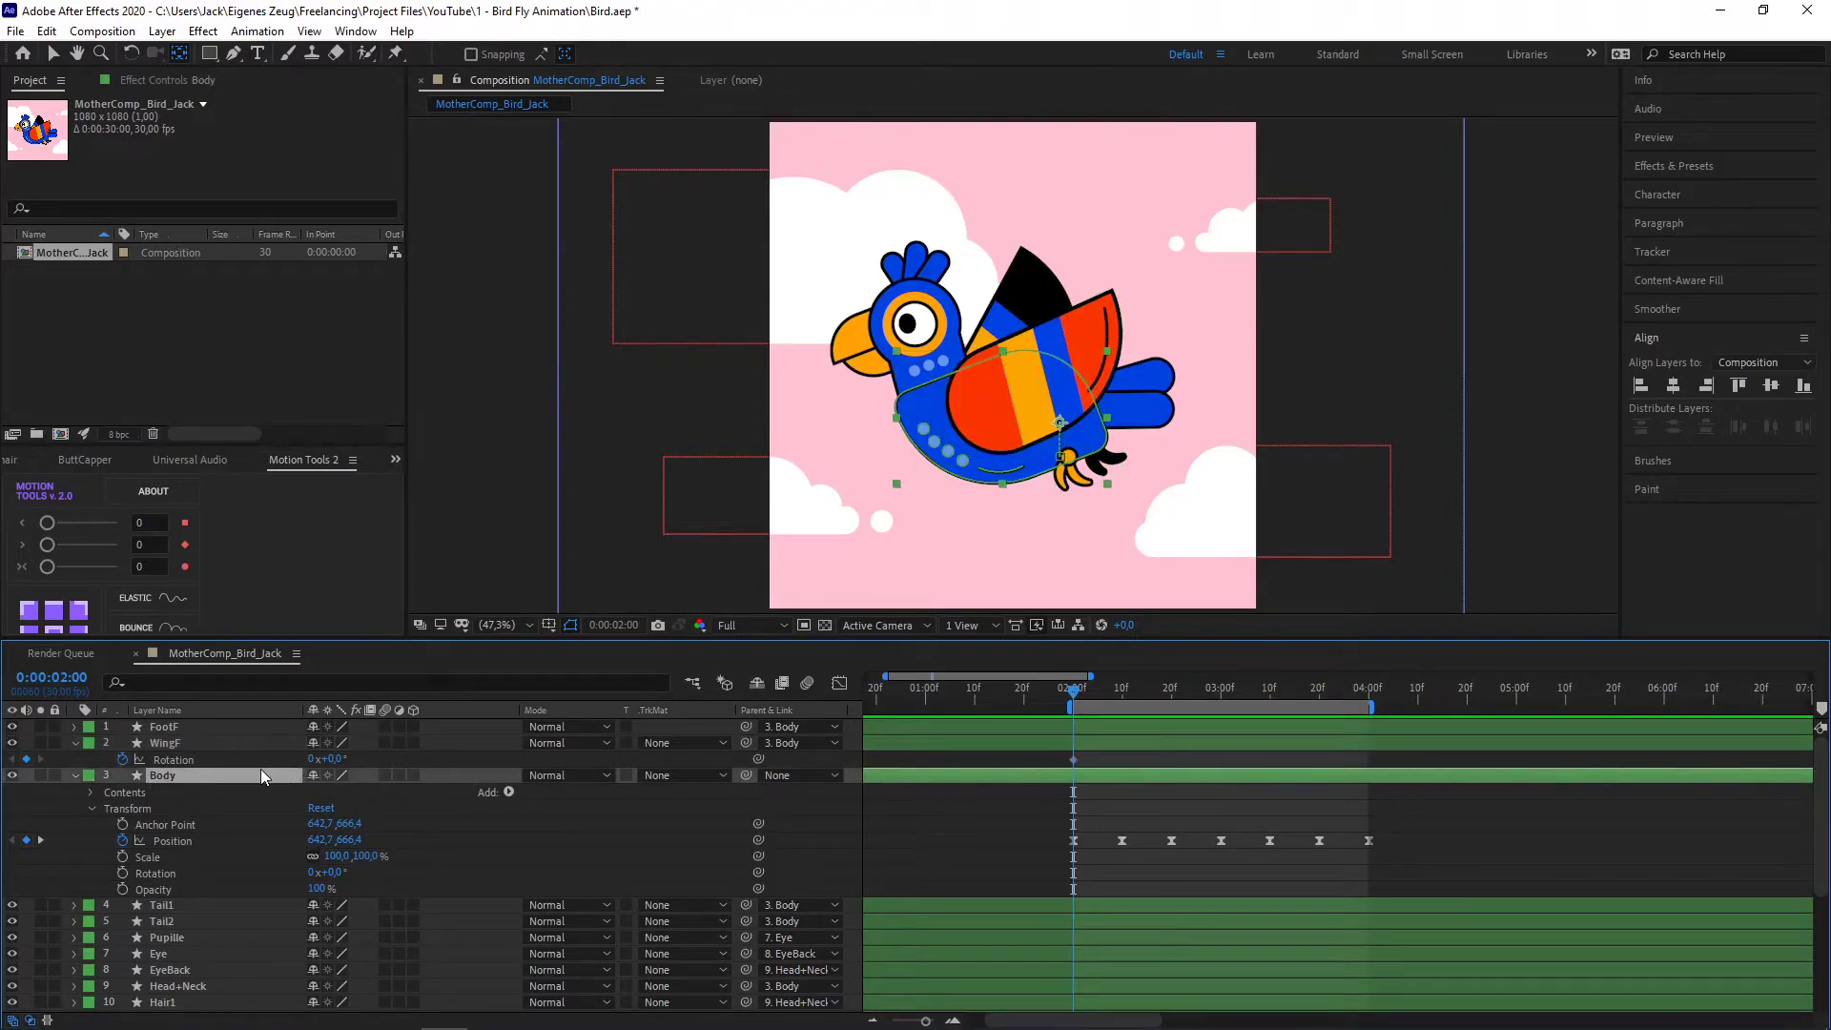
key("u")
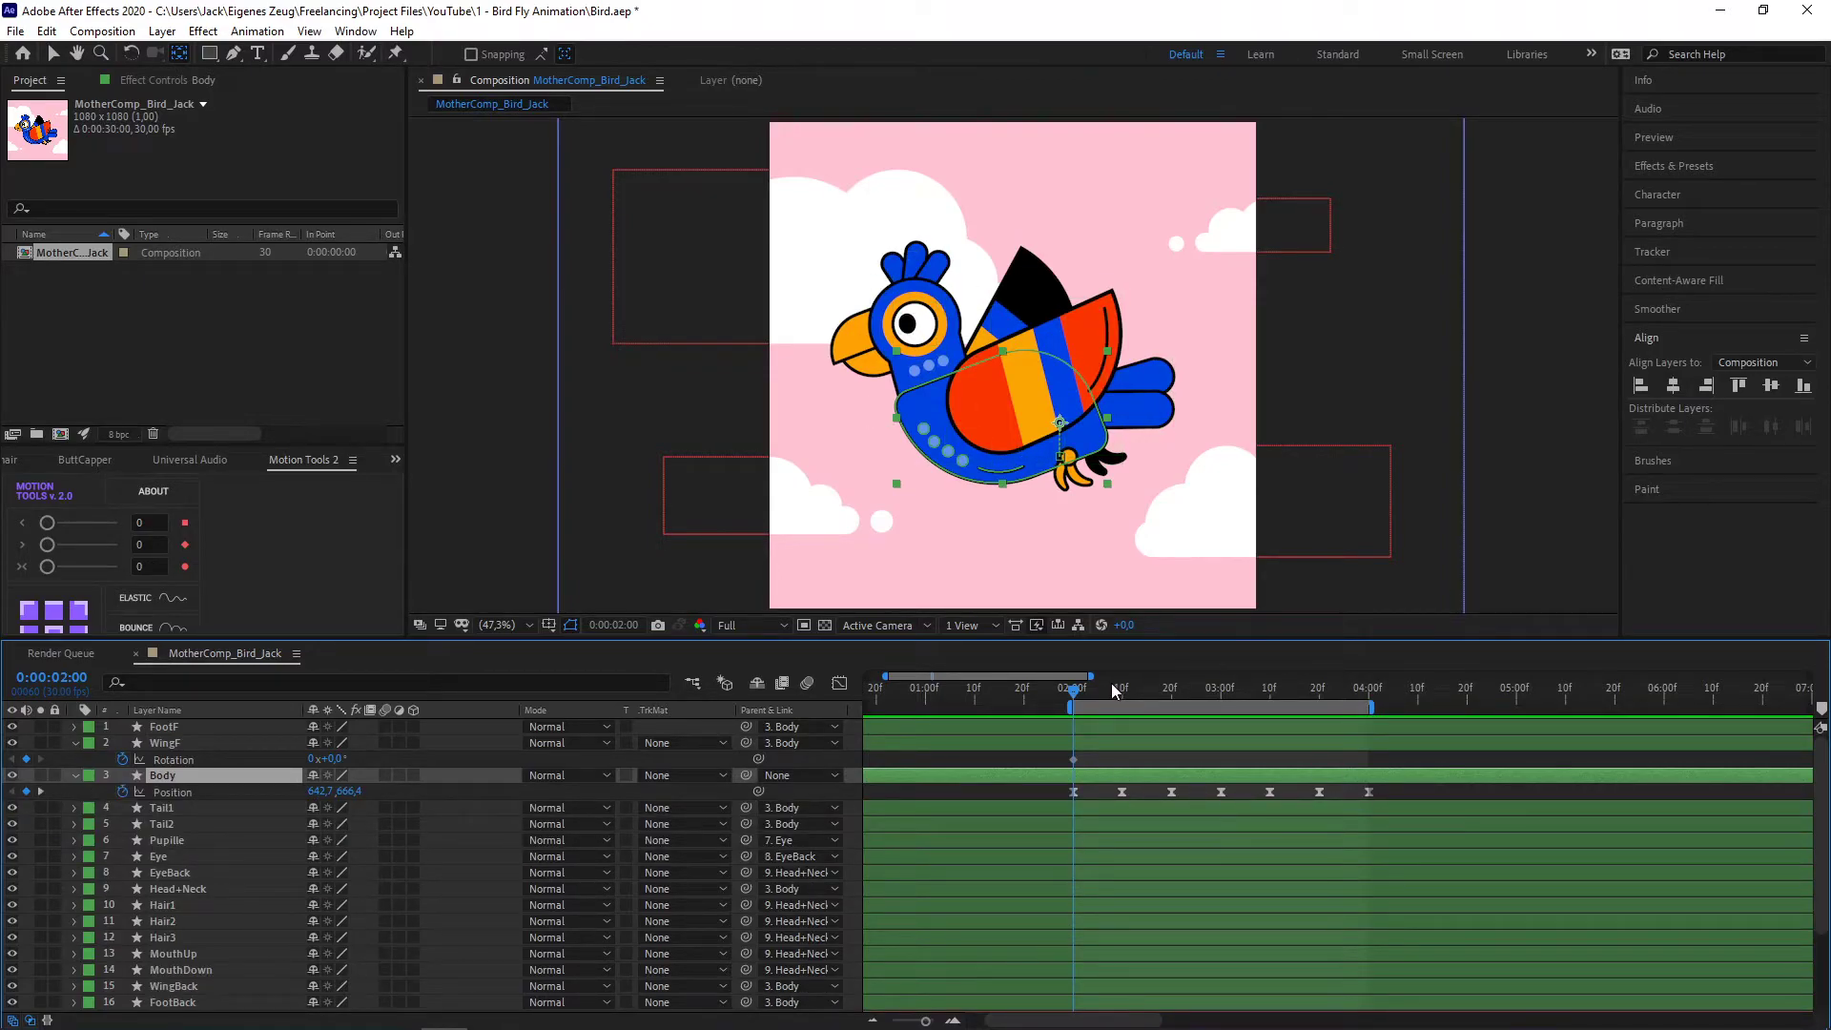
- Key WingF's Rotation at -39° on 0:00:02:10 and at 67° on 0:00:02:00
left_click_drag(1112, 683, 1122, 683)
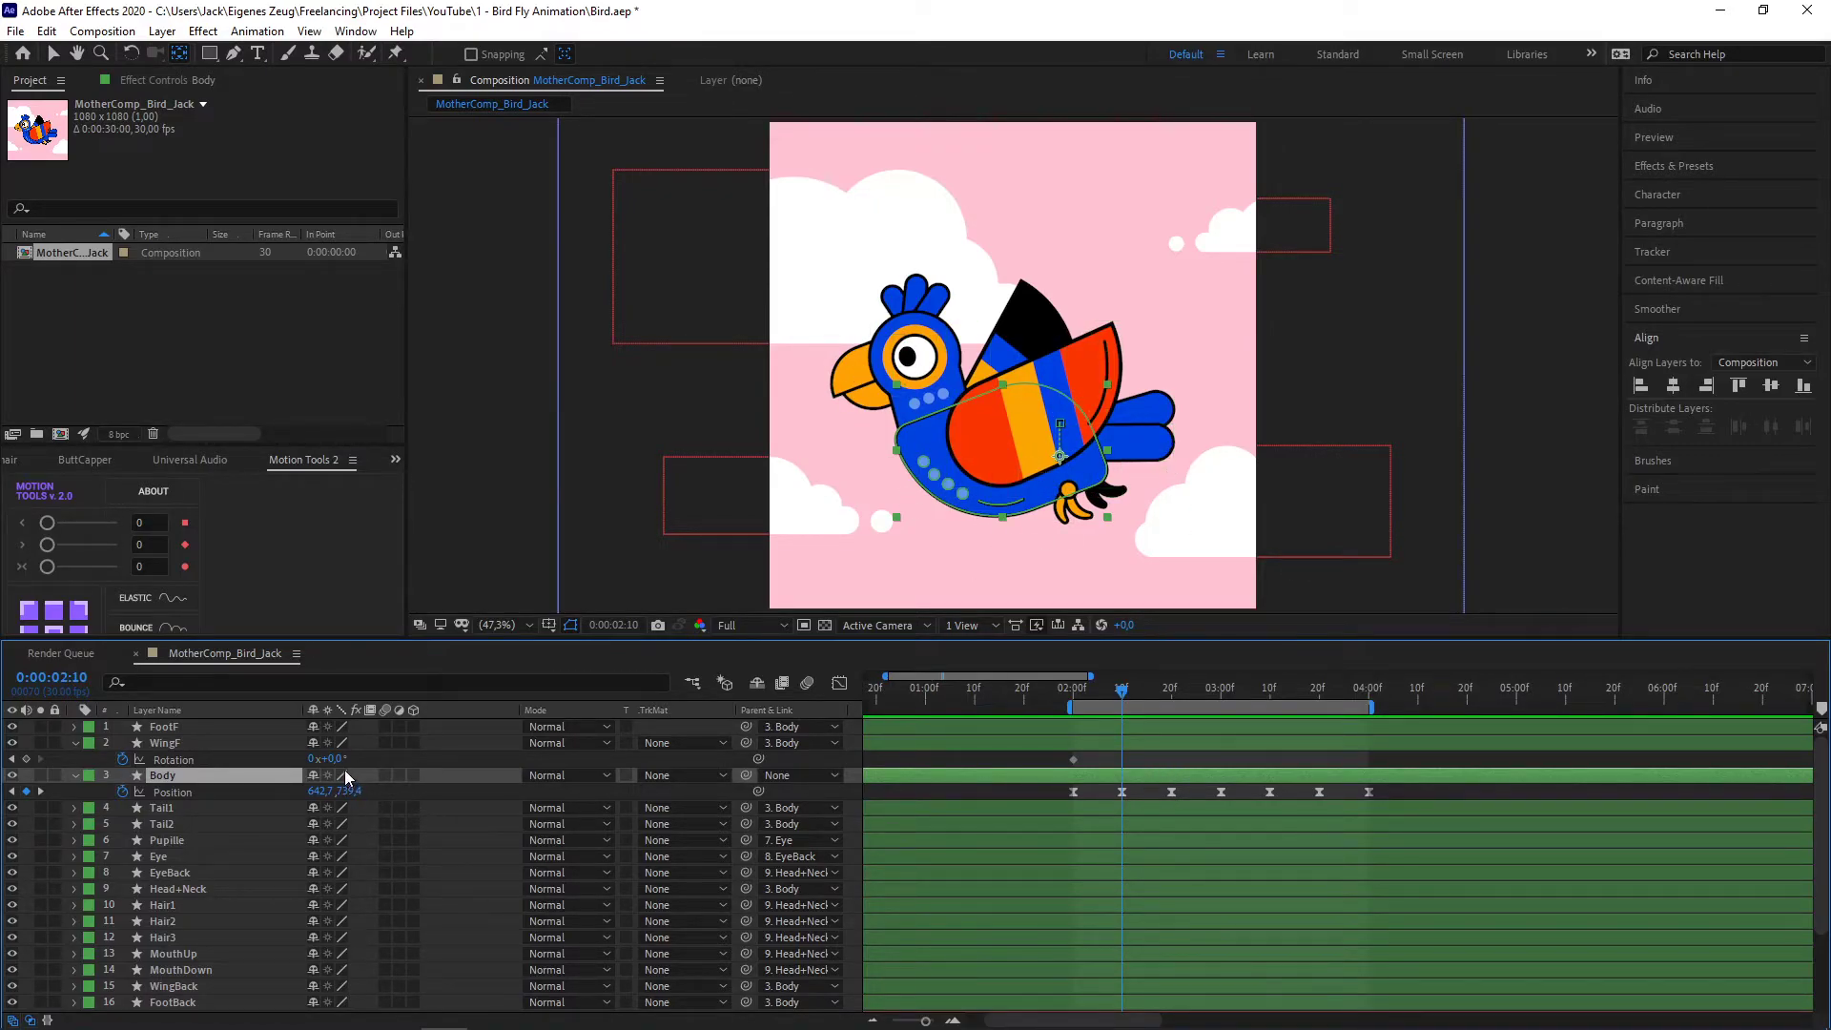
left_click_drag(336, 759, 382, 763)
left_click(1112, 690)
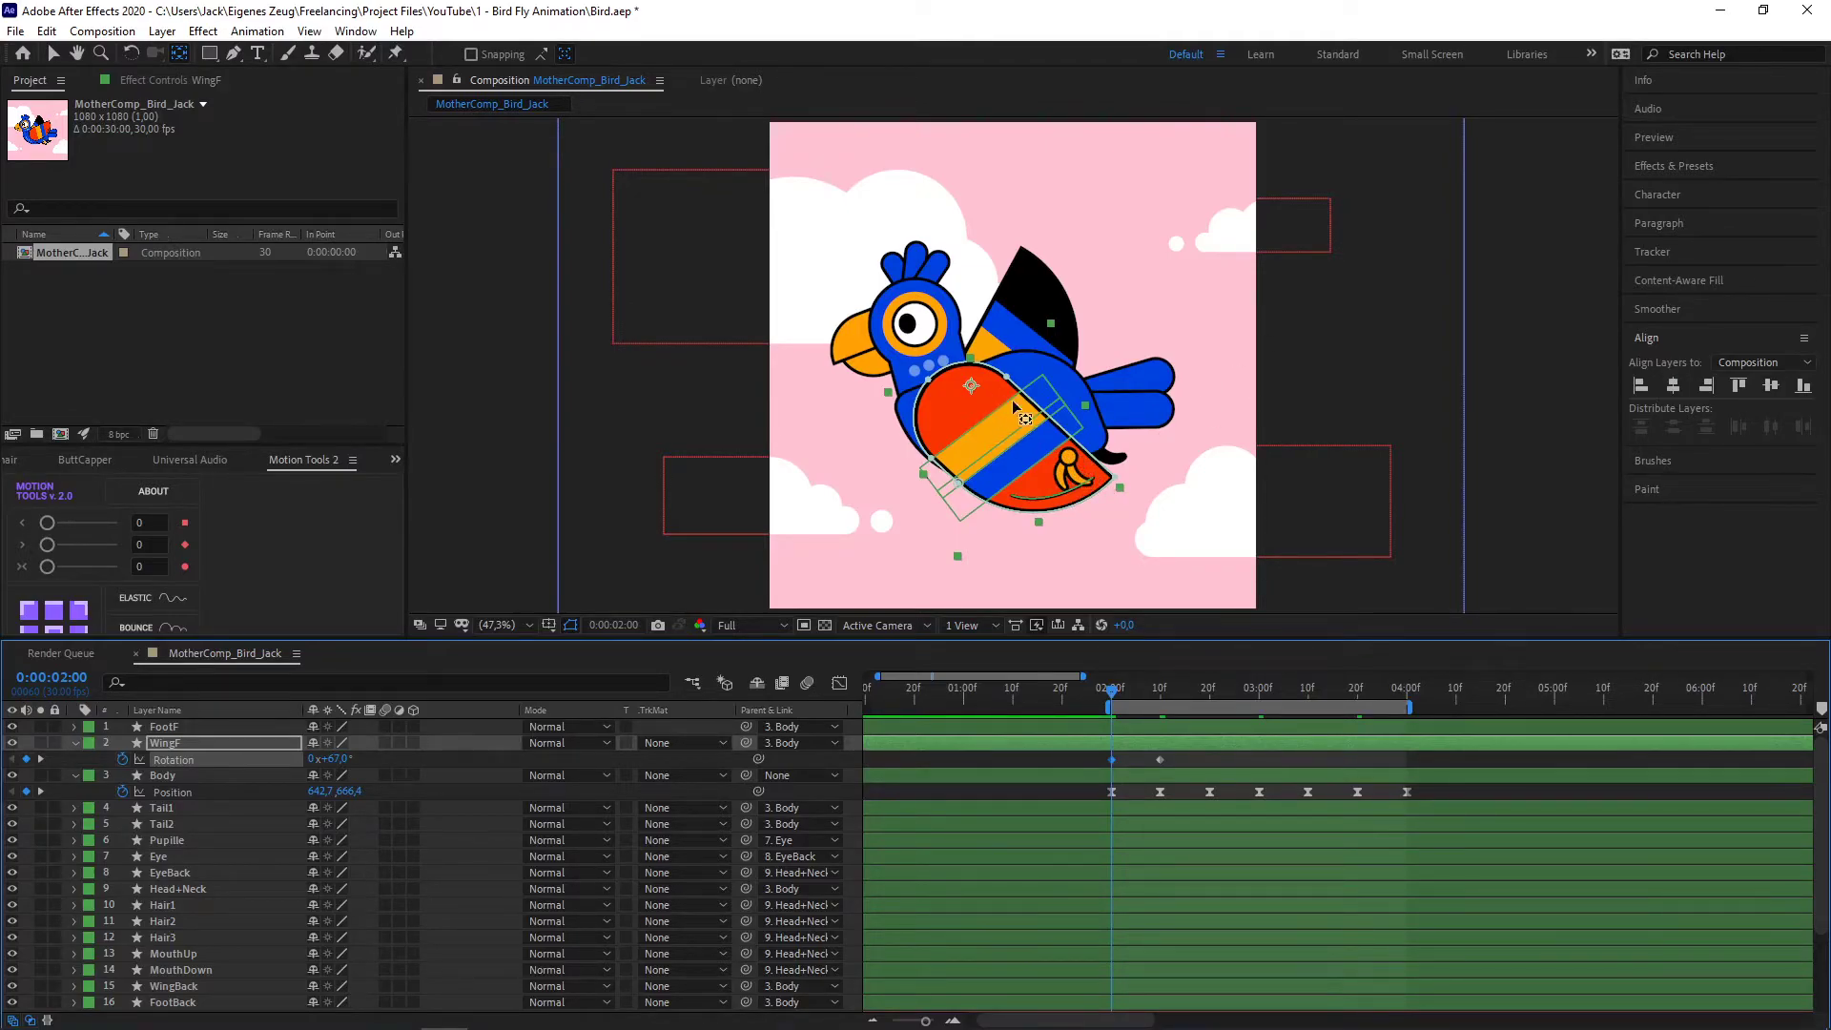
- Place the FootF layer beneath WingF and set WingF's Rotation at 0:00:02:10 to -46°
left_click_drag(174, 729, 179, 762)
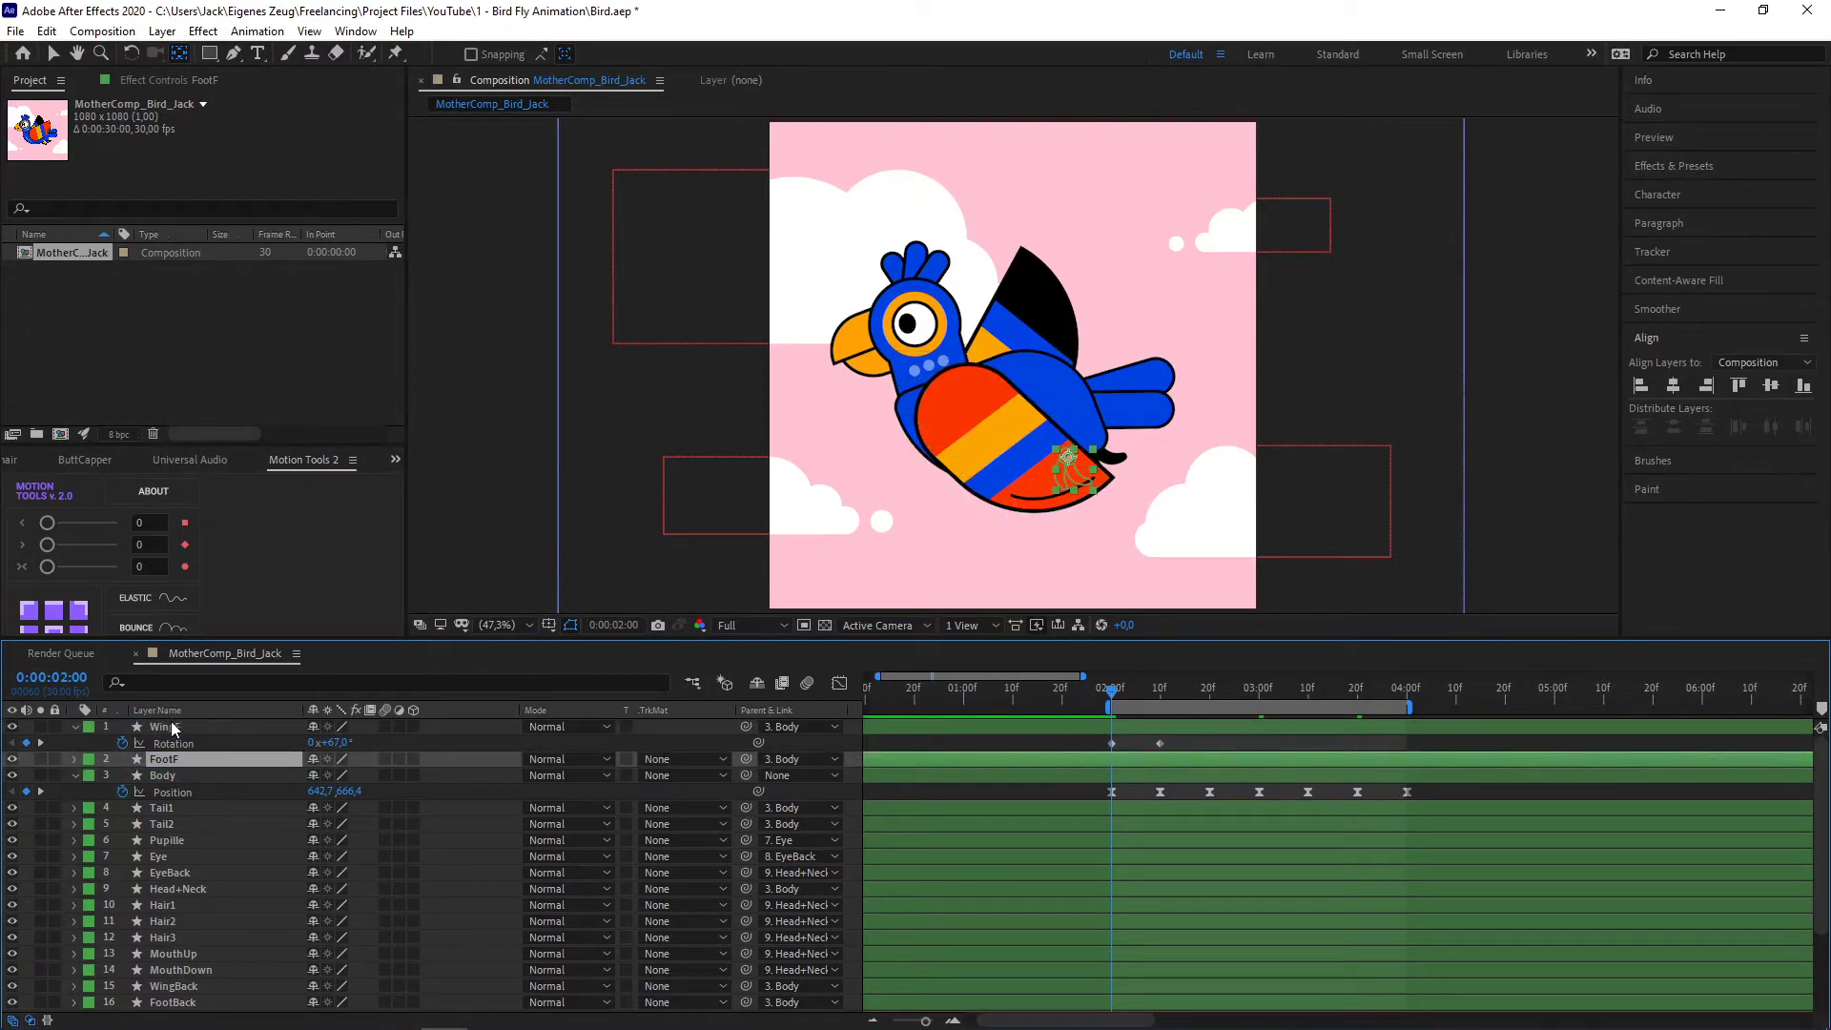
left_click(134, 727)
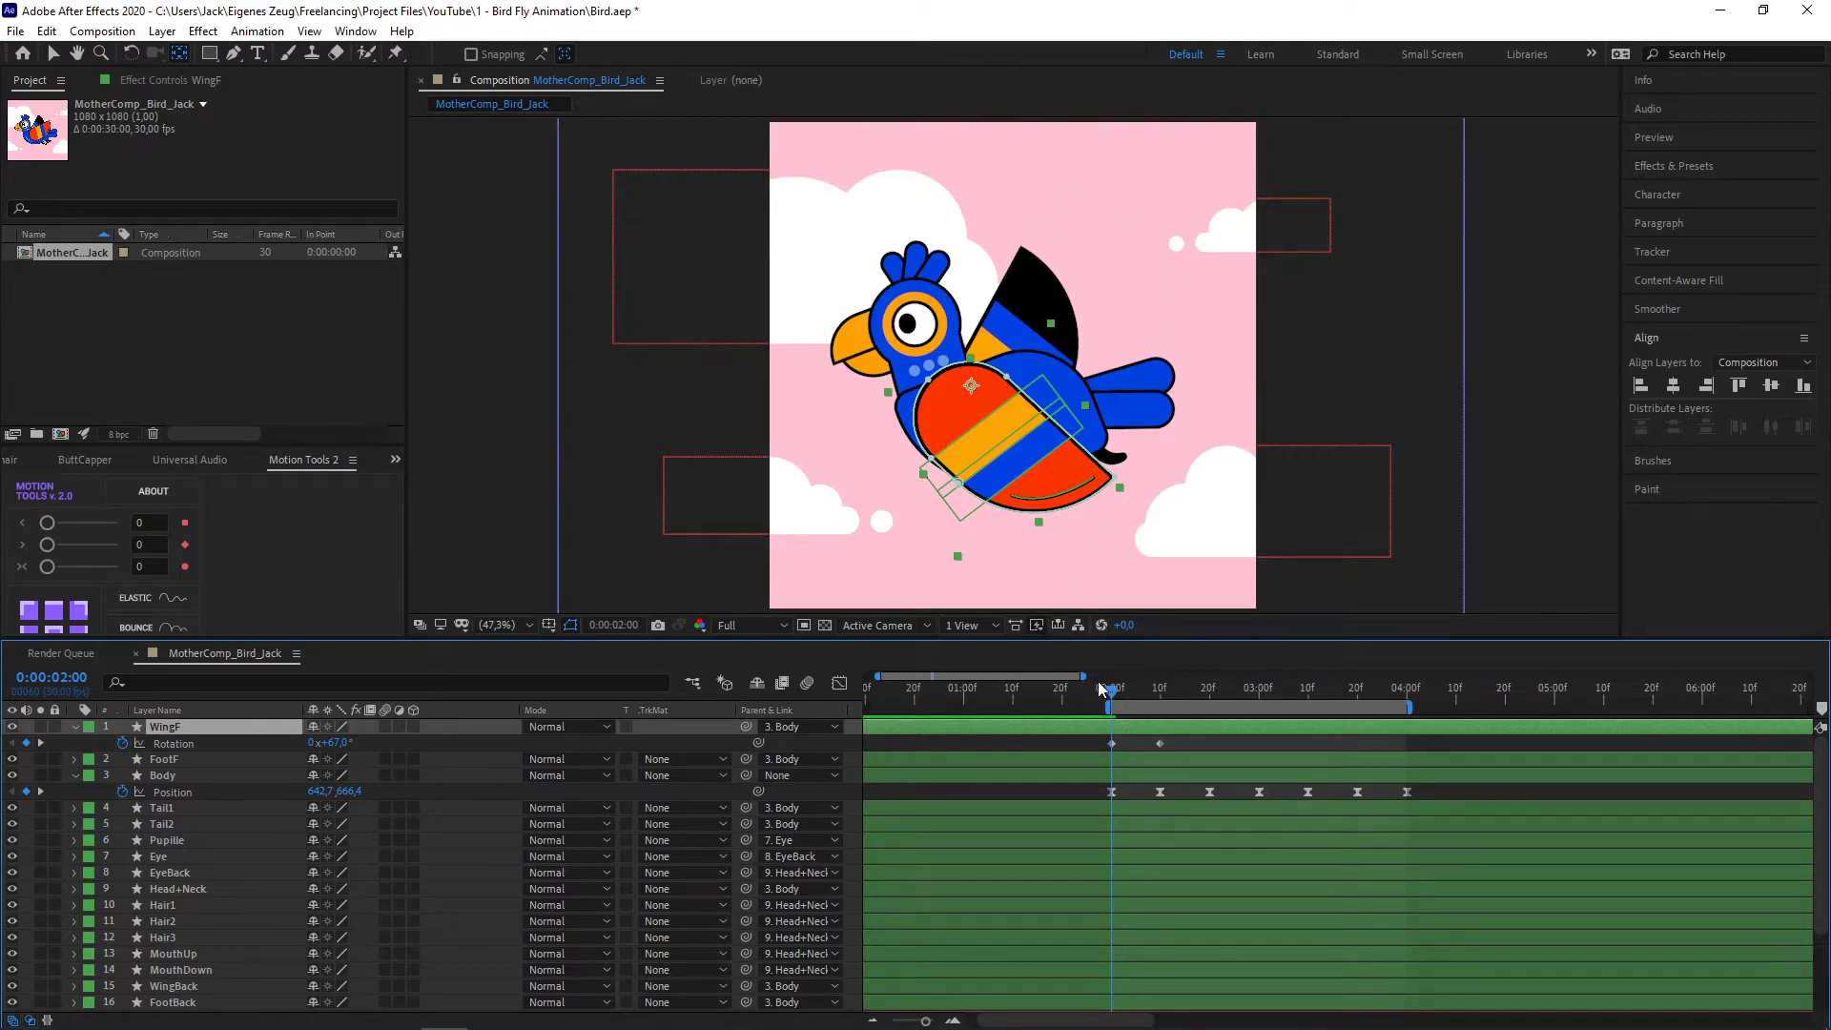
left_click_drag(1112, 689, 1163, 696)
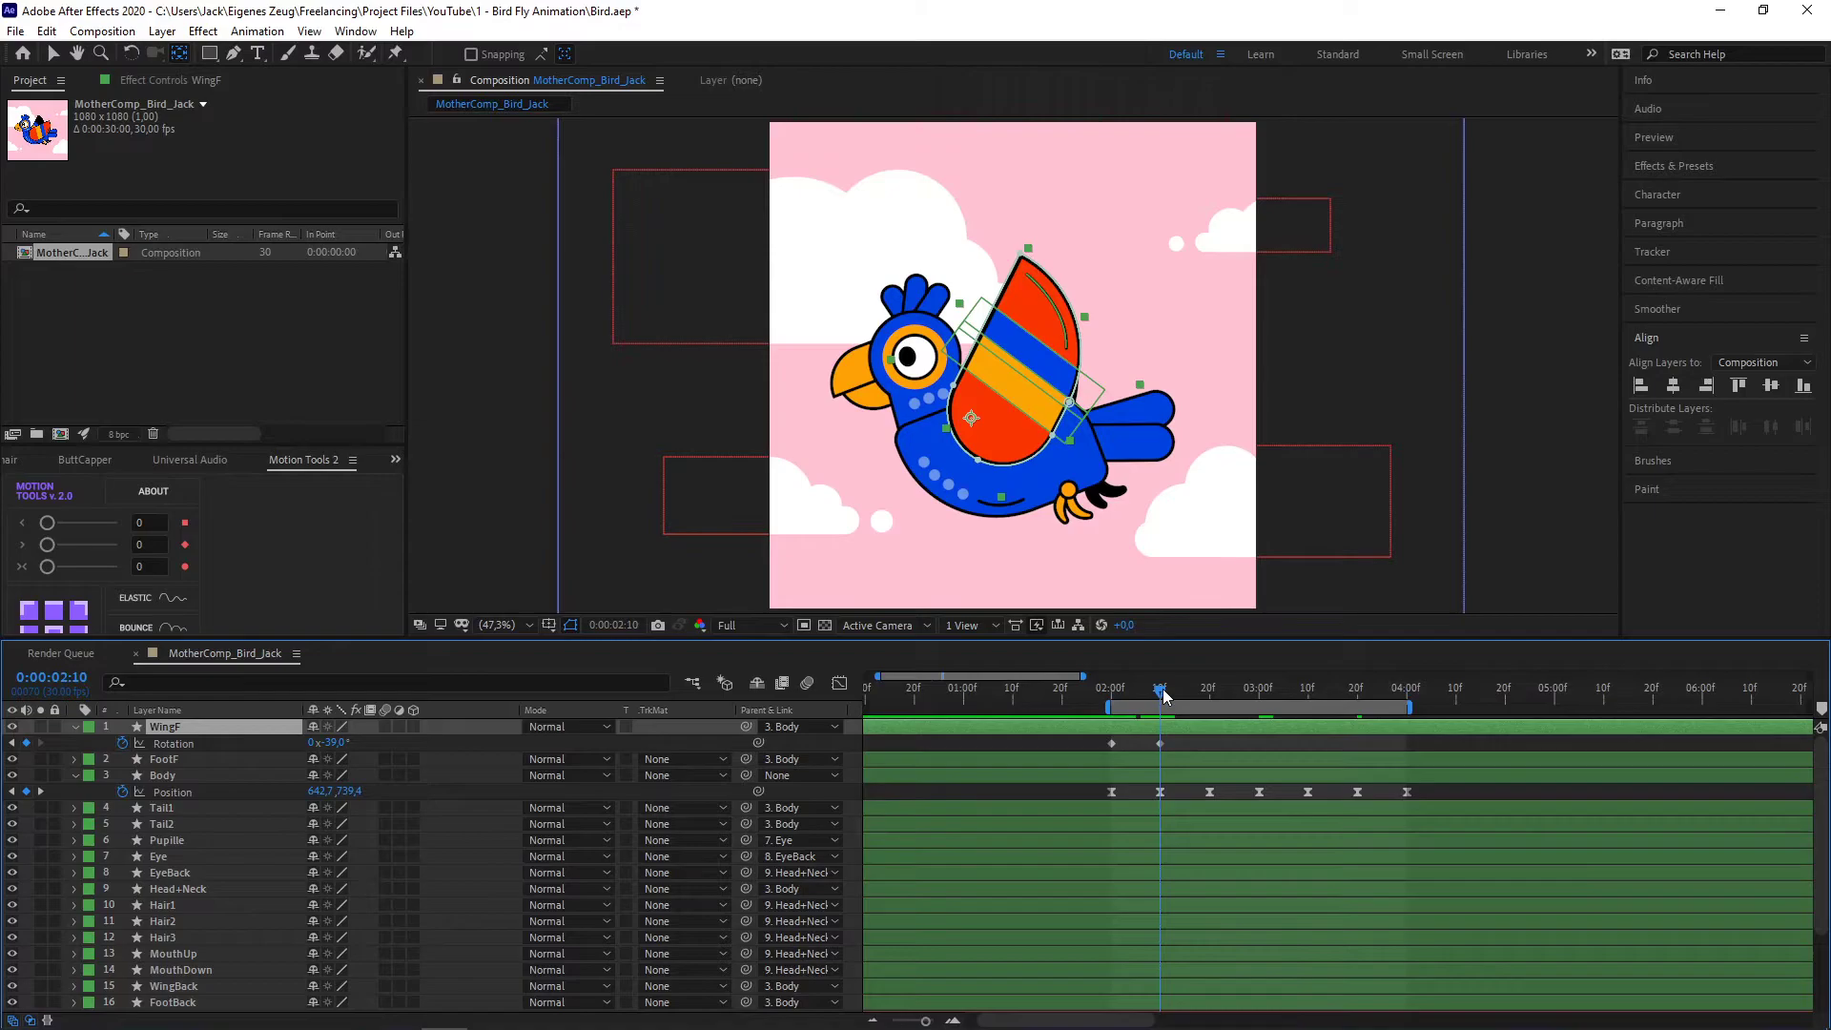
left_click_drag(329, 742, 322, 742)
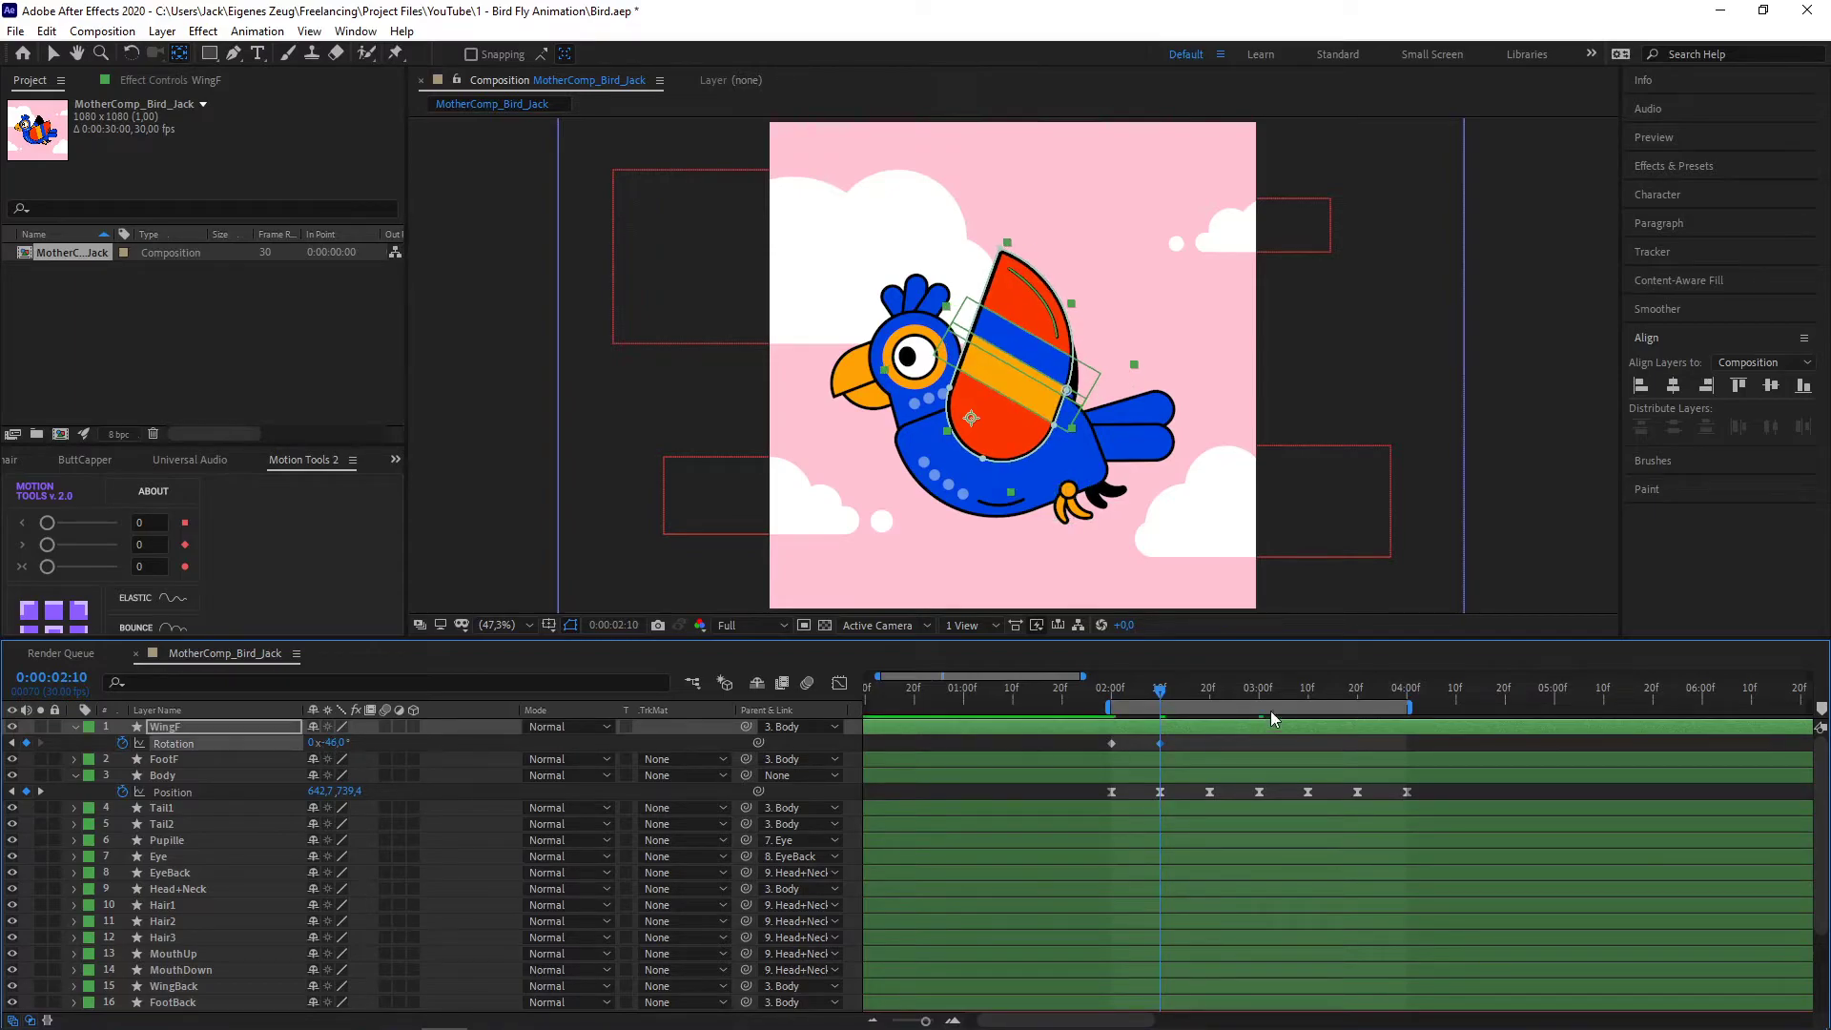
- Copy WingF's first Rotation keyframe to 0:00:02:20 and preview the wing flap
key("k")
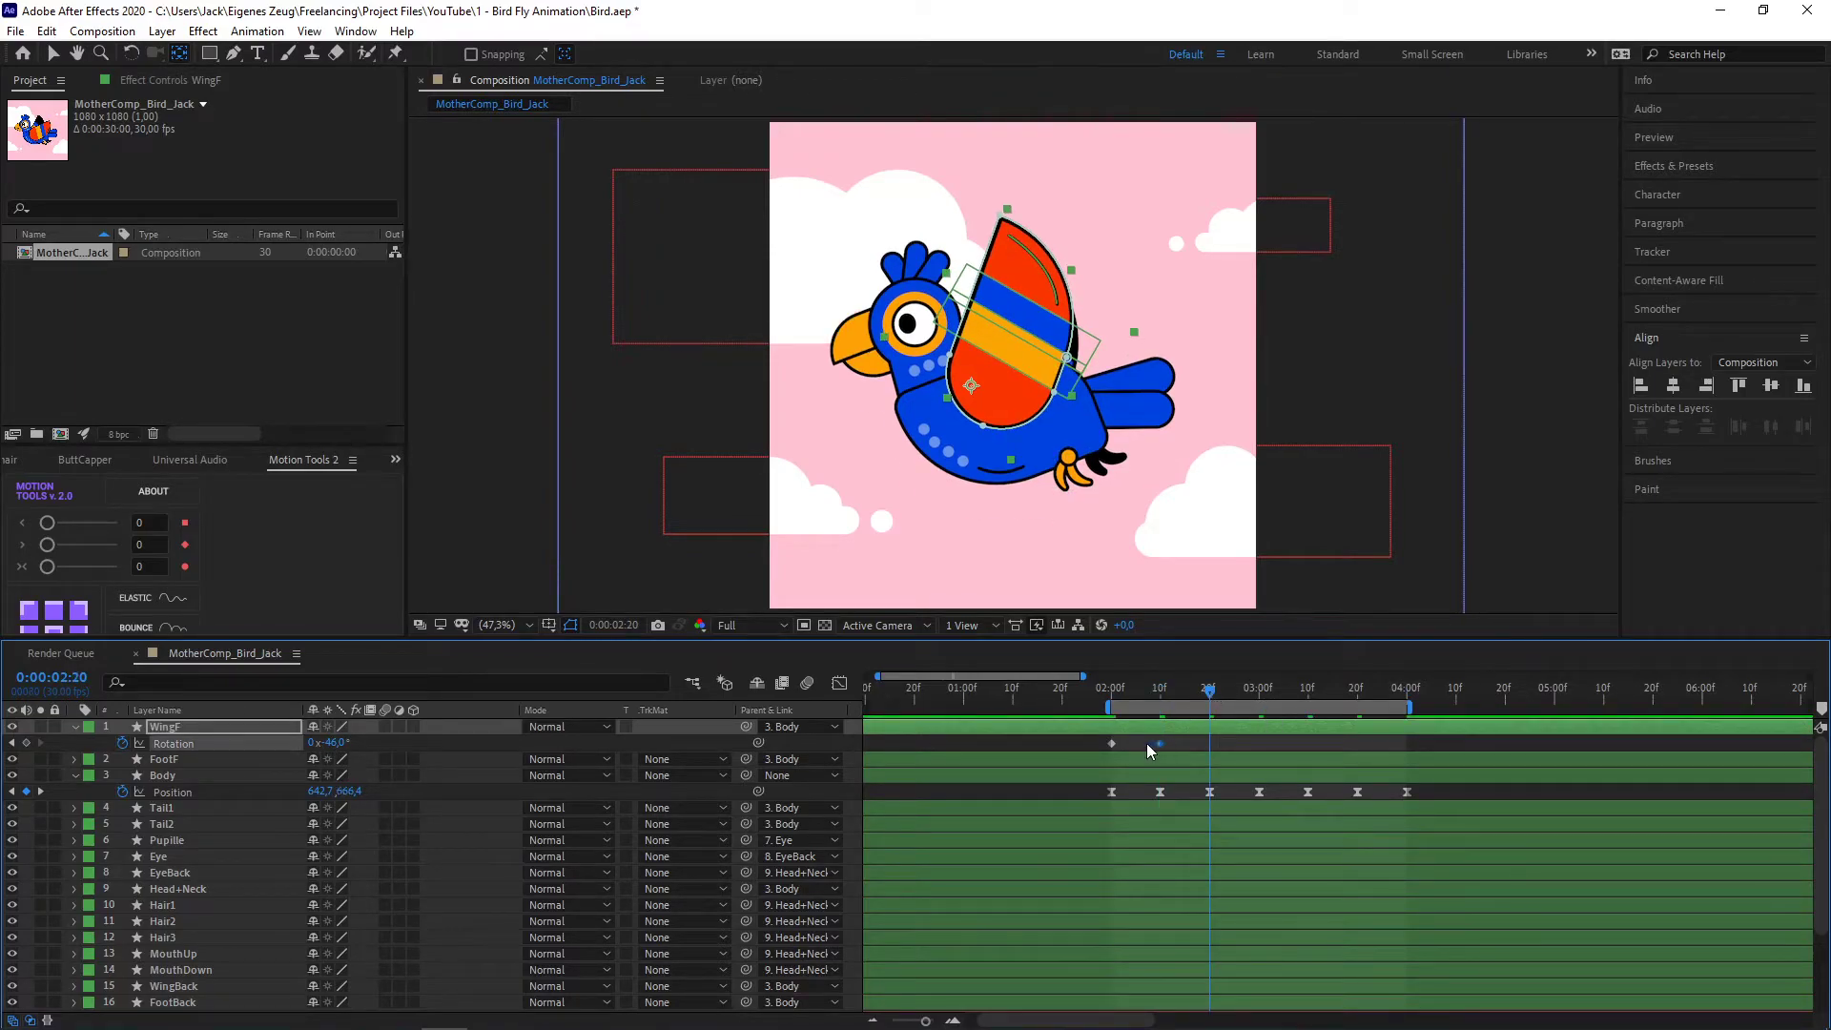
left_click(1112, 743)
key("ctrl+c")
key("ctrl+v")
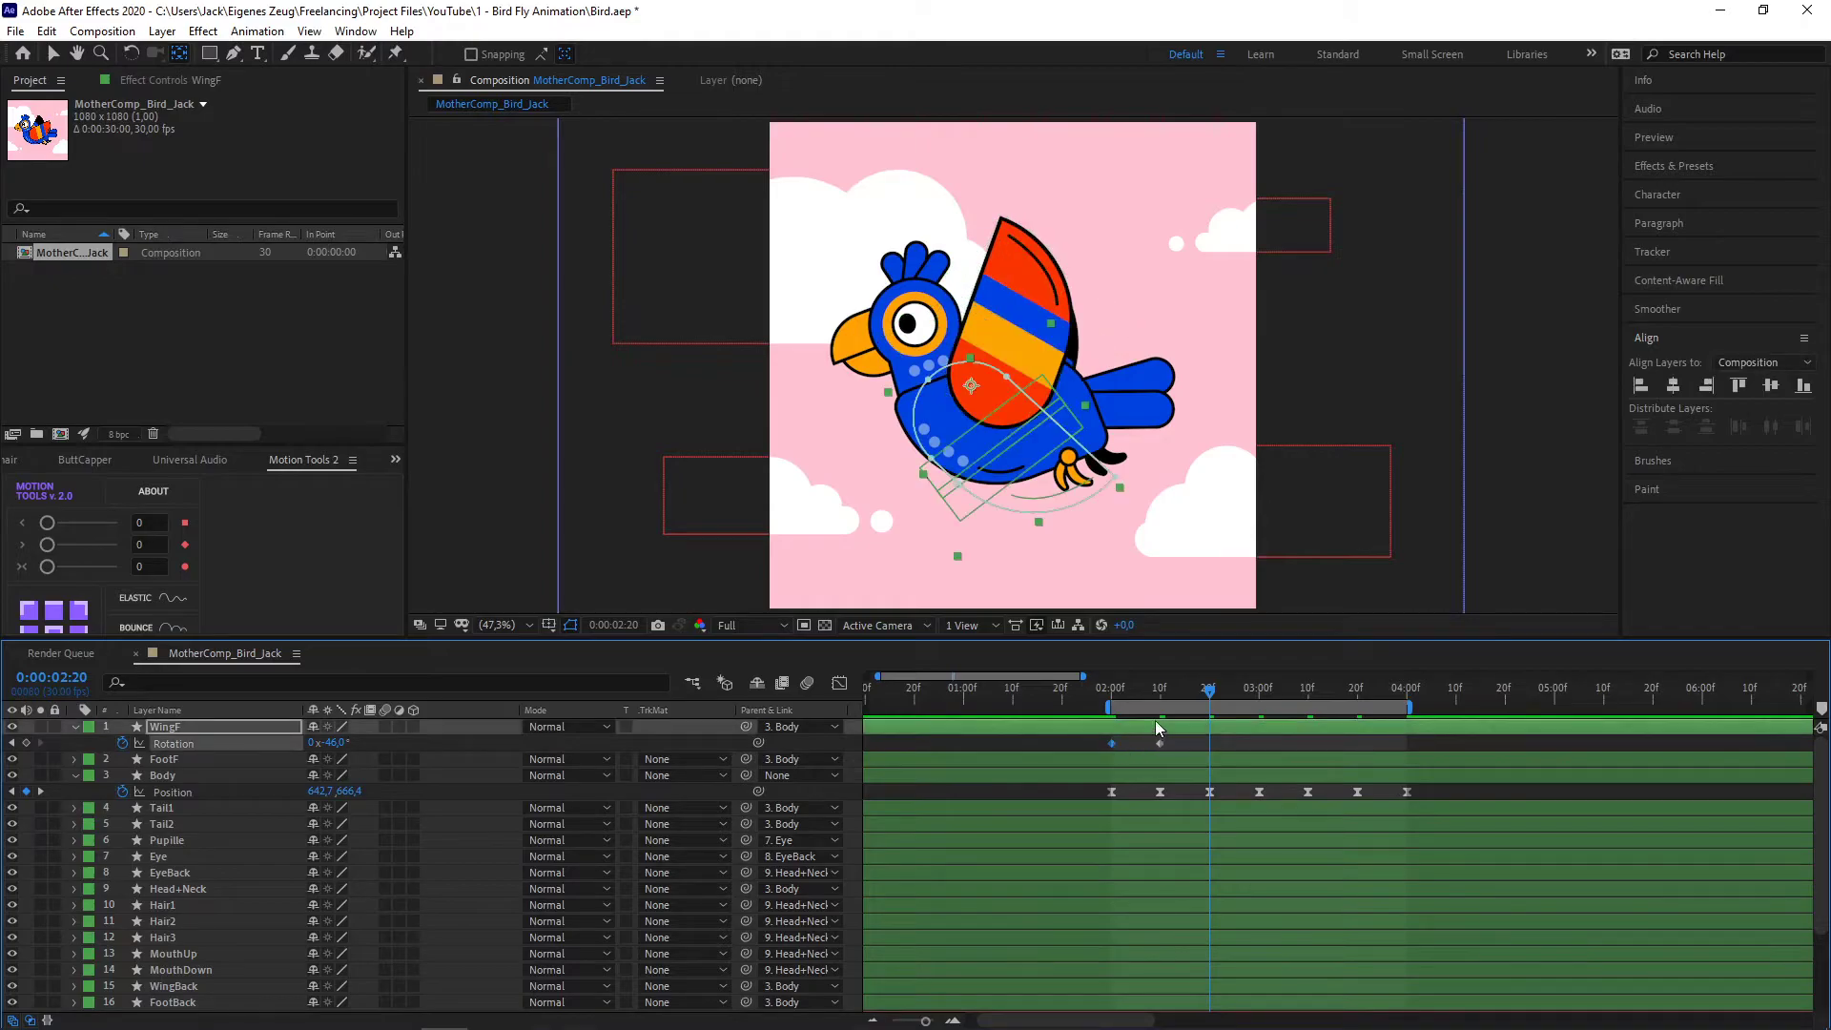
left_click(1110, 685)
key("space")
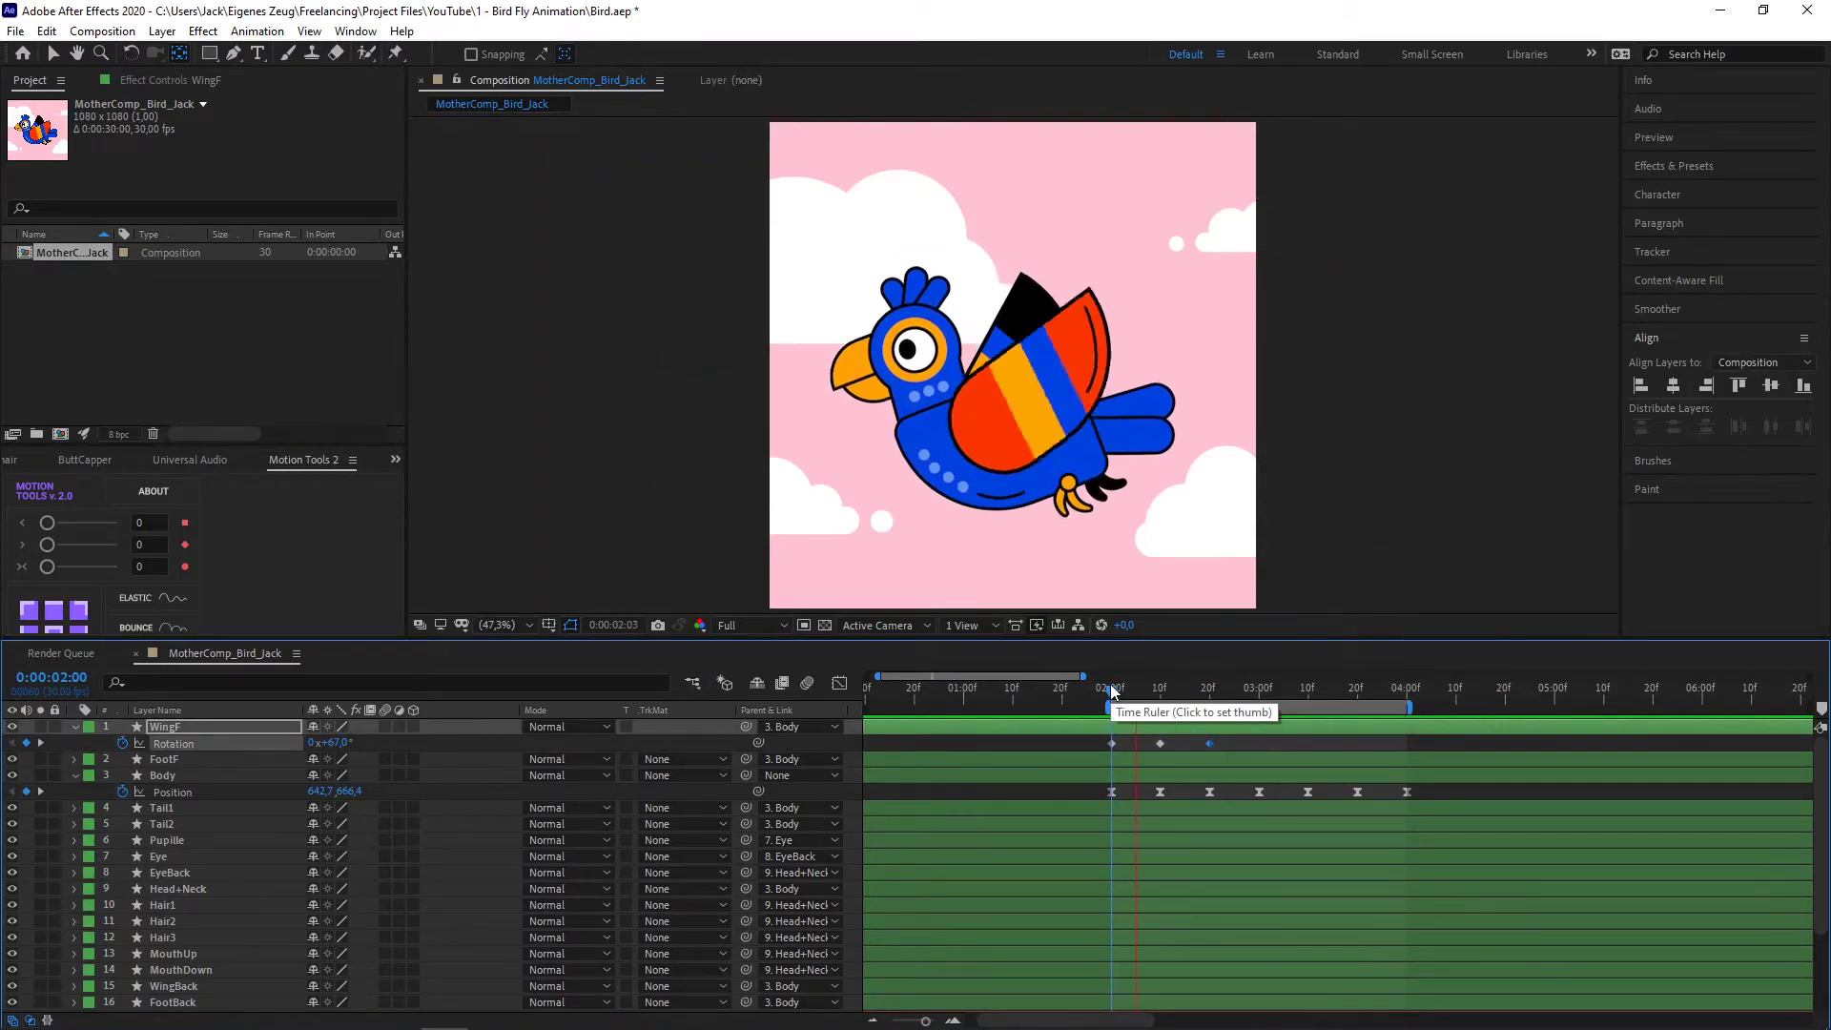
- Apply Easy Ease to WingF's three Rotation keyframes and preview the eased flap
left_click(1213, 689)
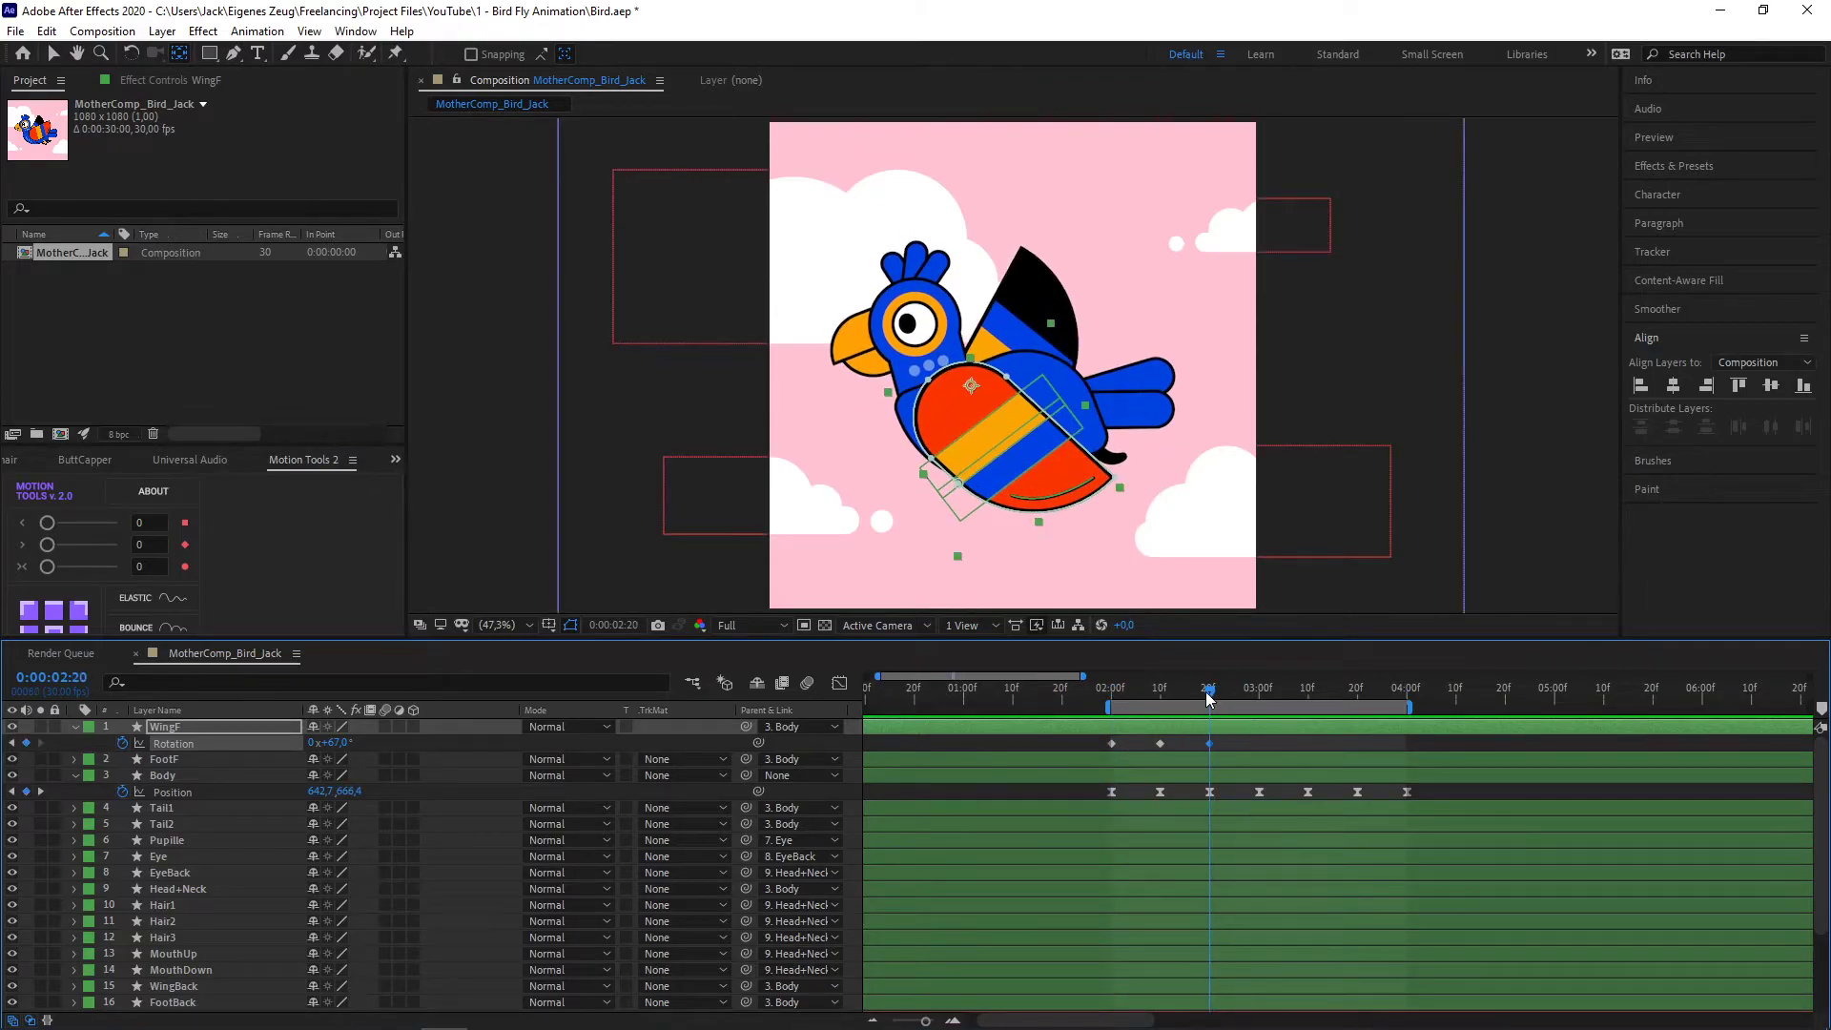
left_click_drag(1215, 741, 1093, 746)
left_click(1113, 689)
key("space")
- Repeat WingF's three eased Rotation keyframes from 0:00:02:20 and from 0:00:03:10, and preview the flapping loop
left_click(1206, 691)
left_click_drag(1104, 744, 1105, 744)
key("ctrl+c")
key("ctrl+v")
left_click(1314, 687)
key("ctrl+v")
left_click(1112, 689)
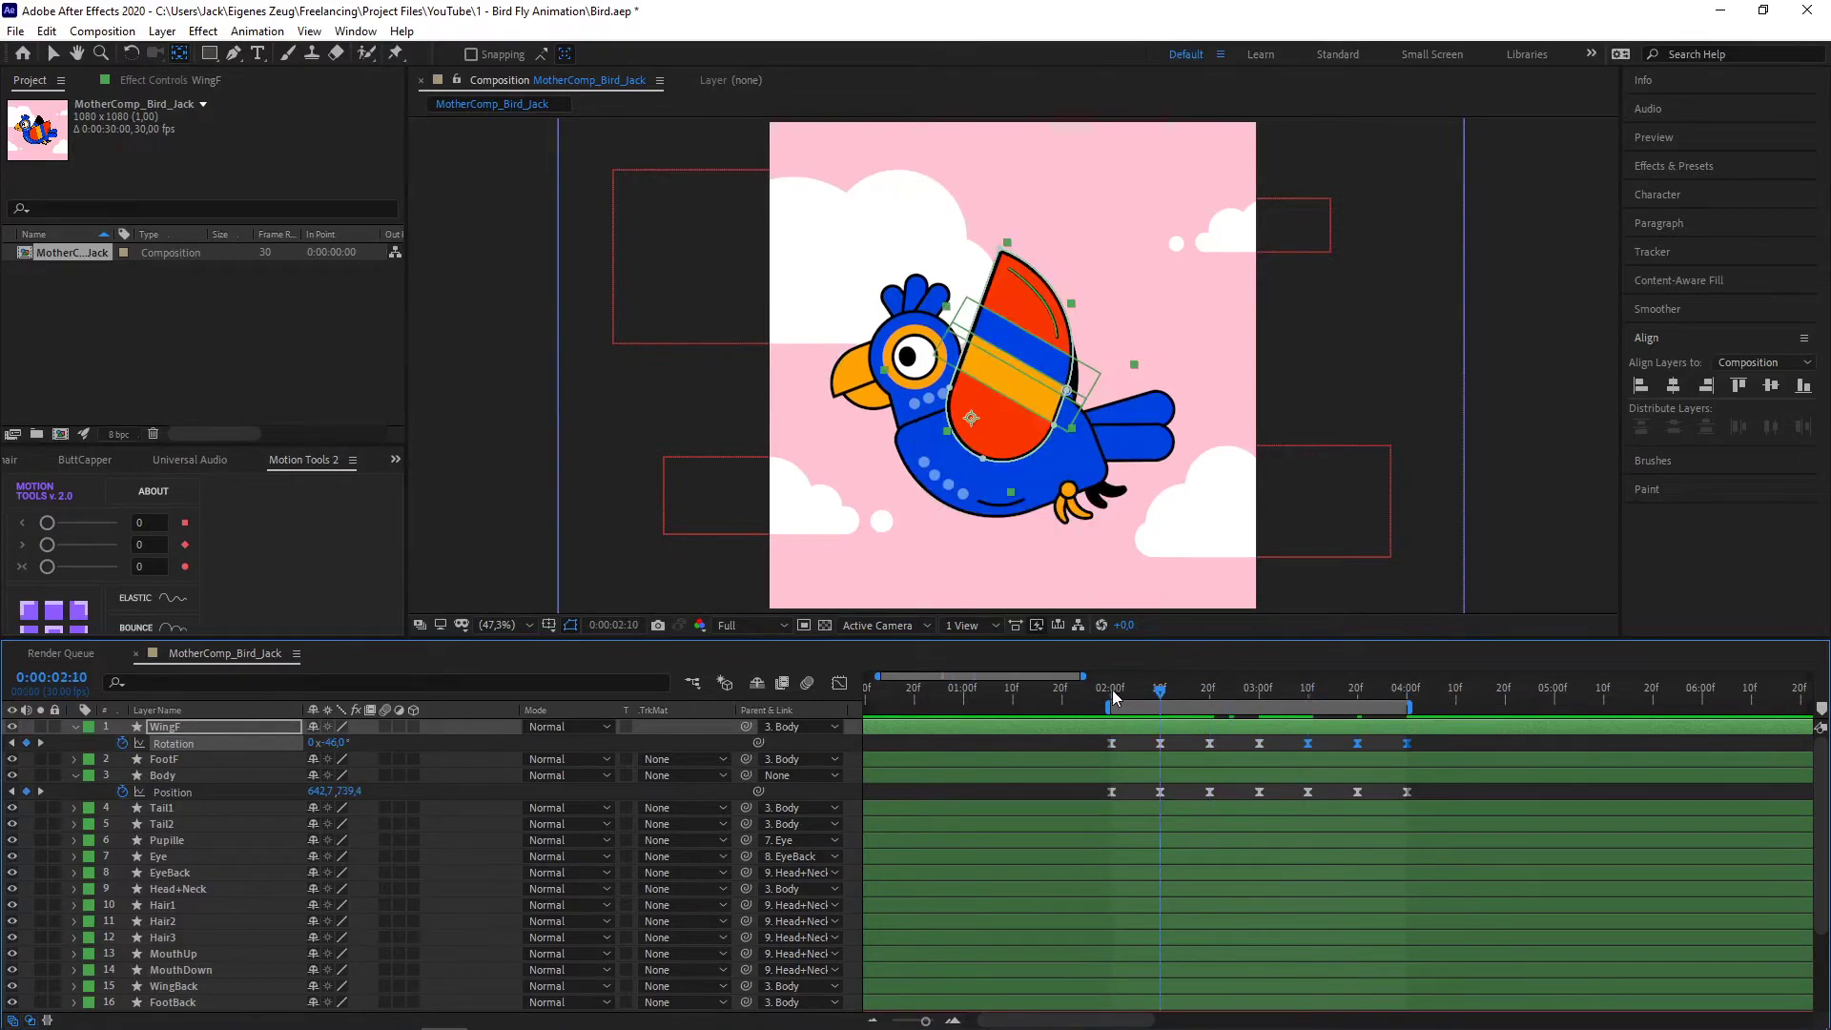
key("space")
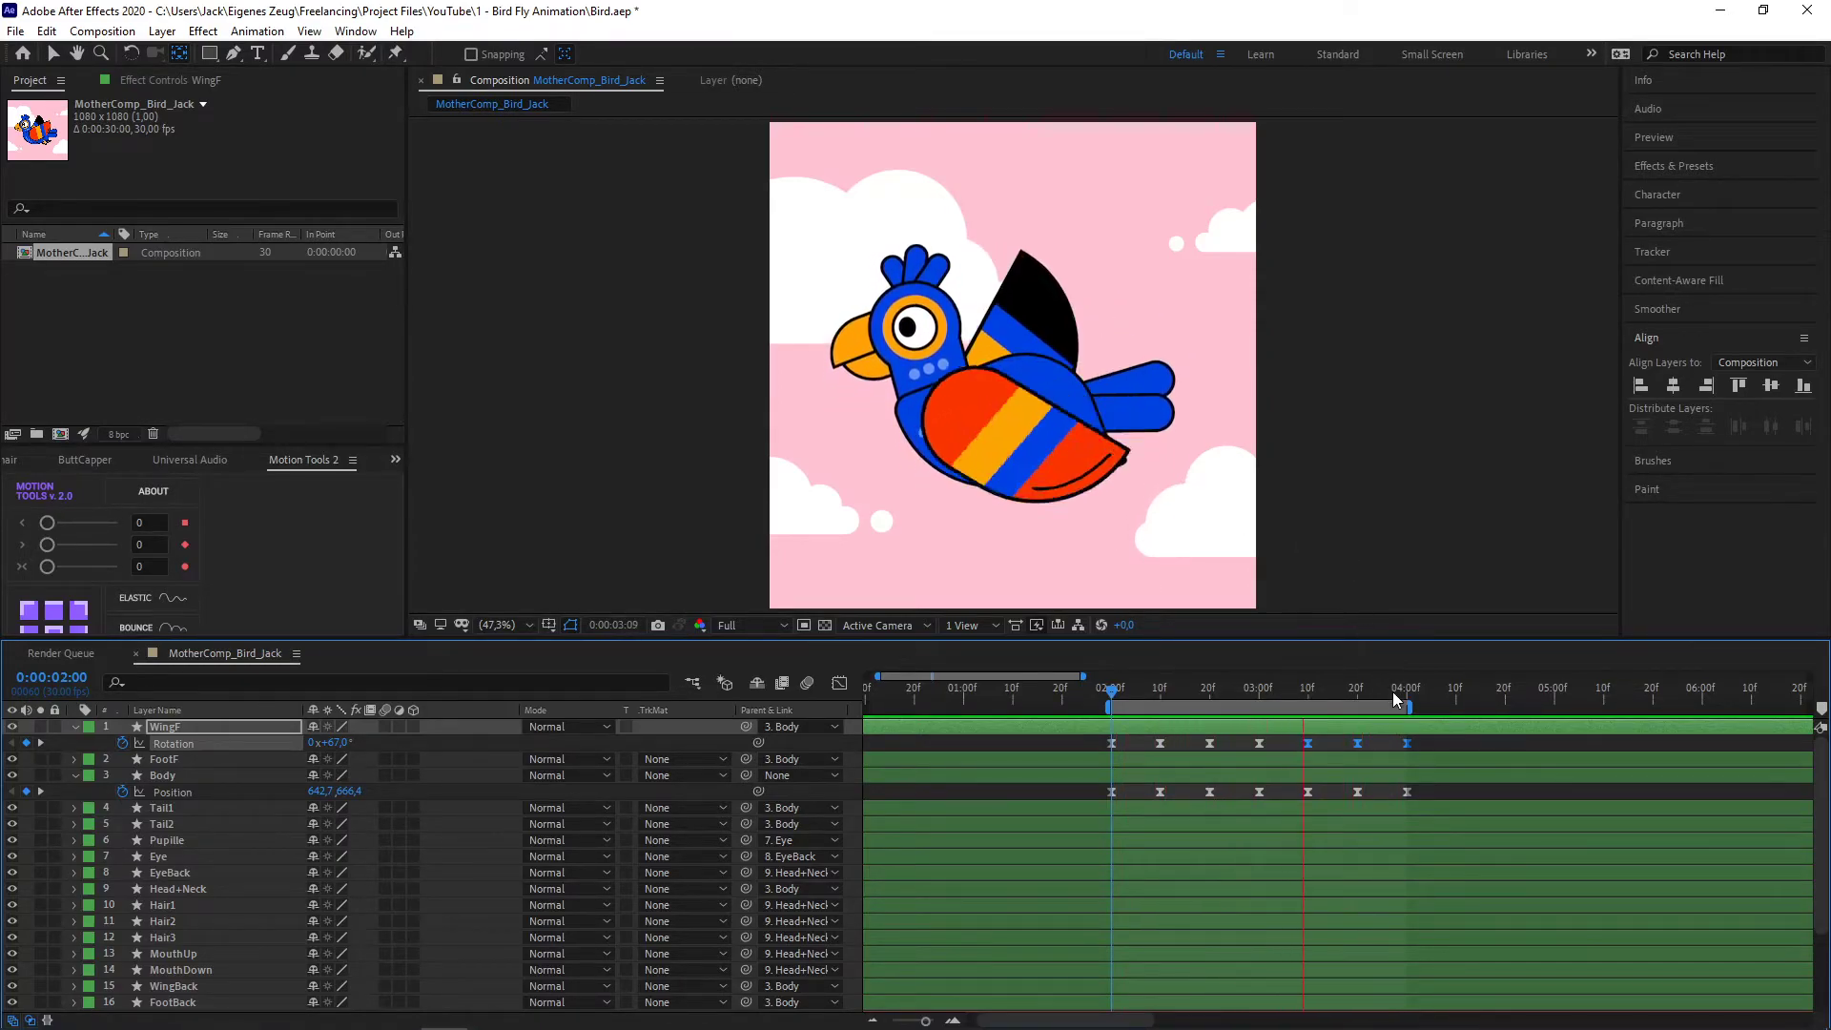
- Add a Rotation keyframe to the WingBack layer at 0:00:02:00, showing only its Rotation property
left_click(1114, 687)
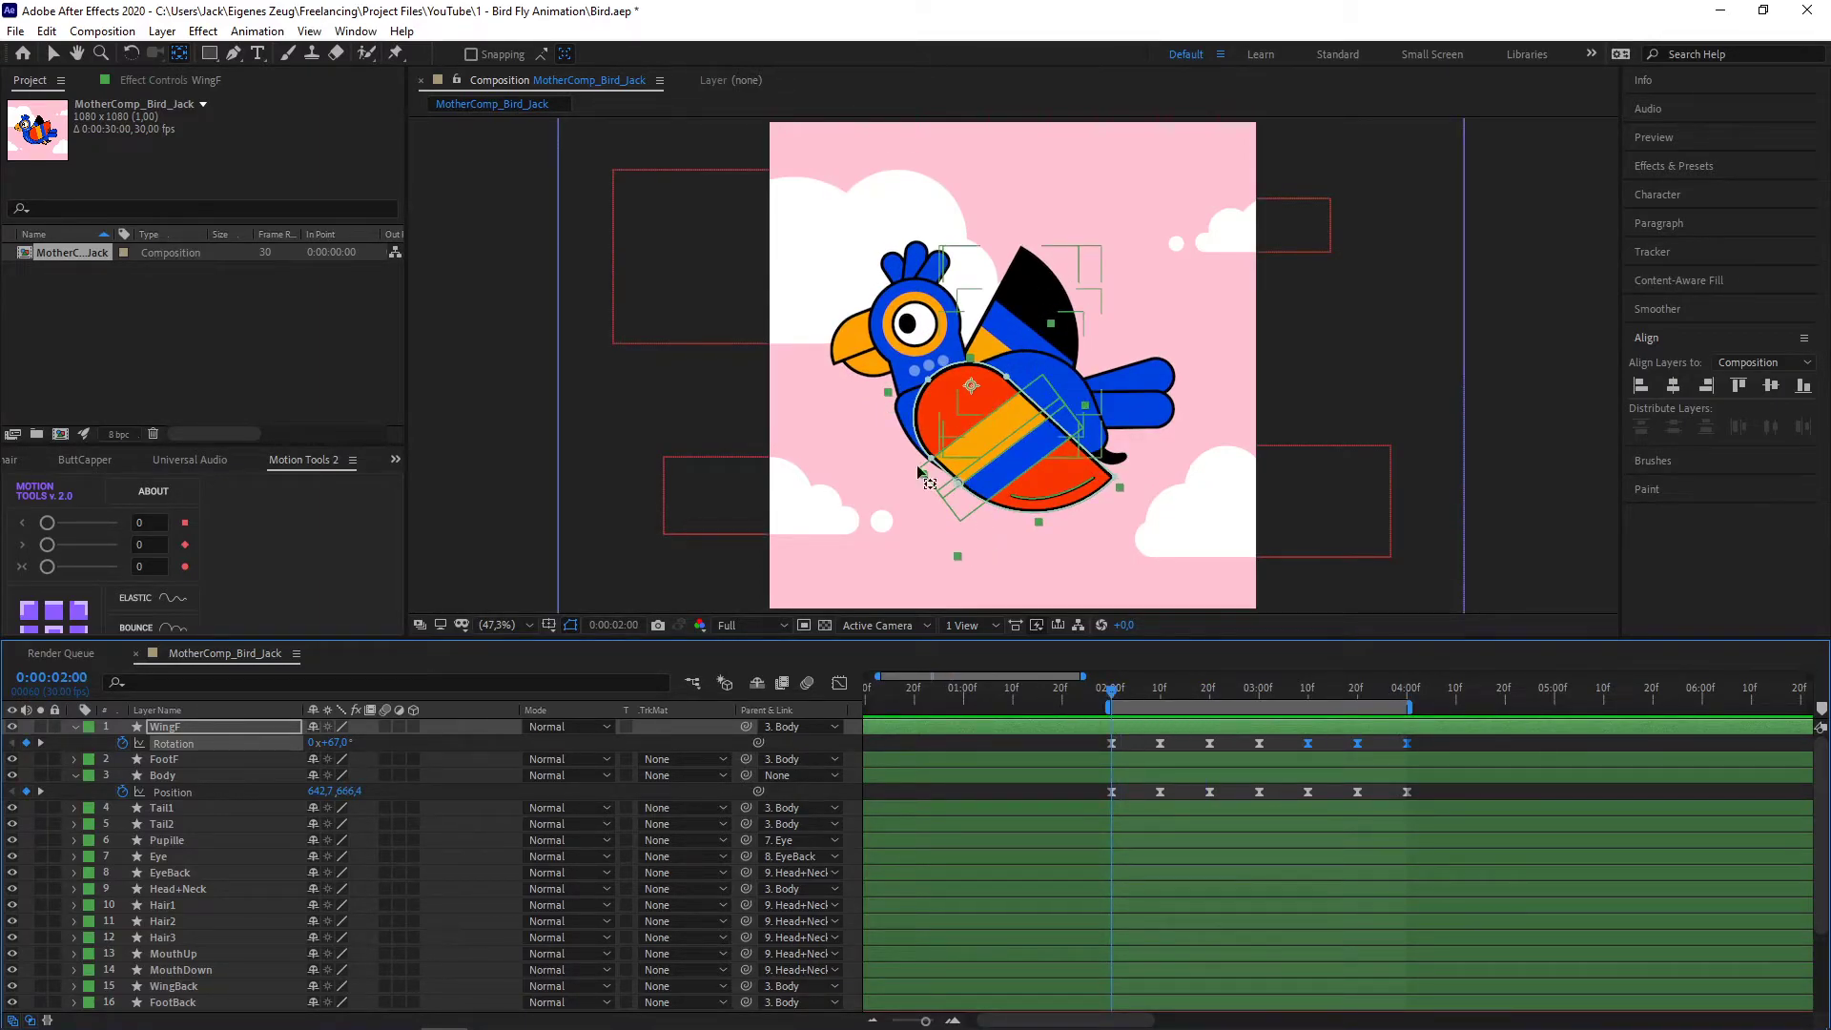
scroll(185, 954, "down", 1)
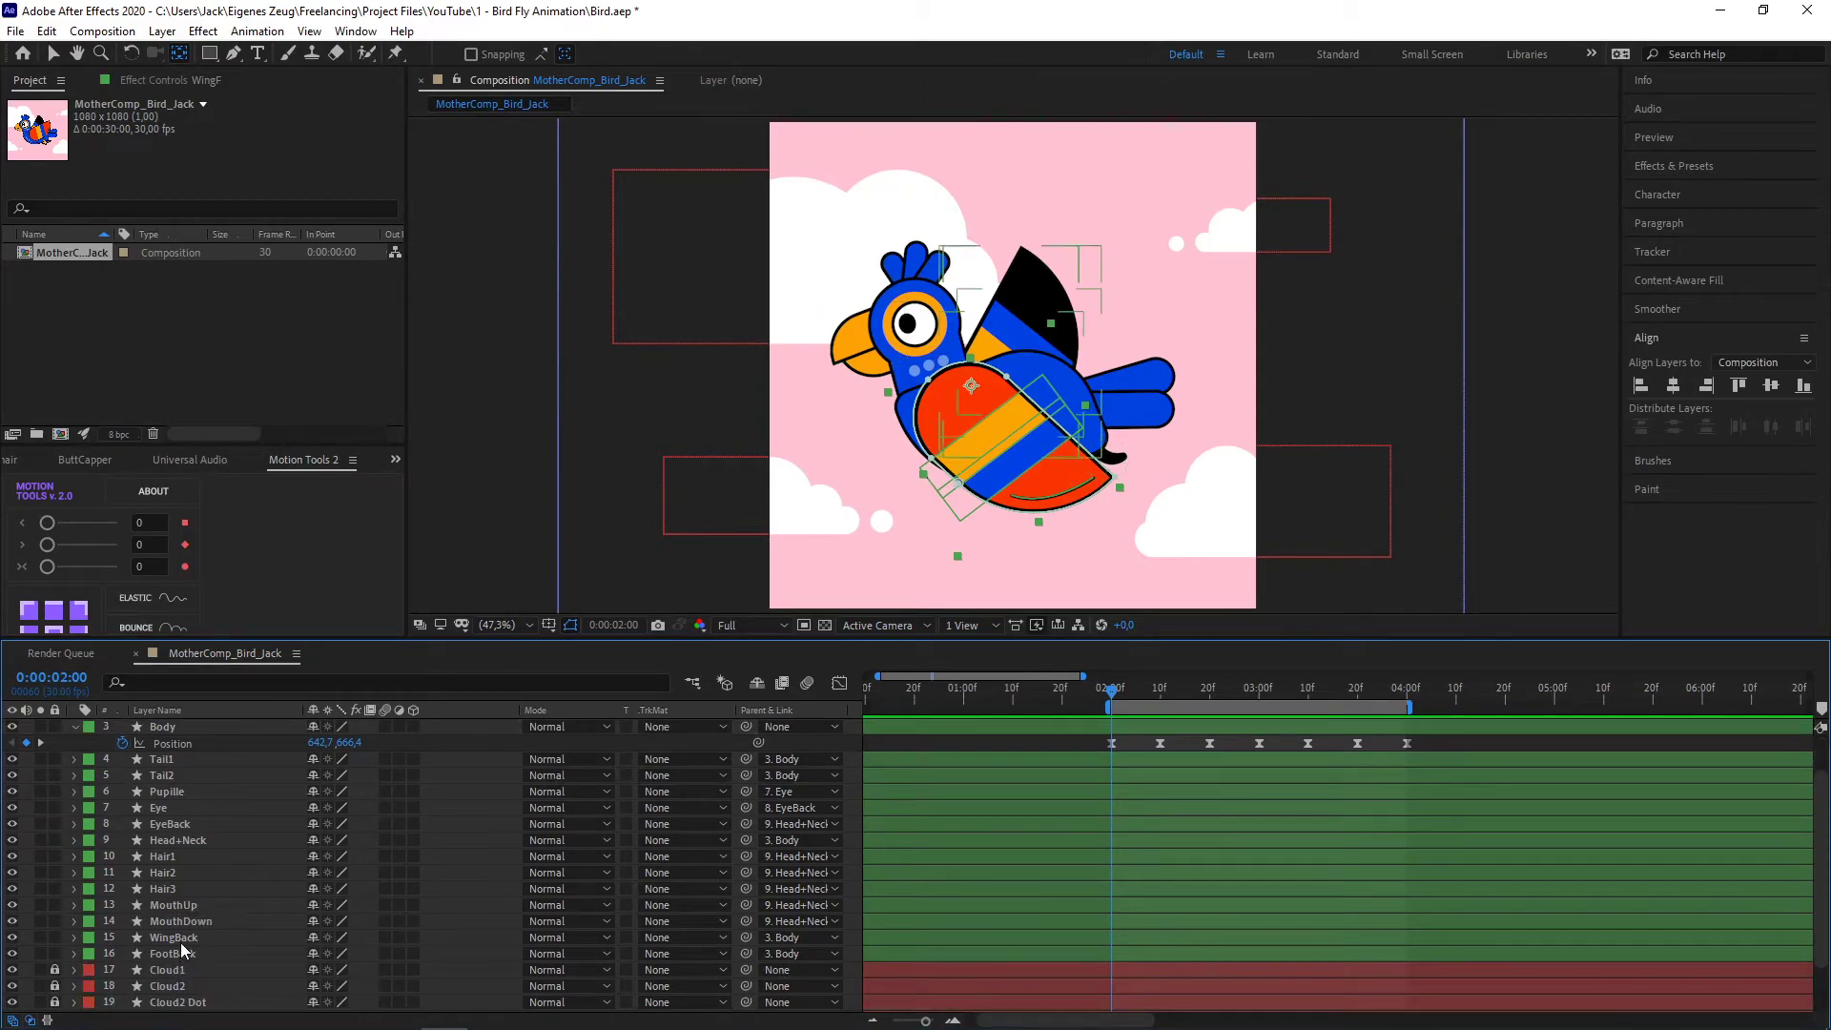
left_click(180, 940)
scroll(231, 921, "up", 1)
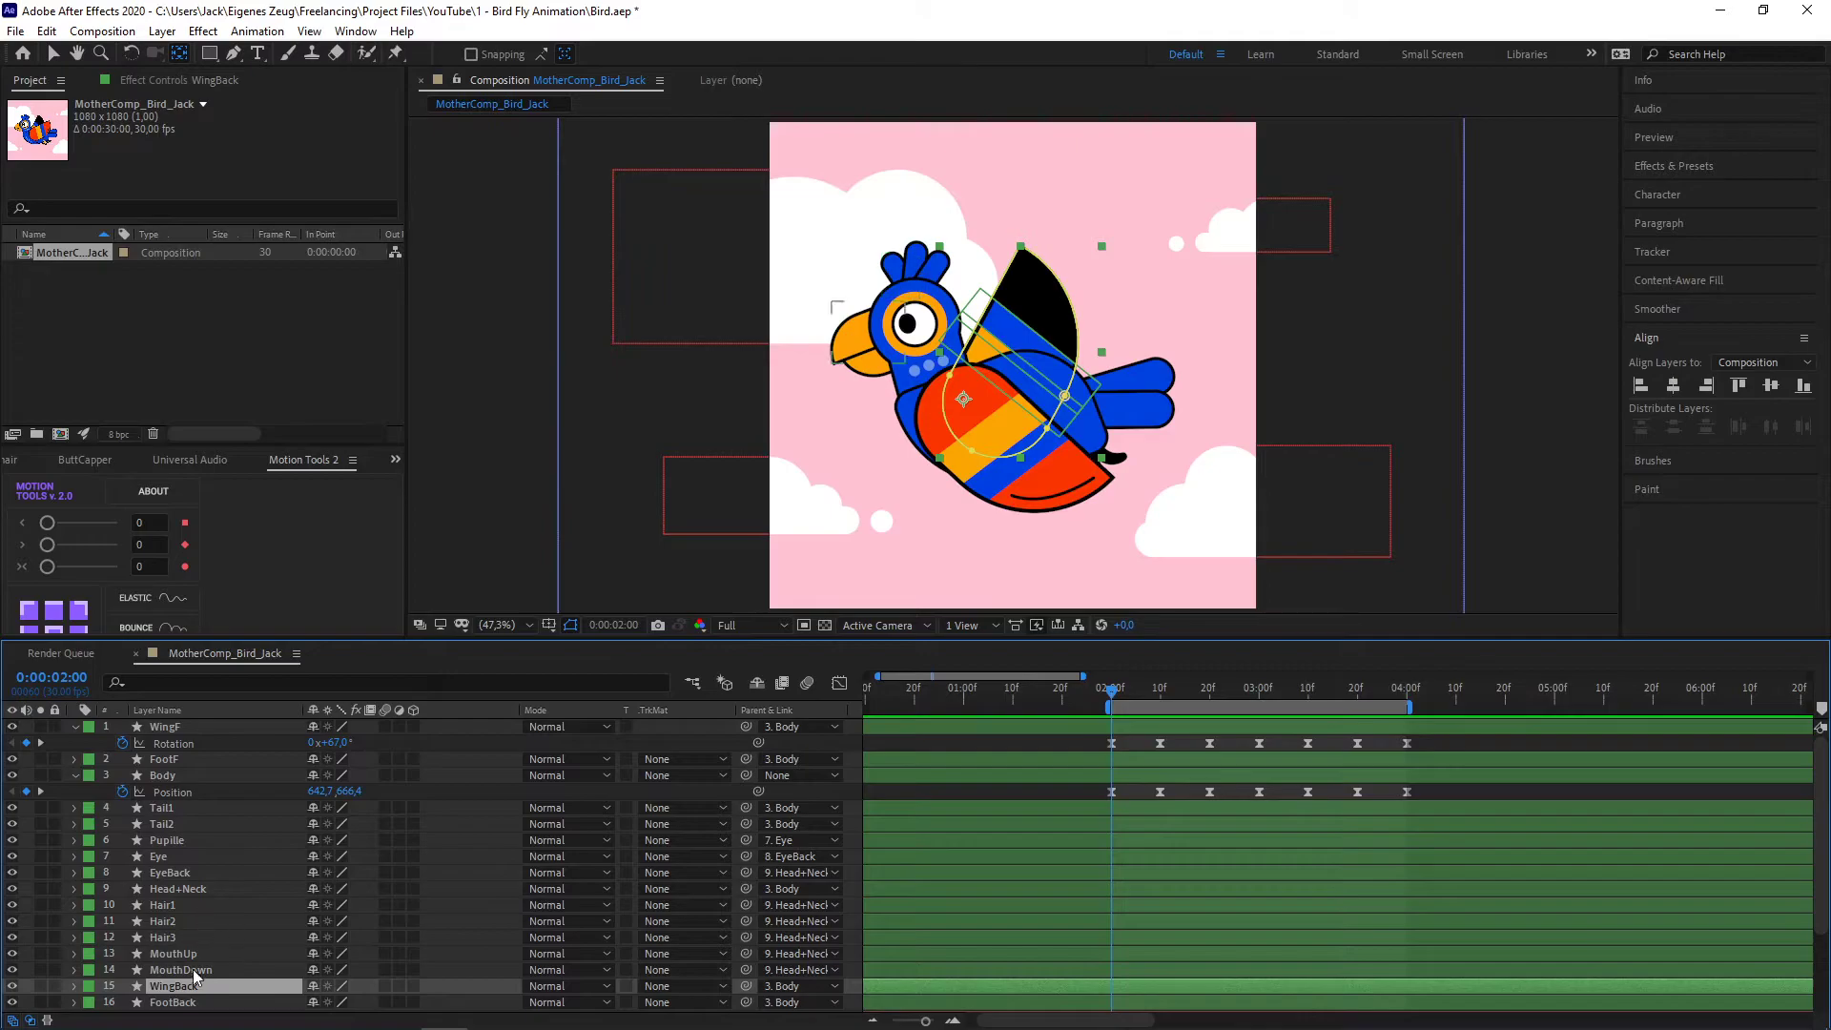
key("r")
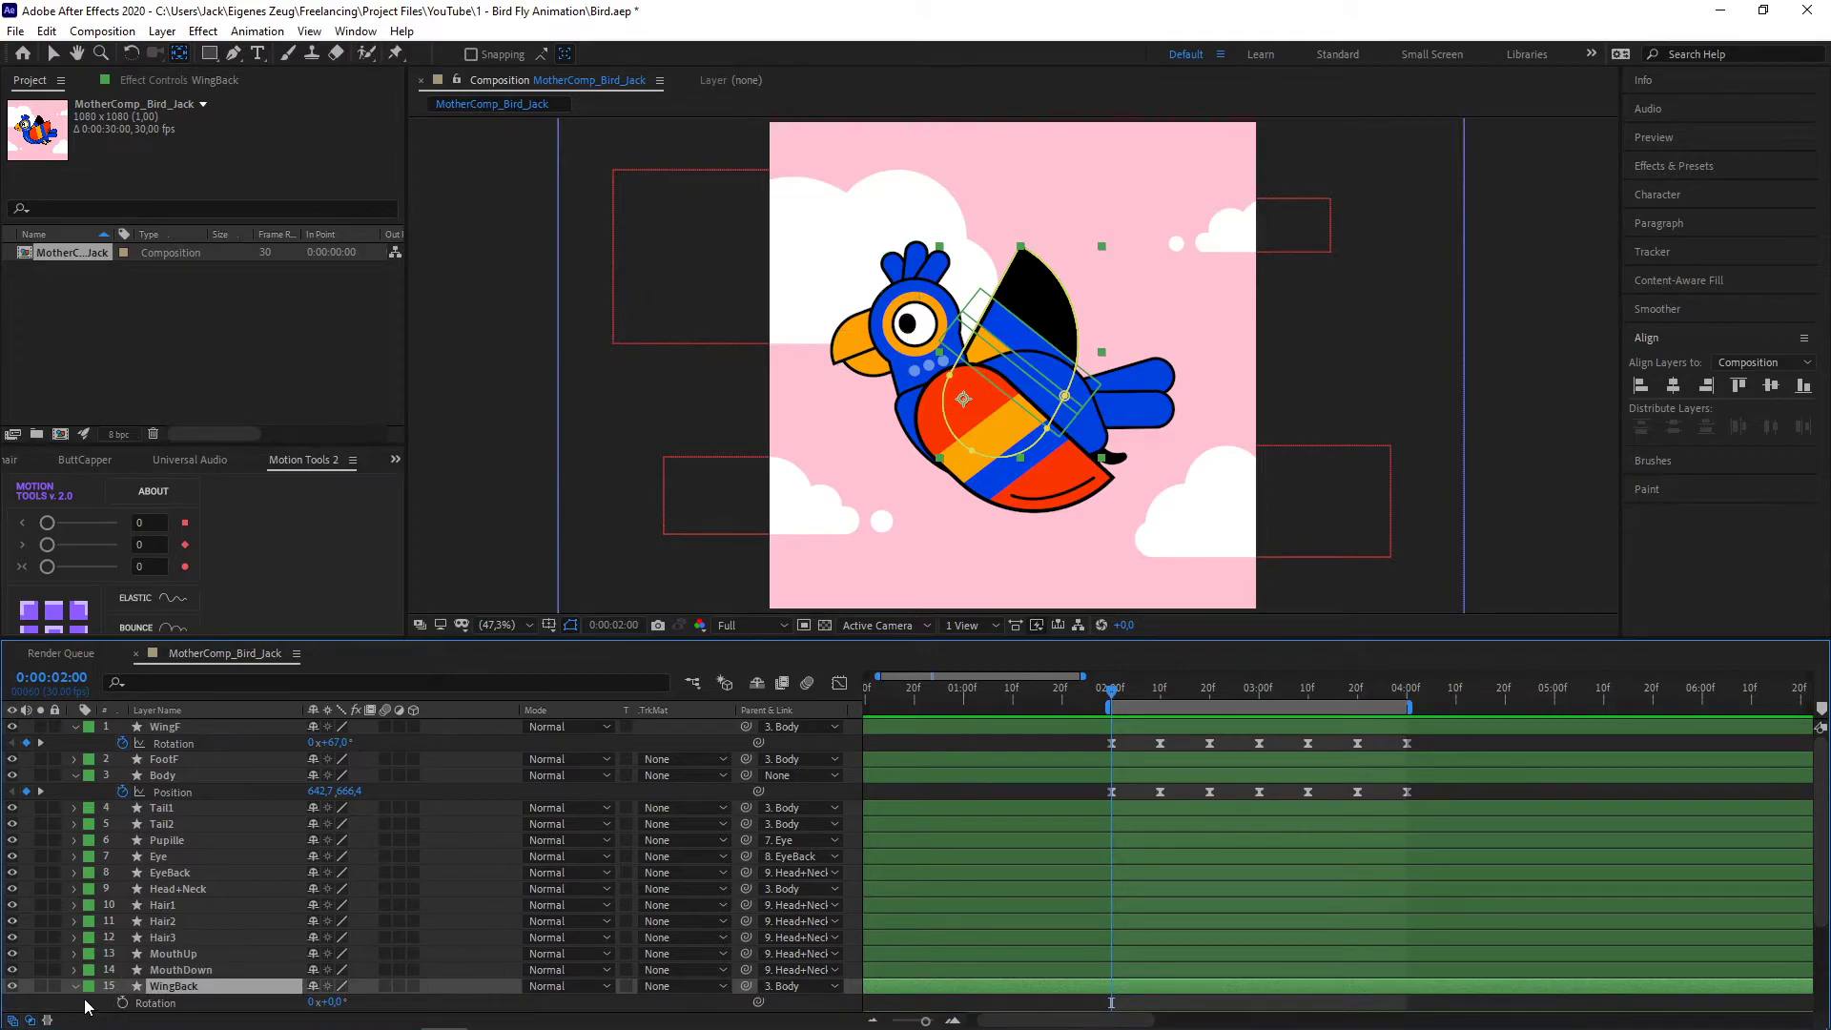
left_click(75, 988)
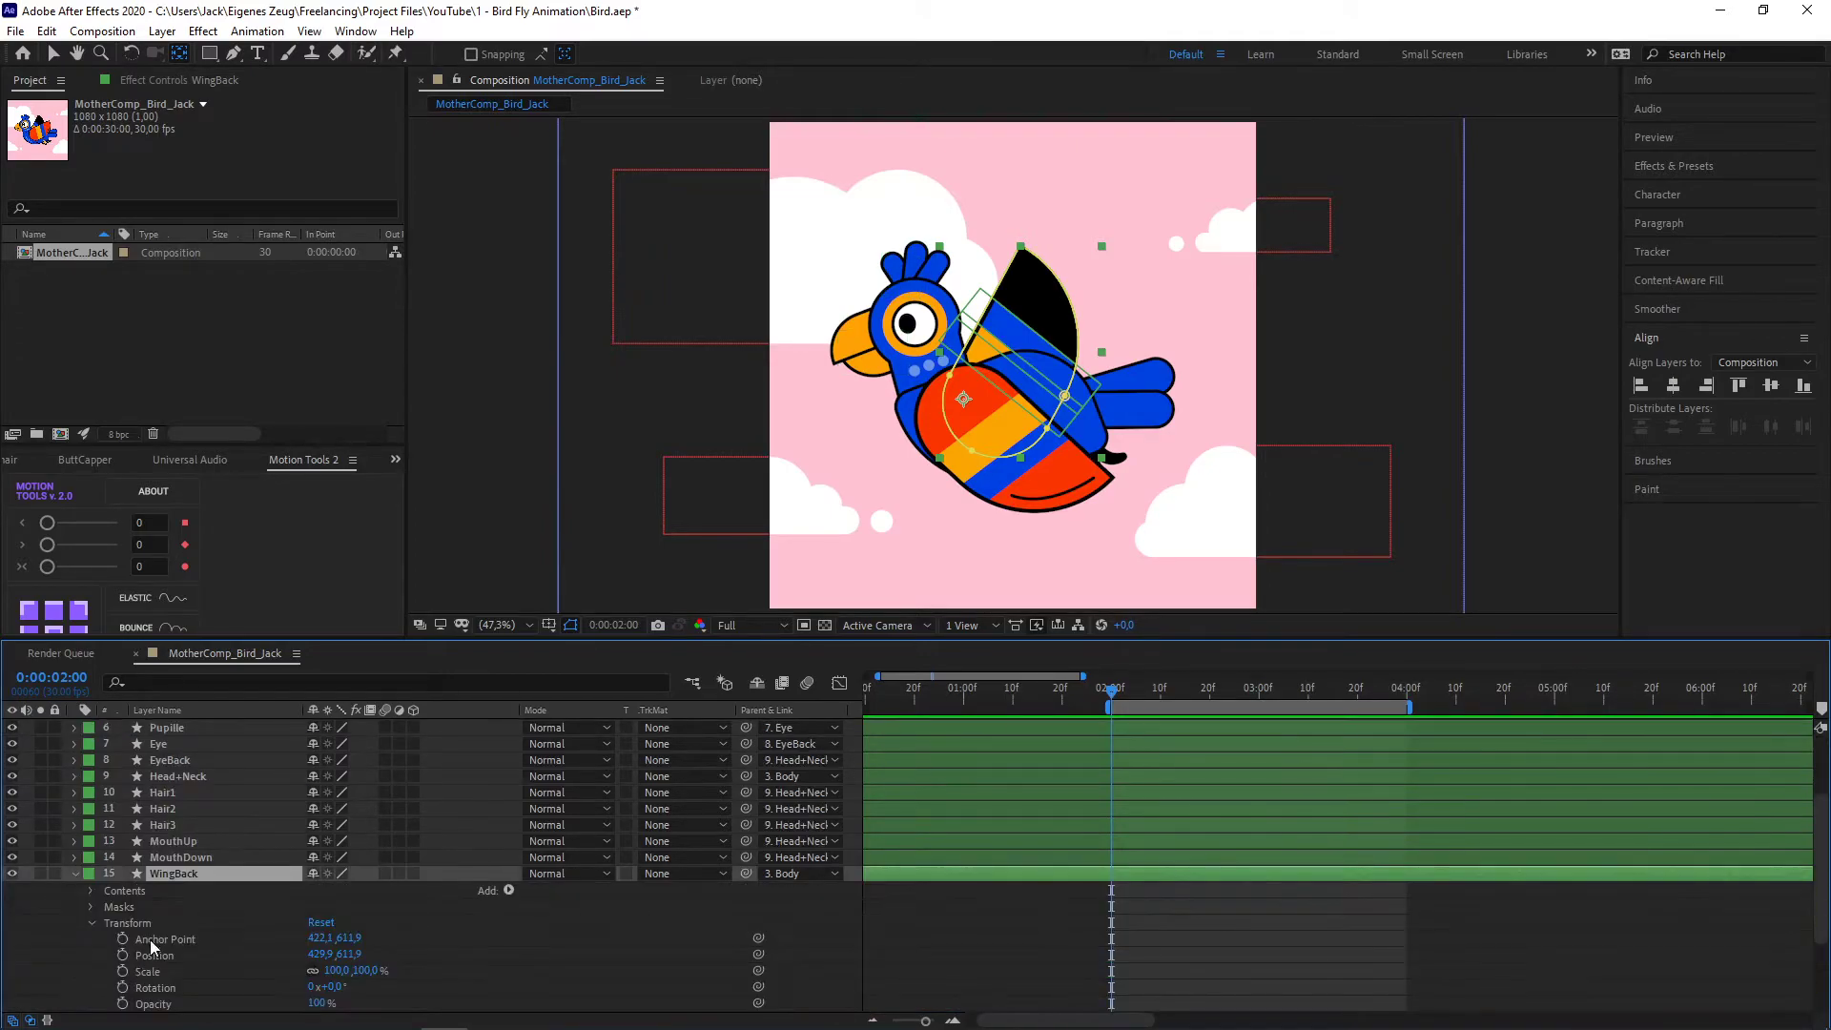
key("r")
left_click(122, 889)
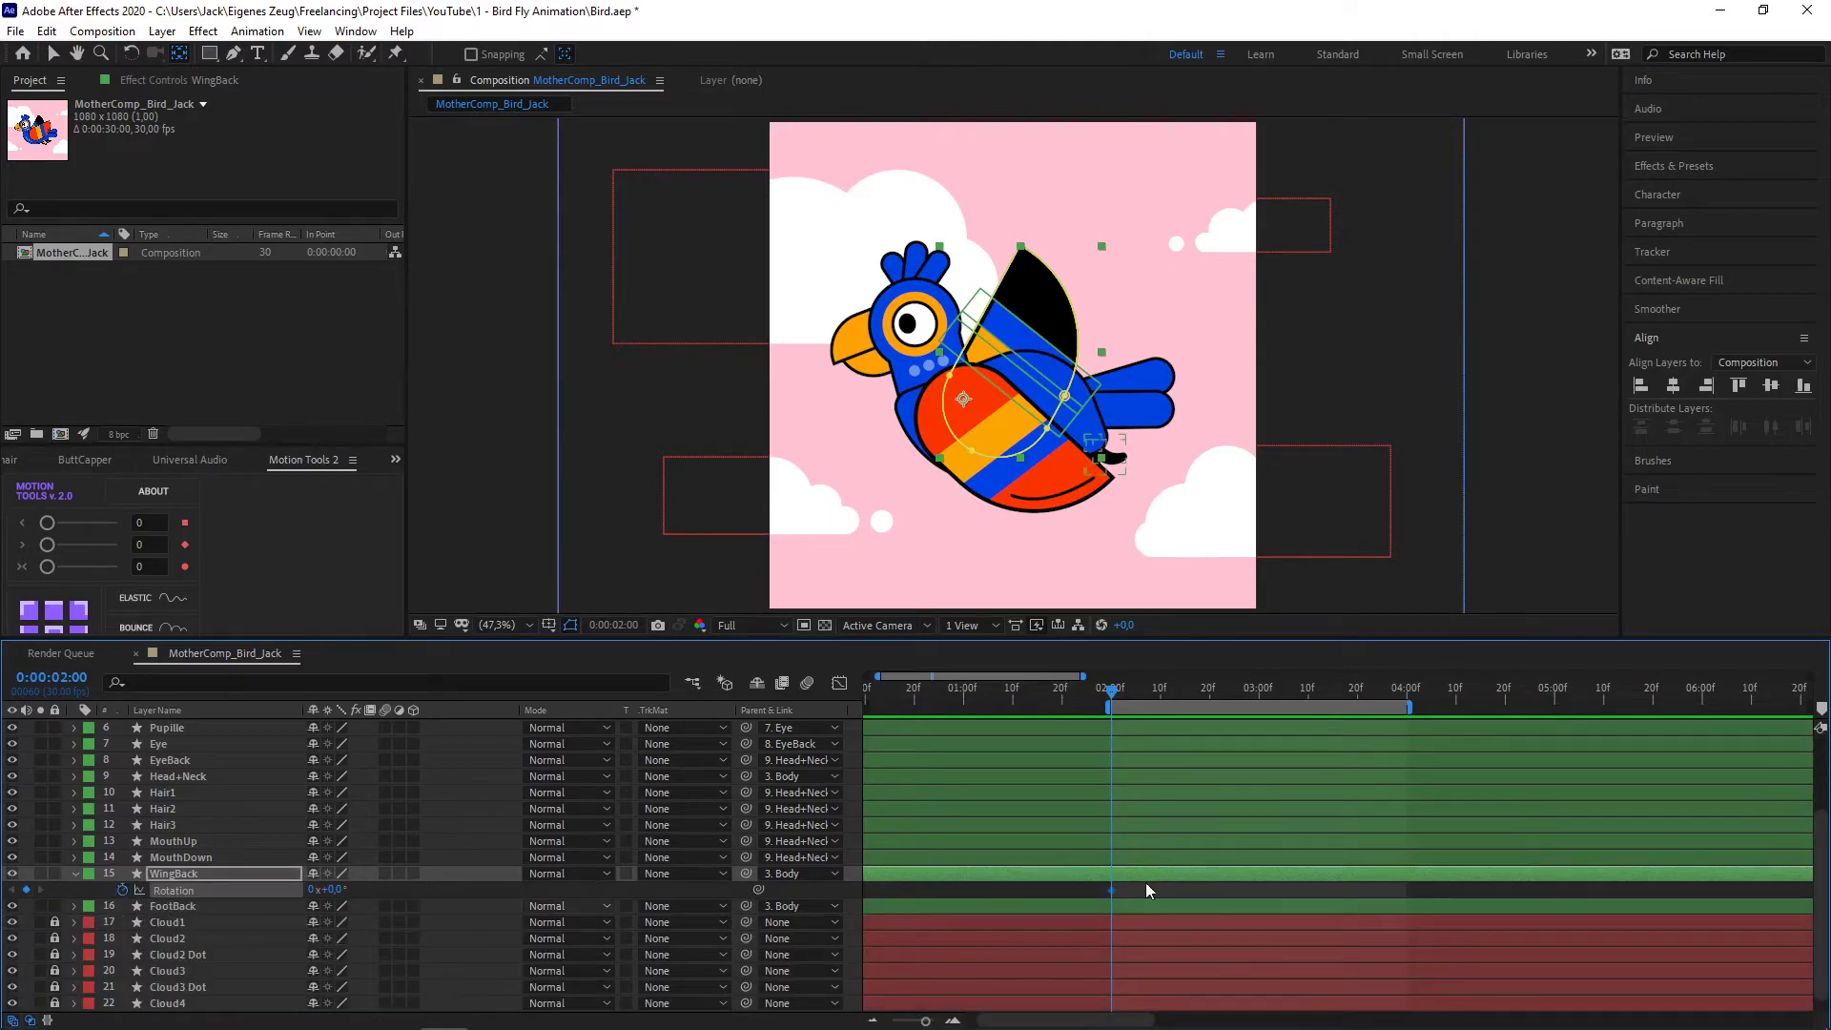
- Set WingBack's Rotation to 104° at 0:00:02:00, lining it up behind the lowered front wing
scroll(1198, 859, "up", 1)
scroll(1144, 878, "up", 2)
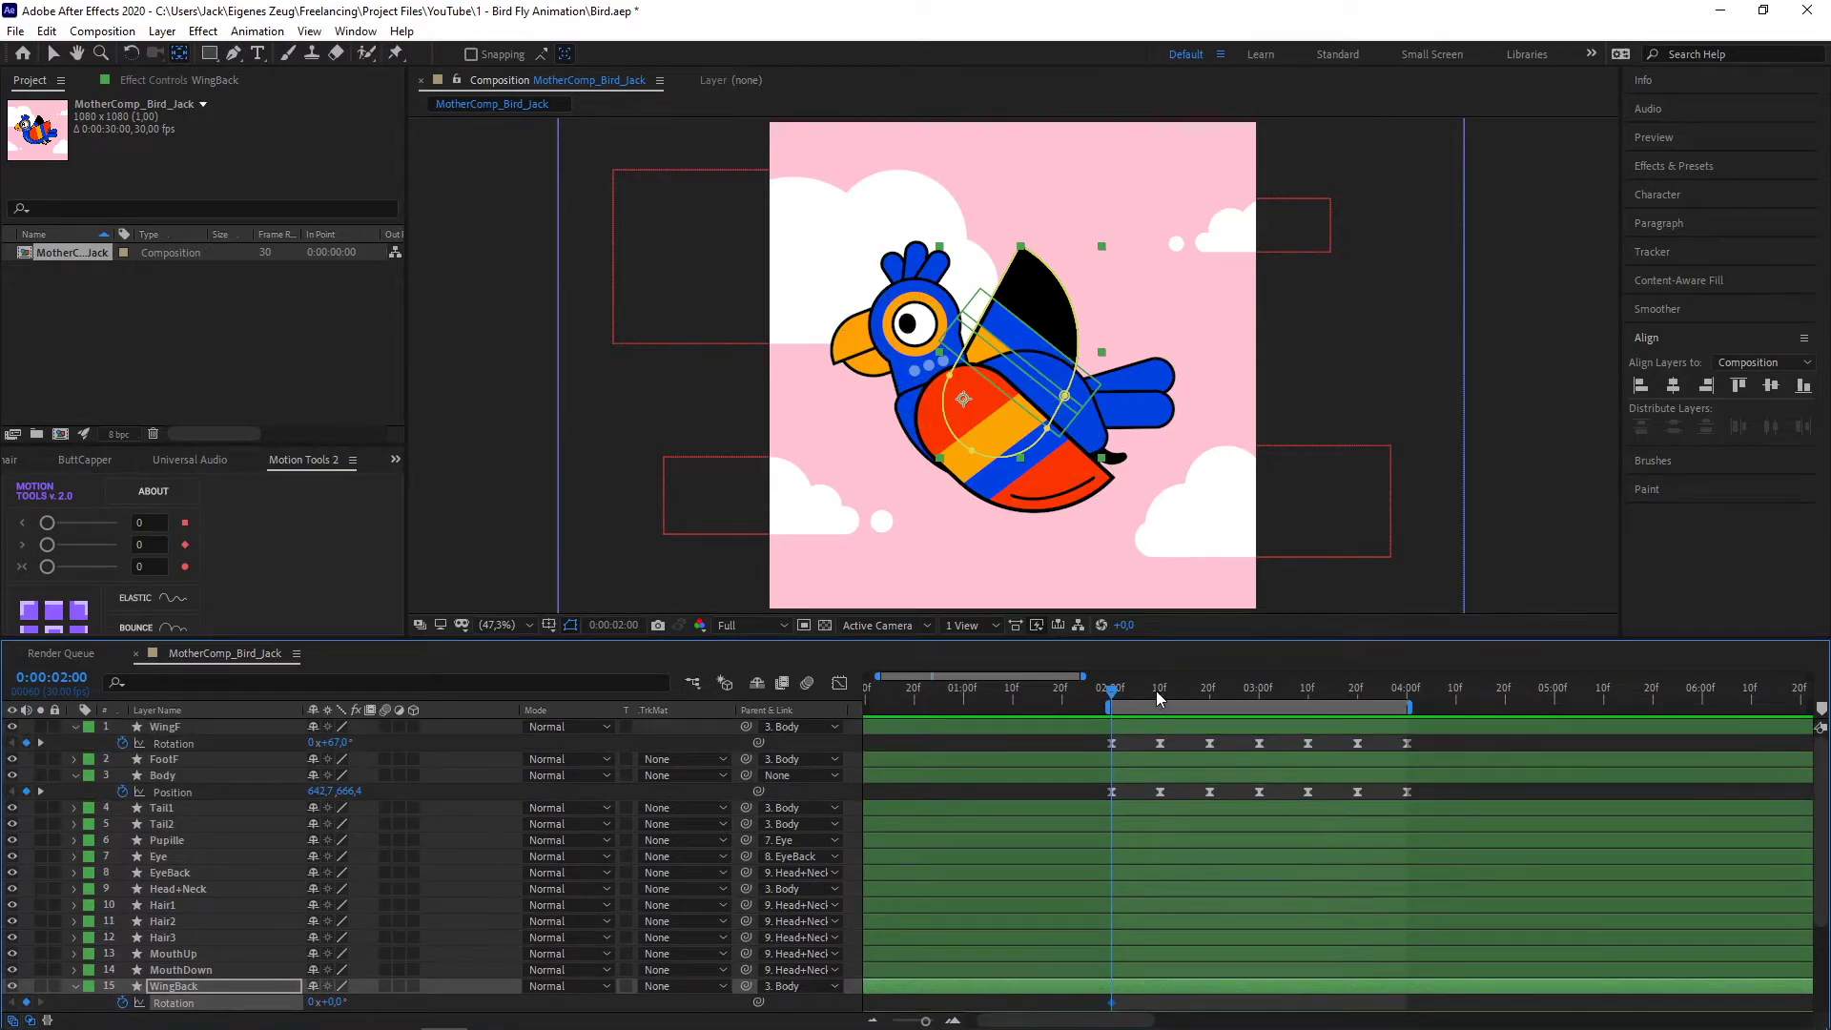
key("space")
key("space")
left_click_drag(338, 1008, 431, 998)
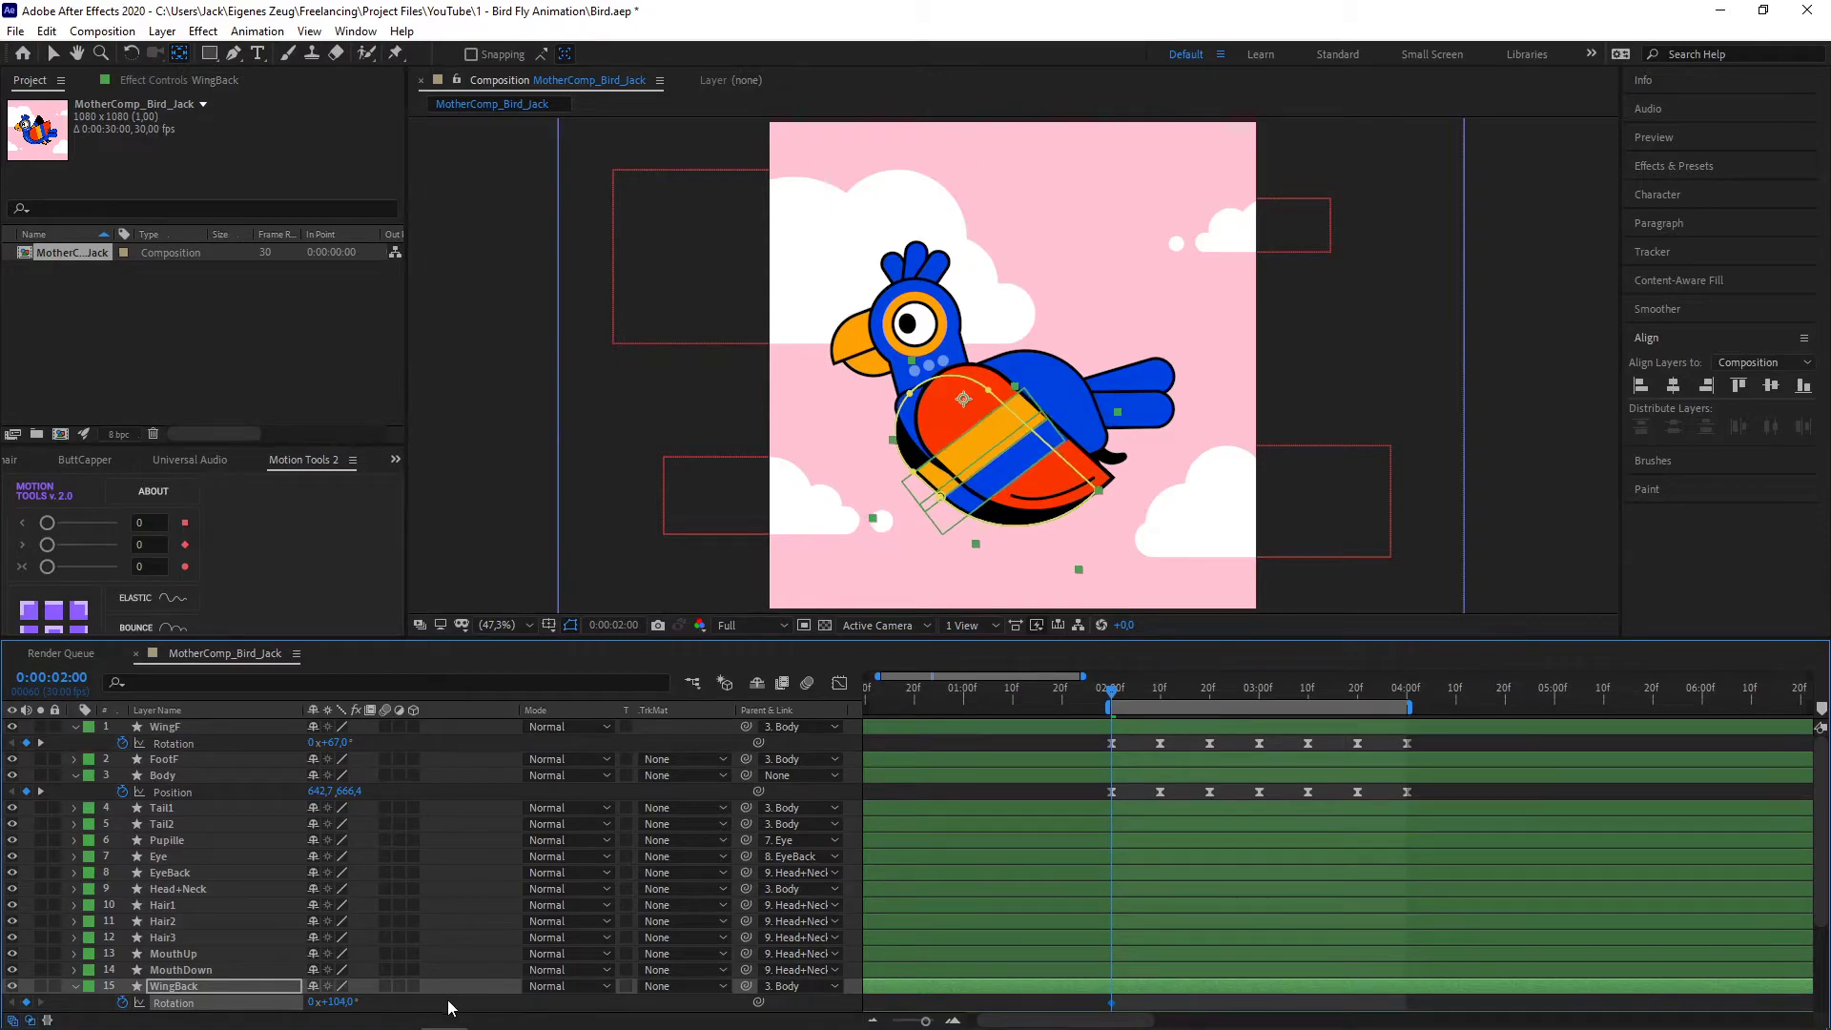
- Set WingBack's Rotation to -30° at 0:00:02:10 for the raised wing pose
left_click(1161, 687)
scroll(1135, 888, "down", 2)
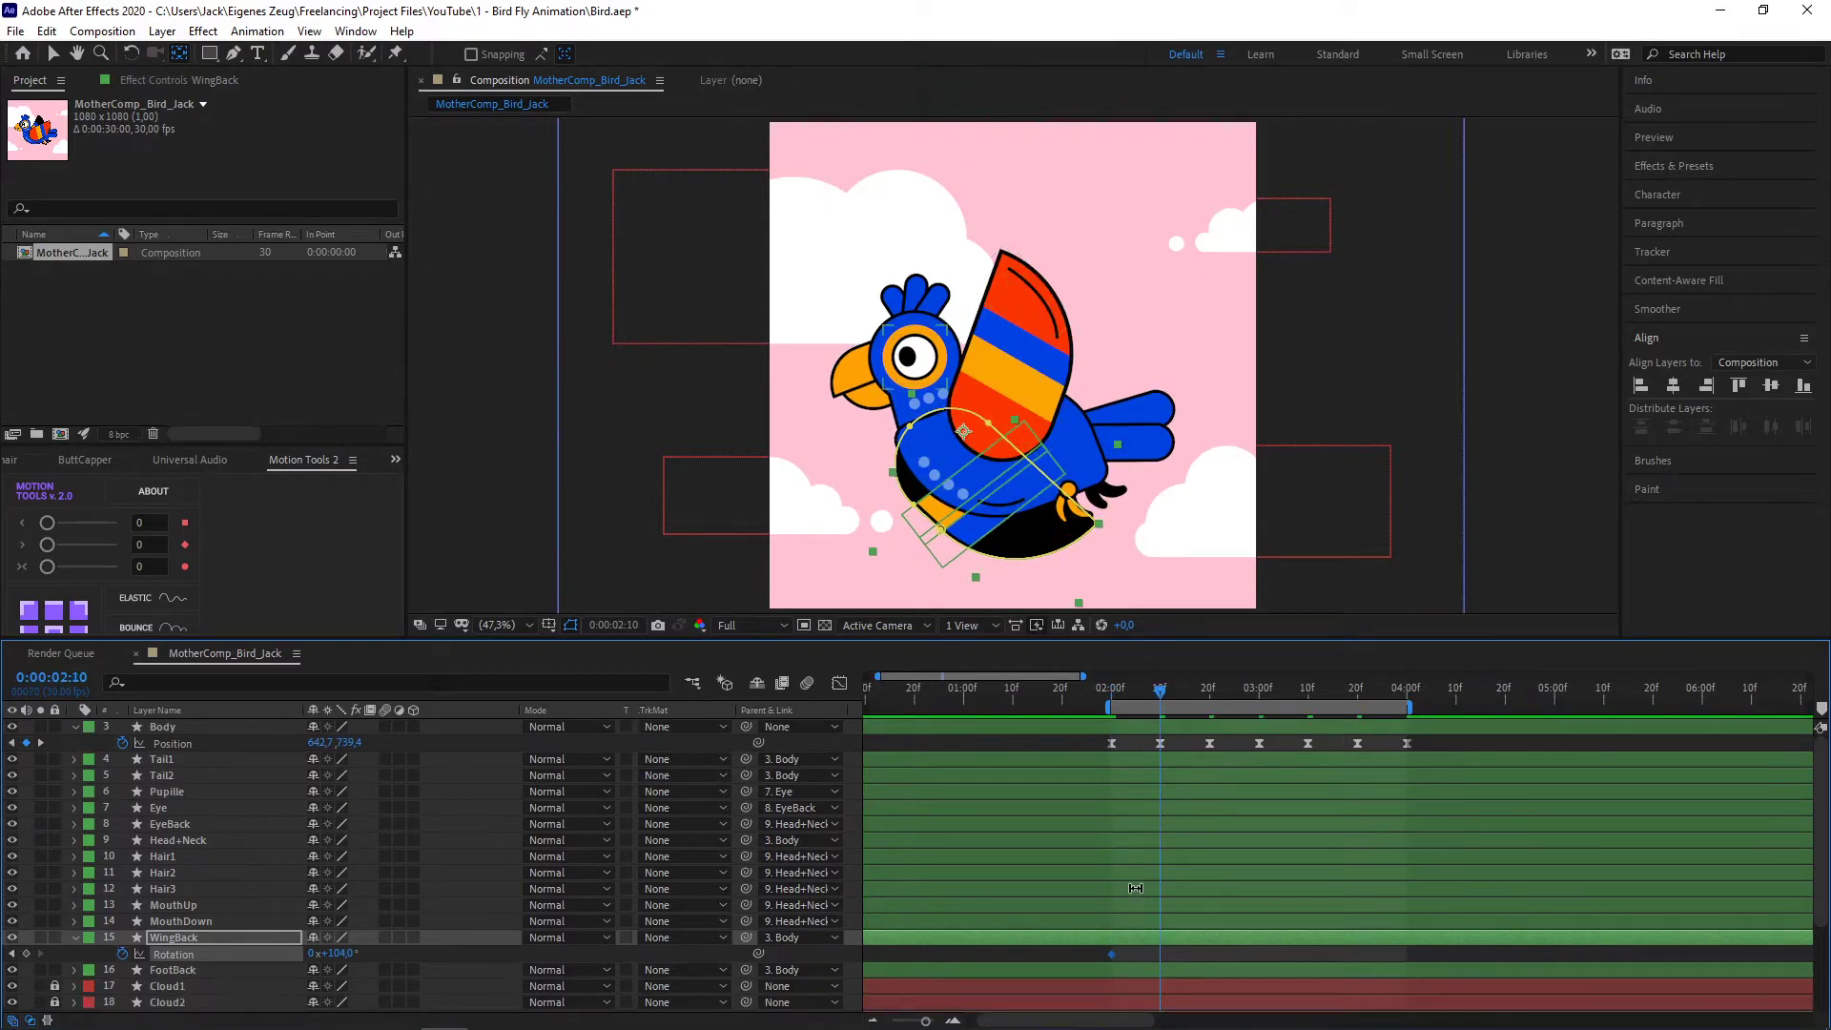
scroll(1135, 888, "down", 2)
left_click_drag(341, 914, 214, 909)
scroll(426, 910, "up", 2)
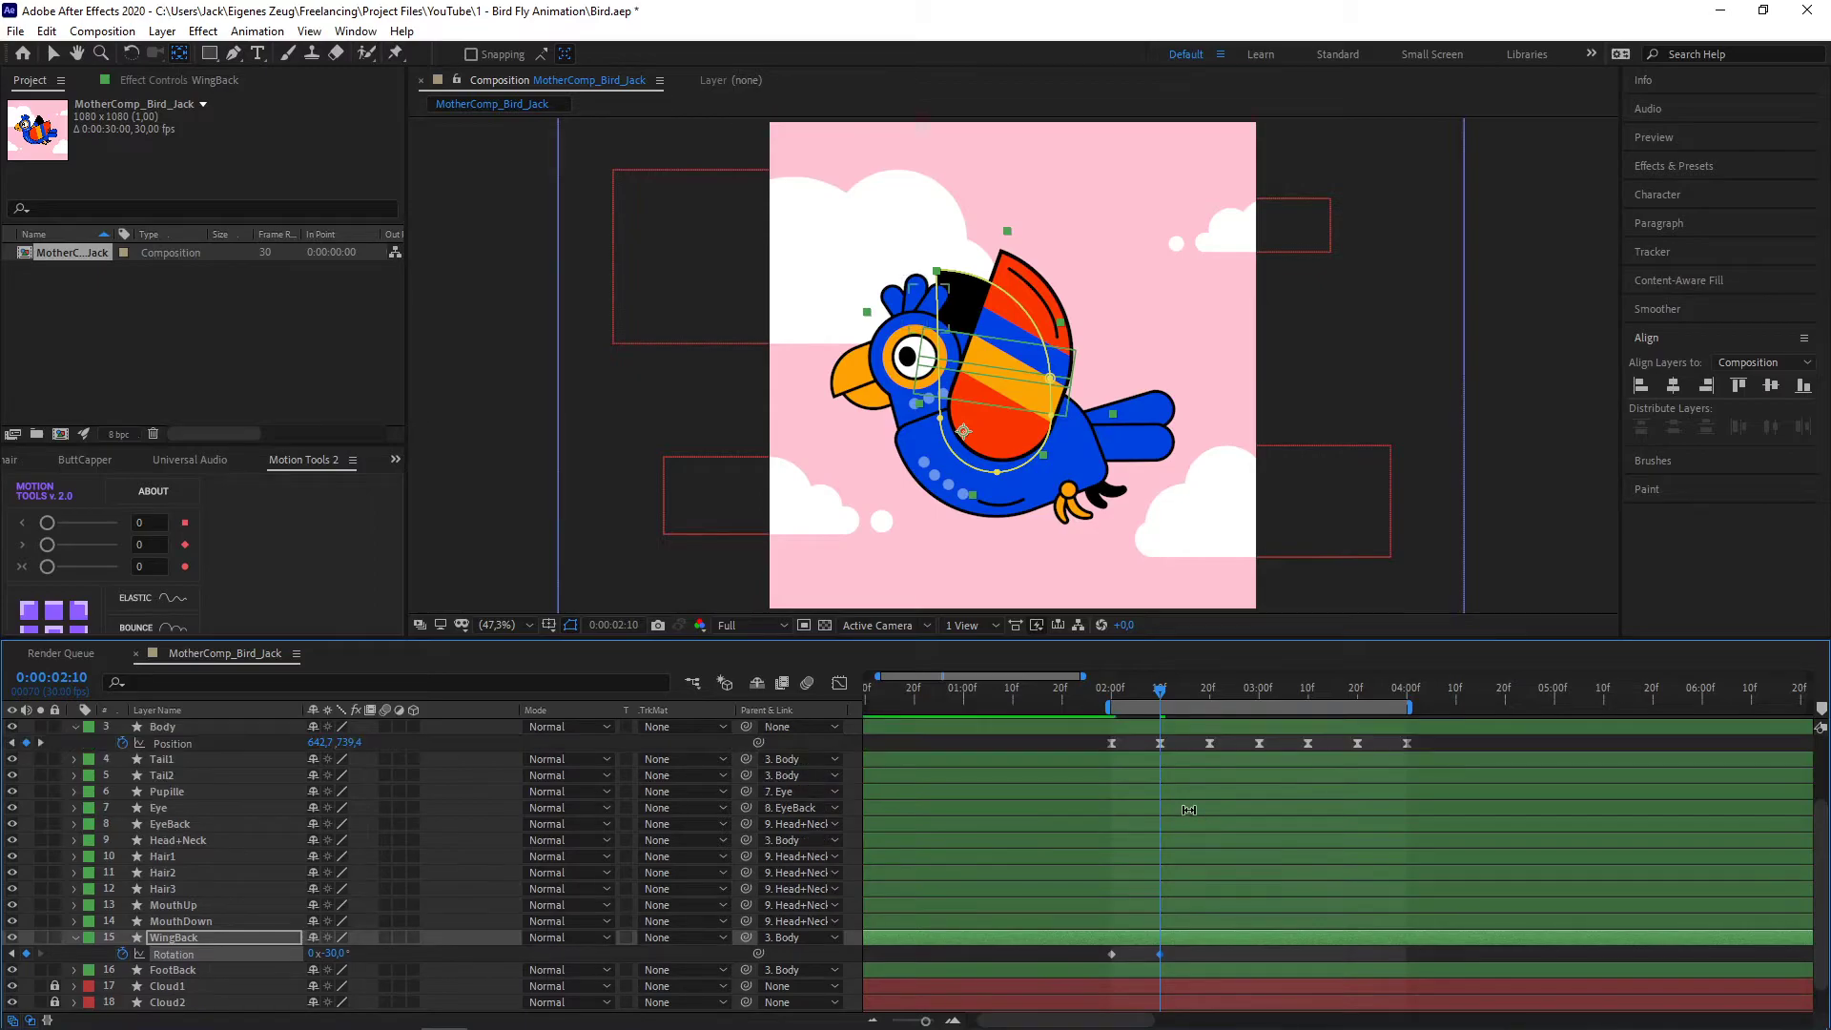
- Copy WingBack's first Rotation keyframe to 0:00:02:20 and apply Easy Ease to all three Rotation keyframes
left_click(1209, 694)
scroll(1196, 907, "down", 2)
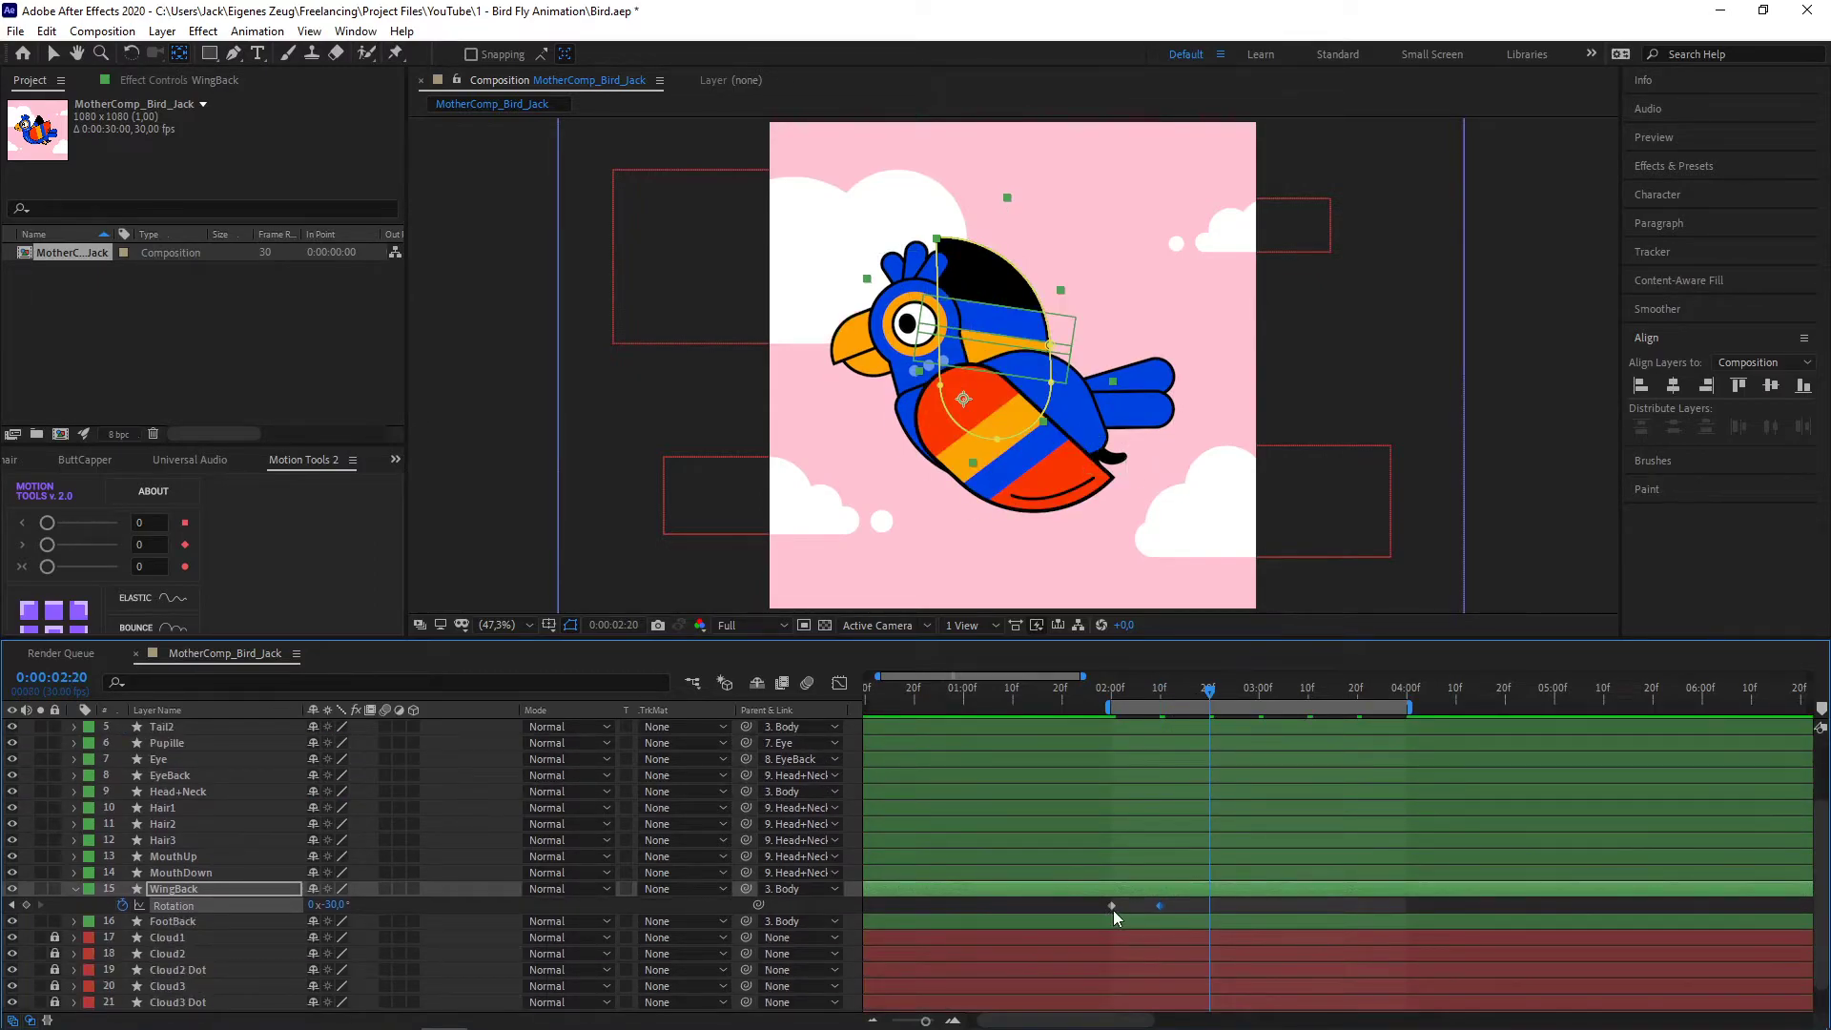
key("shift+KP_Add")
key("shift+KP_Add")
key("shift+KP_Add")
key("shift+KP_Add")
key("shift+KP_Add")
key("shift+KP_Add")
key("shift+KP_Add")
key("shift+KP_Add")
key("shift+KP_Add")
key("shift+KP_Add")
key("shift+KP_Add")
key("shift+KP_Add")
key("shift+KP_Add")
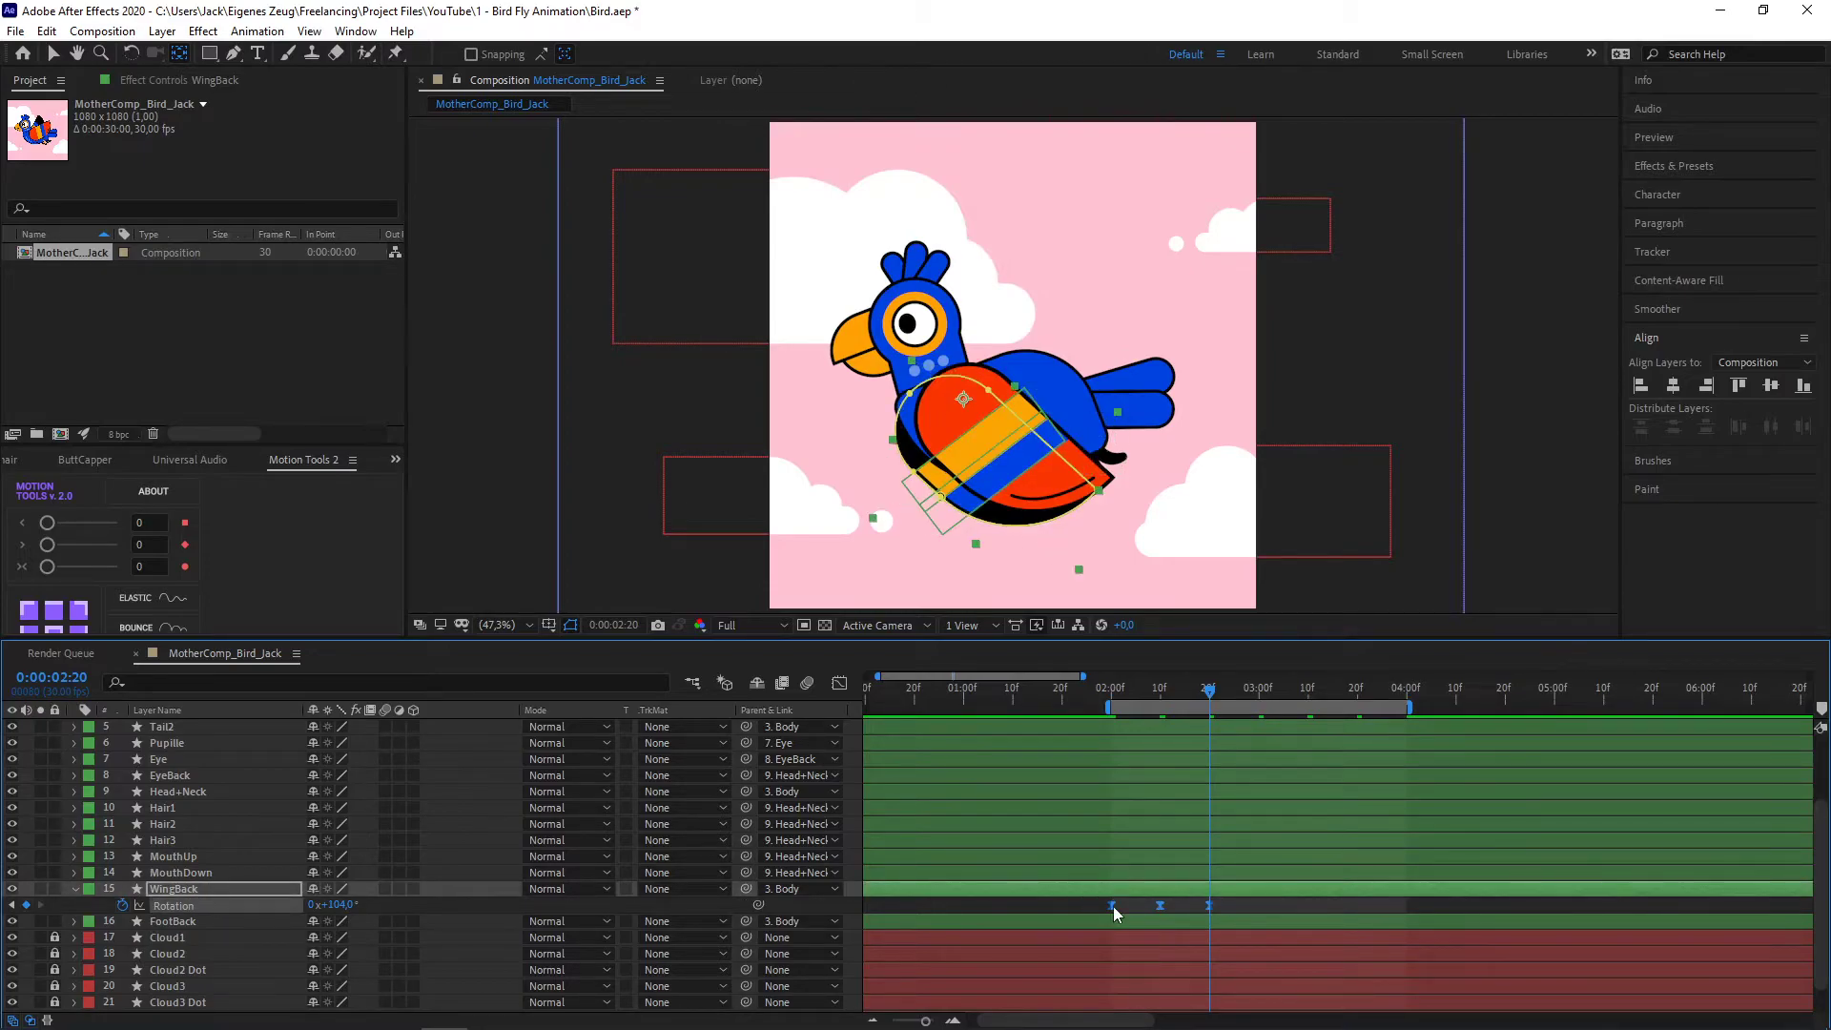
- Repeat WingBack's eased Rotation keyframes up to 0:00:04:00 and preview the flapping of both wings
mouse_move(1278, 689)
left_mouse_down()
mouse_move(1258, 689)
mouse_move(1303, 695)
left_mouse_up()
left_click_drag(1170, 694, 1118, 696)
key("space")
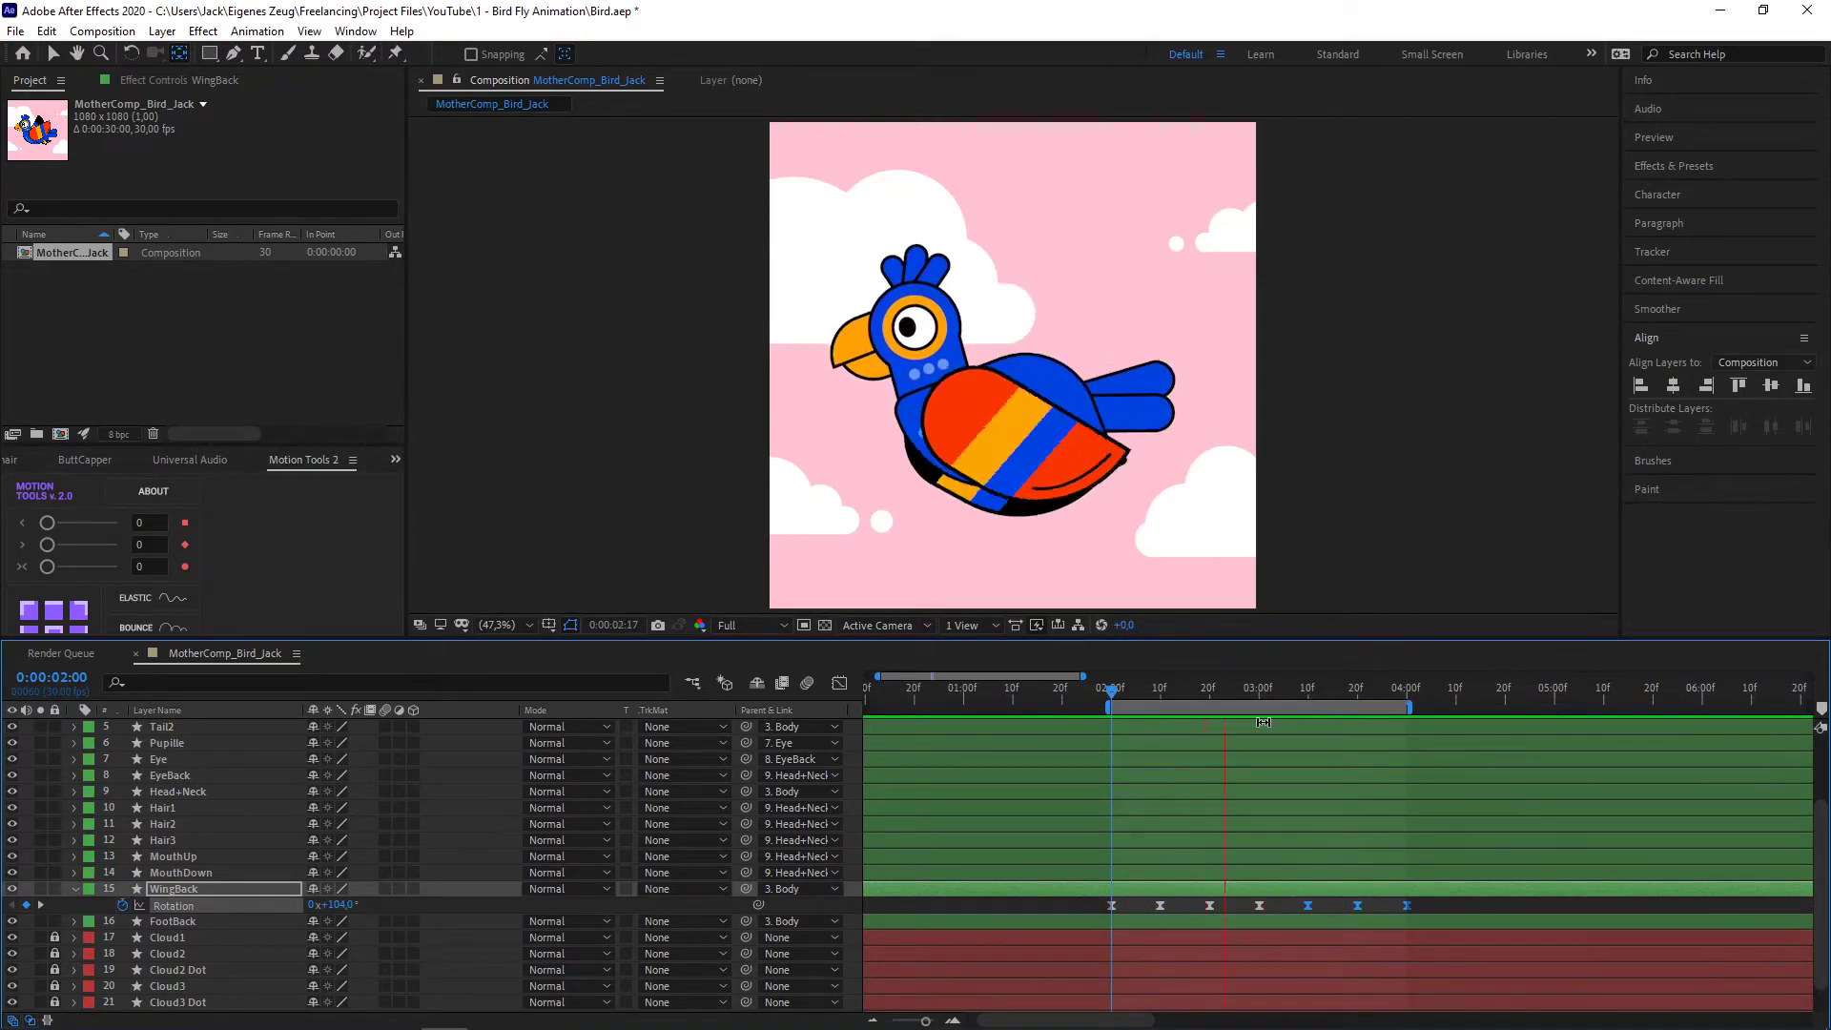
key("space")
- Copy all Rotation keyframes of WingF and WingBack and paste each set at 0:00:04:00 to extend both wing loops
scroll(1277, 868, "up", 3)
left_click(1407, 694)
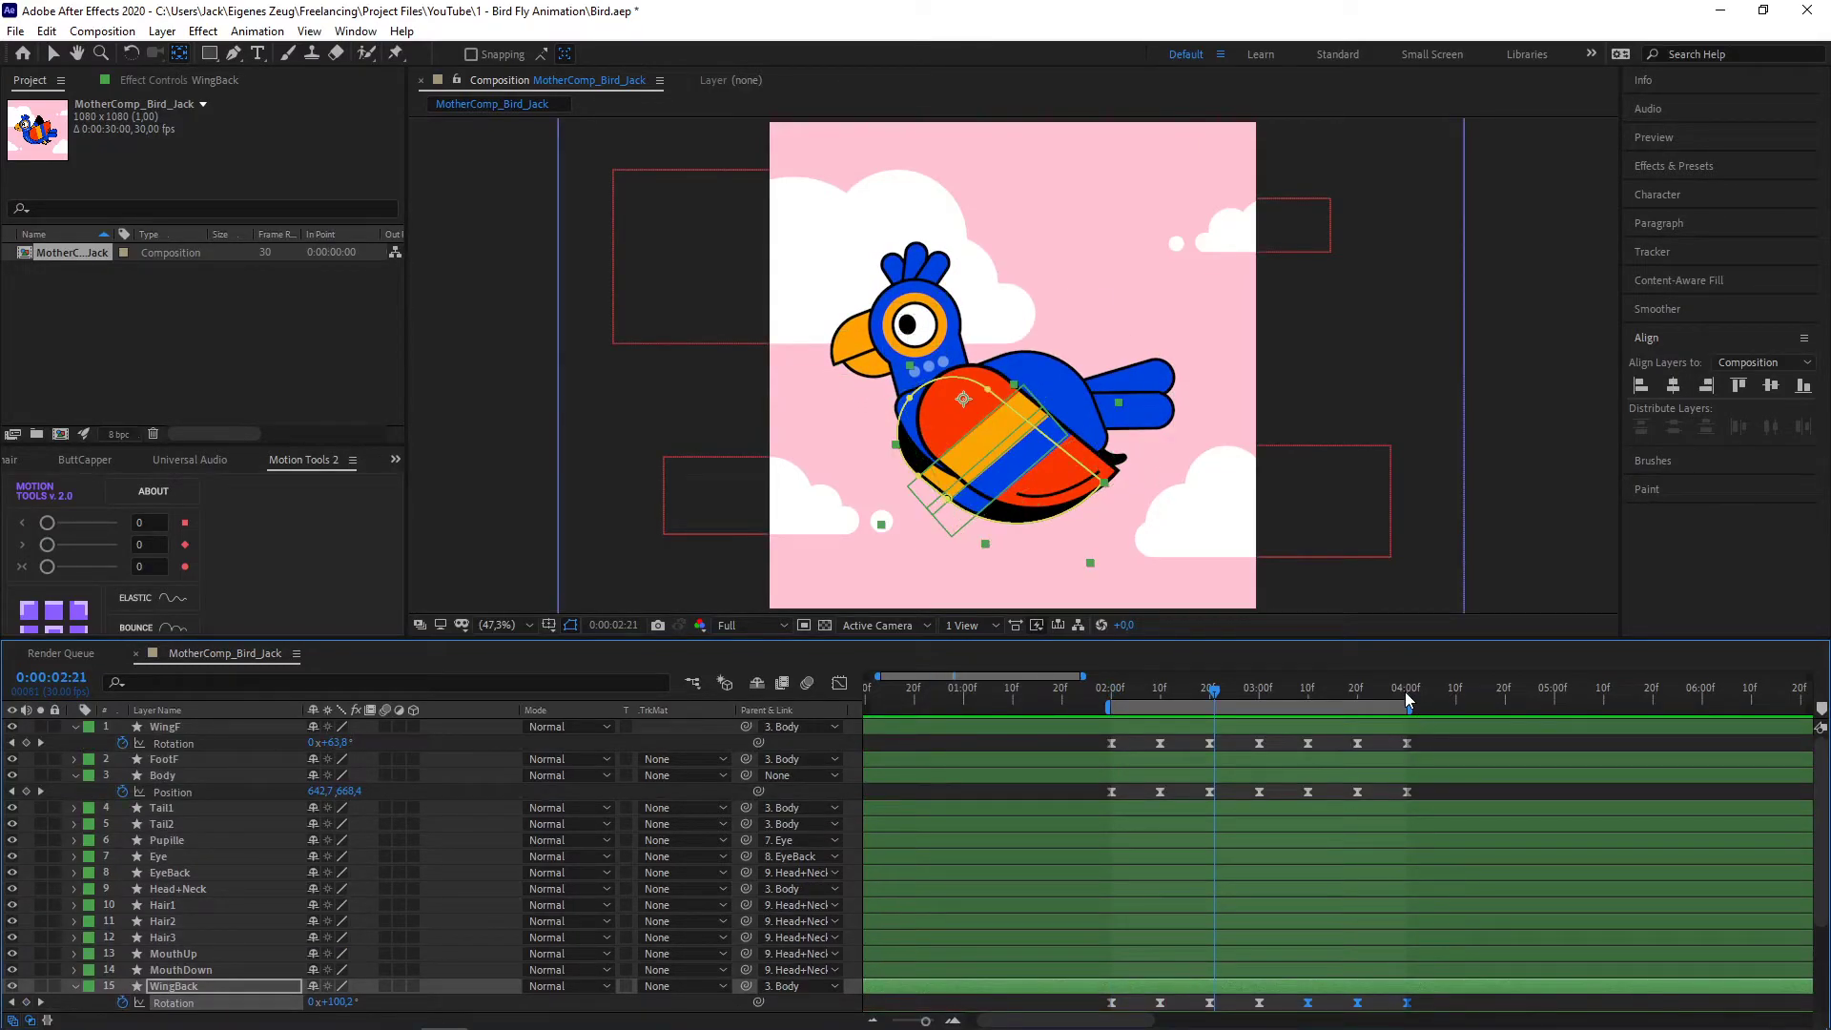
left_click_drag(1428, 742, 1085, 735)
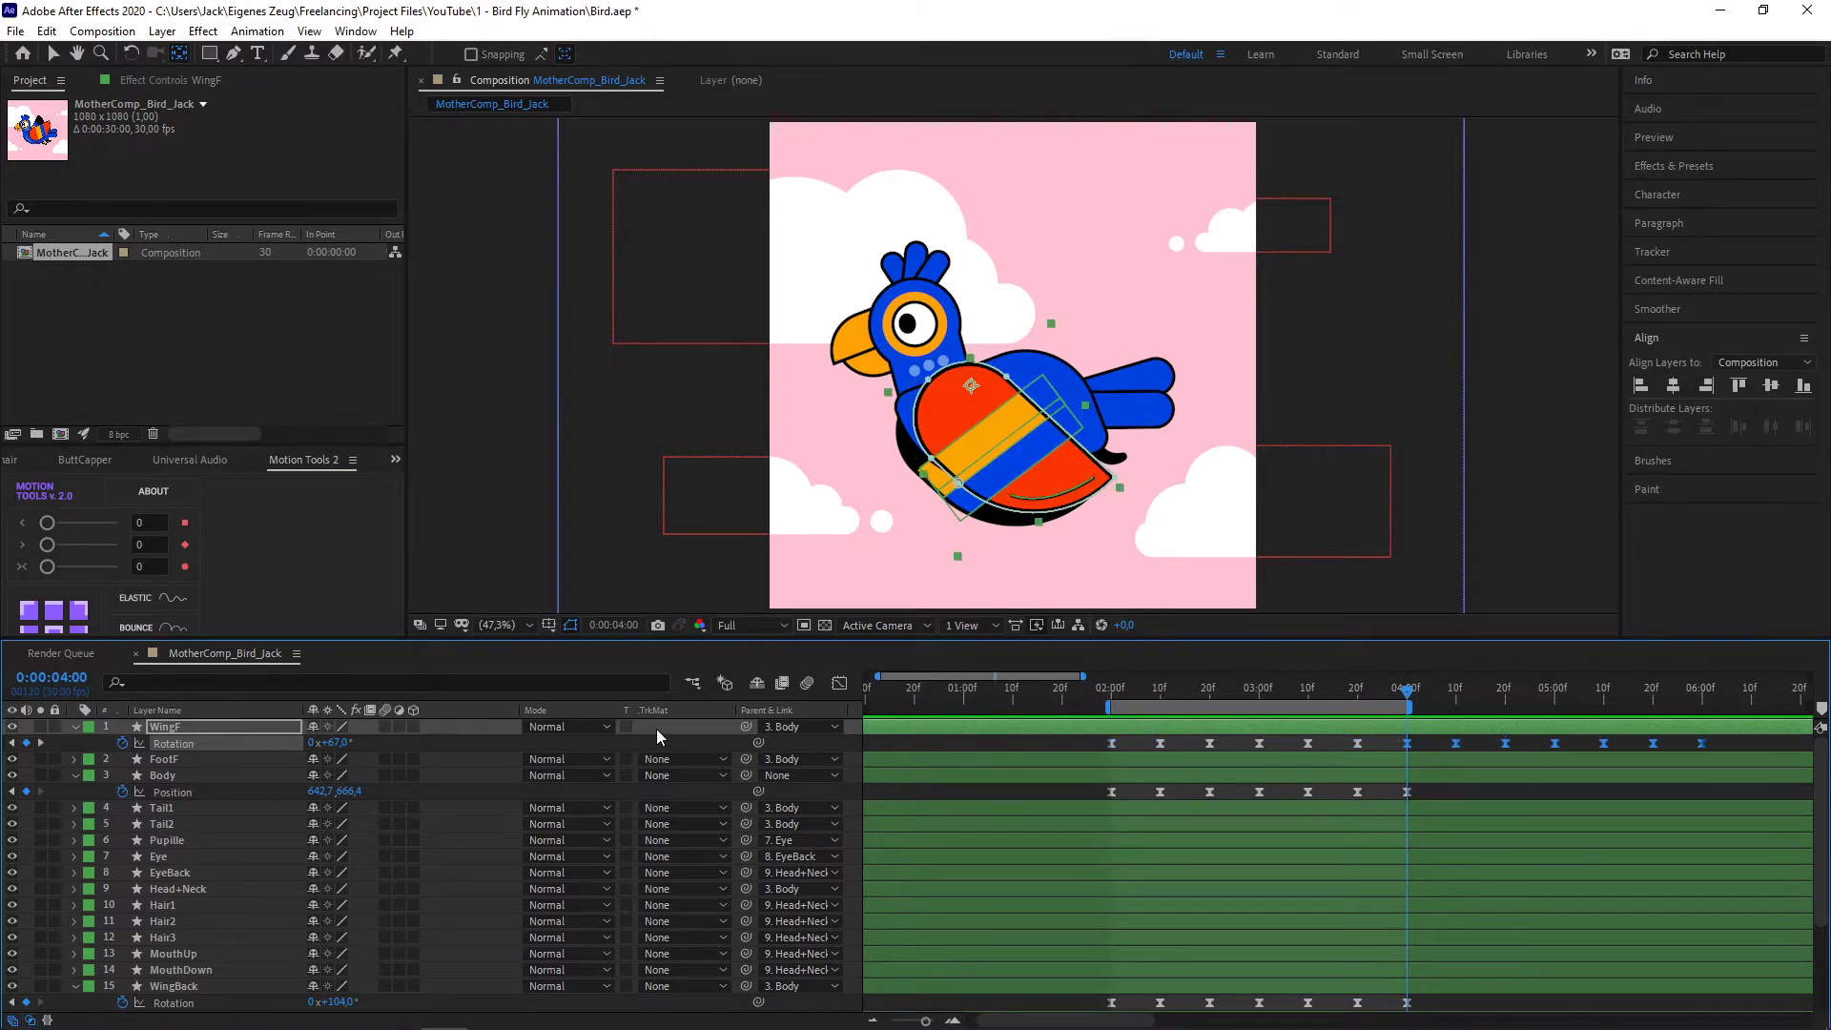
scroll(1143, 748, "down", 2)
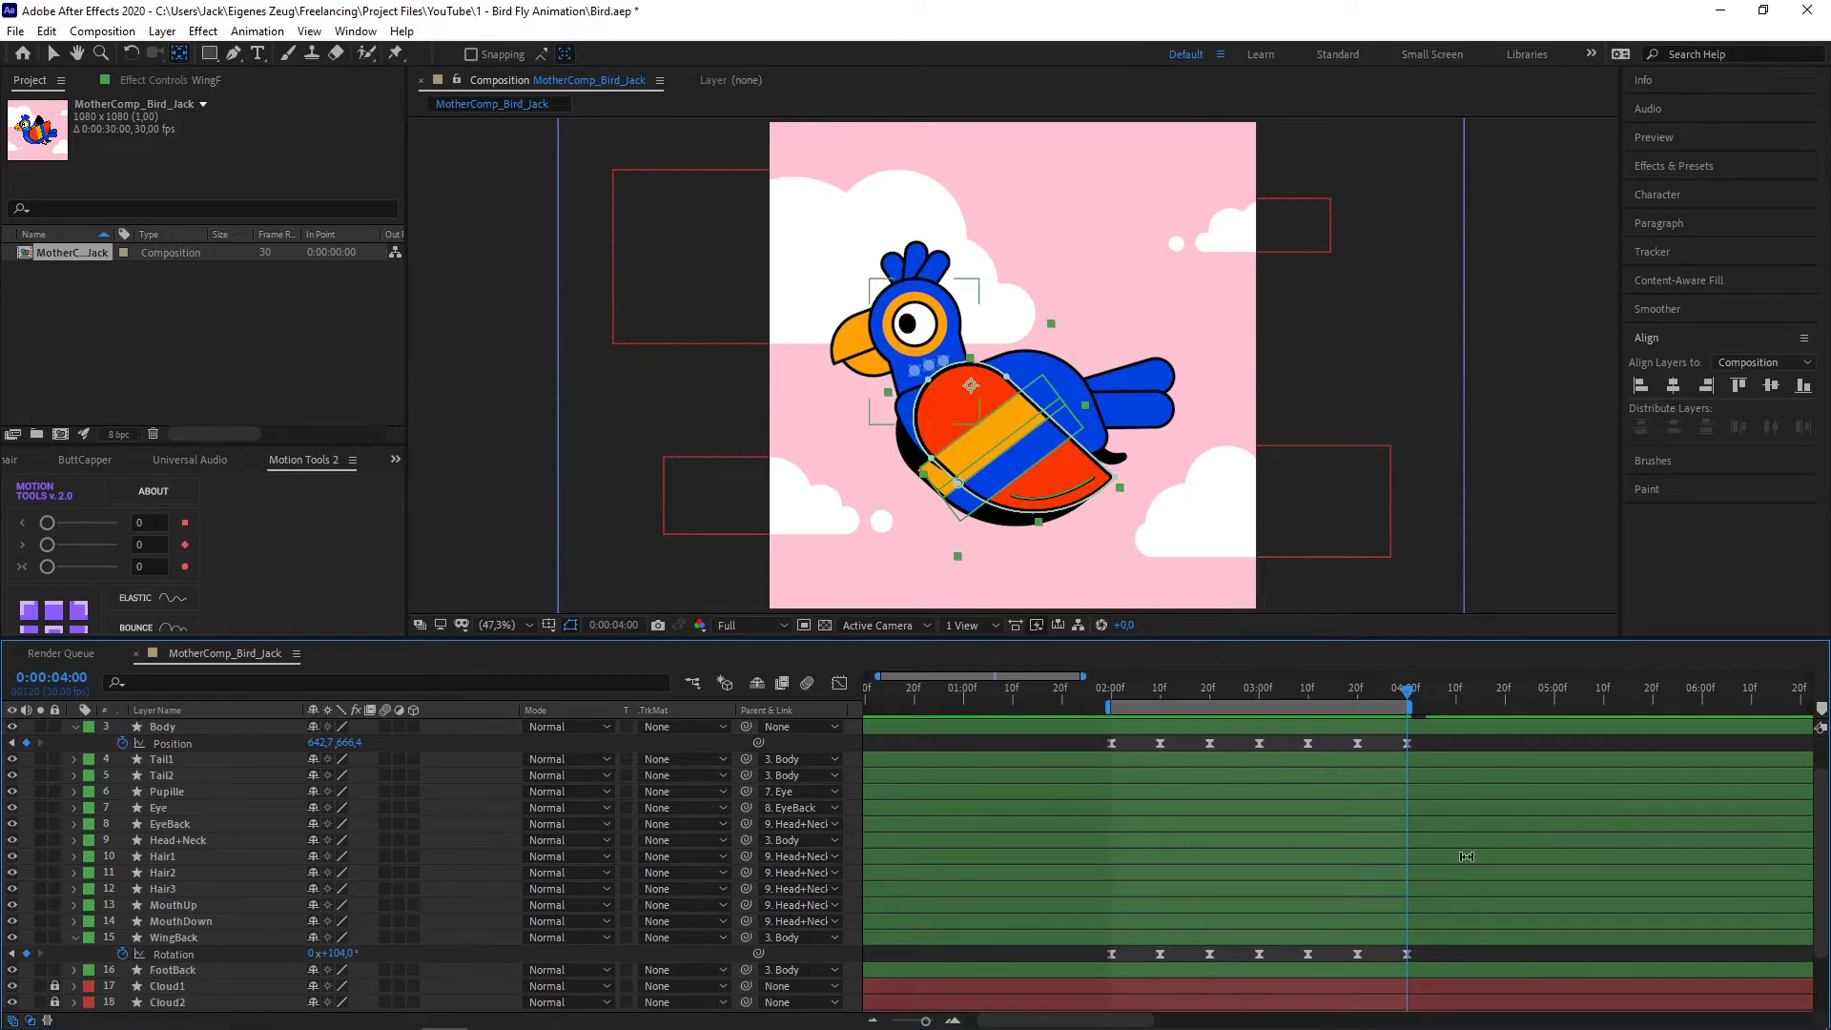
left_click_drag(1435, 953, 1077, 958)
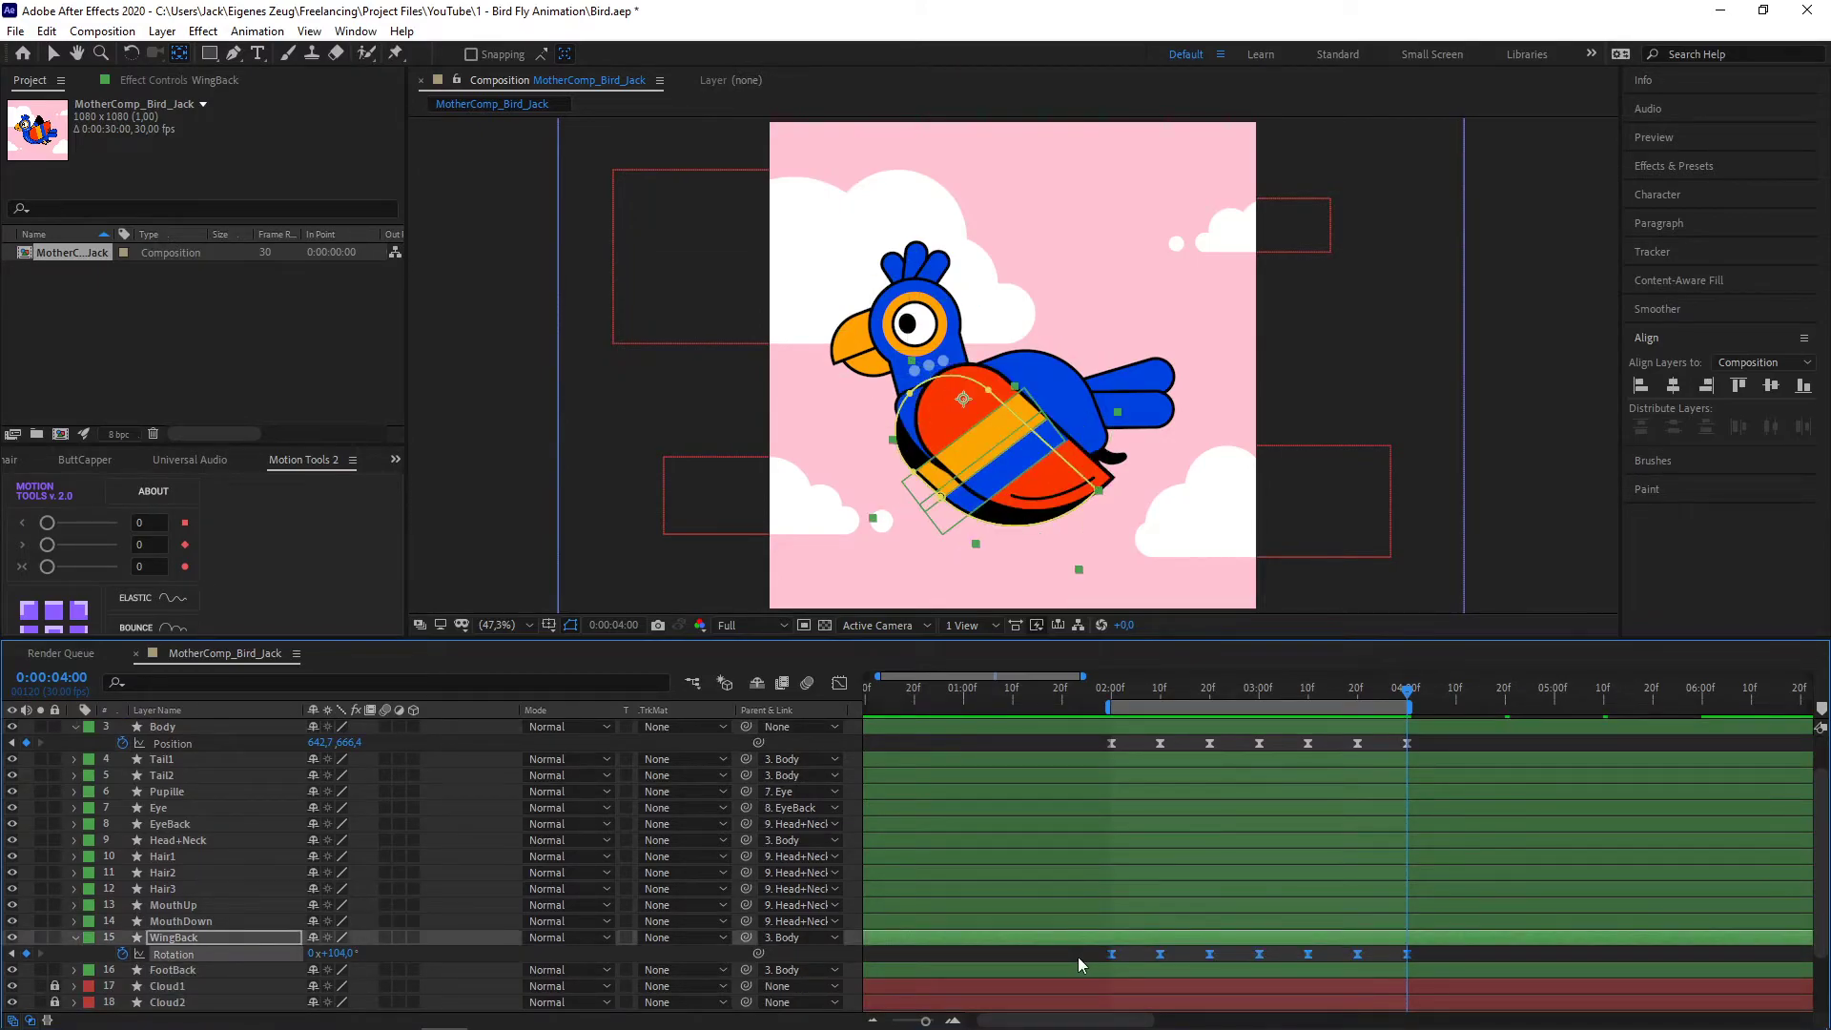
scroll(1525, 946, "up", 2)
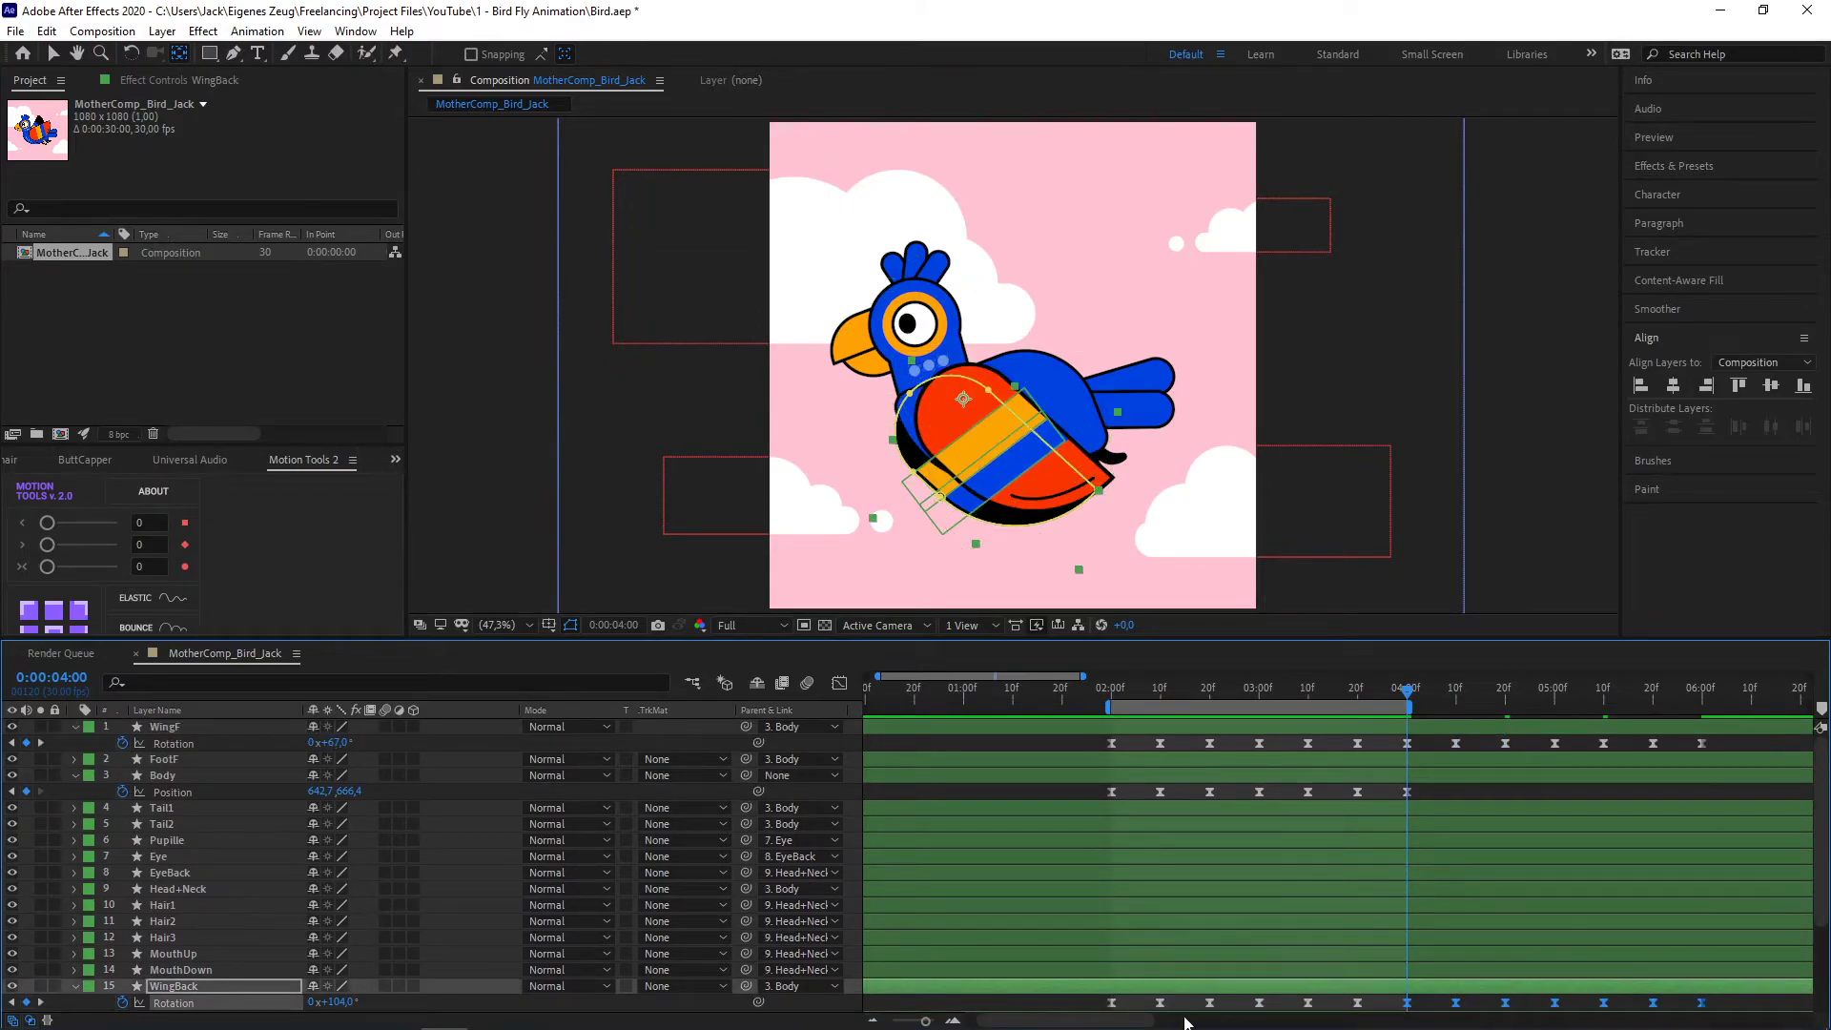
- Shift all WingF Rotation keyframes 5 frames earlier and all WingBack Rotation keyframes about 7 frames earlier than the Body keyframes
left_click_drag(1719, 745, 1090, 741)
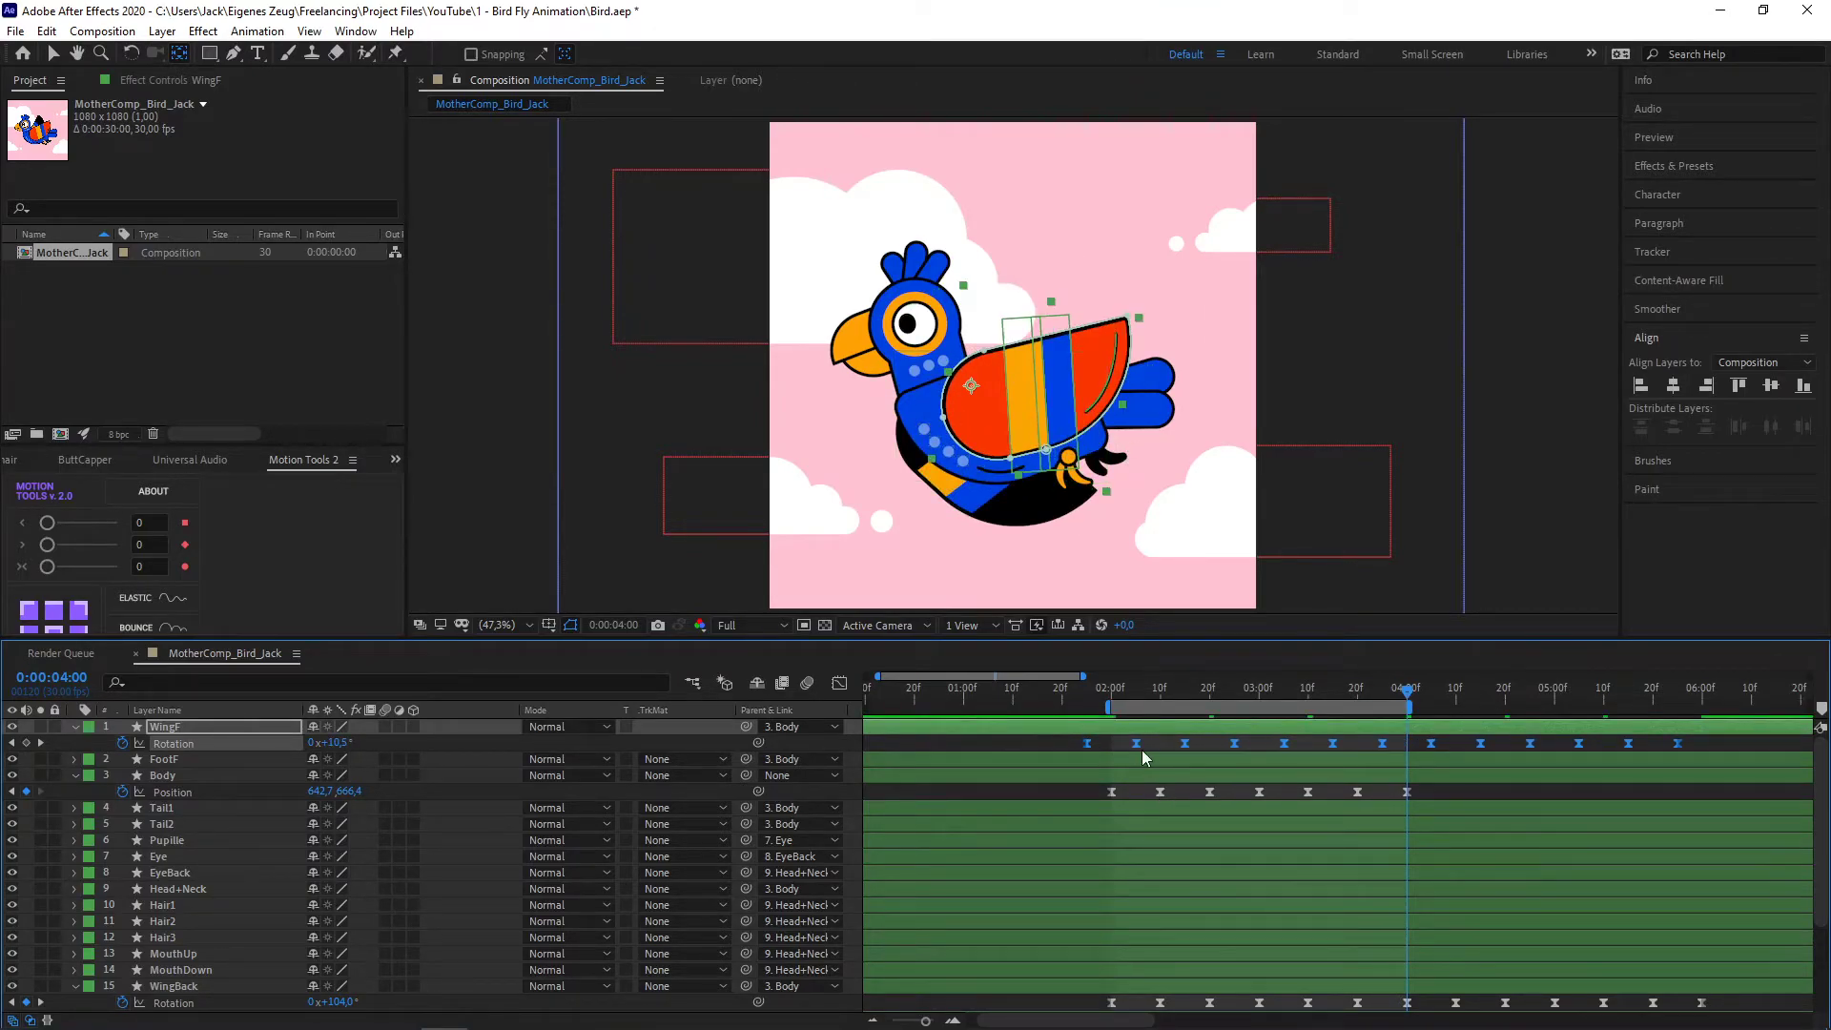
left_click(1138, 689)
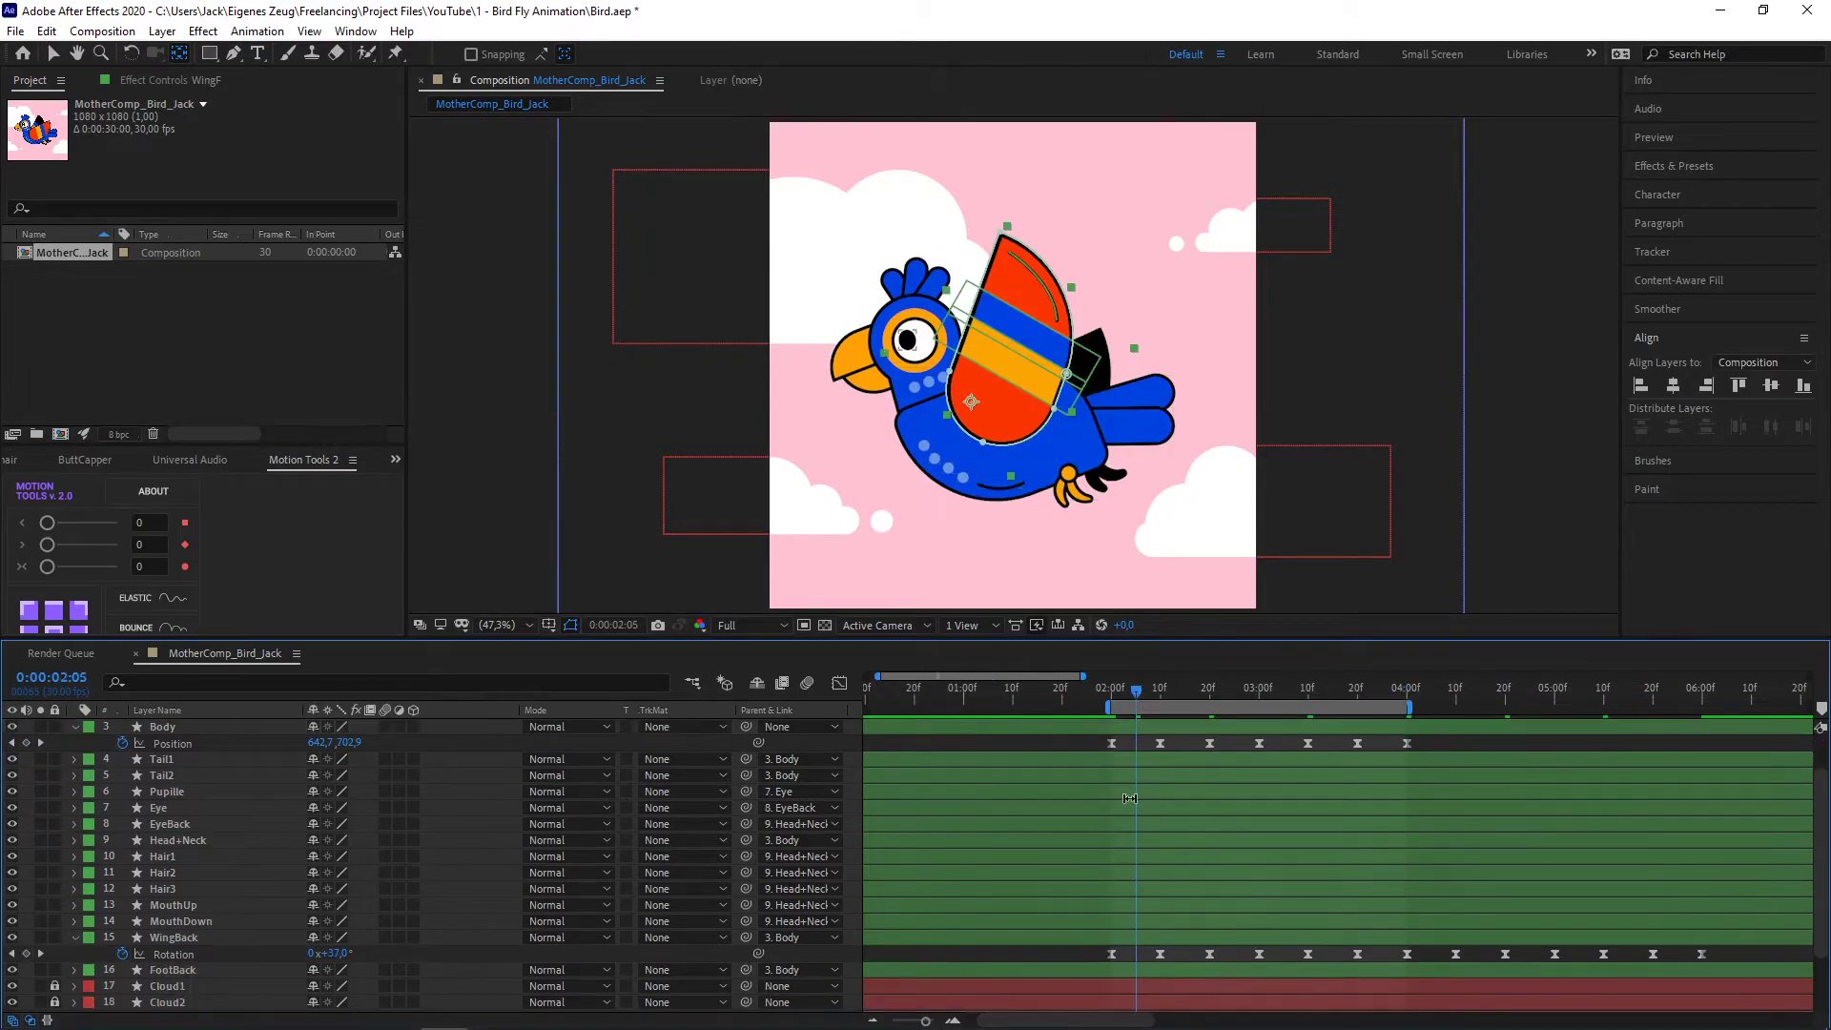
left_click_drag(1717, 1009, 1080, 1009)
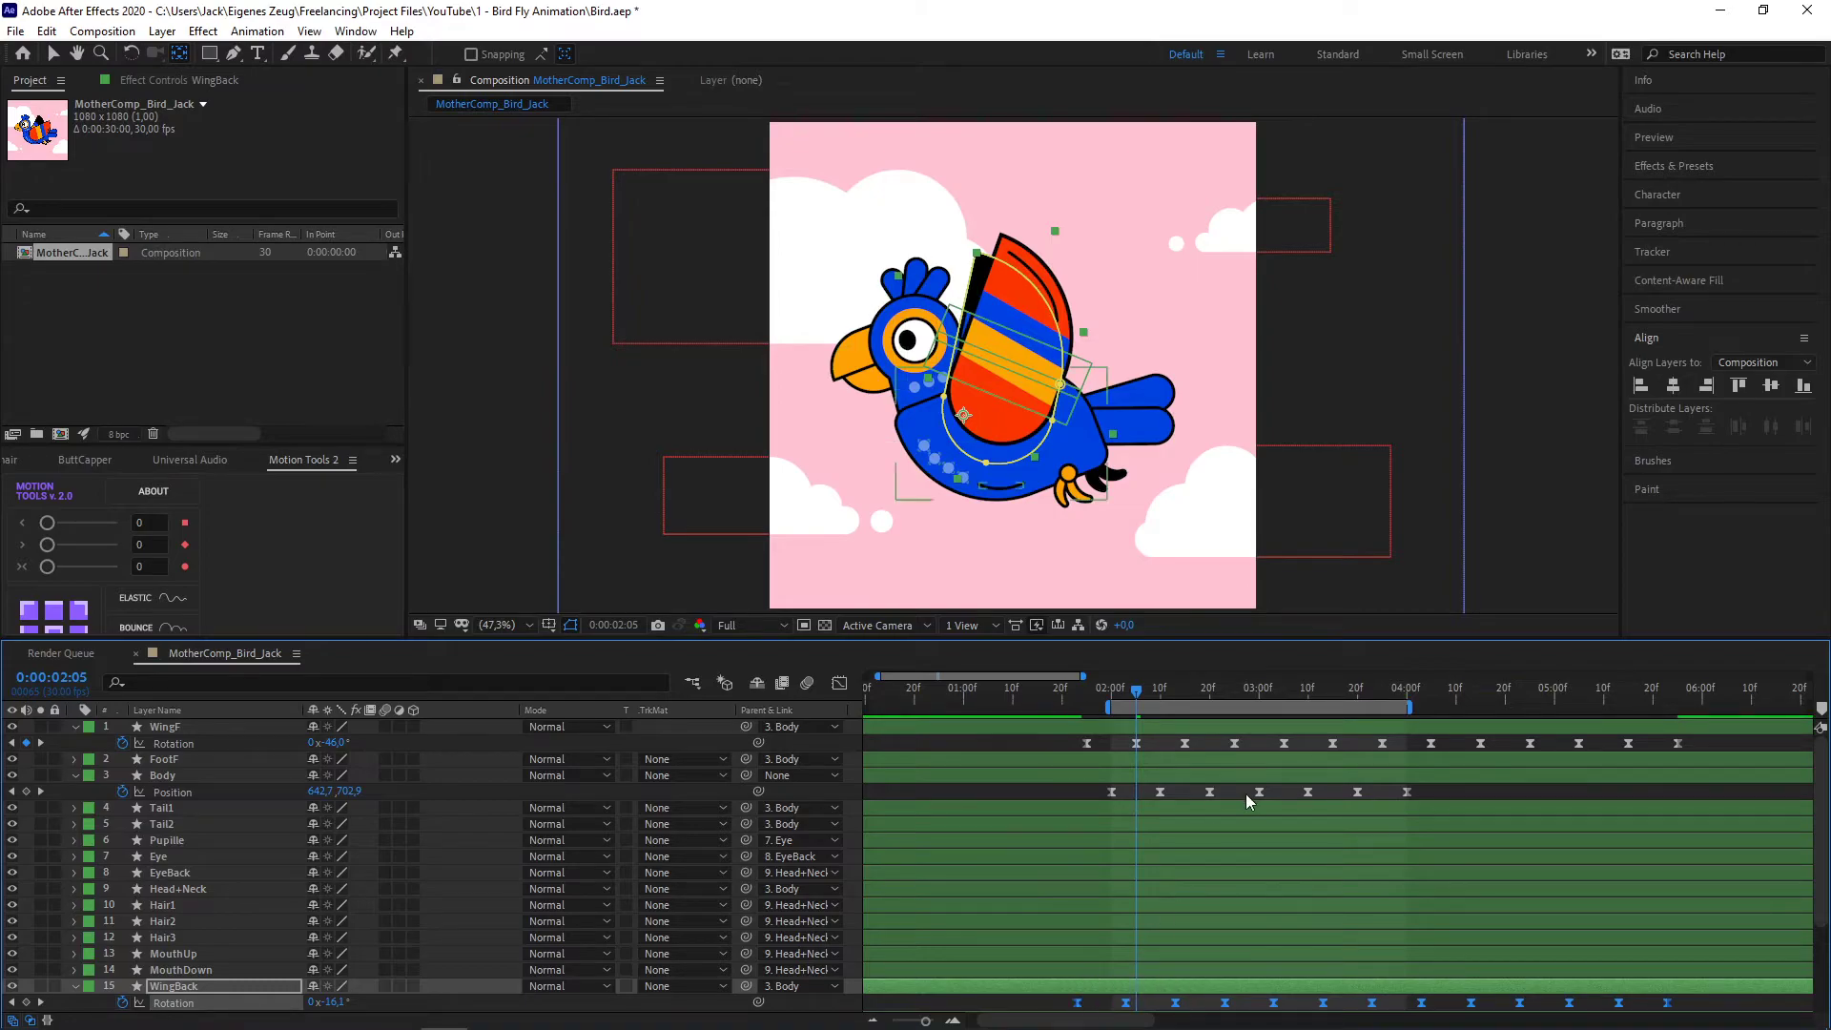
- Preview the offset wing flaps from 0:00:02:00 and check their timing against Body's Position keyframes
left_click(1110, 686)
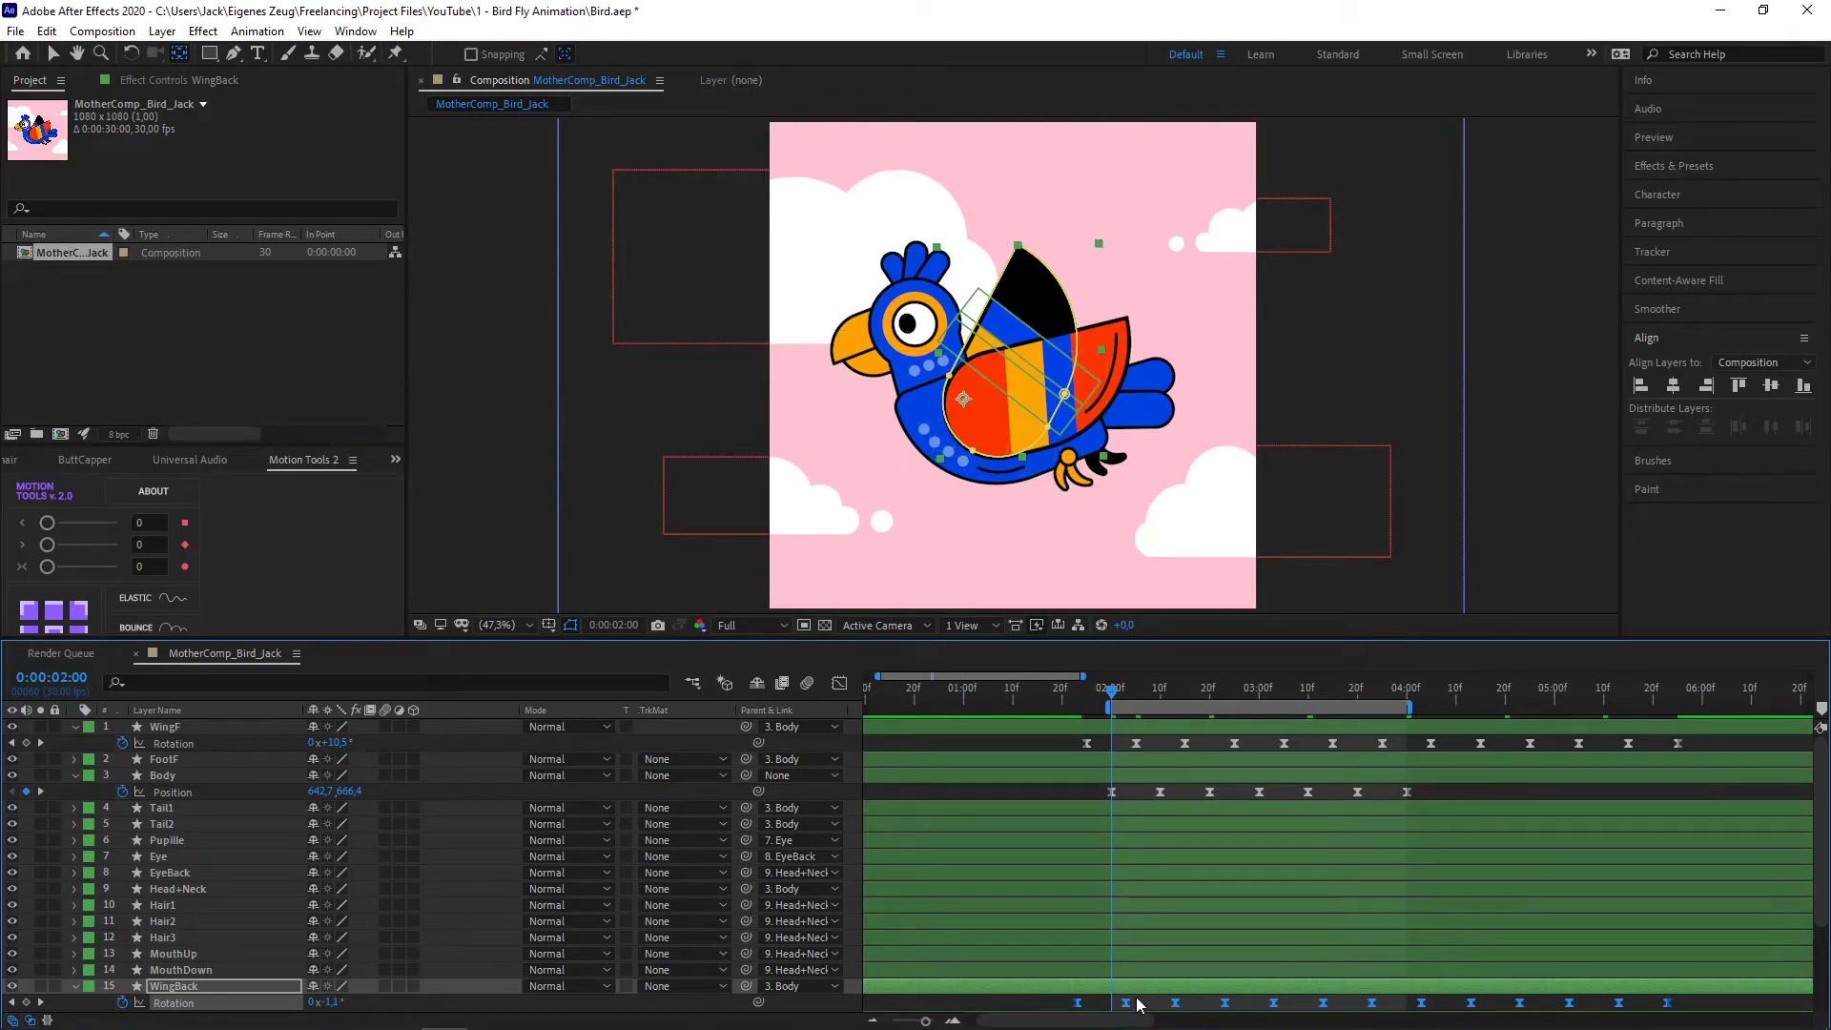
key("space")
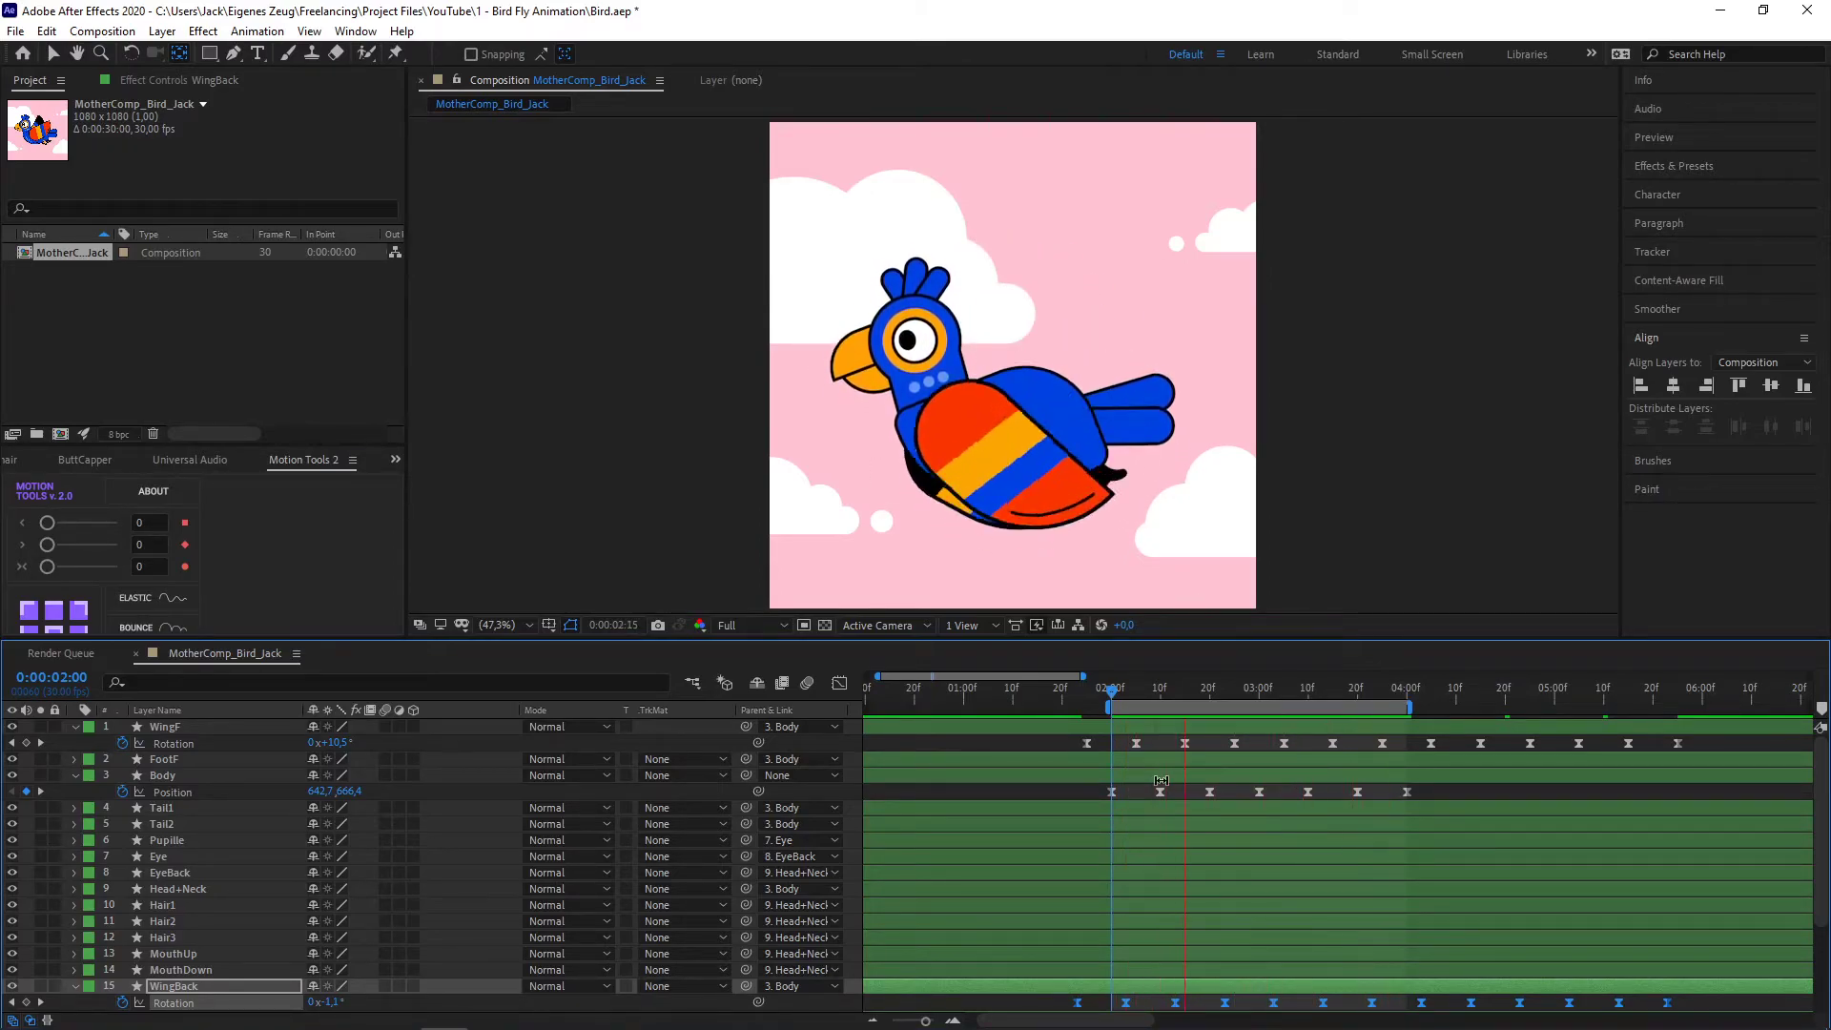
key("space")
key("space")
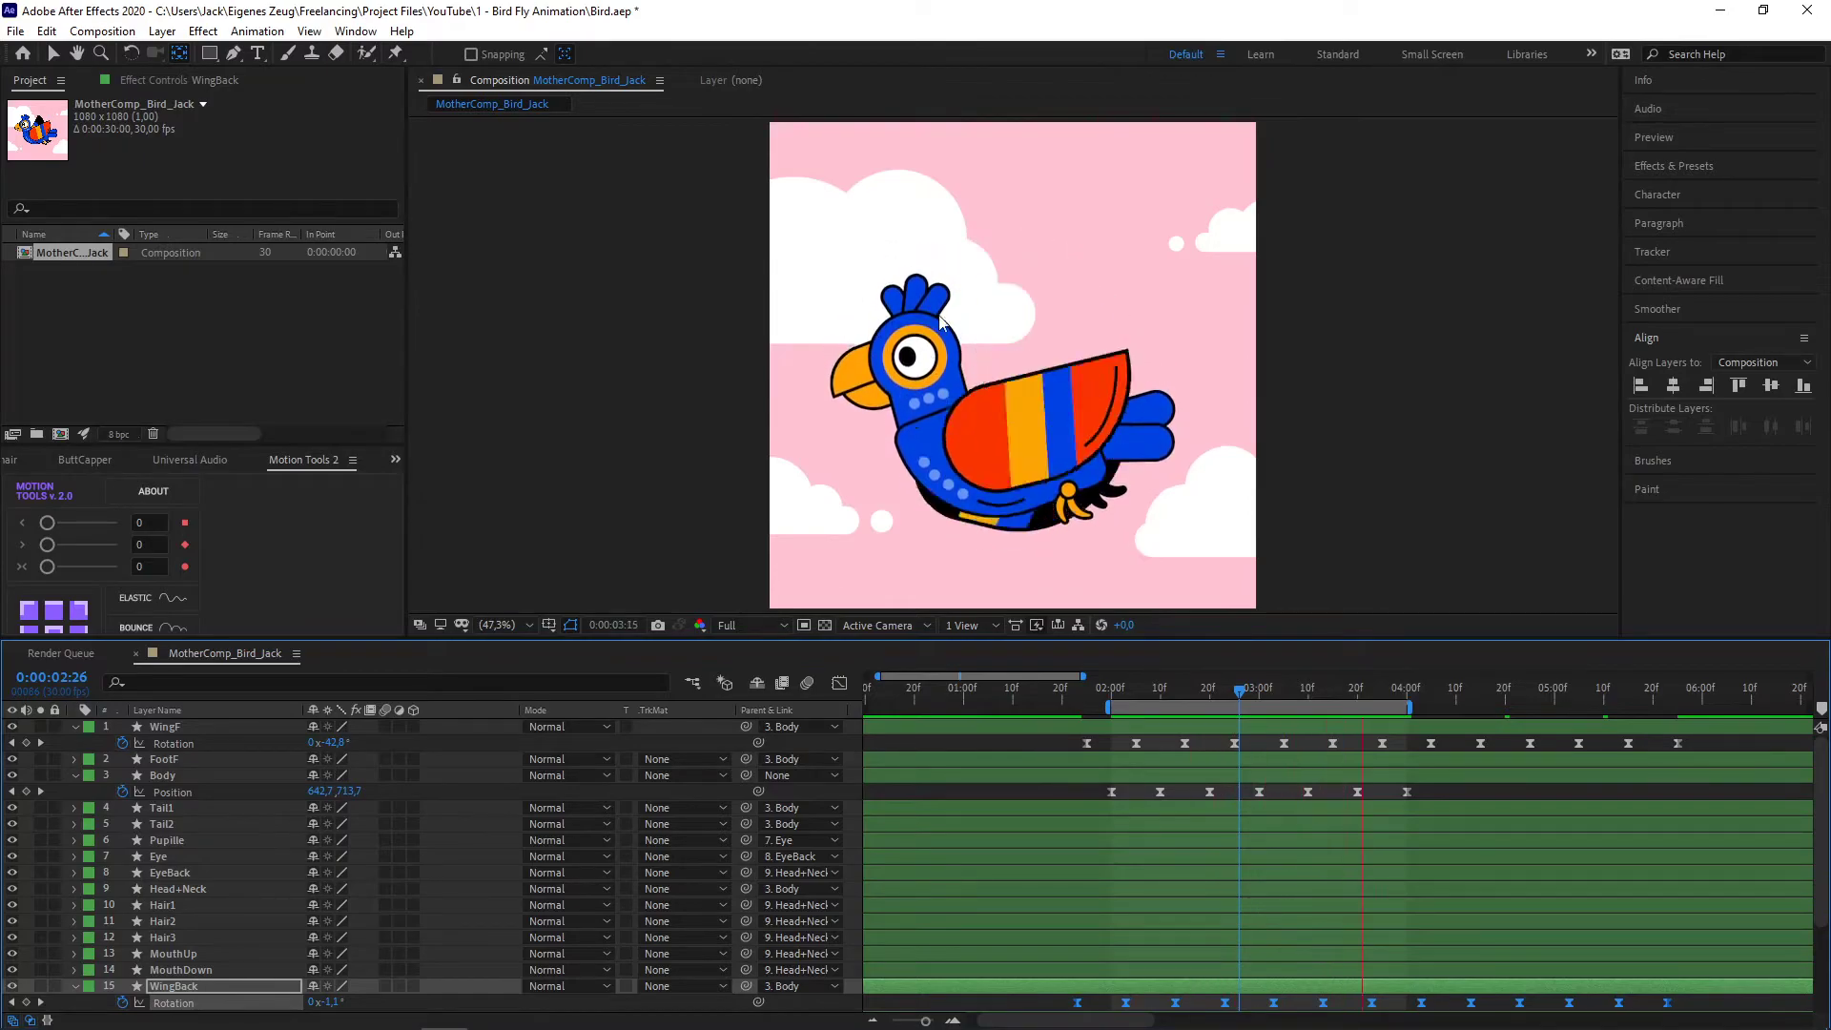
left_click(1113, 688)
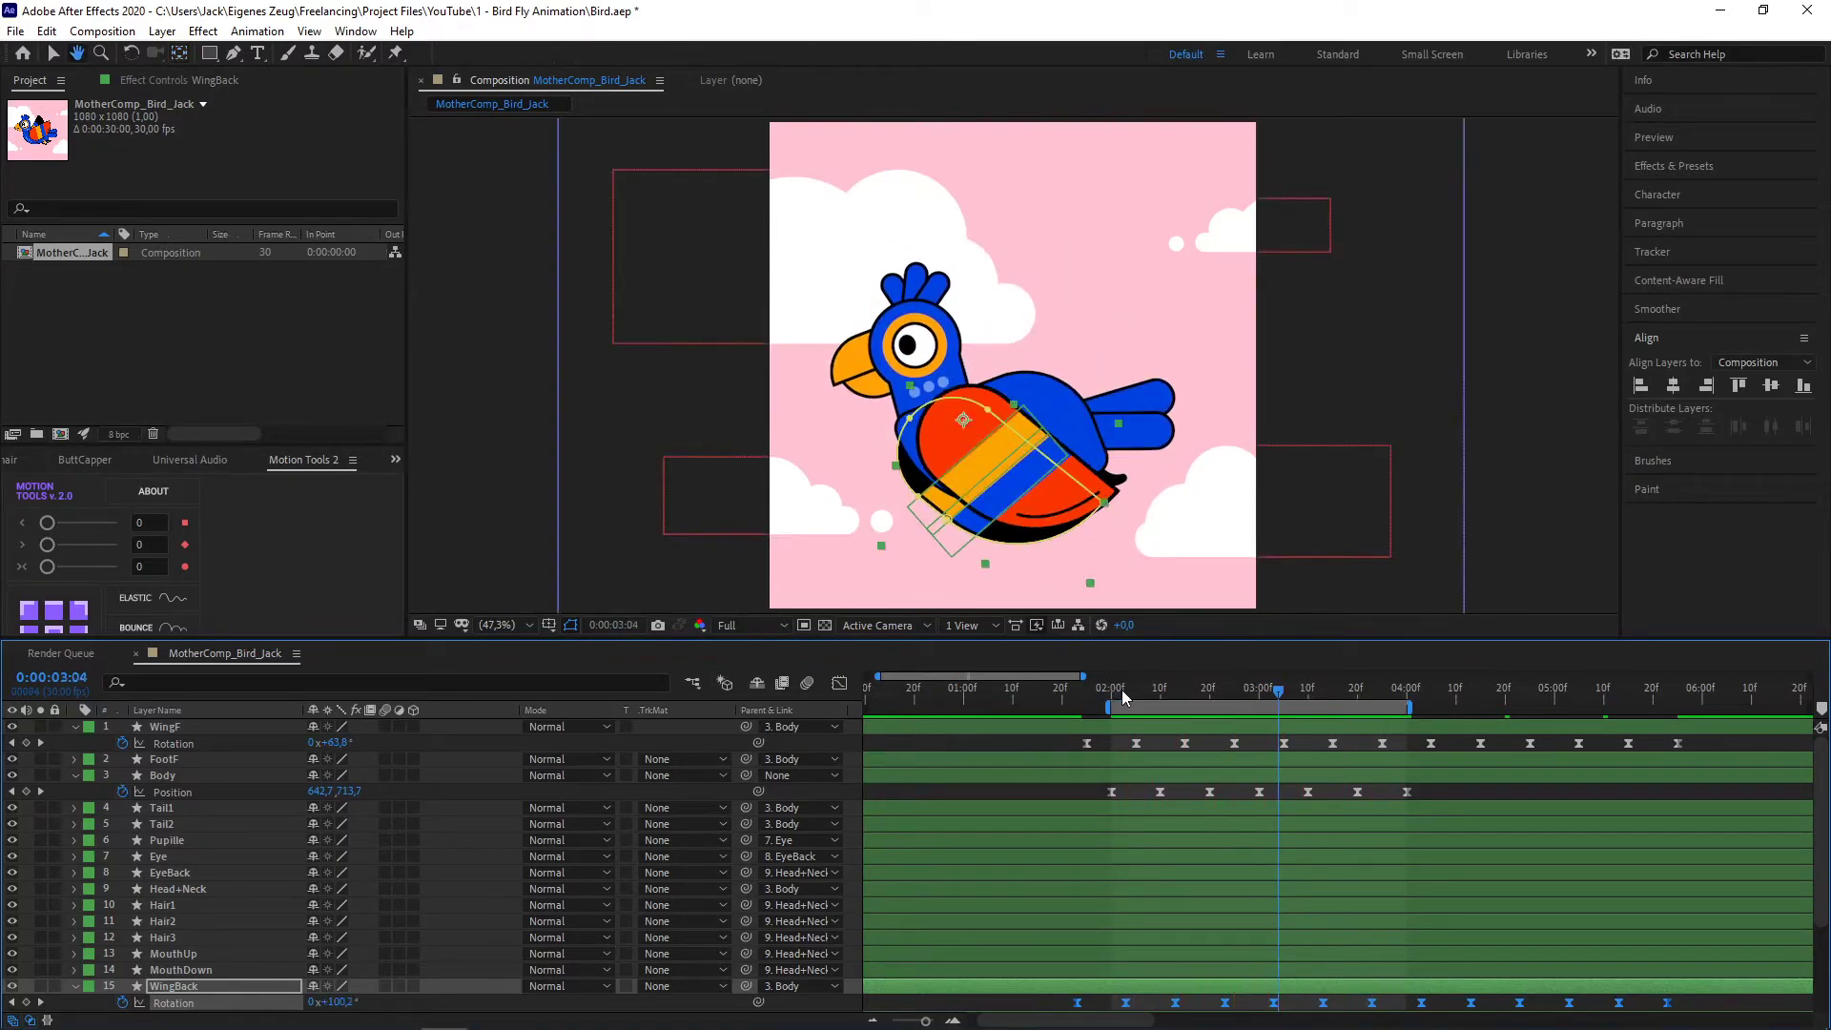
left_click_drag(1067, 786, 1467, 798)
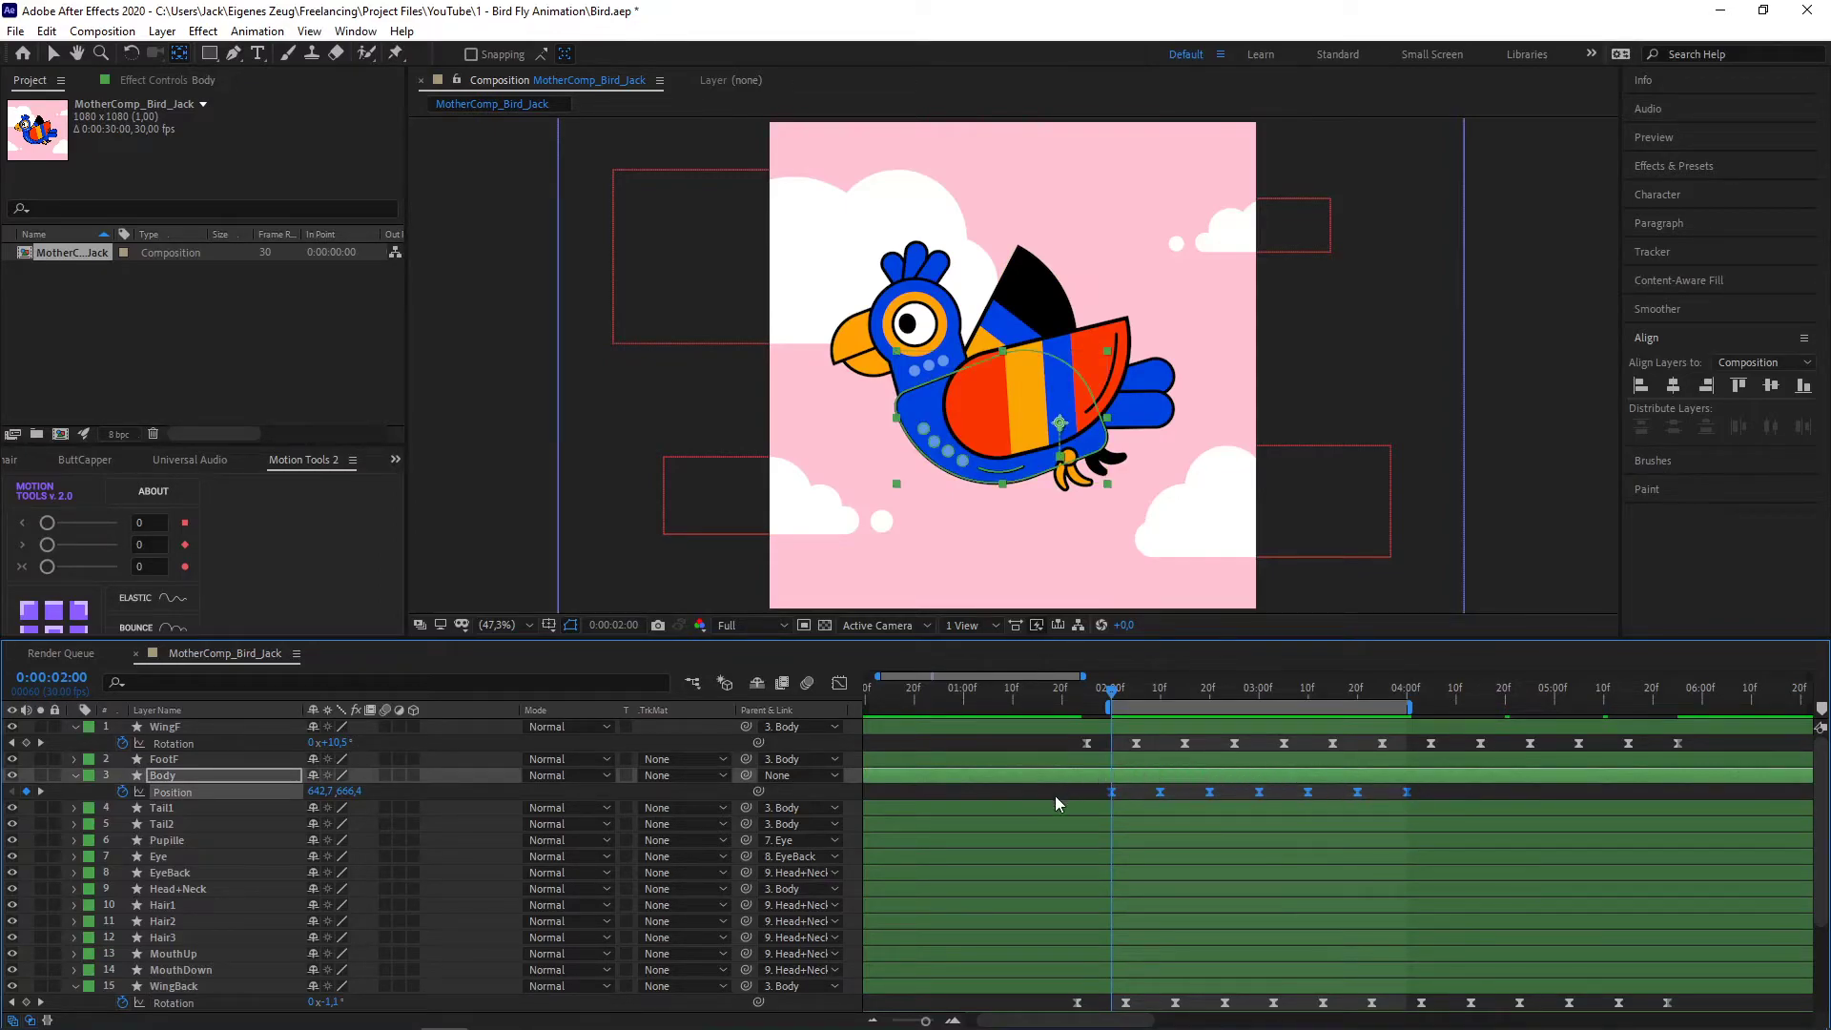
left_click(1479, 797)
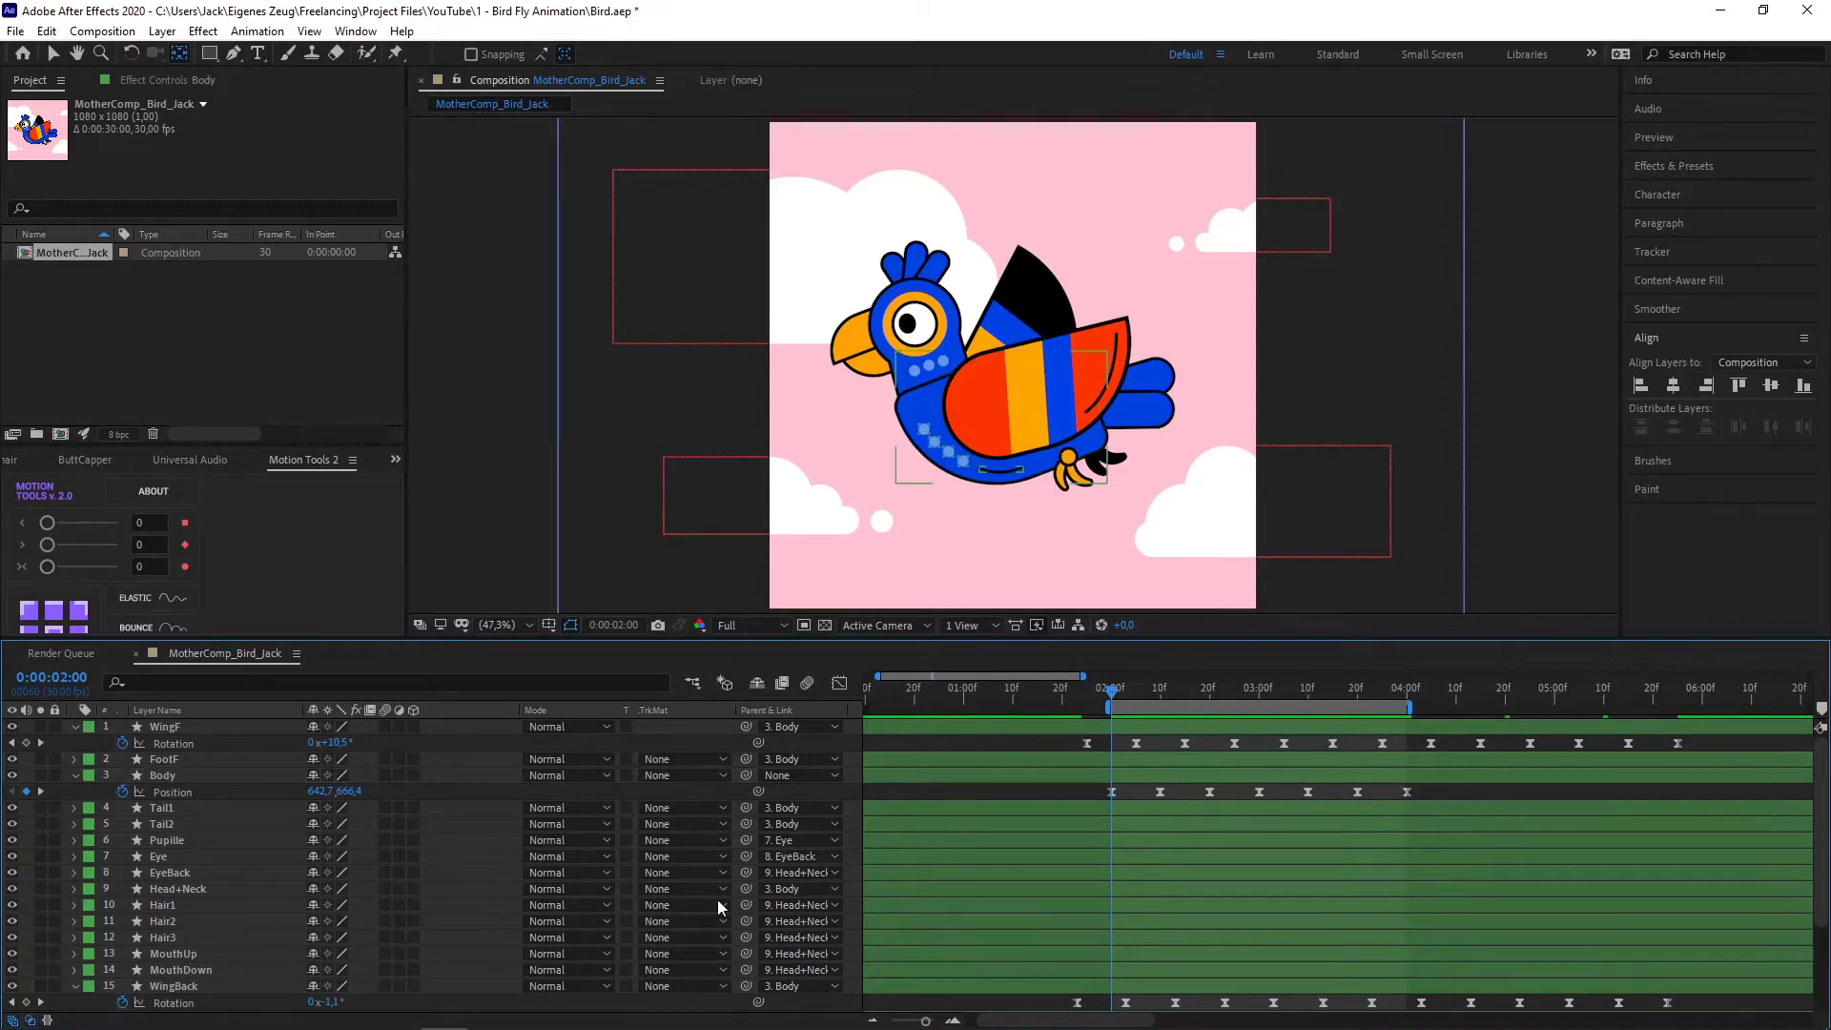
- Add a 0° Rotation keyframe to Head+Neck at 0:00:02:00 and set its Rotation to -13° at 0:00:02:10
scroll(214, 885, "down", 3)
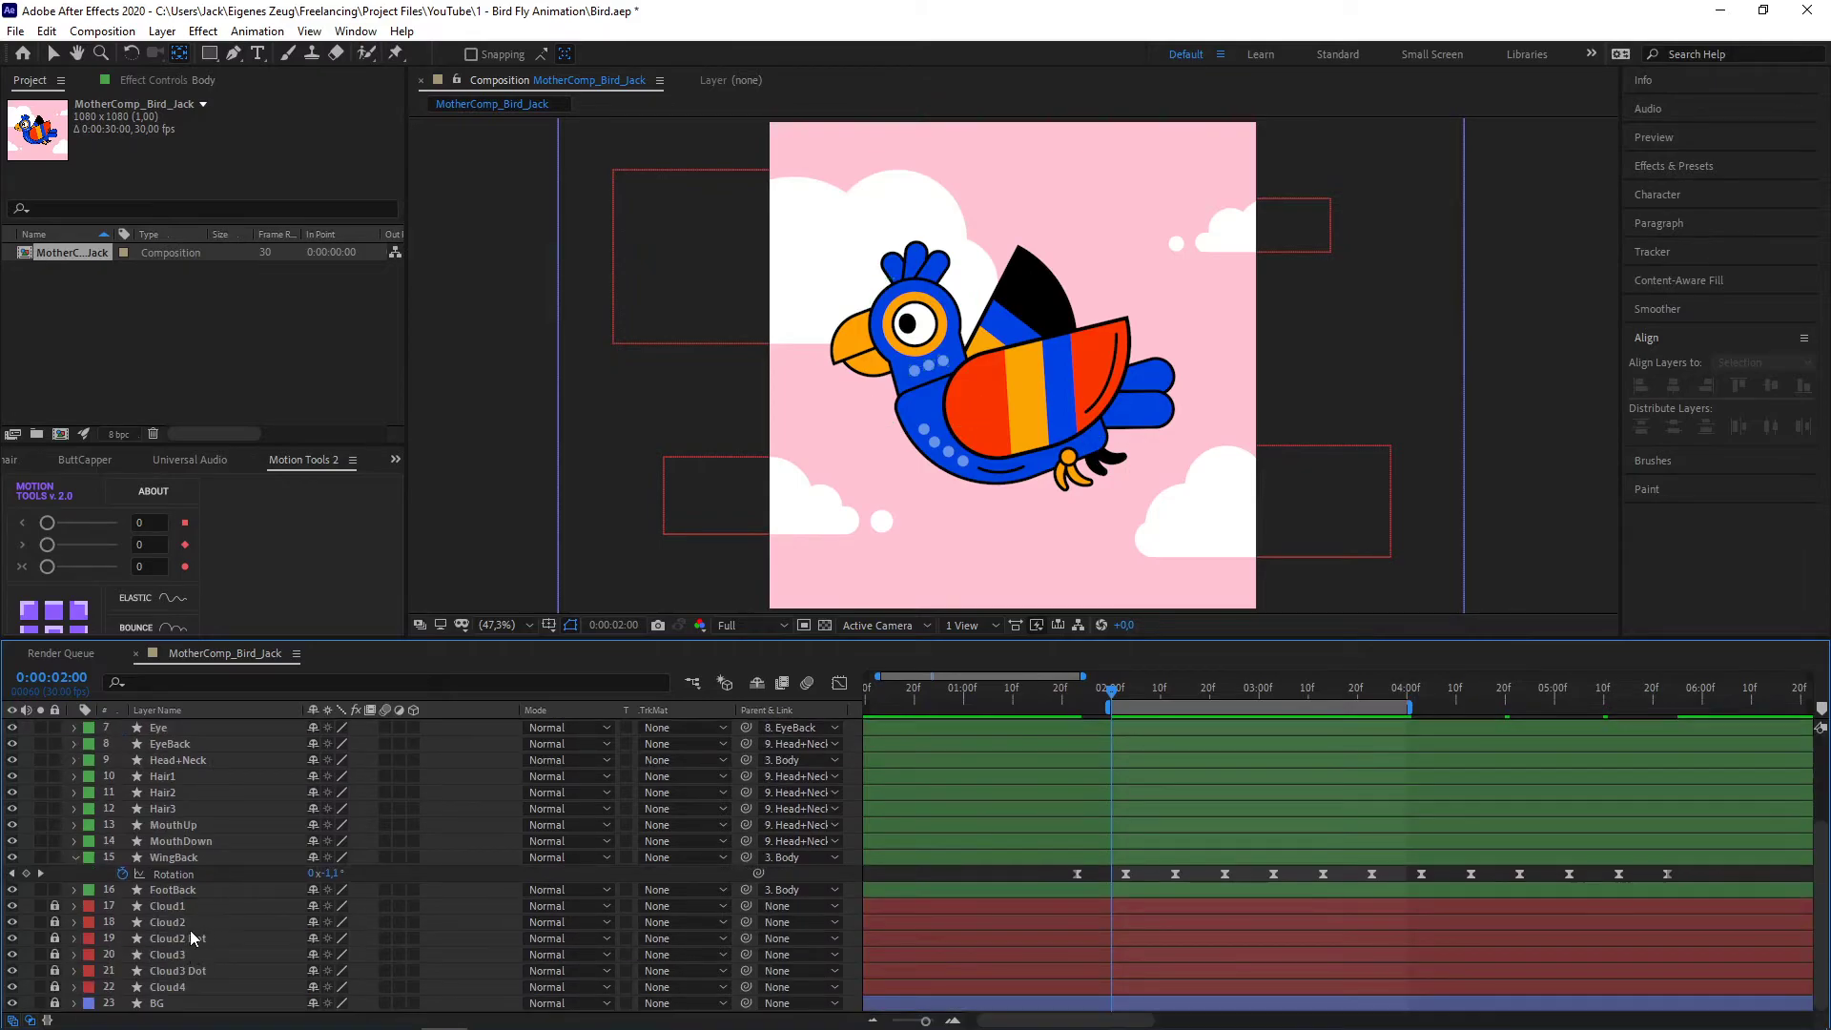
scroll(196, 878, "up", 1)
left_click(202, 809)
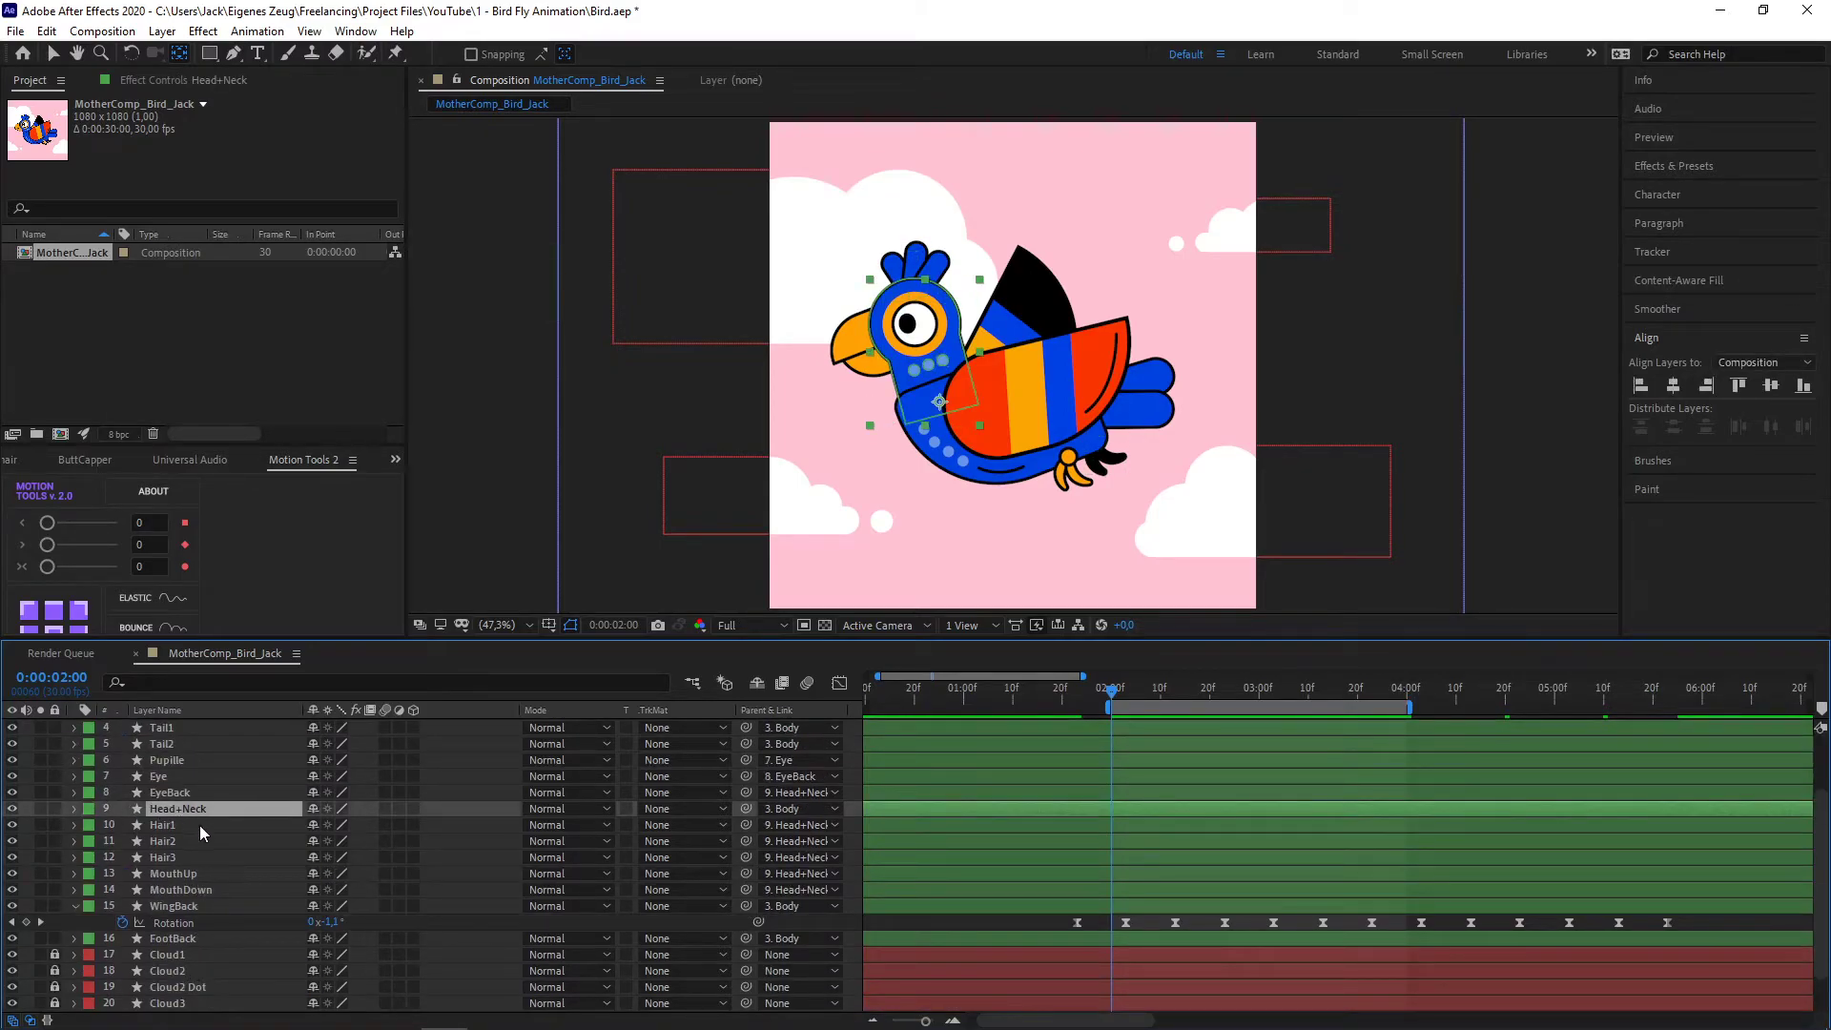
scroll(286, 890, "up", 3)
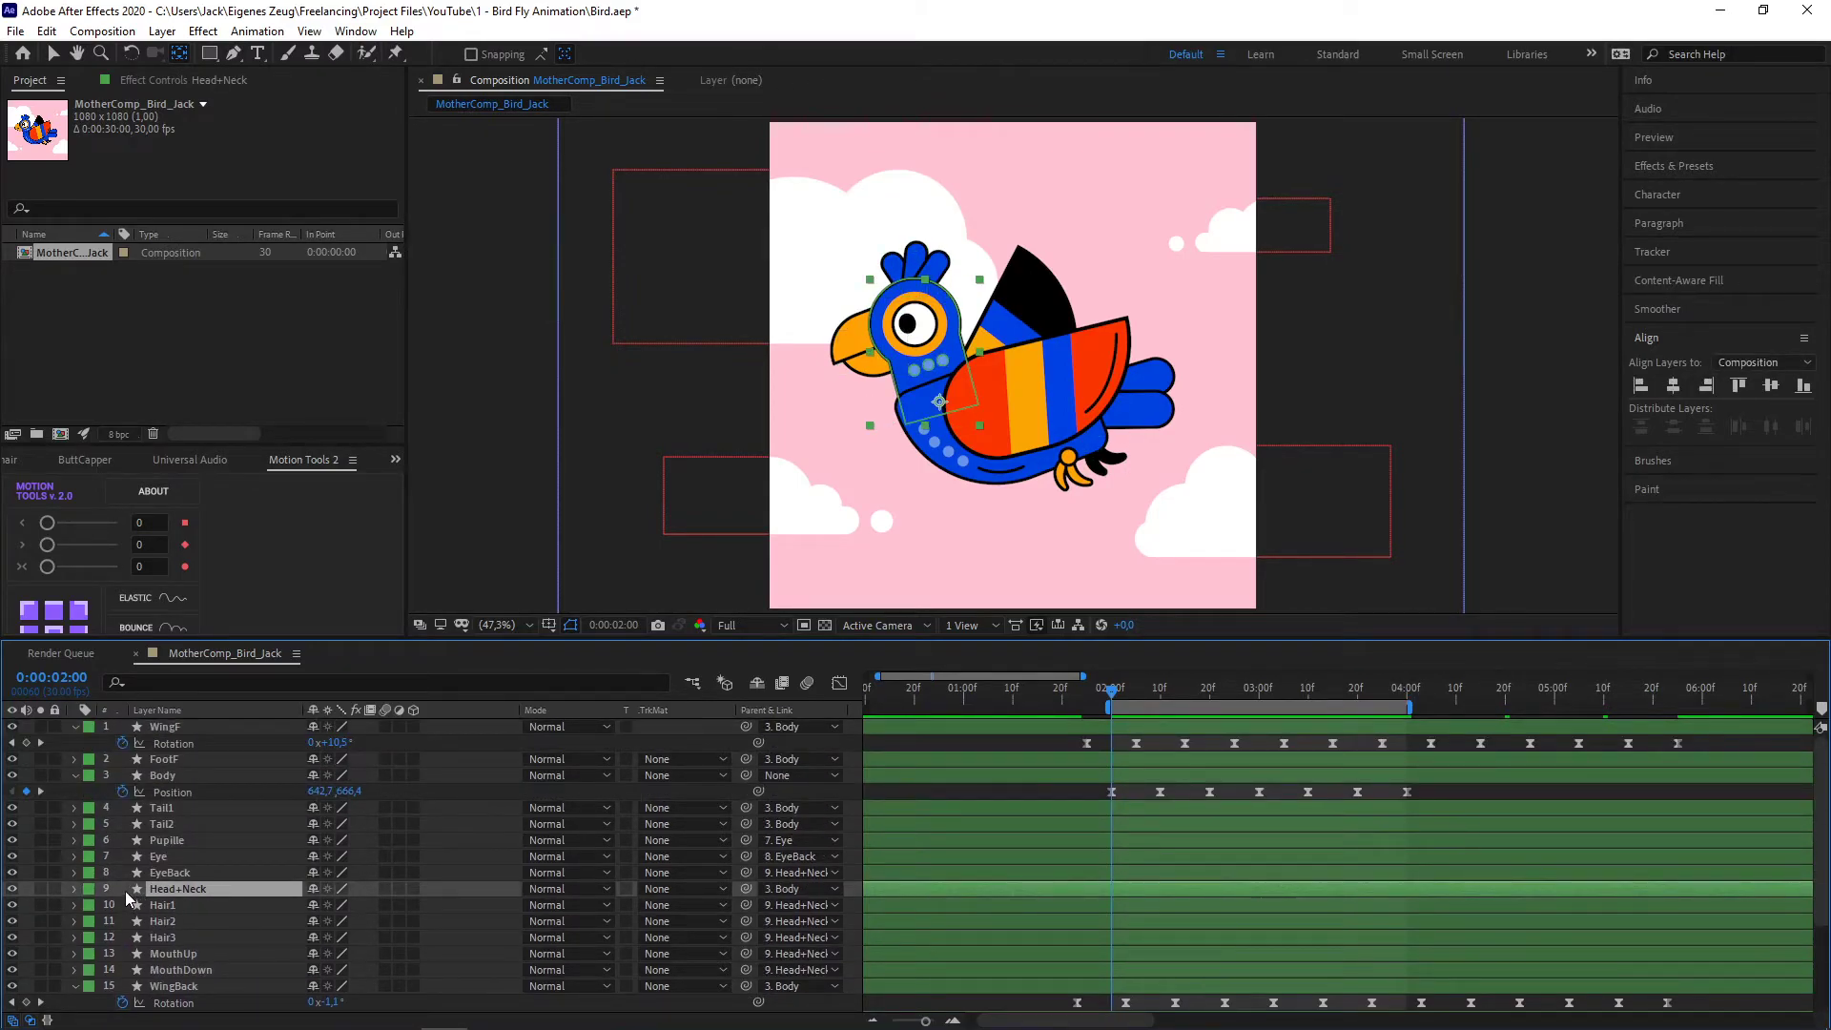
key("r")
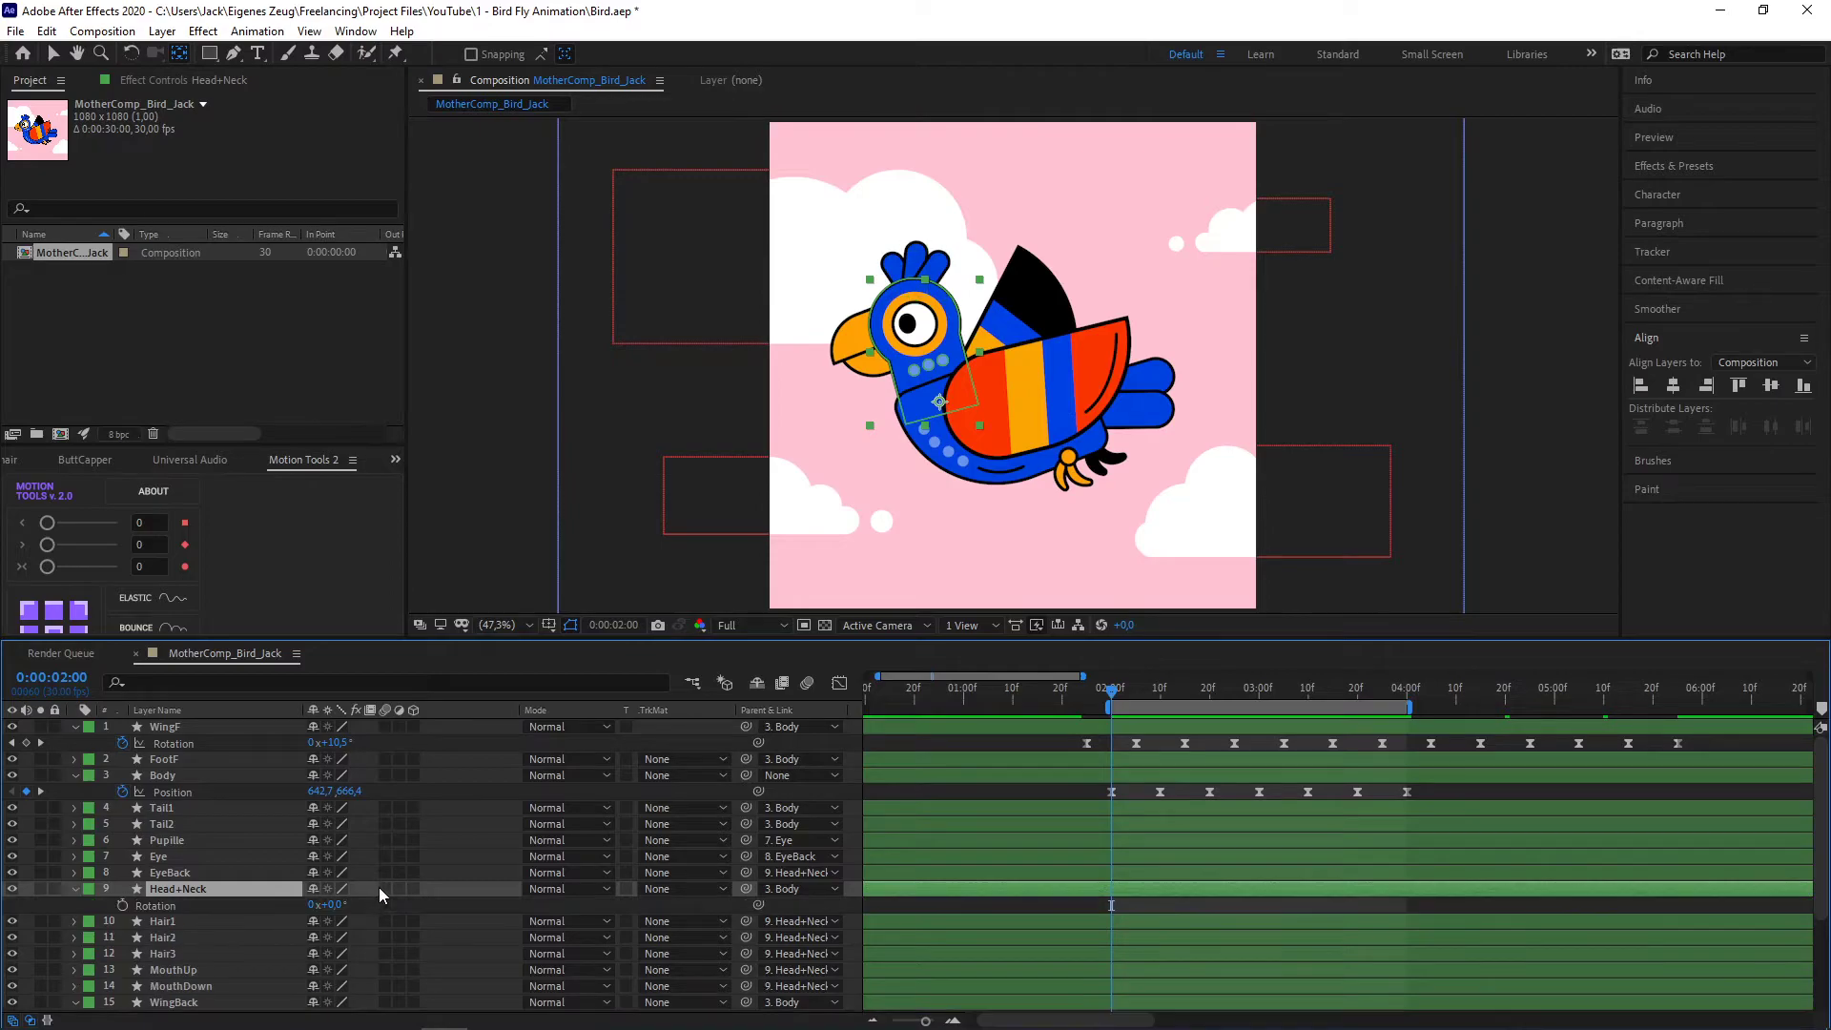
left_click(123, 905)
mouse_move(1159, 693)
left_mouse_down()
mouse_move(1137, 693)
mouse_move(1160, 693)
left_mouse_up()
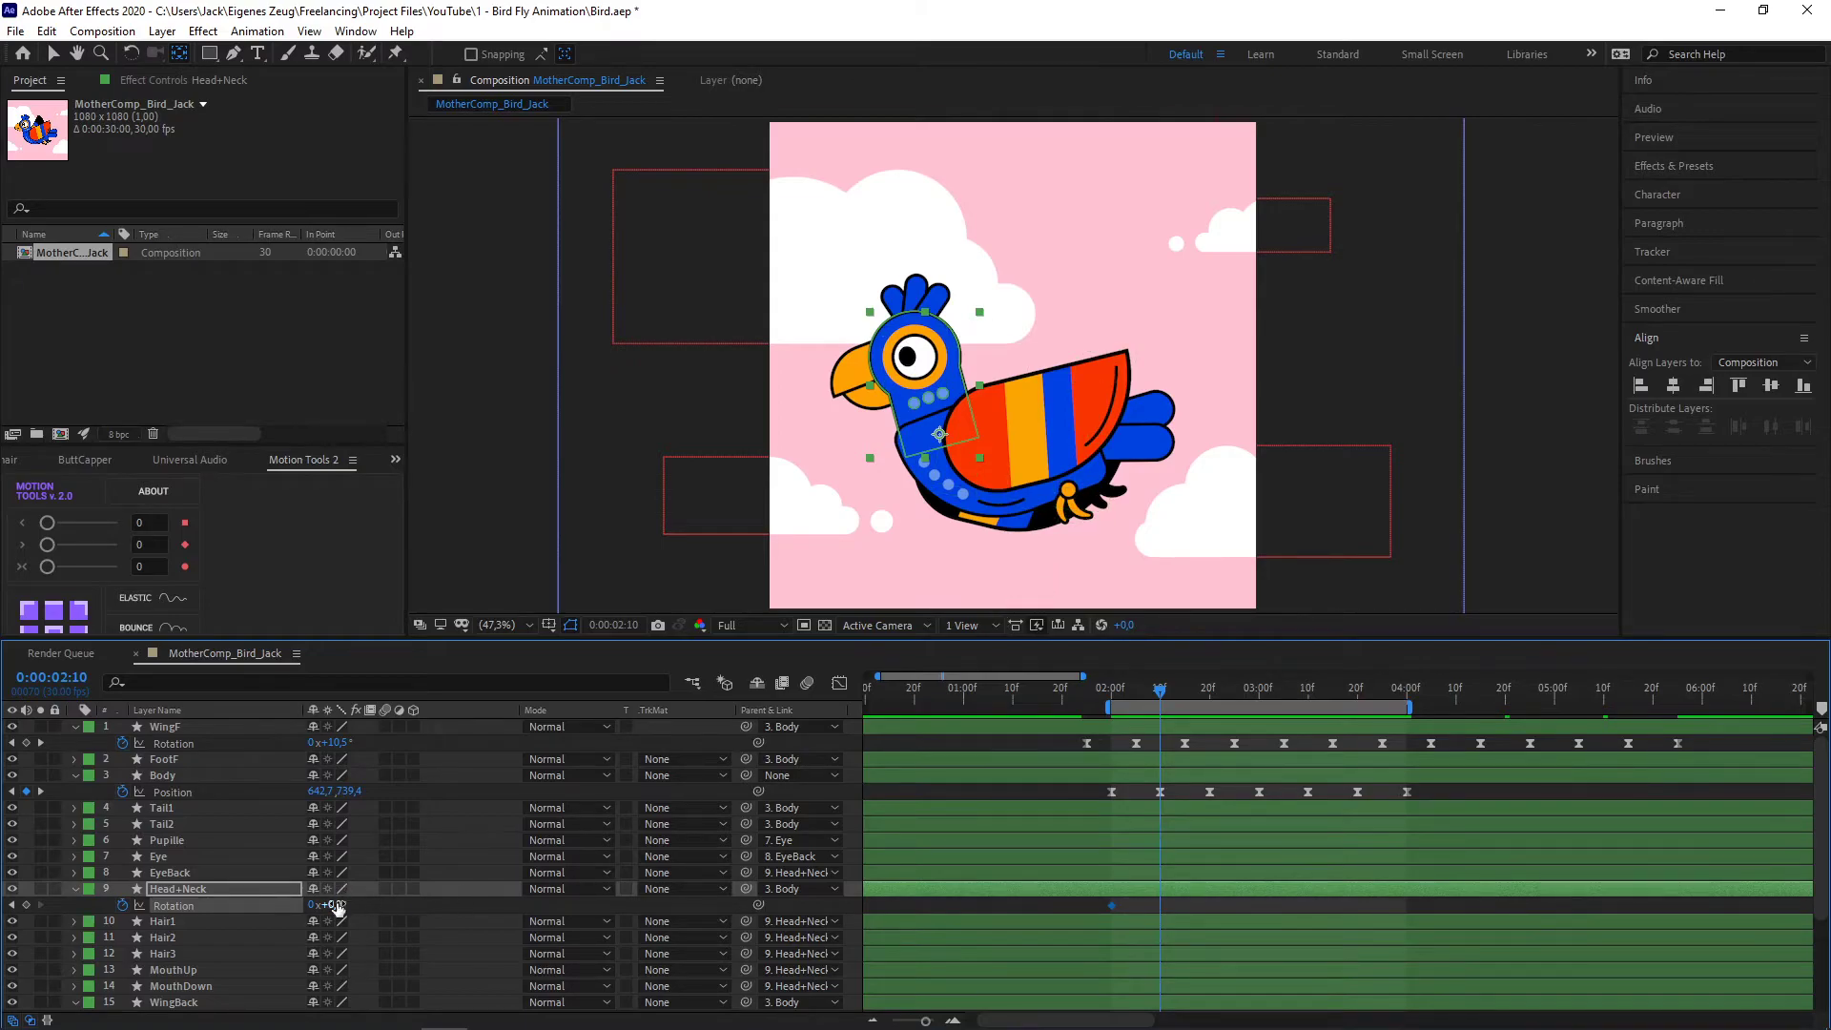
left_click_drag(333, 904, 332, 899)
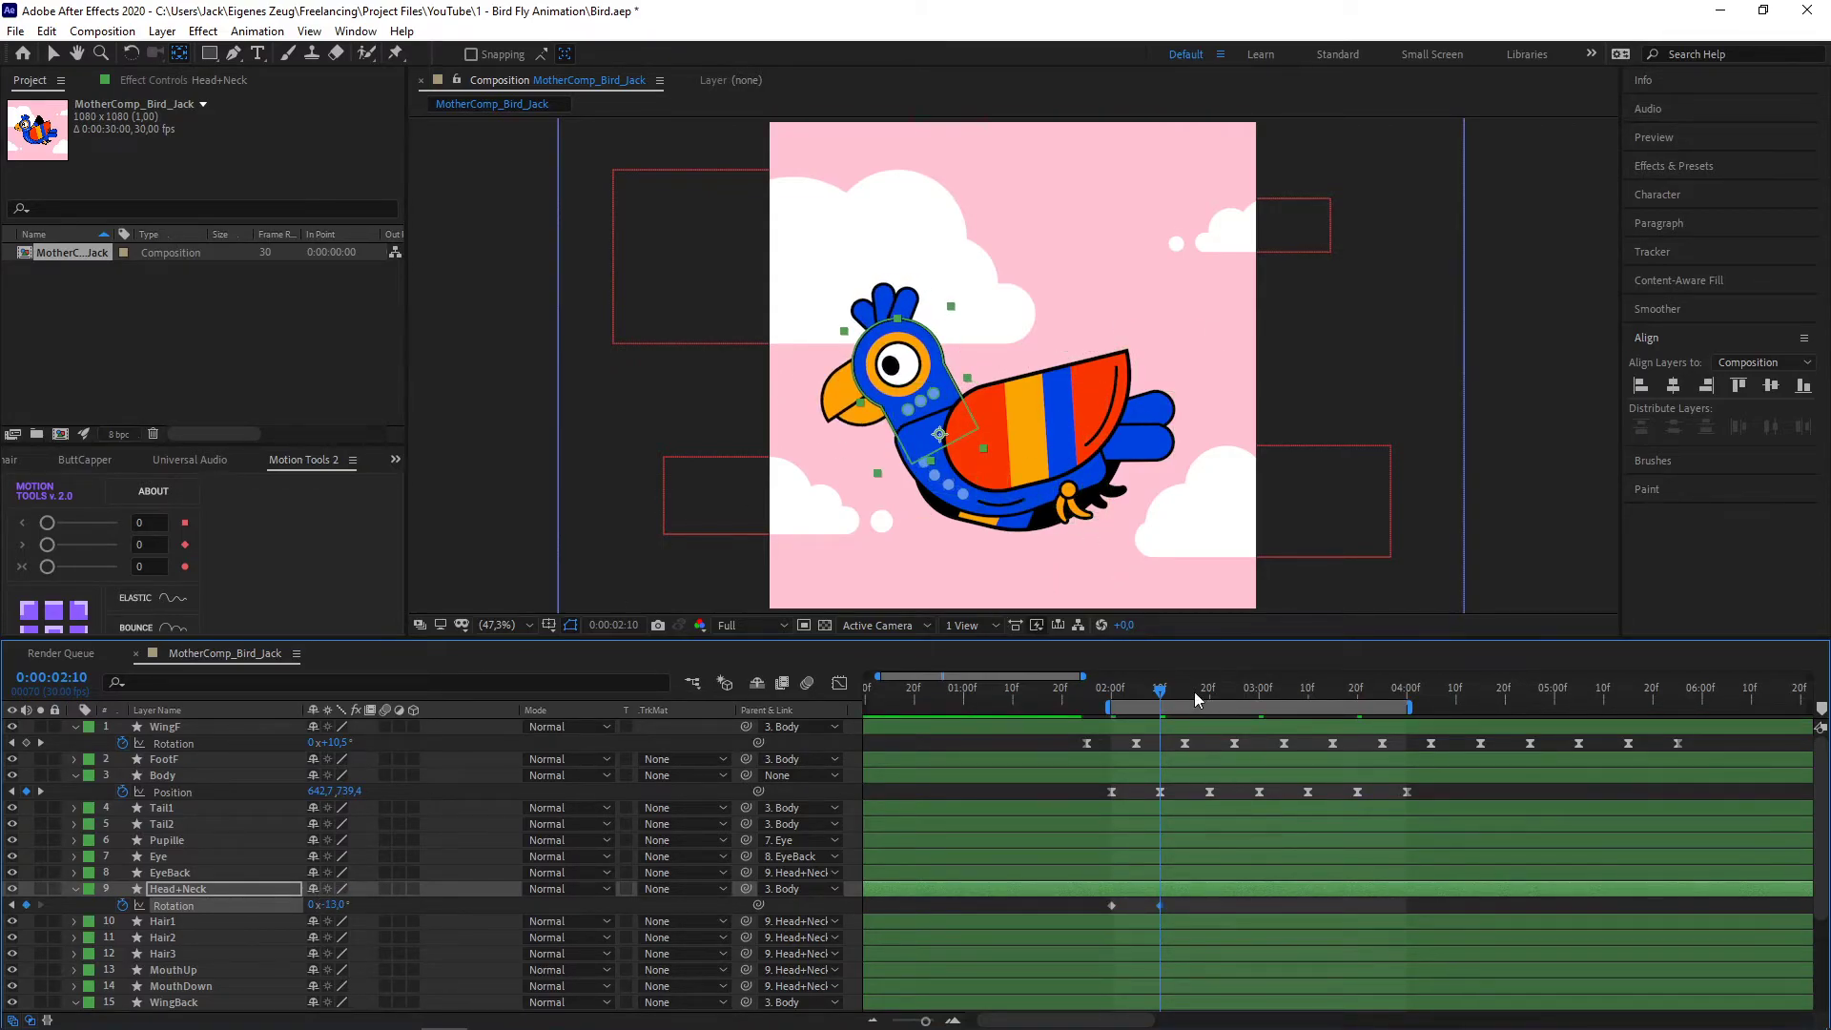
- Copy Head+Neck's first Rotation keyframe to 0:00:02:20
left_click_drag(1194, 690, 1206, 694)
key("ctrl+c")
key("ctrl+v")
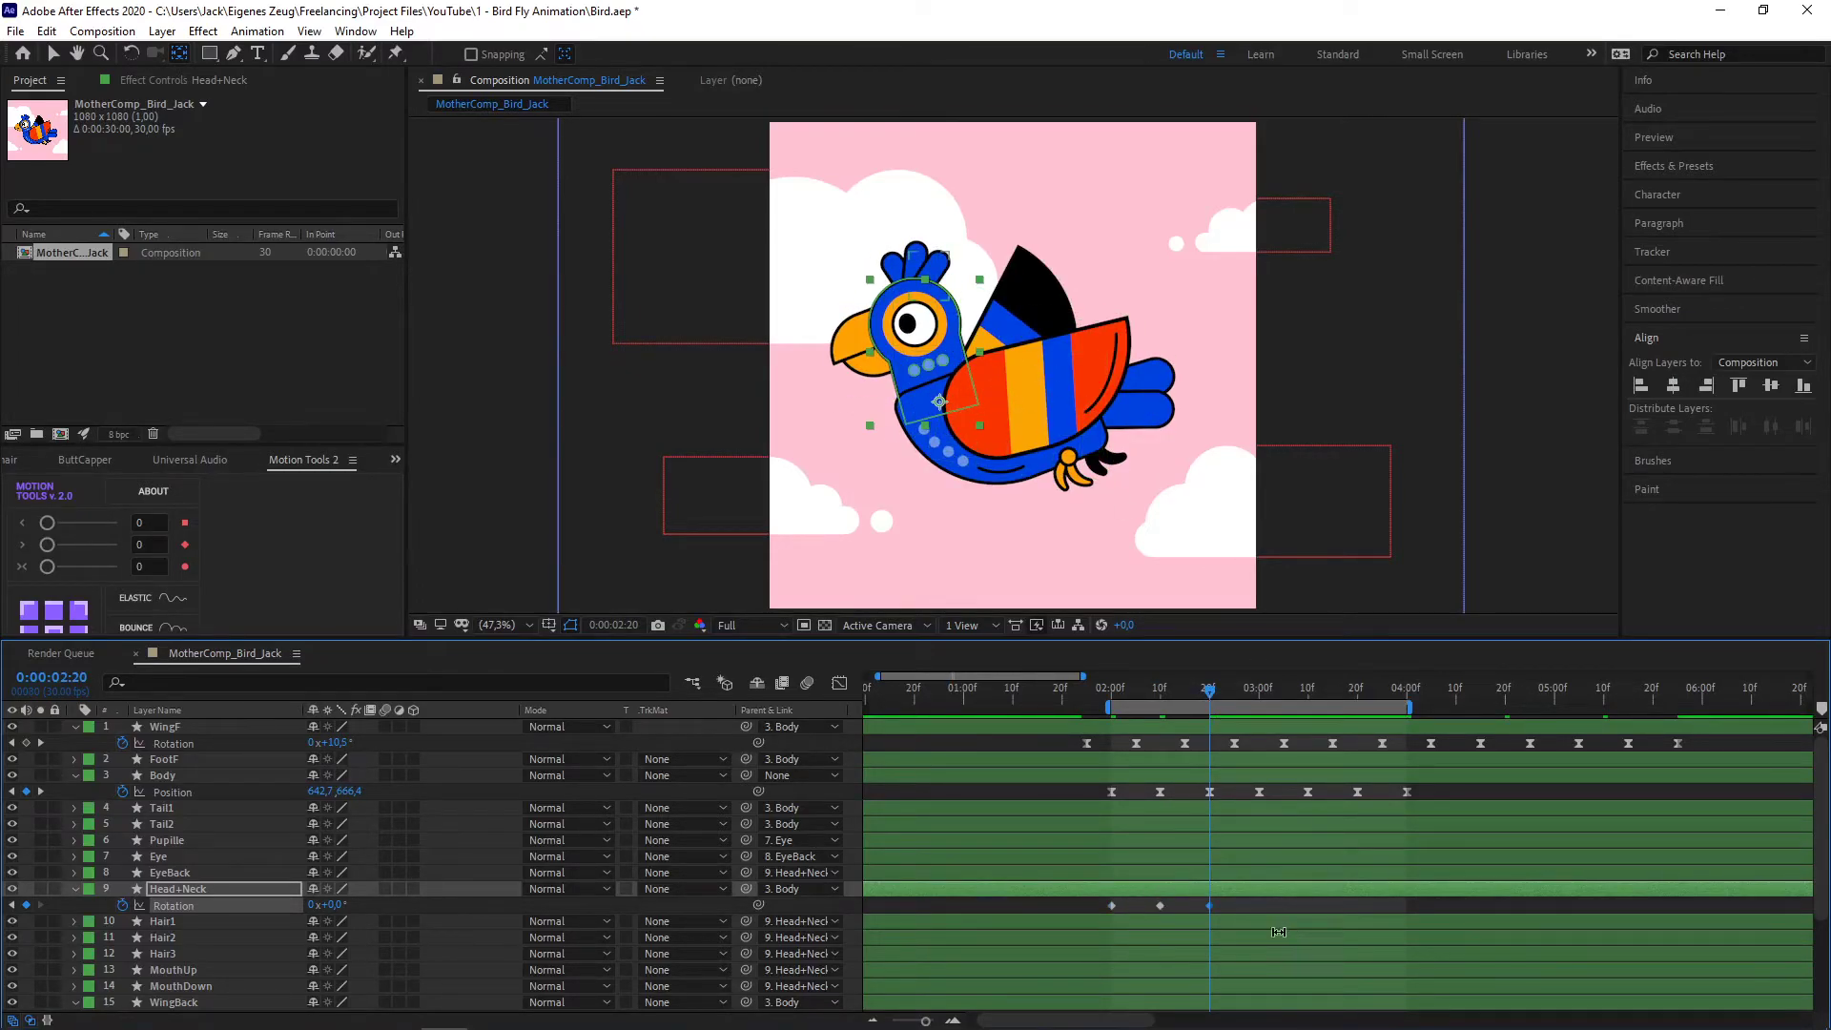
- Apply Easy Ease to Head+Neck's three Rotation keyframes and repeat the set up to 0:00:04:00
left_click_drag(1232, 902, 1090, 906)
key("ctrl+c")
key("ctrl+v")
left_click(1448, 905)
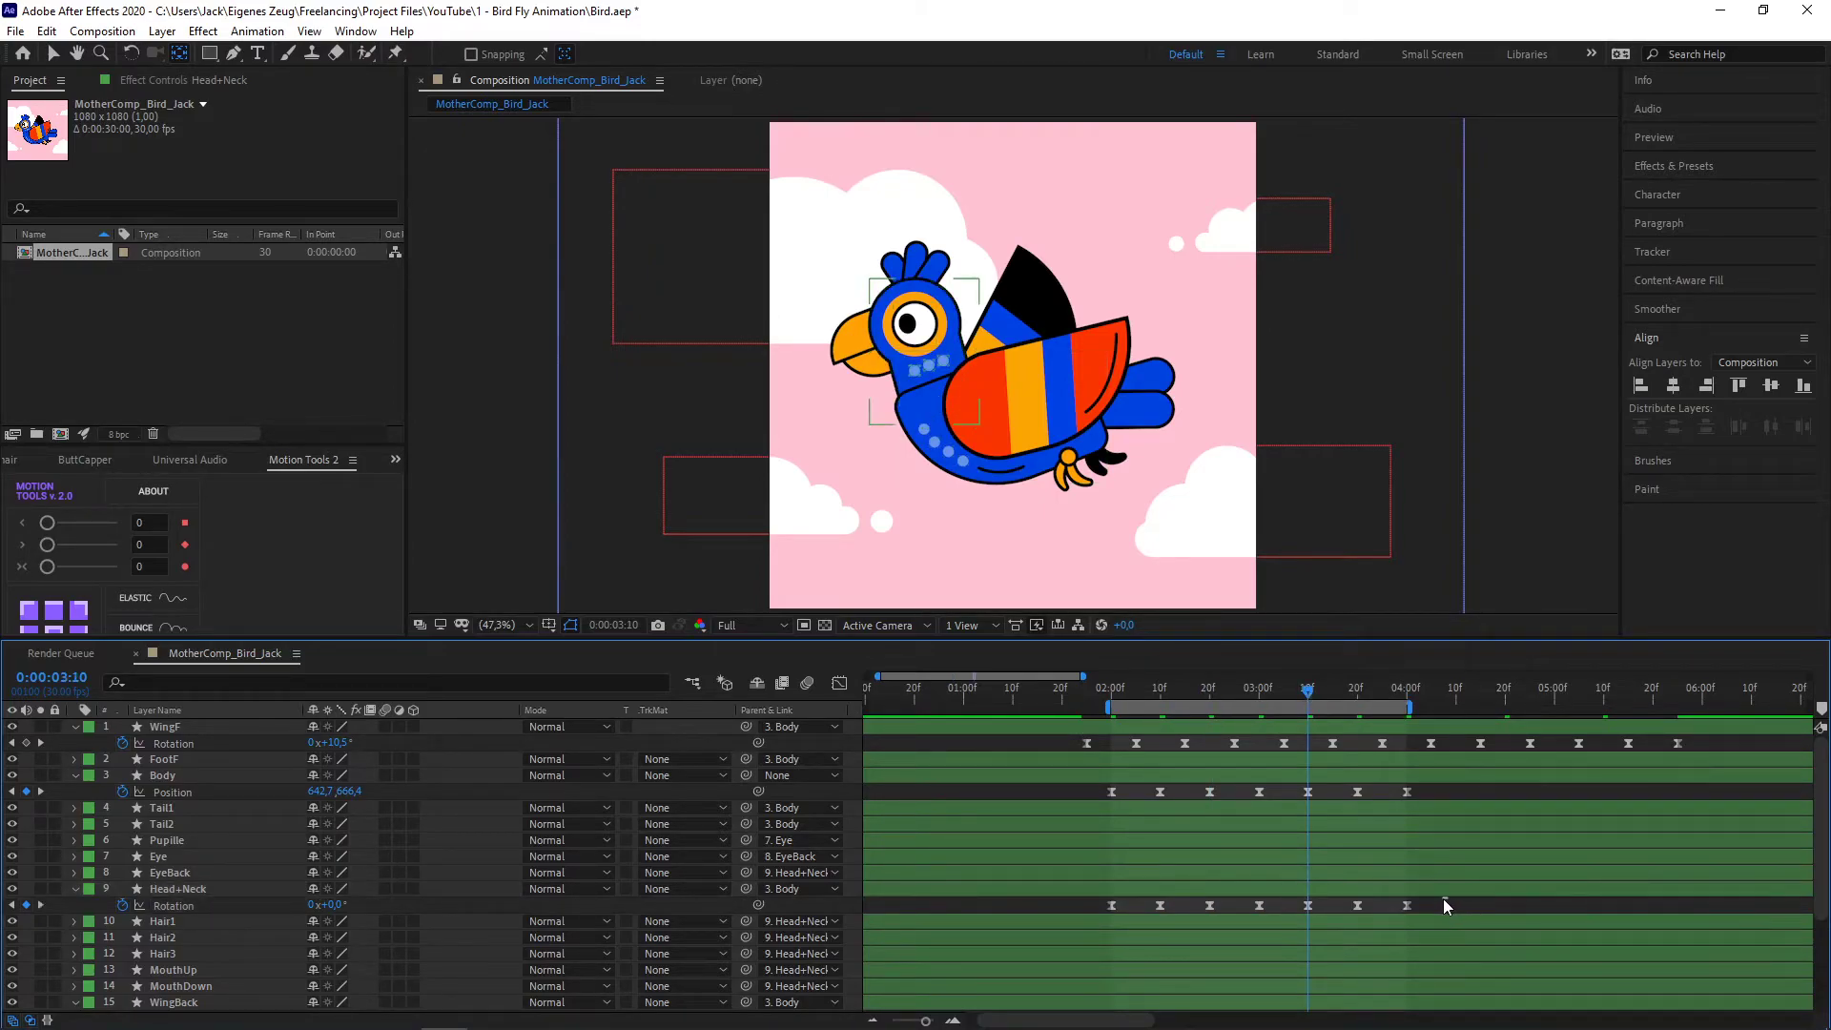
- Paste a copy of Head+Neck's Rotation keyframes at 0:00:04:00 and shift the whole row about 2 frames earlier
left_click(1410, 702)
left_click_drag(1428, 913, 1089, 900)
left_click_drag(1731, 903, 1101, 906)
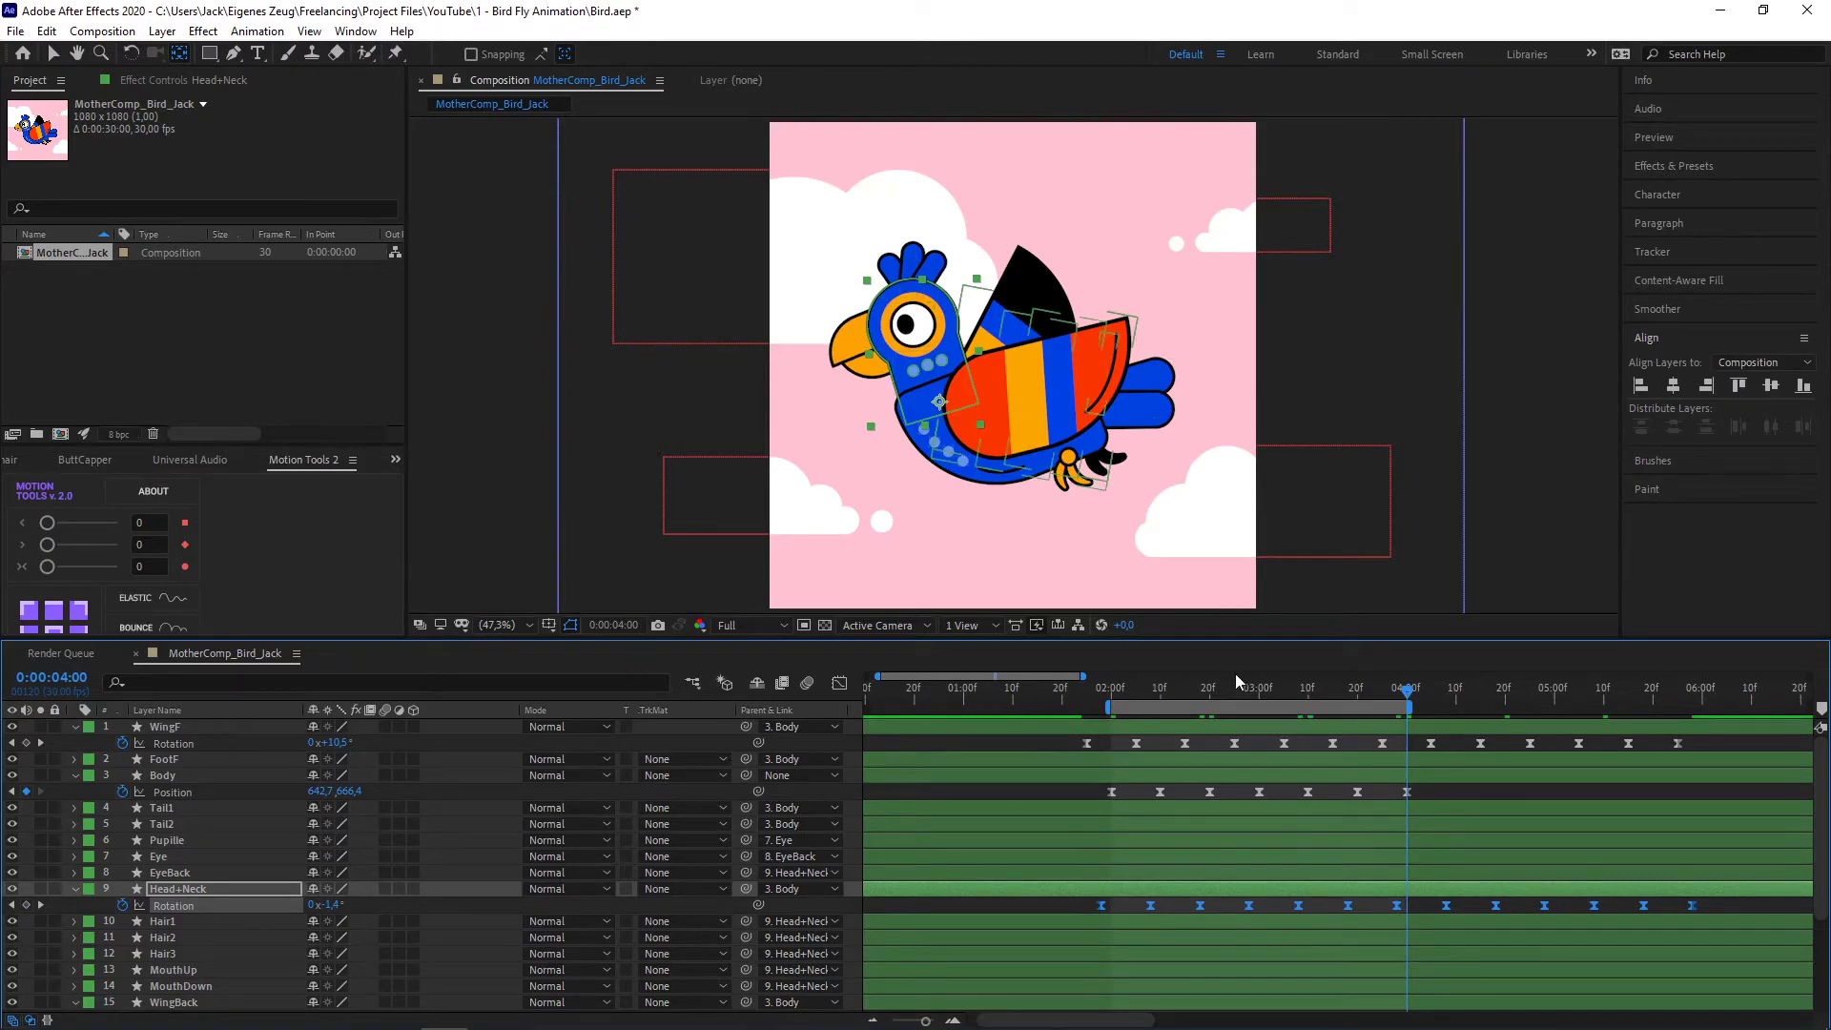
- Preview the offset head movement together with the body and wings from 0:00:02:00
left_click(1111, 692)
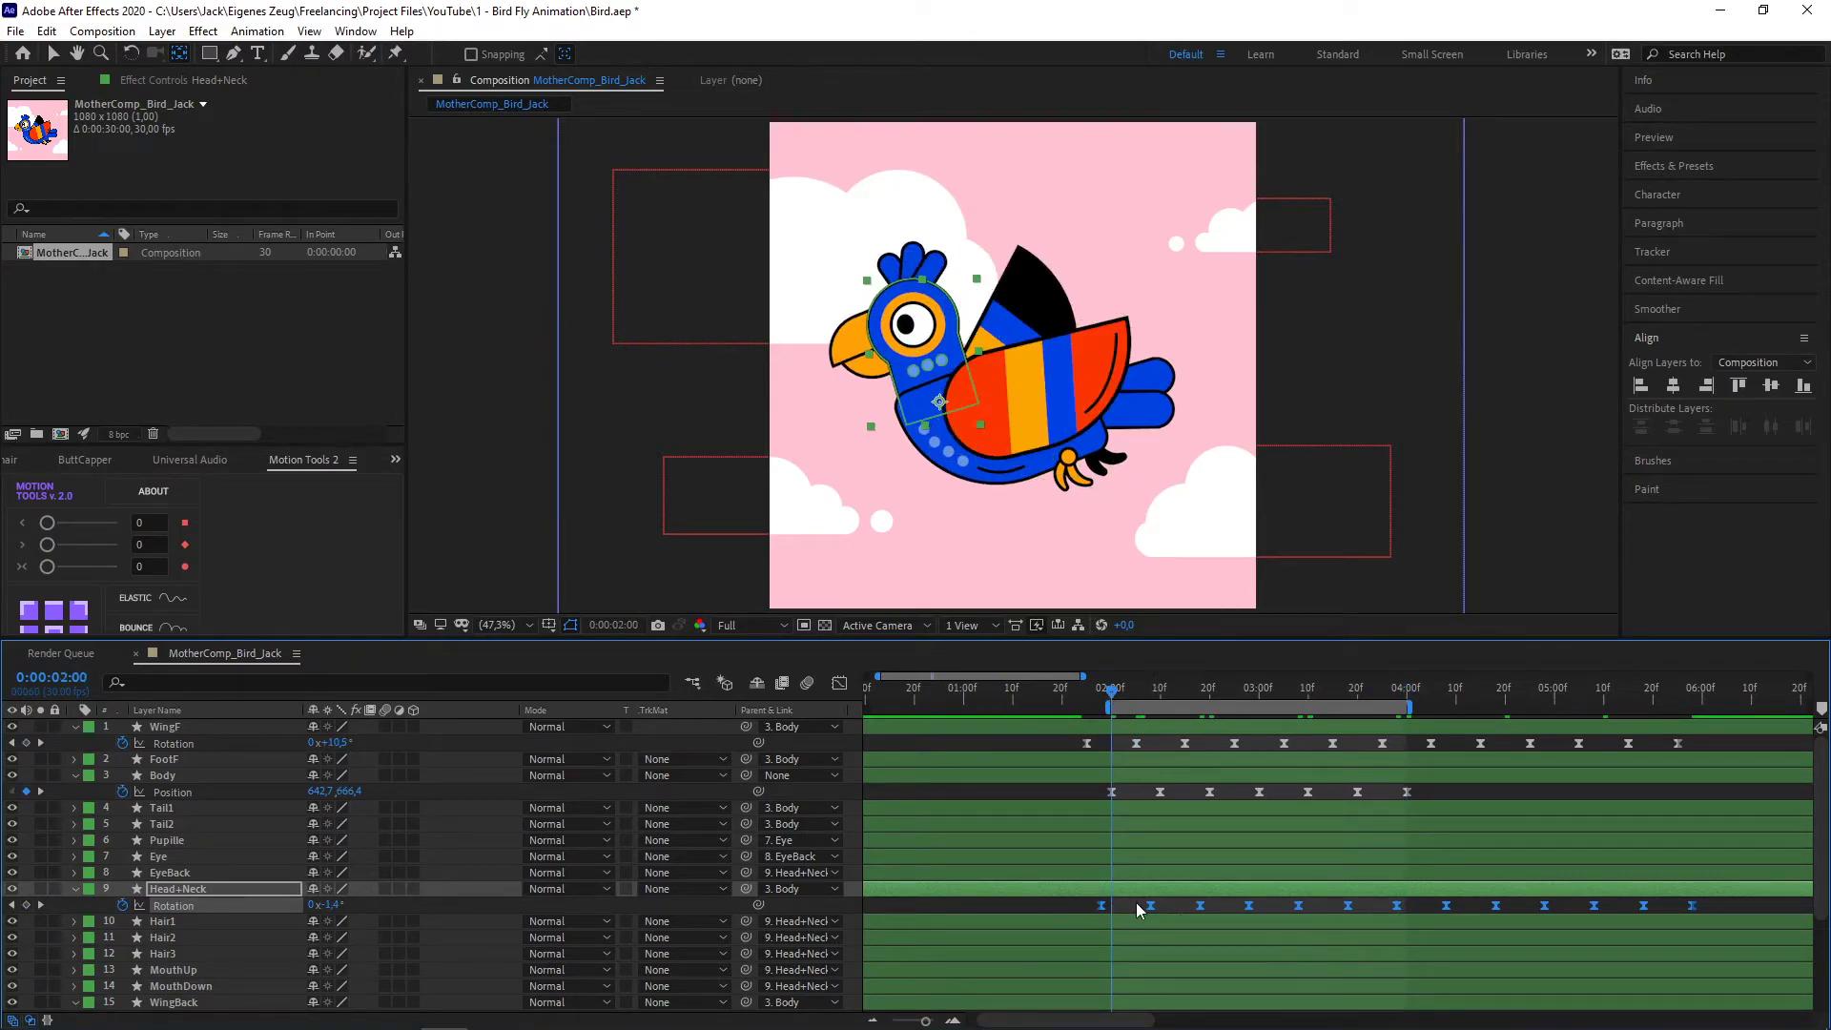
left_click(1324, 900)
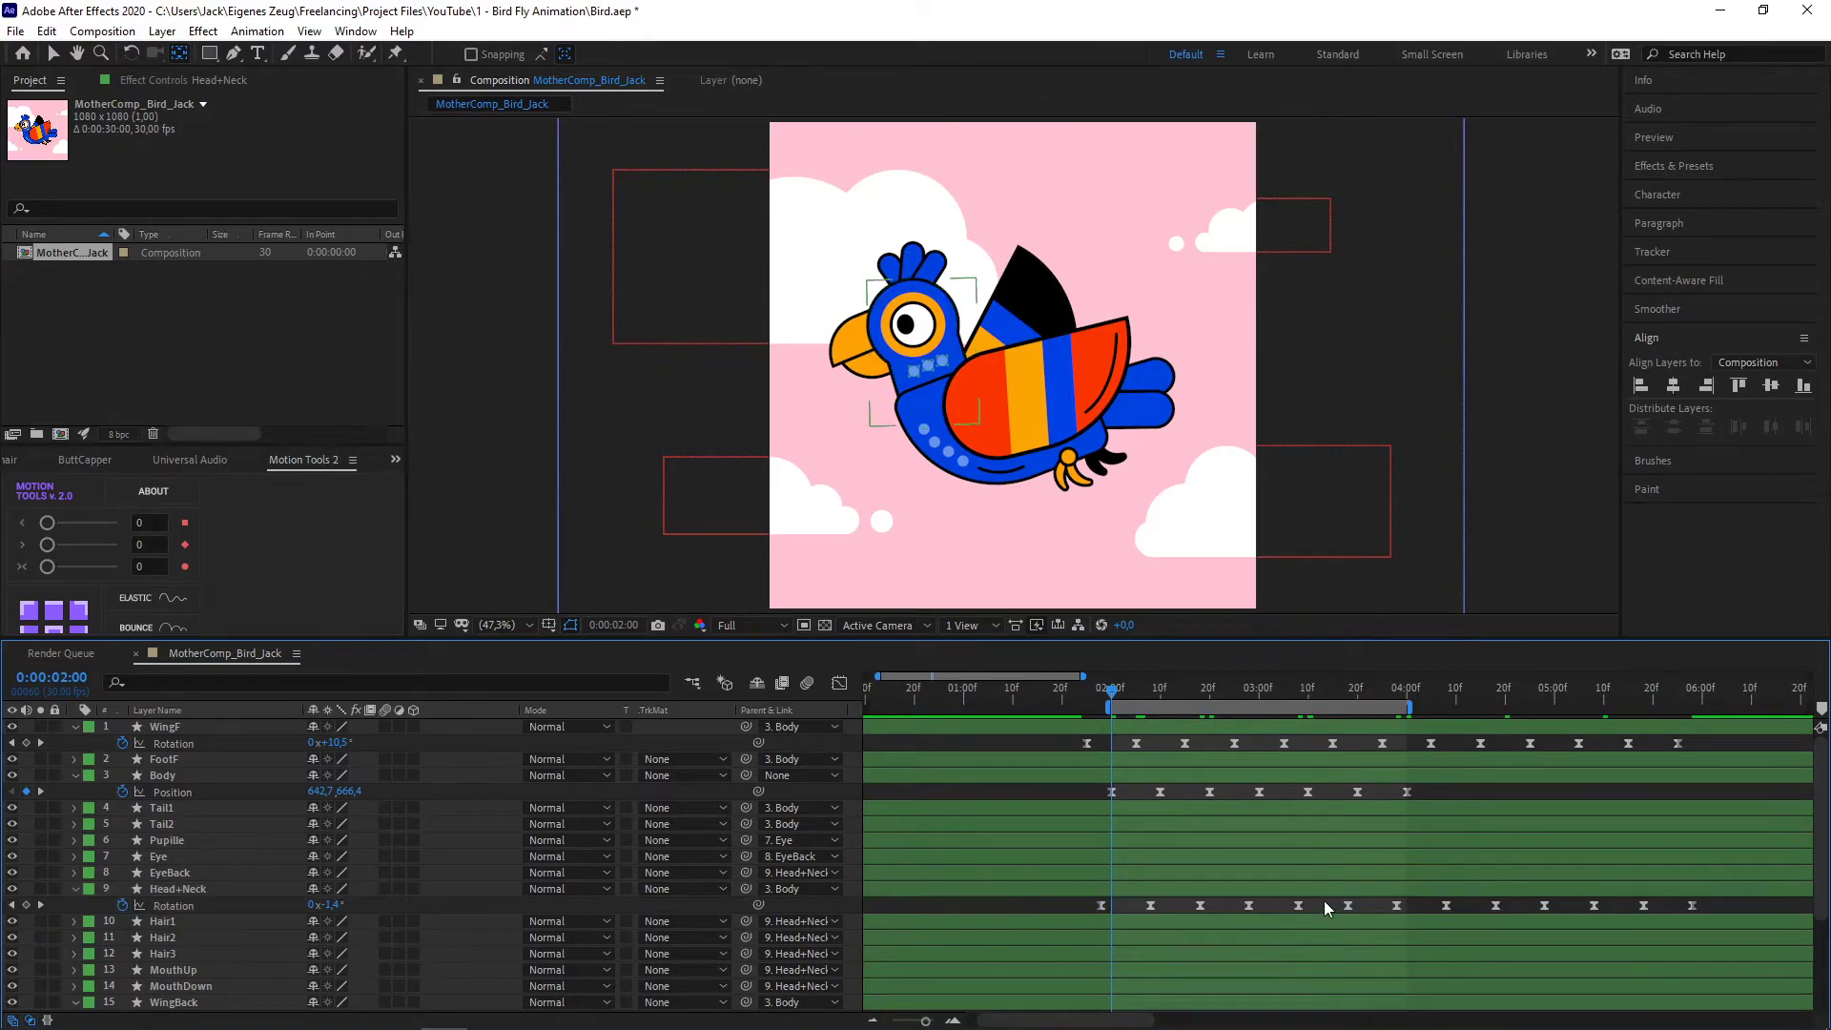
key("space")
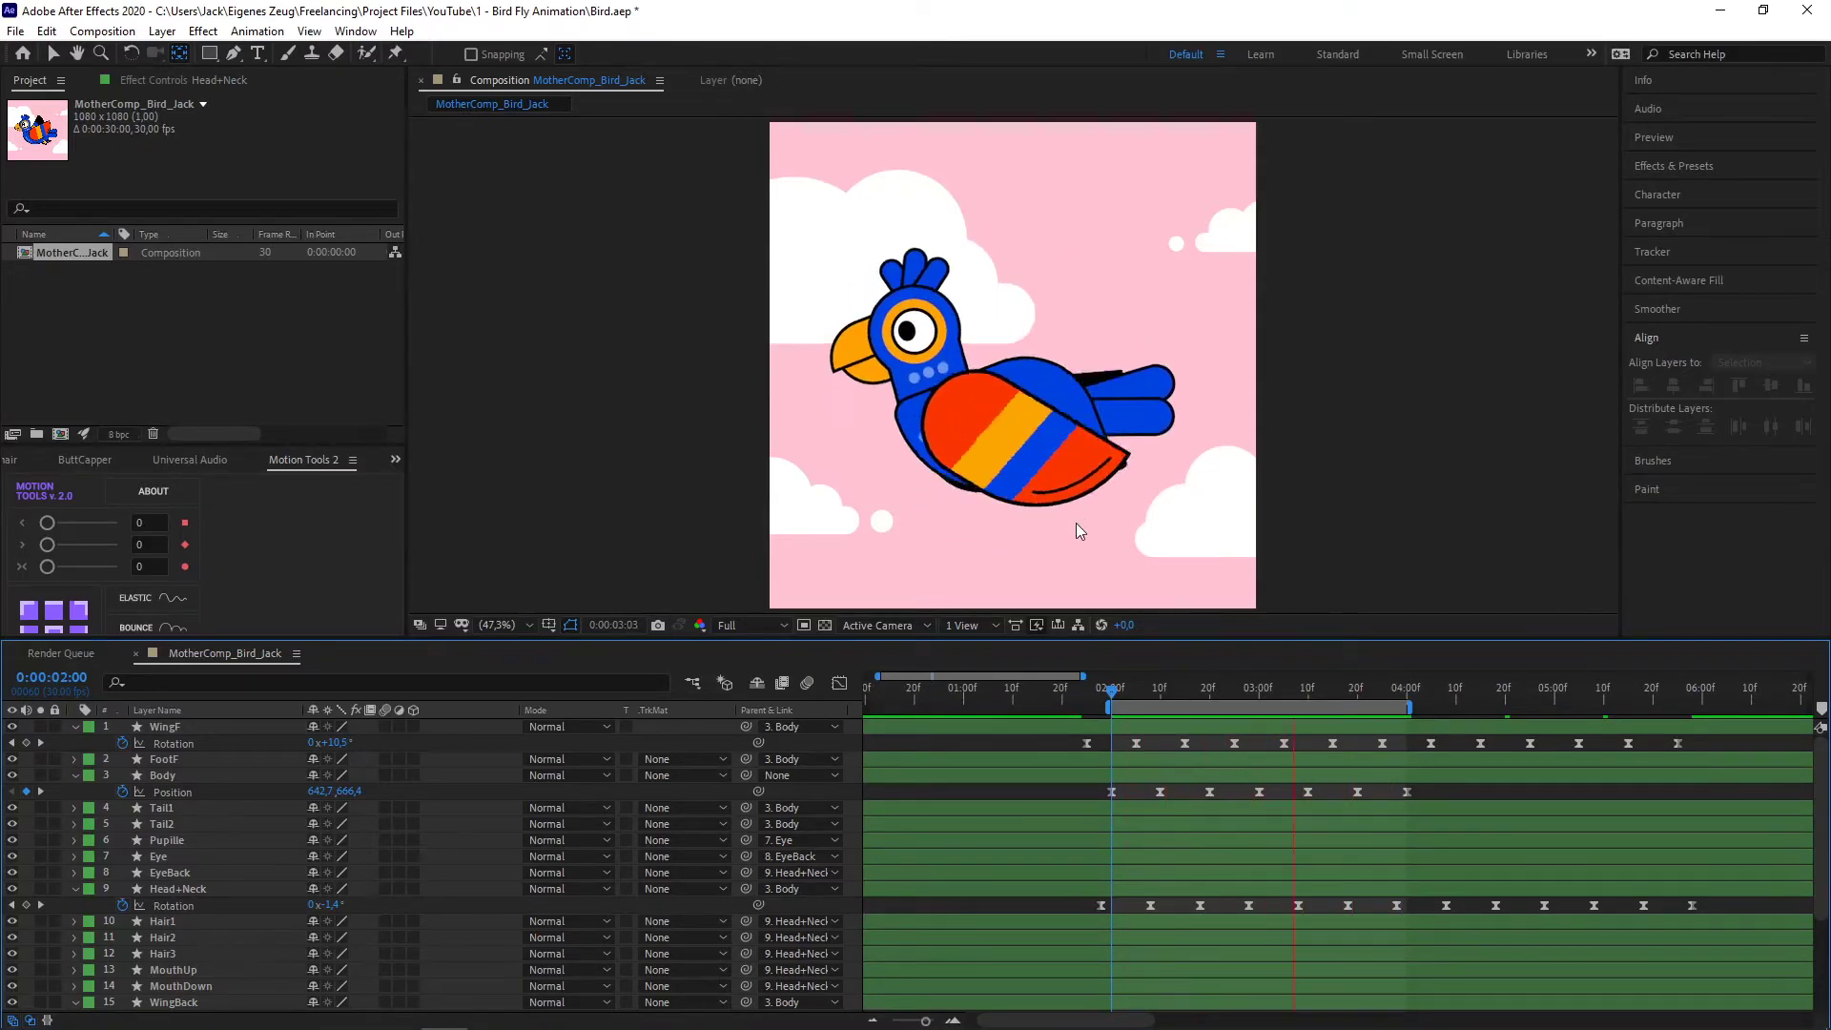
key("space")
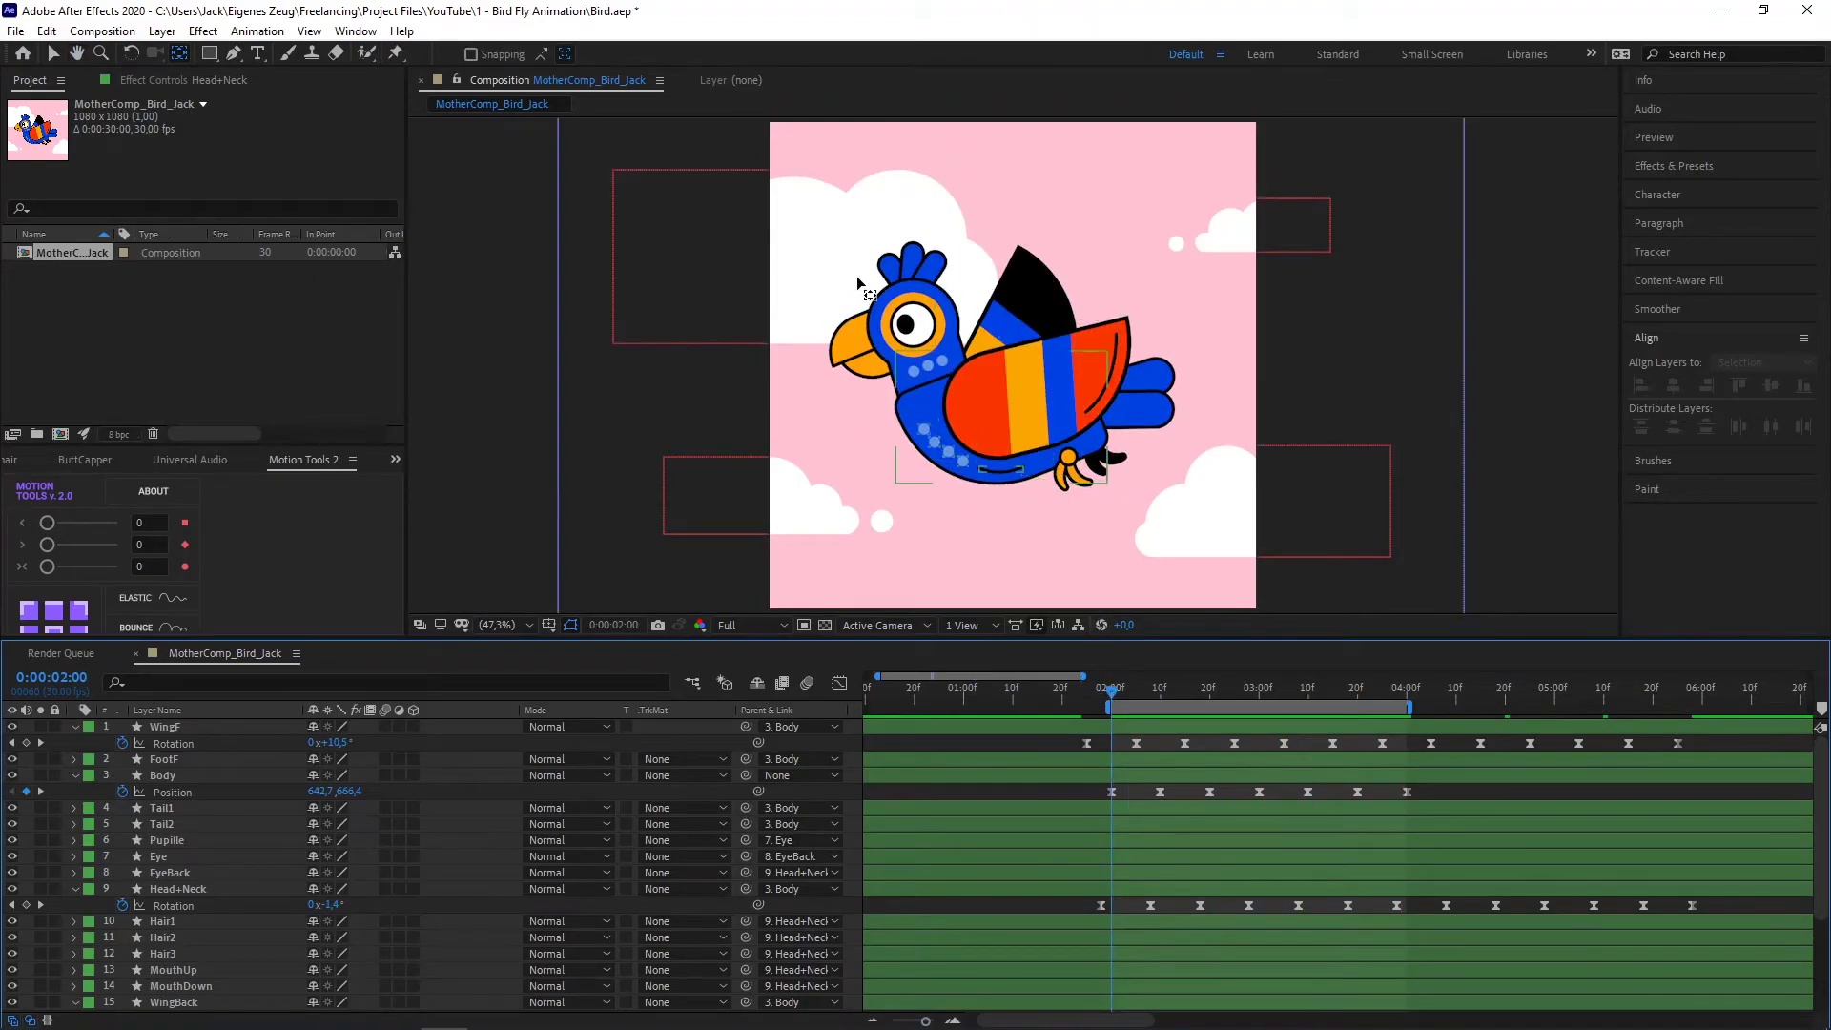
- Add a 0° Rotation keyframe to Tail2 at 0:00:02:00 and set its Rotation to -25° at 0:00:02:10
left_click(1150, 372)
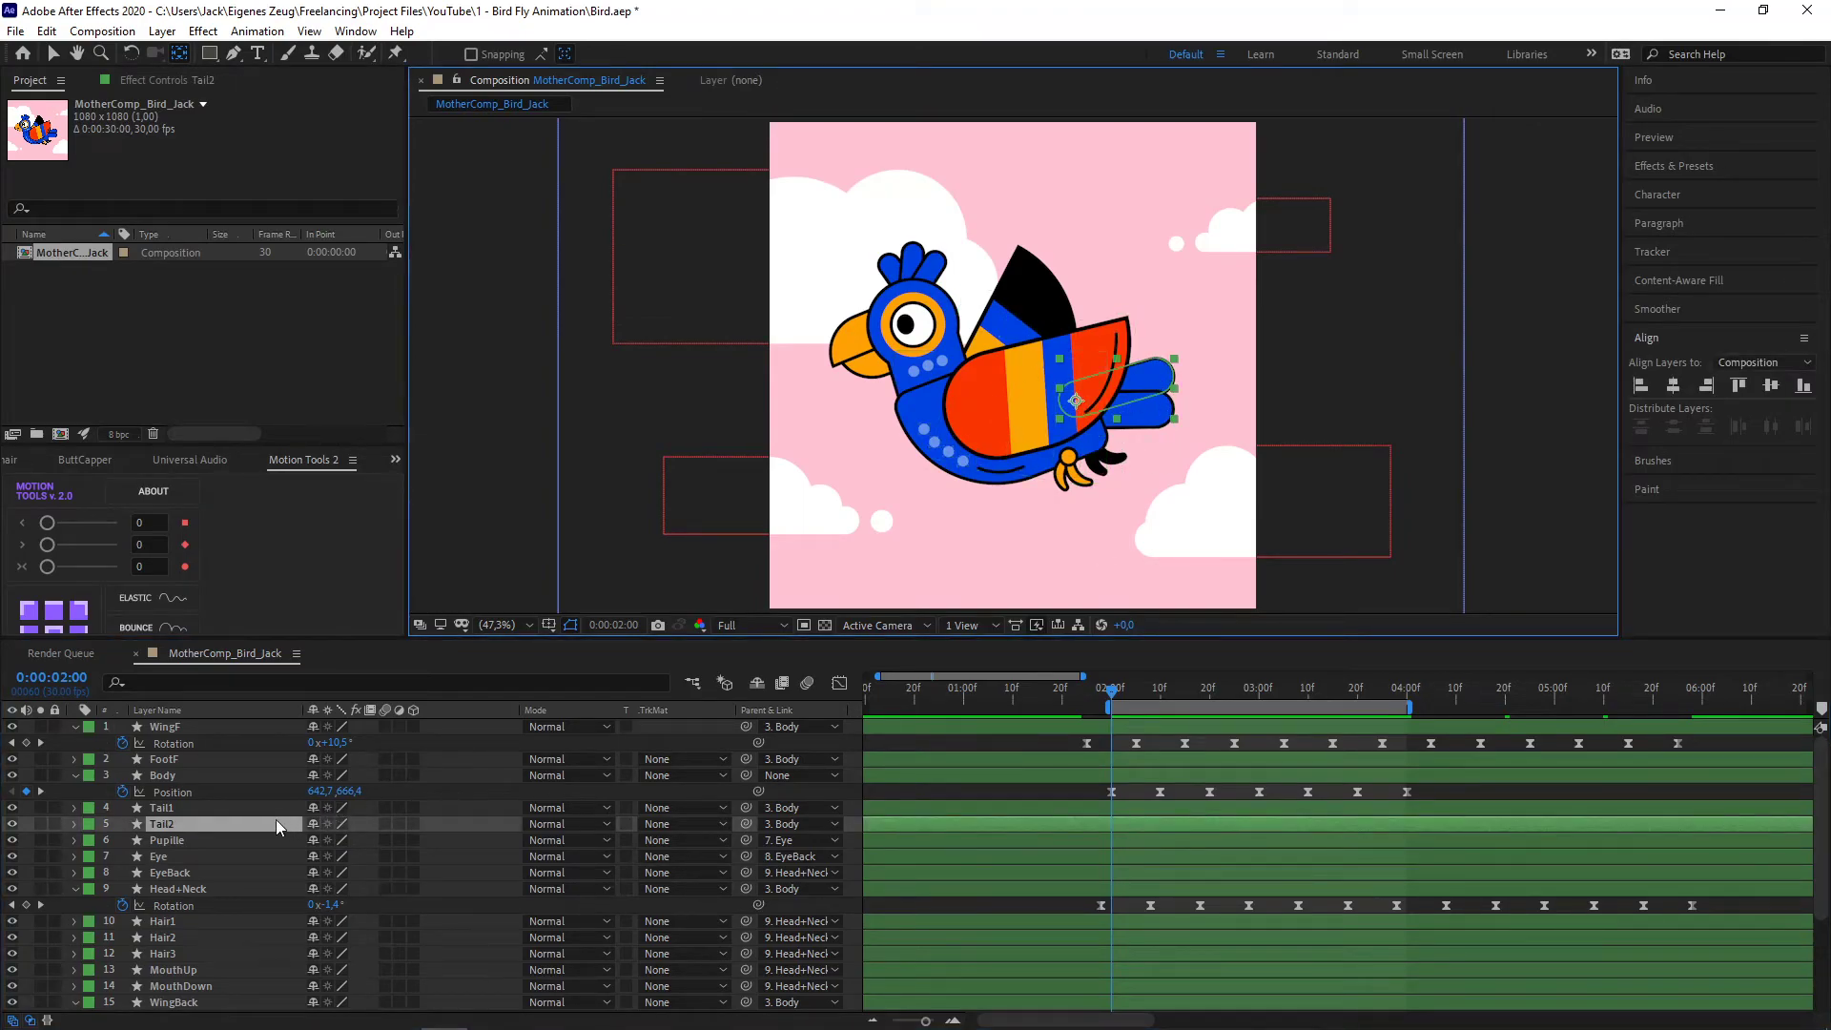
key("r")
left_click(121, 838)
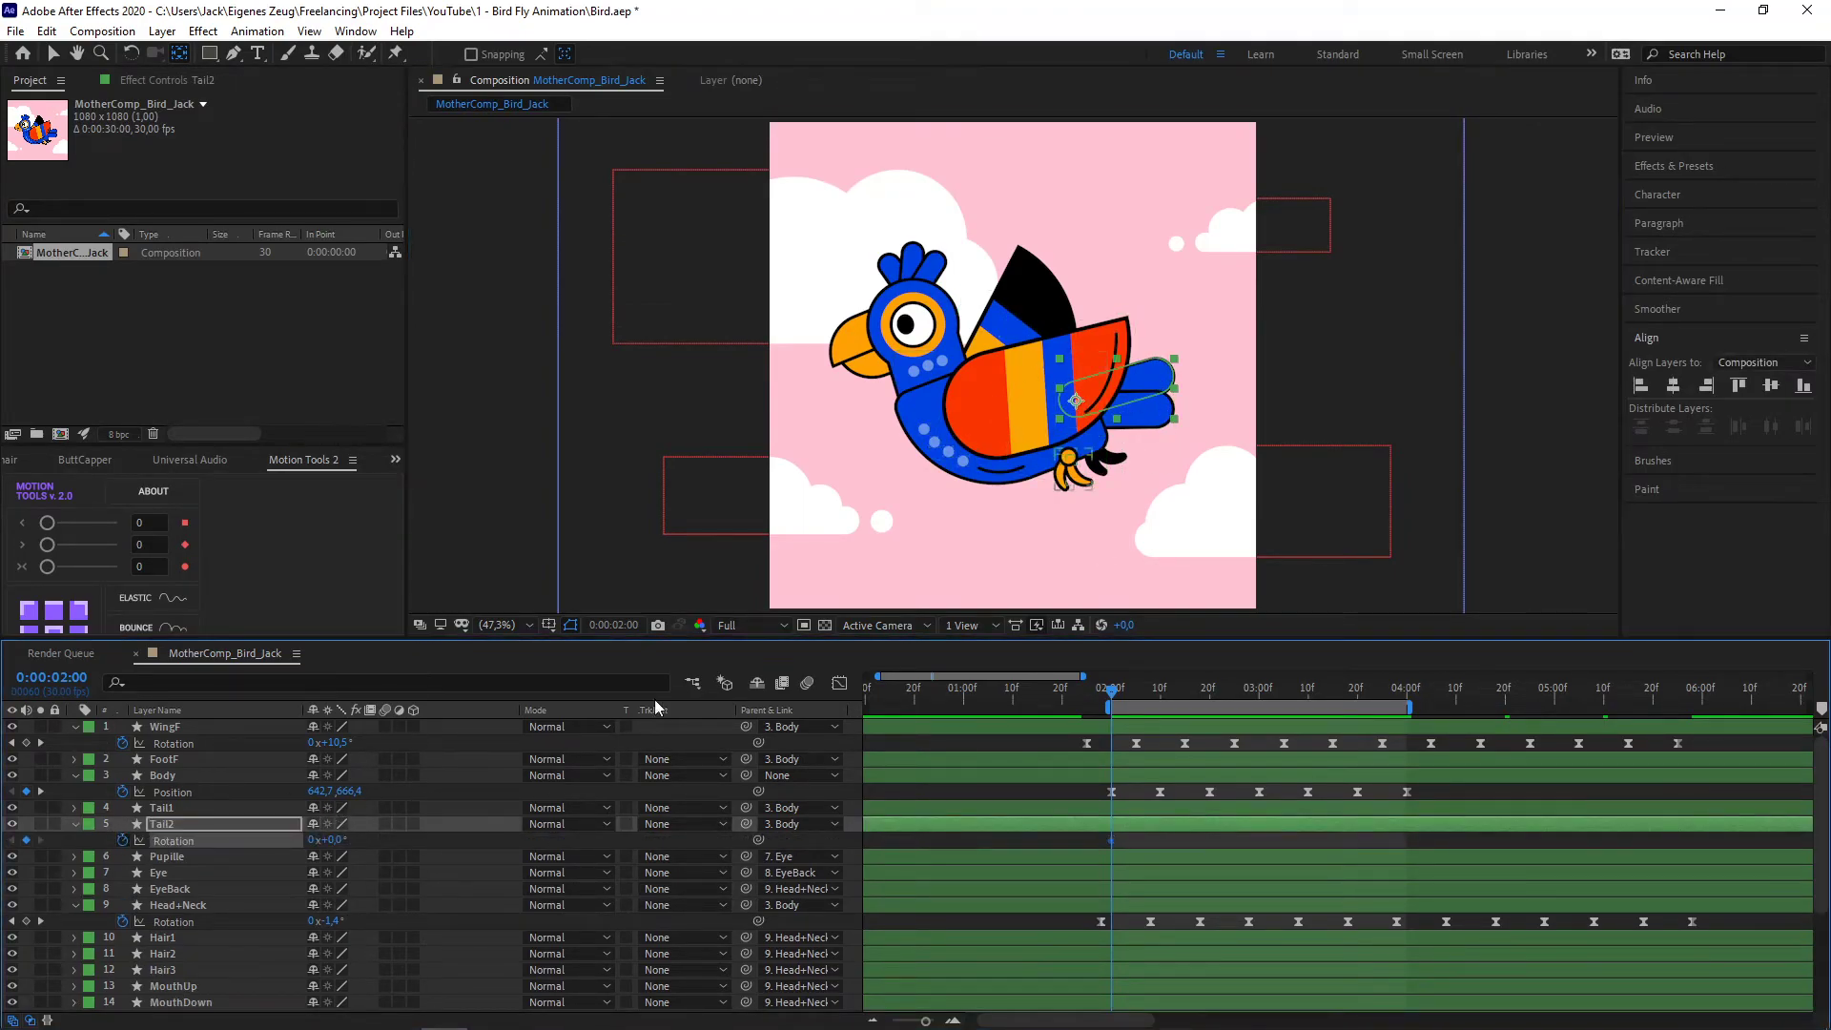
left_click(1136, 688)
left_click_drag(1137, 693, 1171, 689)
mouse_move(330, 840)
left_mouse_down()
mouse_move(358, 841)
mouse_move(303, 829)
left_mouse_up()
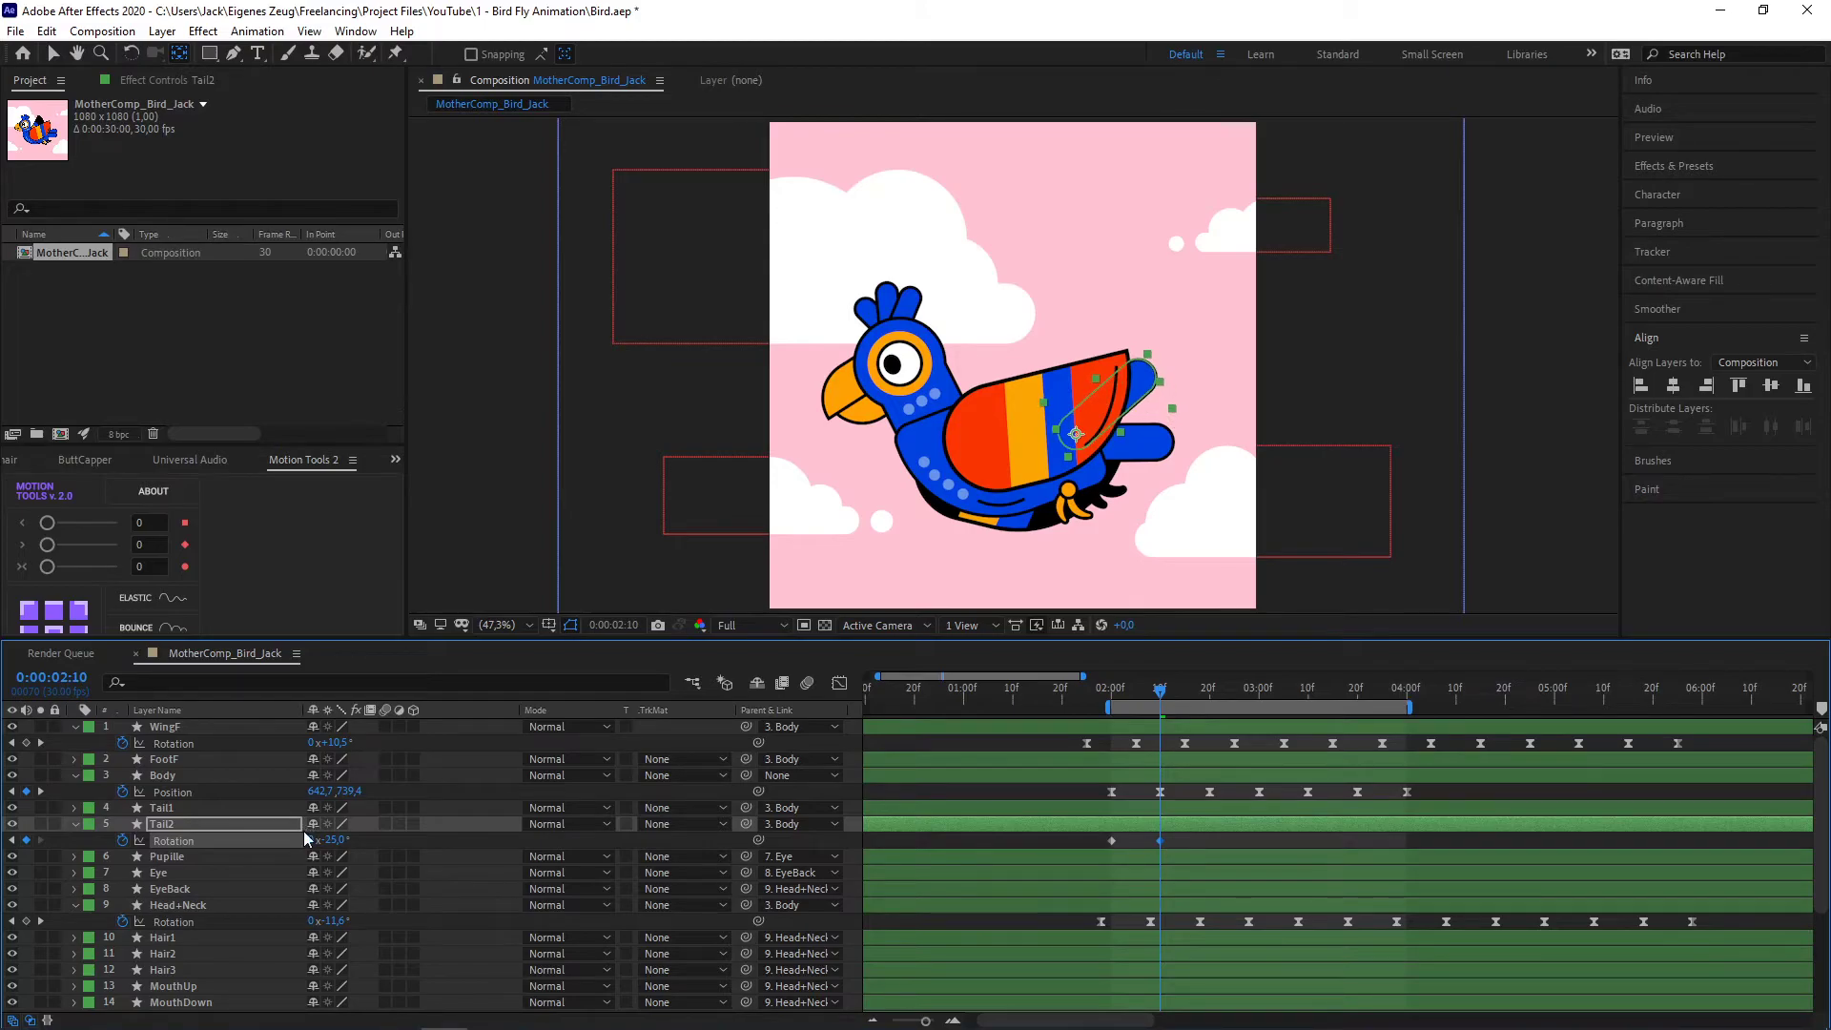
- Copy Tail2's first Rotation keyframe to 0:00:02:20 to return the feather to its starting angle
left_click(1200, 697)
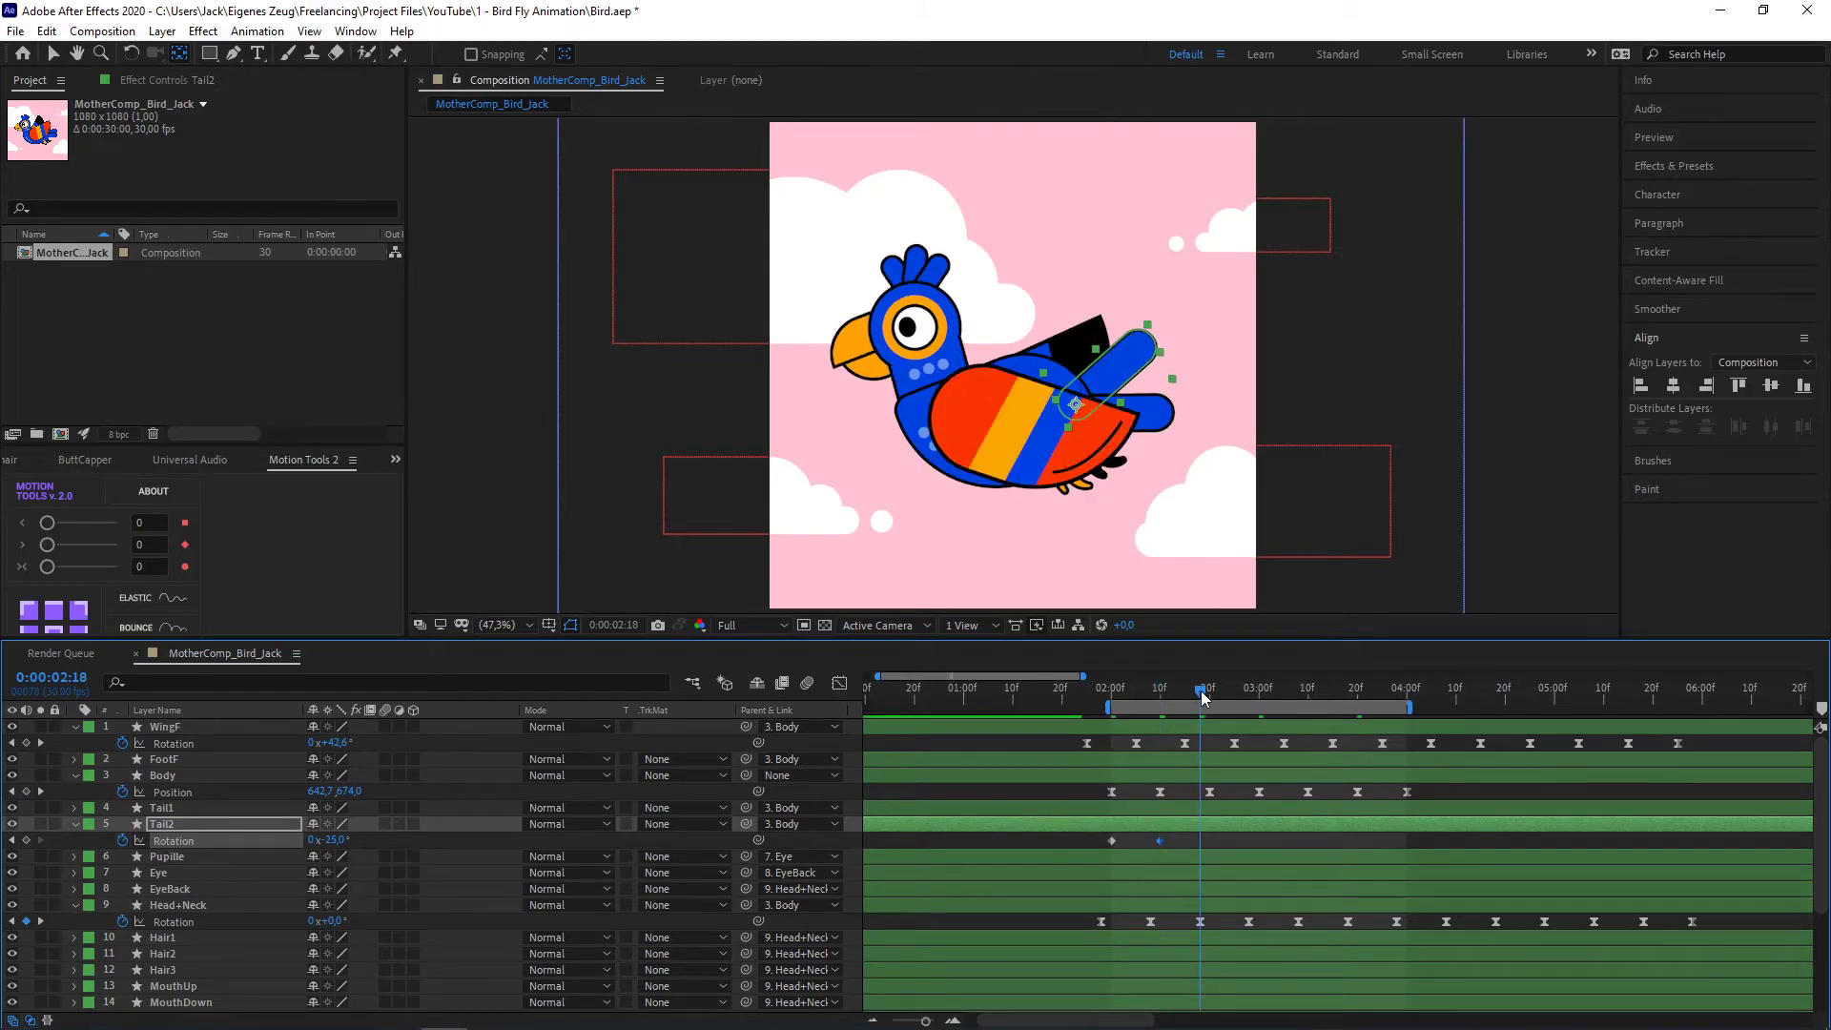
left_click(1209, 699)
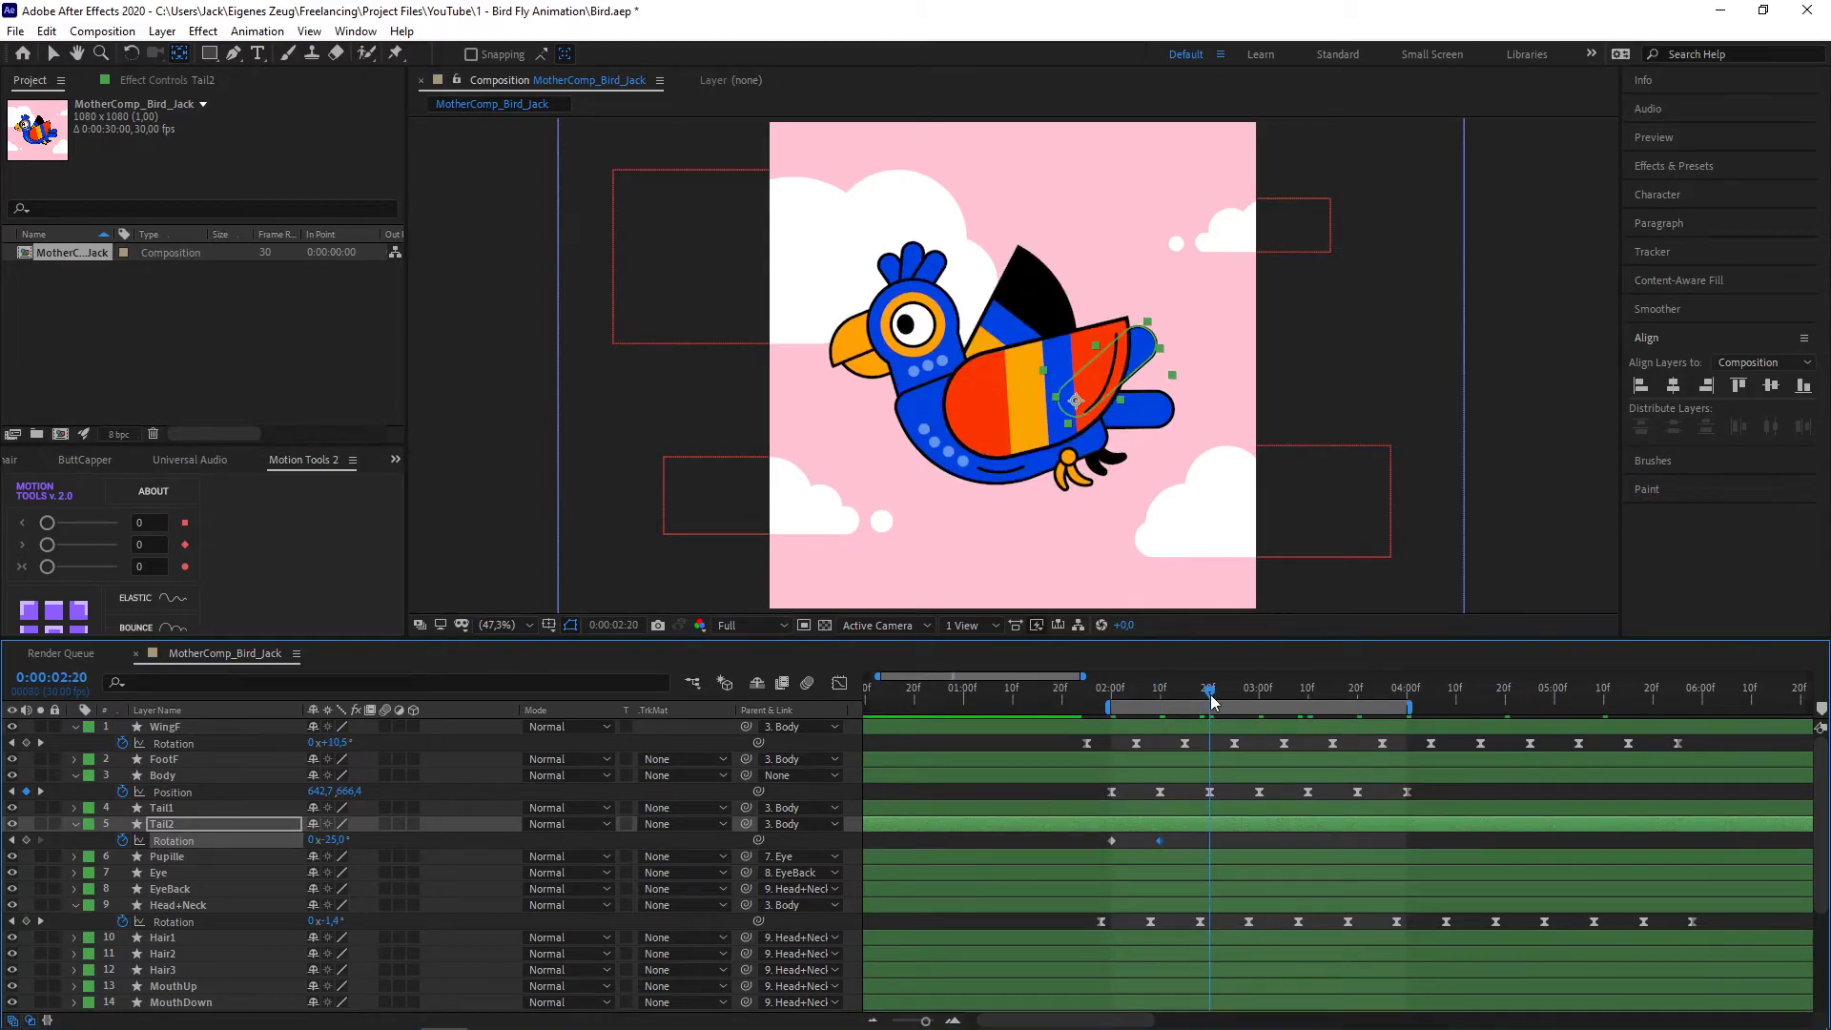
left_click(161, 777)
left_click(196, 826)
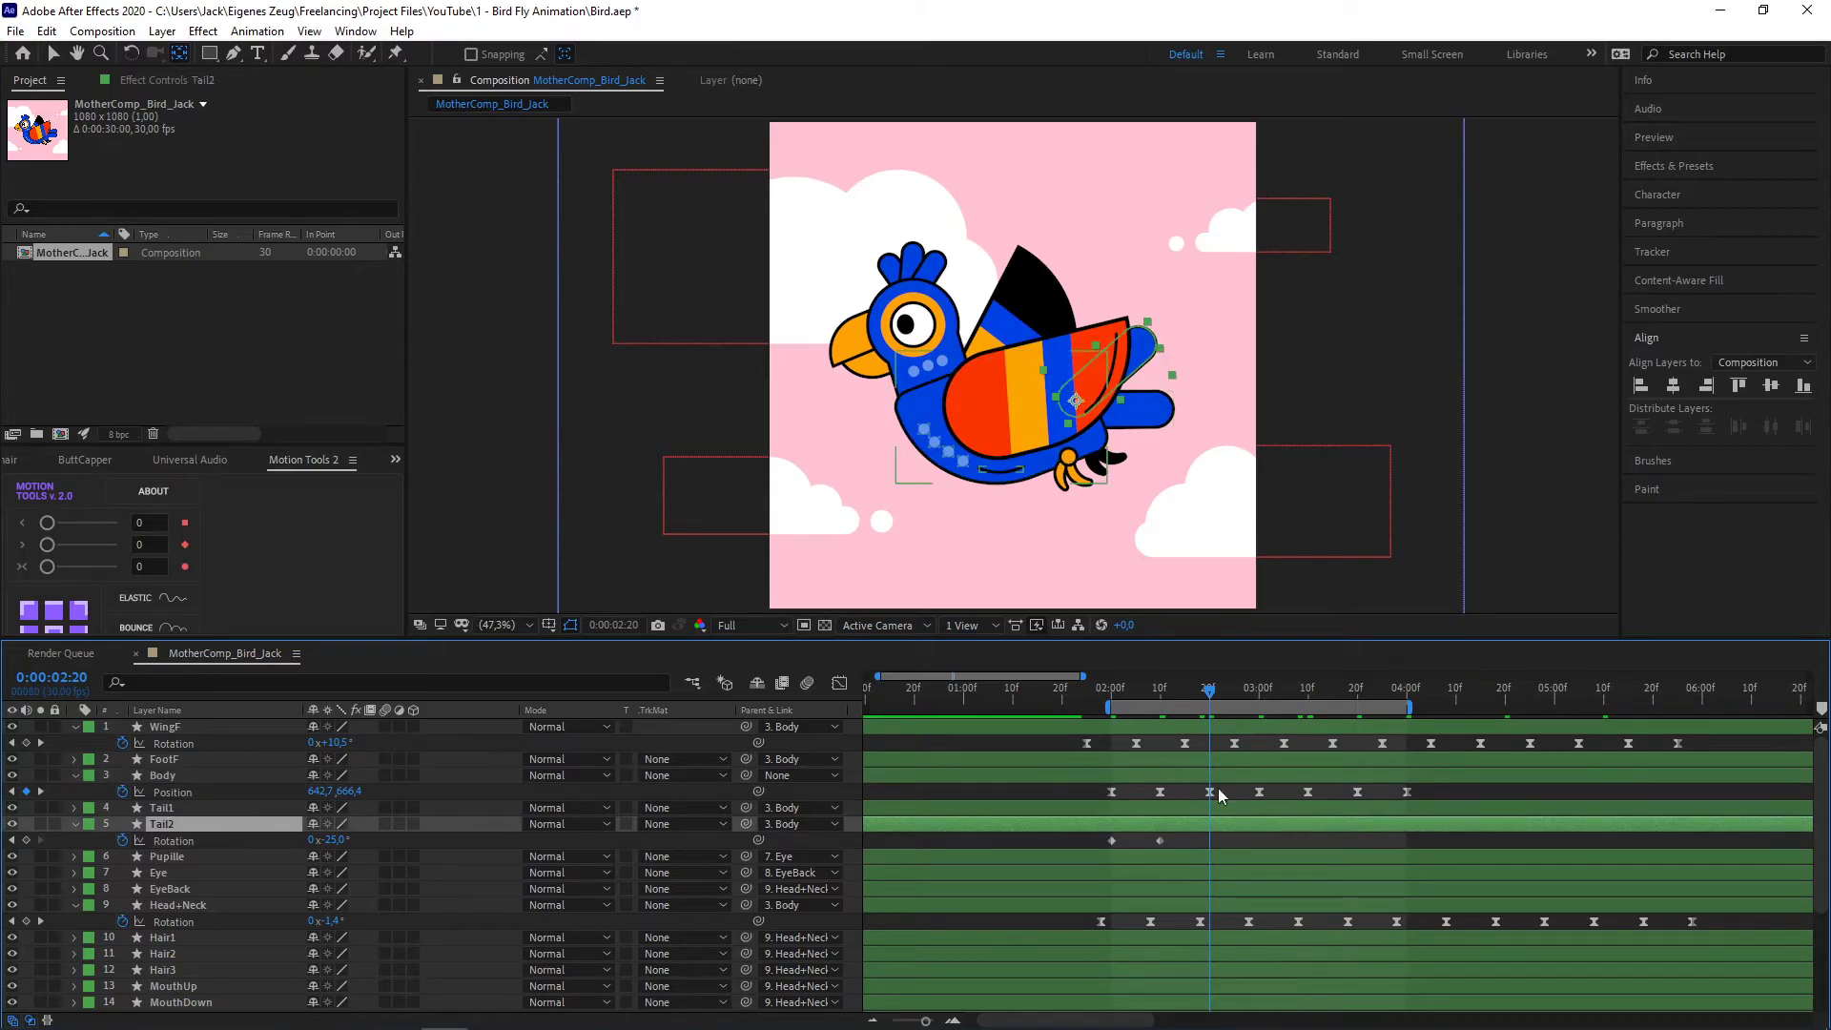
left_click(1112, 840)
key("ctrl+c")
key("ctrl+v")
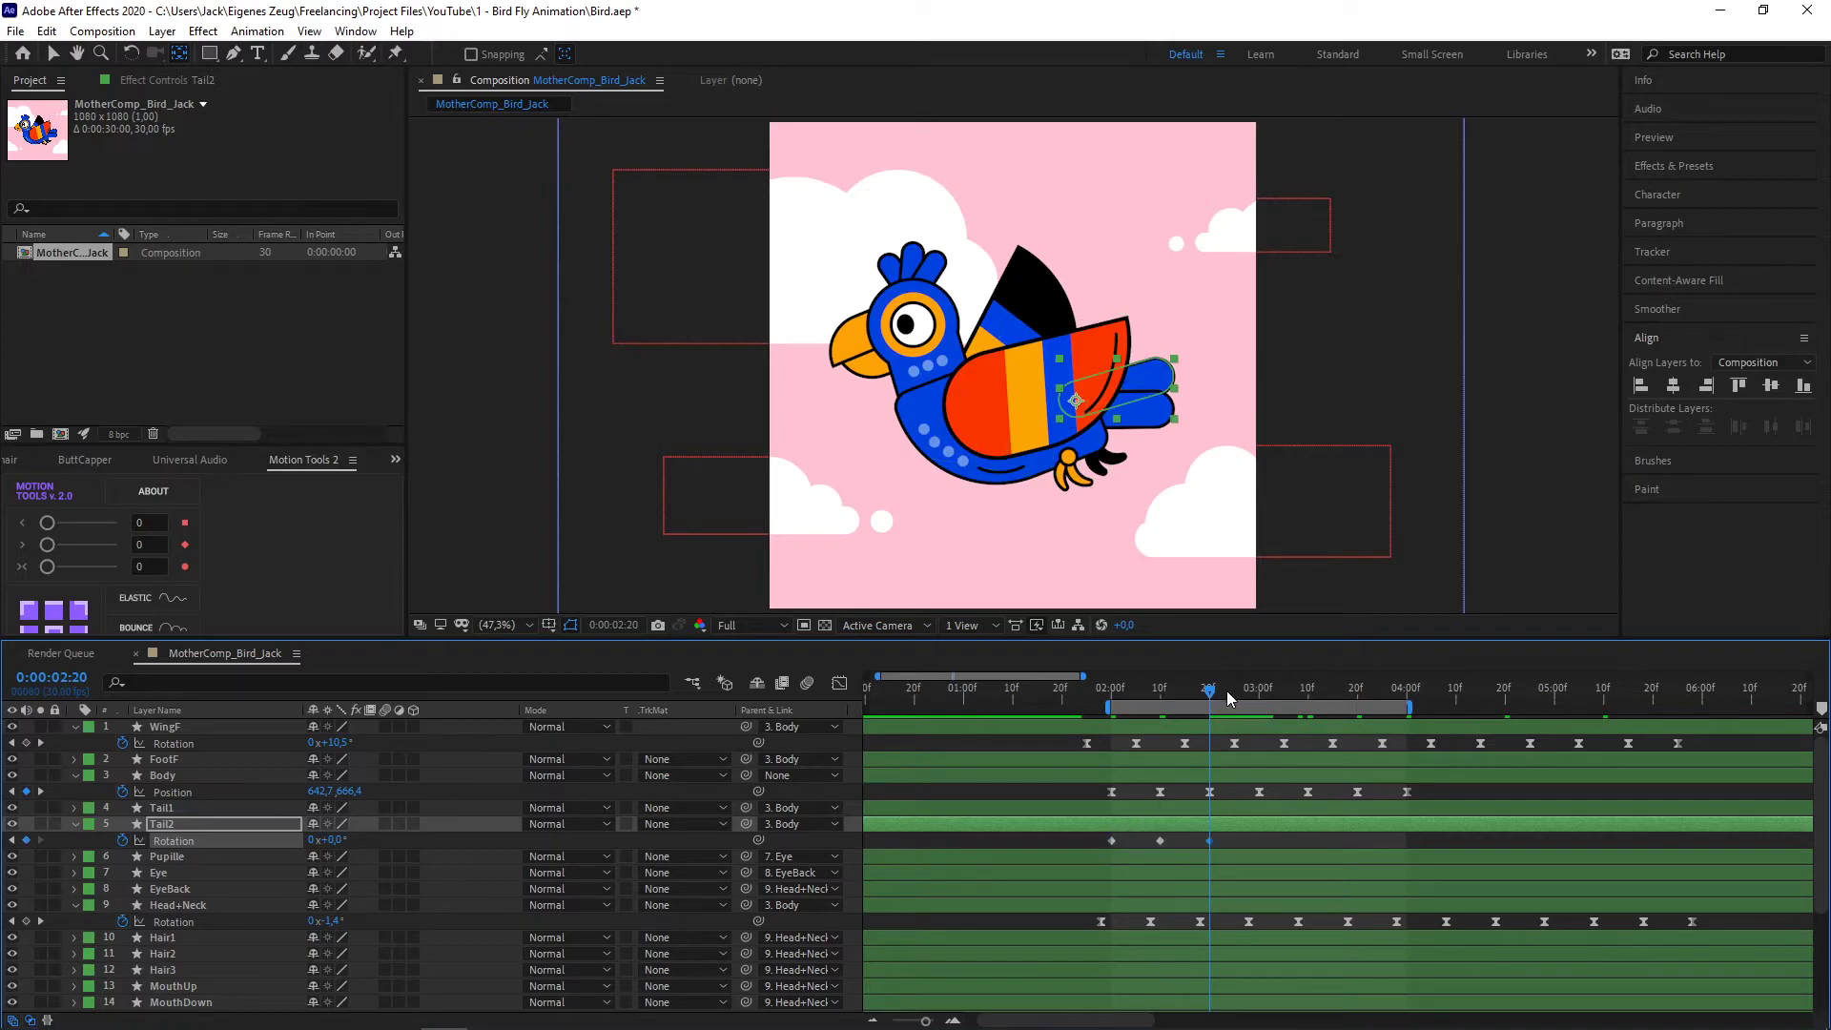
- Easy-ease Tail2's three Rotation keyframes and paste copies of the cycle at 0:00:02:20 and 0:00:03:10
left_click_drag(1233, 832, 1079, 845)
key("ctrl+c")
key("ctrl+v")
left_click(1303, 688)
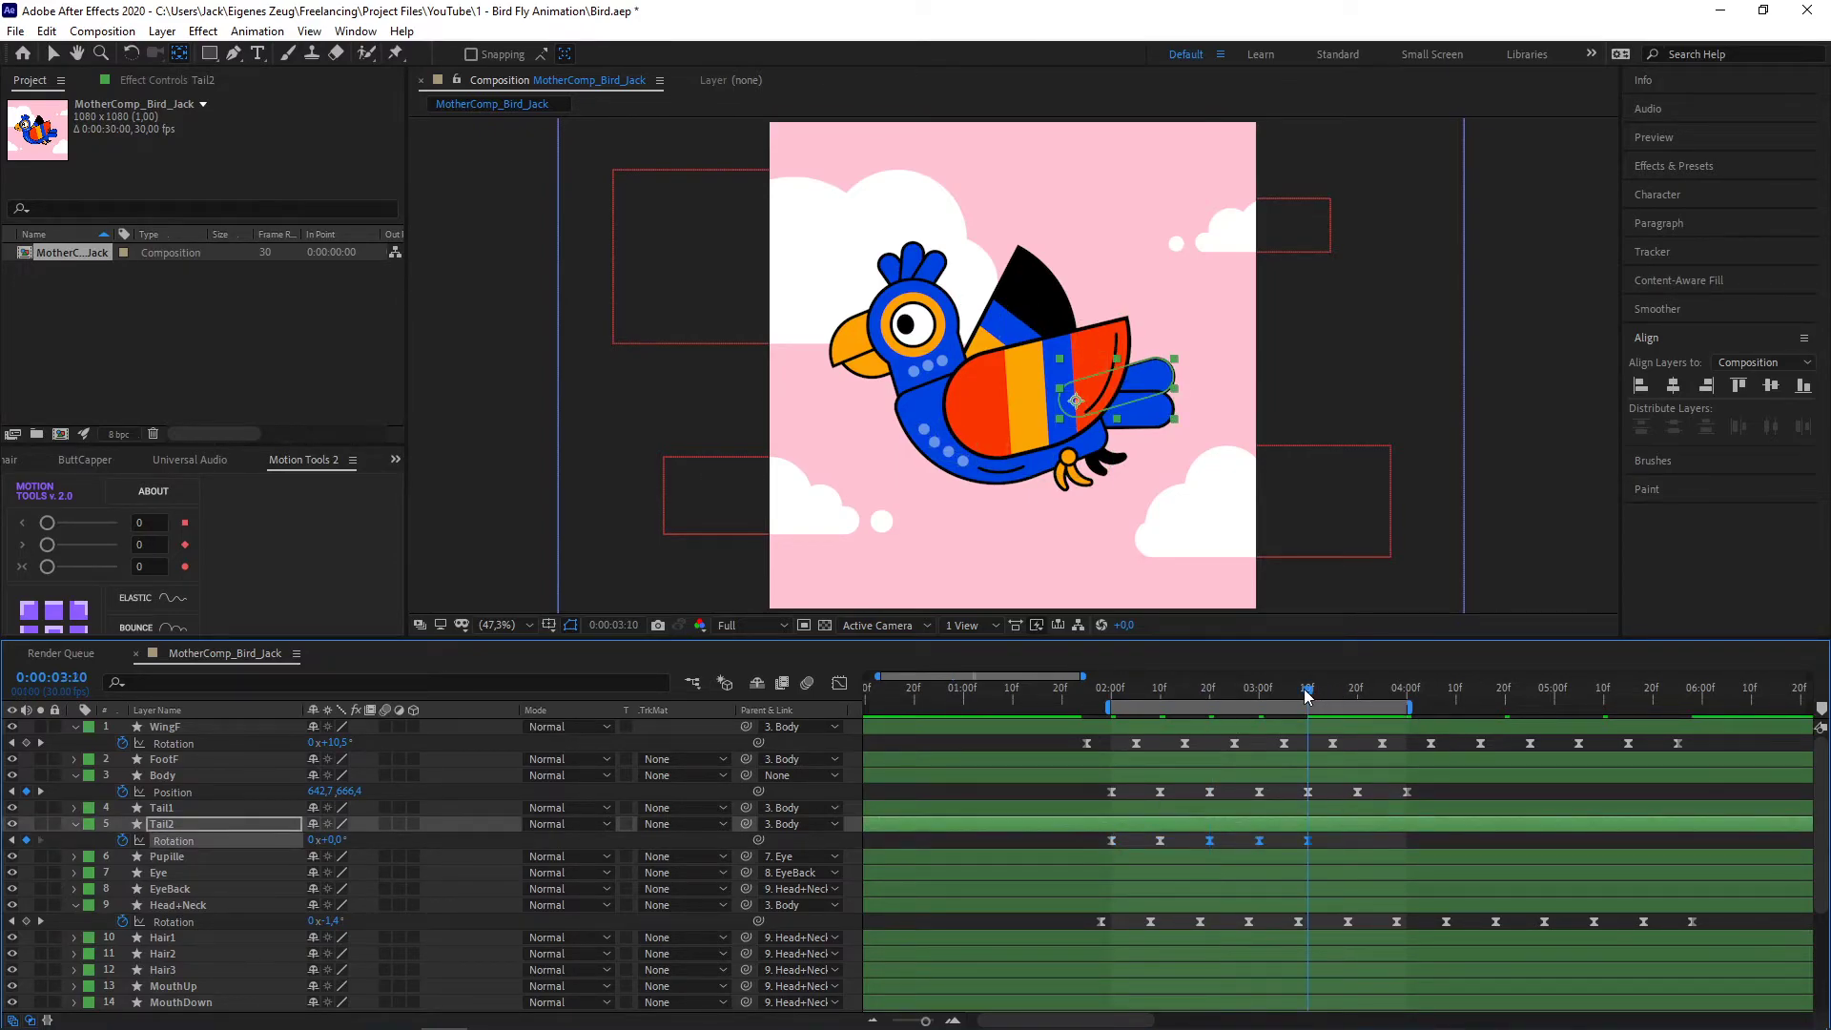
key("ctrl+v")
- Paste a copy of Tail2's whole Rotation keyframe row at 0:00:04:00 and shift the full row 3 frames earlier
left_click_drag(1251, 686, 1411, 694)
left_click_drag(1426, 837, 1084, 832)
key("ctrl+c")
key("ctrl+v")
left_click_drag(1710, 845, 1096, 839)
- Preview Tail2's offset swing from 0:00:02:00 and inspect the pose at 0:00:02:07
key("space")
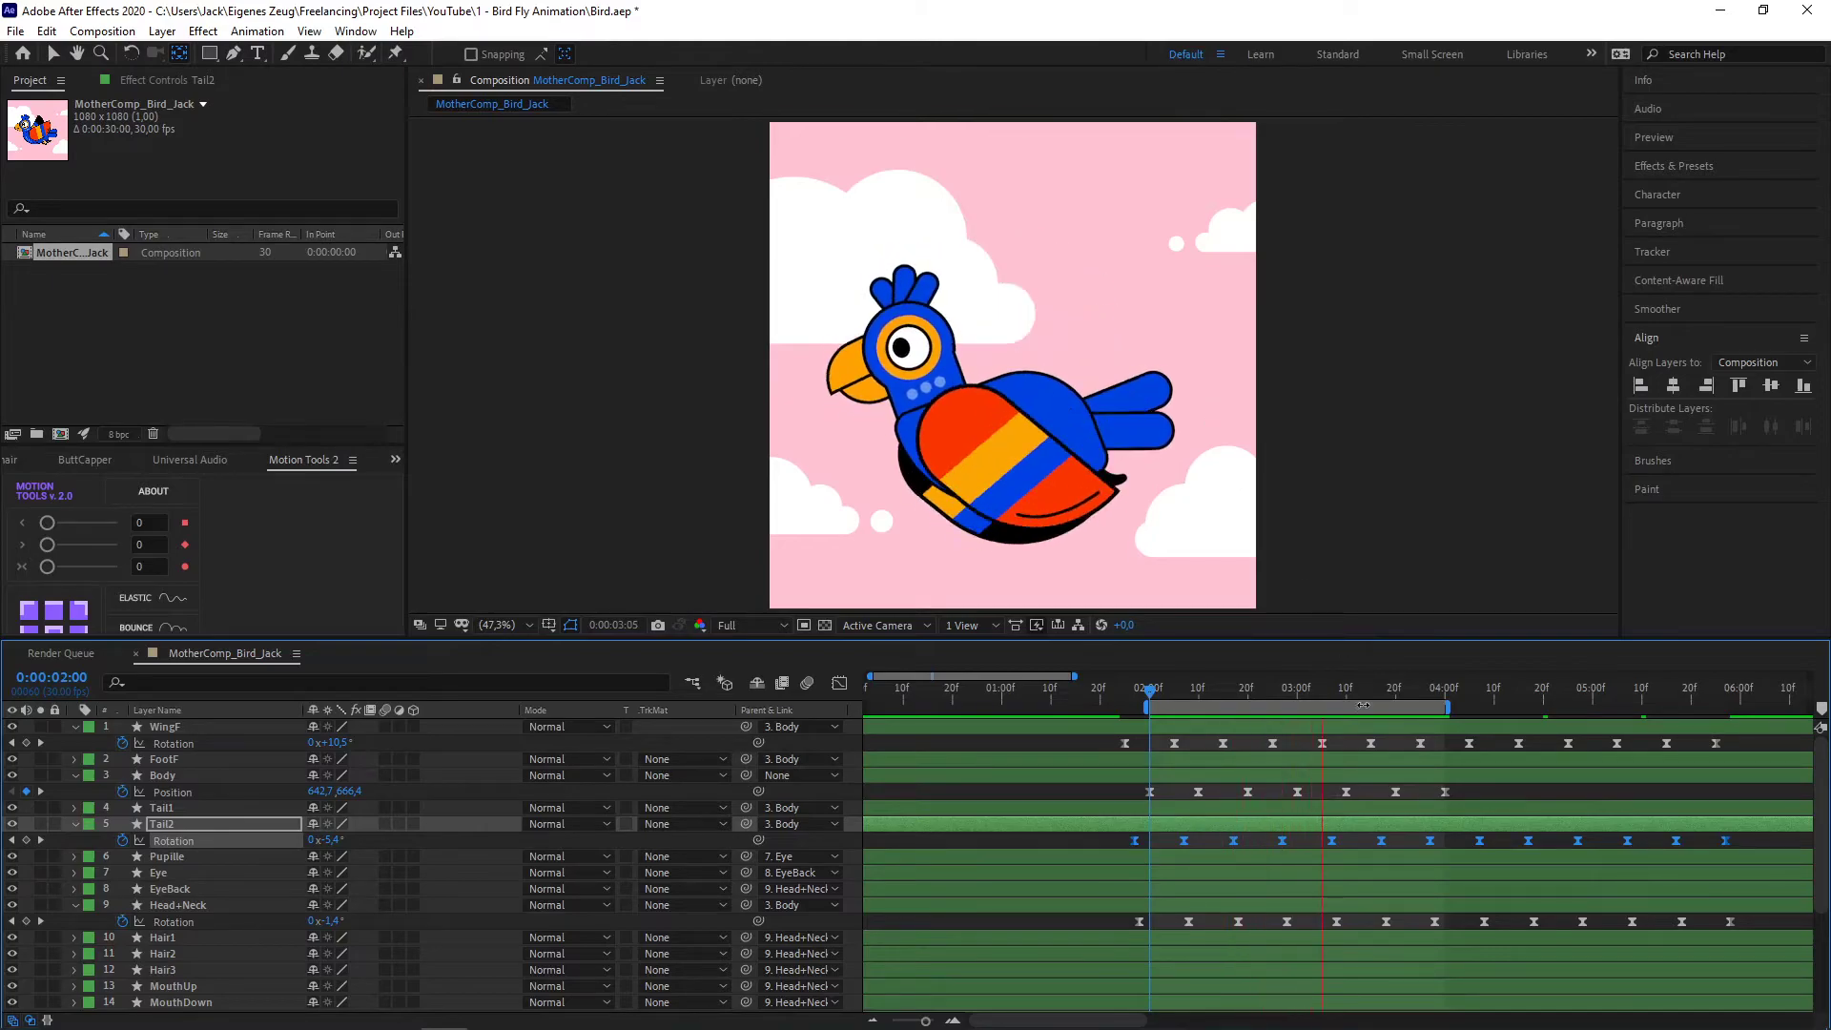
left_click(1184, 691)
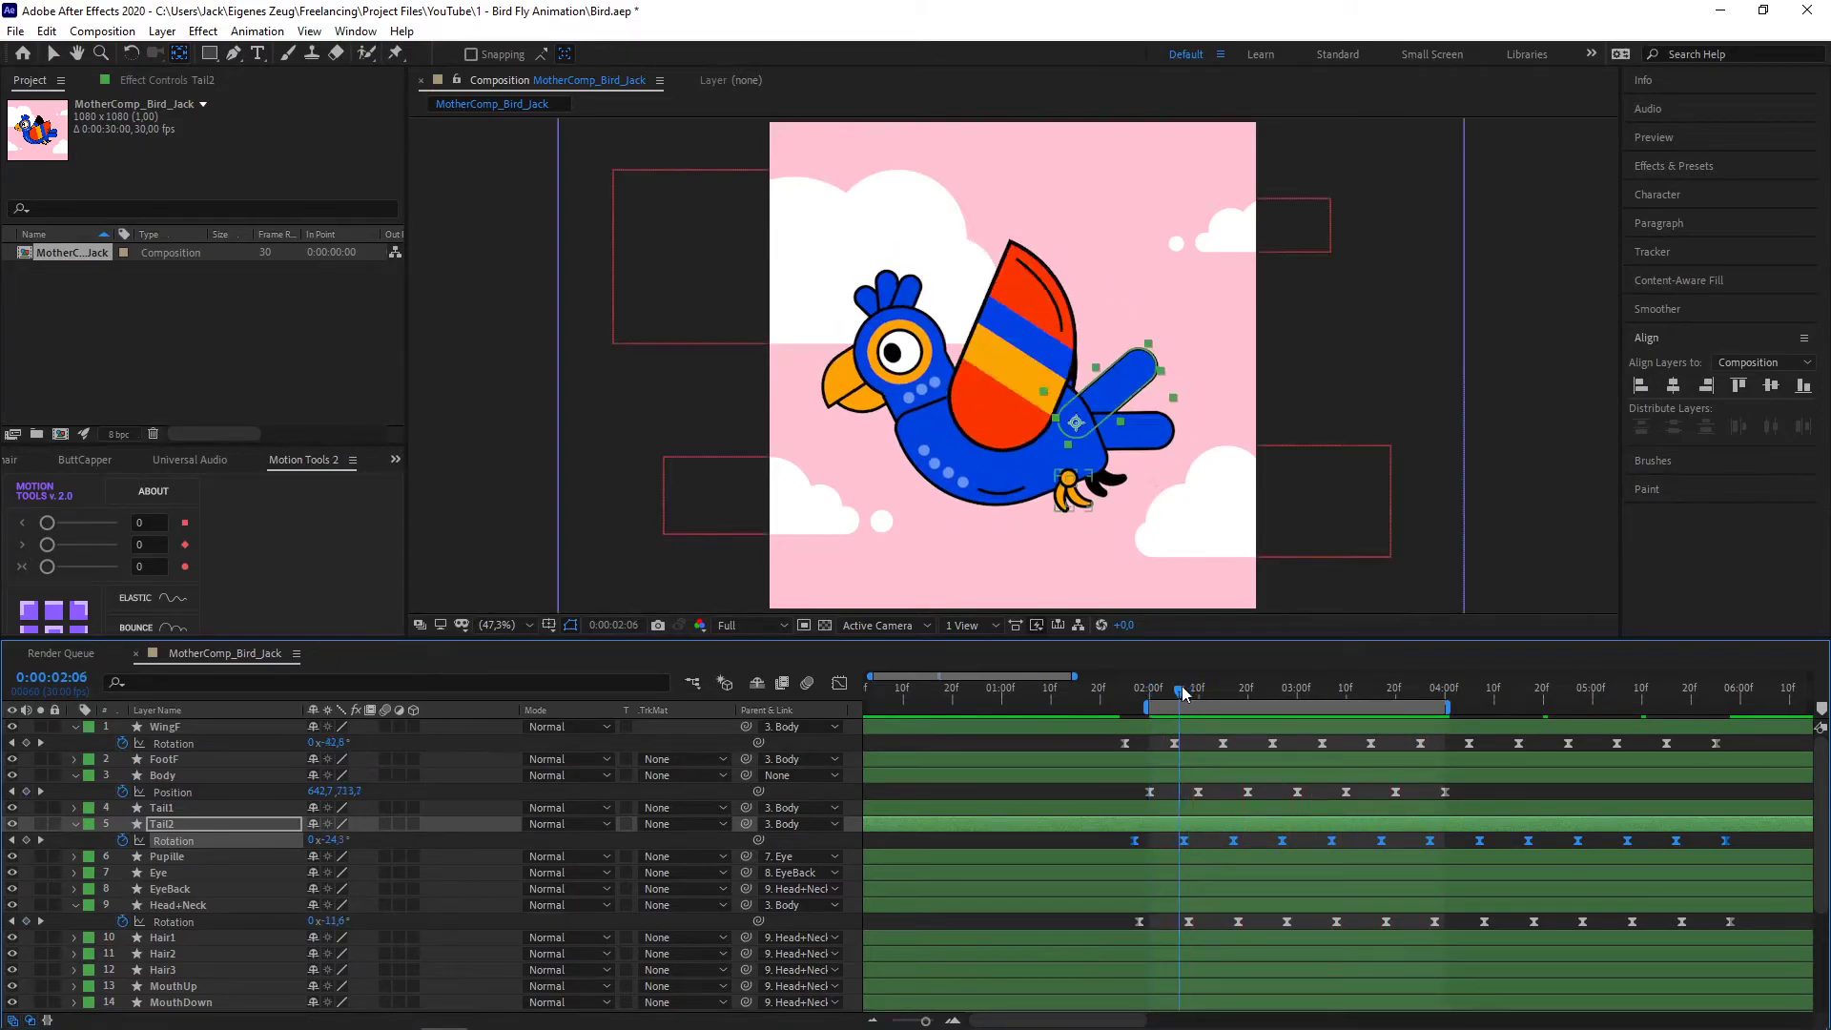
left_click(1183, 688)
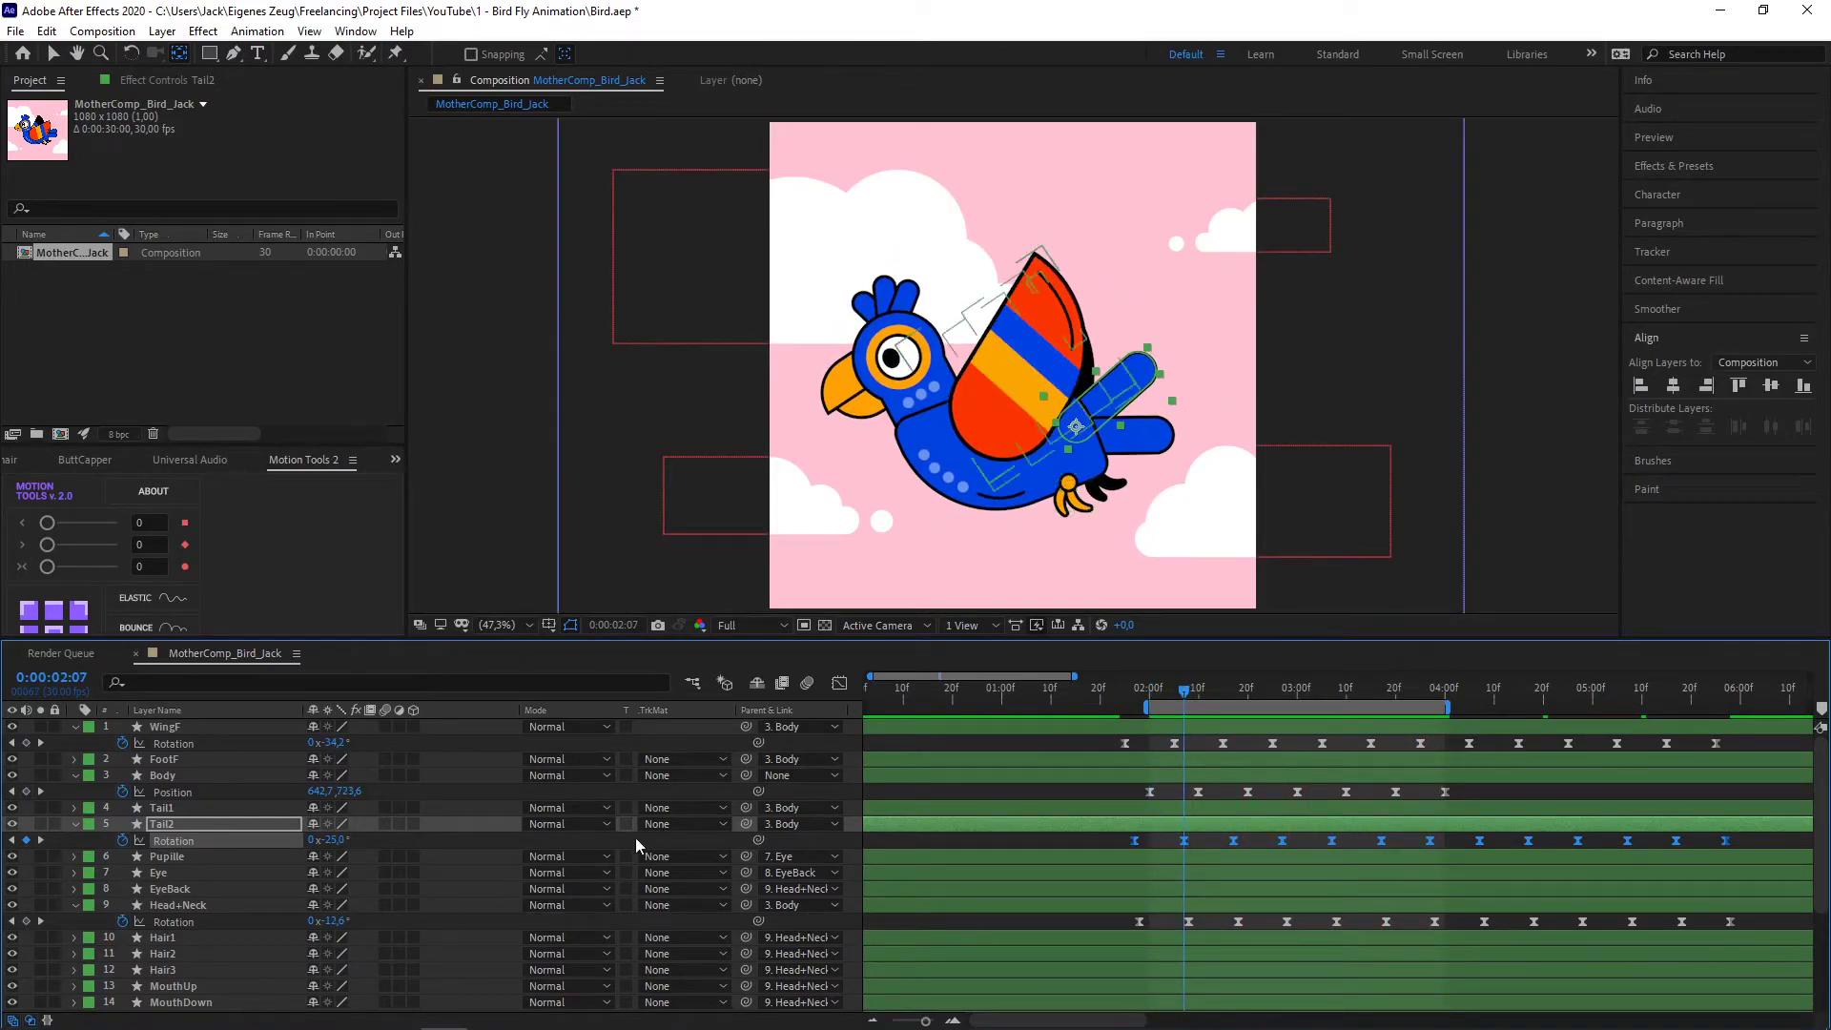
- Copy all of Tail2's Rotation keyframes onto Tail1 at 0:00:01:27 and shift Tail1's row 2 frames earlier
left_click(227, 809)
key("r")
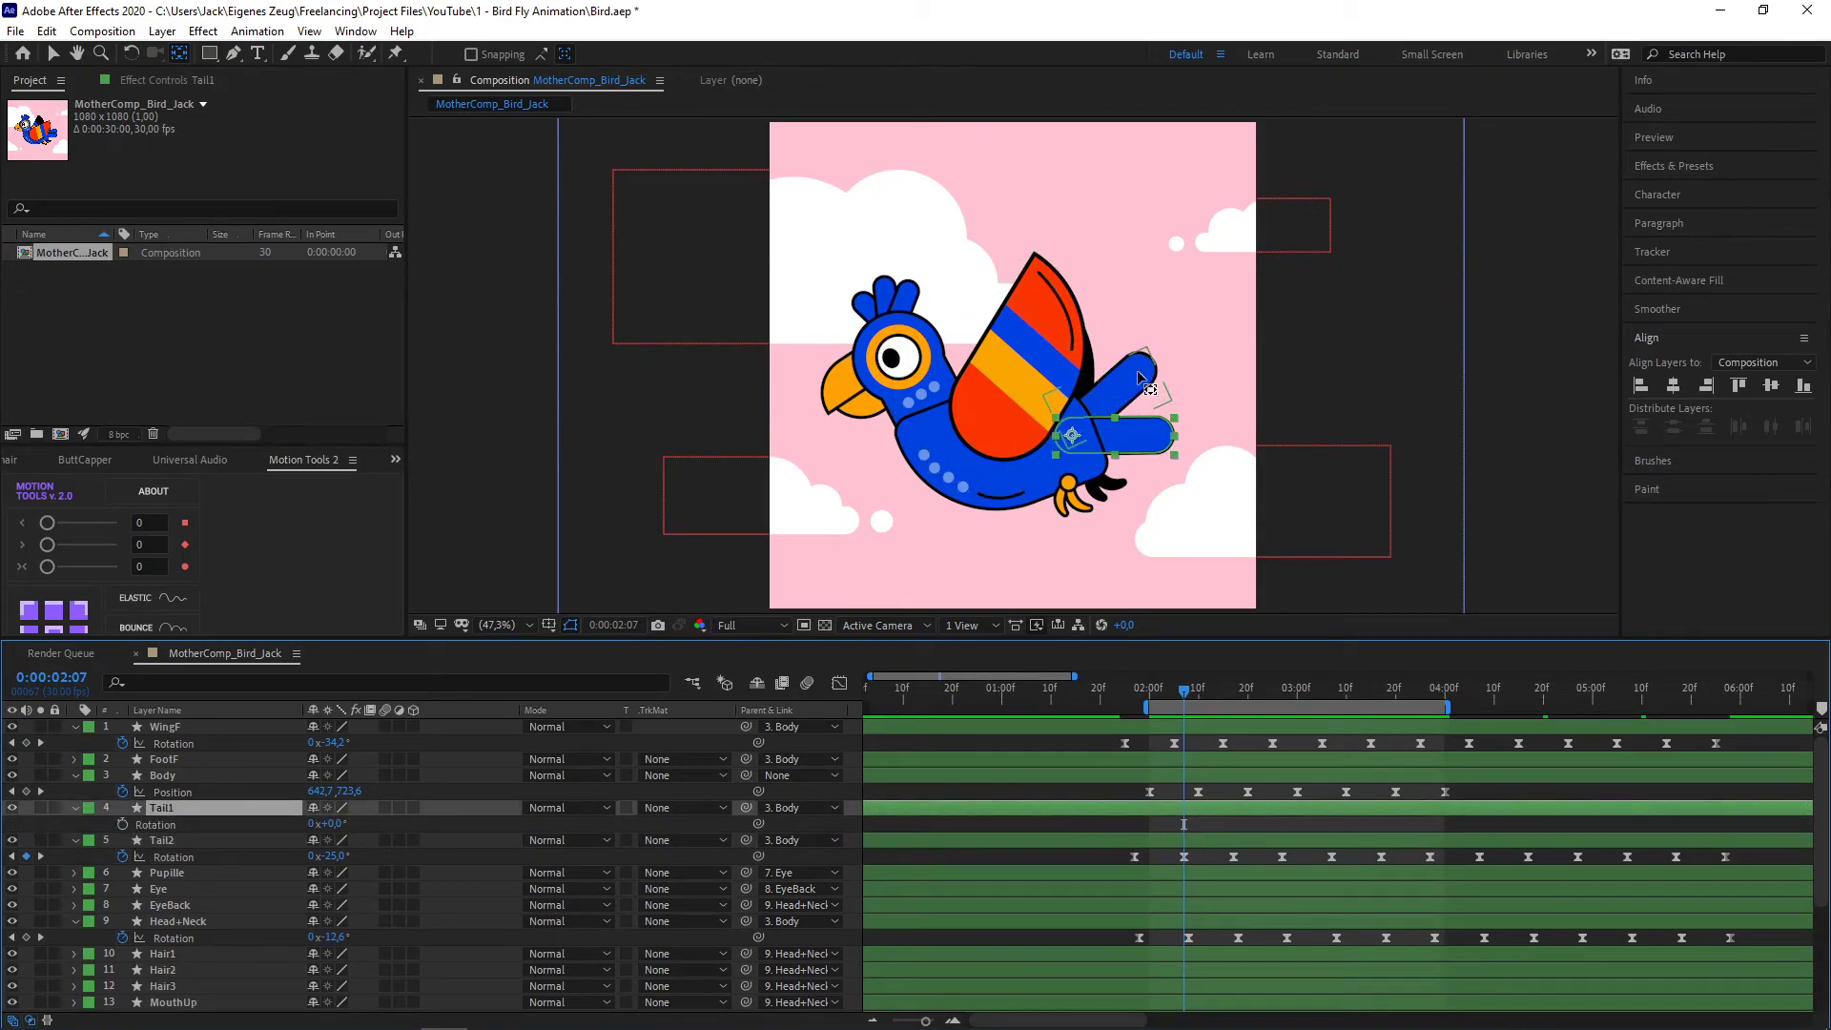
left_click_drag(1736, 854, 1116, 873)
left_click(1135, 692)
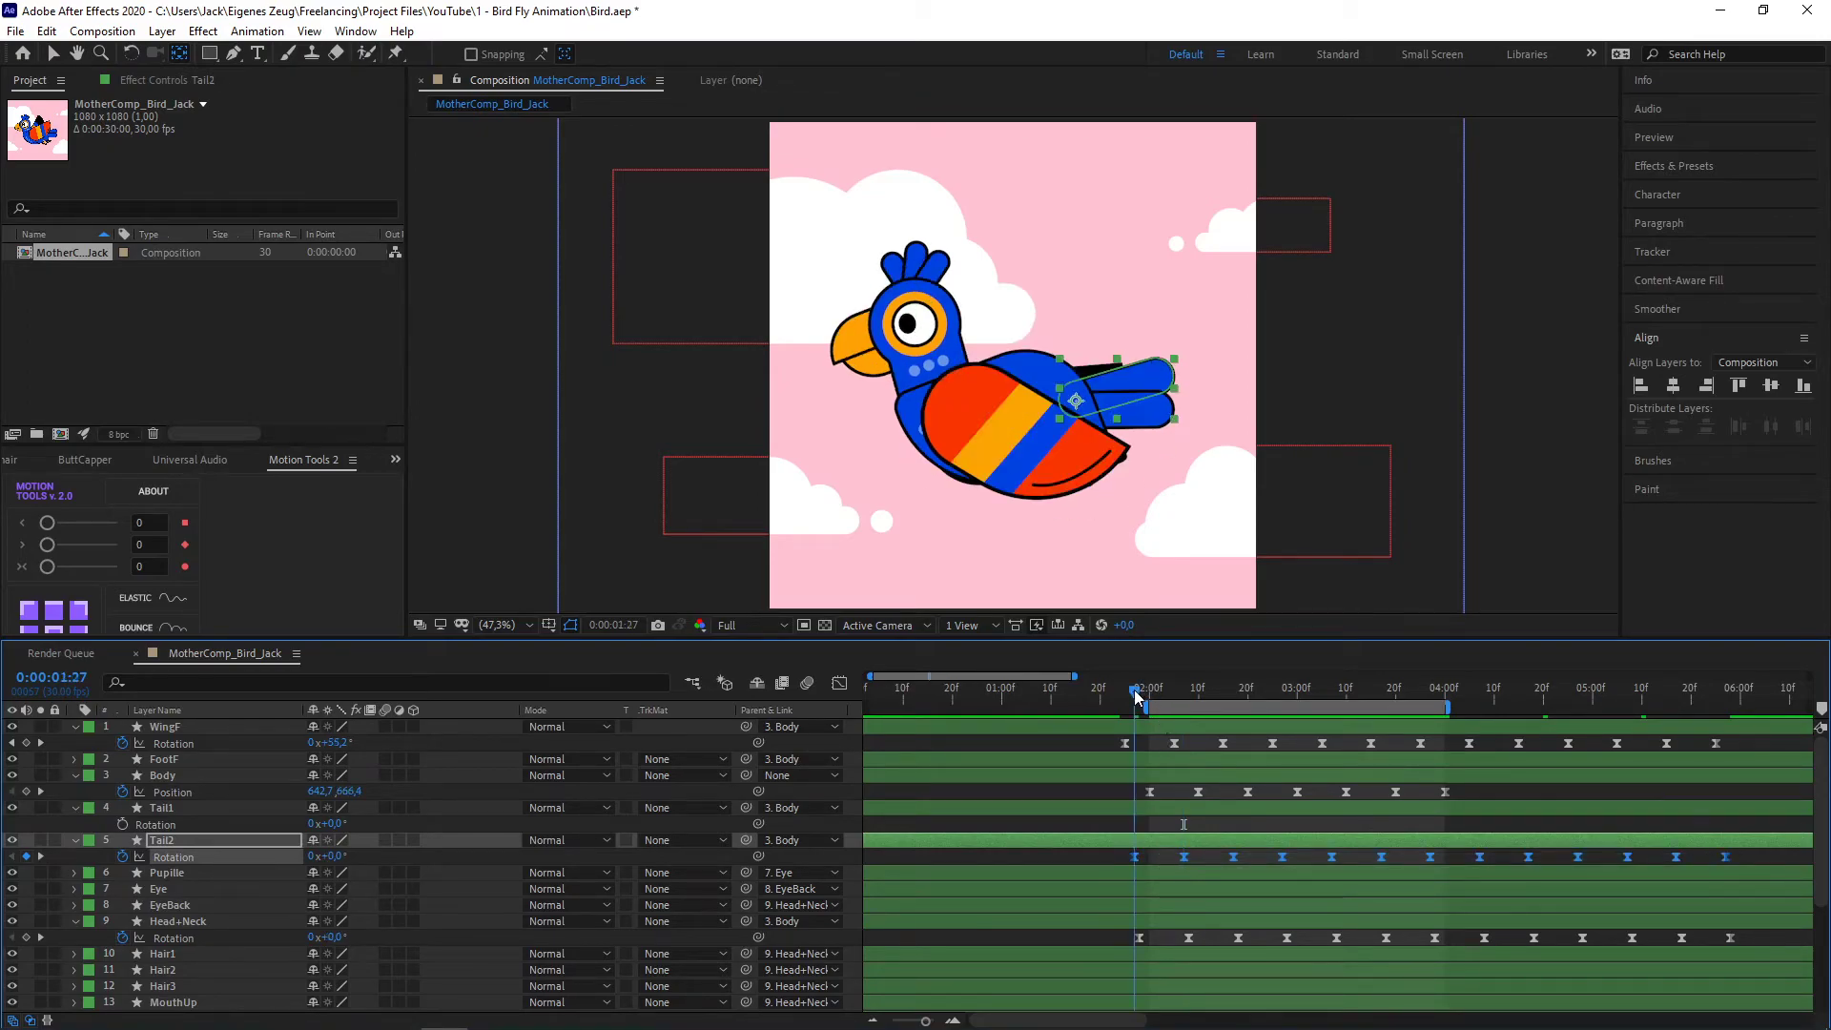
left_click(173, 826)
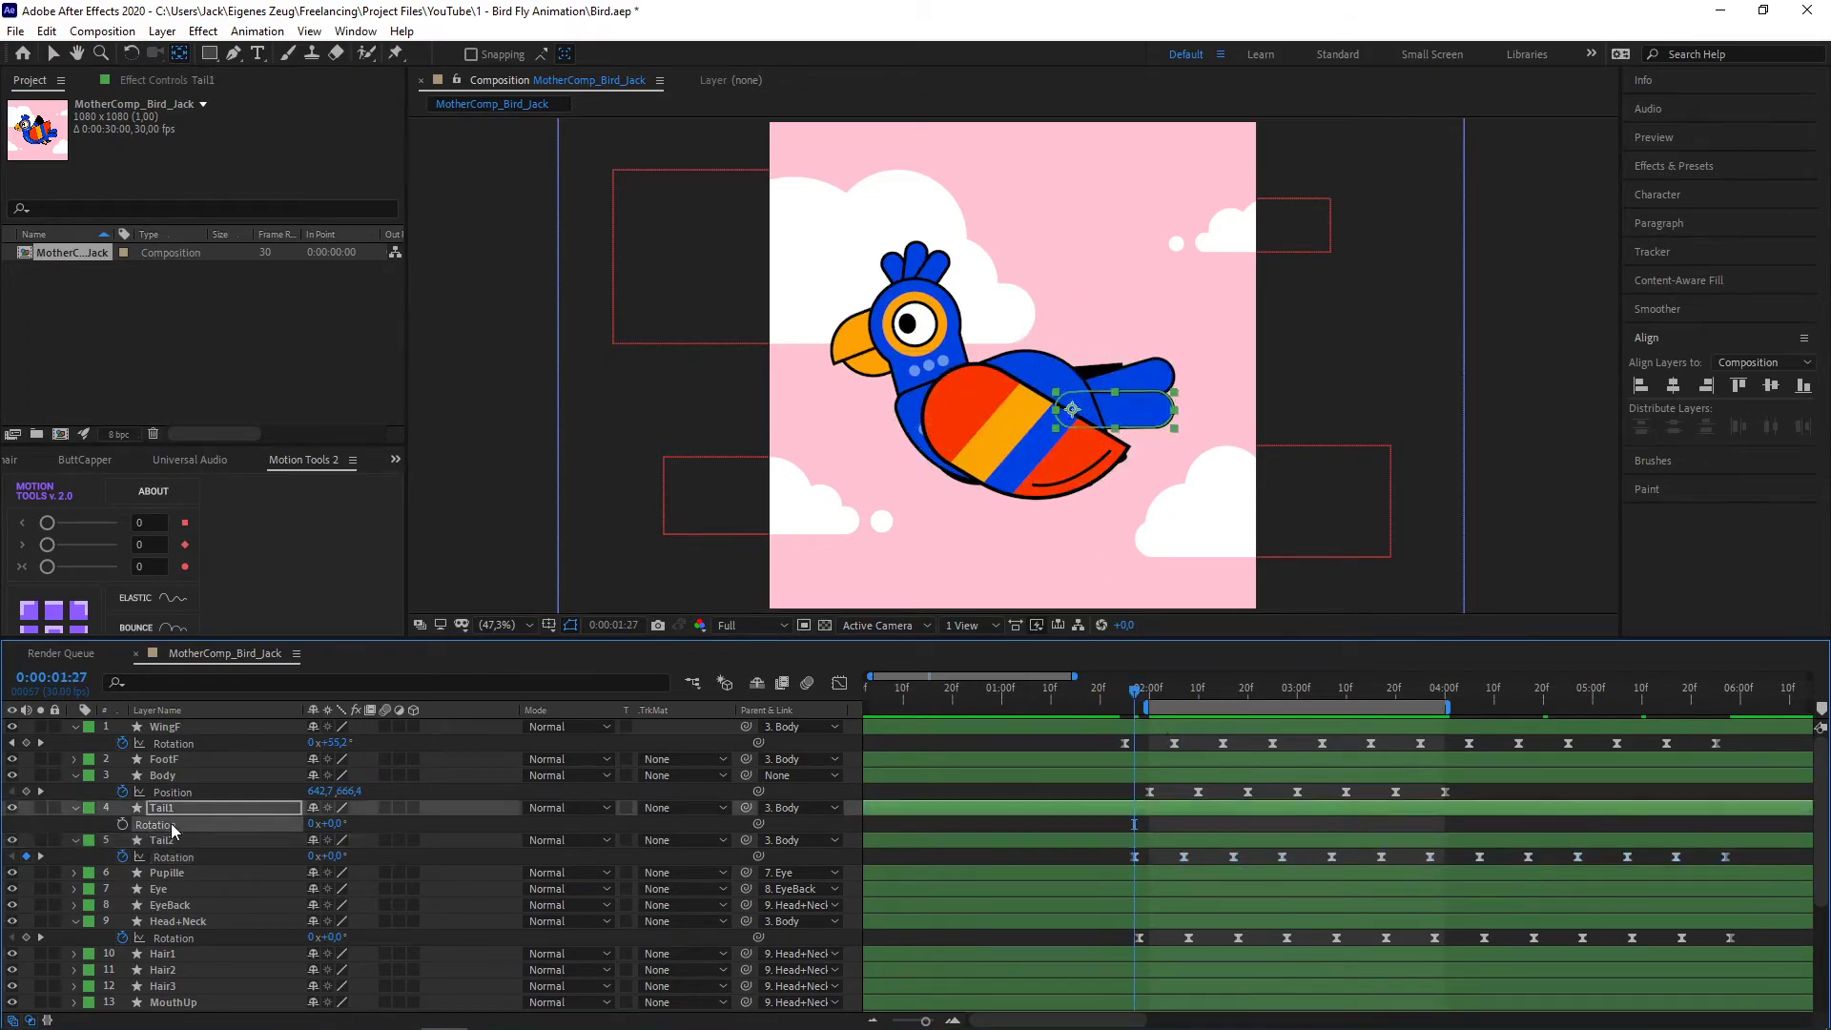
left_click_drag(1791, 848, 1049, 851)
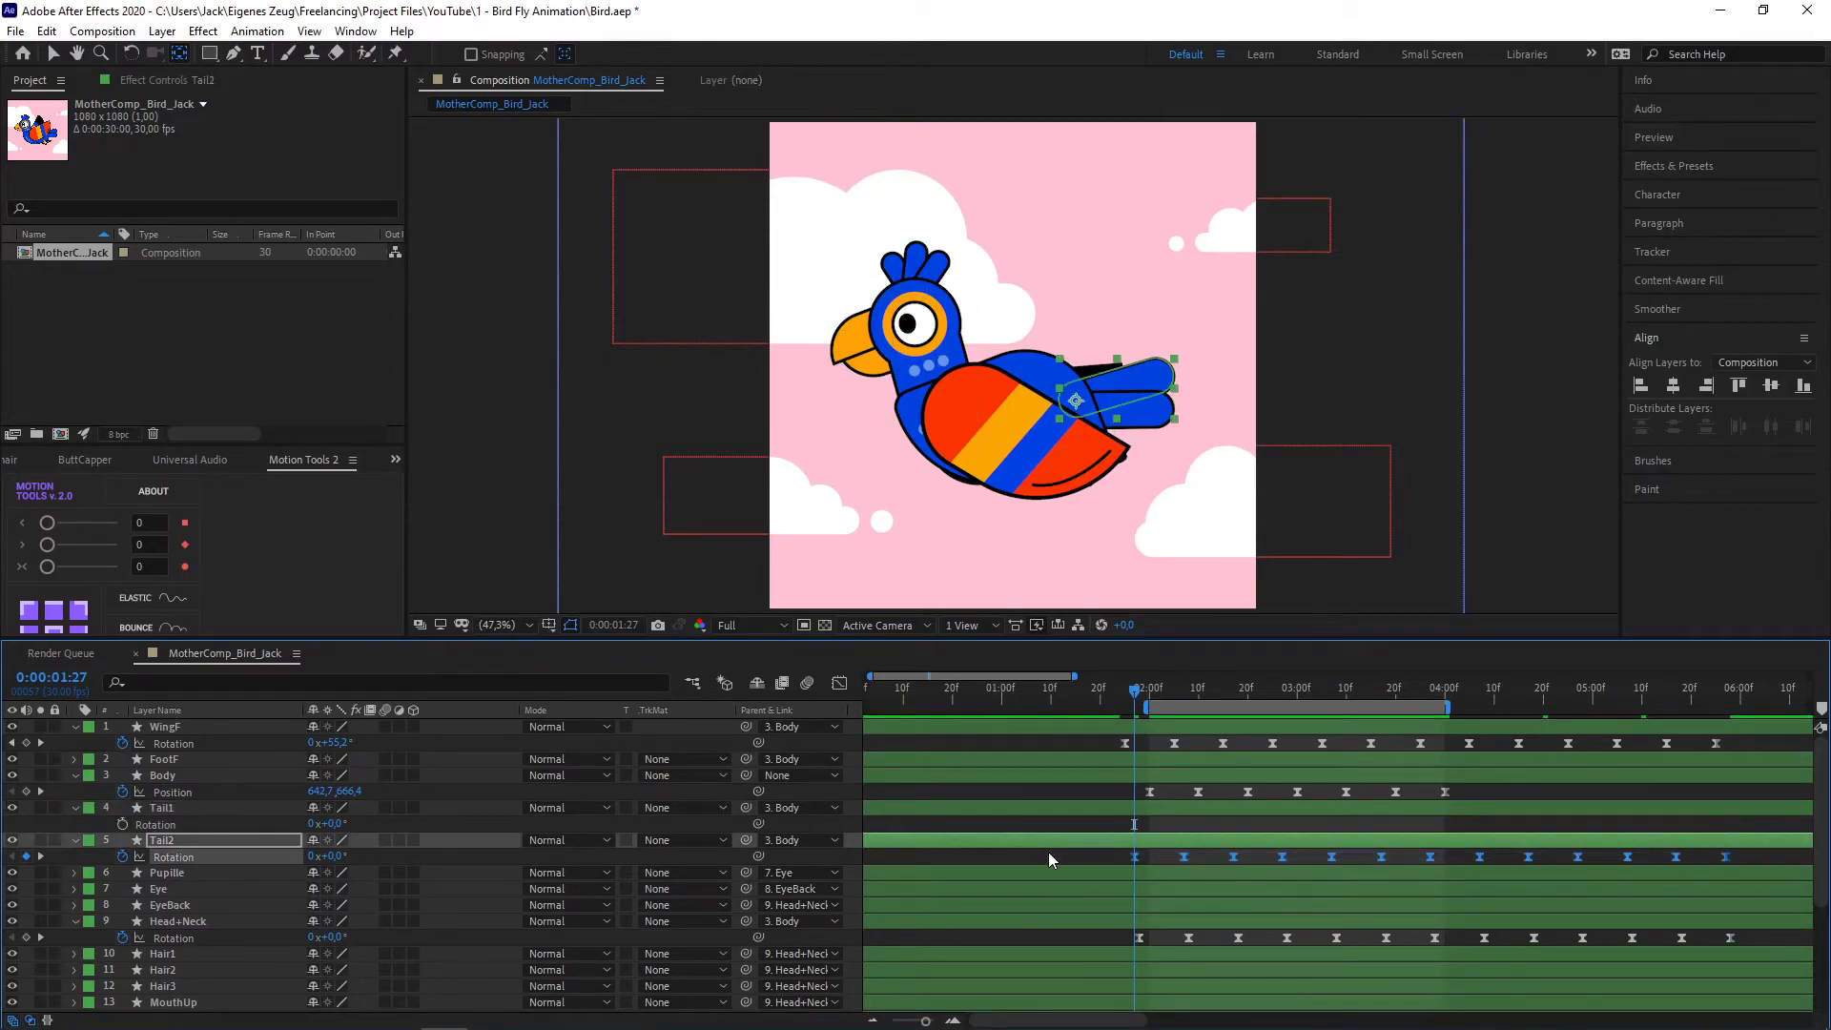
left_click(176, 824)
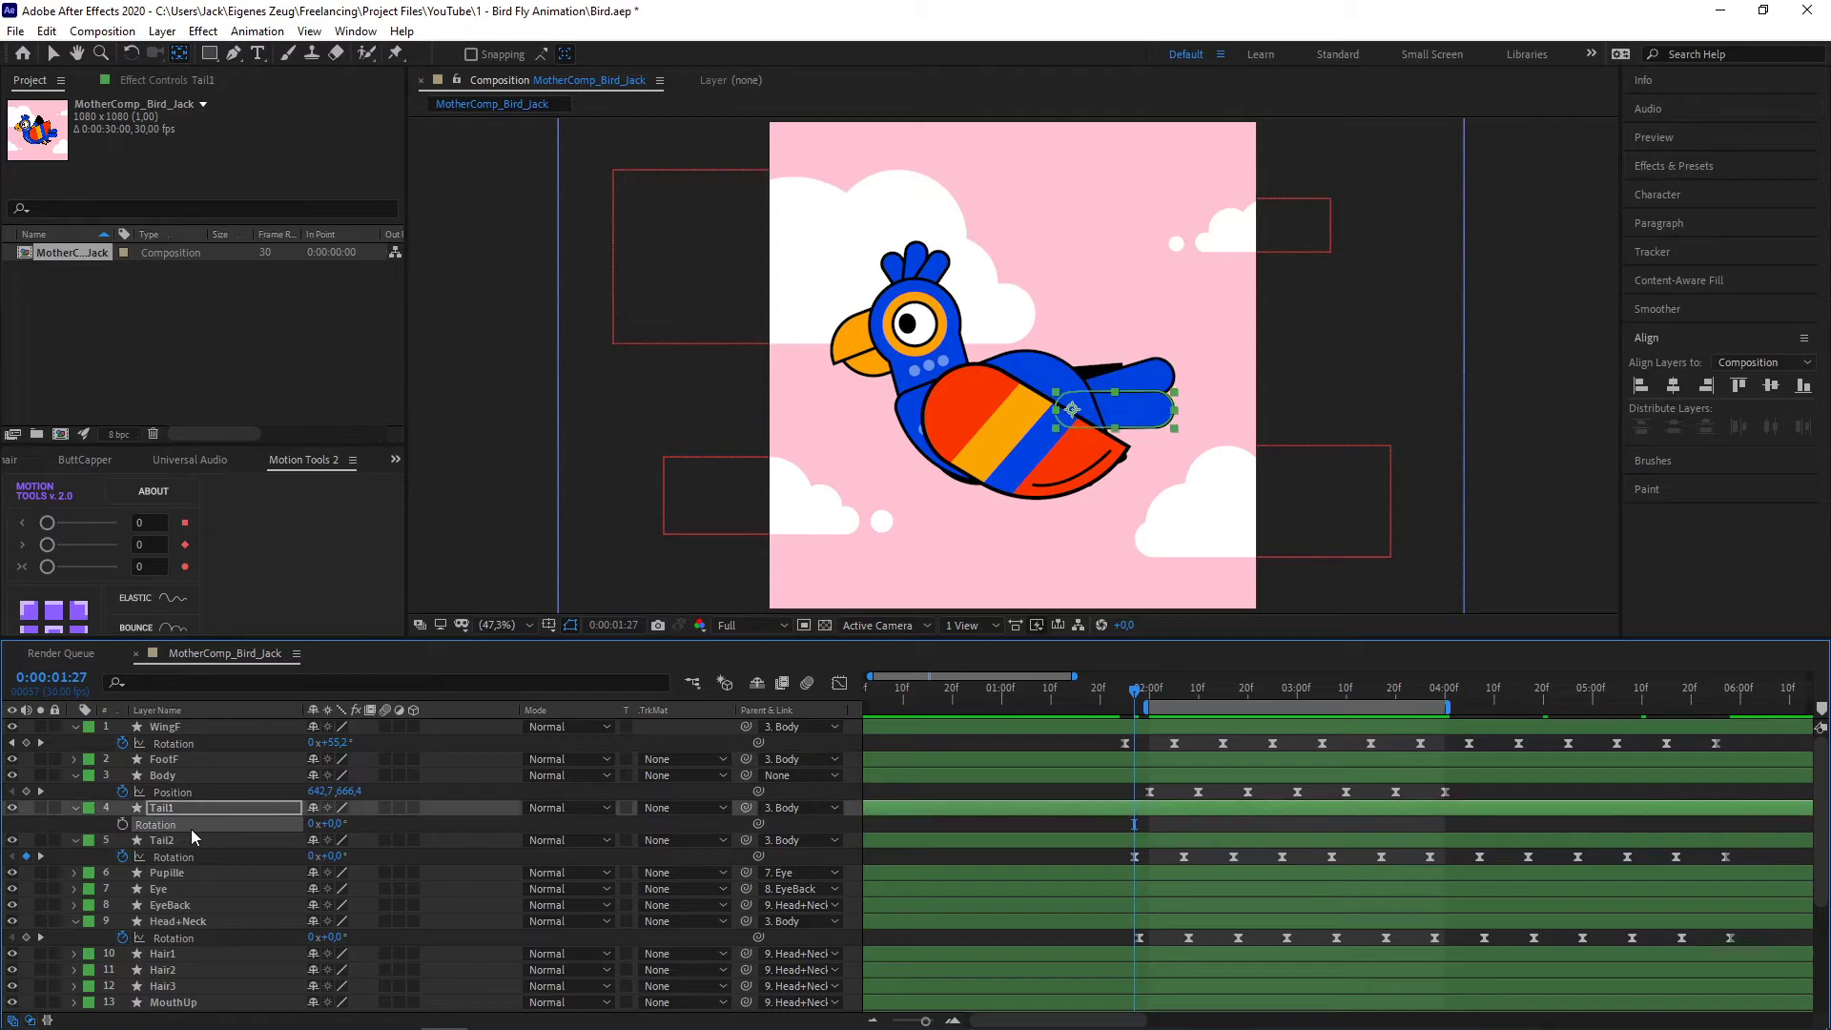
key("ctrl+v")
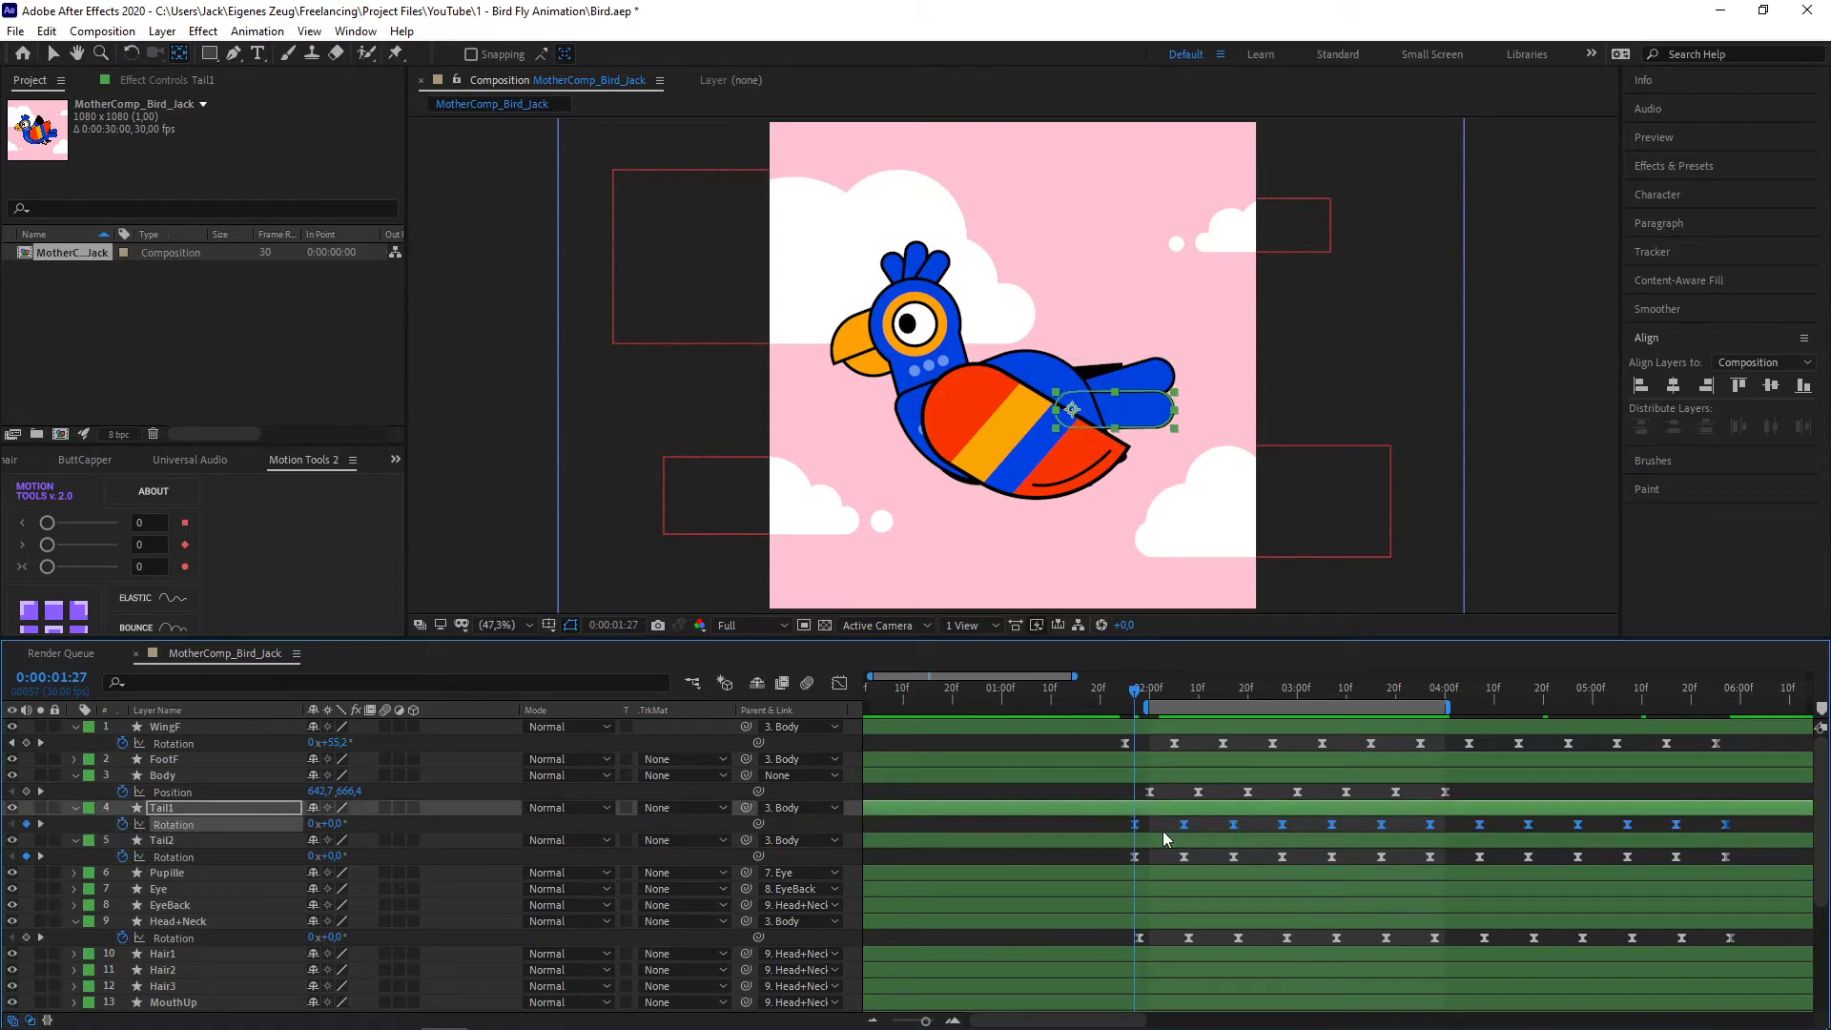
left_click_drag(1136, 828, 1126, 829)
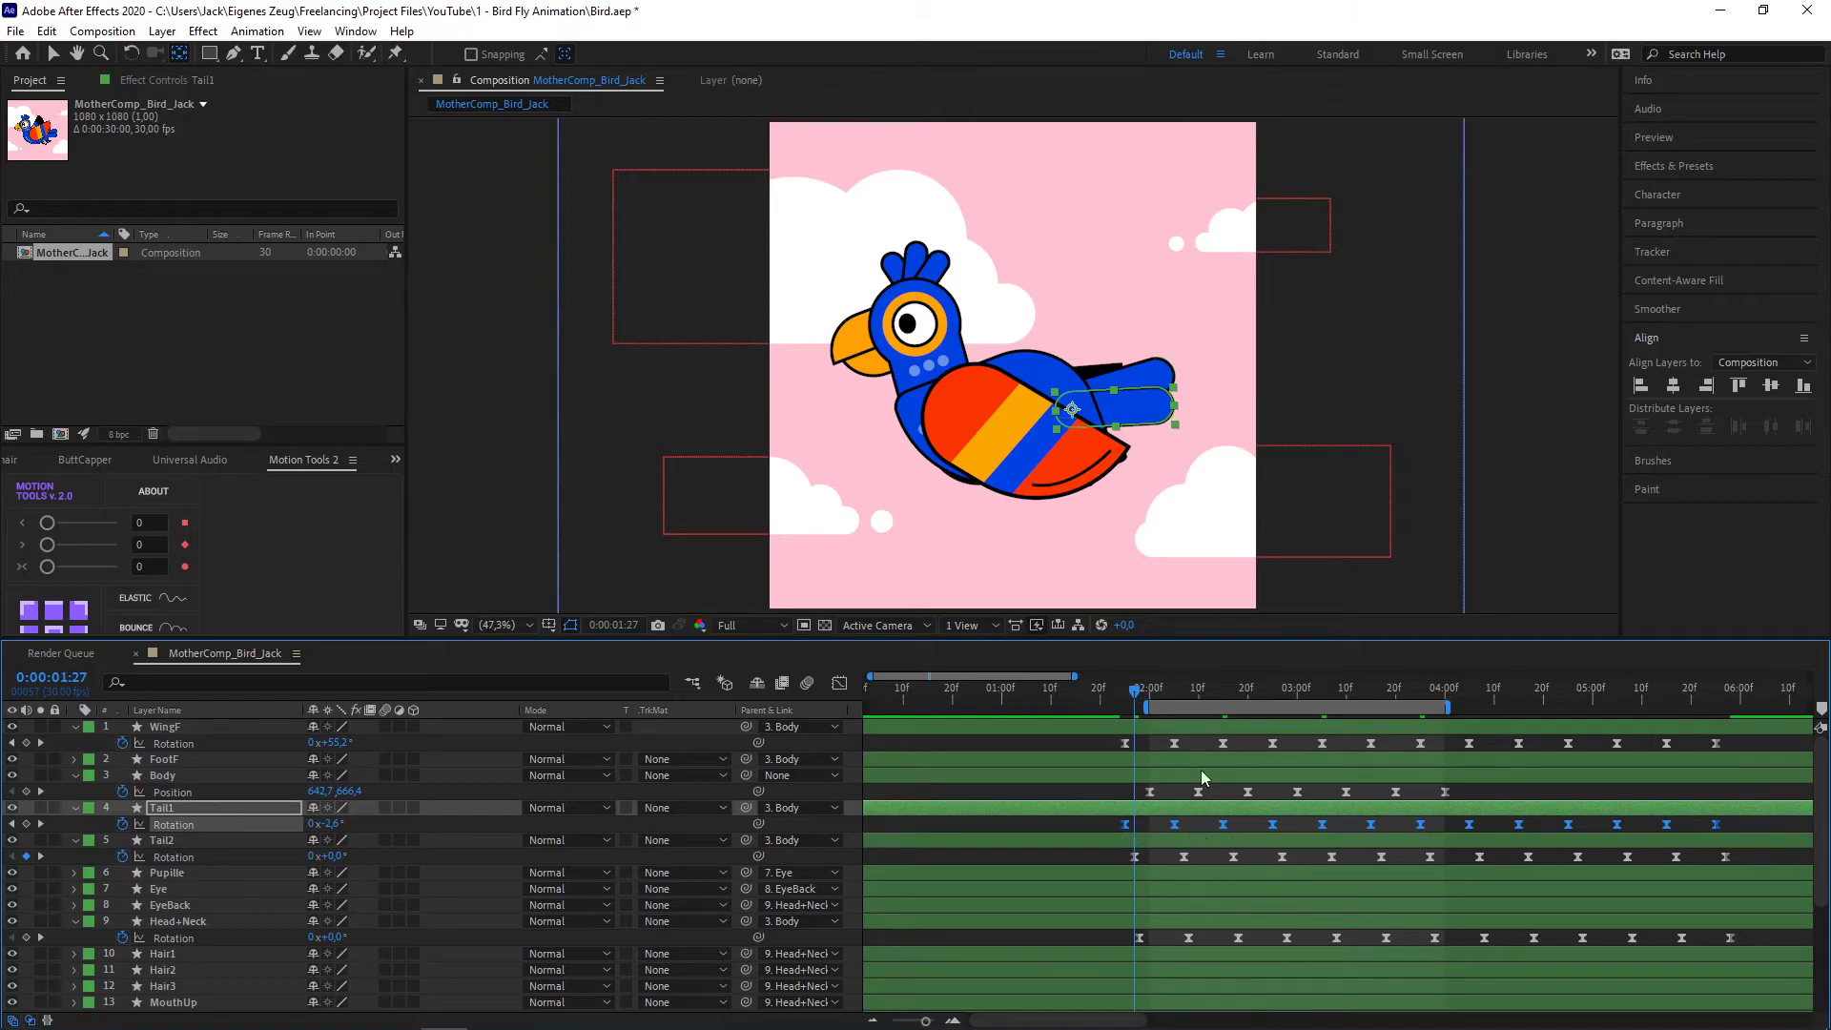
- Preview both overlapping tail feathers from 0:00:02:00 and check their poses at 0:00:02:07
left_click(1155, 693)
key("space")
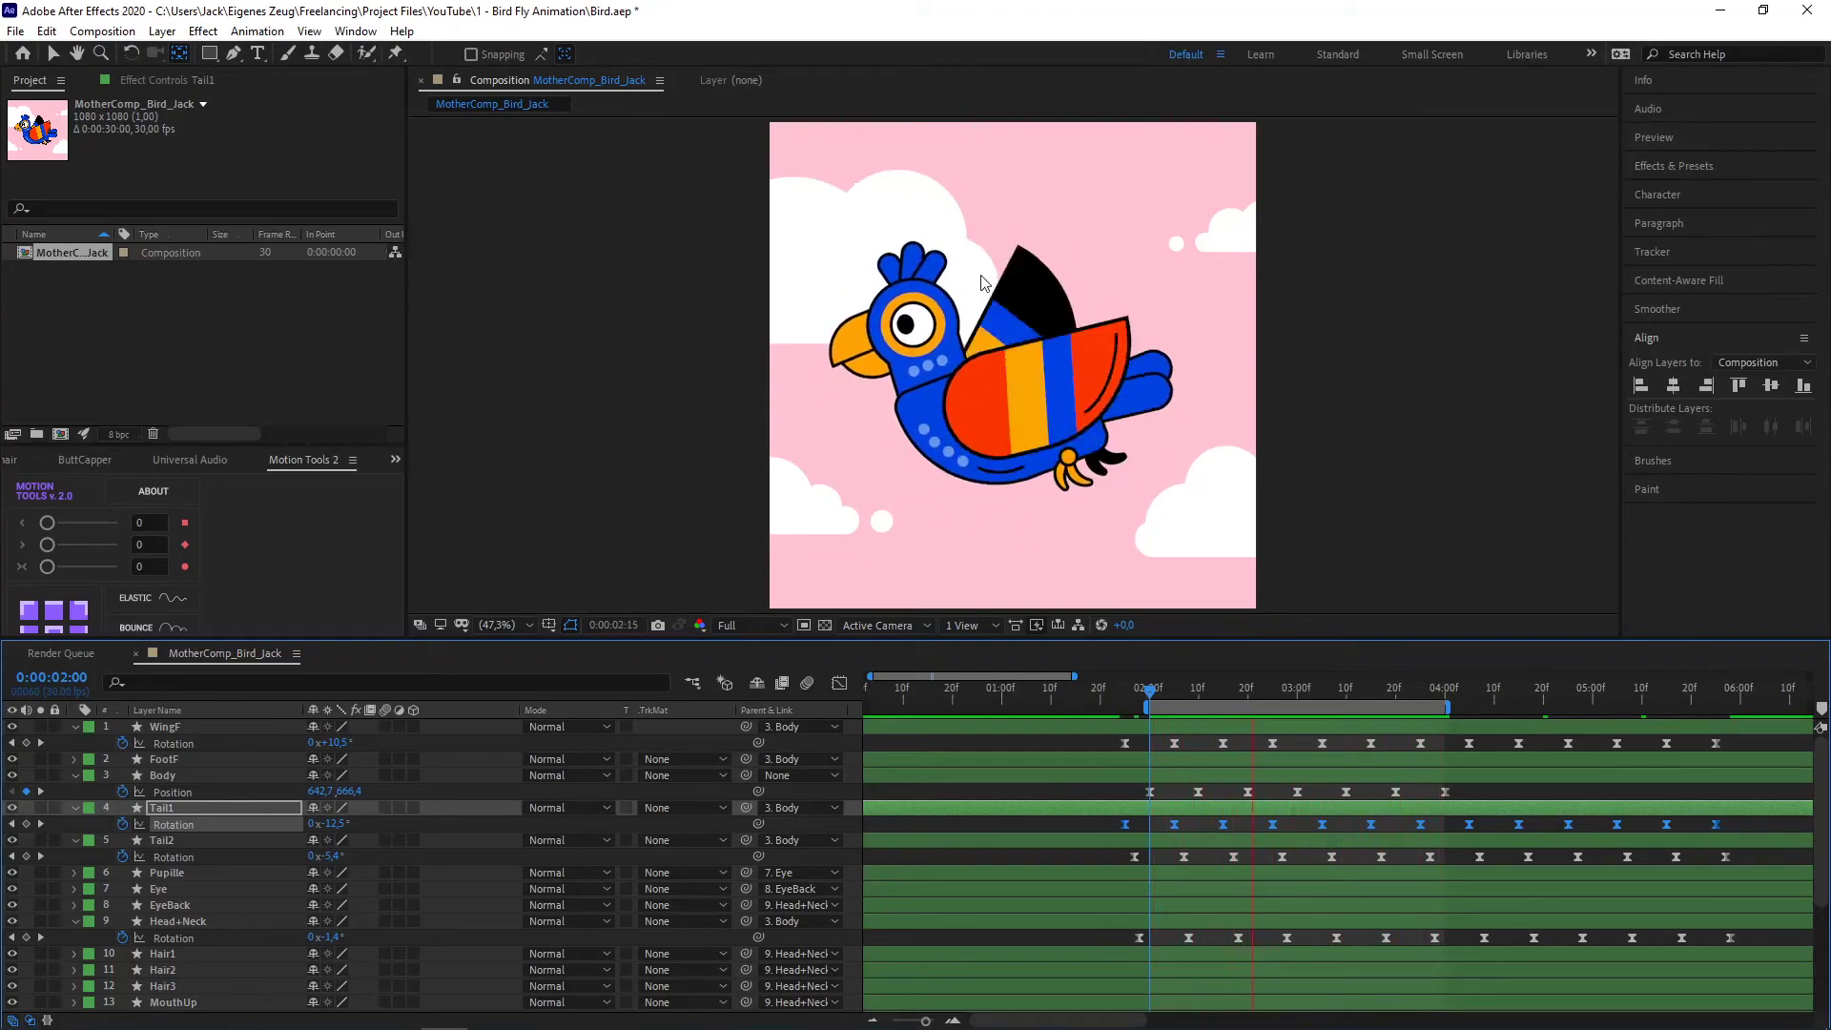
left_click(1154, 695)
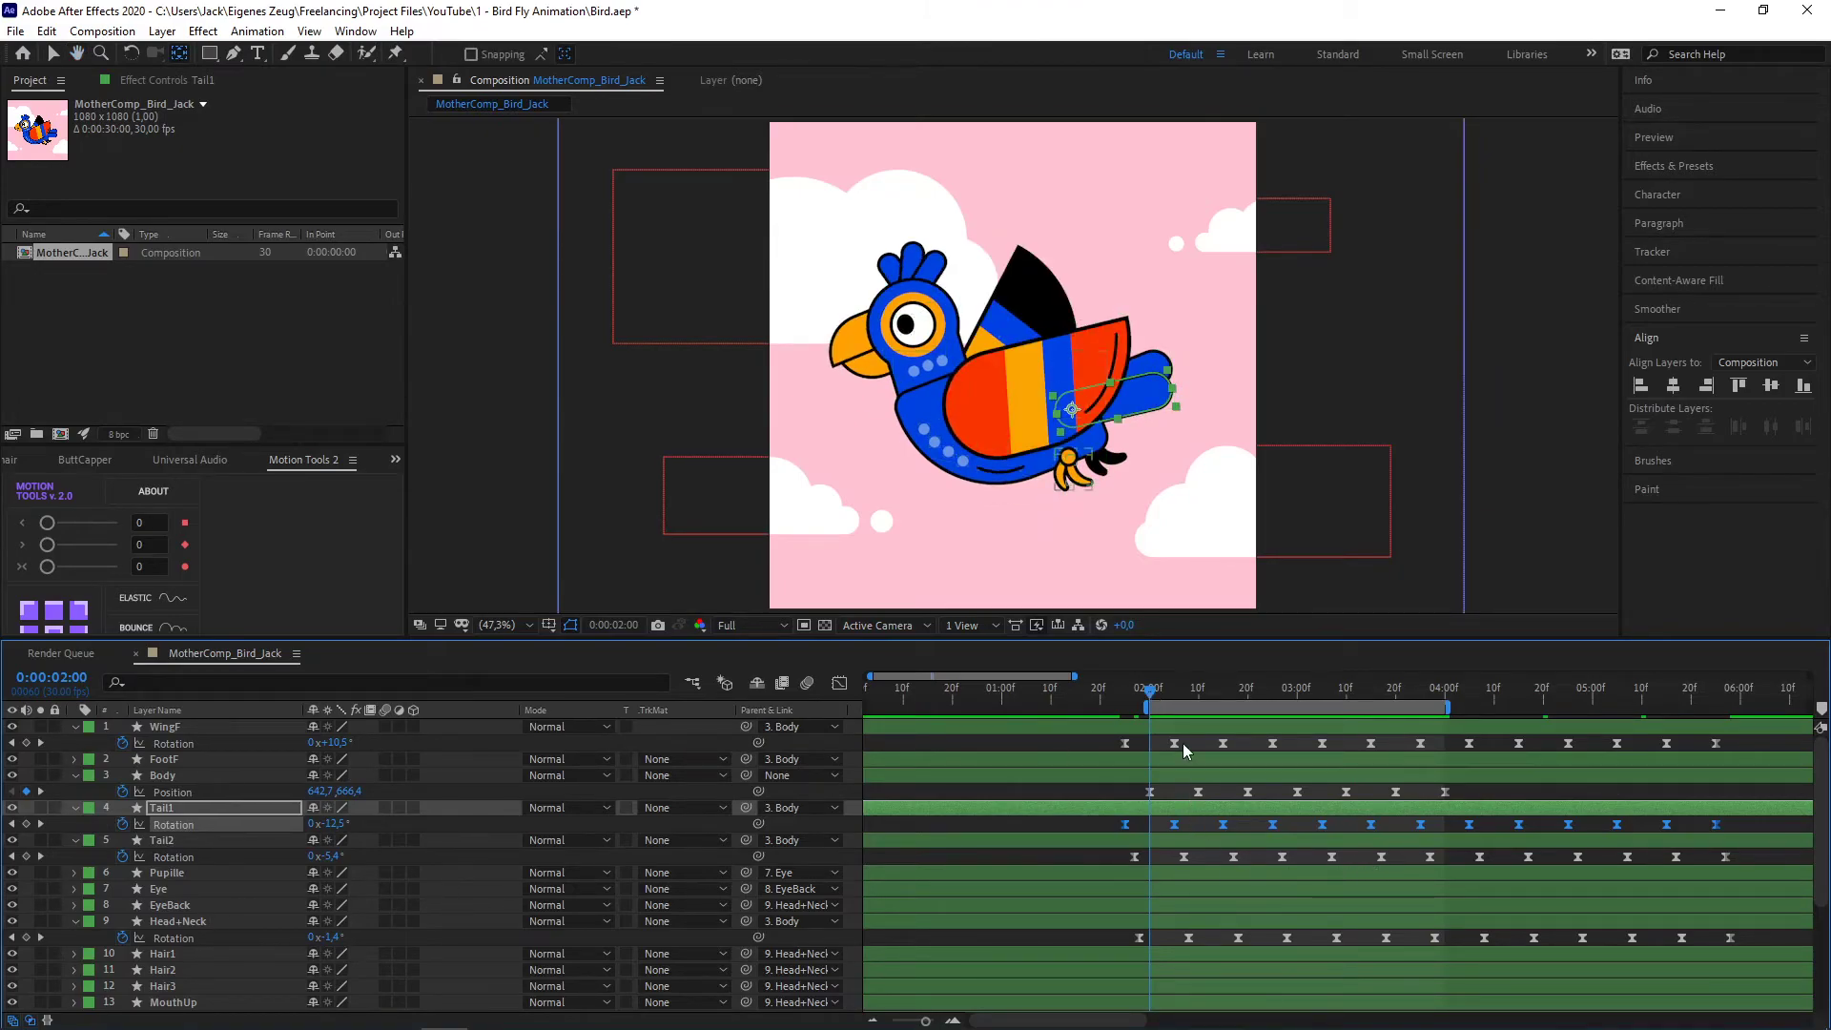
left_click_drag(1171, 690, 1185, 690)
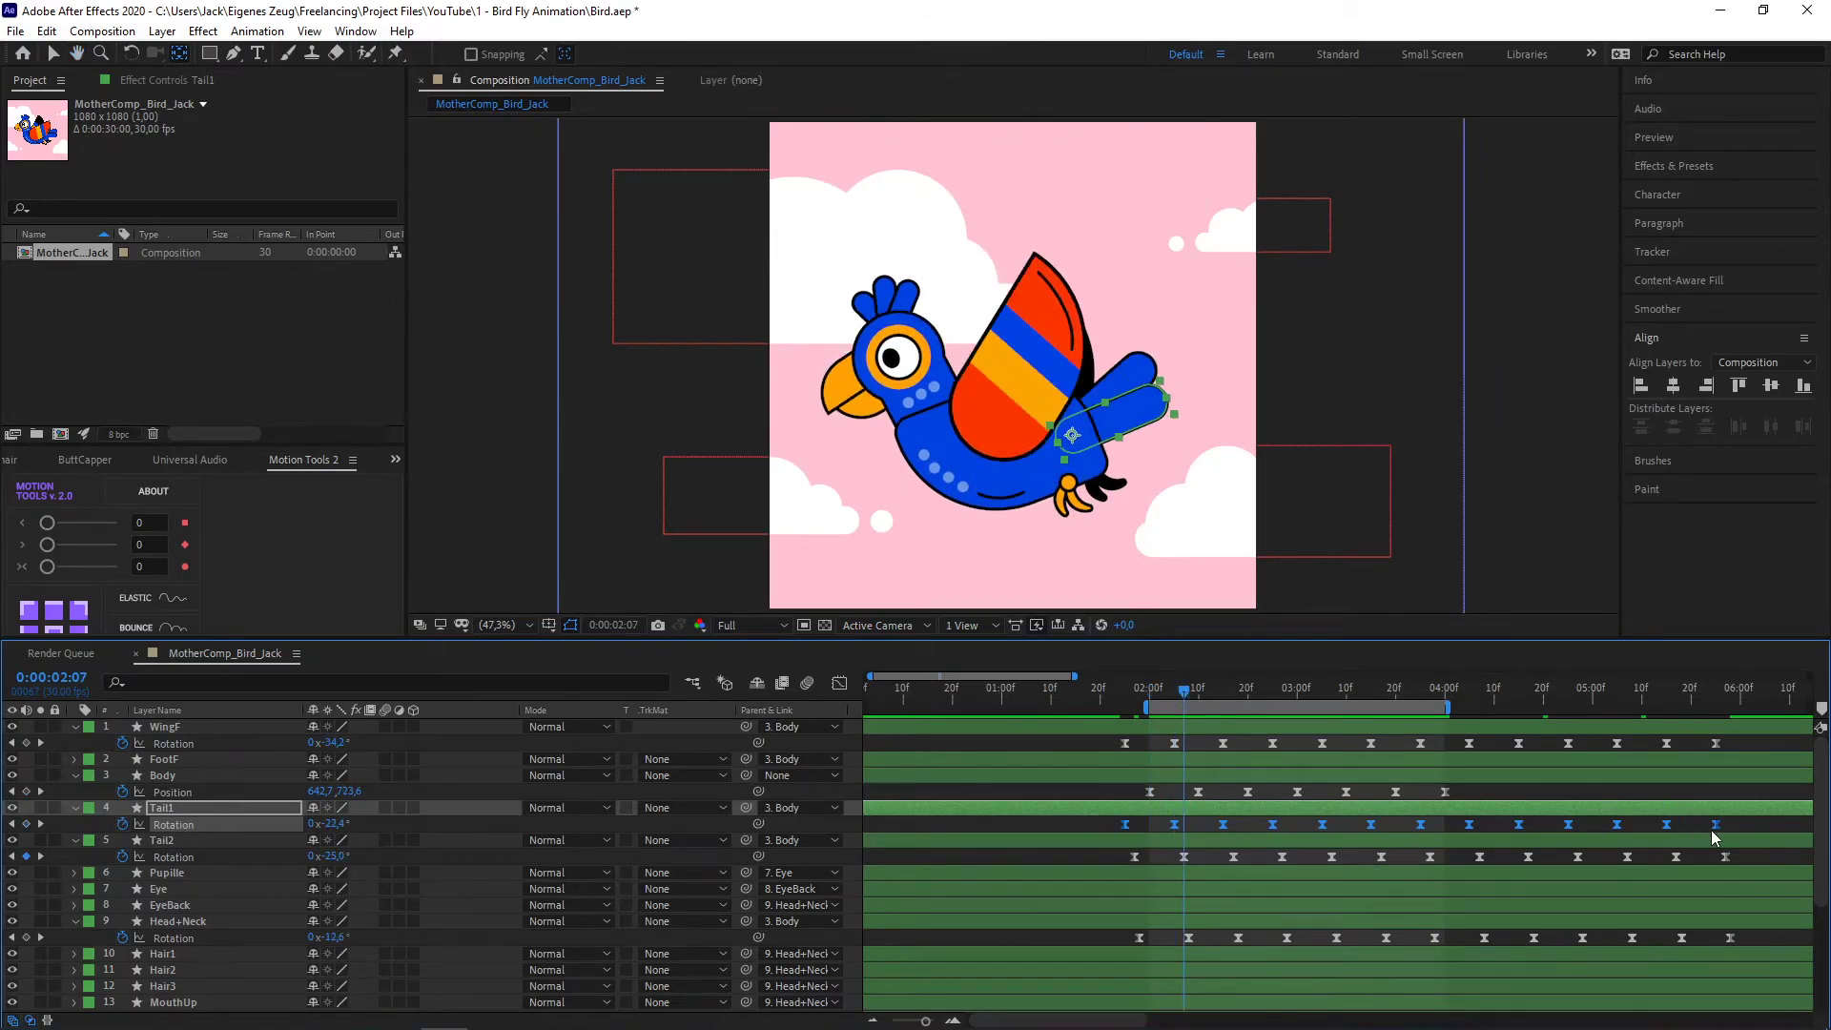
- Copy Tail1's Rotation keyframes onto Hair1 and move the row so it starts at 0:00:01:27
left_click_drag(1721, 822, 1102, 824)
scroll(262, 929, "down", 2)
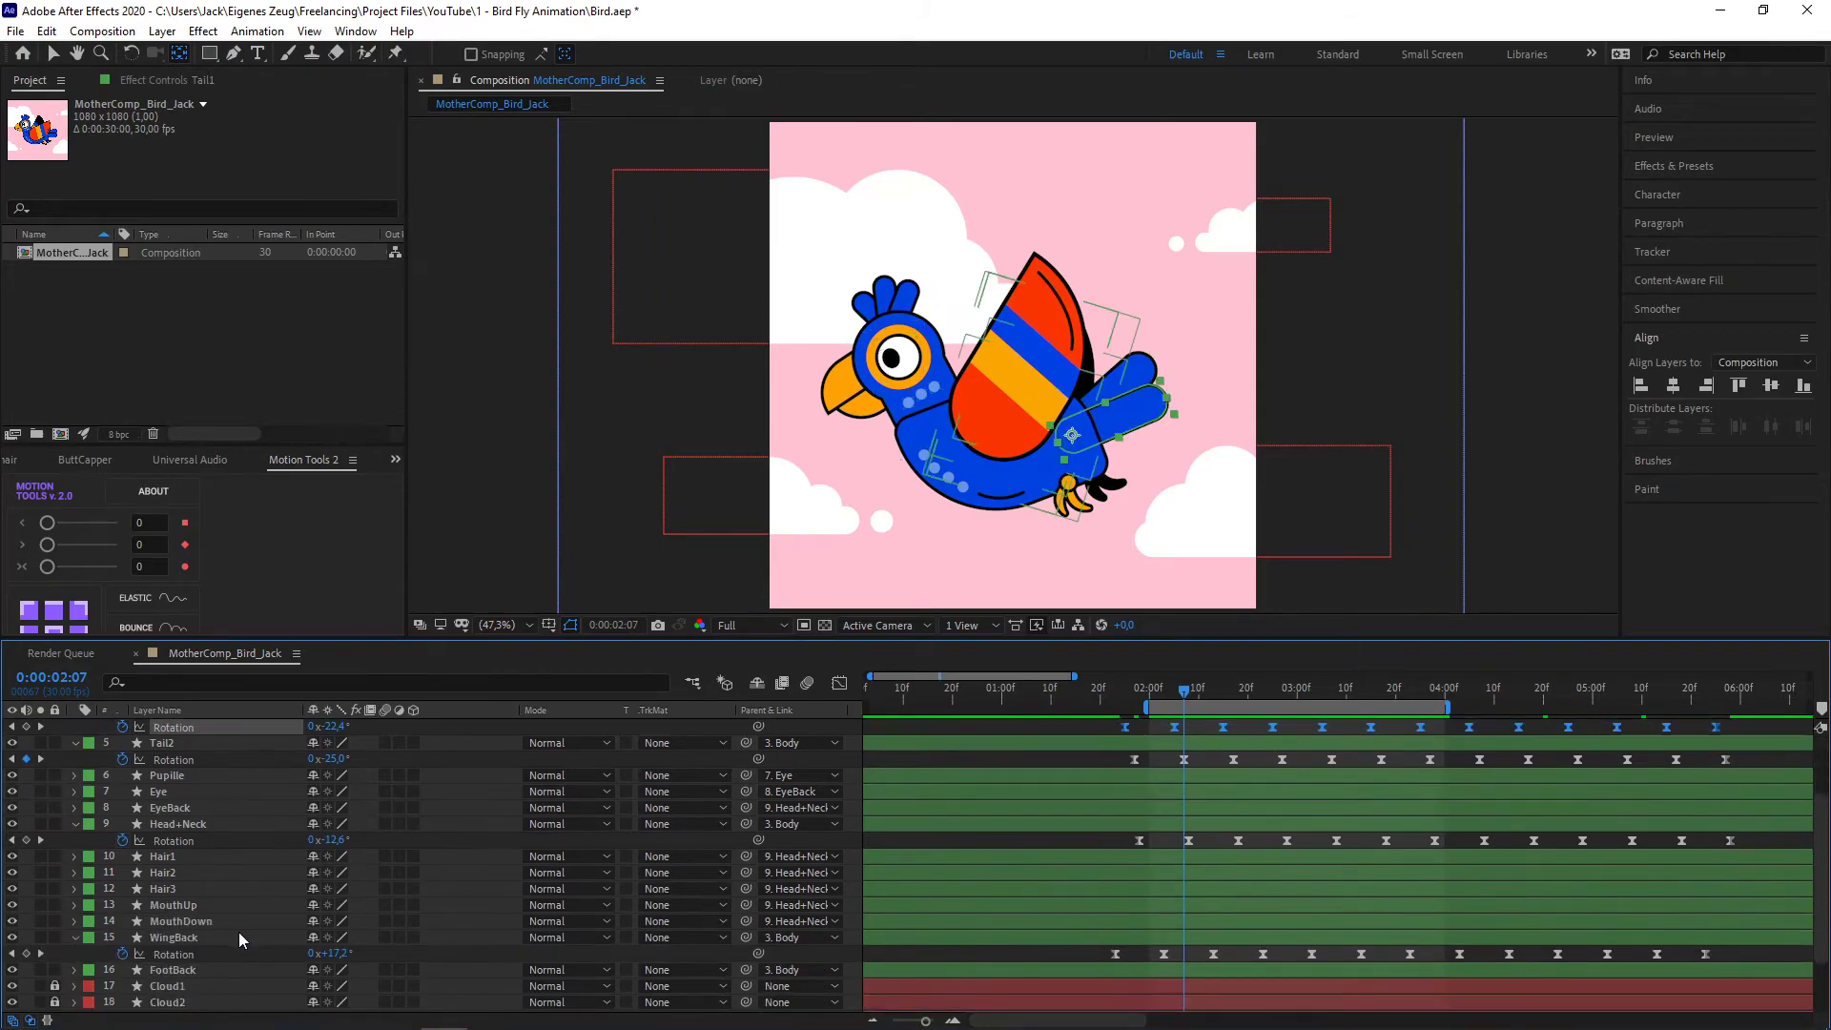
left_click(214, 858)
key("r")
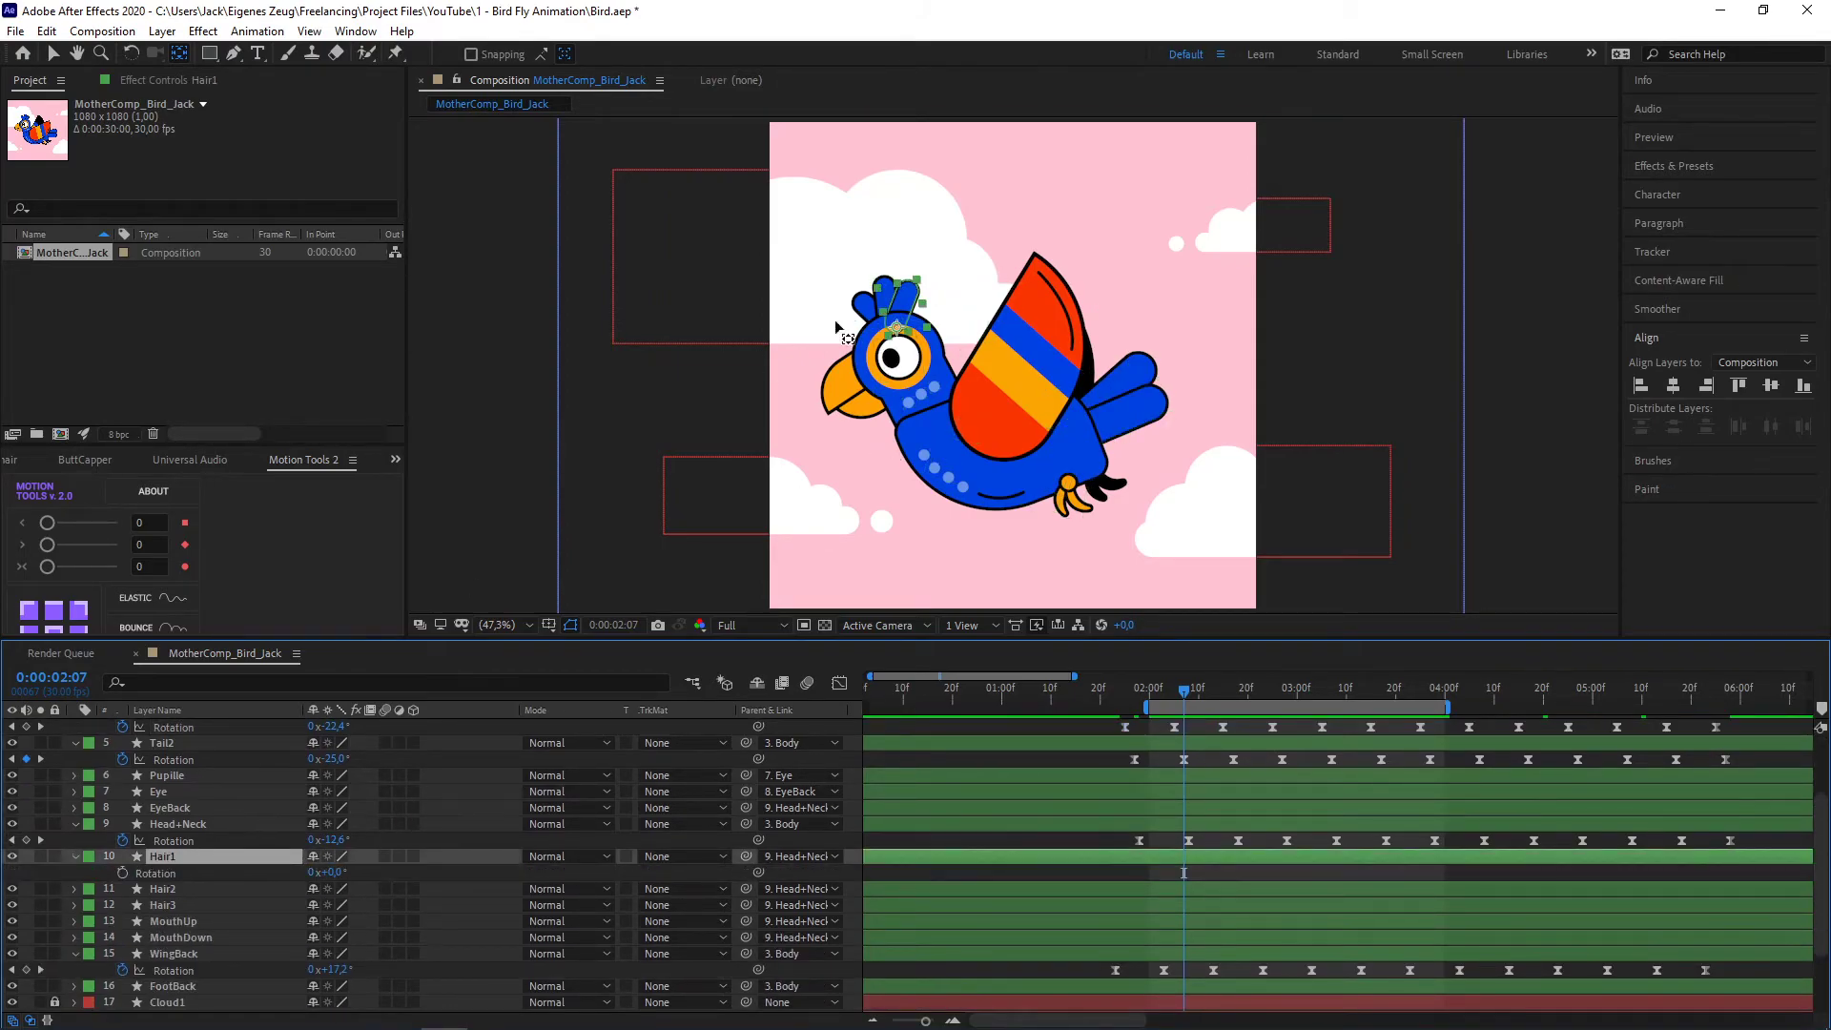
left_click(157, 873)
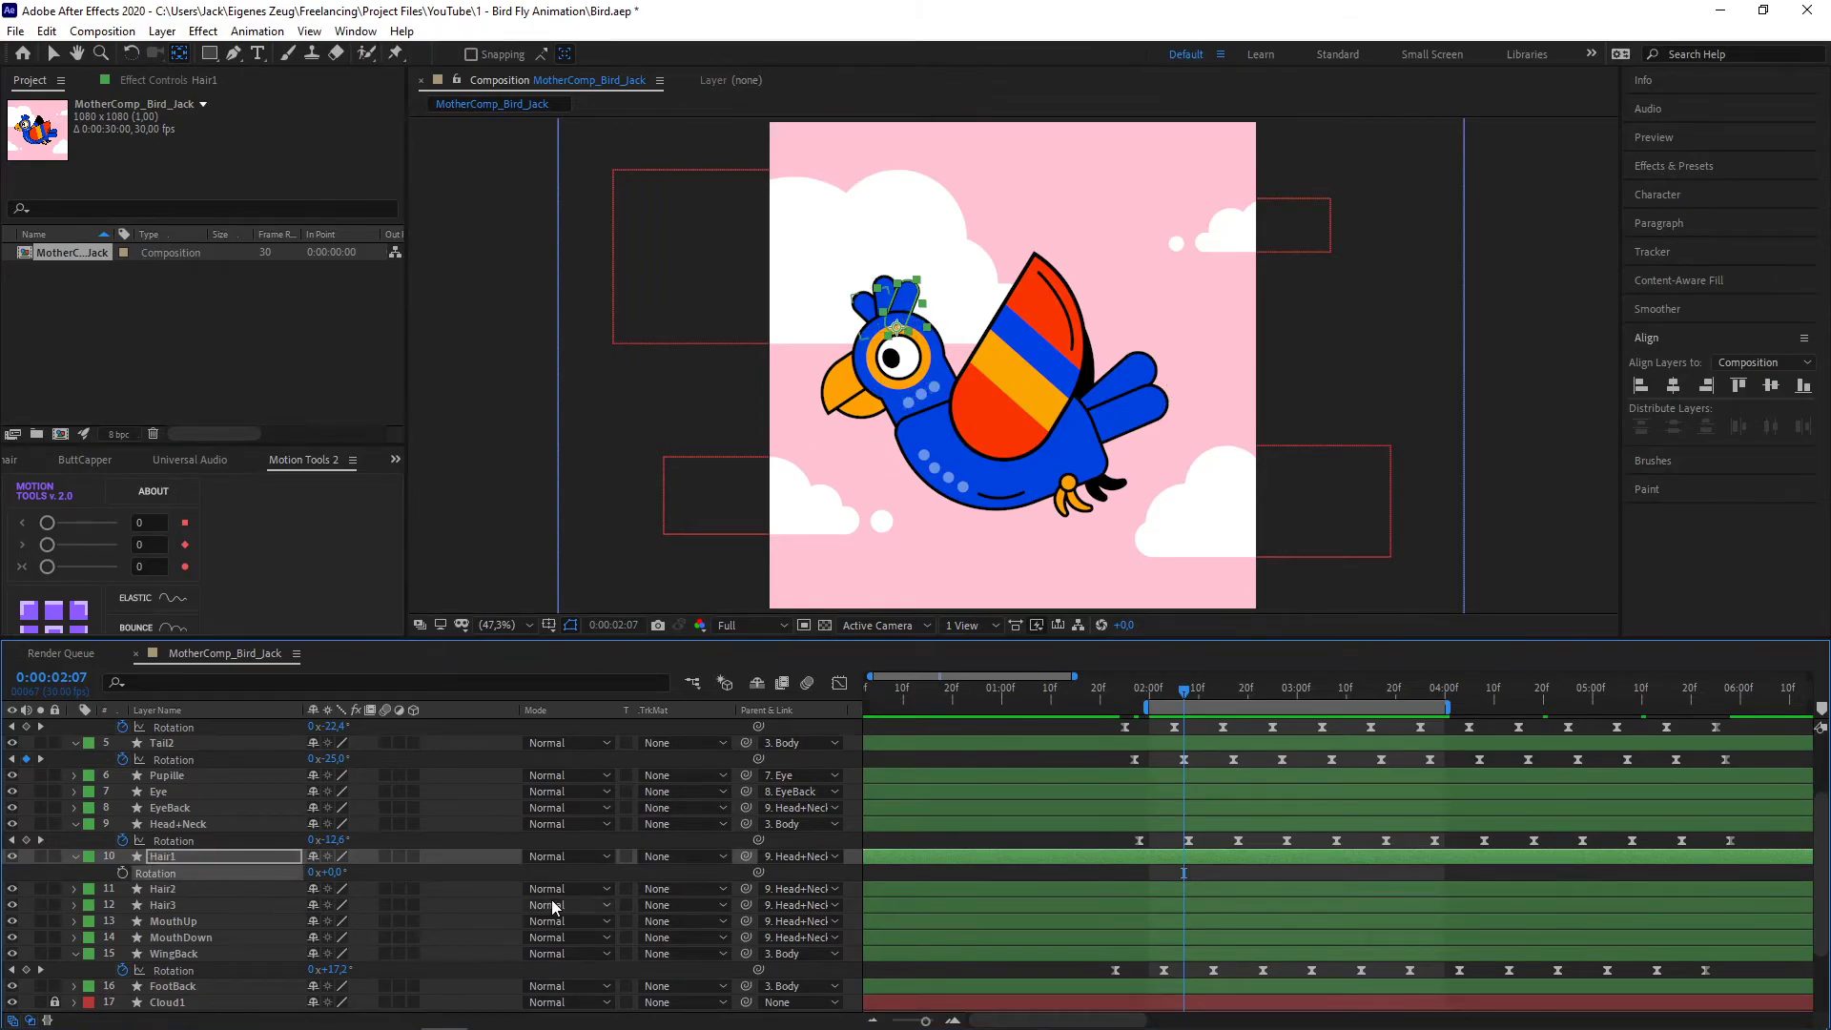
key("ctrl+v")
left_click_drag(1182, 873, 1135, 873)
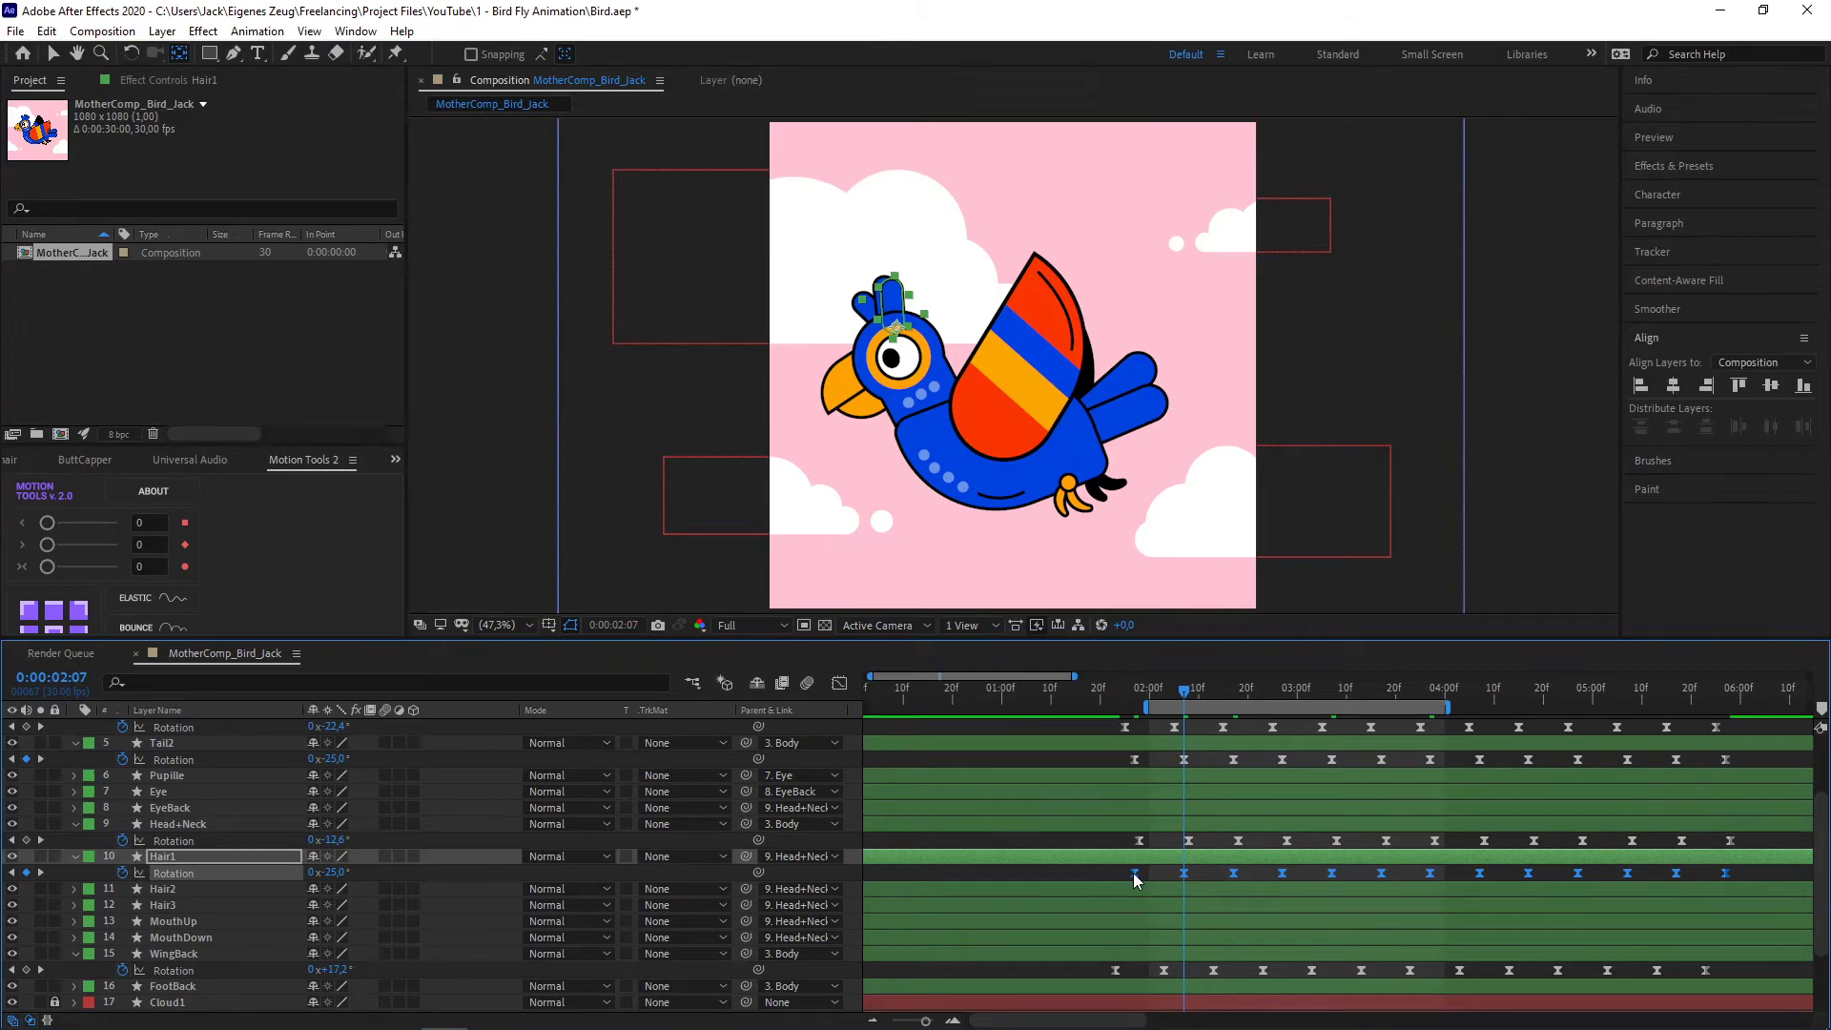
- Preview Hair1's swing with the head movement and return to 0:00:02:07
key("space")
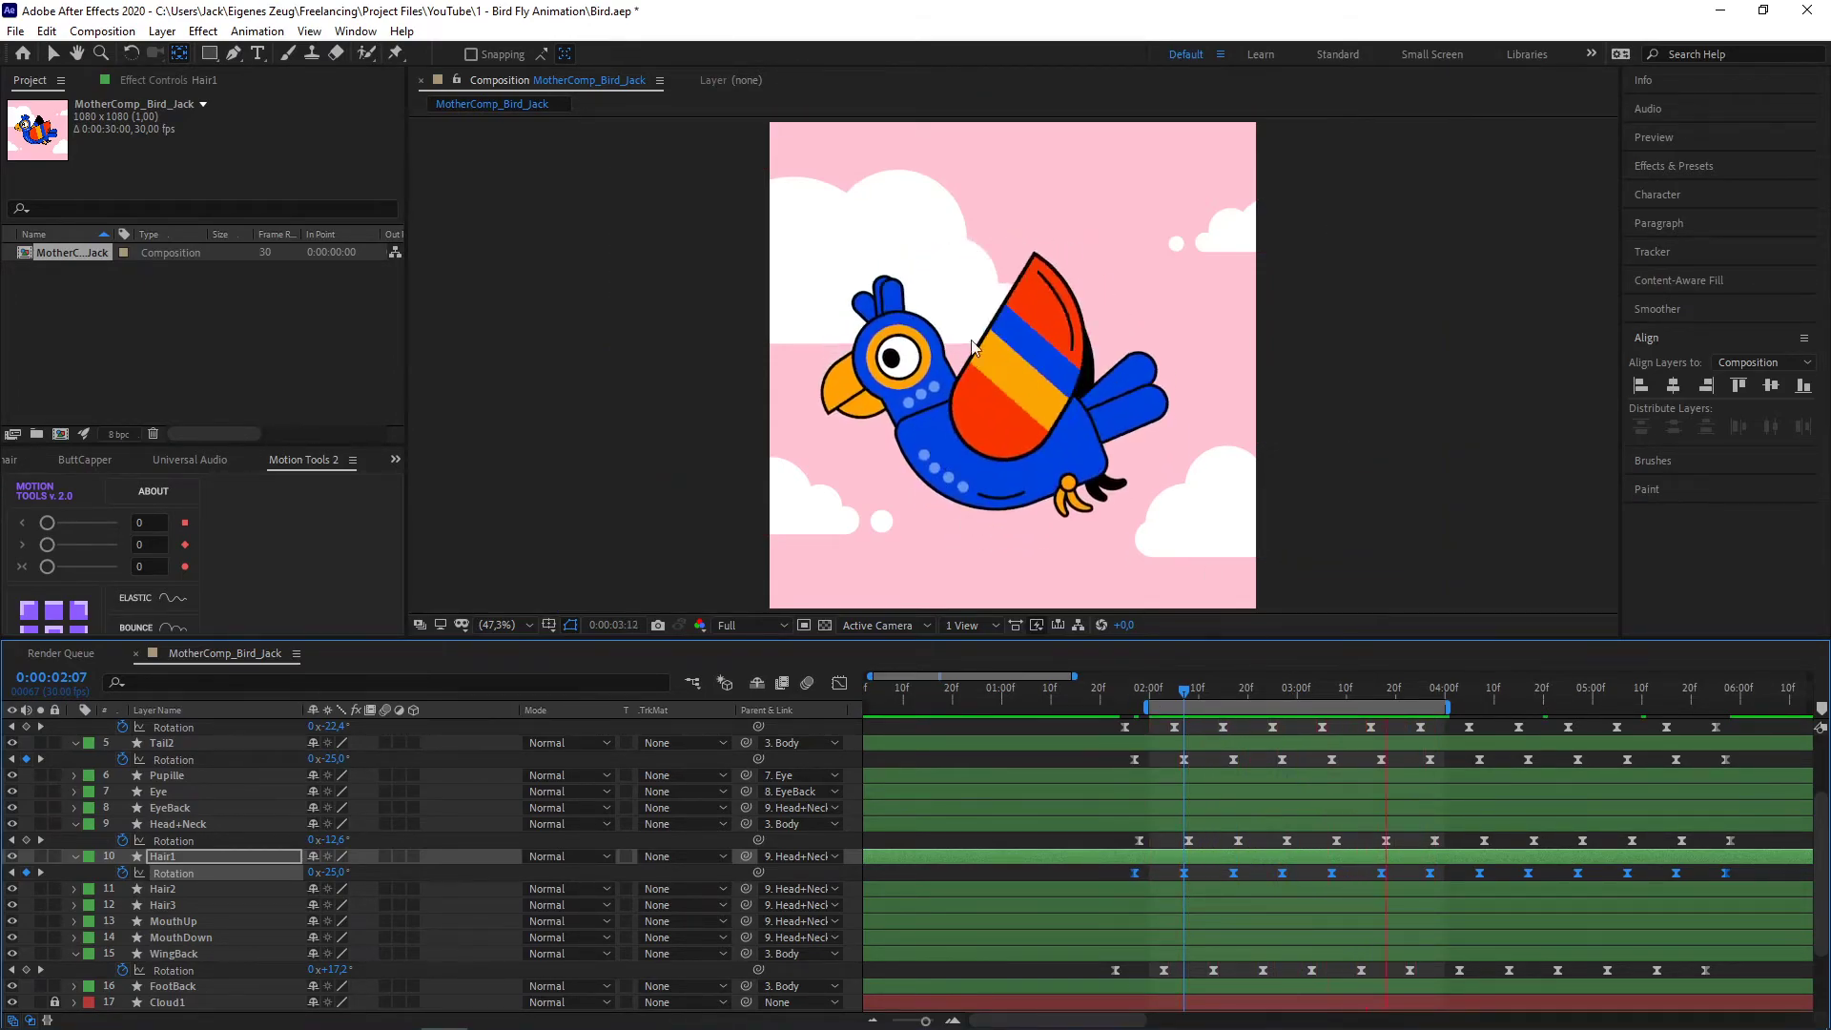
left_click(1190, 689)
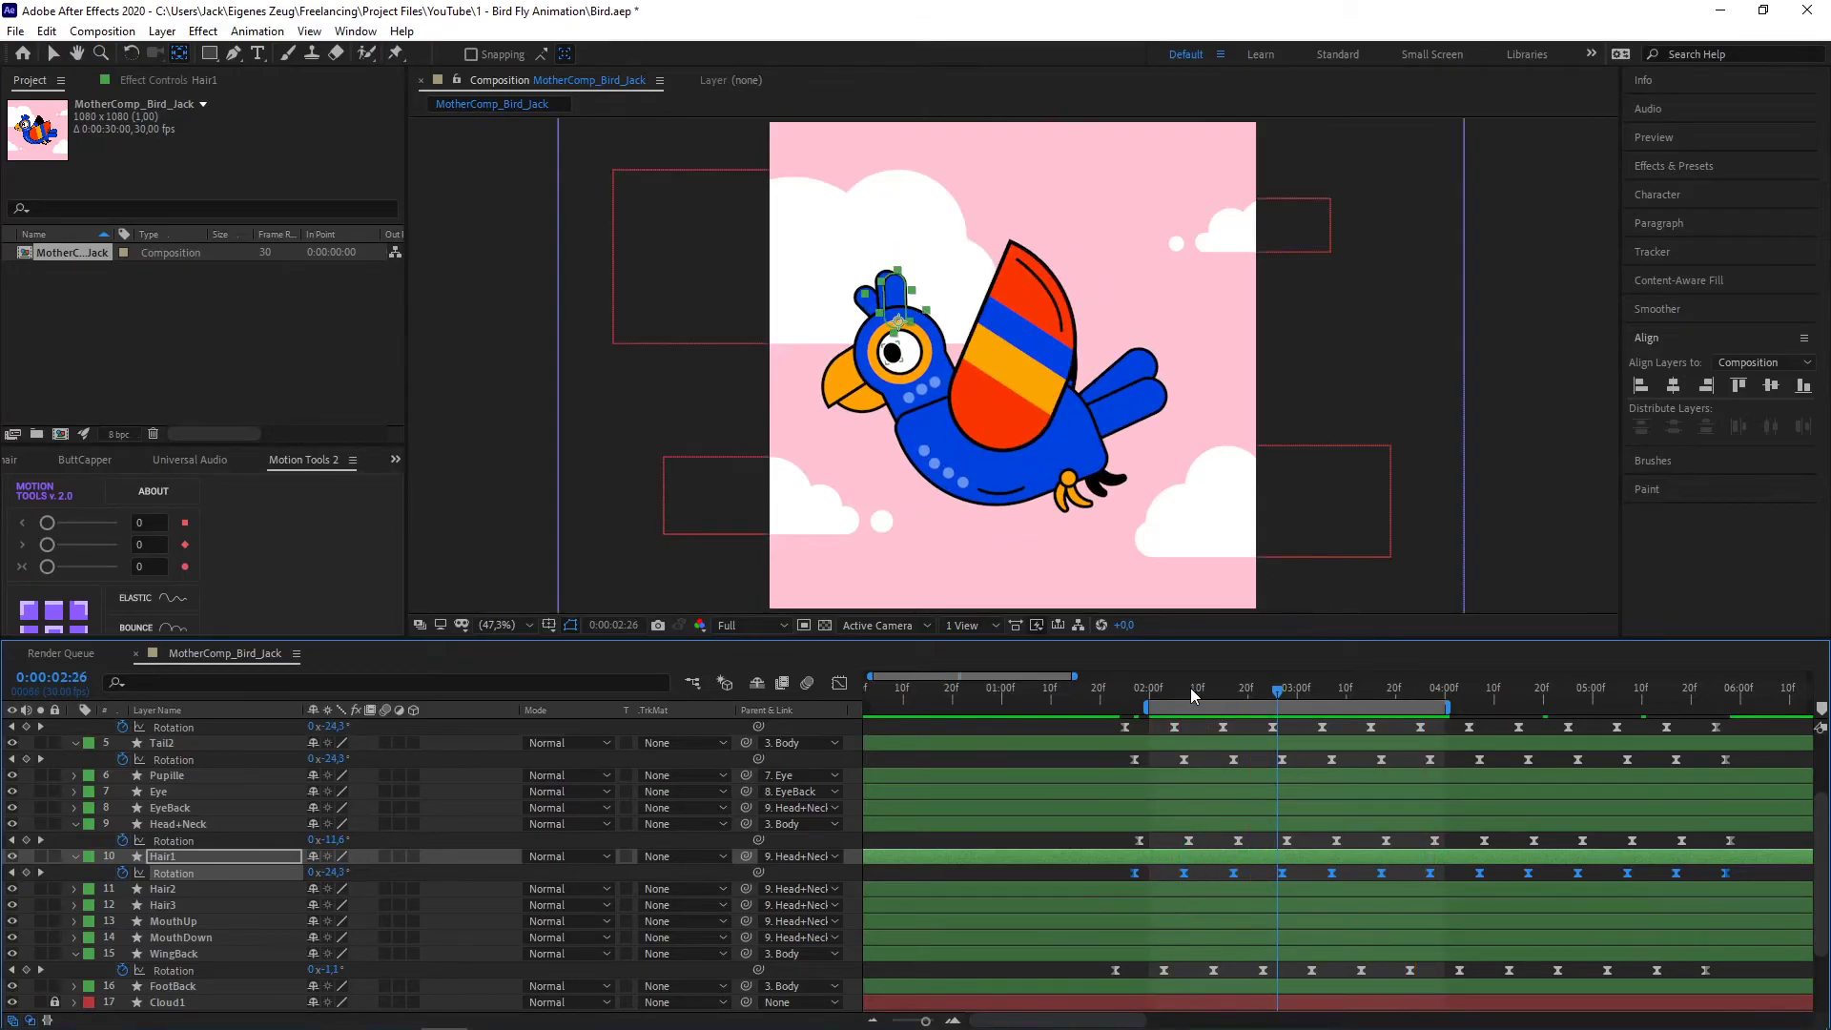
left_click(1184, 688)
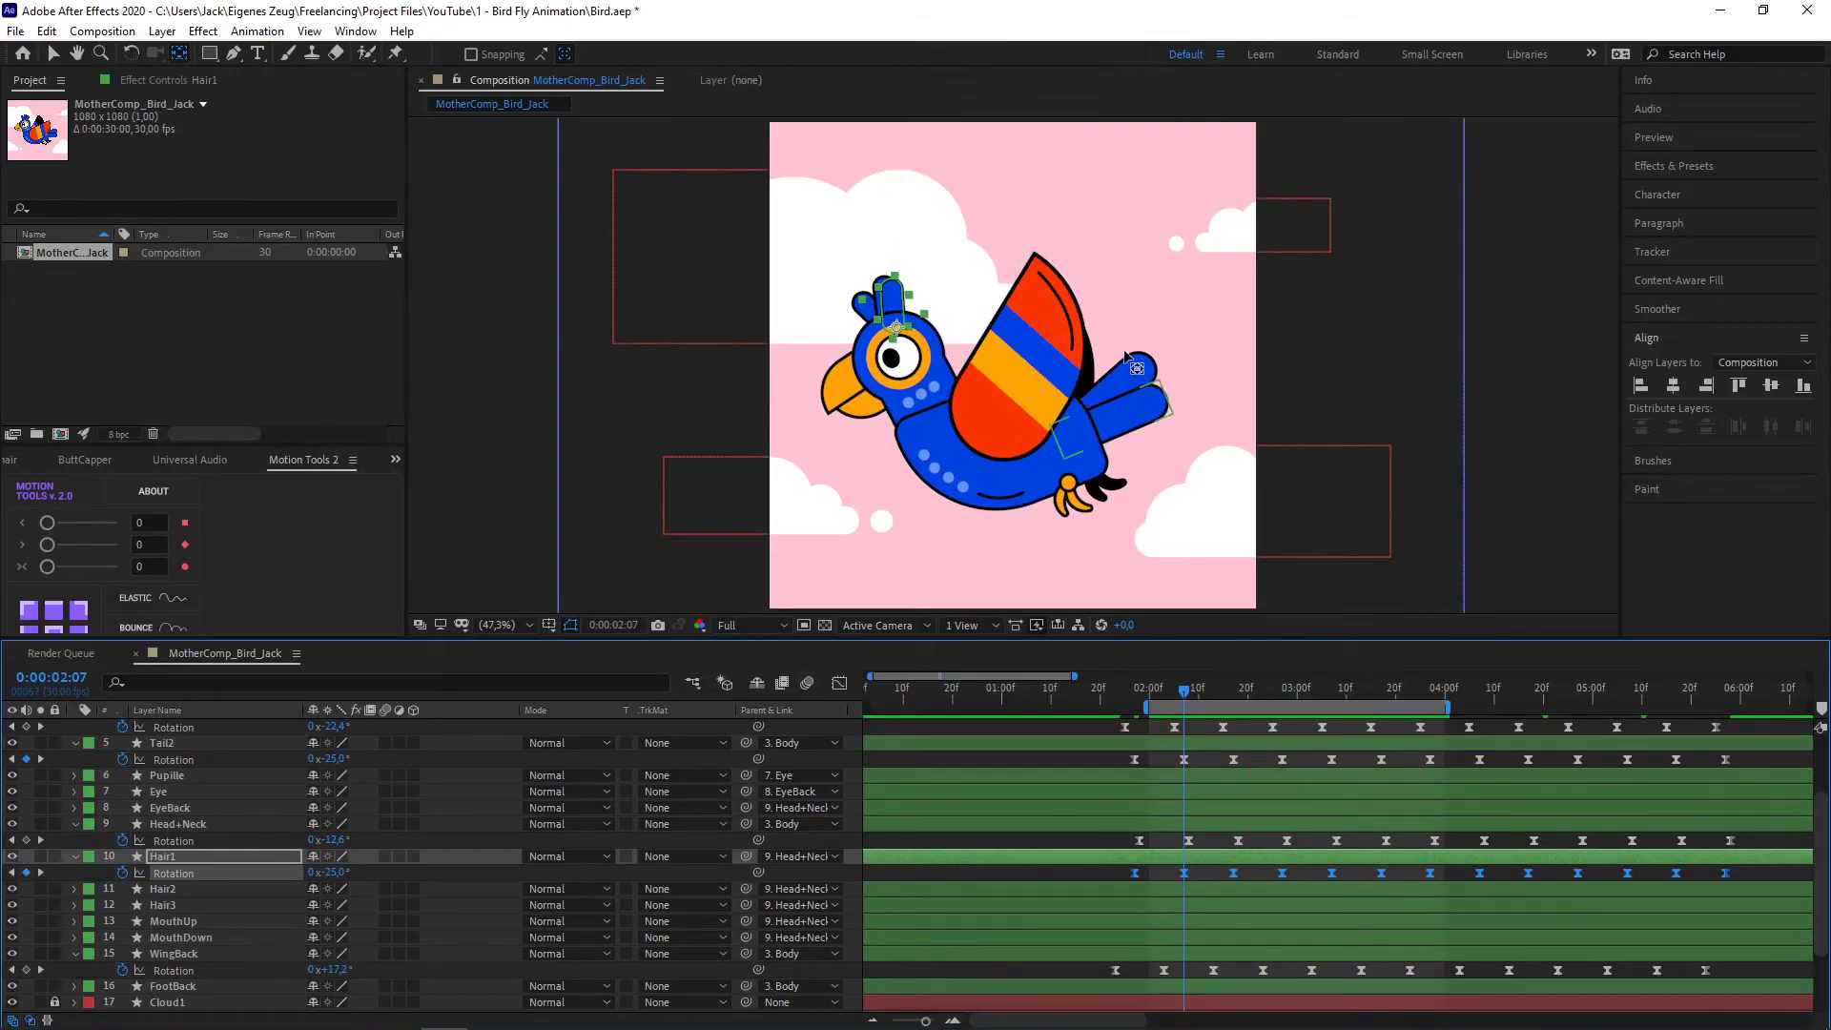
- Paste the copied Rotation keyframes onto Hair2 and move the row so it starts at 0:00:01:25
left_click(160, 891)
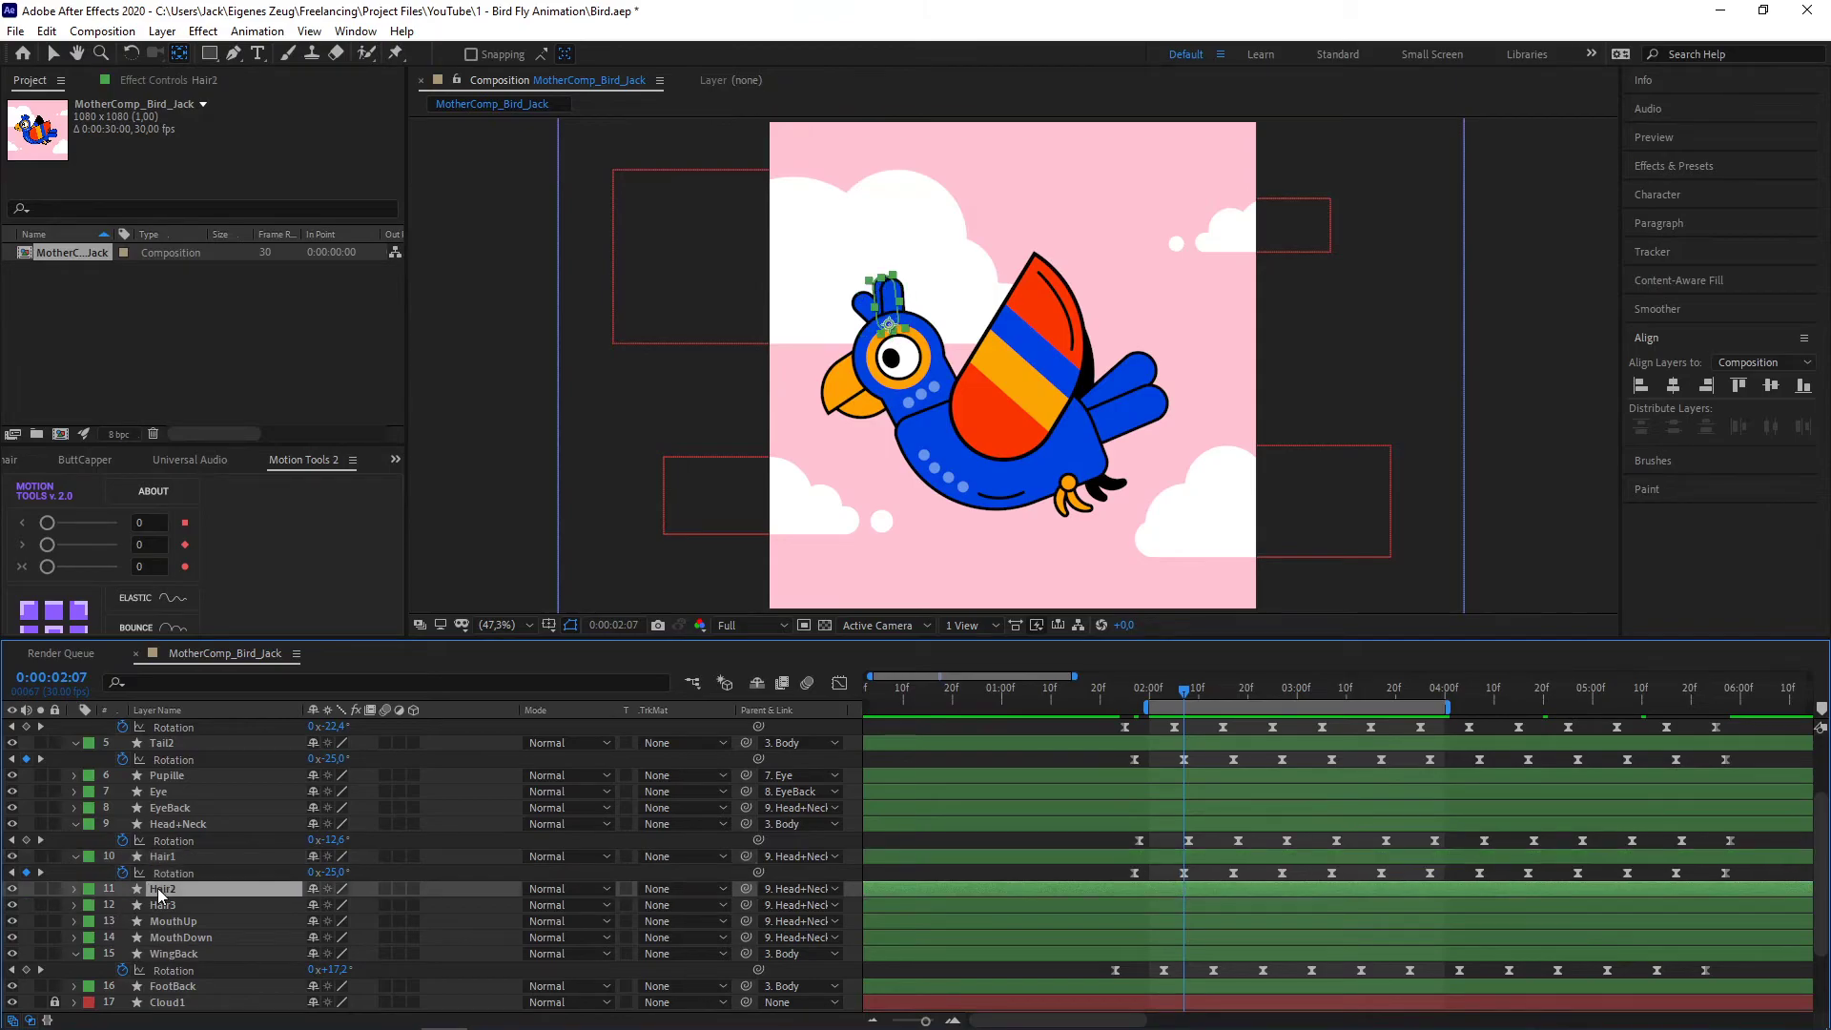
key("r")
left_click(168, 908)
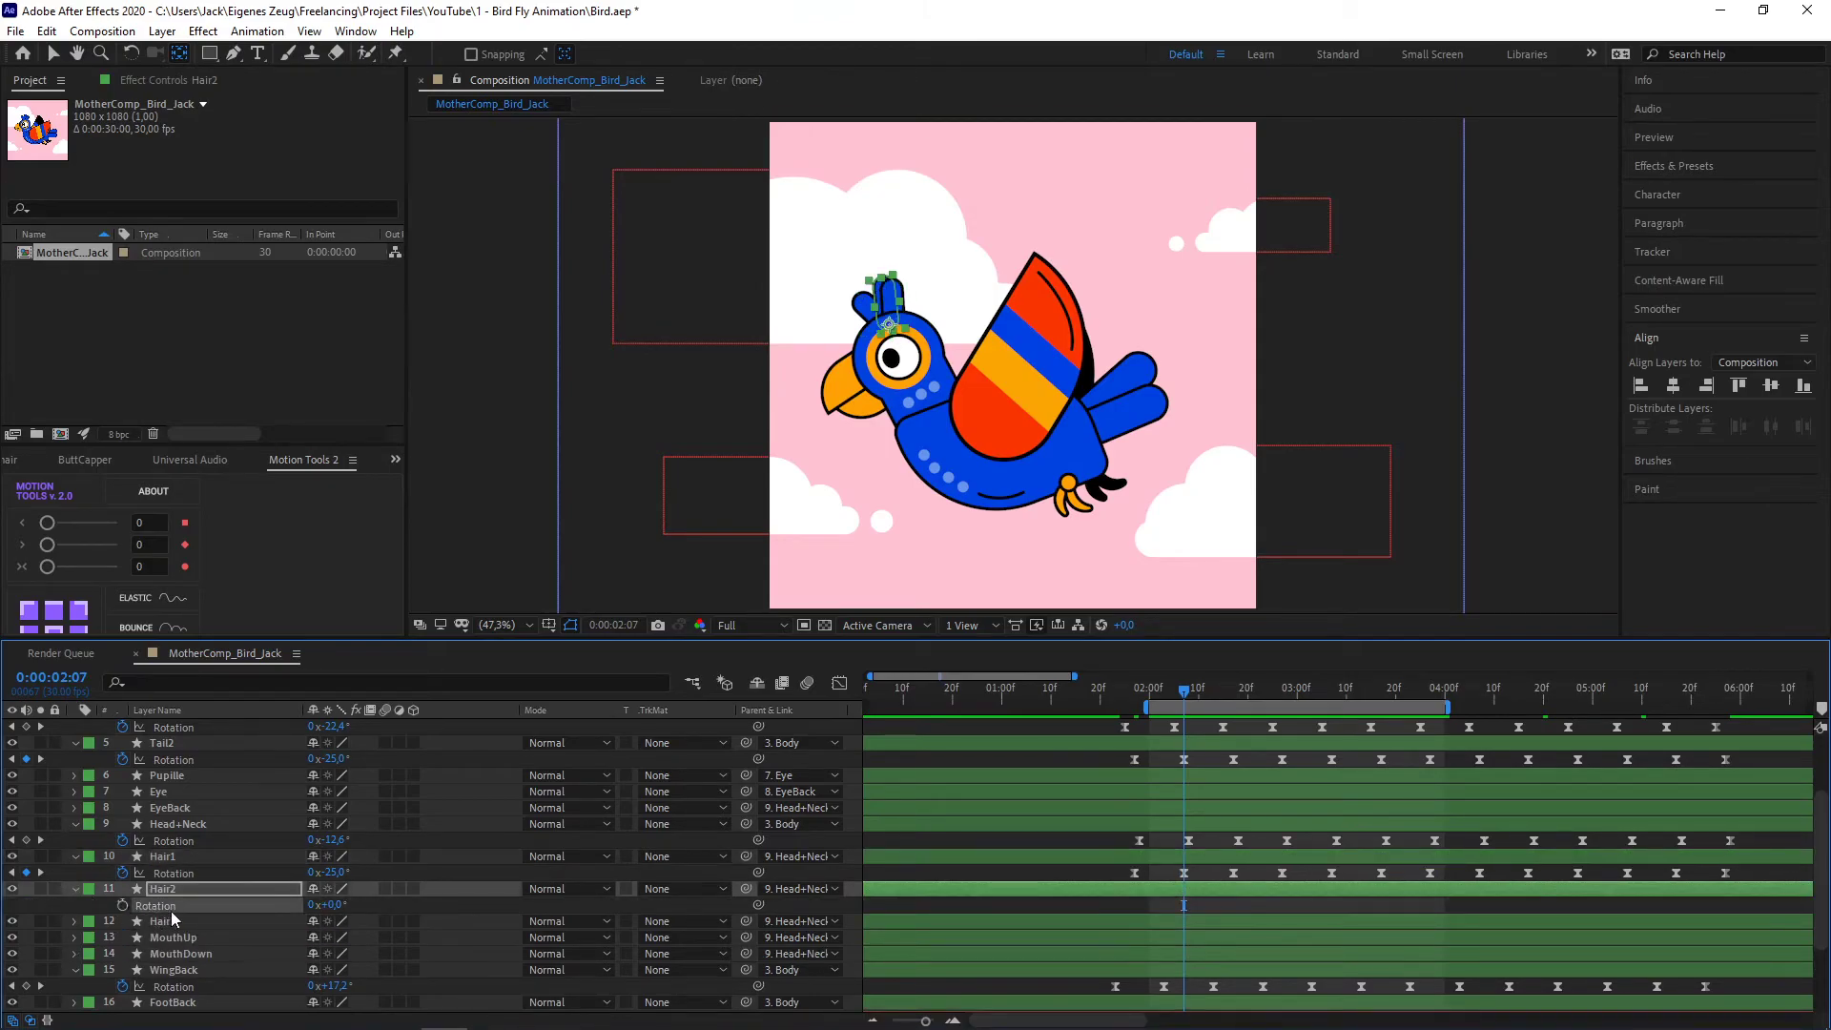
left_click_drag(1187, 910, 1127, 902)
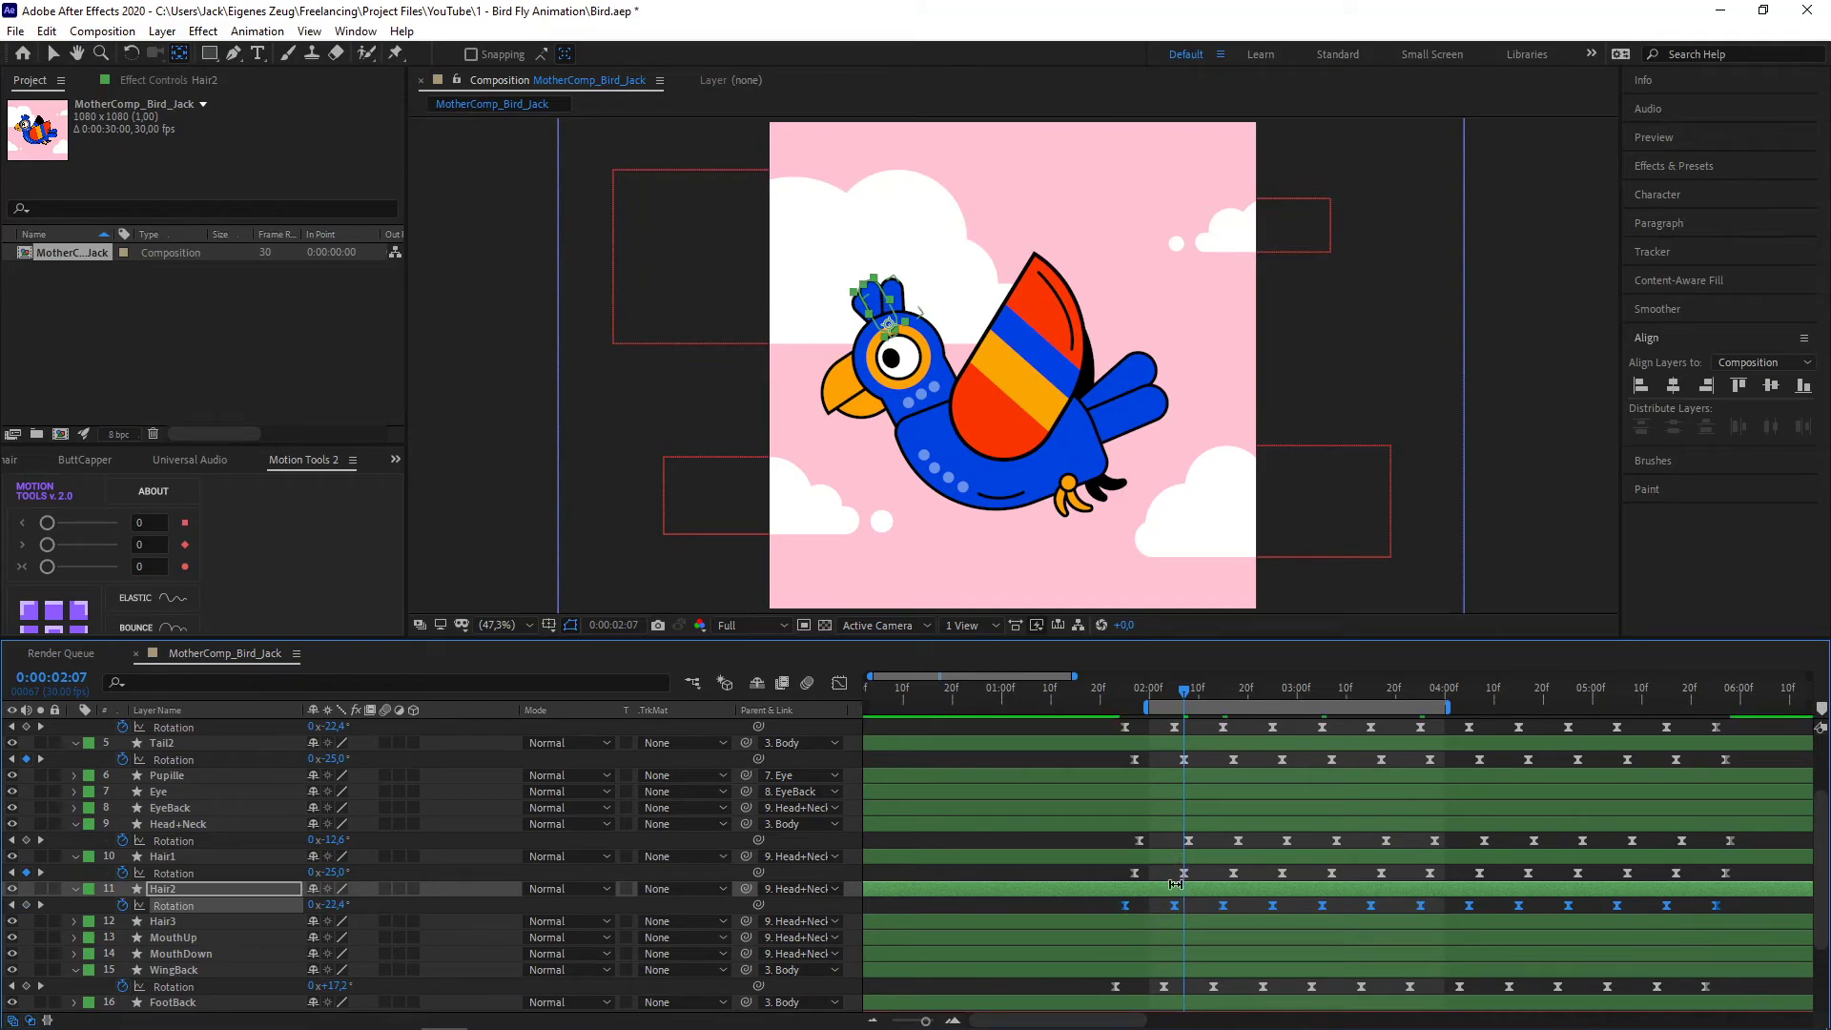
- Paste the copied Rotation keyframes onto Hair3 and move the row to start about 1 frame before Hair2's
left_click(186, 917)
key("r")
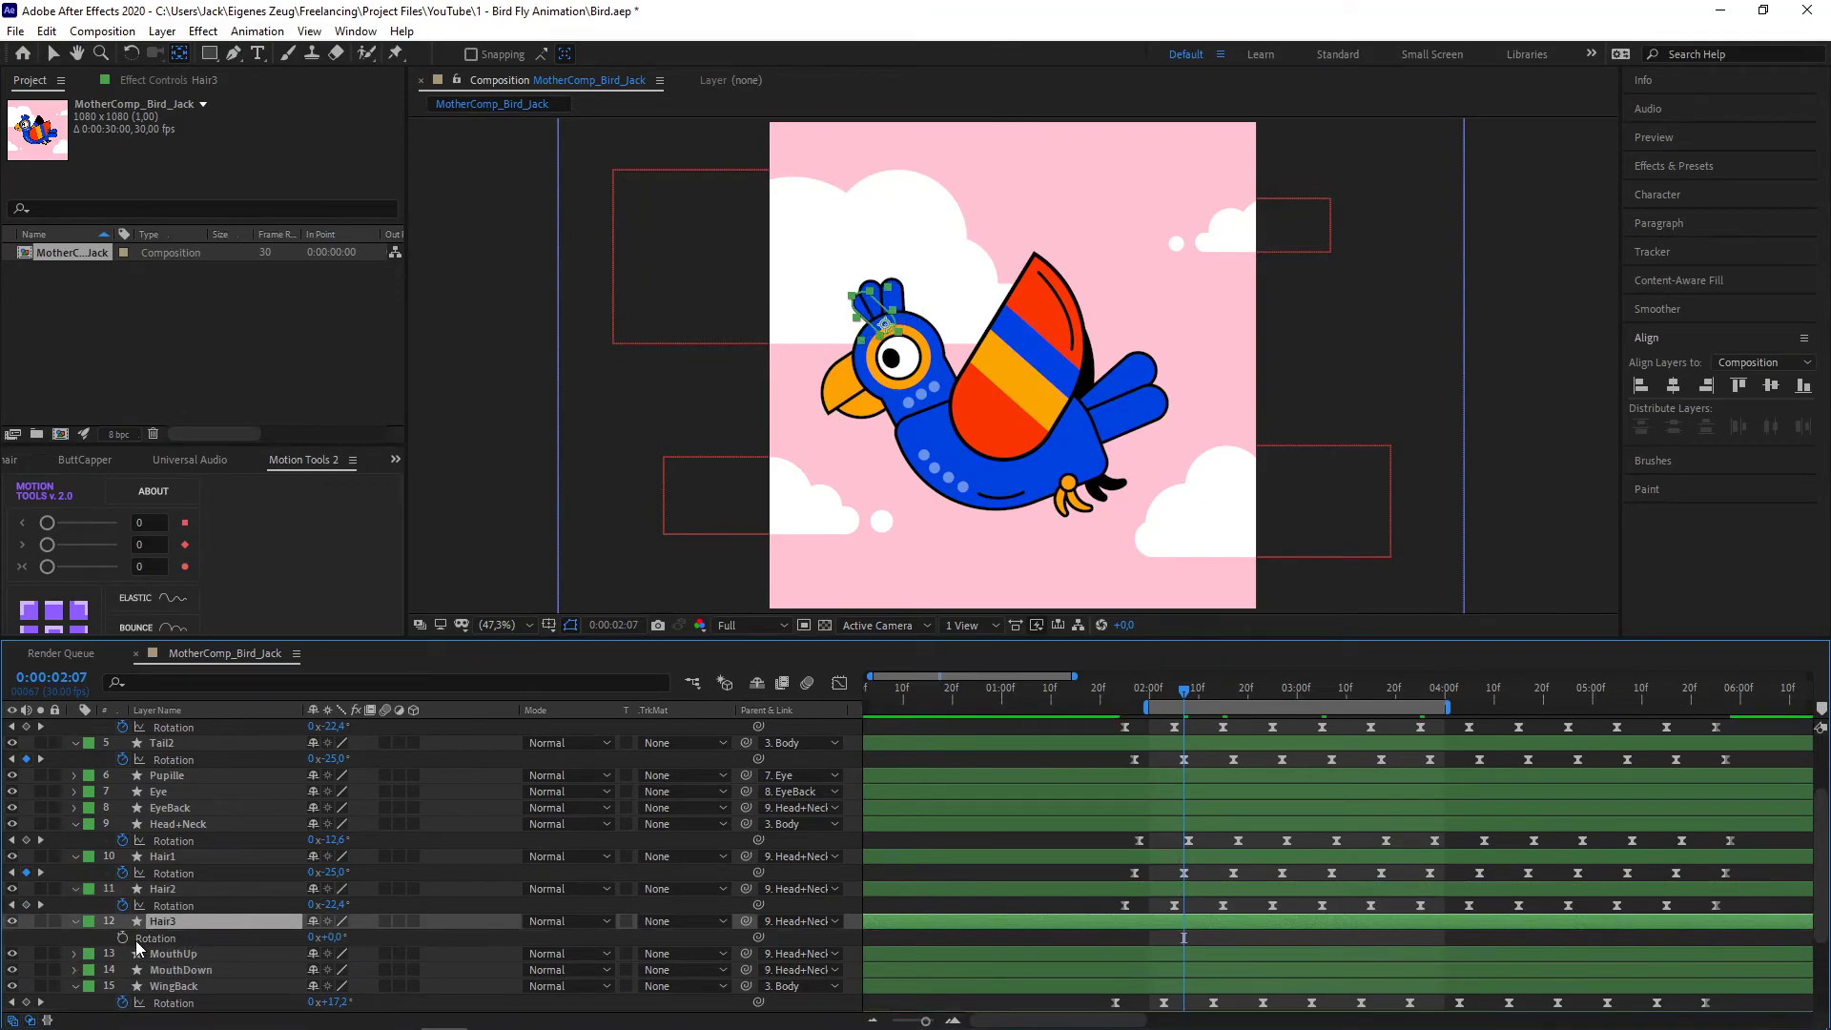
left_click(152, 940)
key("ctrl+v")
left_click_drag(1186, 941, 1124, 936)
- Preview the three staggered head feathers together with the whole bird from 0:00:02:00
left_click(1149, 694)
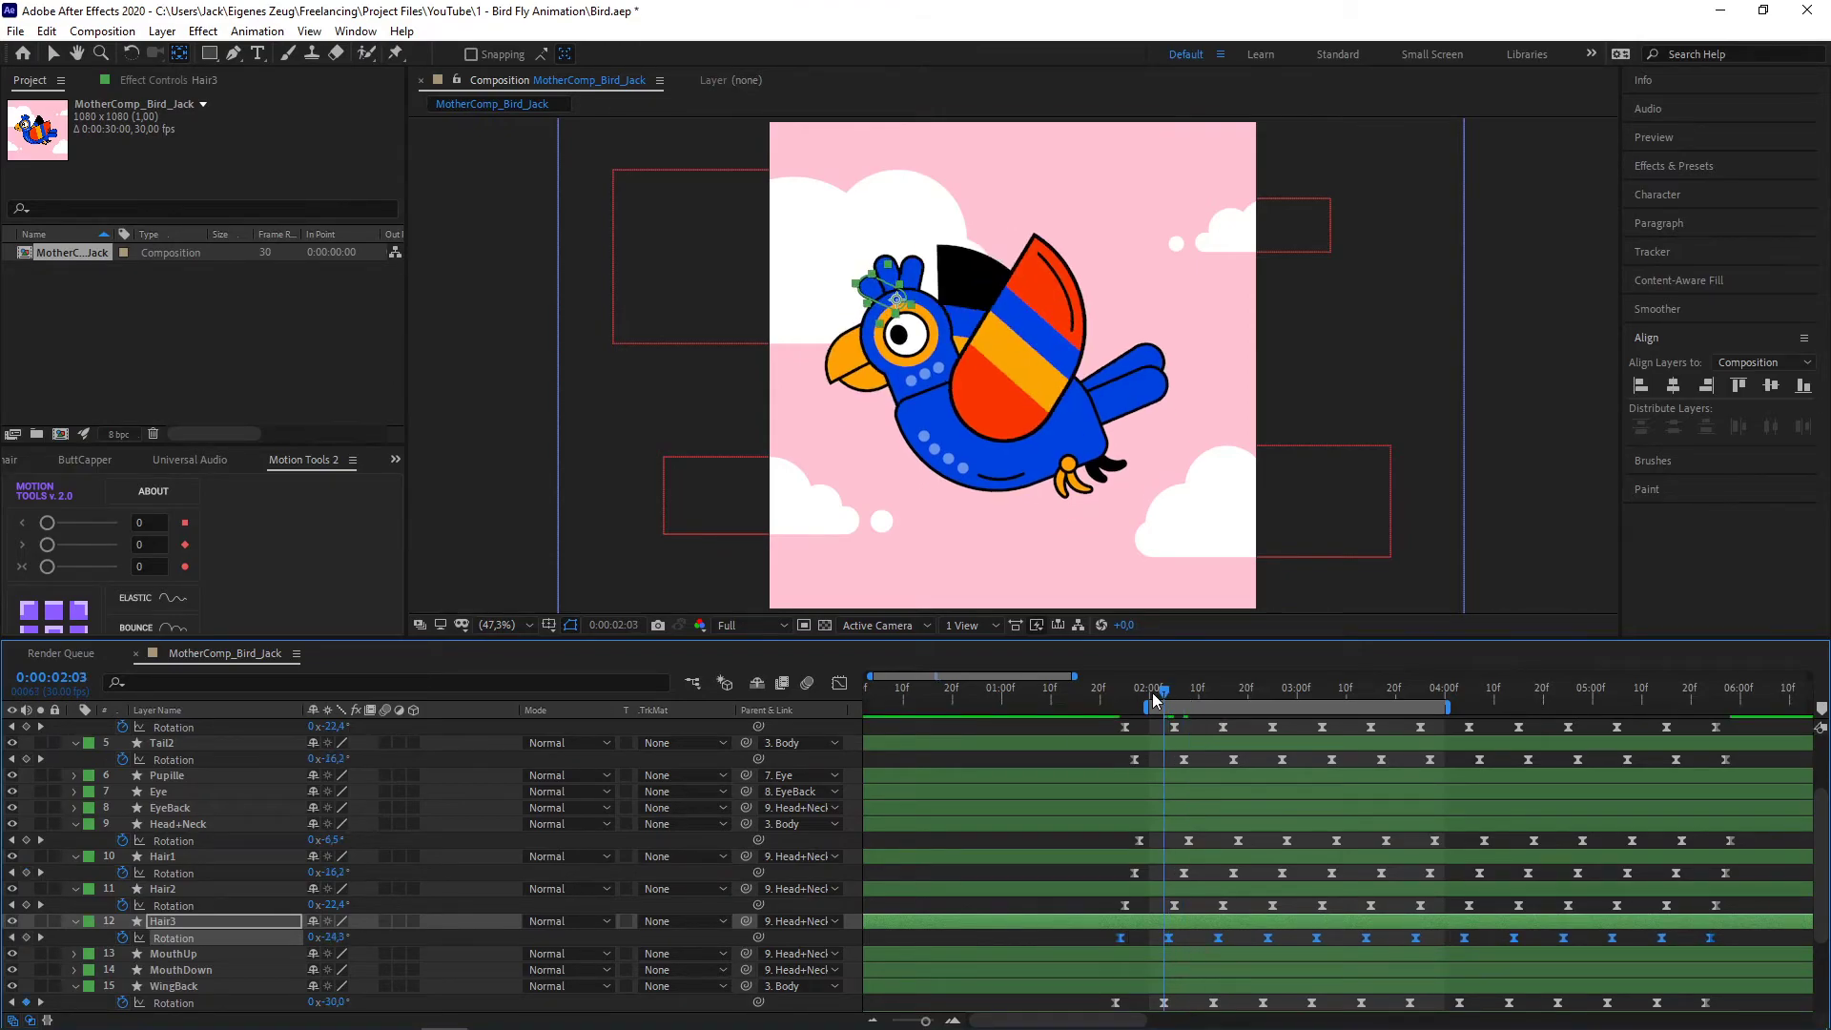
key("space")
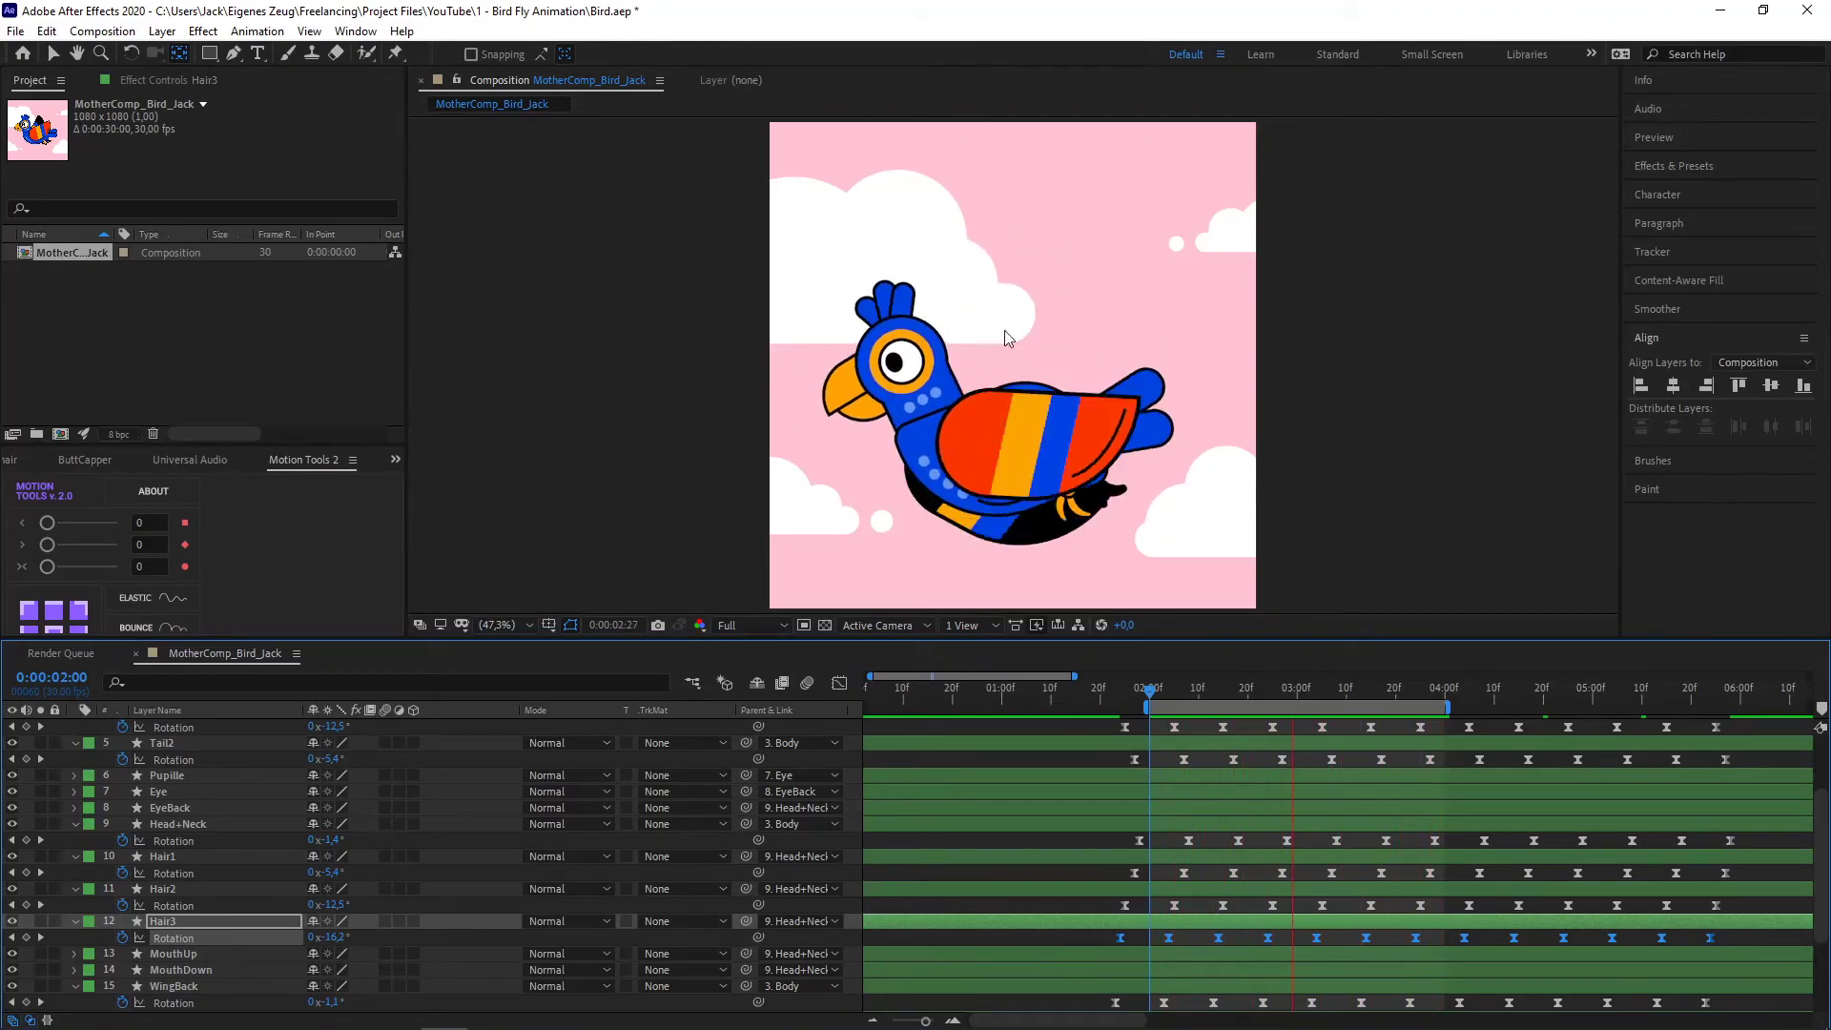
key("space")
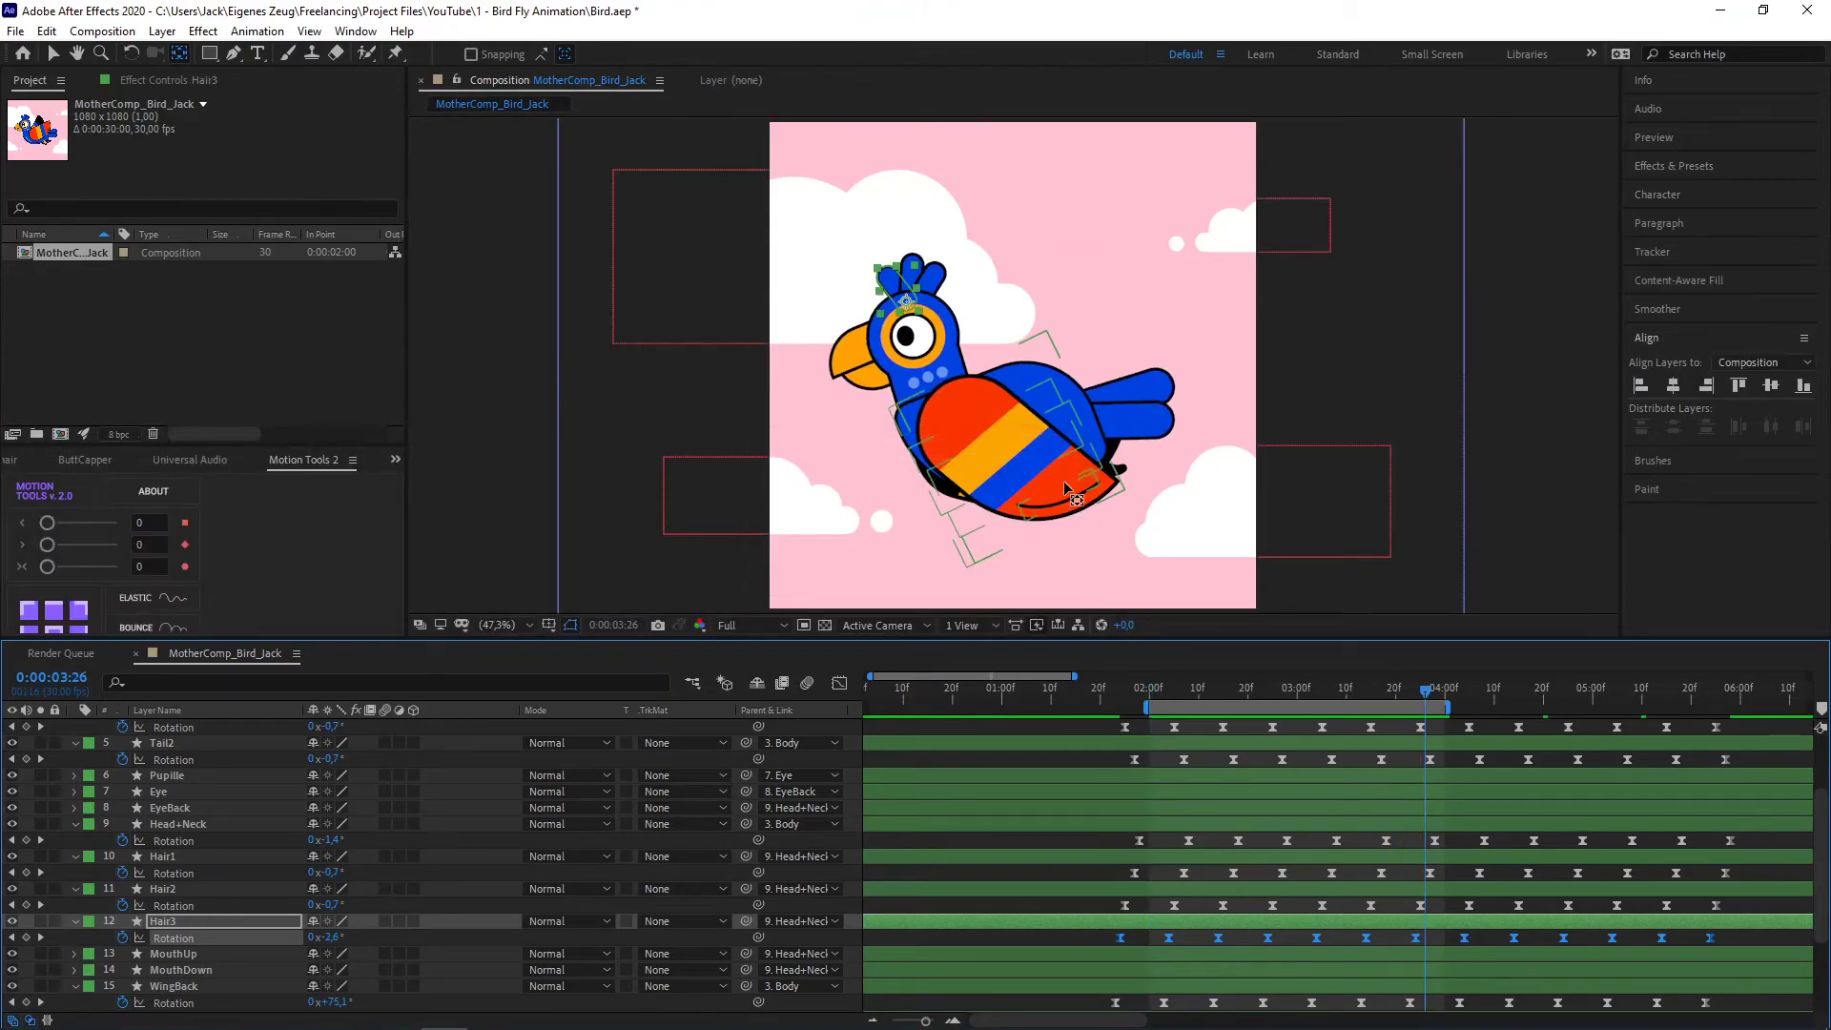
key("space")
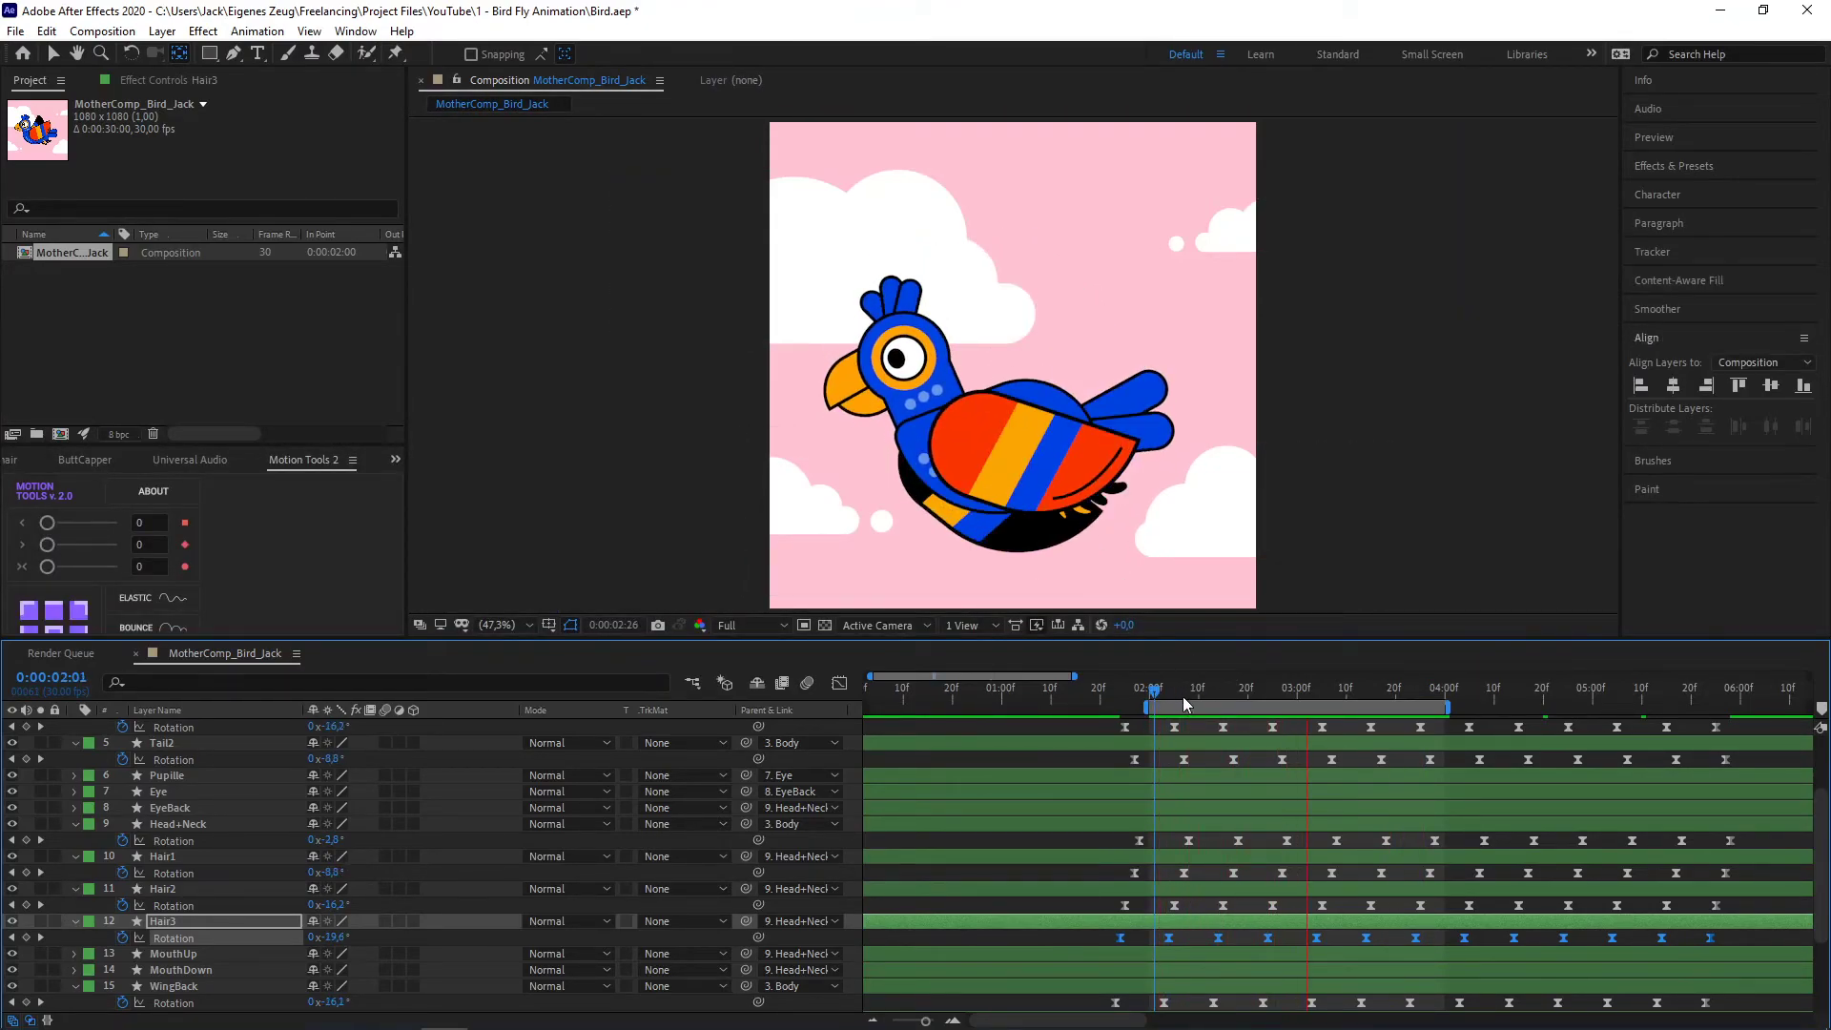
key("space")
left_click(1156, 694)
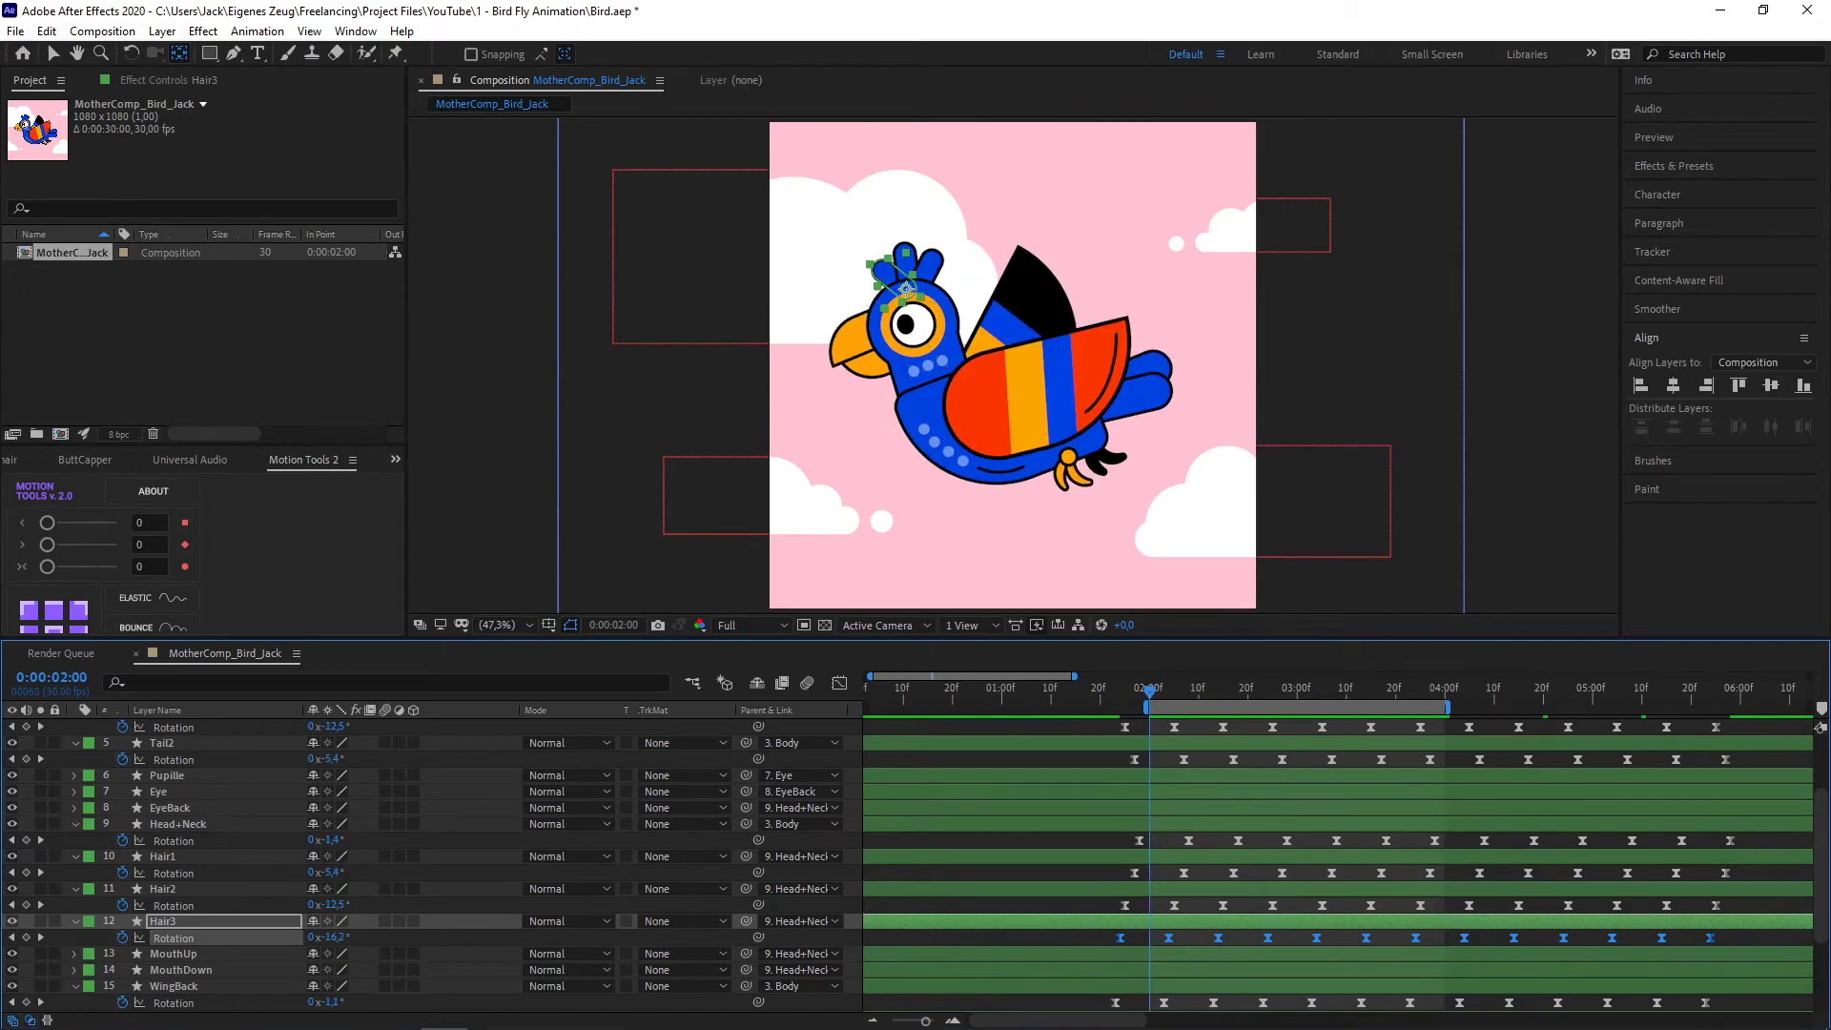
- Paste the copied Rotation keyframes onto FootF, shift the row 2 frames before 0:00:02:00, and preview the foot's swing
scroll(319, 867, "up", 3)
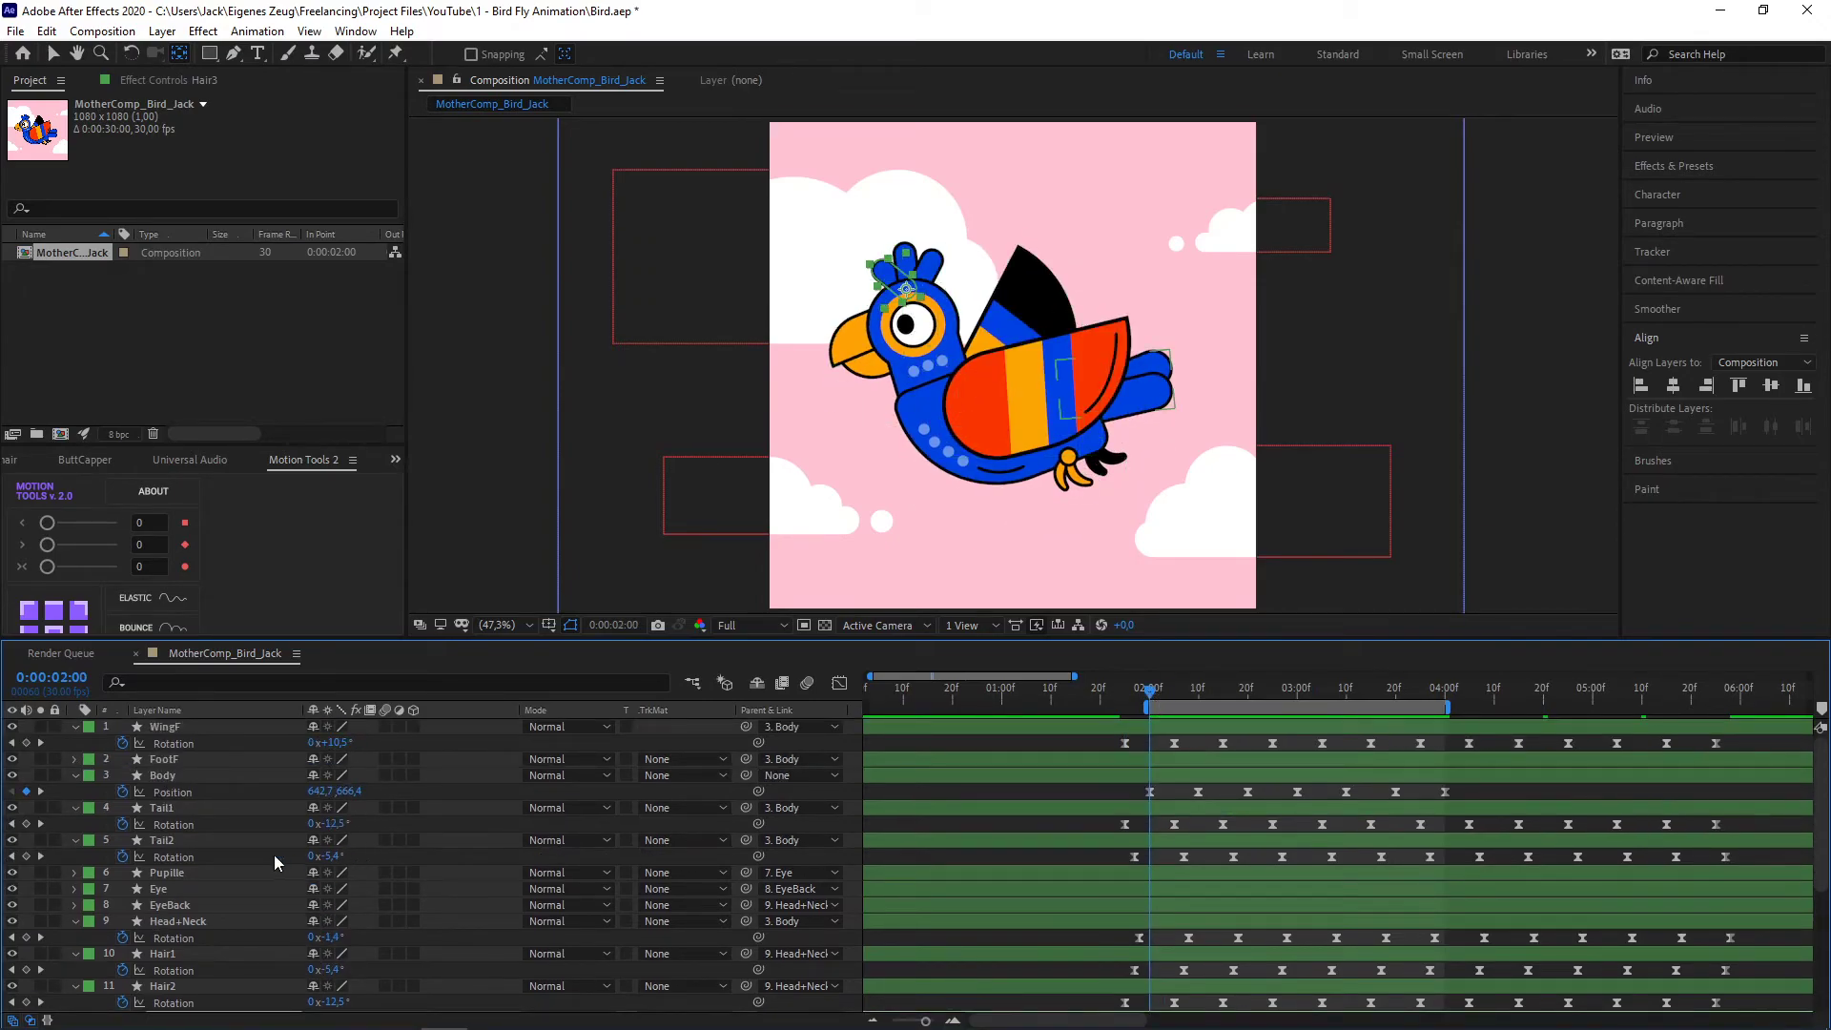
left_click(210, 759)
key("r")
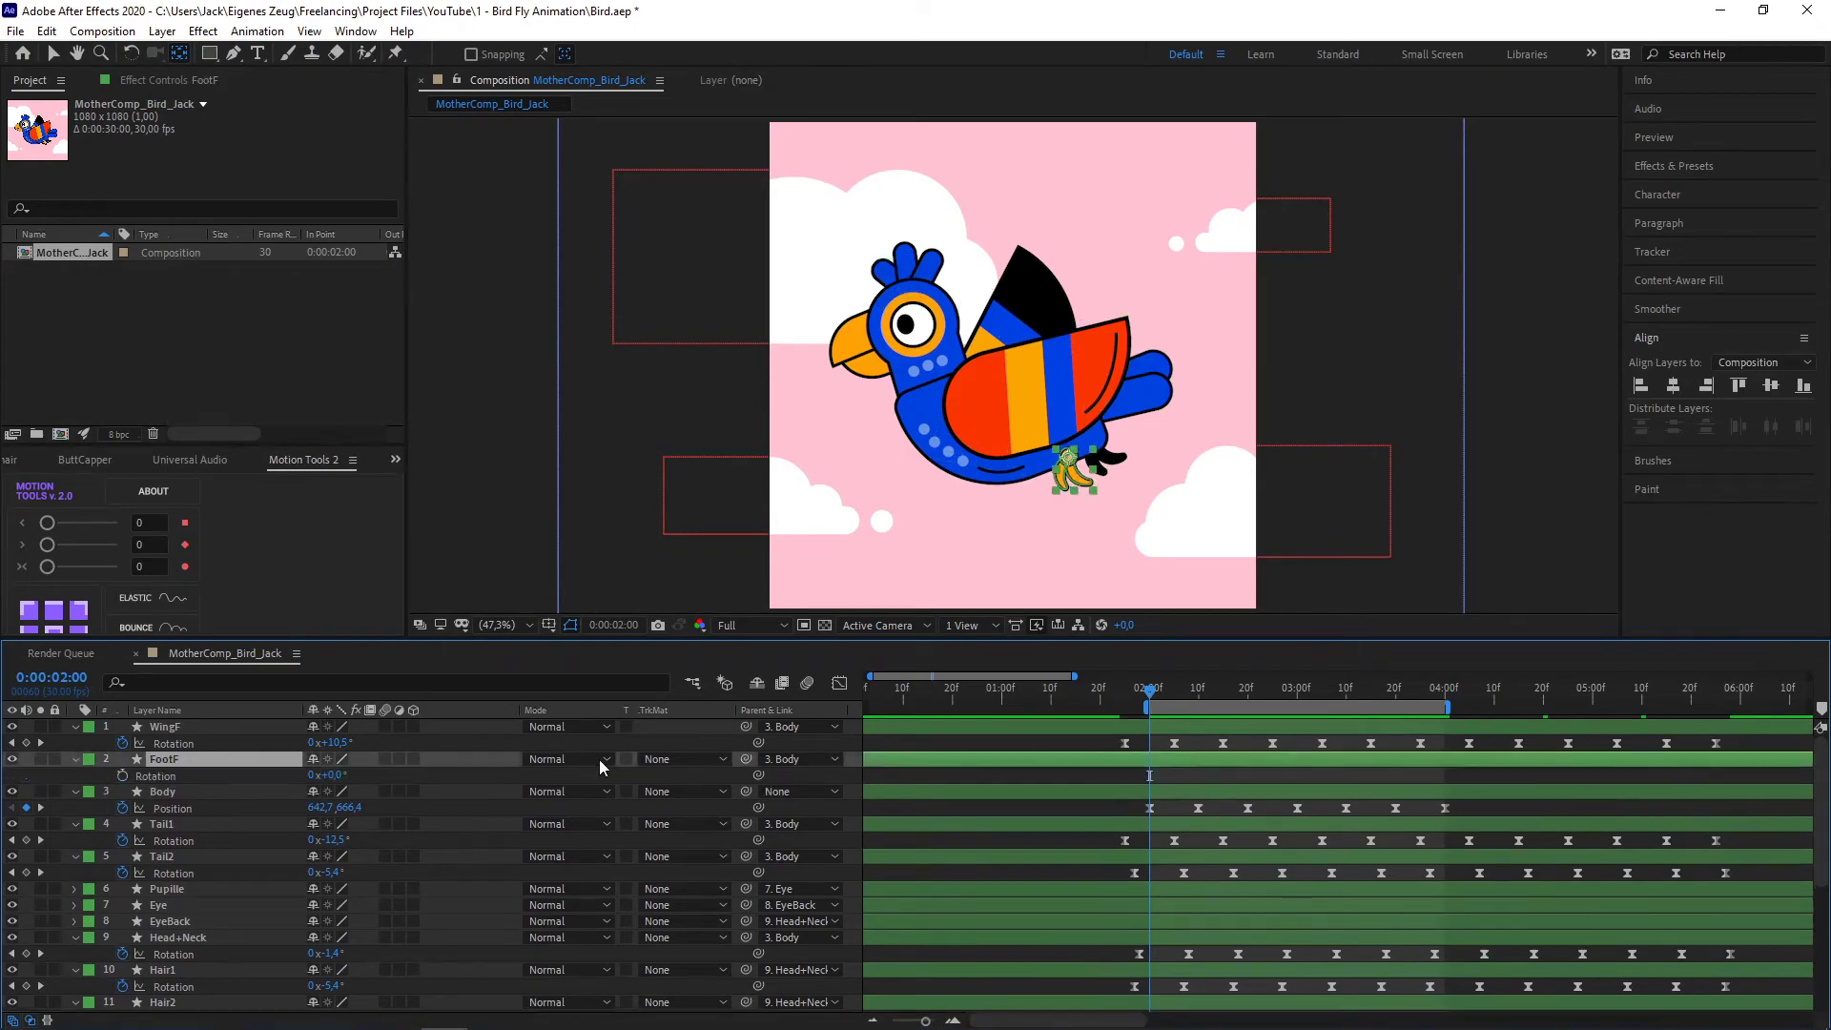
left_click(166, 777)
key("ctrl+v")
left_click_drag(1158, 772, 1141, 770)
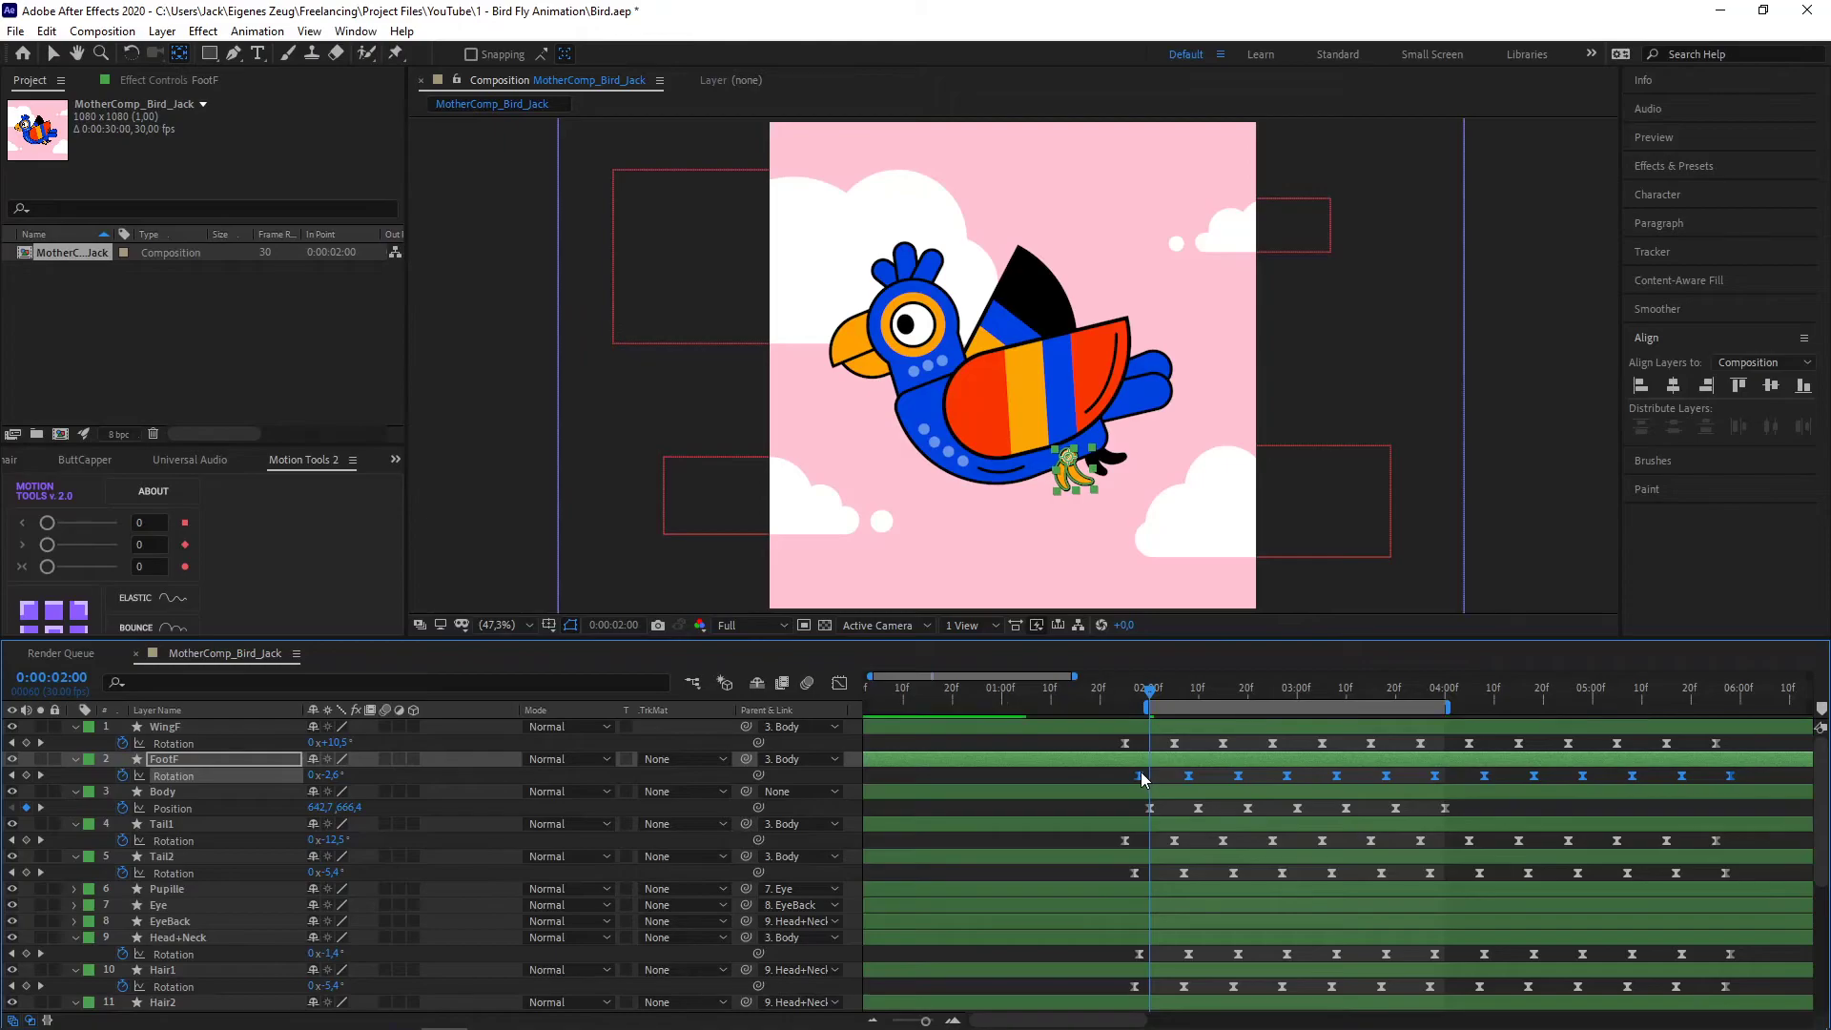
key("space")
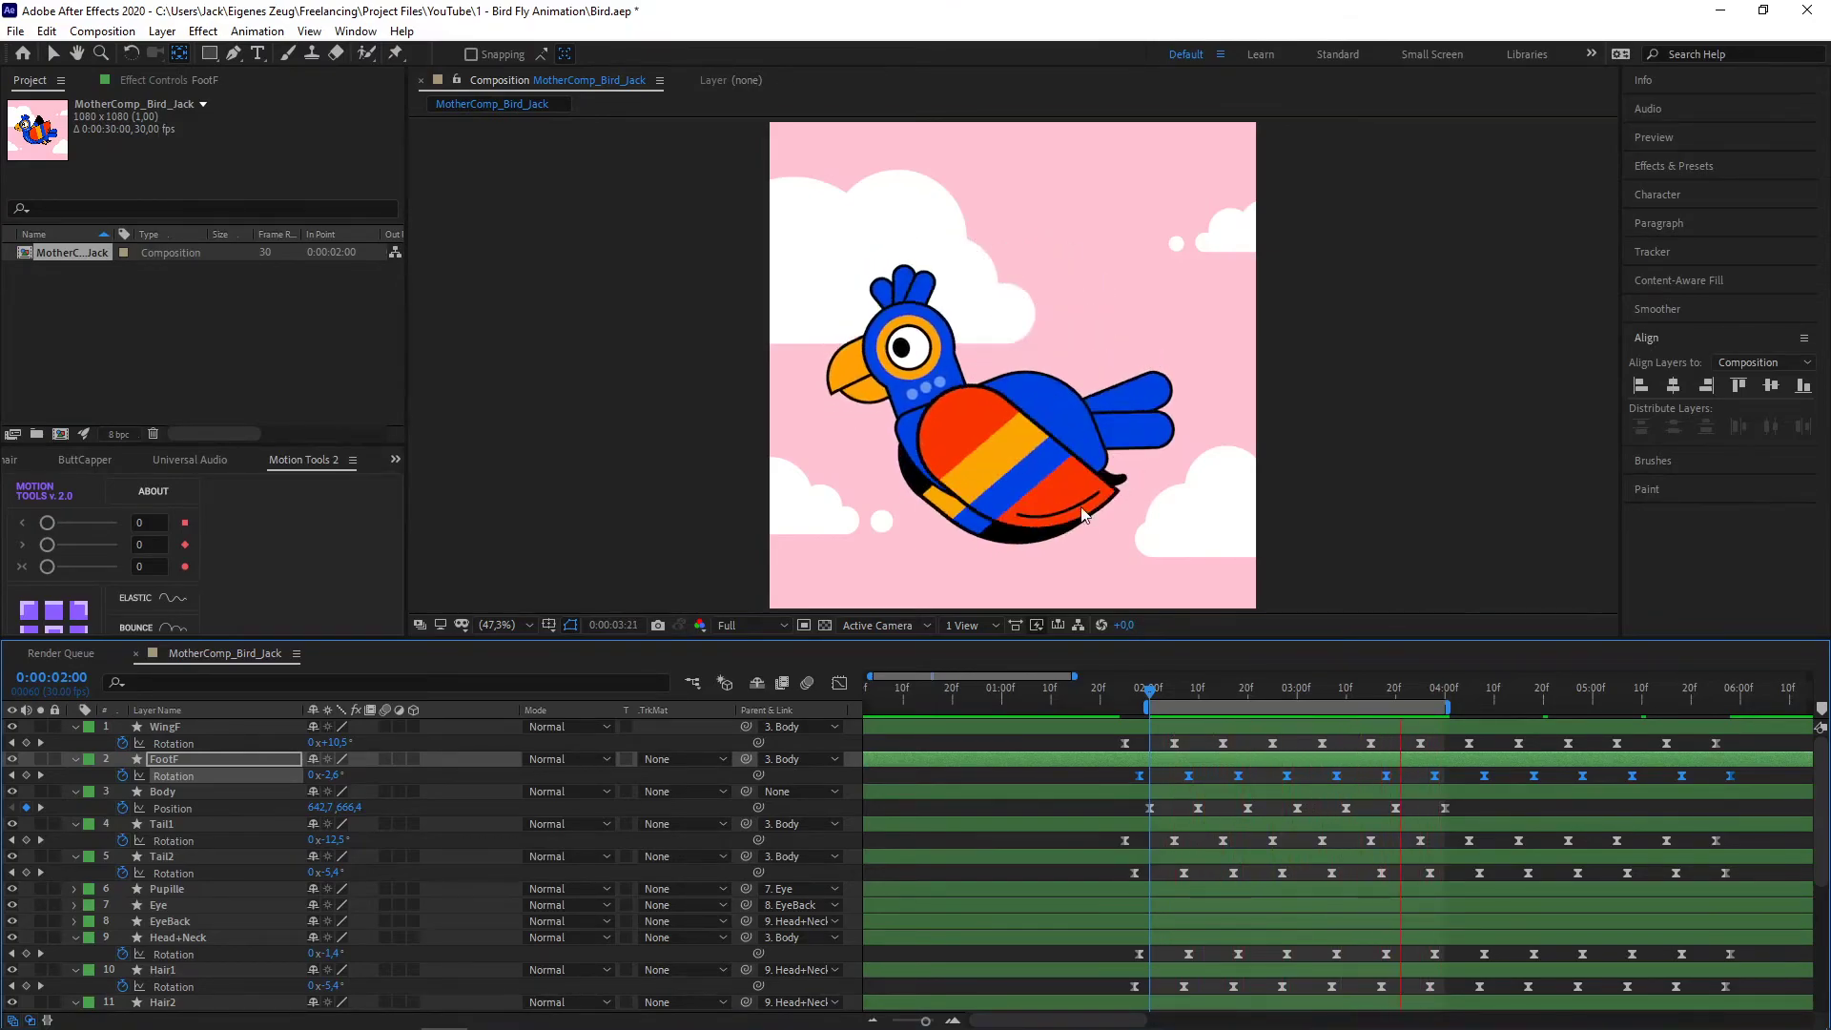
left_click(1186, 698)
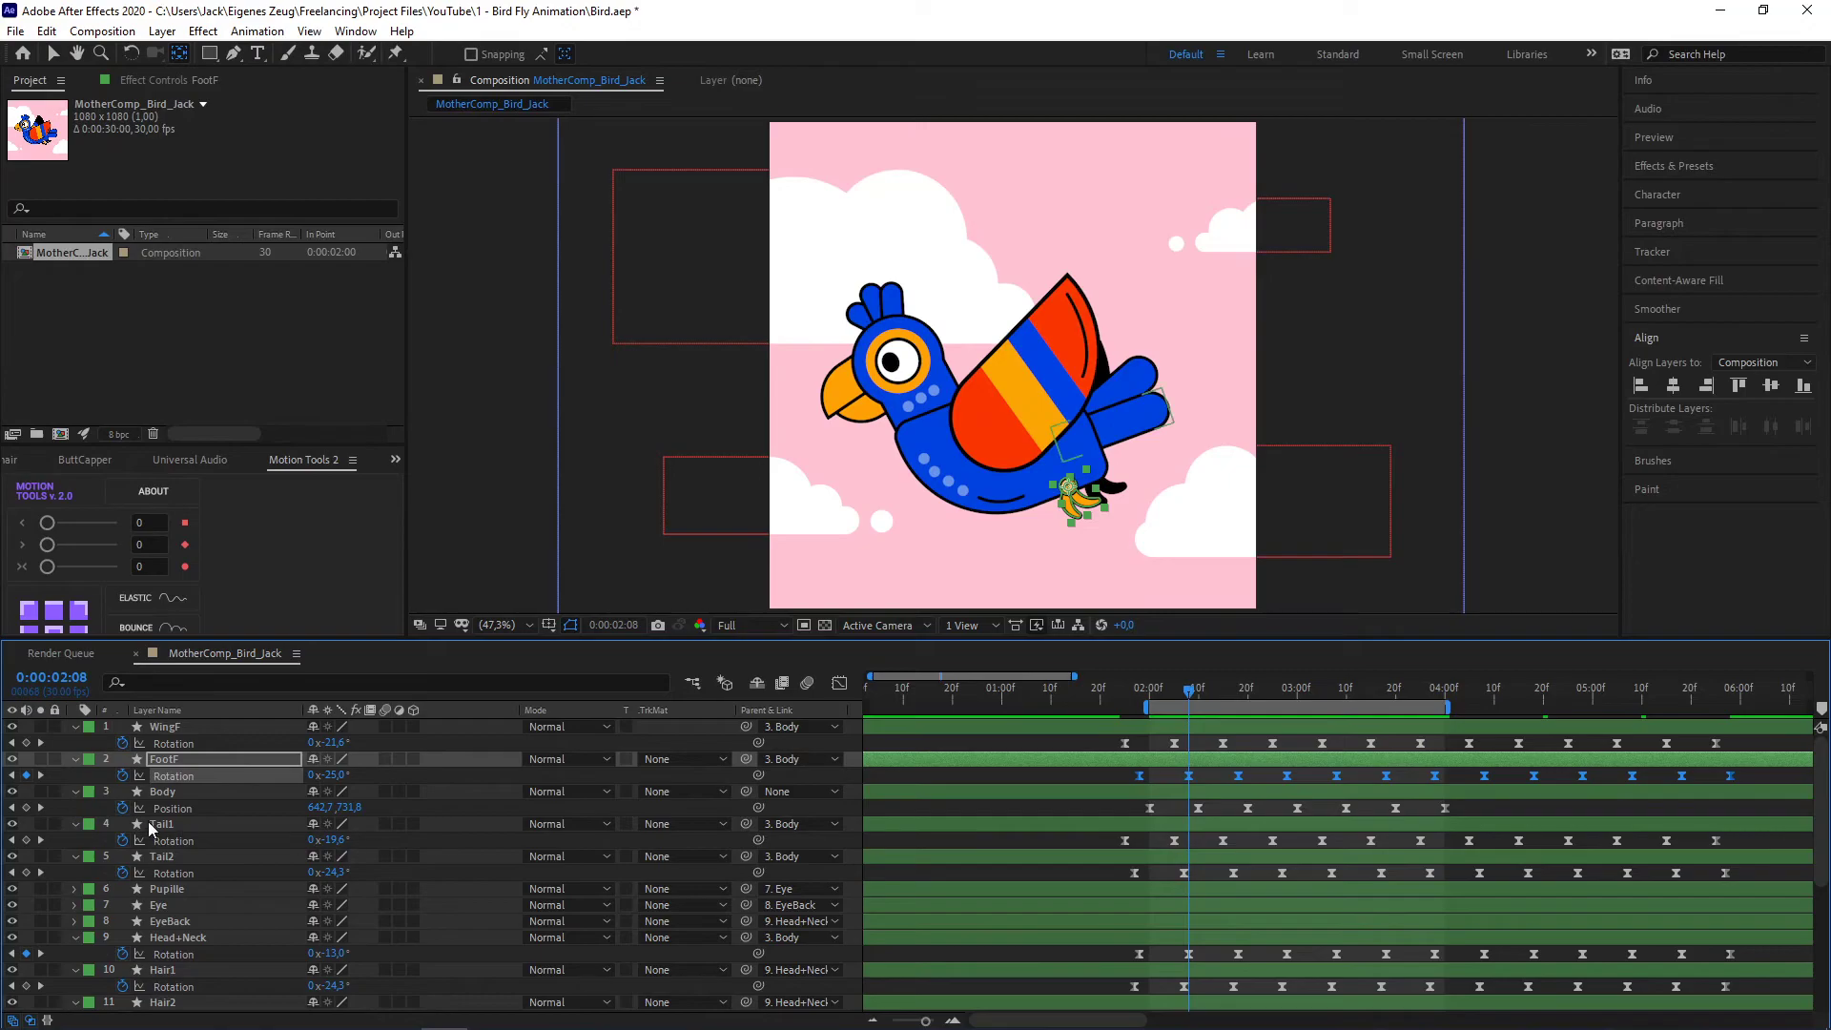
- Paste the copied Rotation keyframes onto FootBack, move the row to start at 0:00:01:25, and preview the foot's swing
scroll(204, 931, "down", 5)
scroll(204, 934, "down", 2)
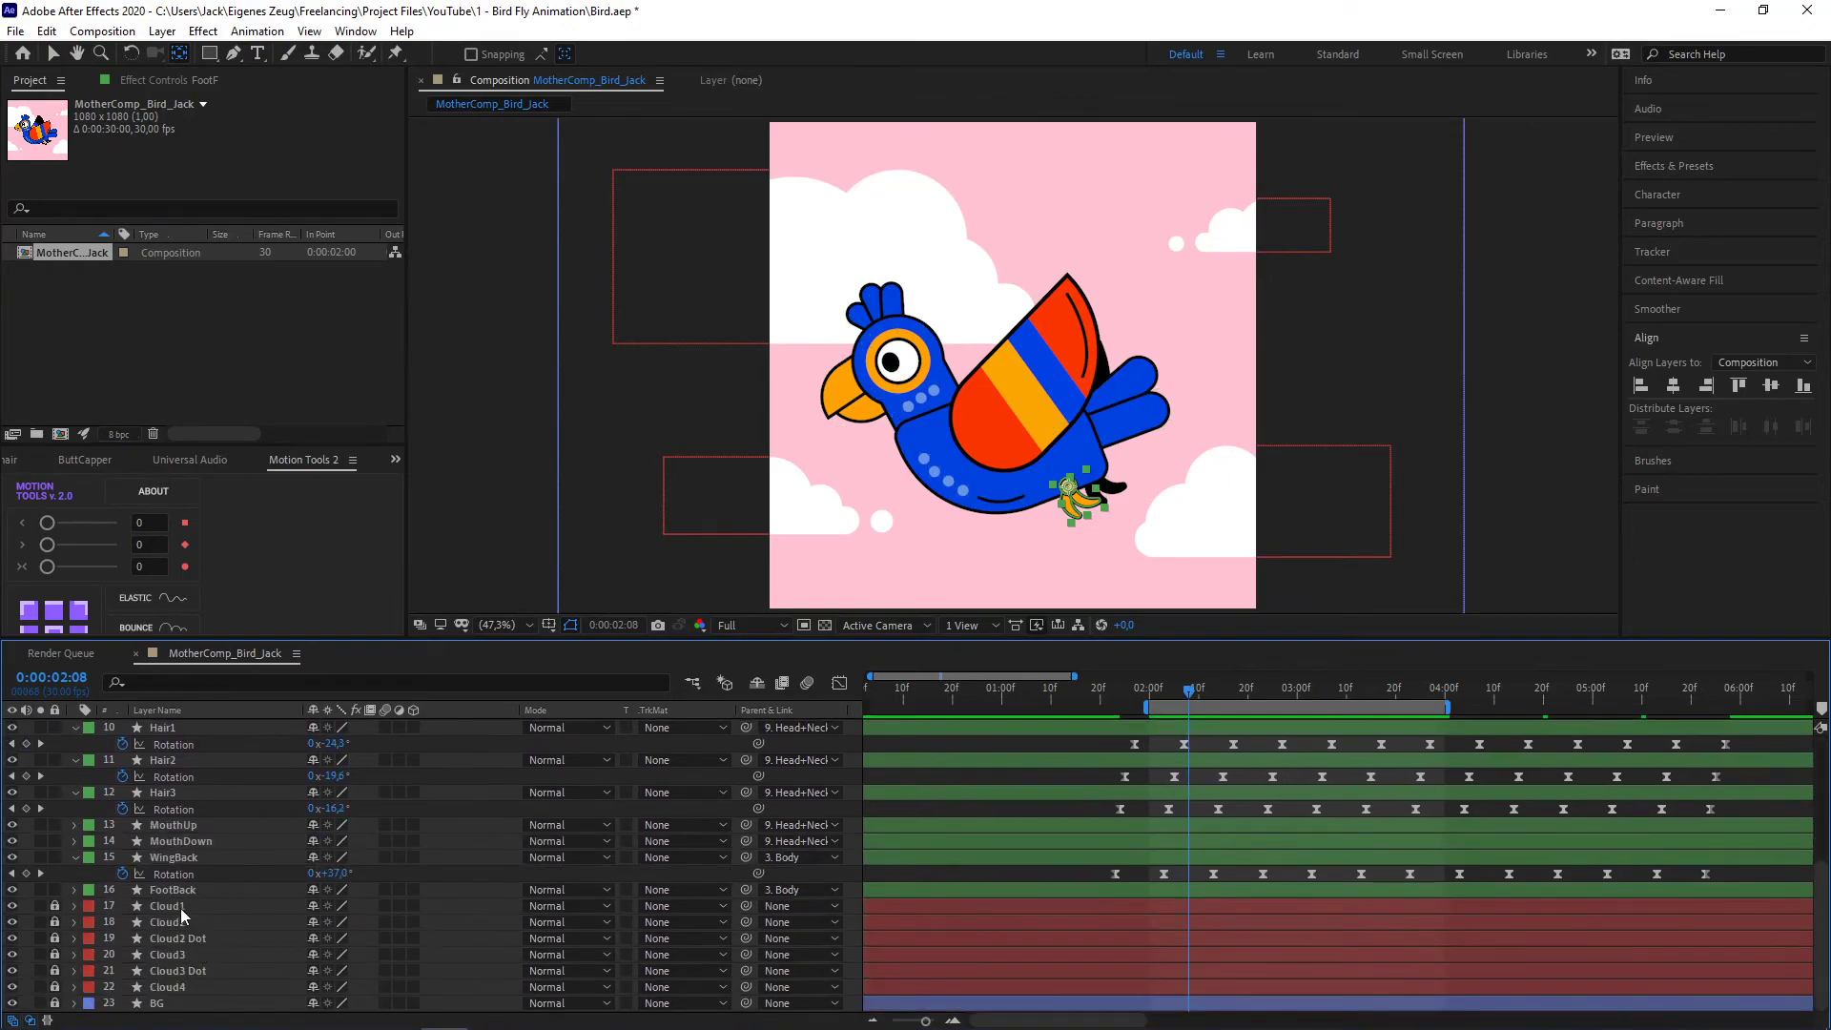
left_click(186, 889)
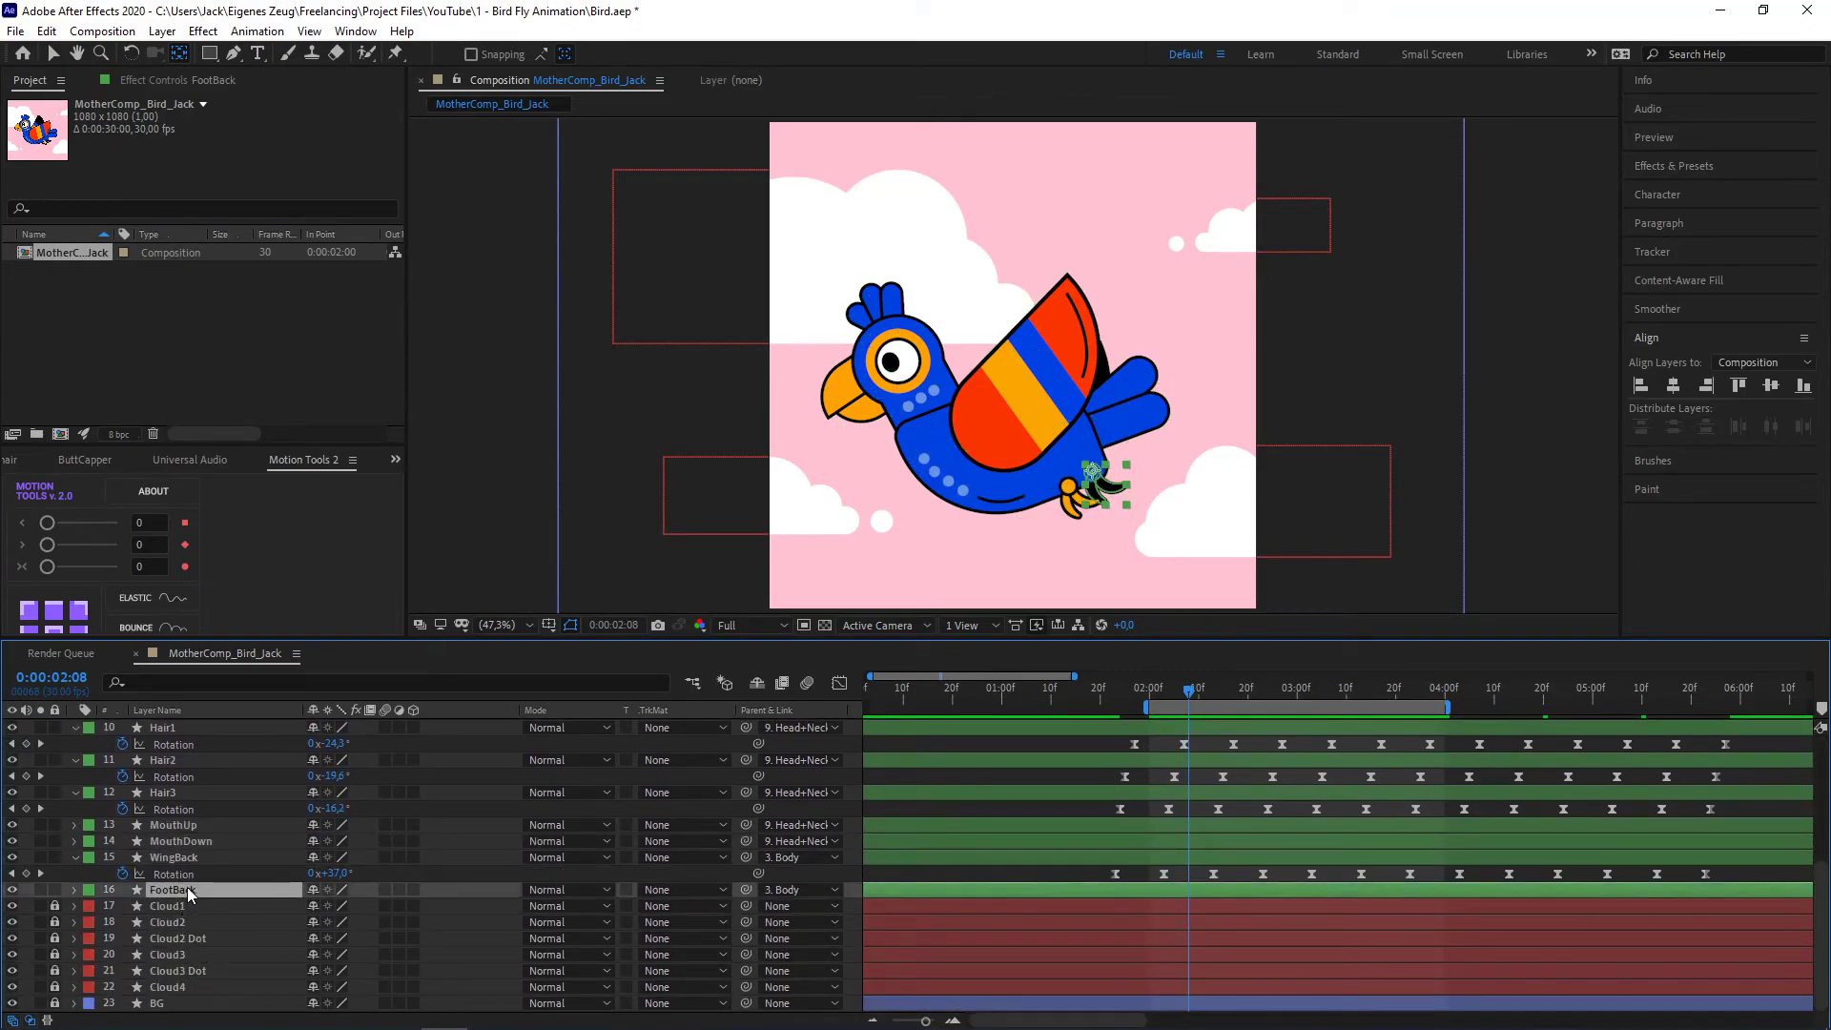
key("r")
key("ctrl+v")
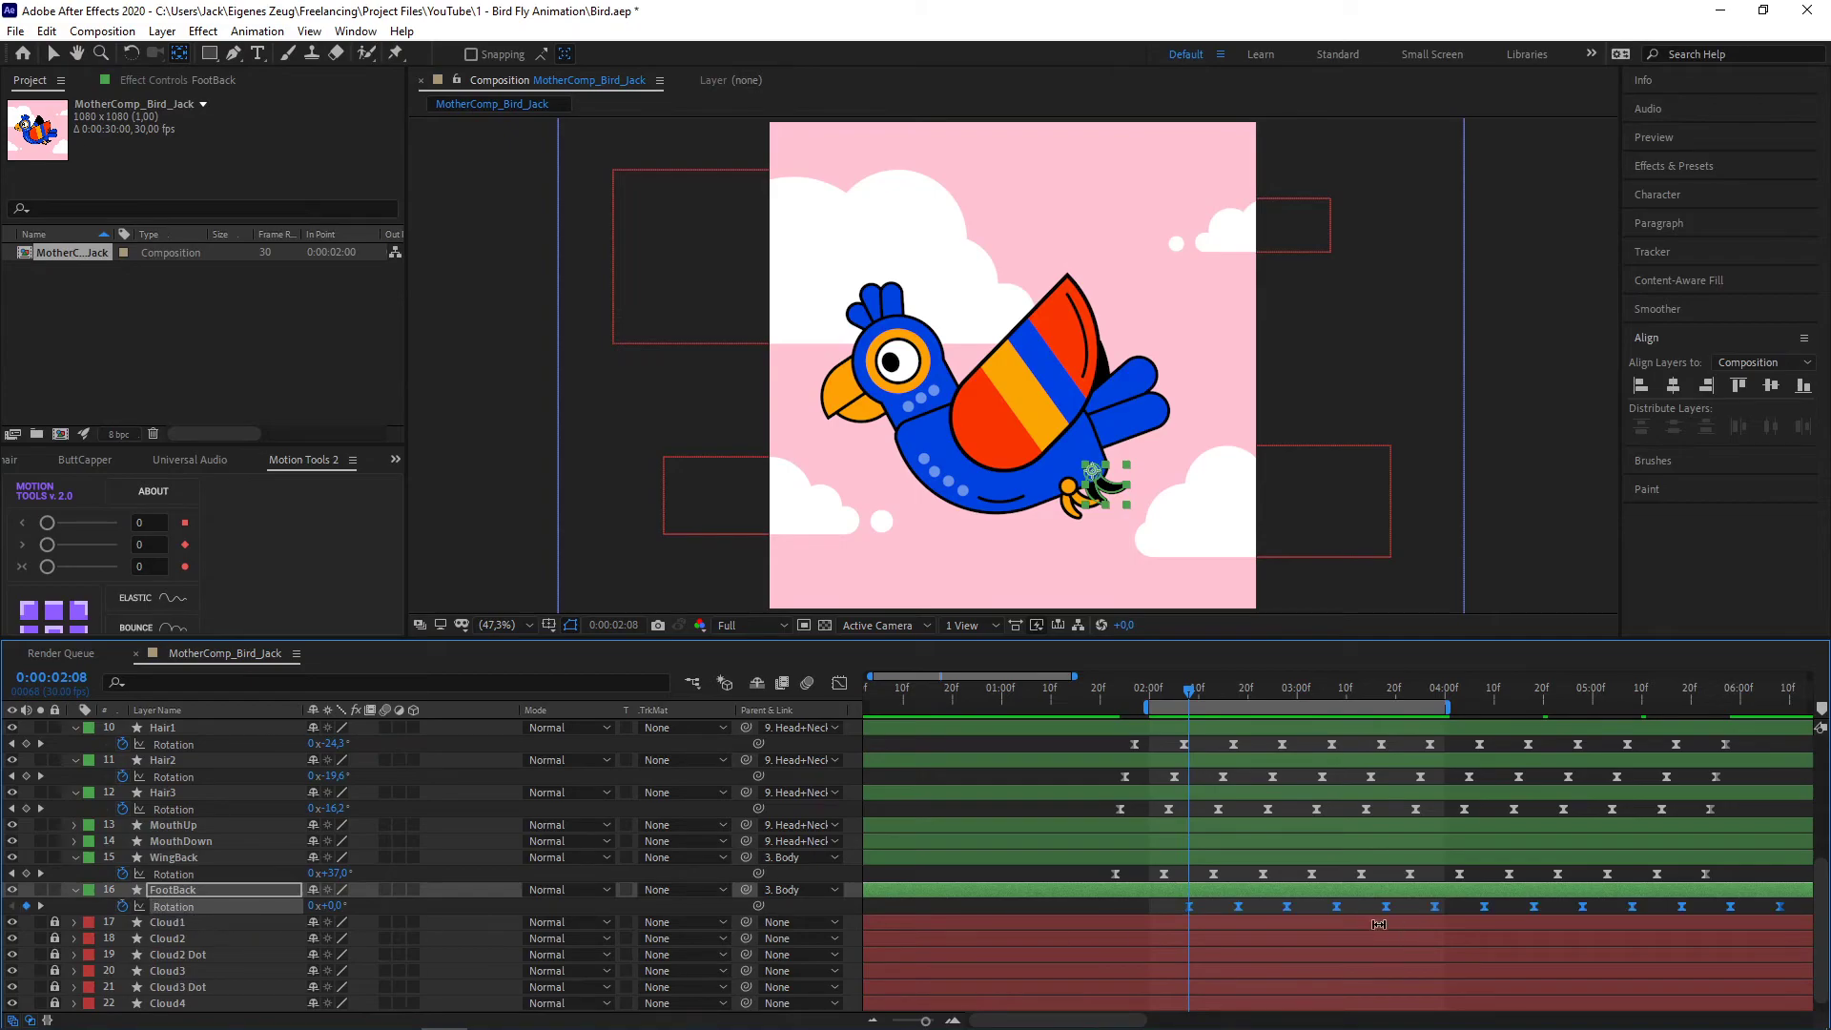
left_click_drag(1190, 906, 1129, 906)
scroll(1190, 846, "up", 2)
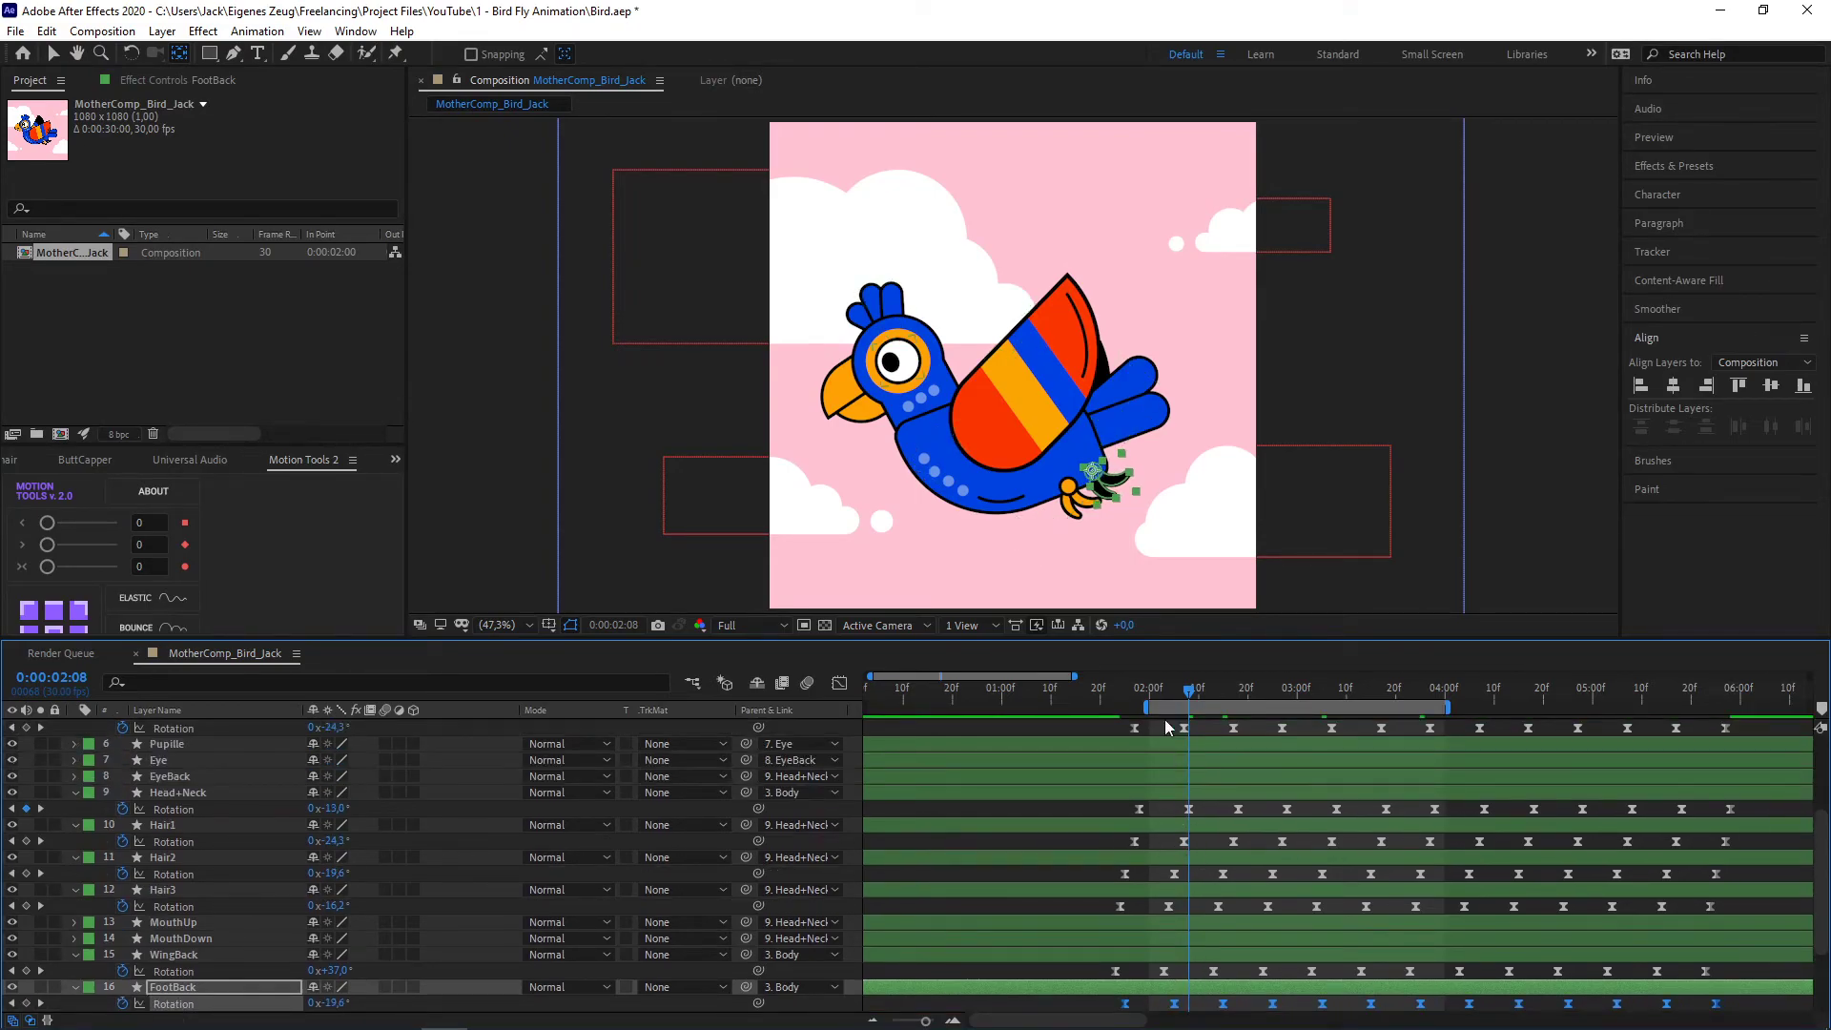
key("space")
scroll(1235, 963, "down", 1)
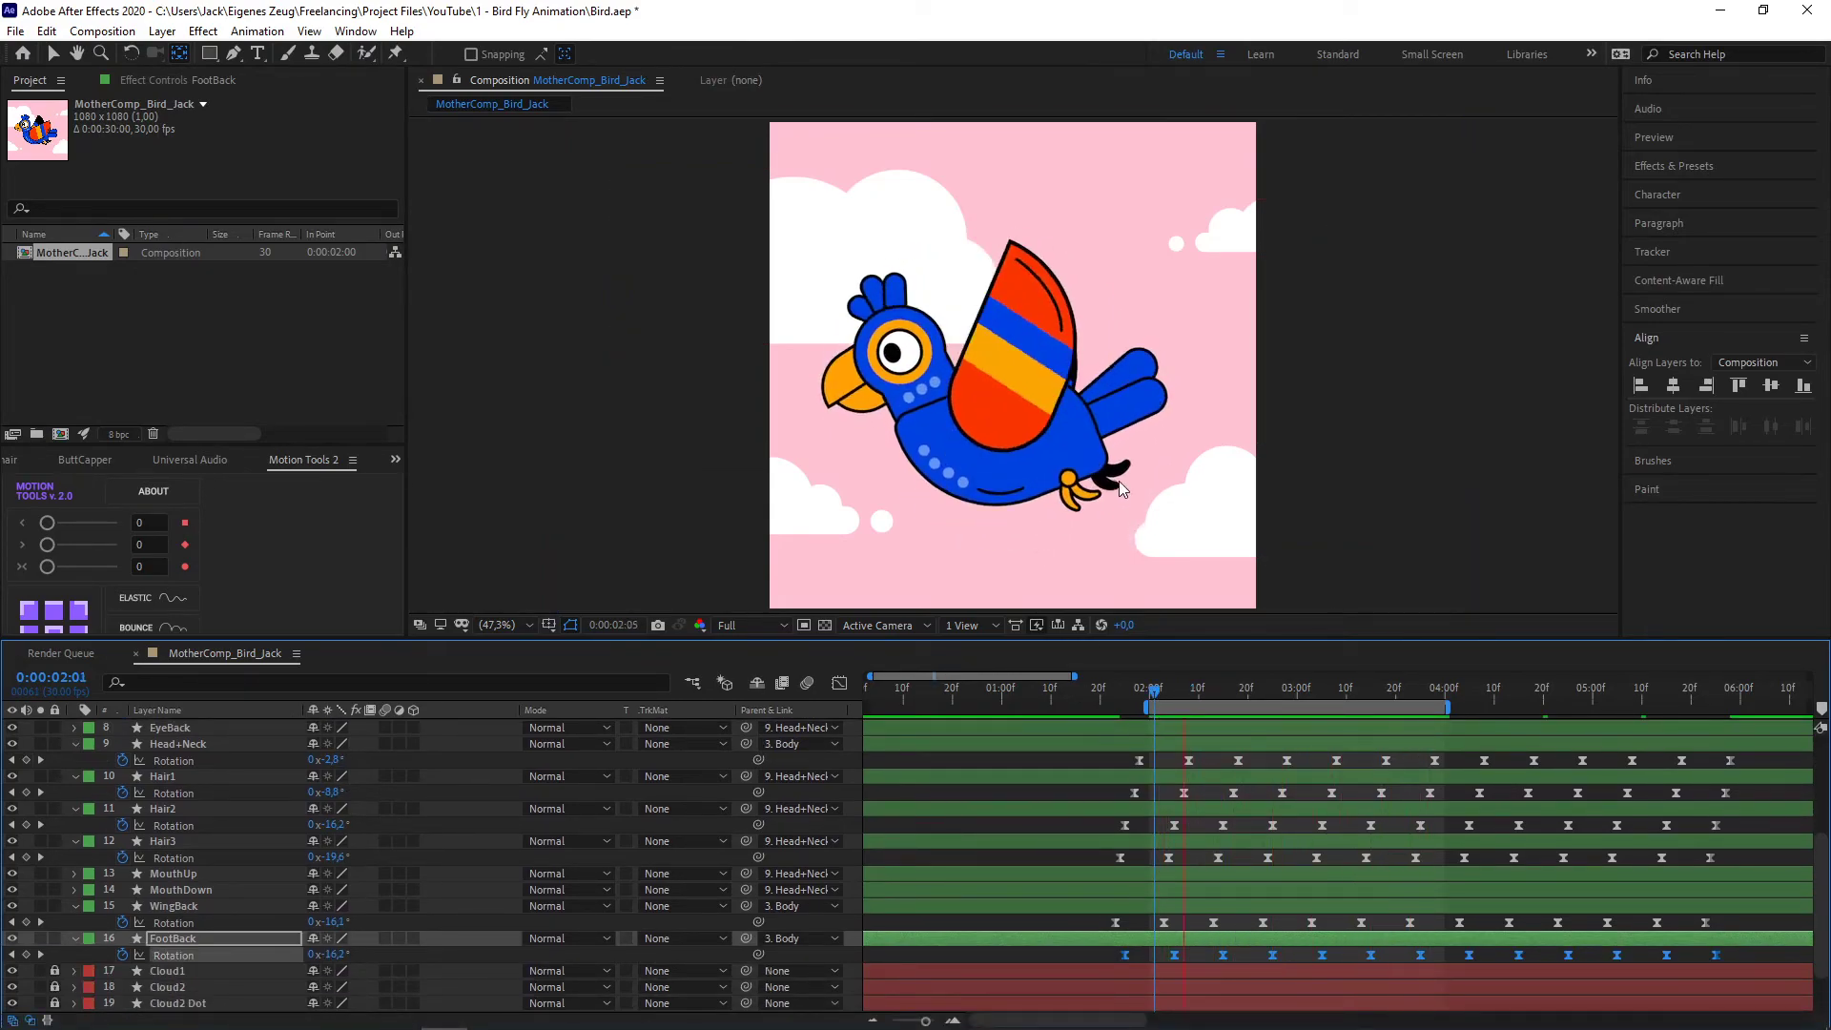
key("space")
- Compare with FootF's Rotation keyframes starting at 0:00:01:28, shift FootBack's whole Rotation row about 1 frame later, and preview the motion
scroll(1160, 822, "up", 4)
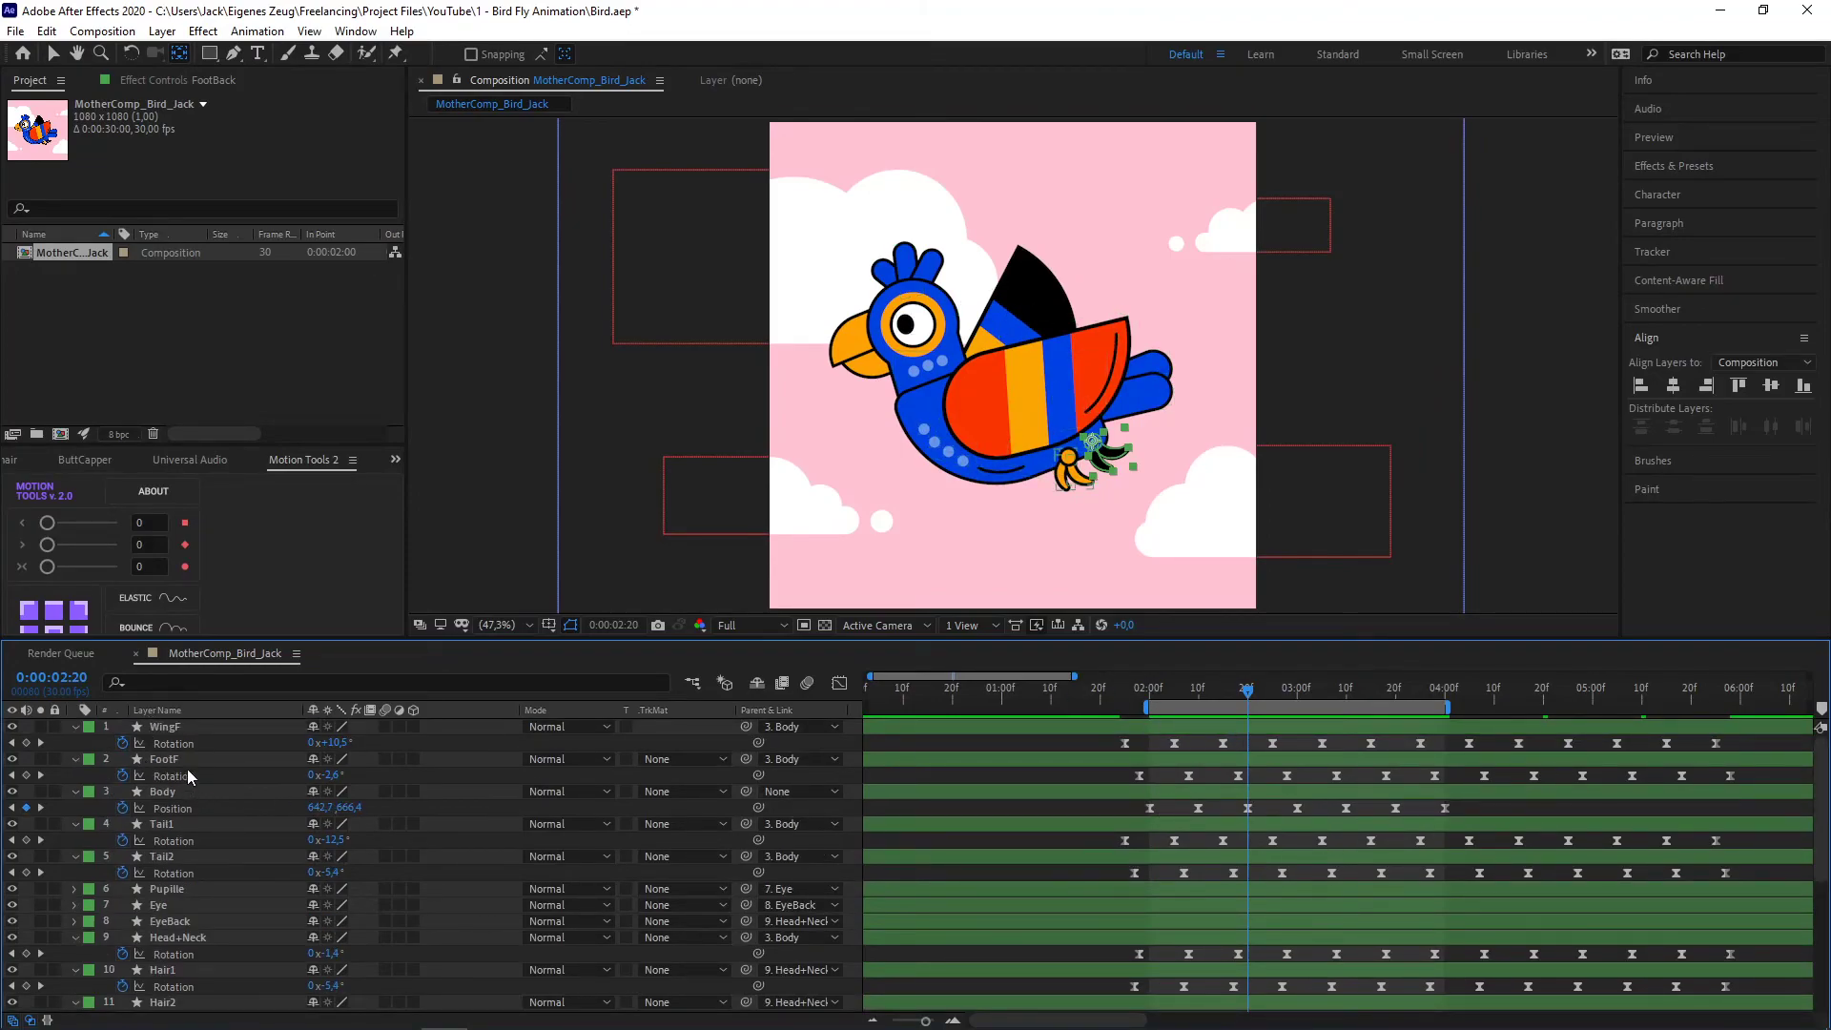
scroll(243, 759, "left", 1)
left_click(1204, 688)
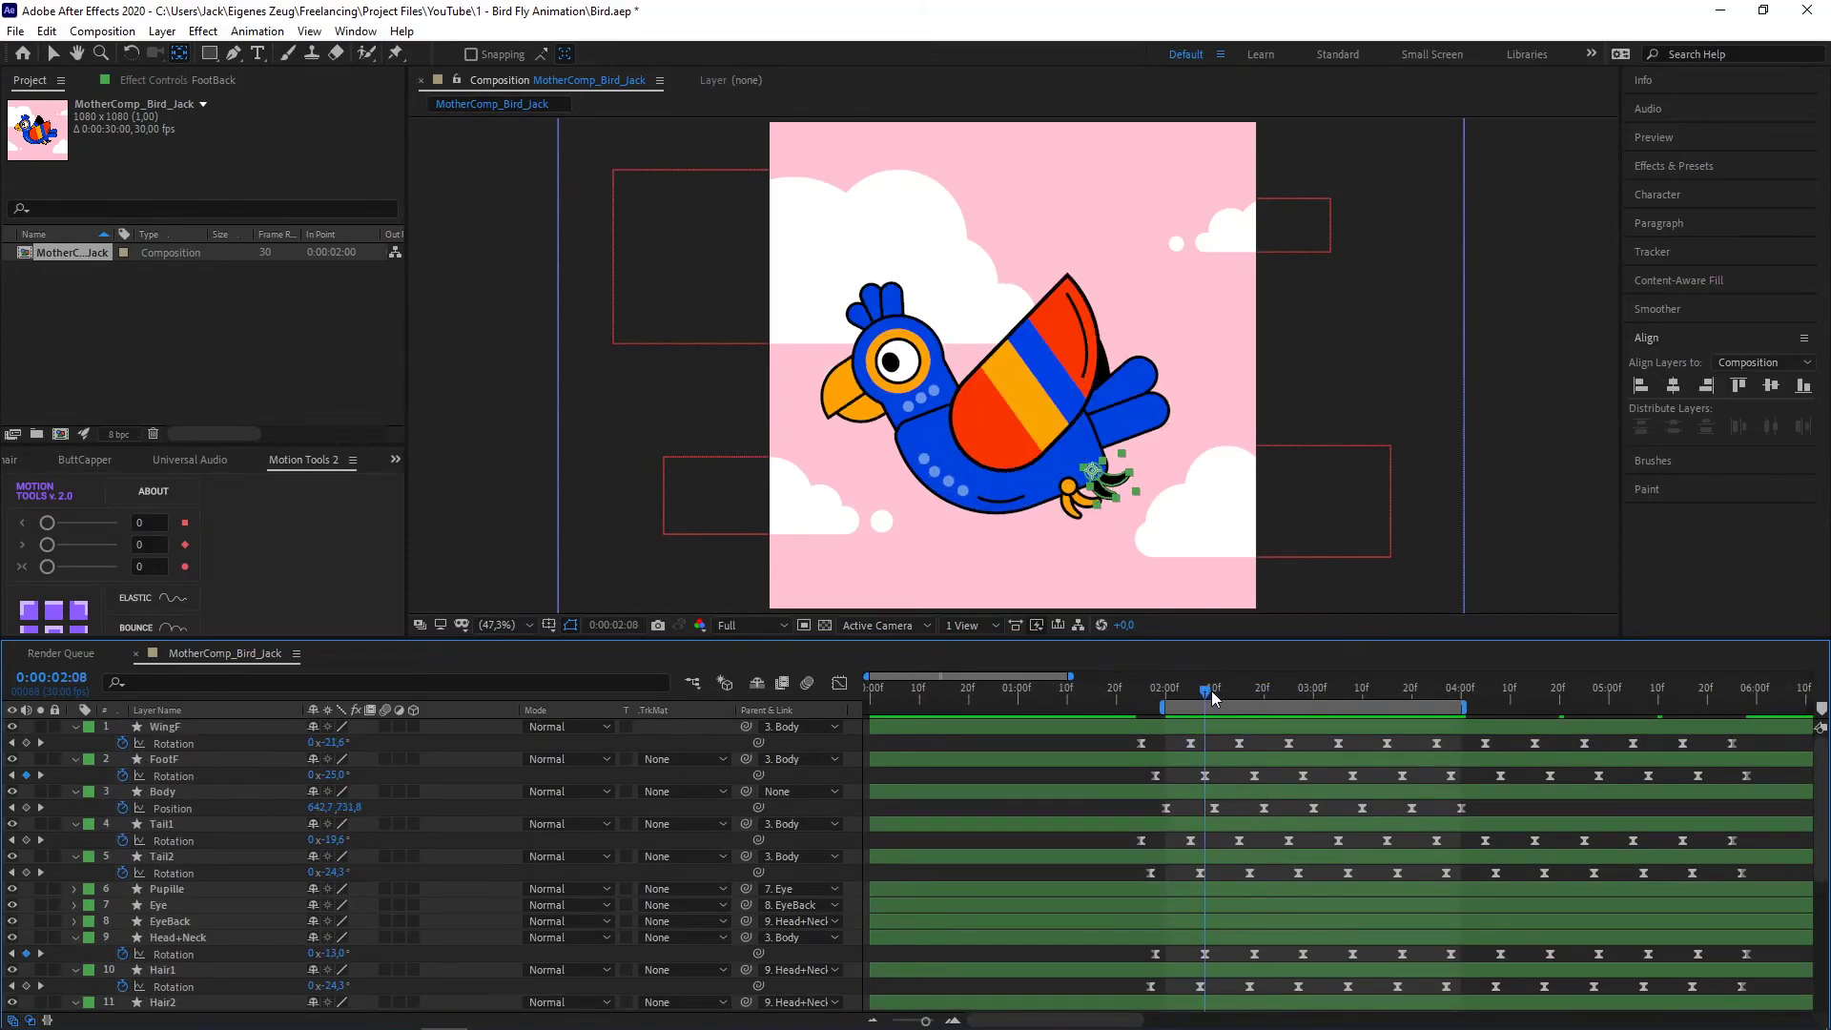
left_click(166, 760)
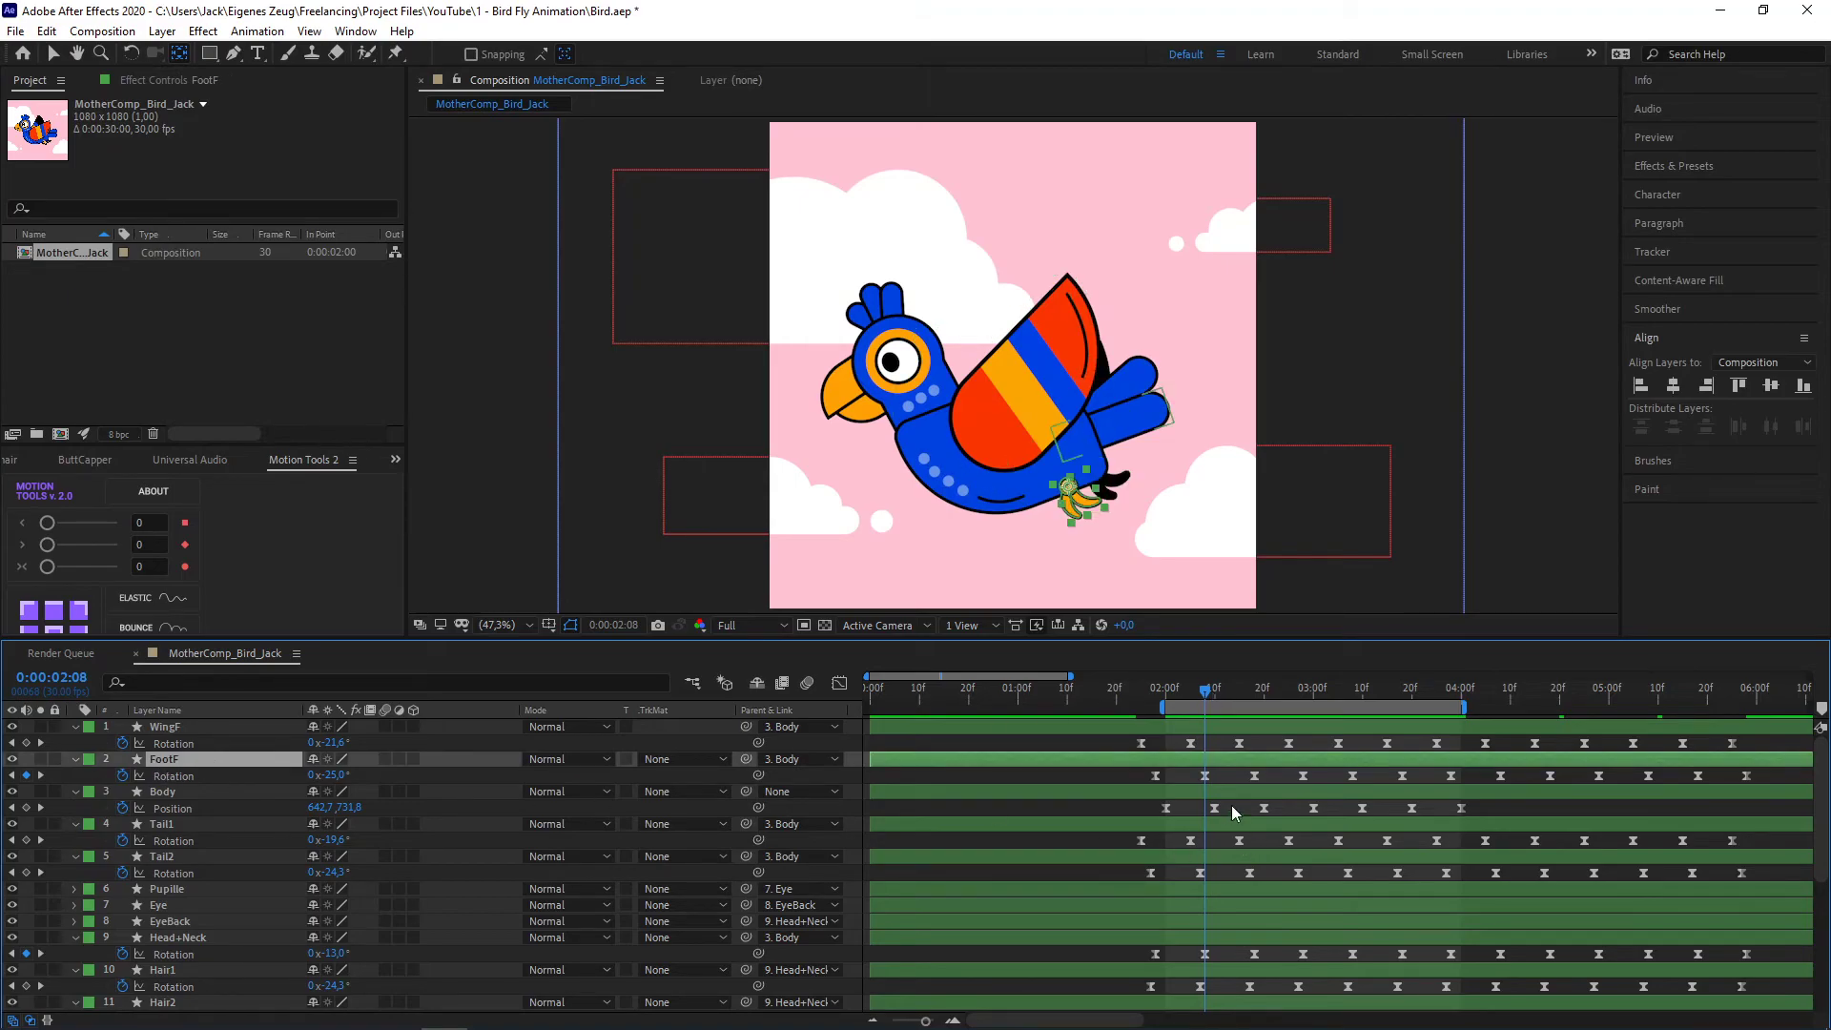
left_click(1158, 691)
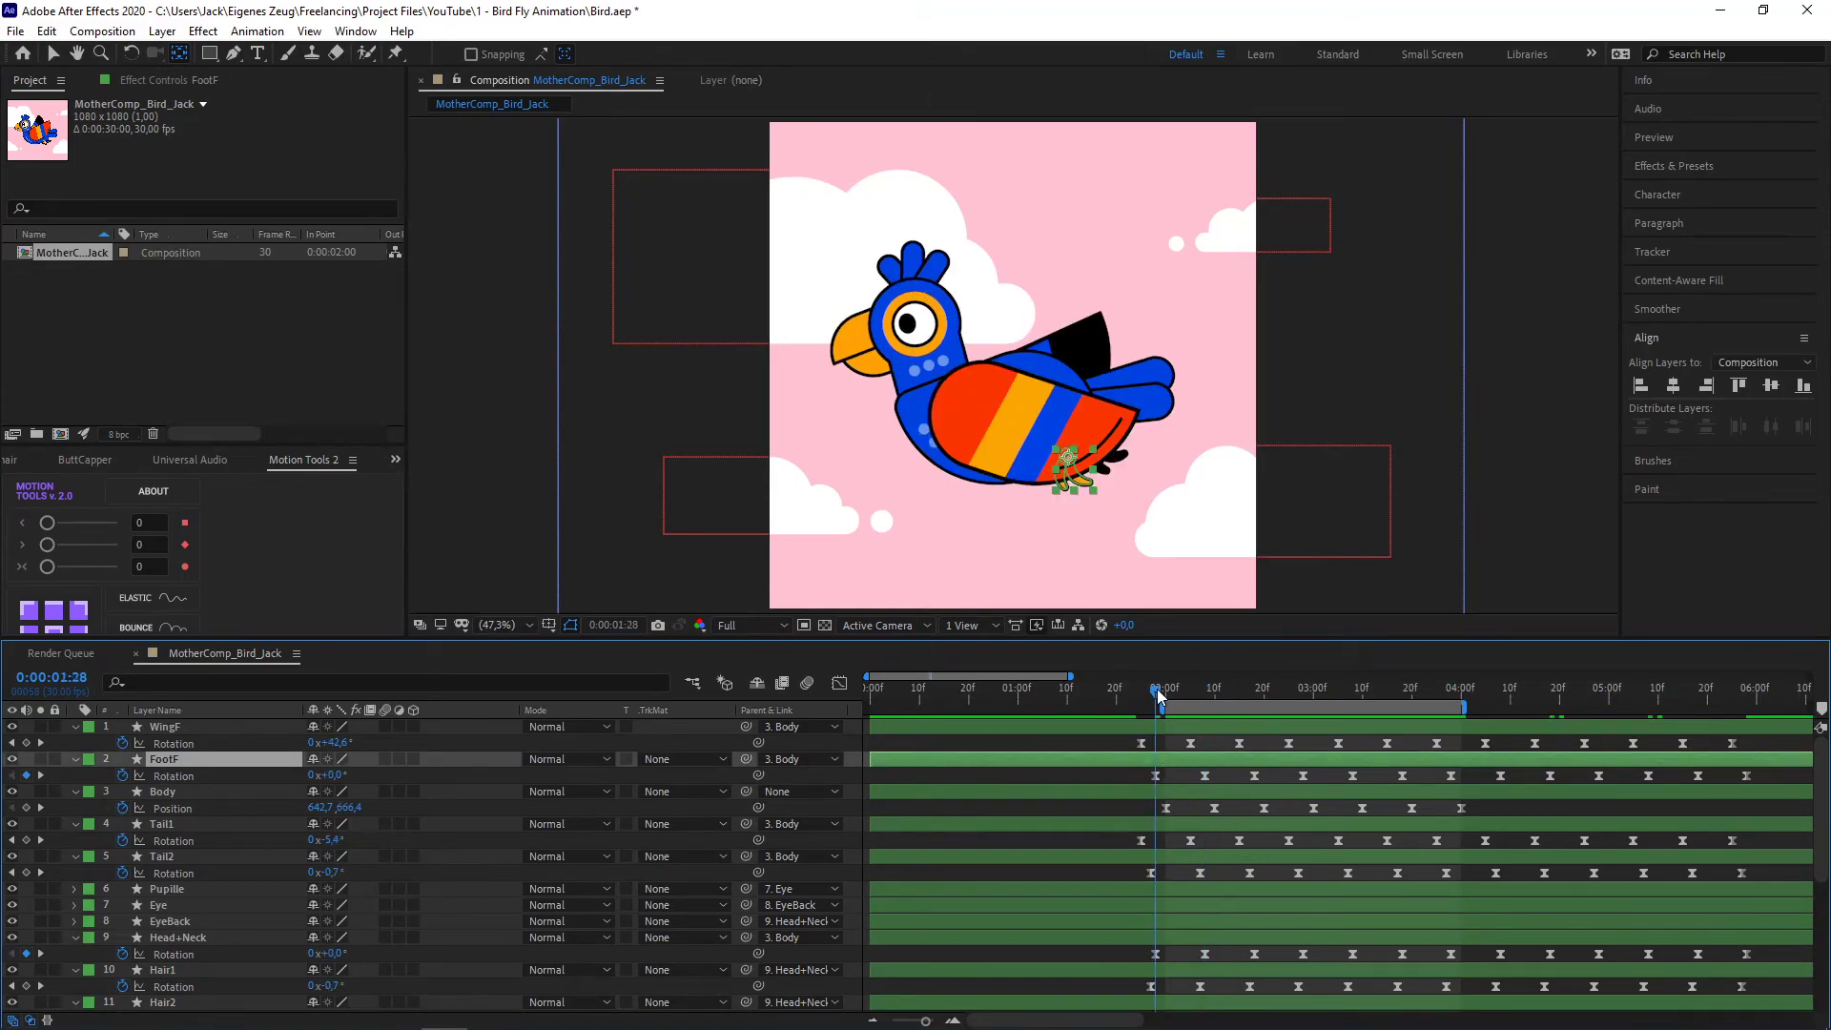
left_click(1157, 776)
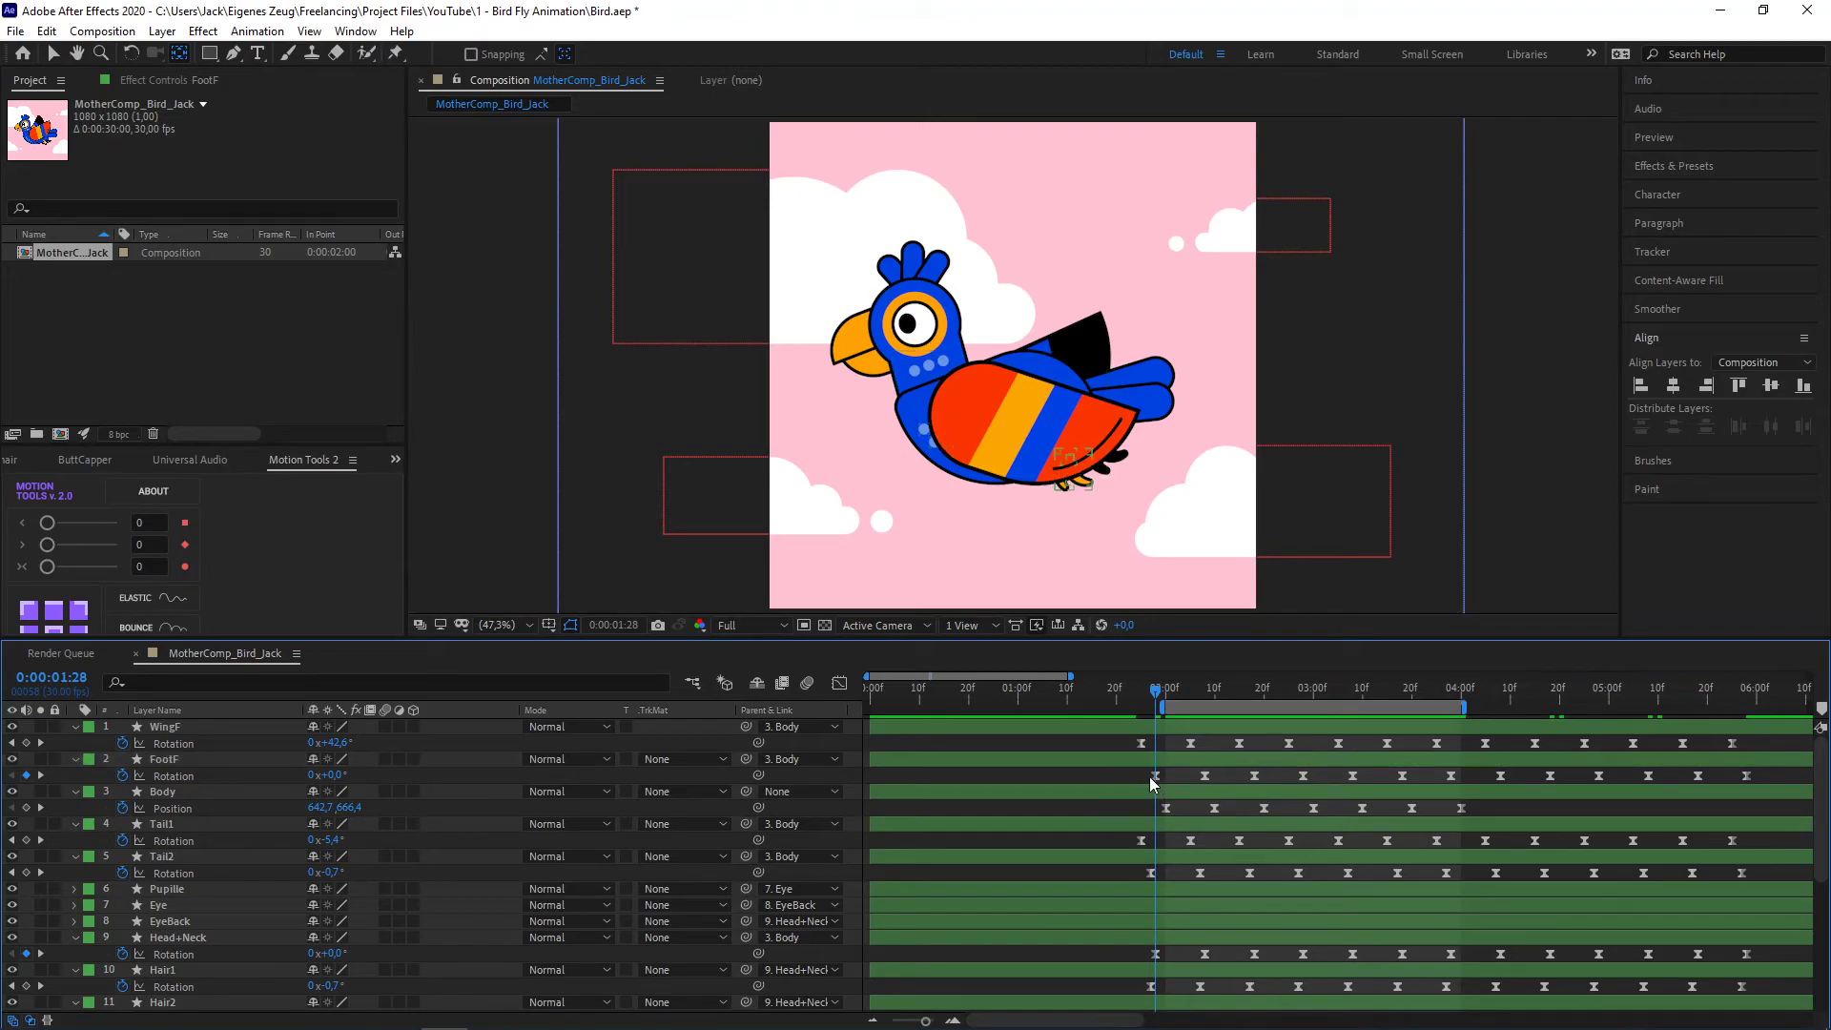
scroll(1170, 767, "down", 2)
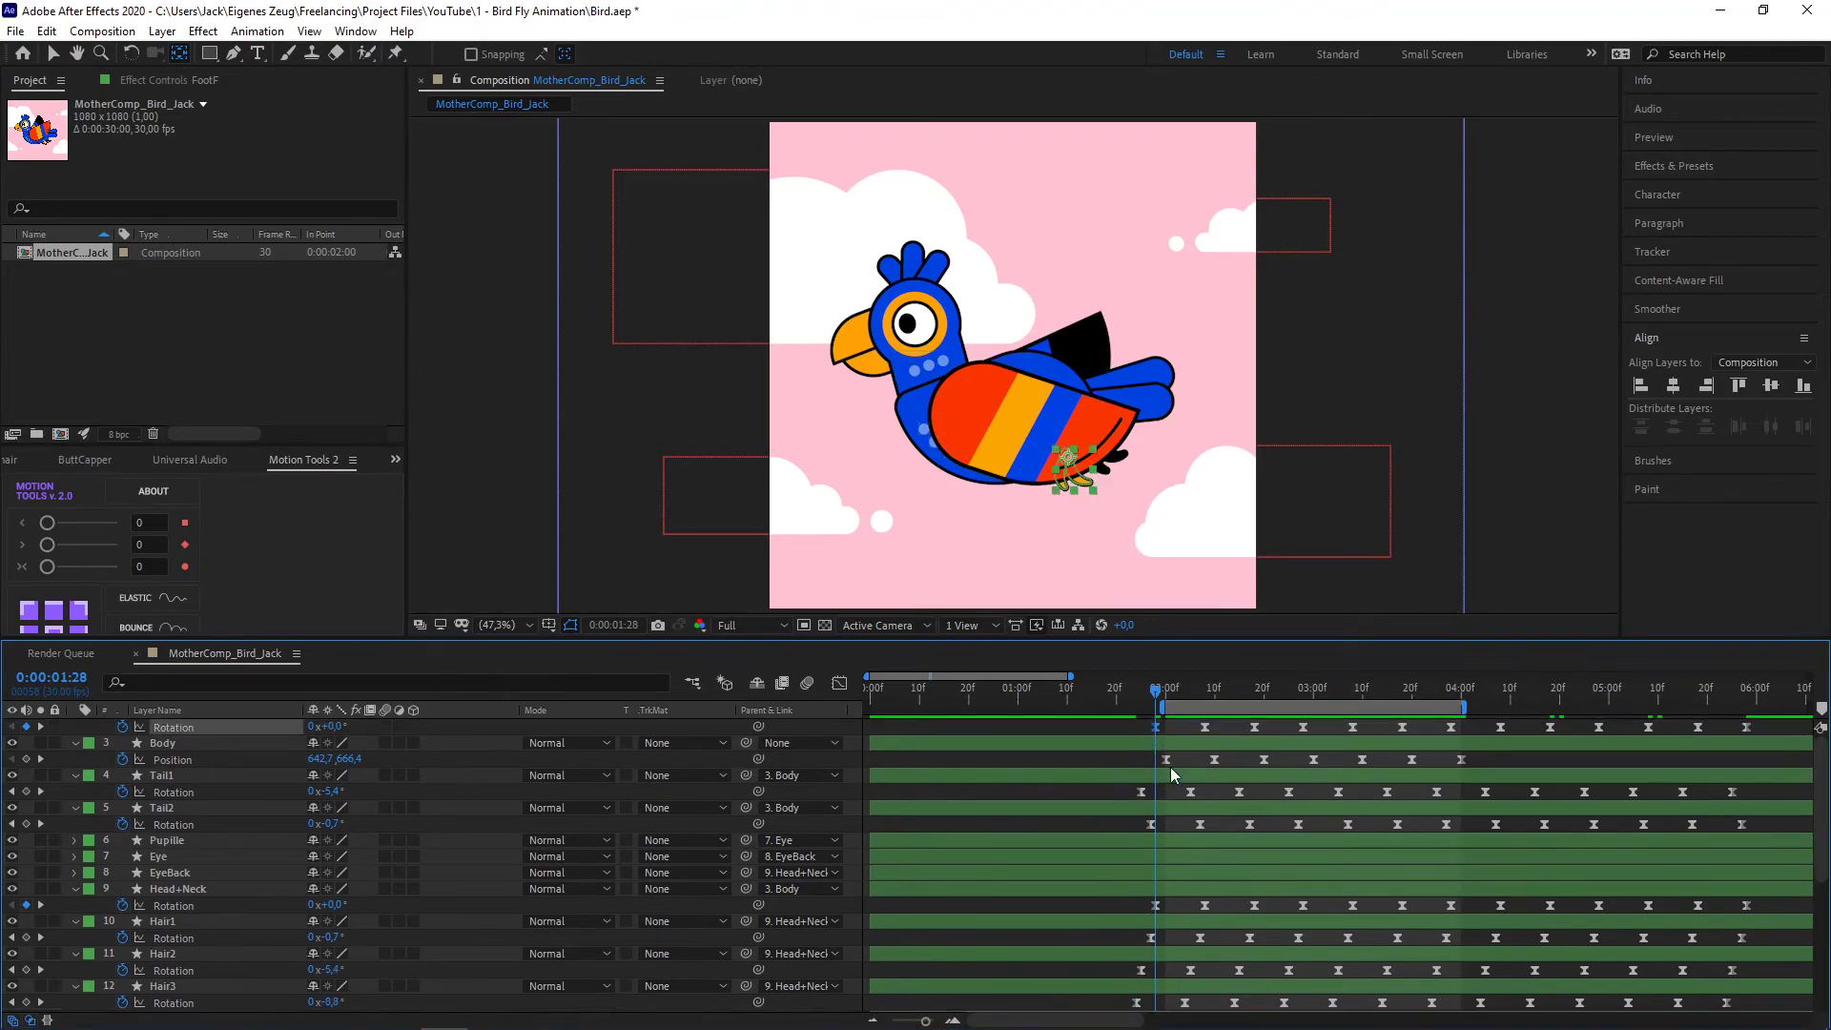
left_click_drag(1097, 959, 1232, 953)
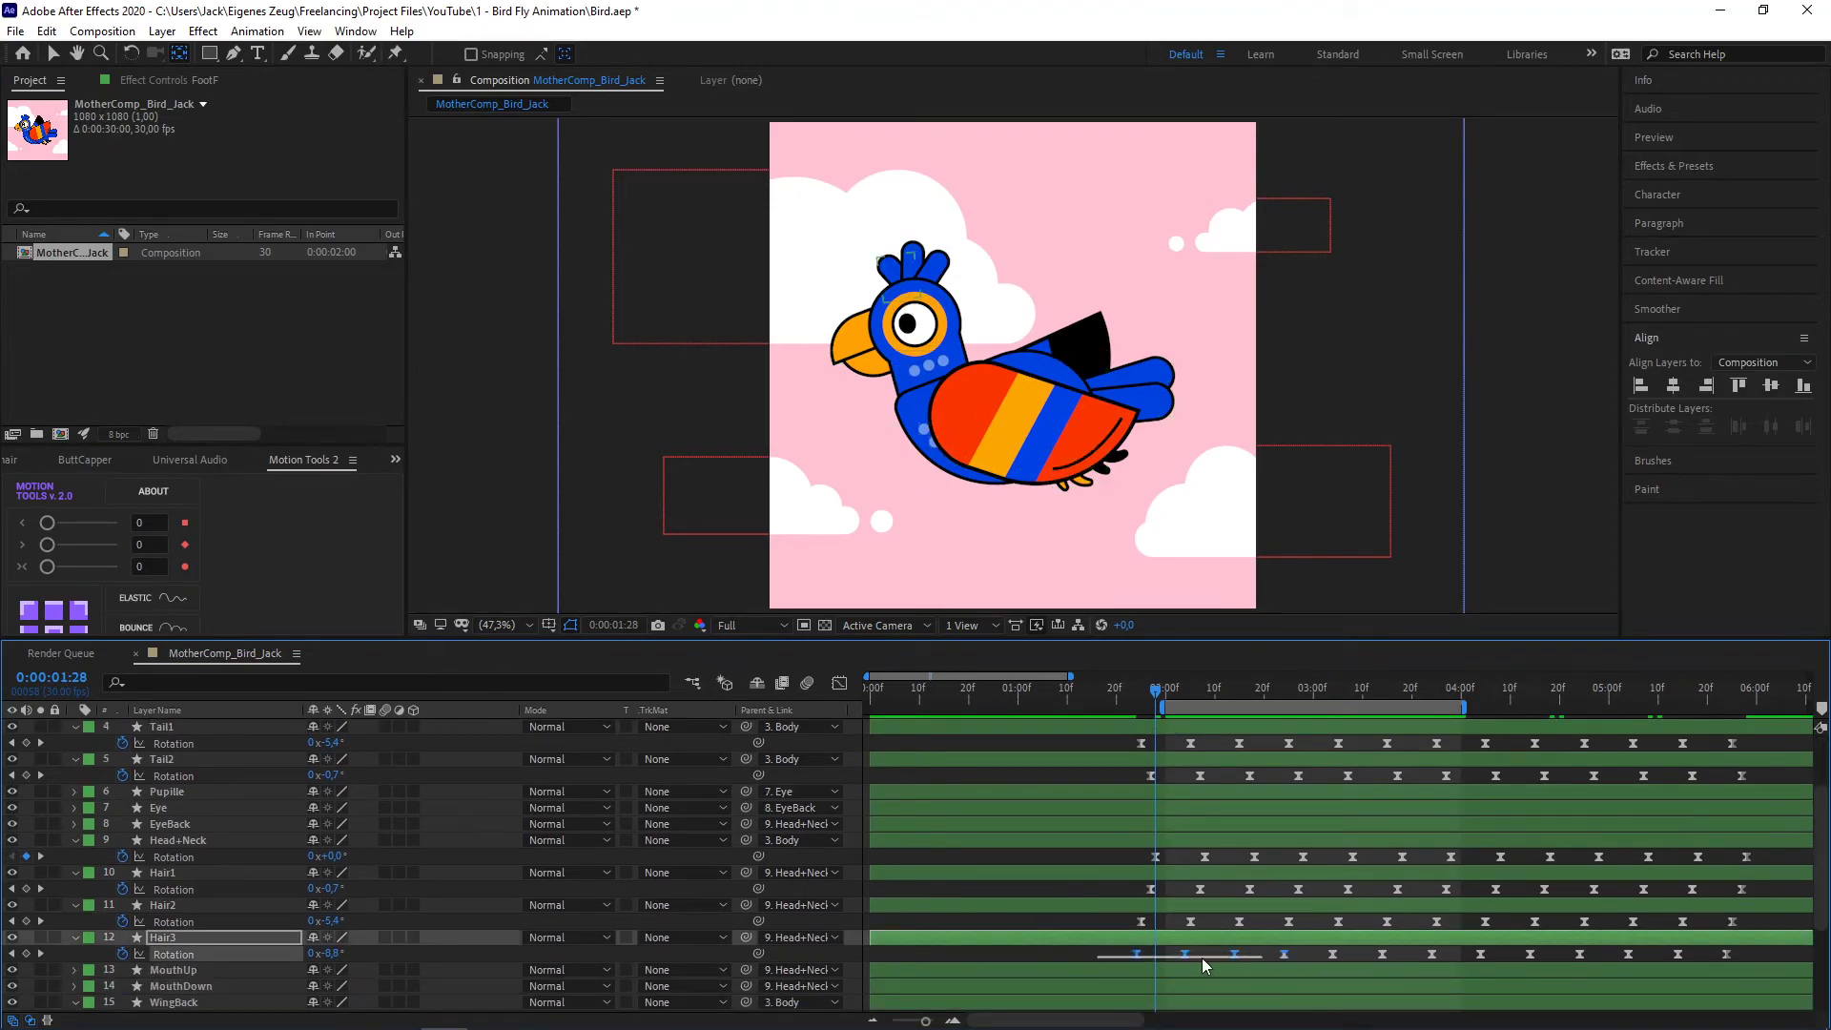
left_click(1210, 958)
scroll(1153, 958, "down", 3)
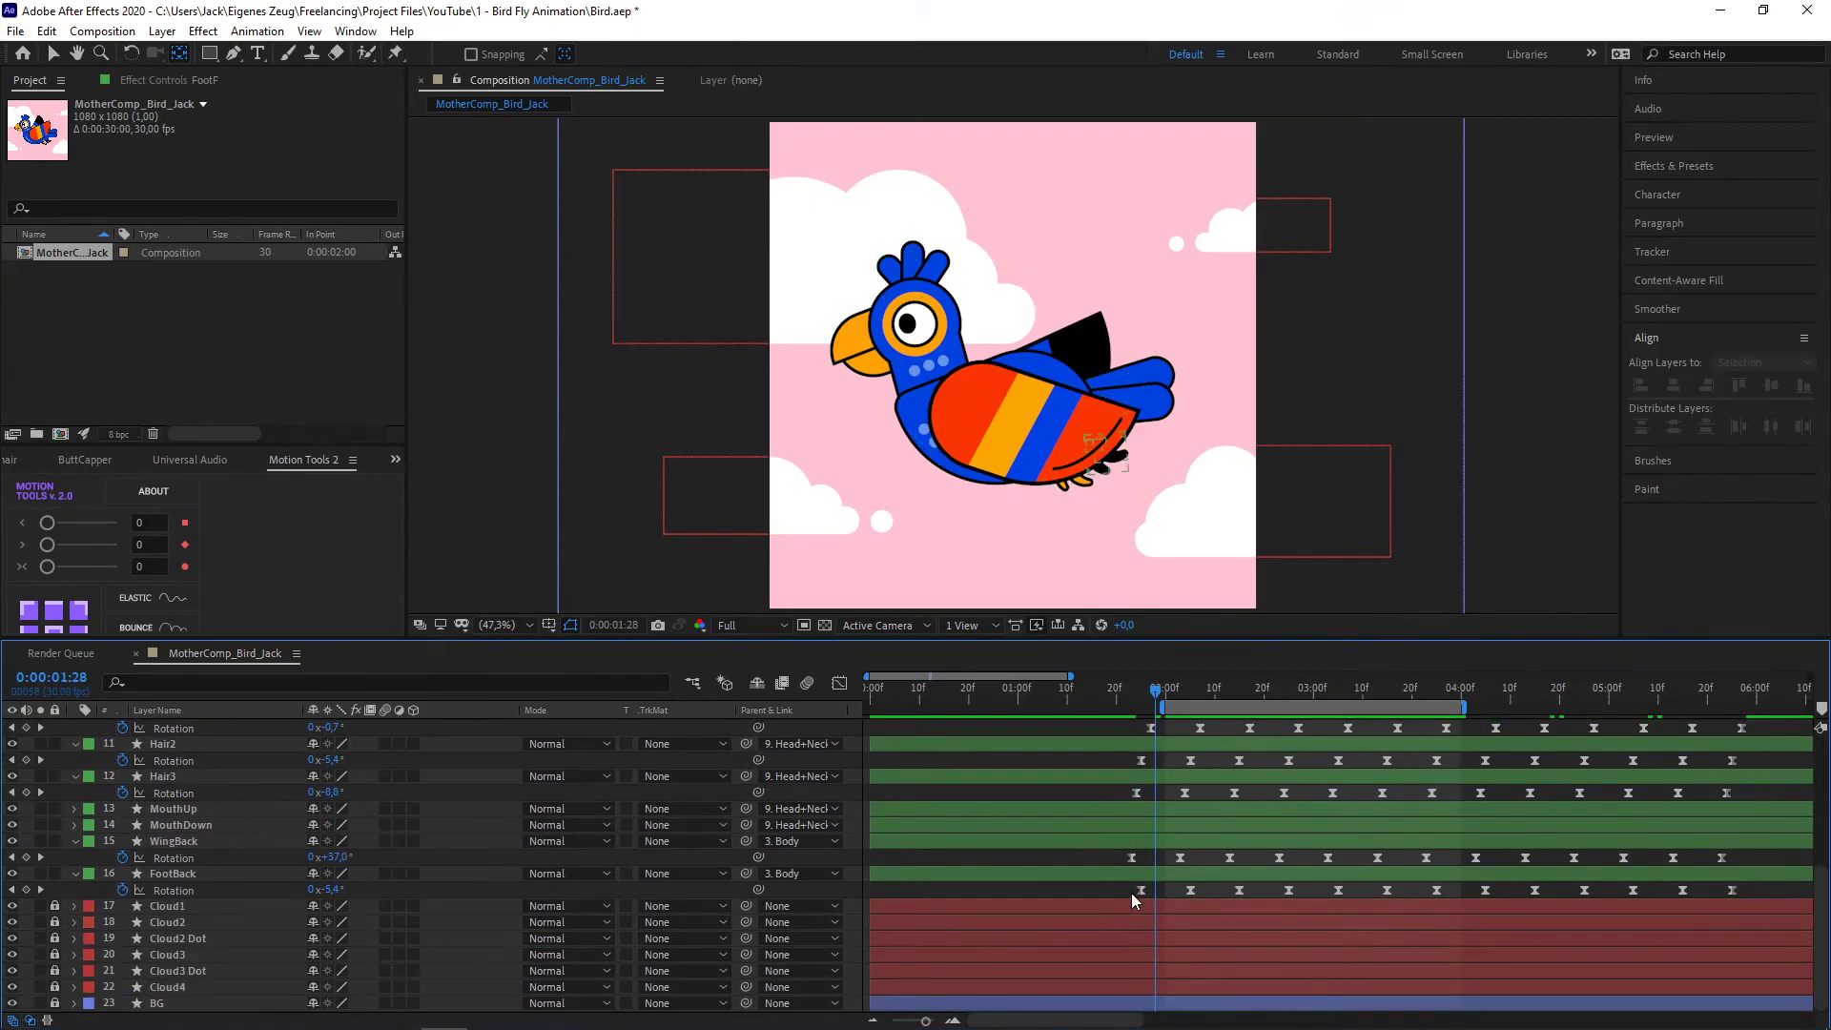
left_click_drag(1135, 891, 1757, 878)
left_click_drag(1143, 893, 1146, 896)
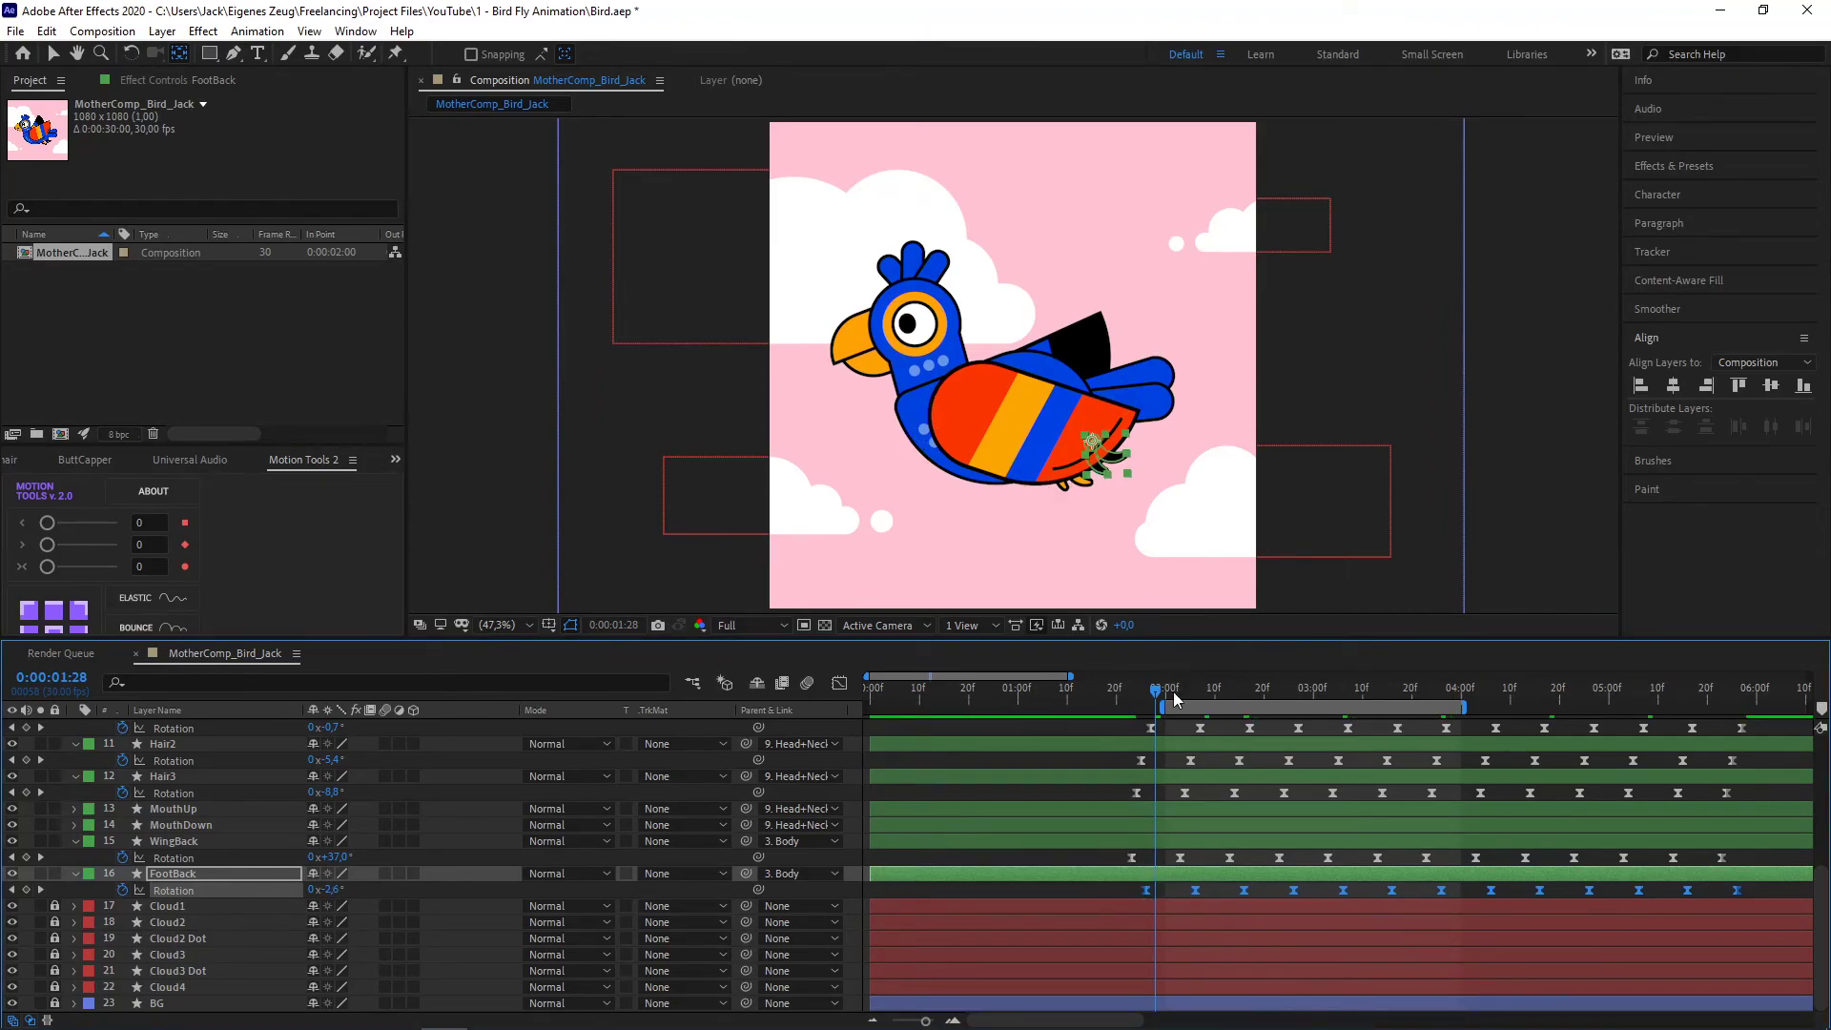
key("space")
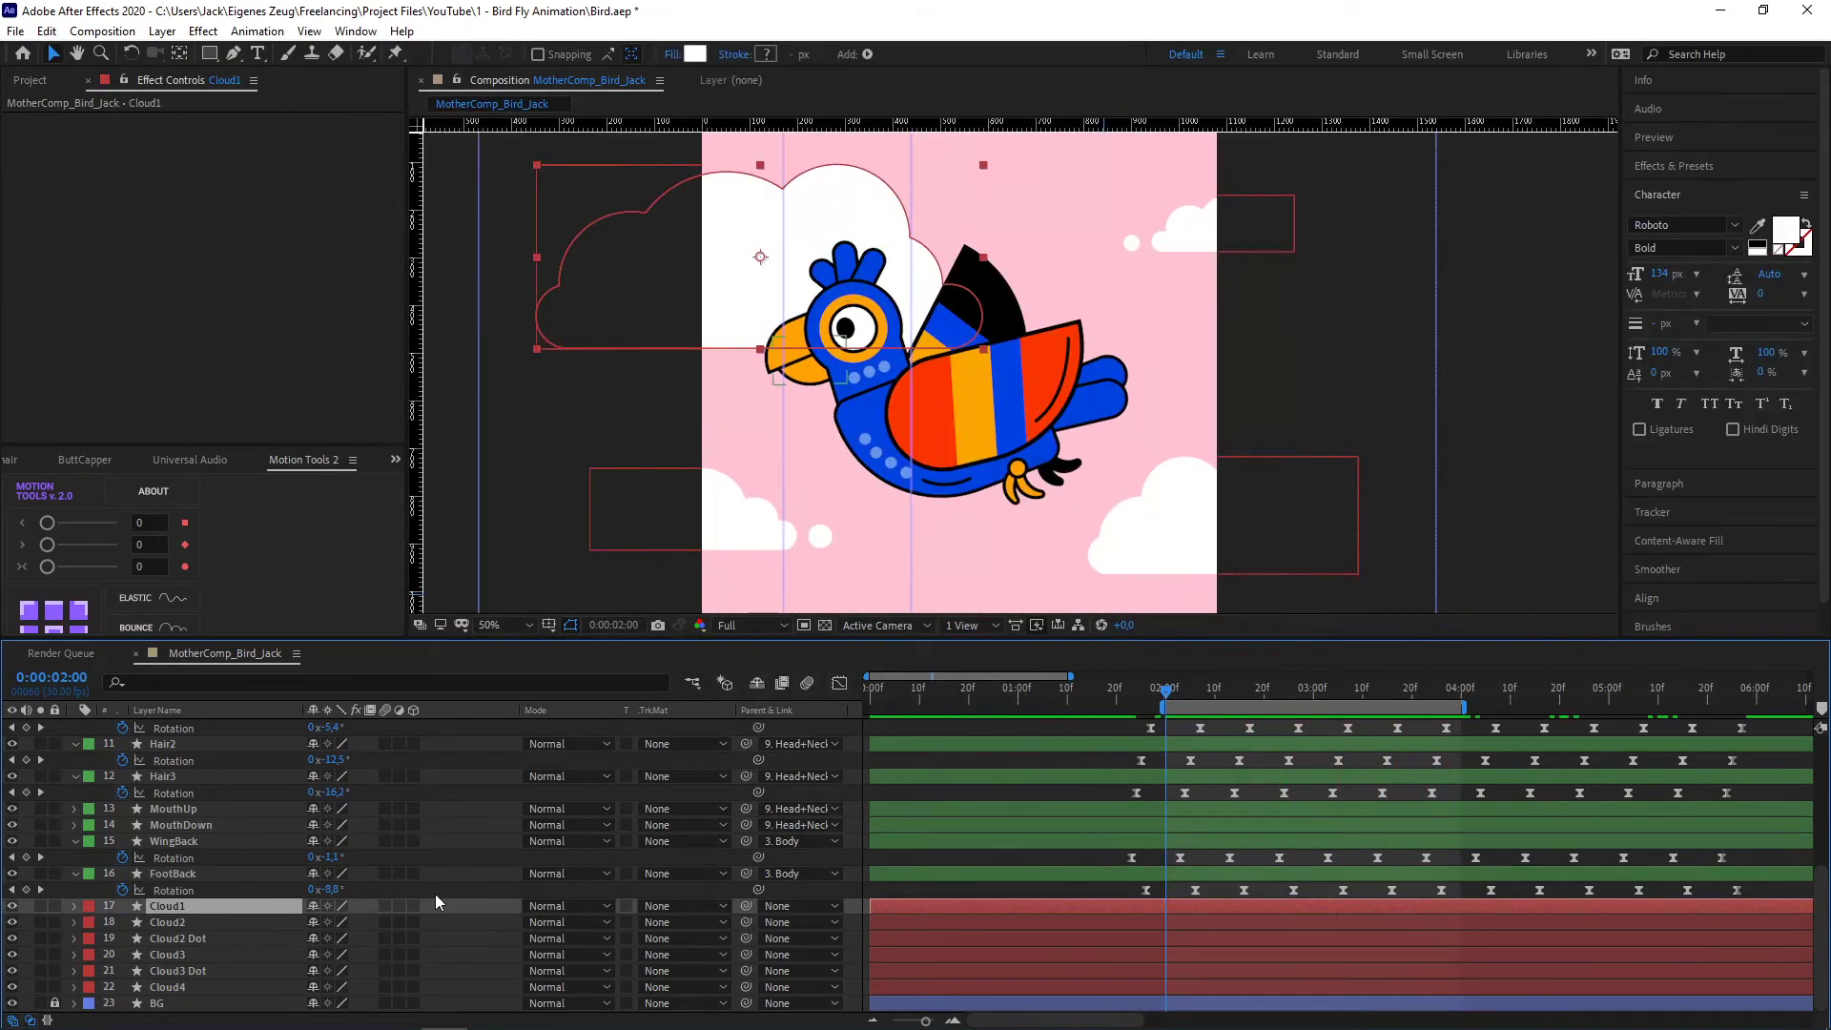
- Pre-compose all six layers from Cloud1 to Cloud4 as Cloud1 and enable Collapse Transformations on the new layer
left_click(199, 973)
left_click(196, 984)
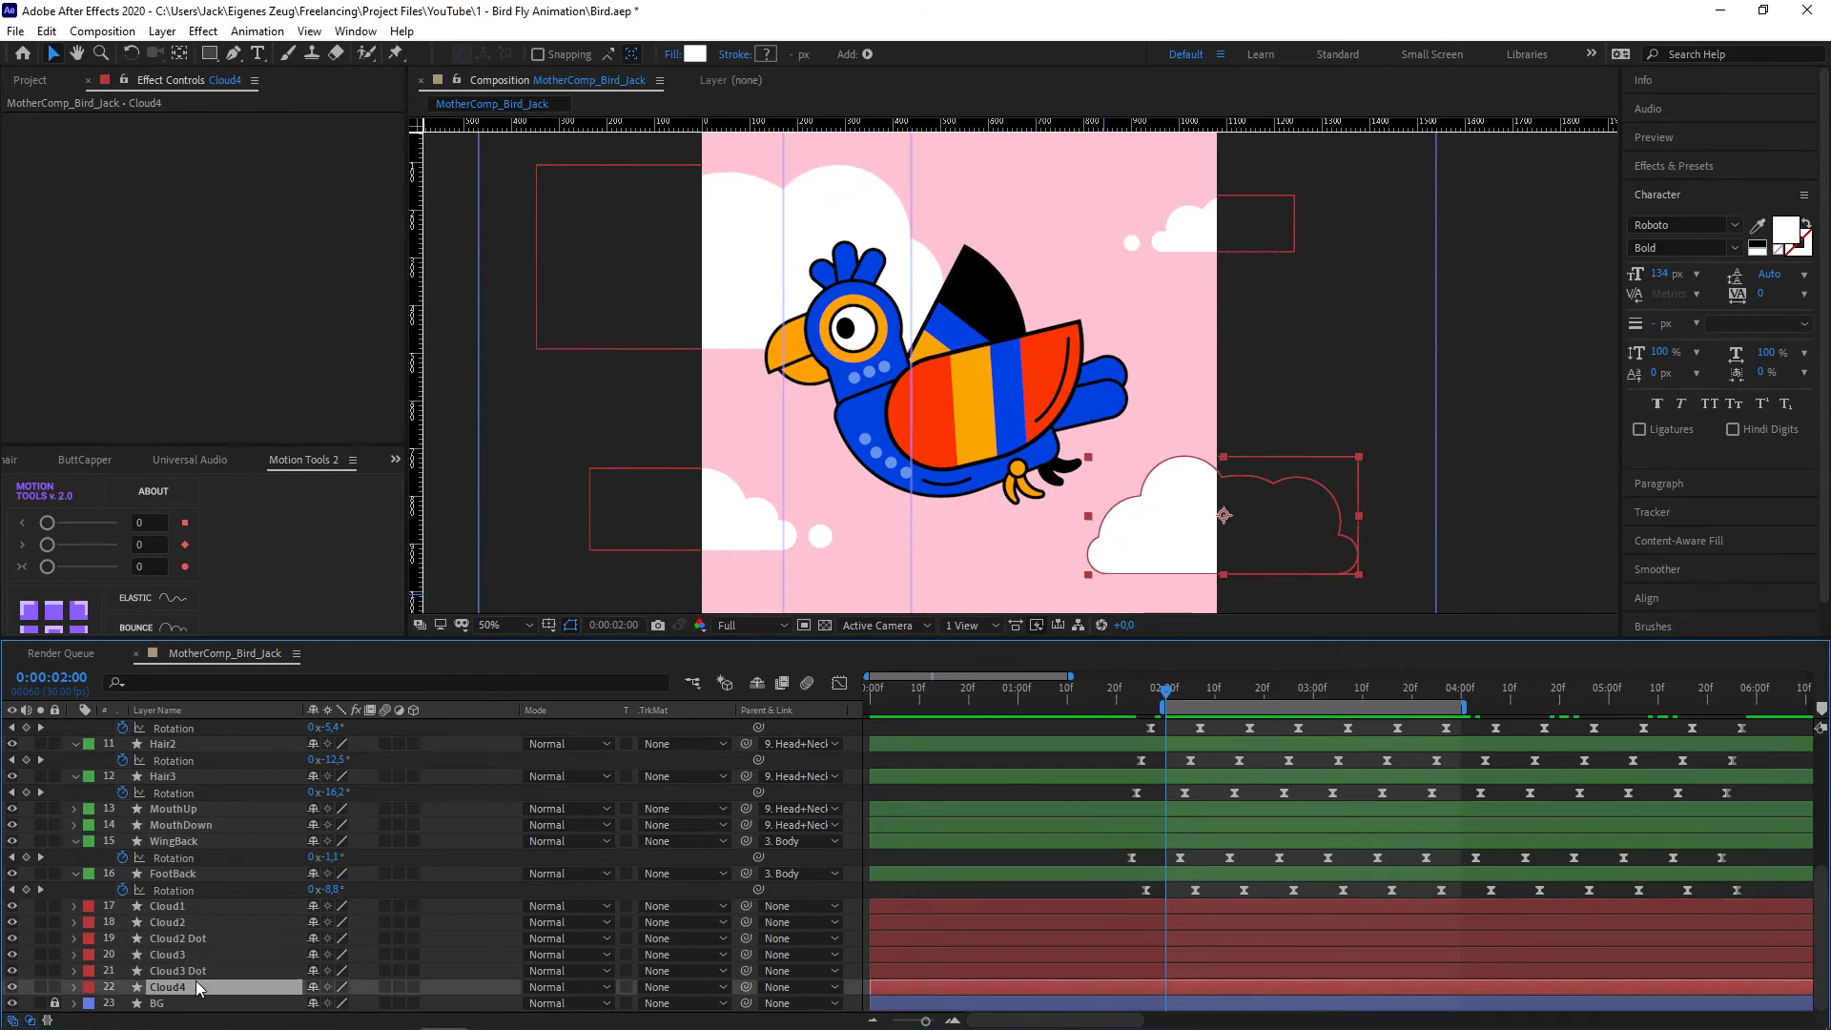
left_click(180, 906)
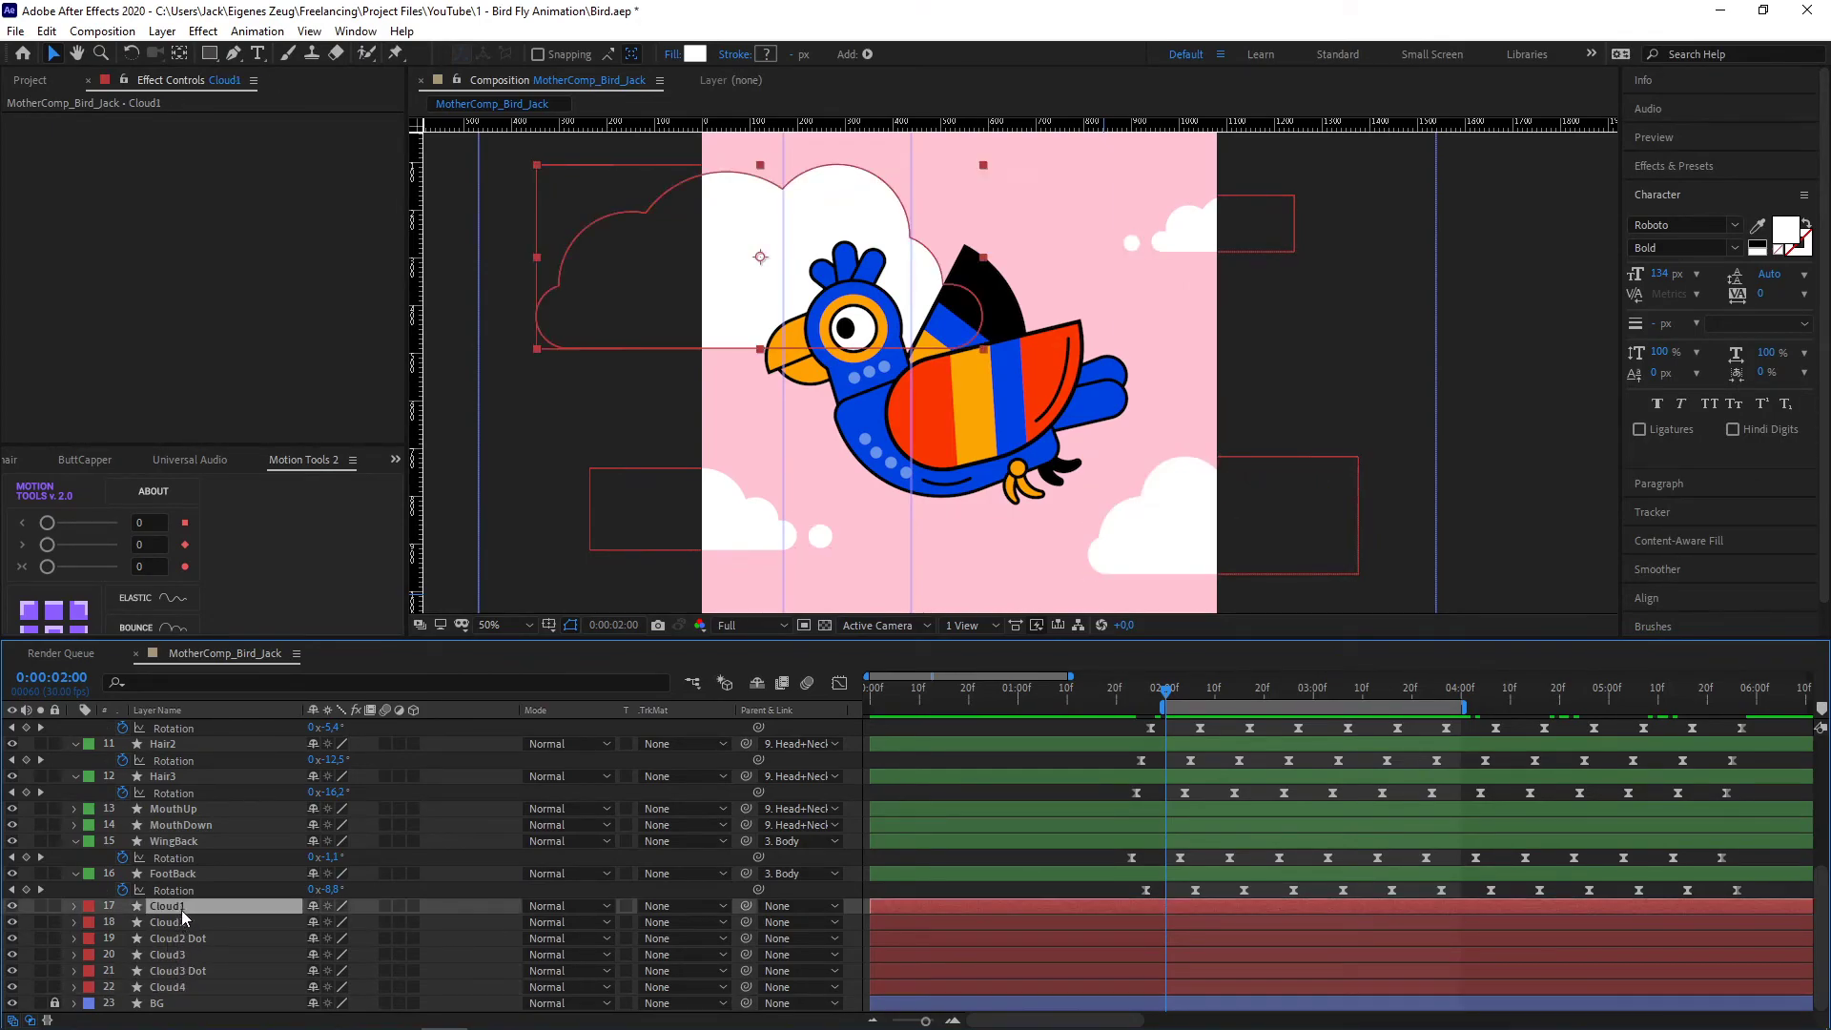
left_click(178, 988, "shift")
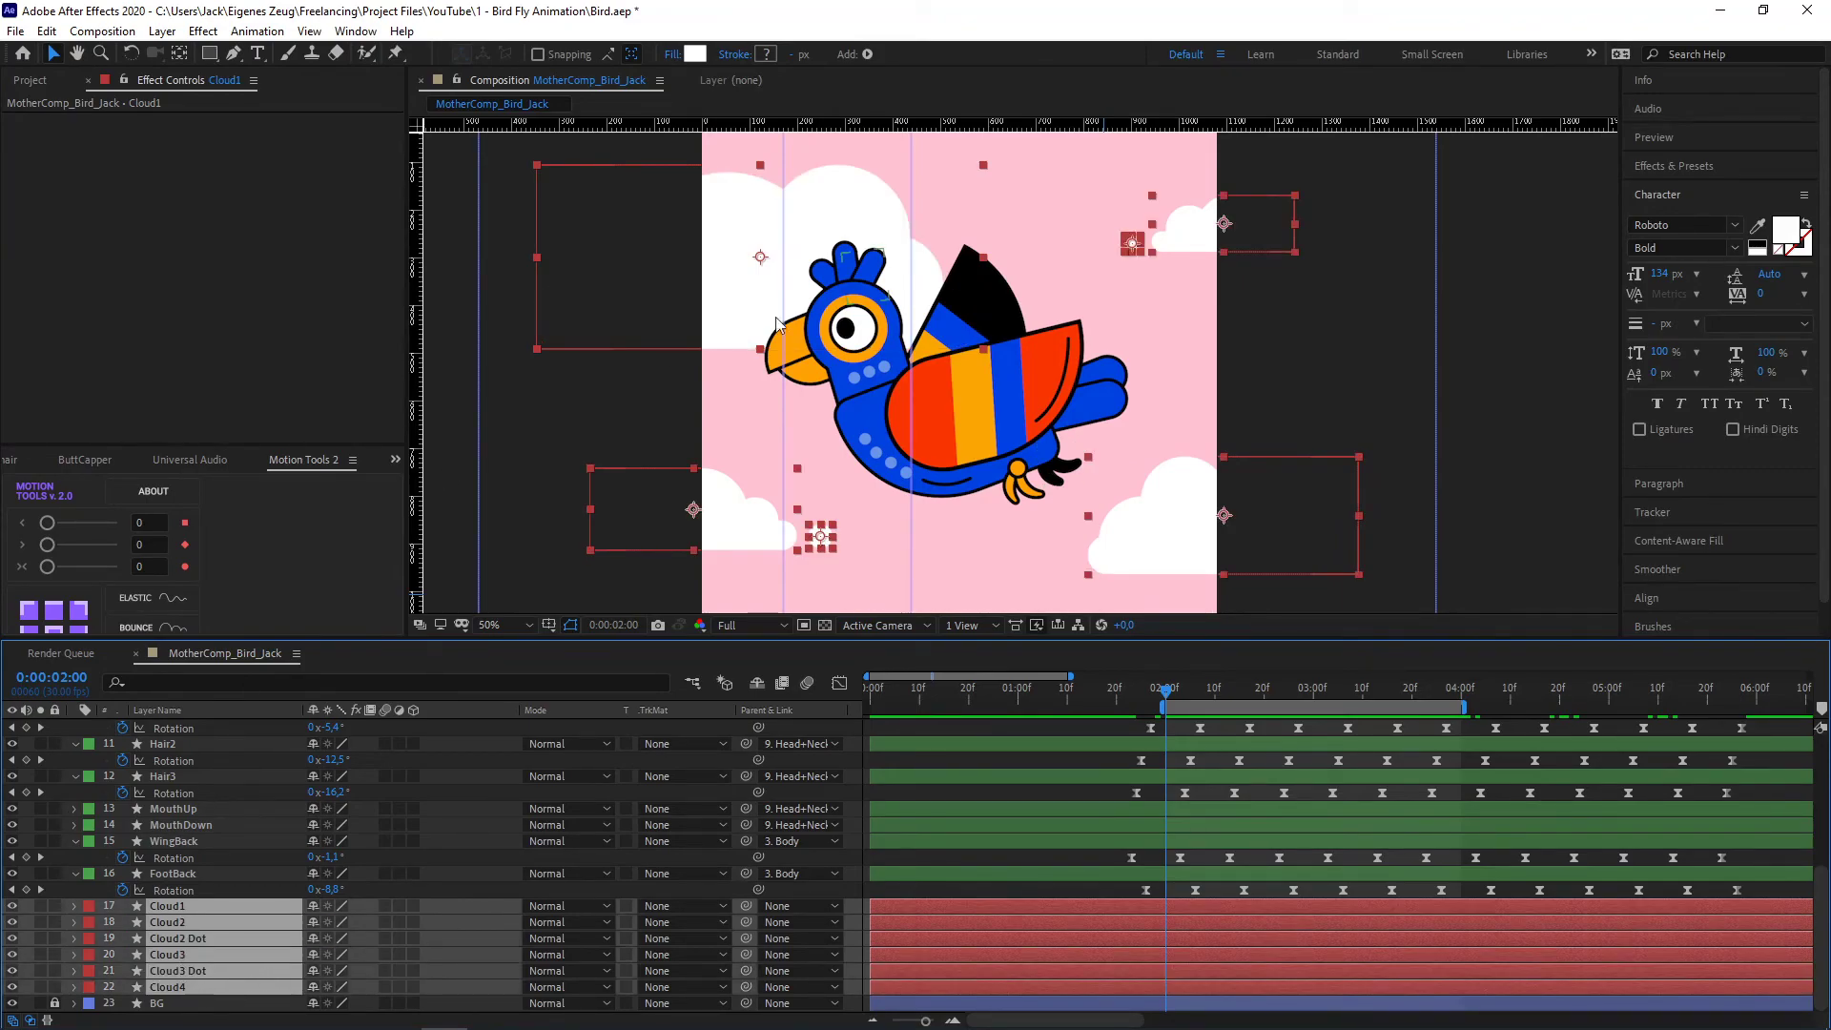
right_click(167, 925)
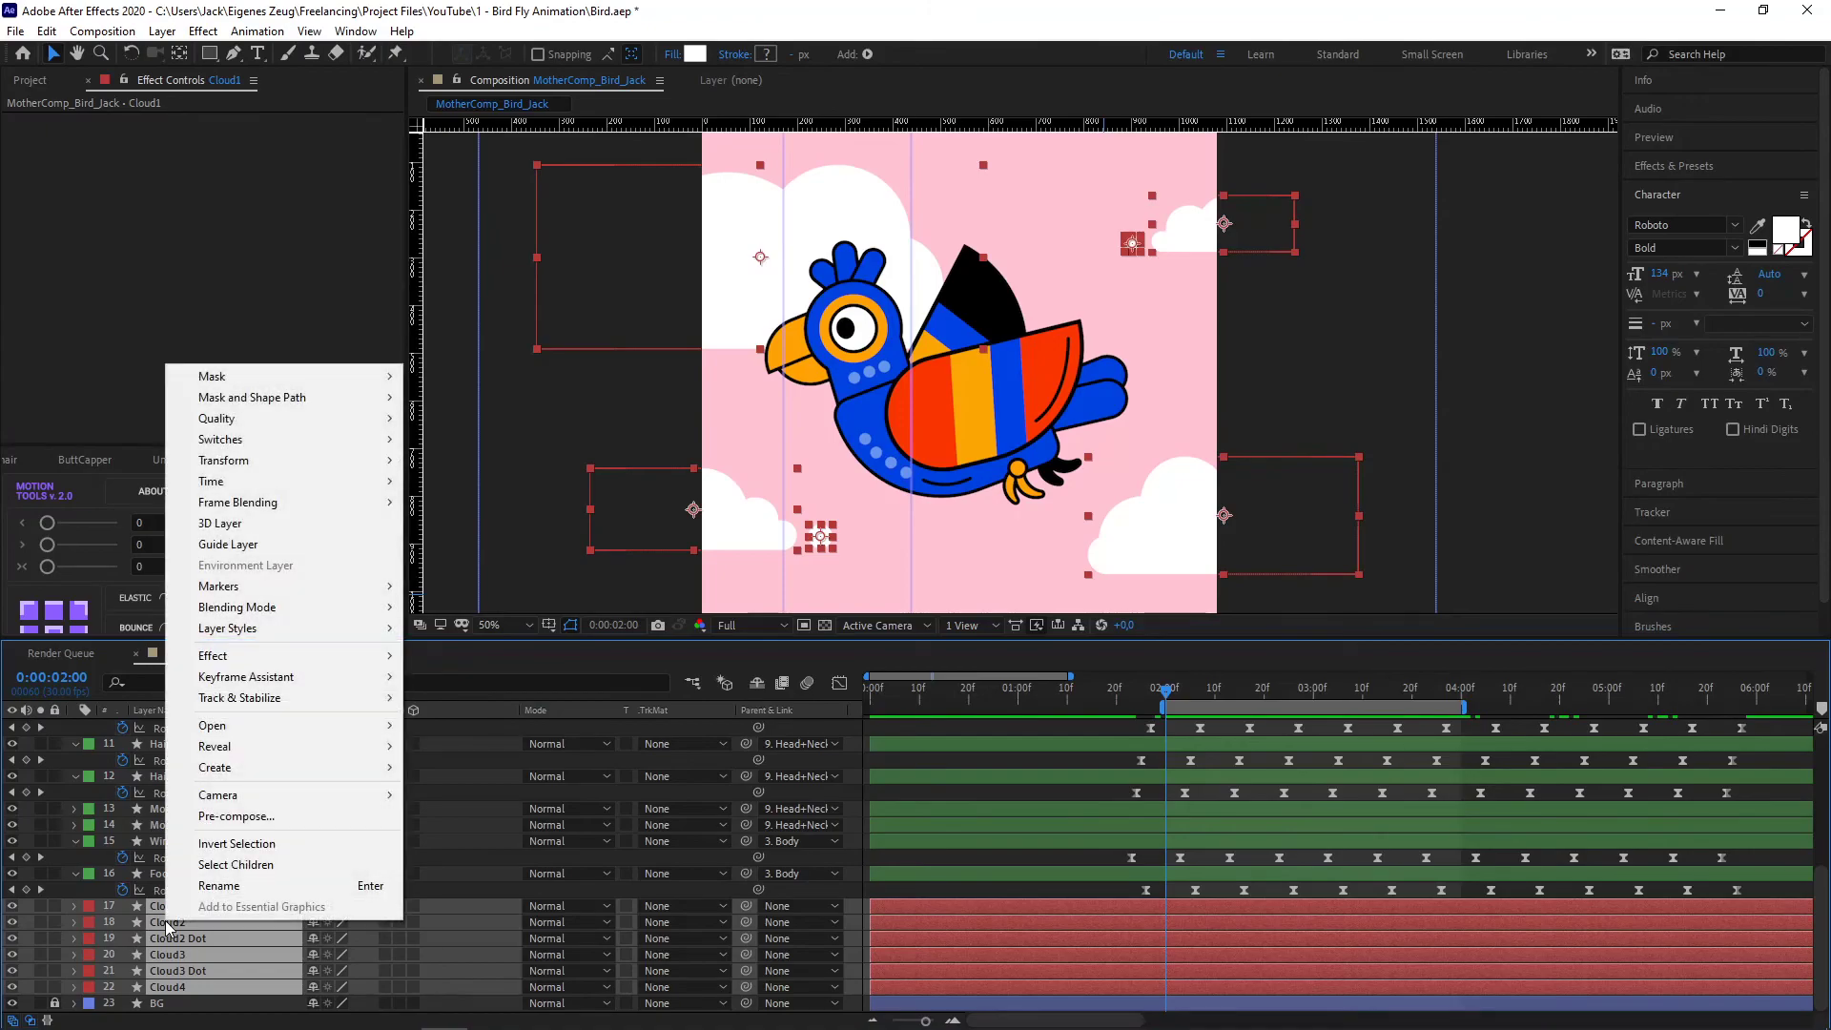
left_click(237, 819)
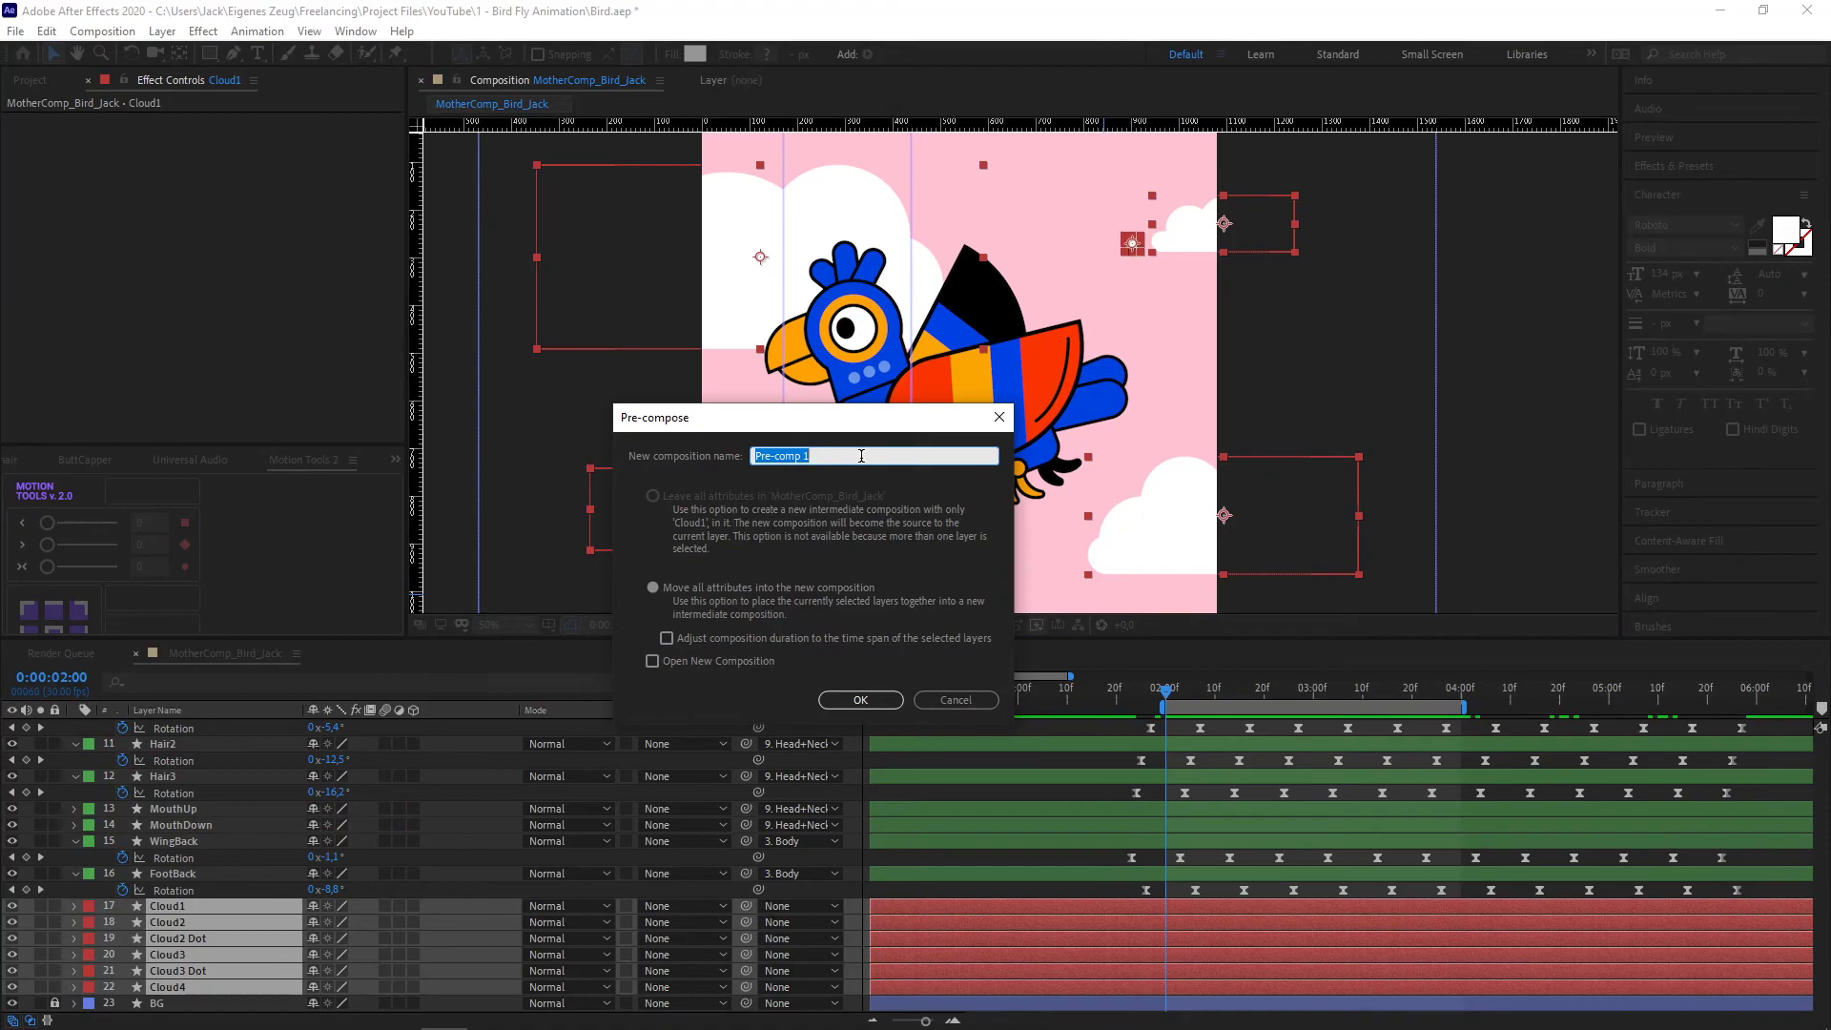
type("Cloud1")
left_click(857, 699)
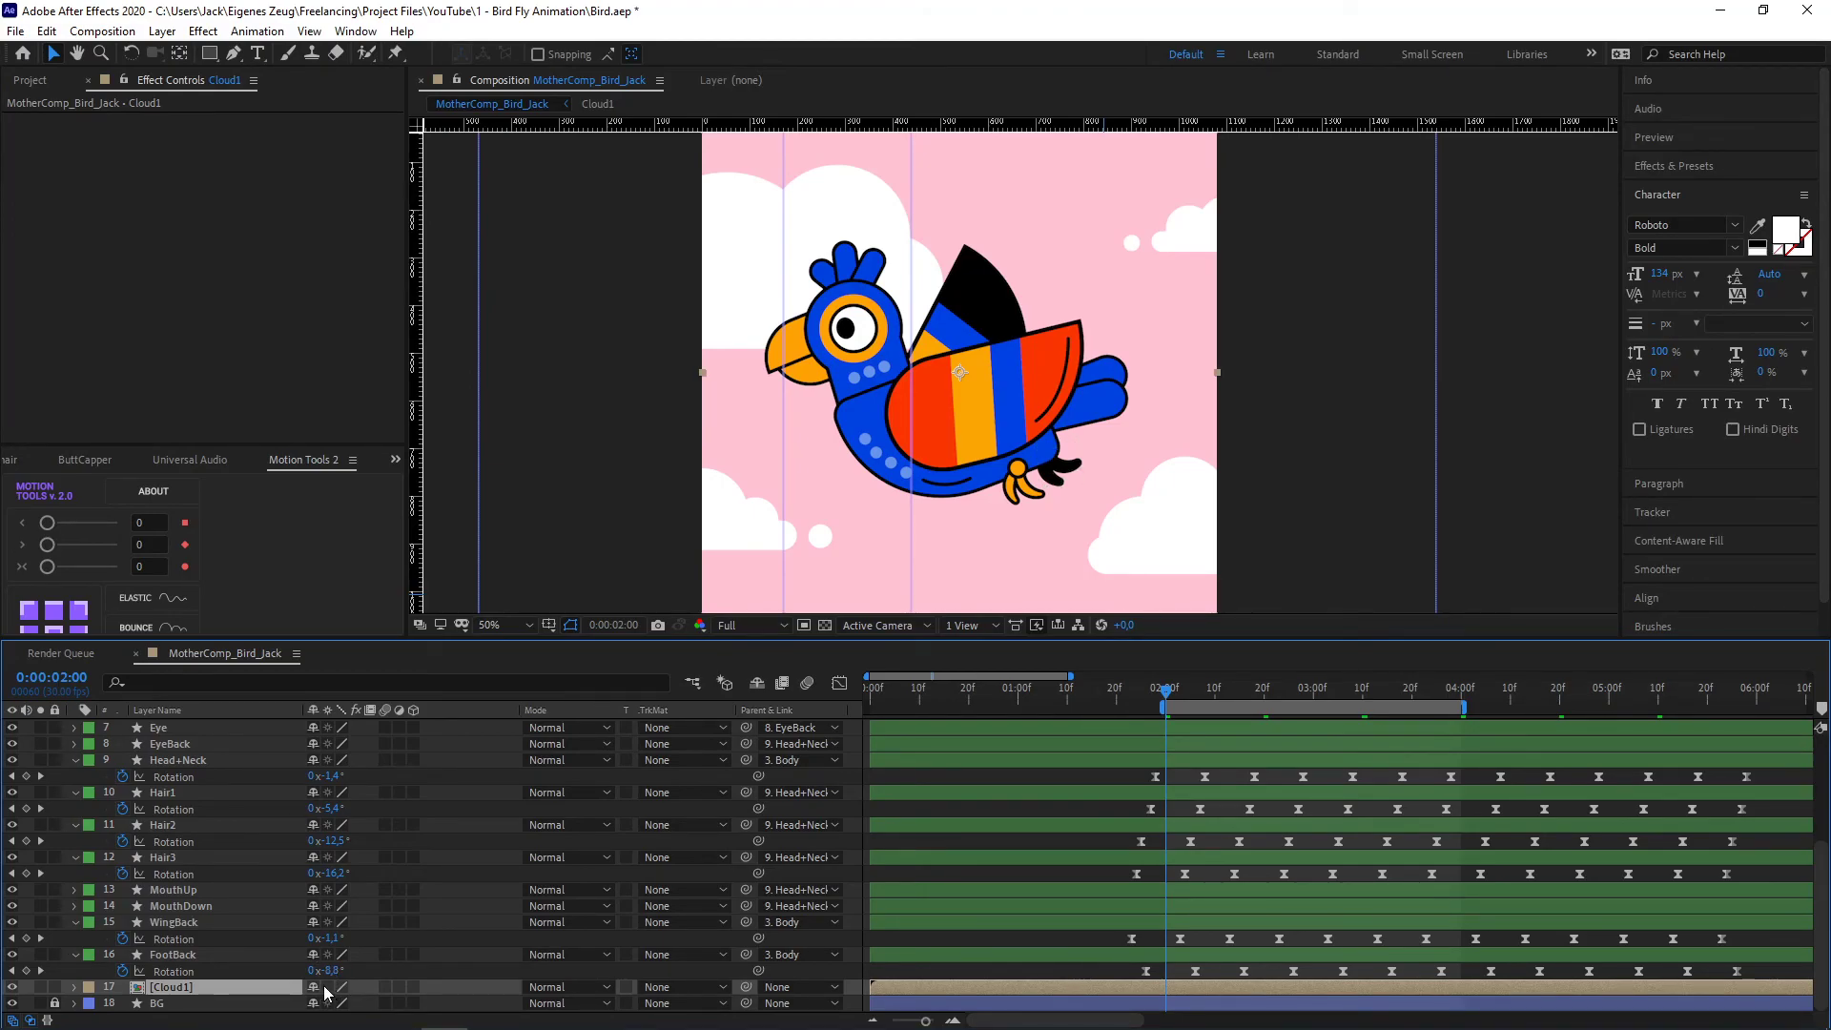
left_click(327, 988)
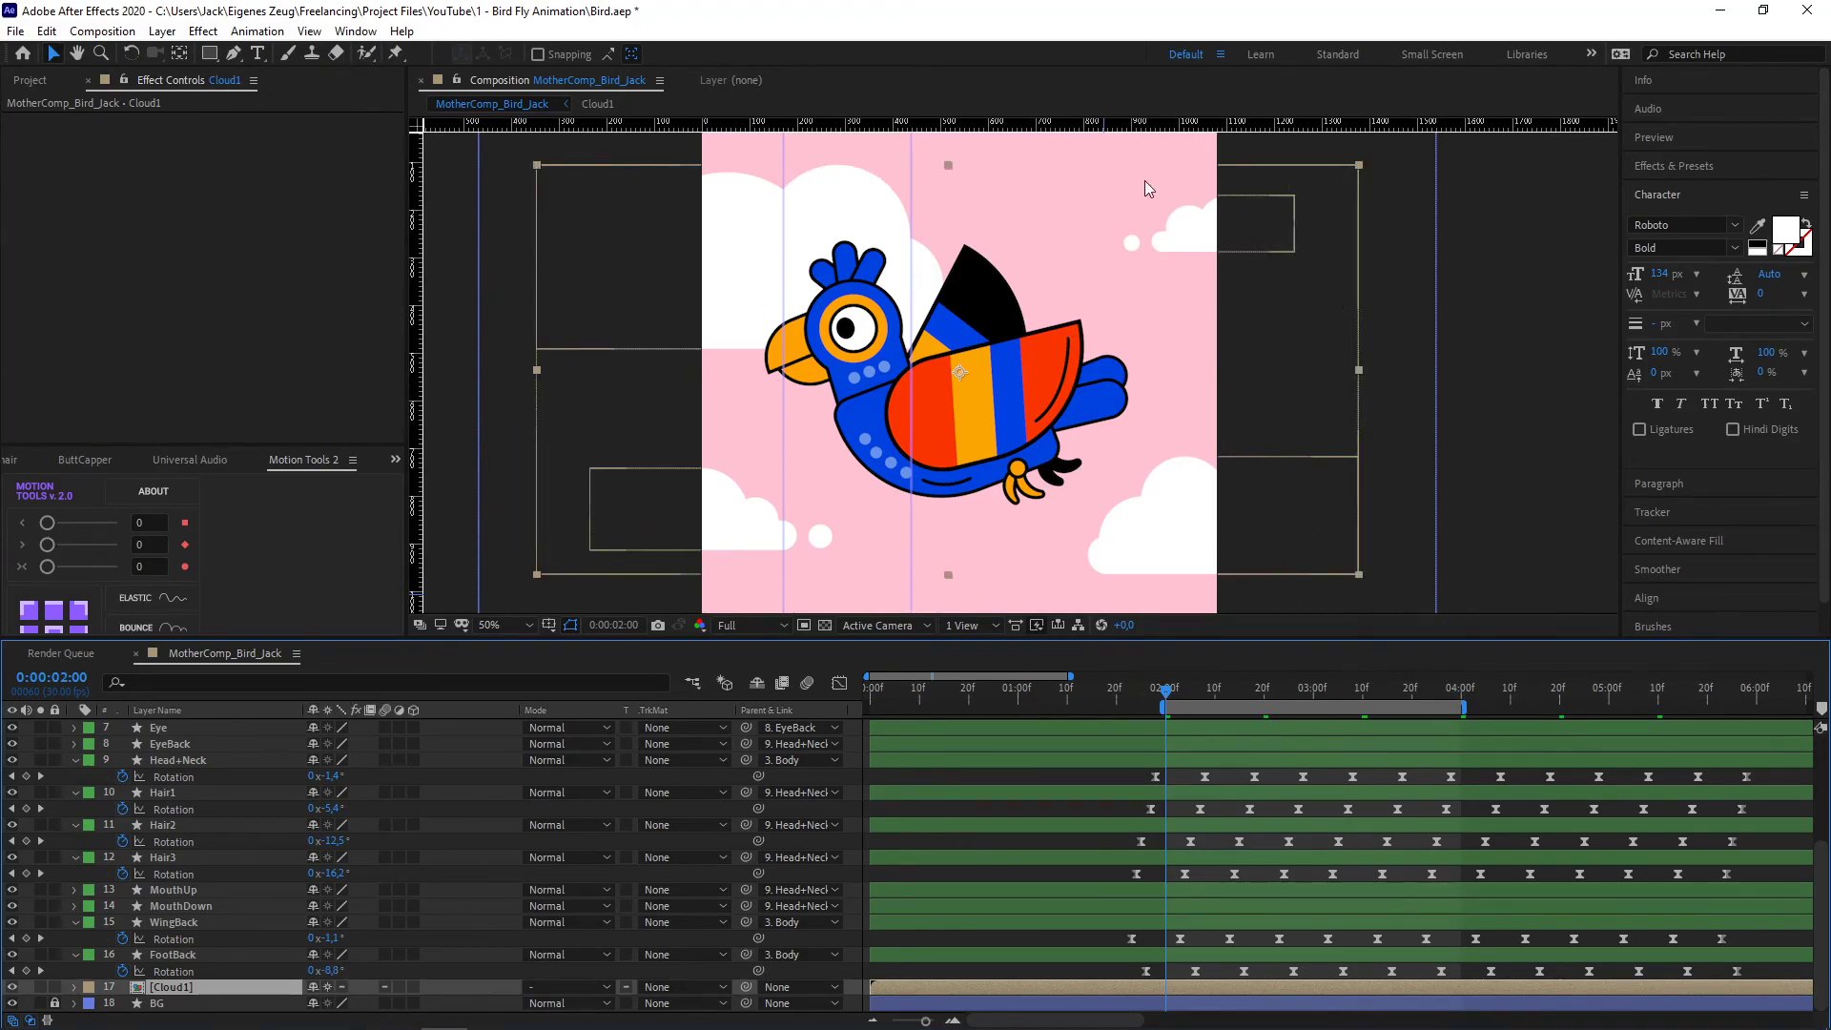
- Open the Cloud1 precomp to check its nested cloud layers and return to MotherComp_Bird_Jack
double_click(152, 988)
left_click(244, 725)
left_click(209, 794)
left_click(212, 806)
left_click(199, 653)
left_click(323, 653)
- Keyframe Cloud1's Position at 540, 540 on 0:00:02:00 and at 2024, 540 on 0:00:04:00
key("p")
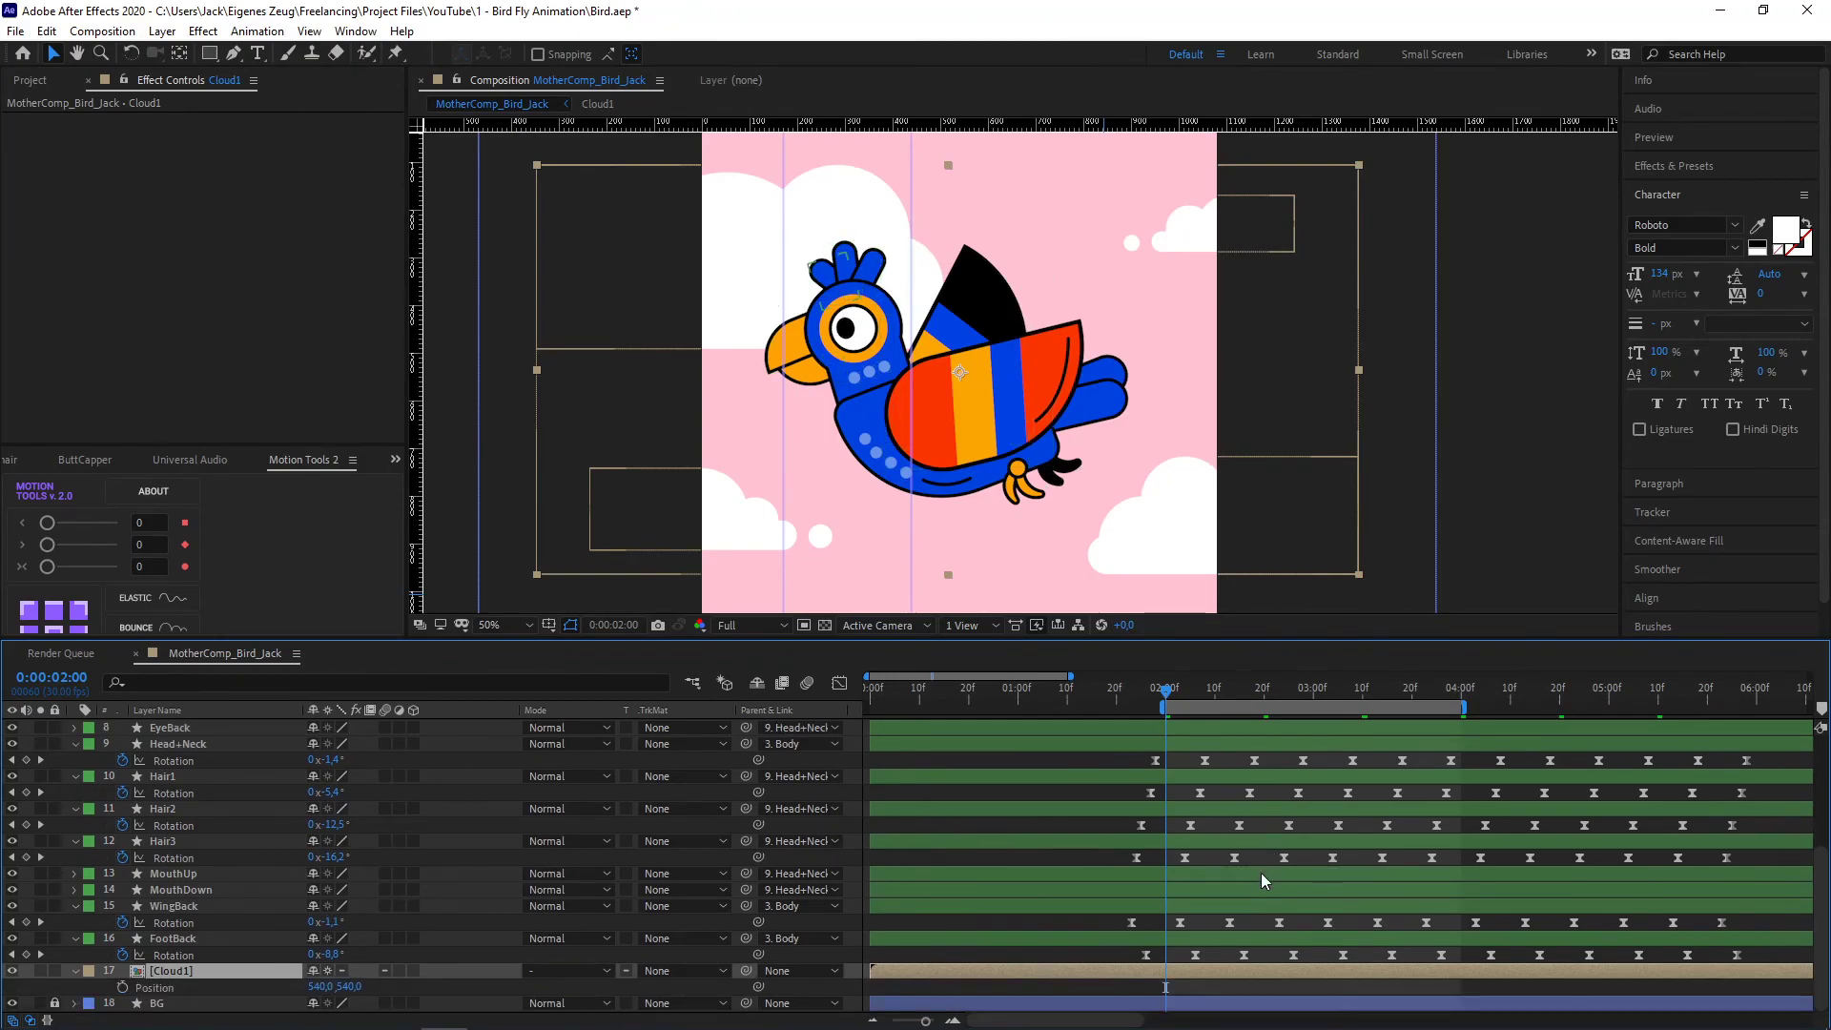
left_click(123, 988)
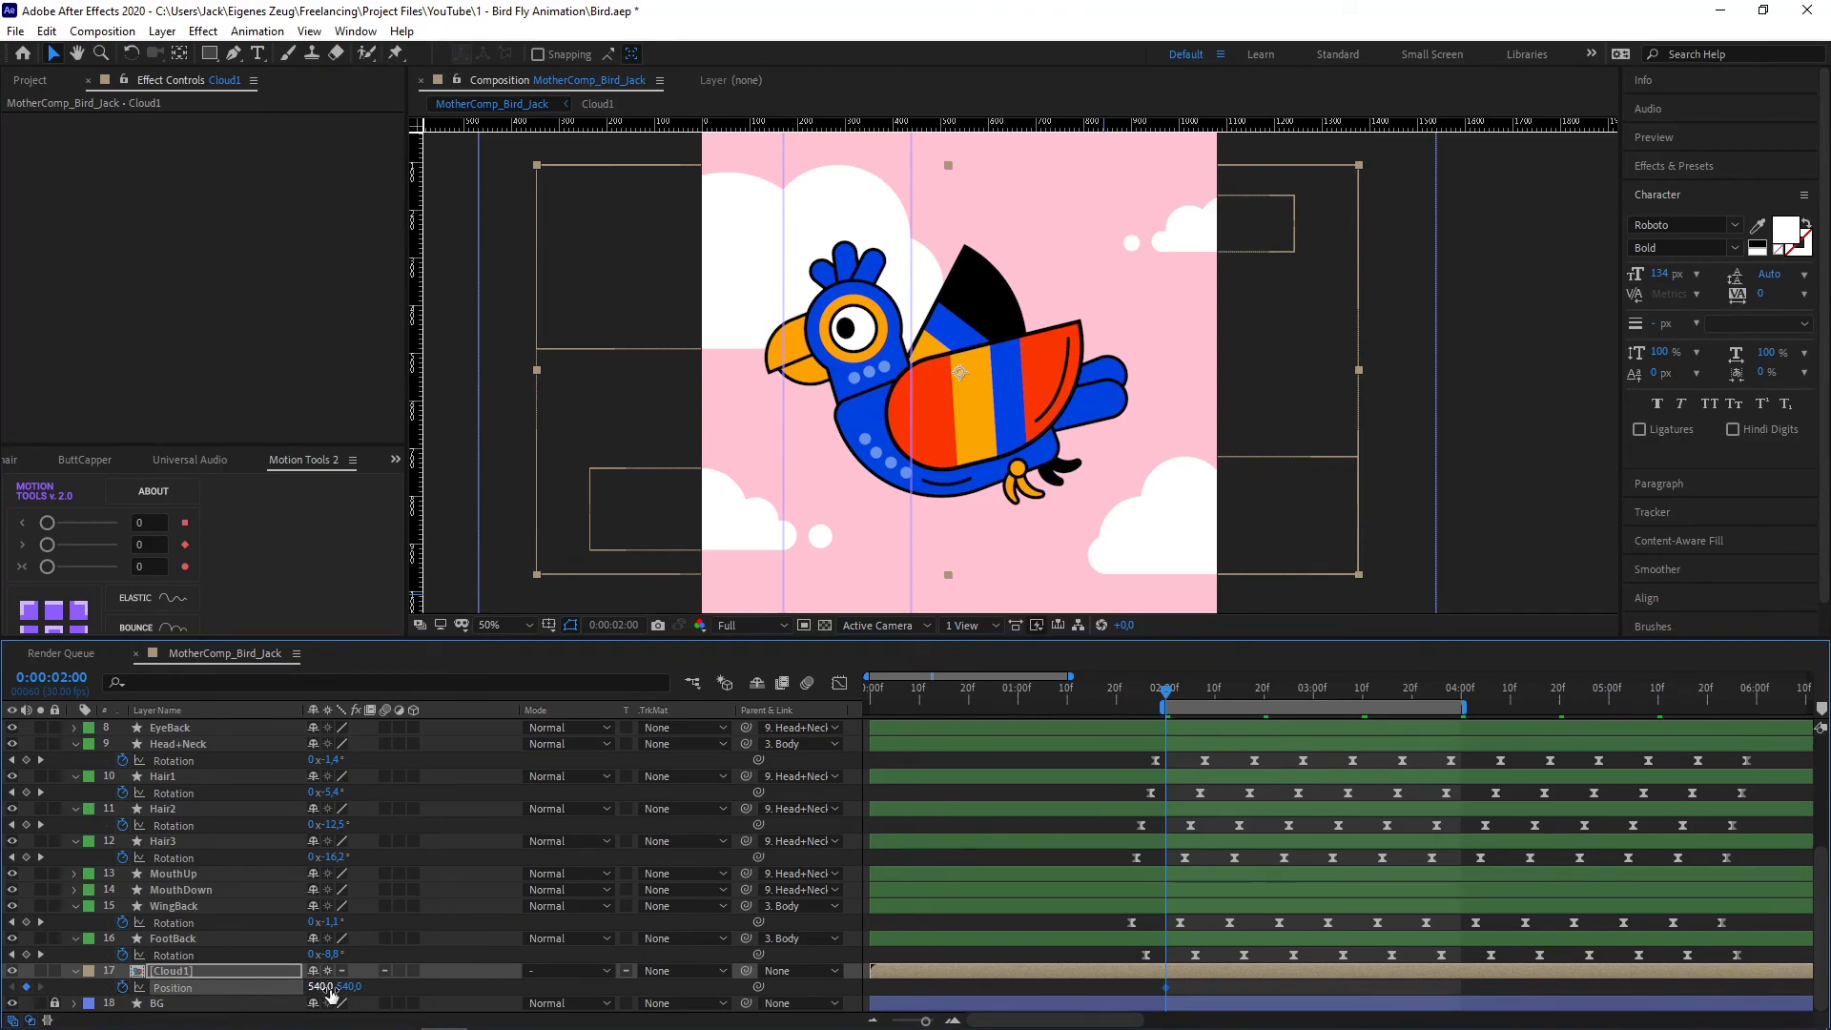
left_click_drag(321, 996, 392, 998)
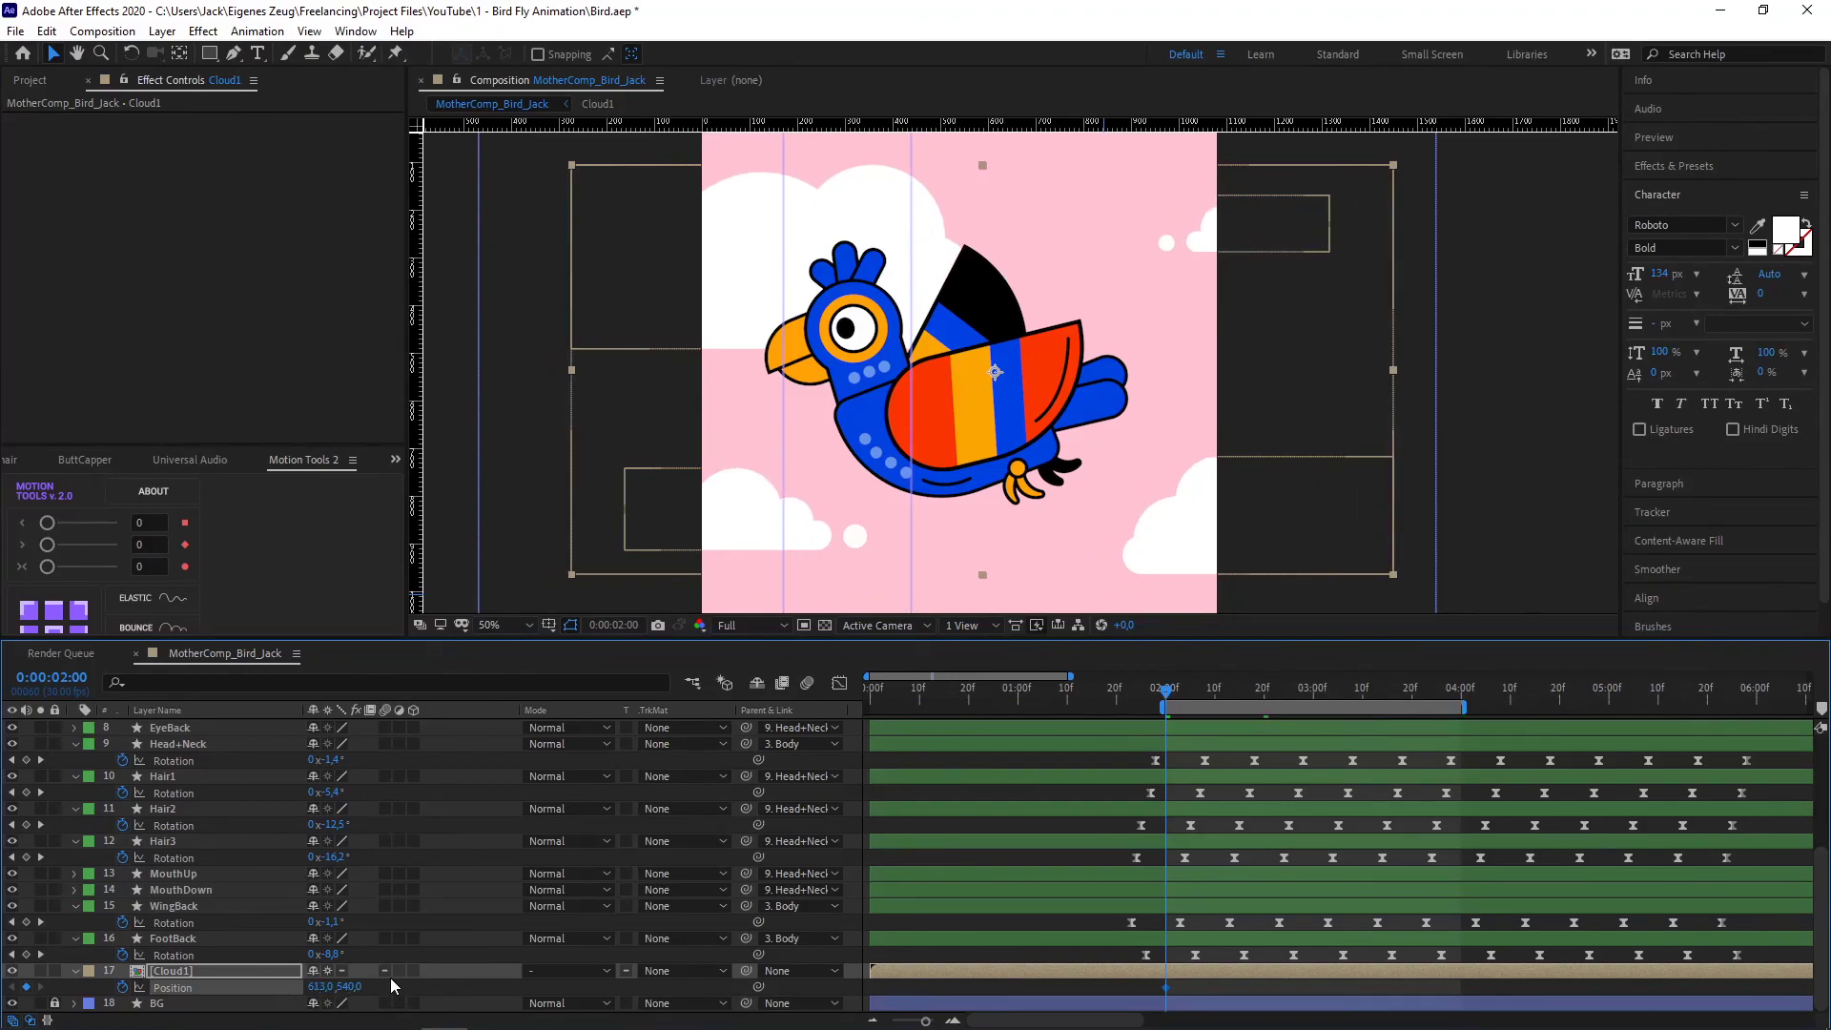
key("ctrl+z")
left_click(1463, 691)
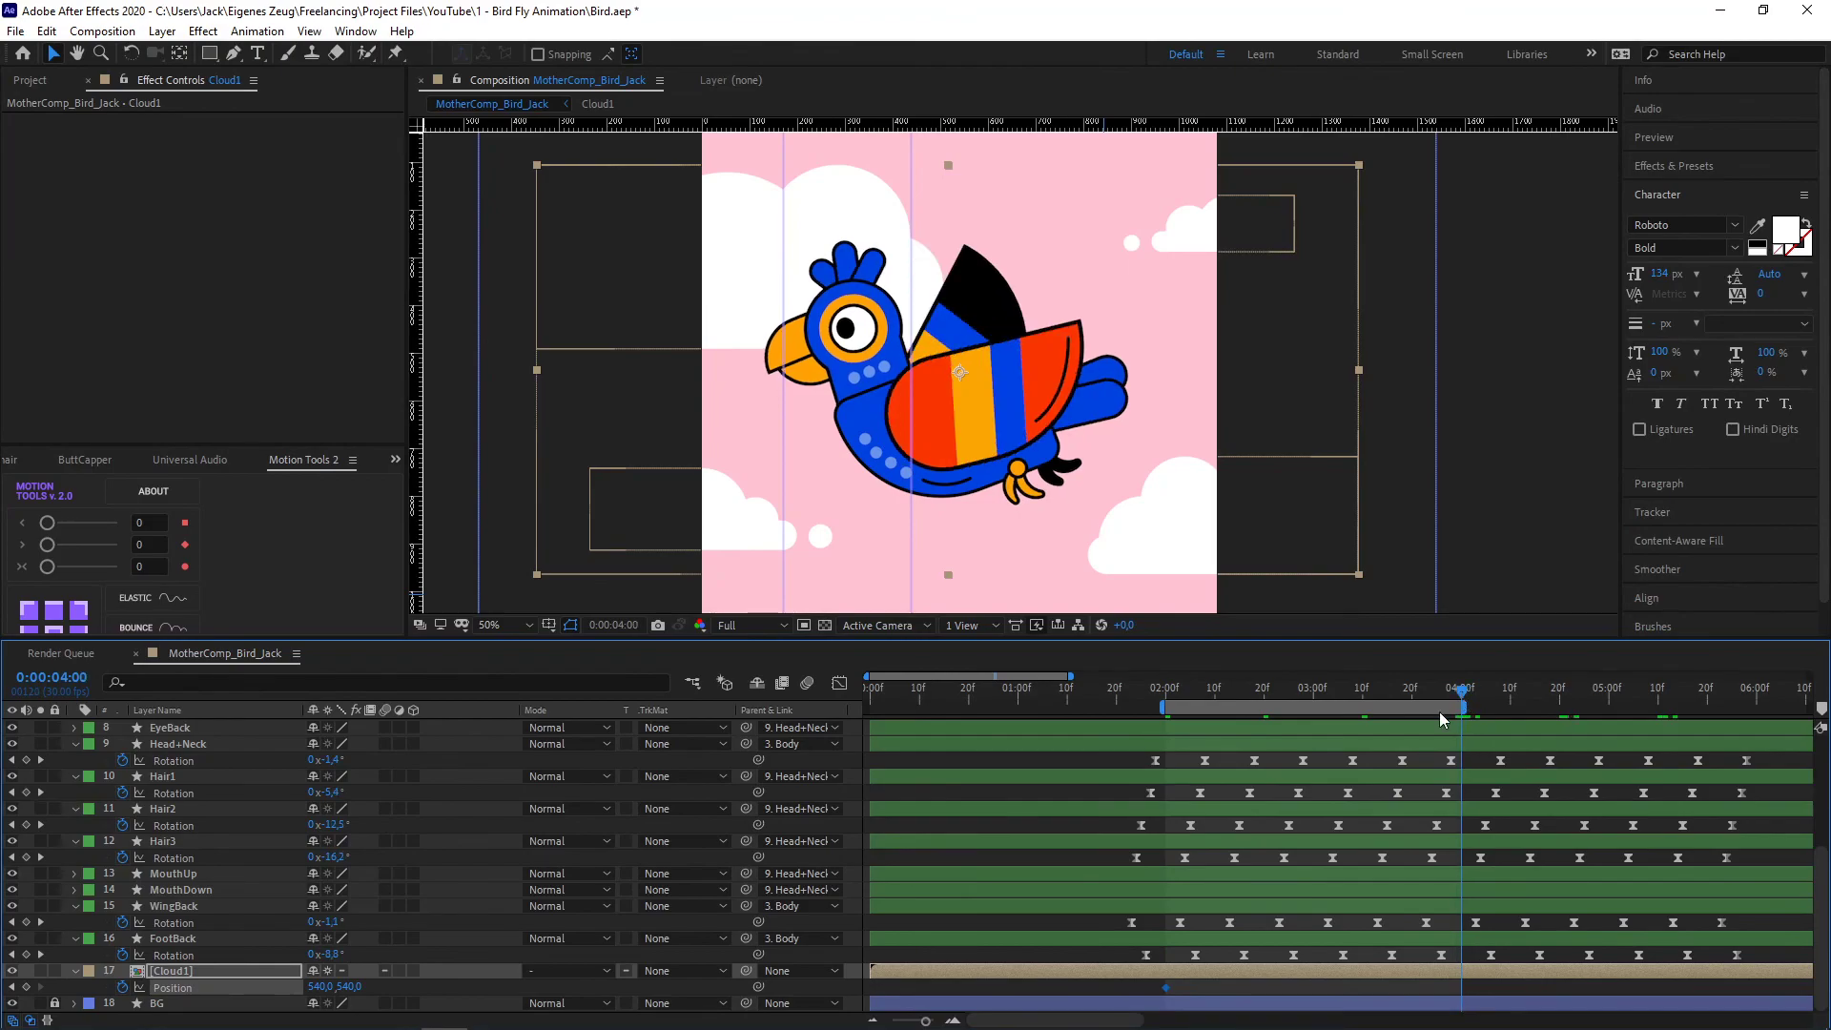
left_click_drag(321, 988, 1686, 955)
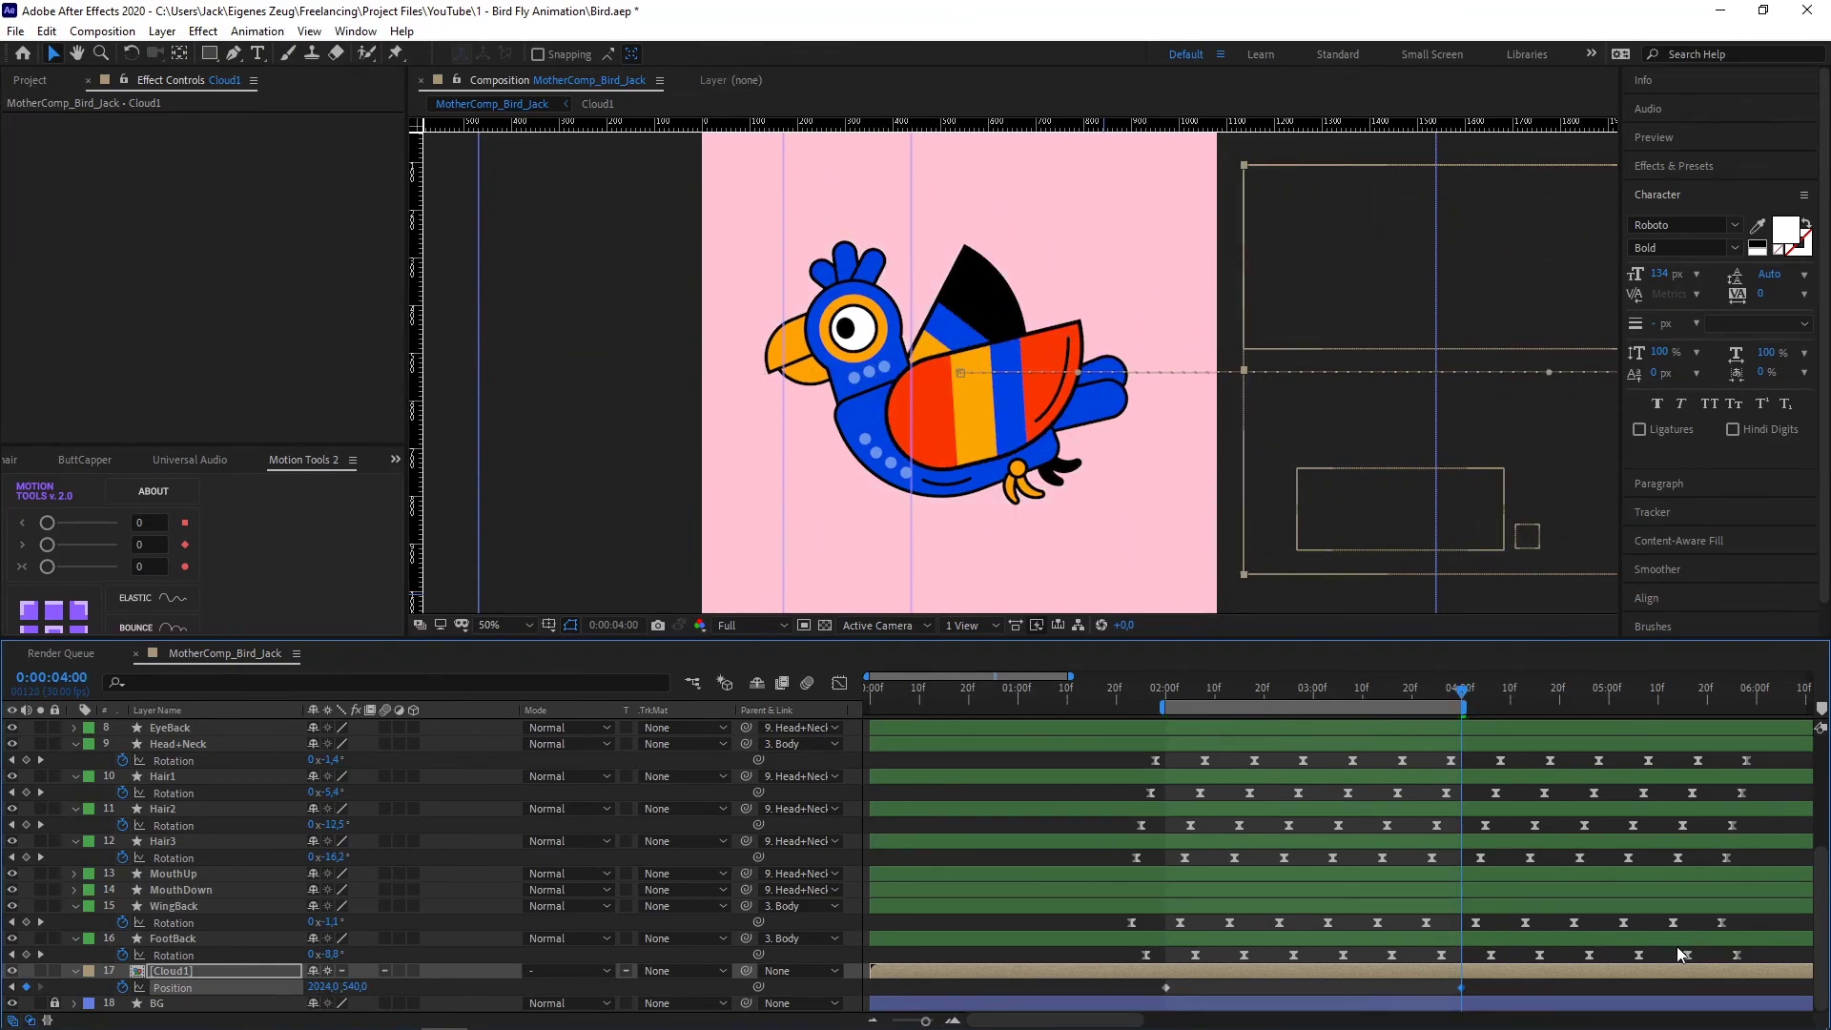
- Keyframe Cloud1's Position at -846, 540 and place that keyframe at 0:00:02:00, replacing the earlier start keyframe
left_click_drag(1187, 691, 1125, 716)
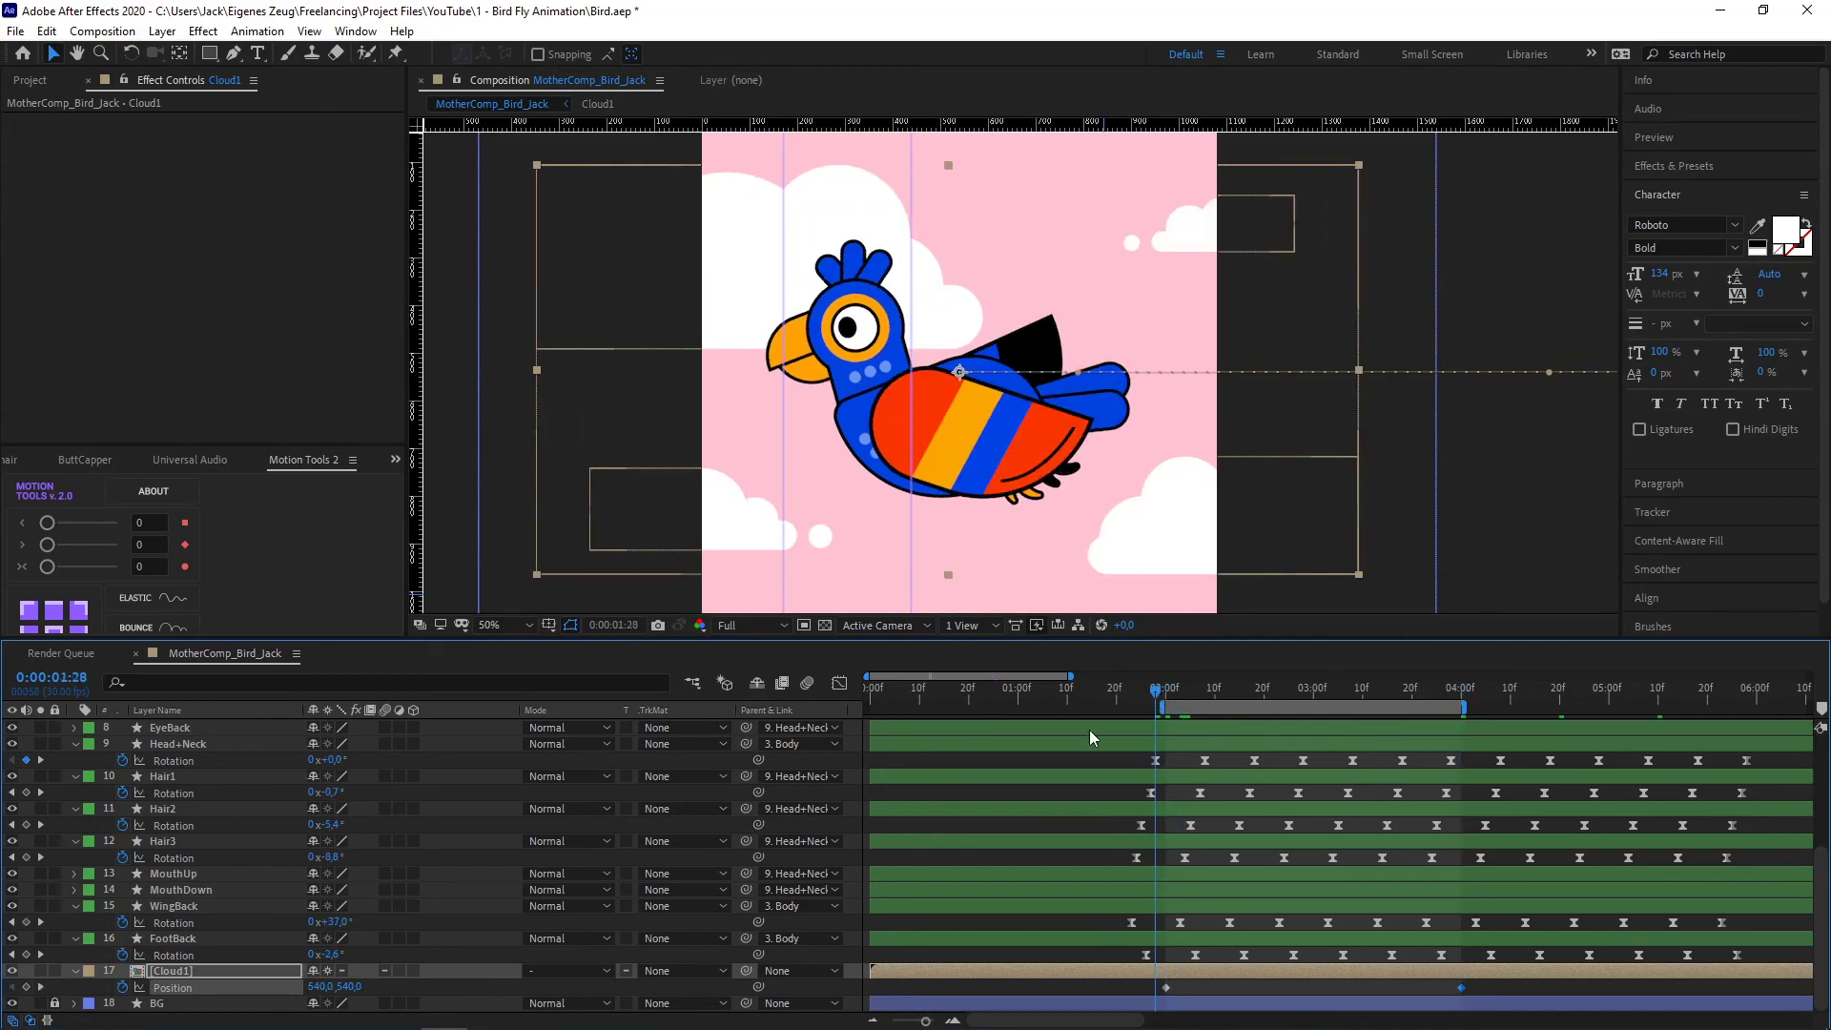
left_click_drag(315, 988, 154, 1023)
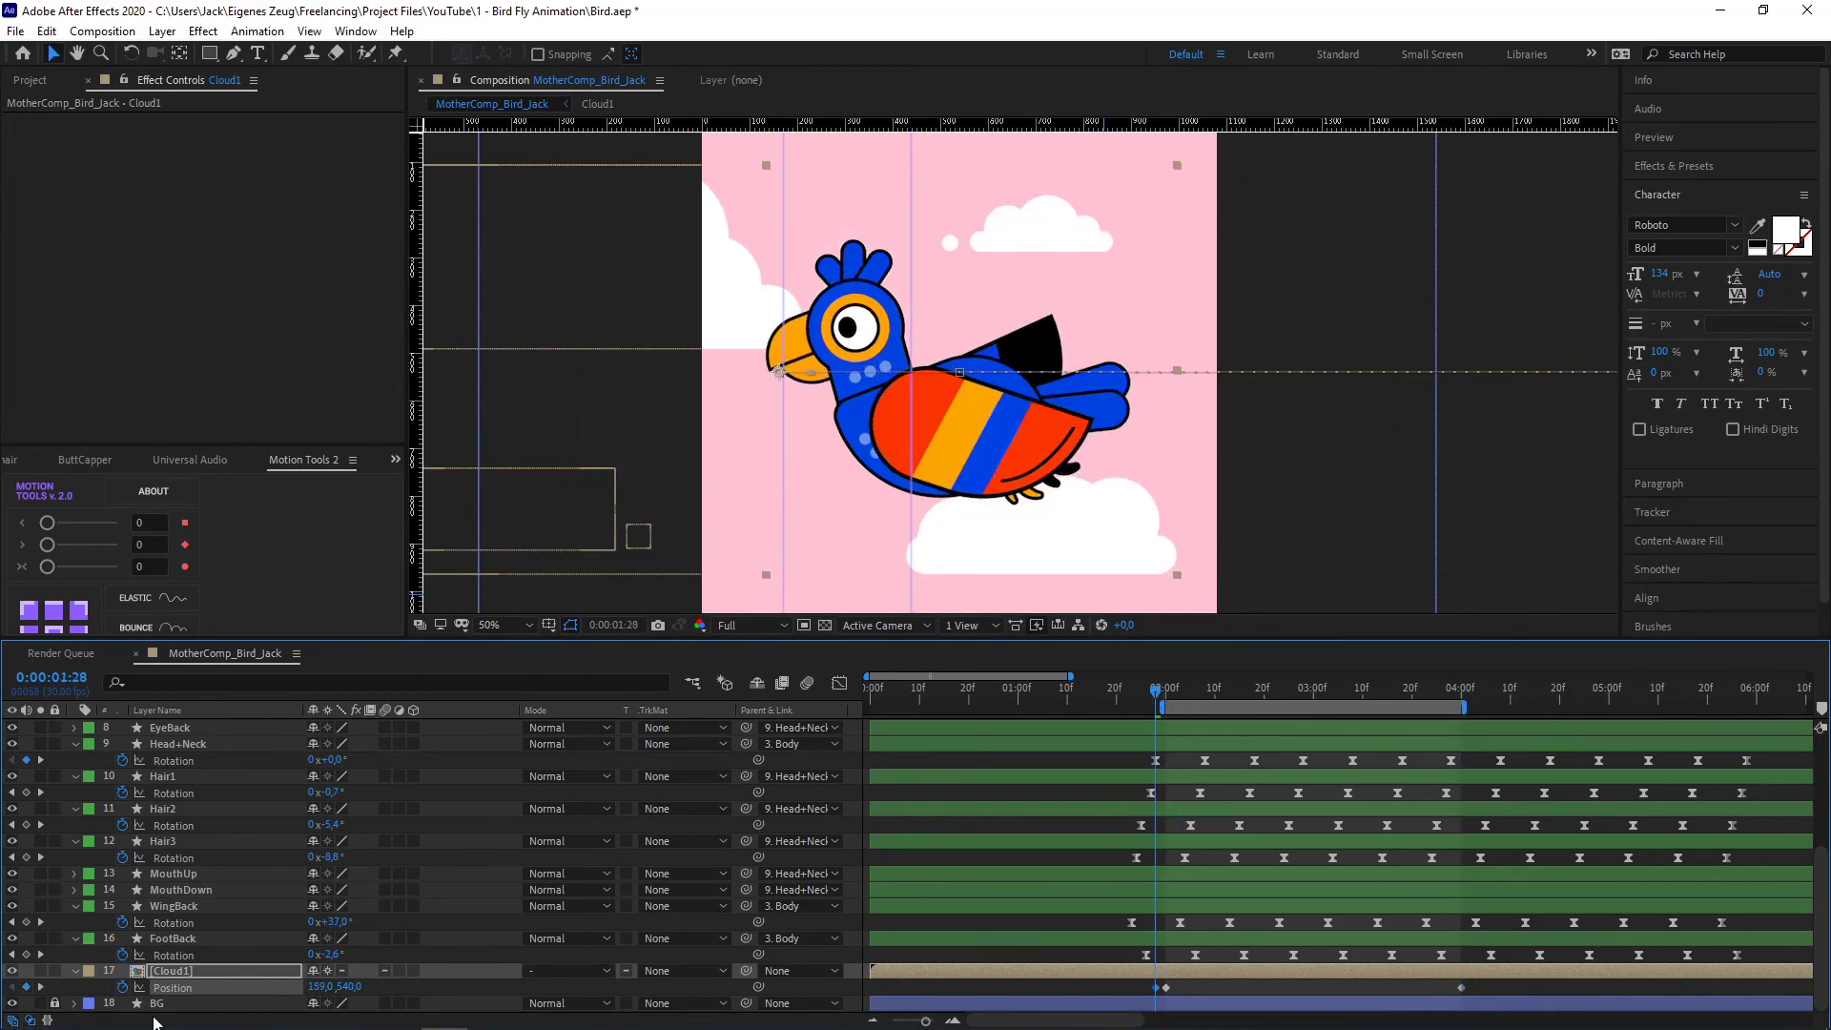
left_click_drag(325, 988, 114, 1016)
left_click_drag(324, 991, 121, 1006)
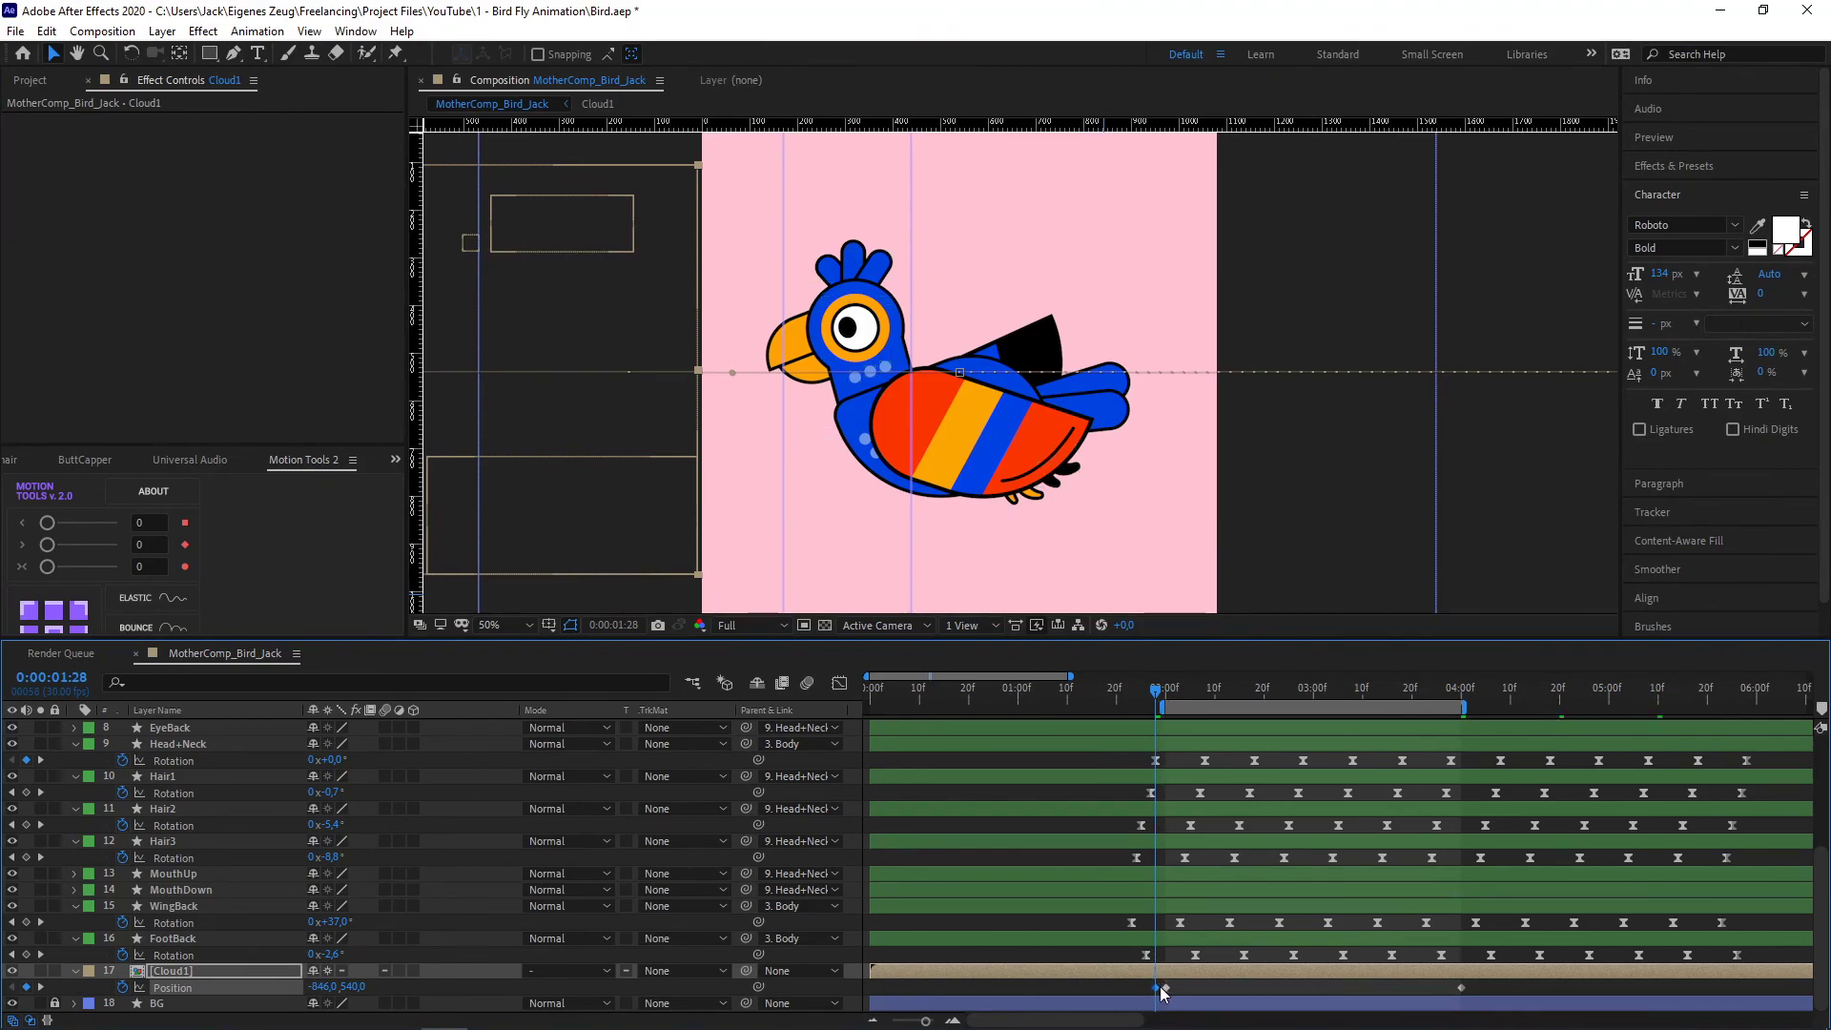
left_click(1169, 707)
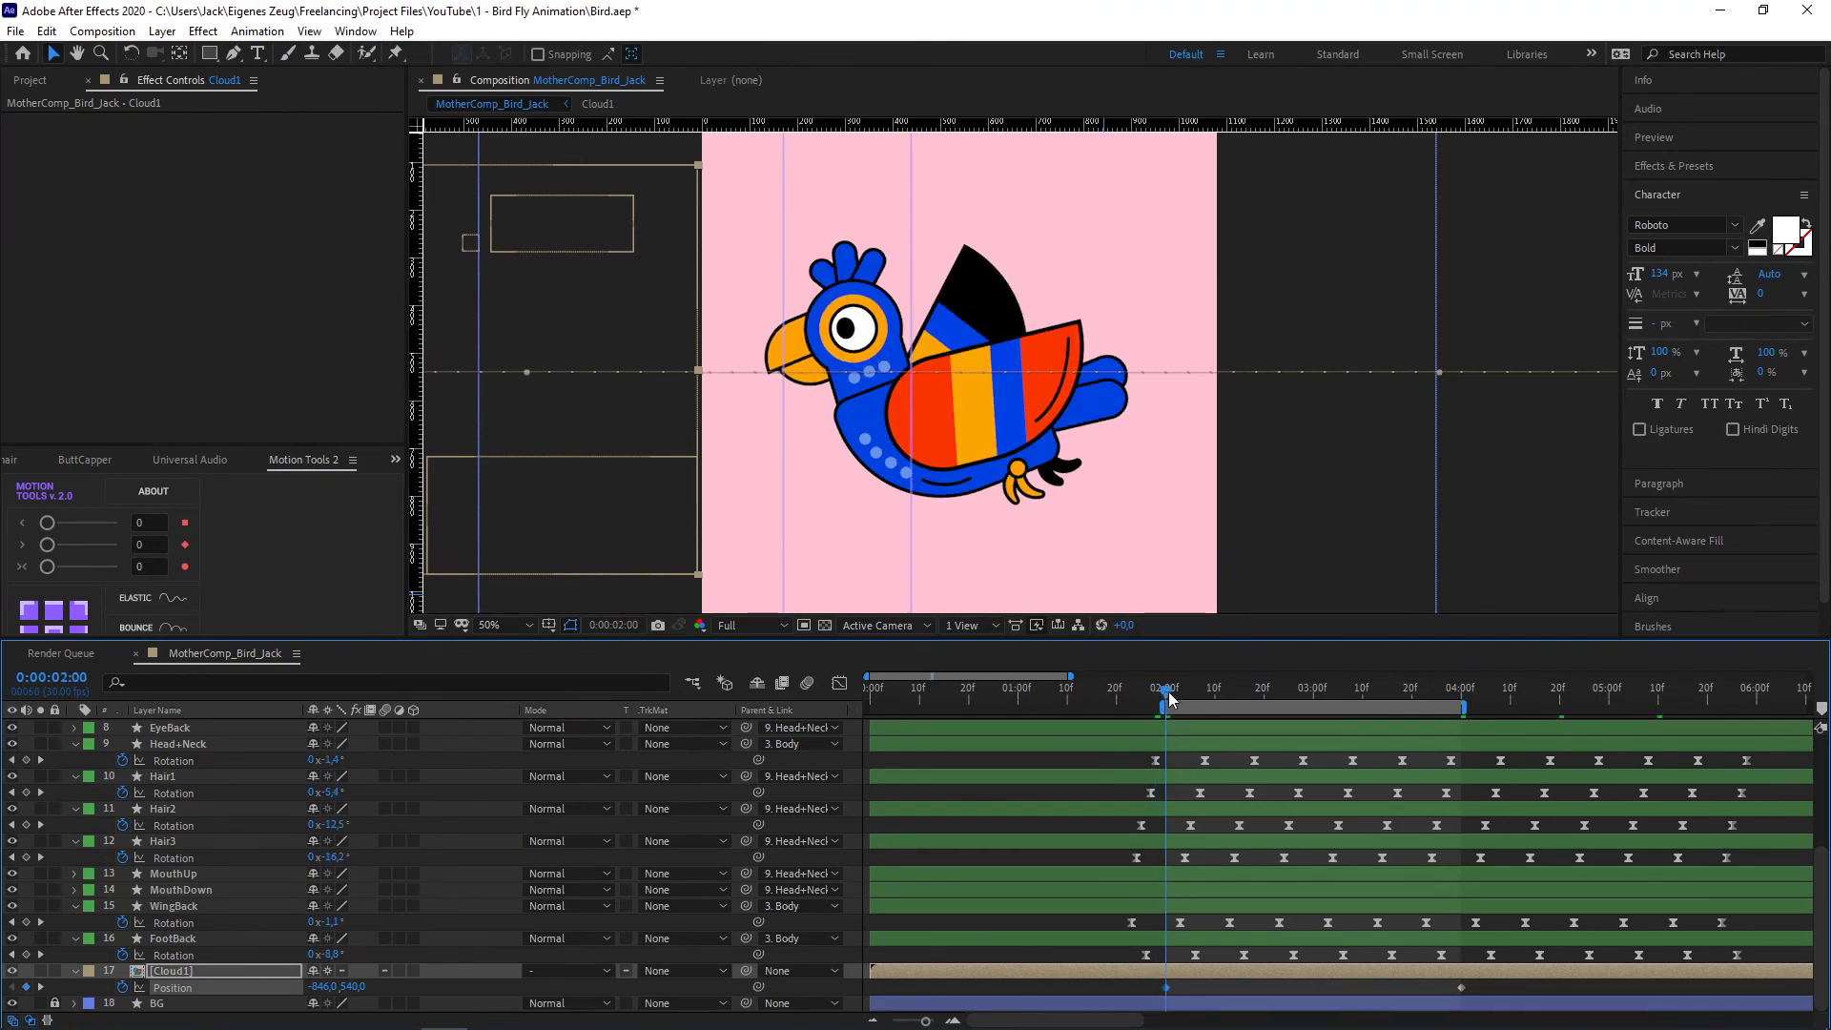